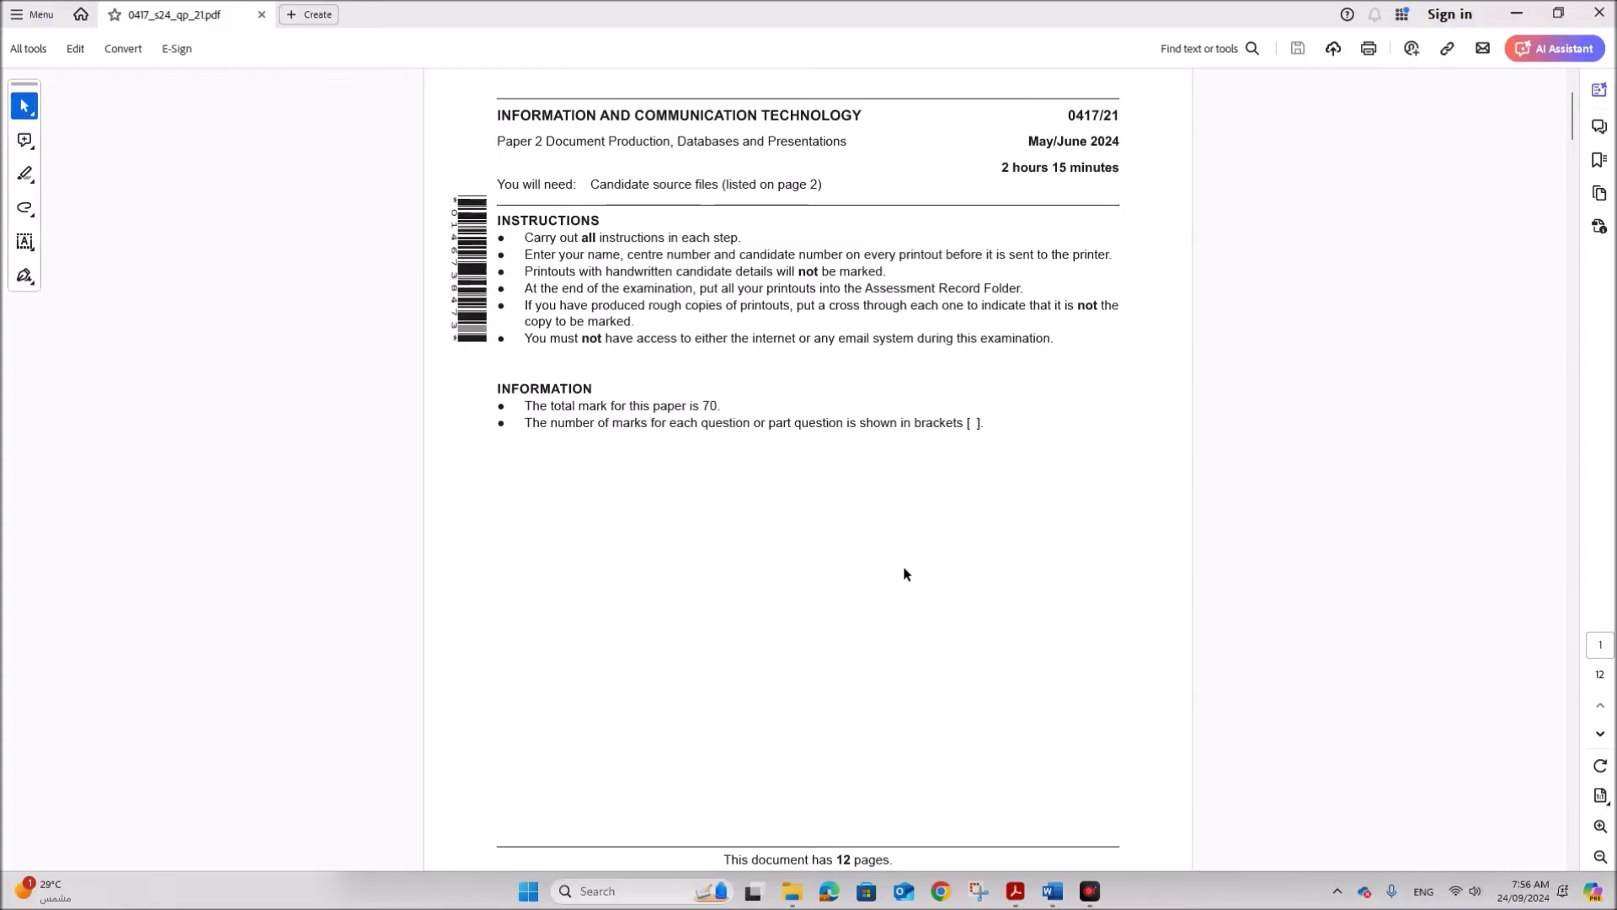
Review Task 1 in the question paper, switch to the j2421evidence document in Word, and insert a Blank (Three Columns) header
scroll(888, 661, "down", 5)
scroll(892, 665, "down", 1)
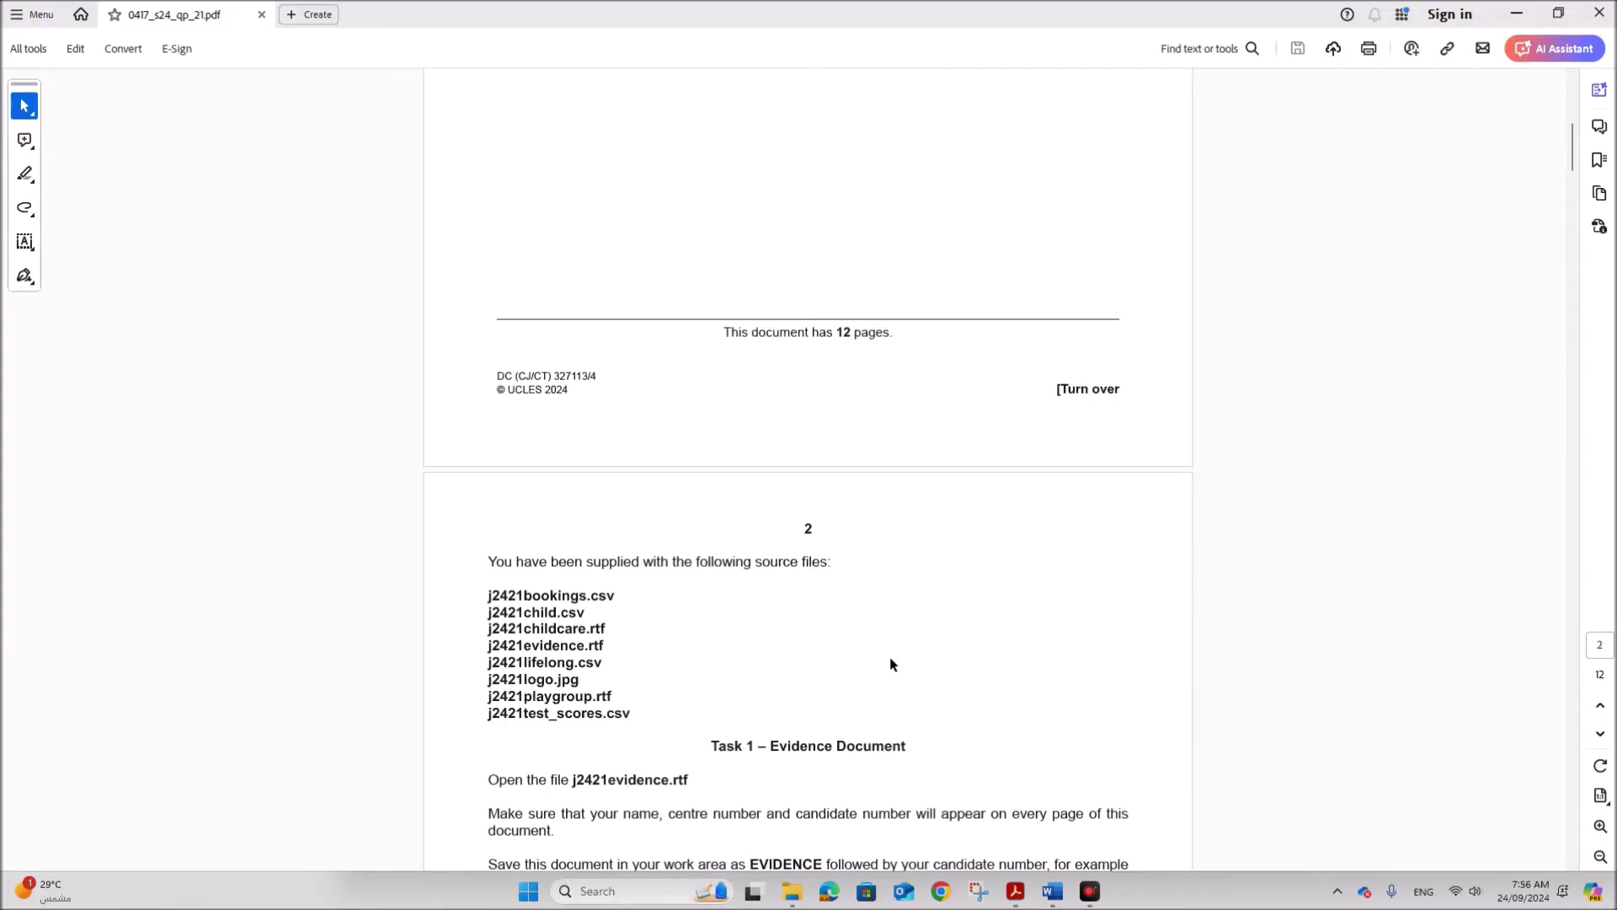
scroll(948, 633, "down", 1)
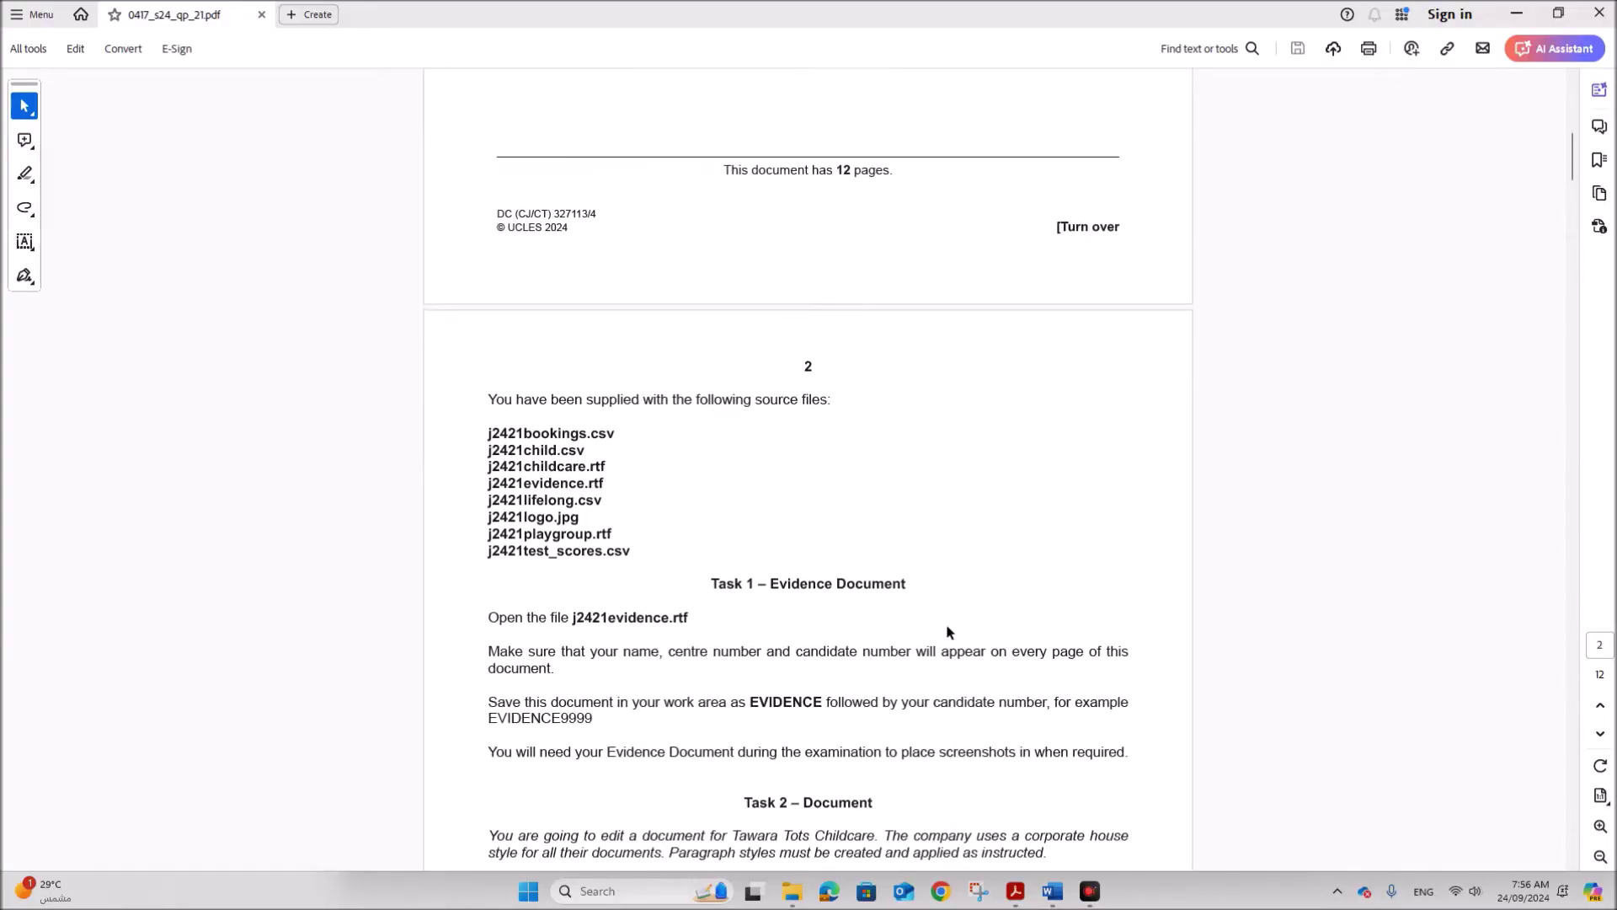
scroll(976, 629, "down", 1)
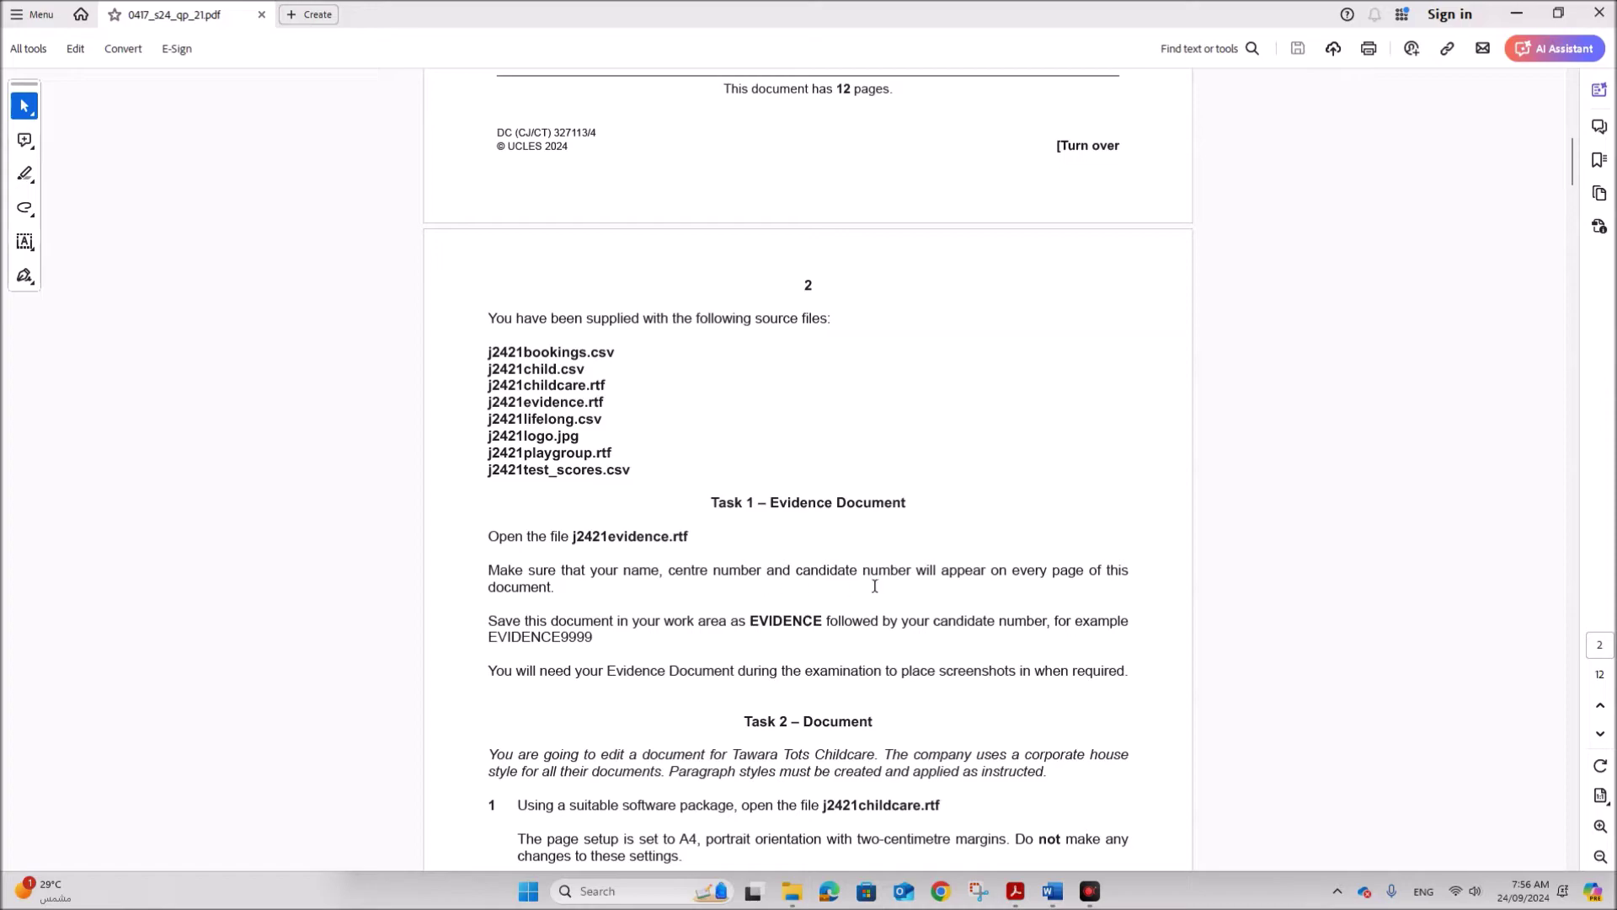
mouse_move(1049, 877)
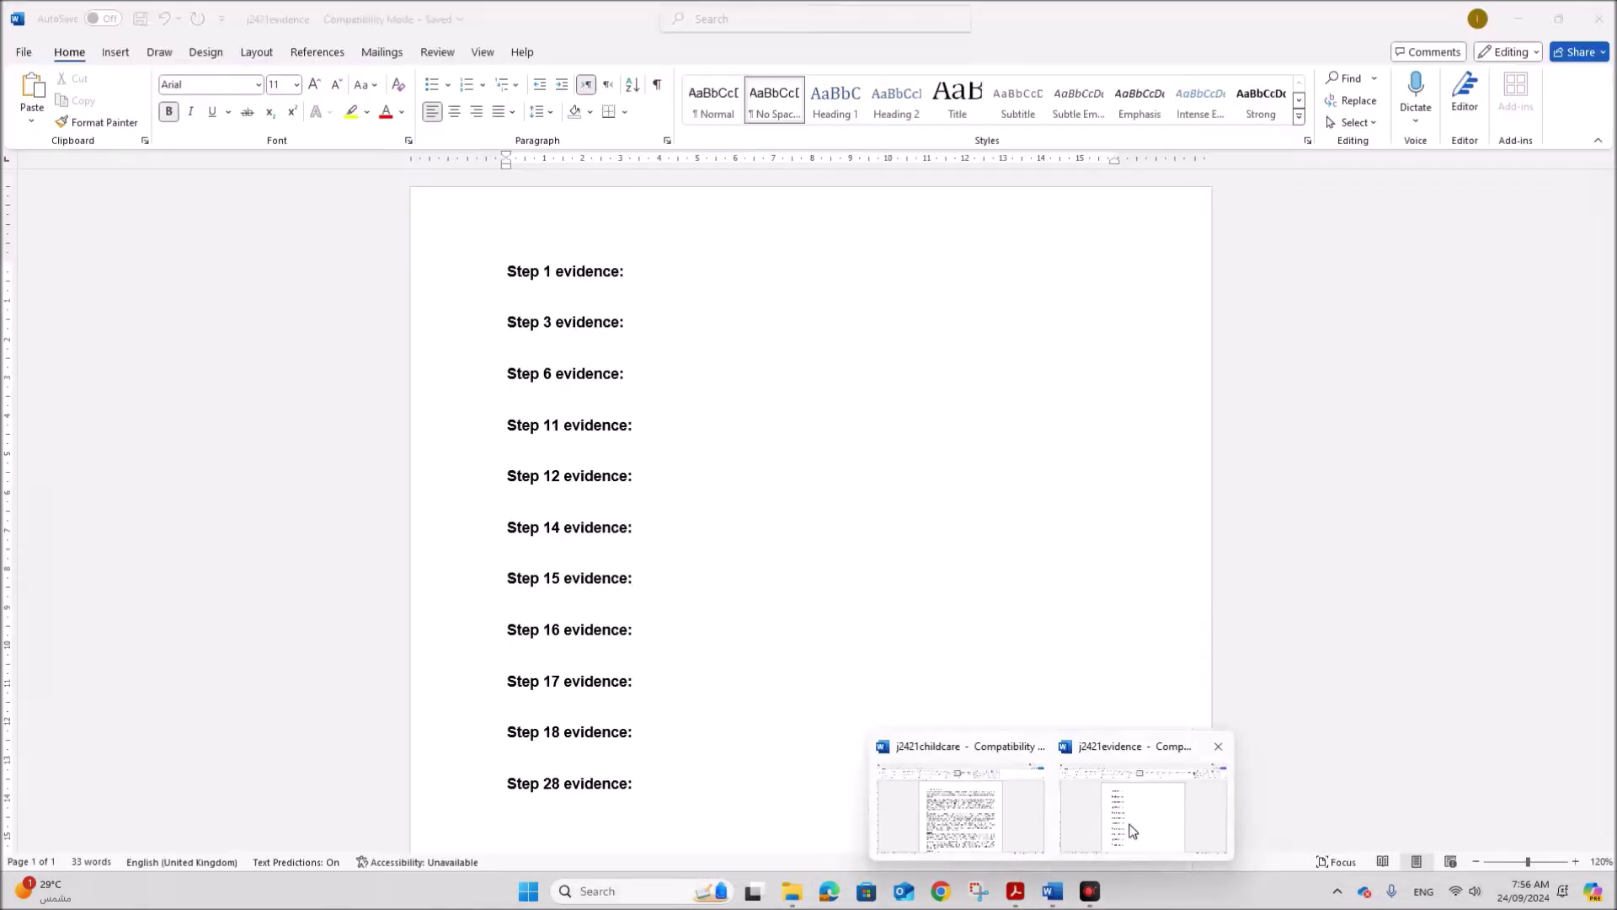
left_click(1126, 830)
left_click(116, 53)
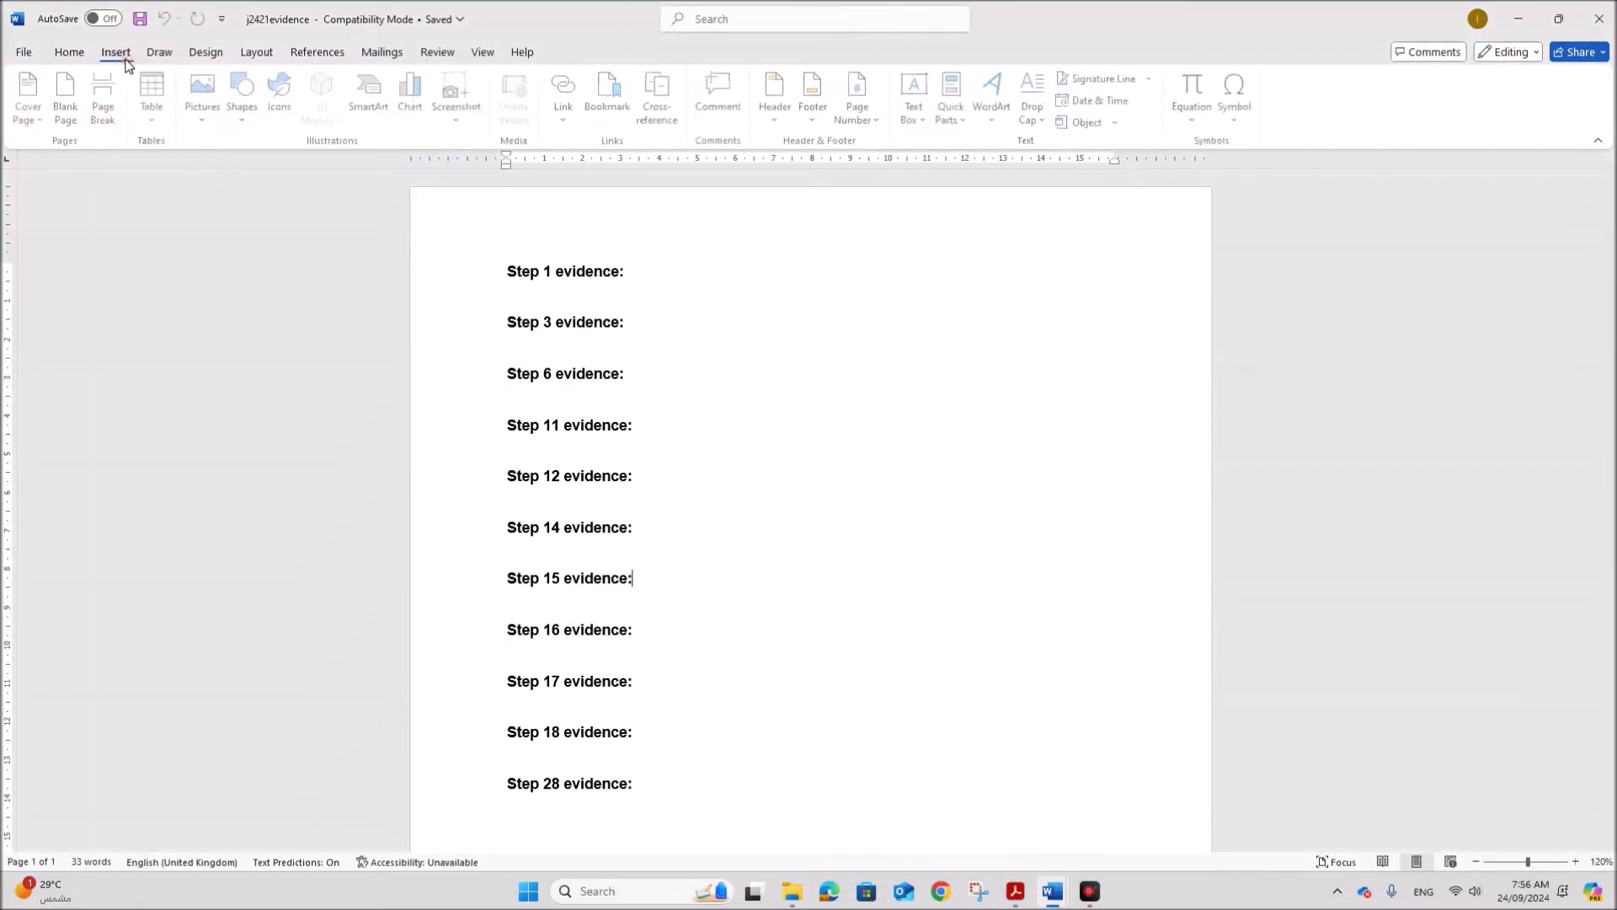
left_click(776, 123)
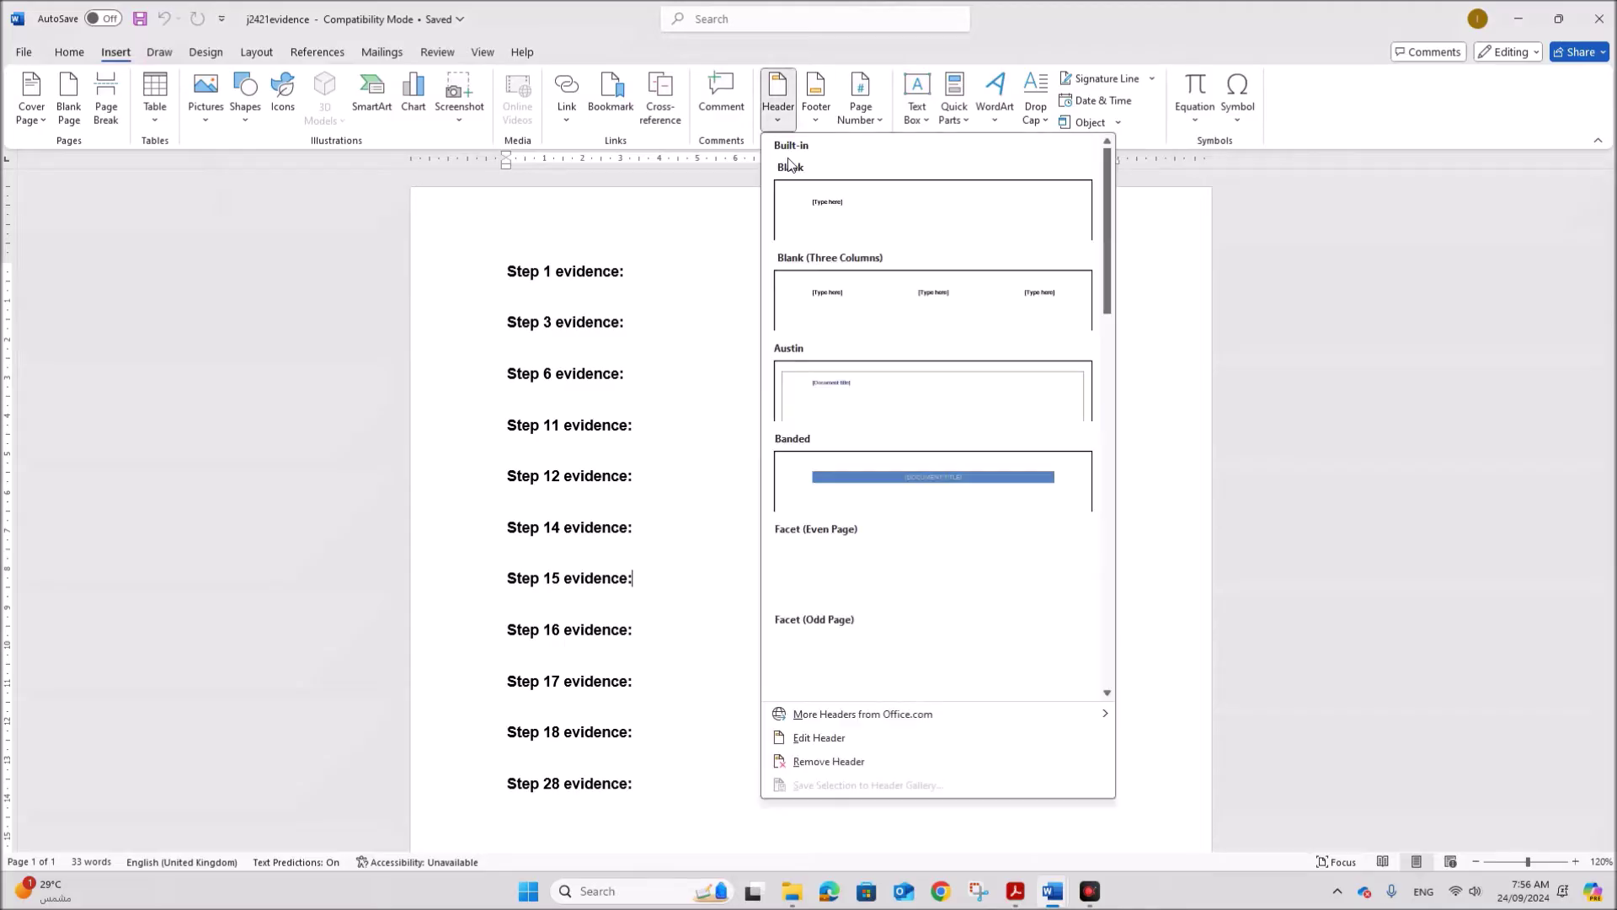
left_click(819, 284)
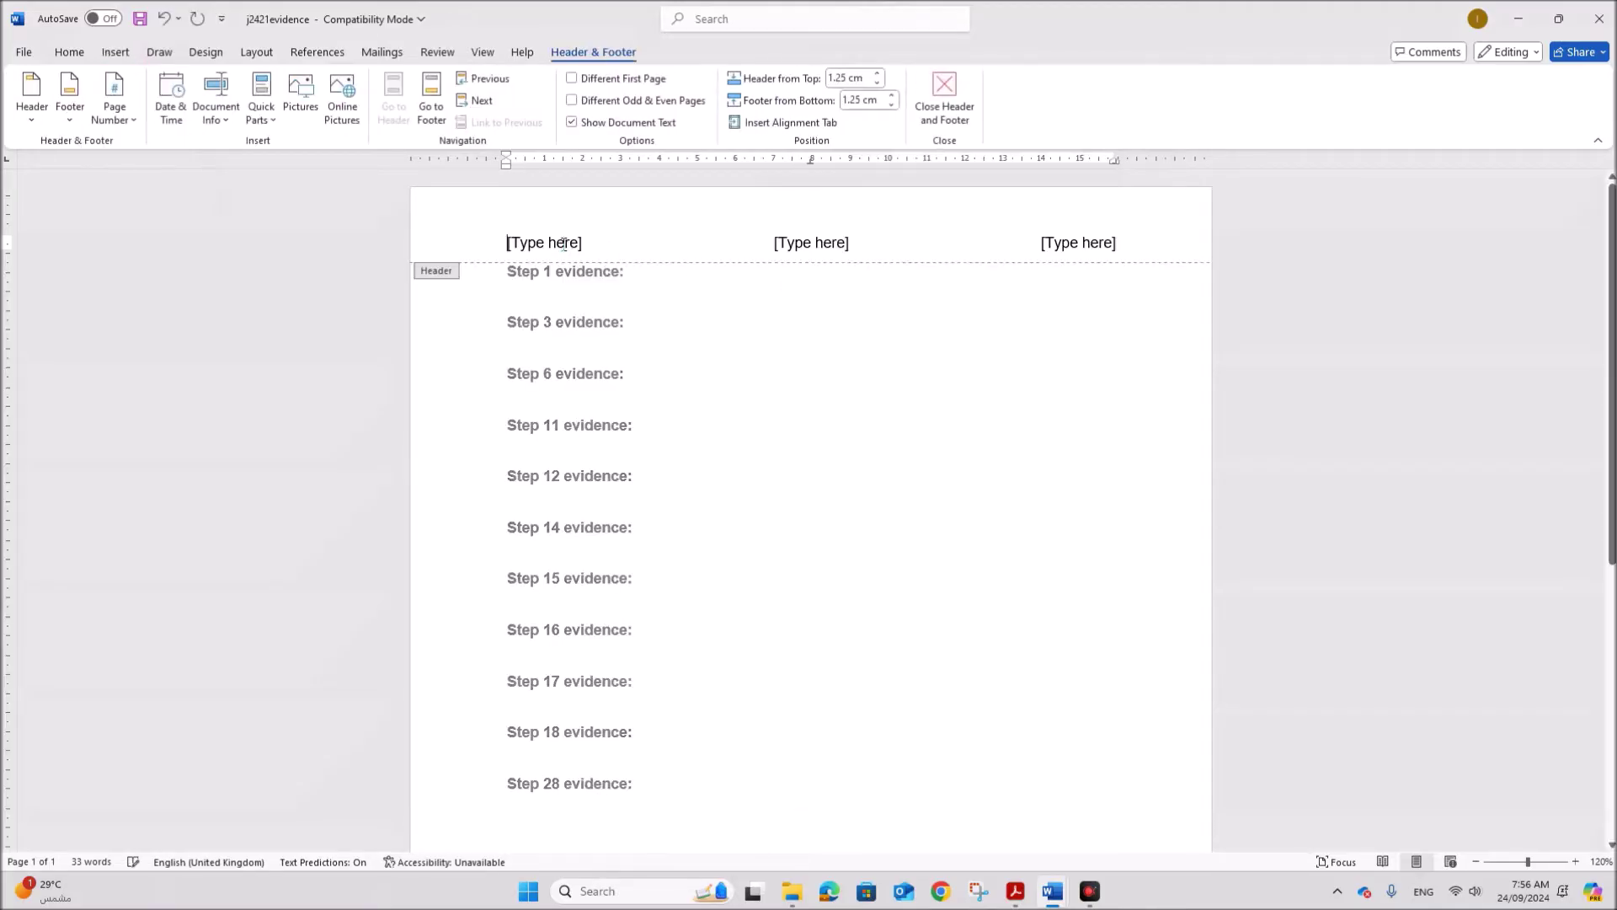
Fill the three header placeholders with Name, the centre number ZZ123 and the candidate number, and close the header
type("Name")
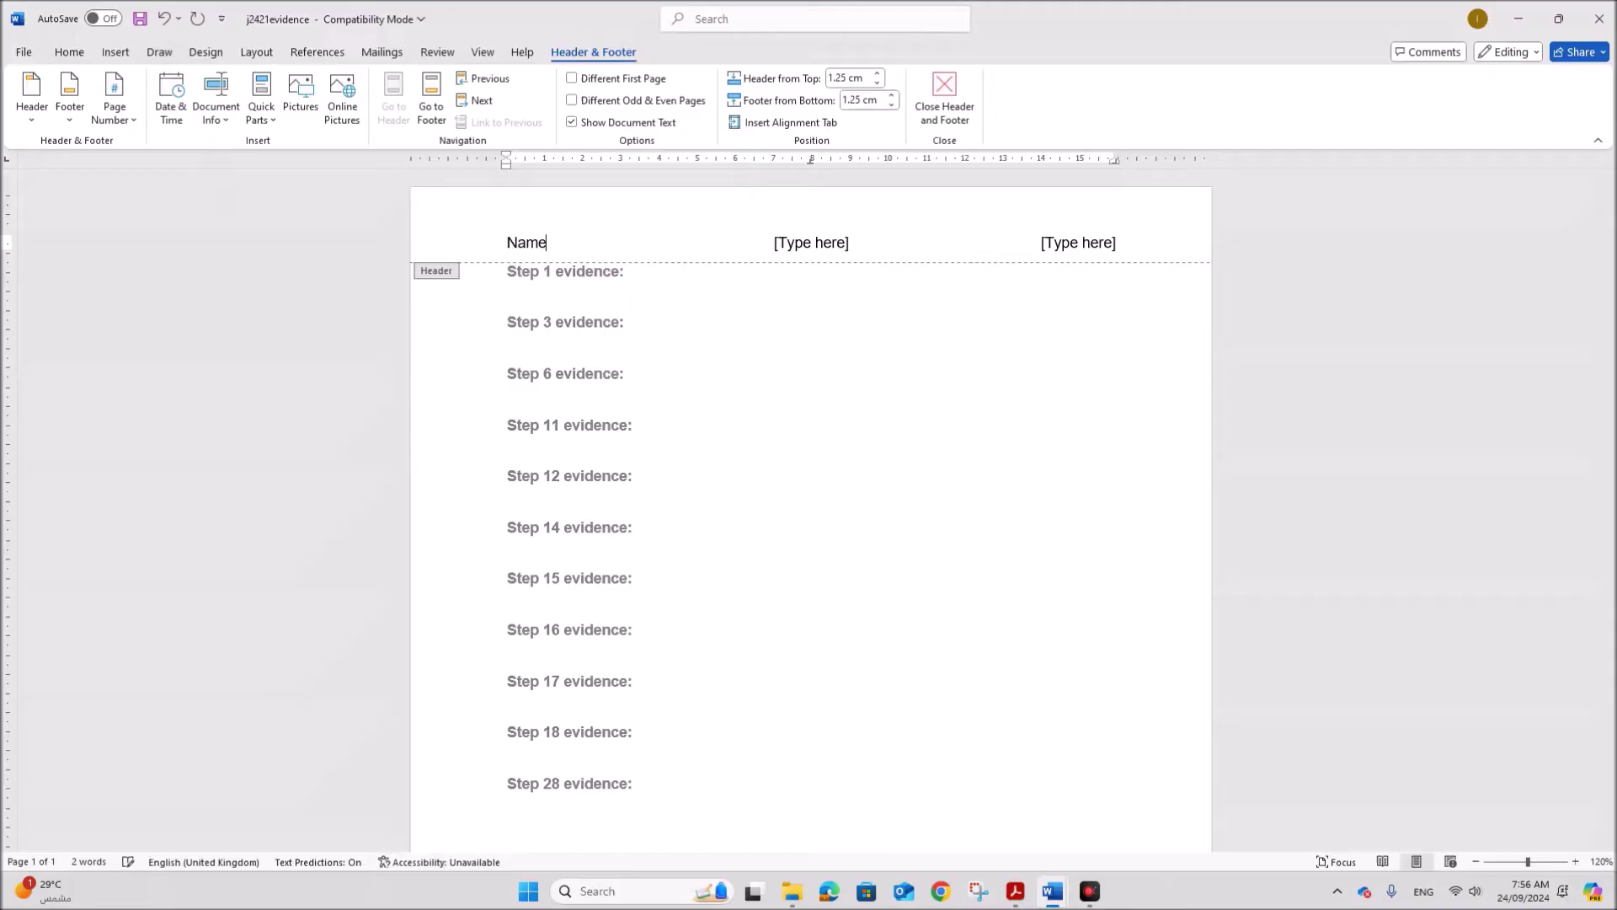
left_click(805, 244)
type("ZZ123")
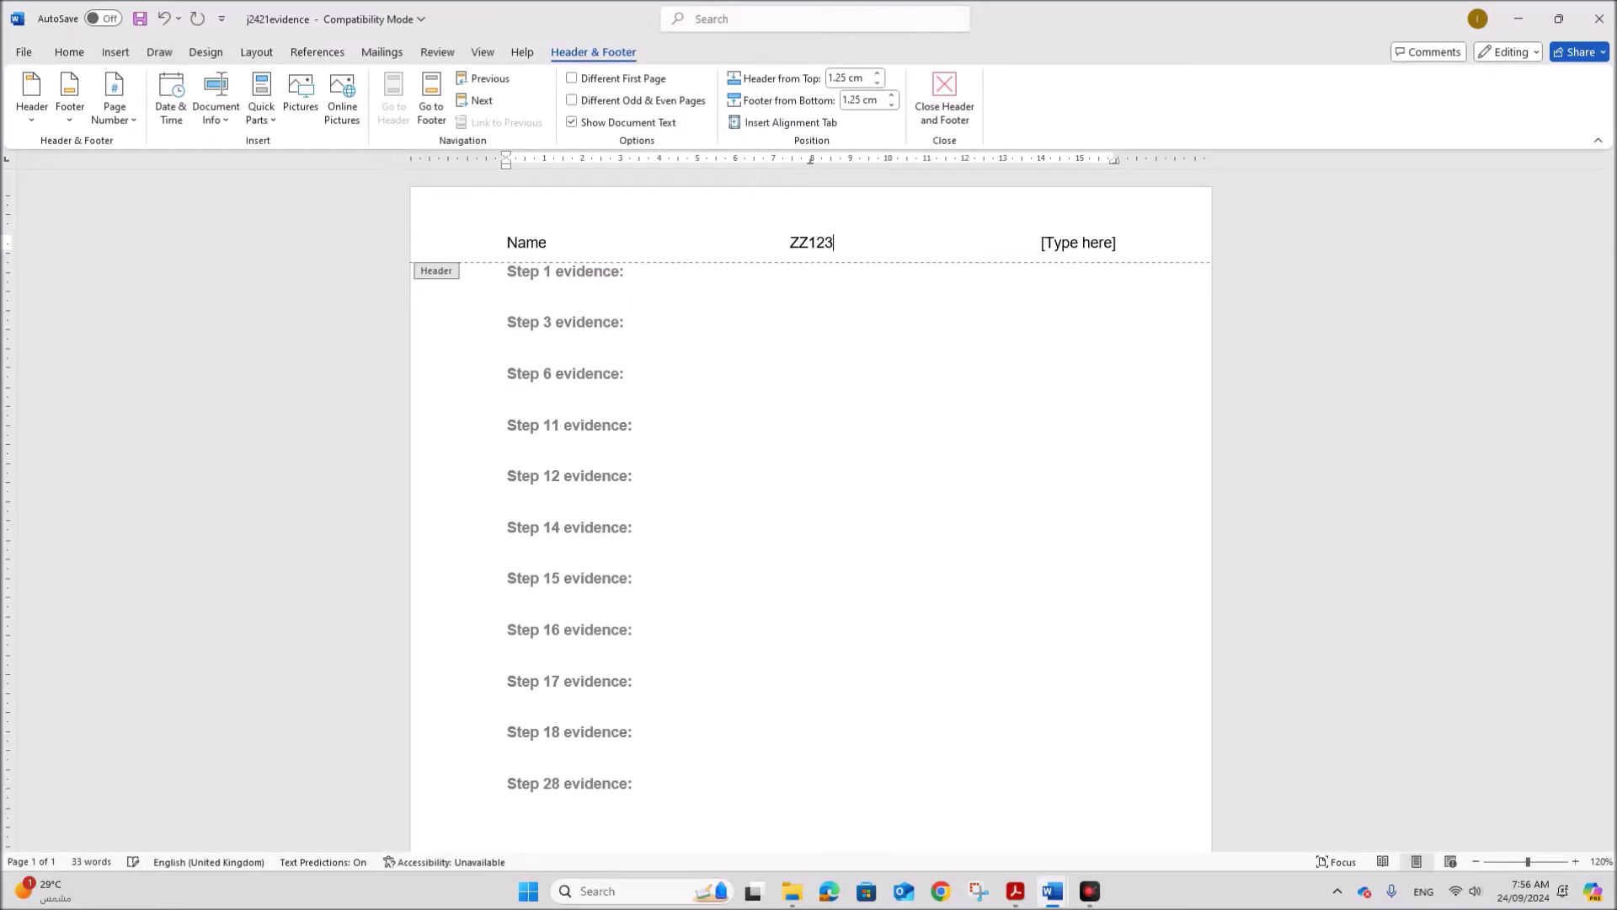
left_click(1104, 242)
type("1234")
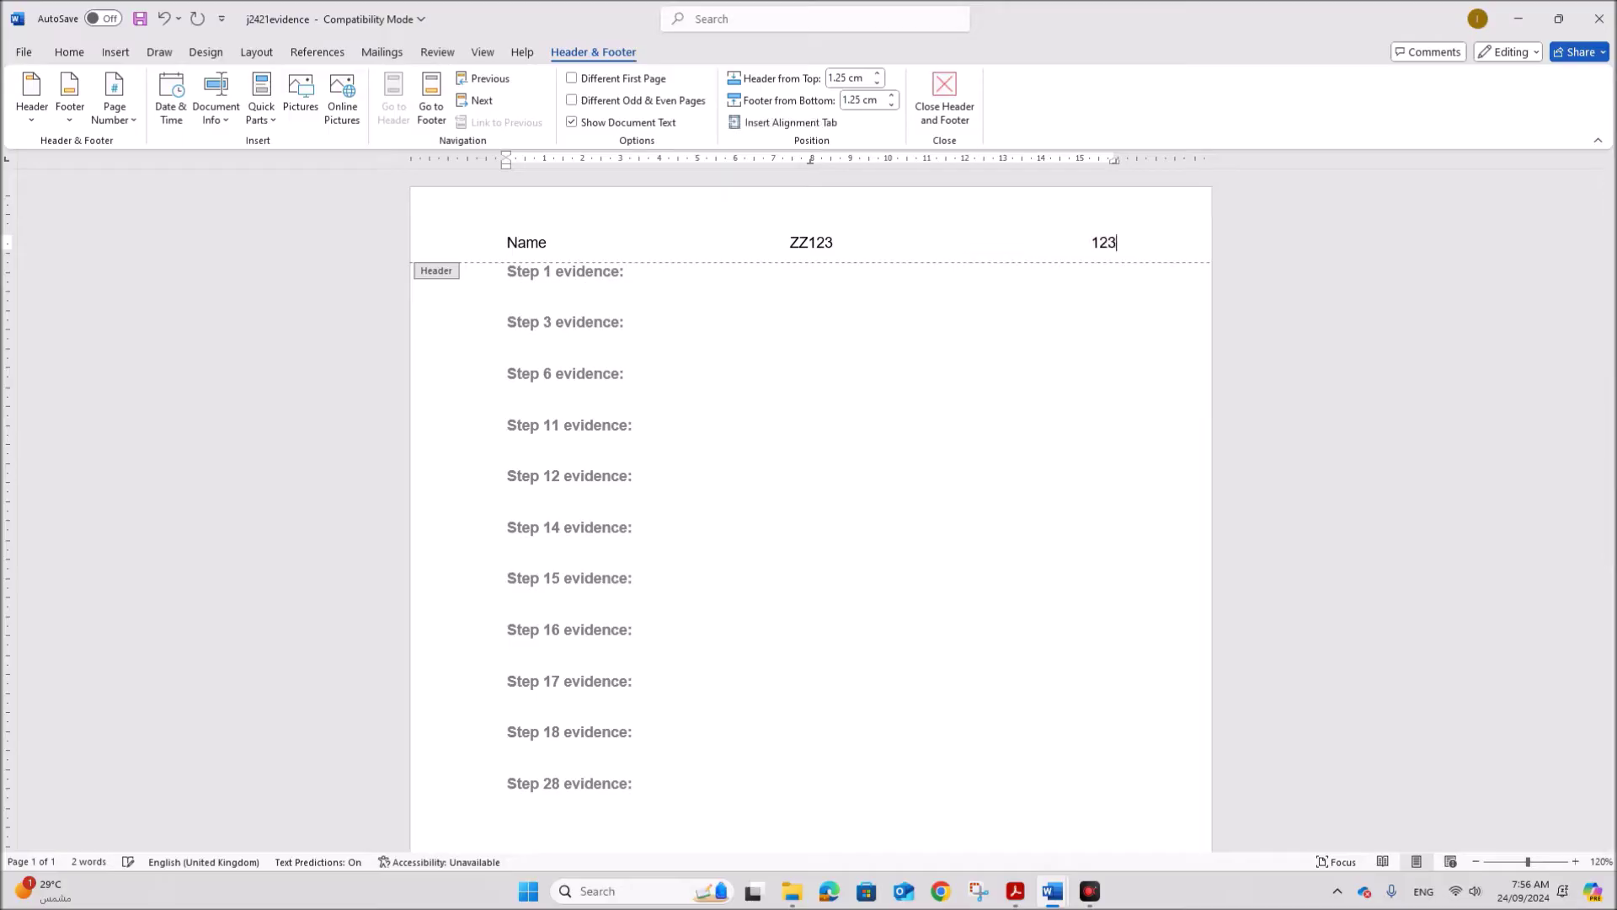
left_click(941, 104)
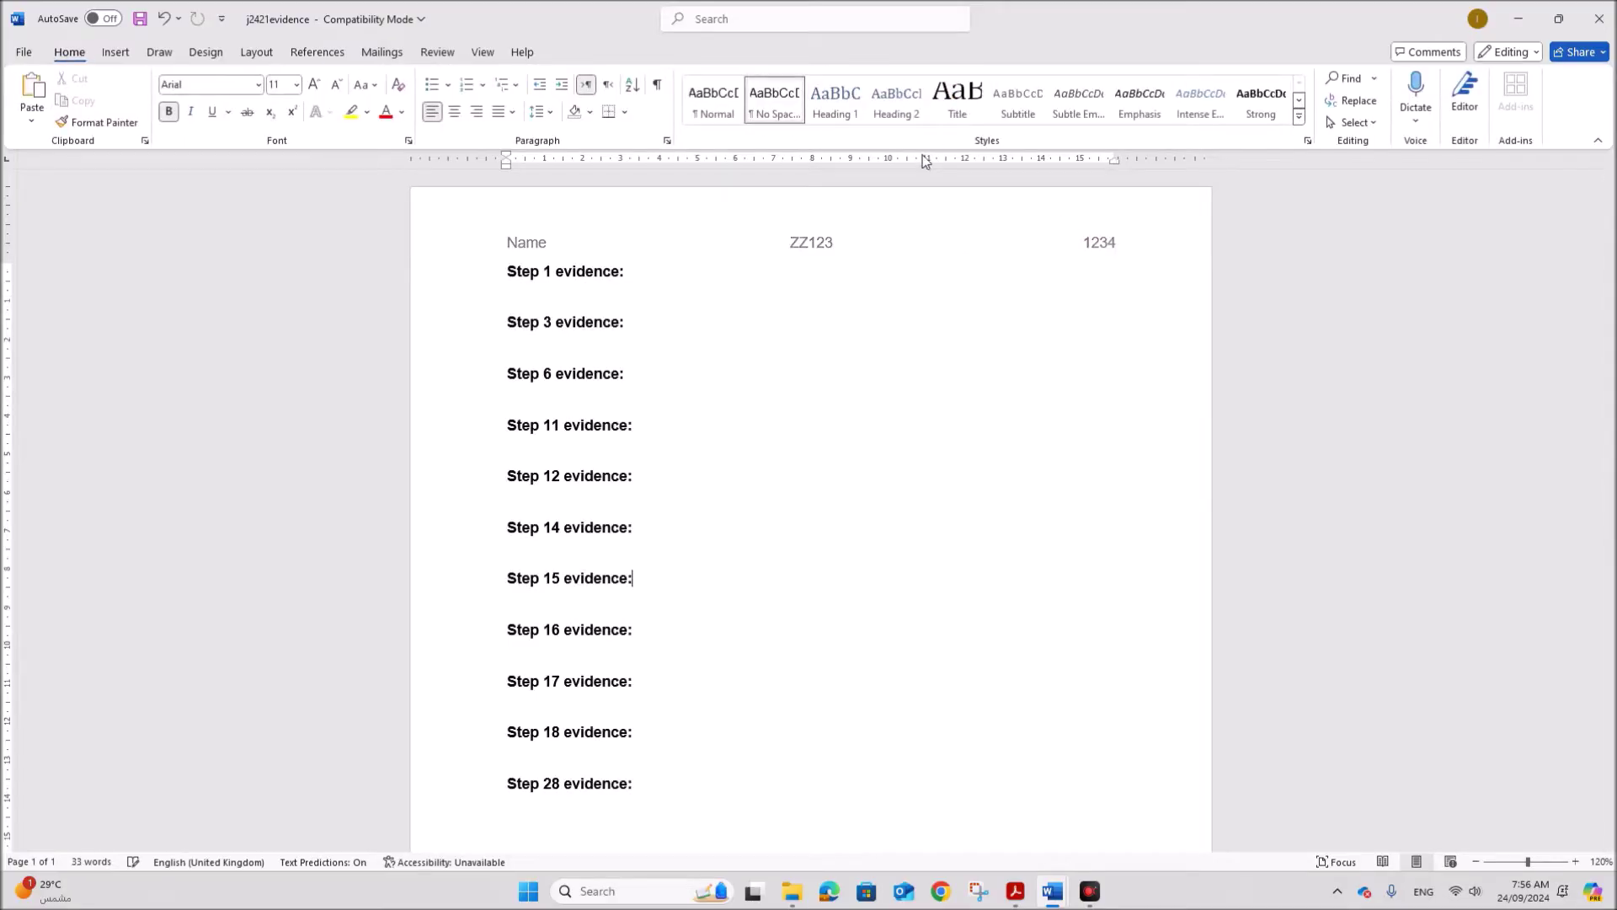
Save the evidence document as EVIDENCE1234 in the June 2024 21 folder, using the Word Document file type
left_click(24, 52)
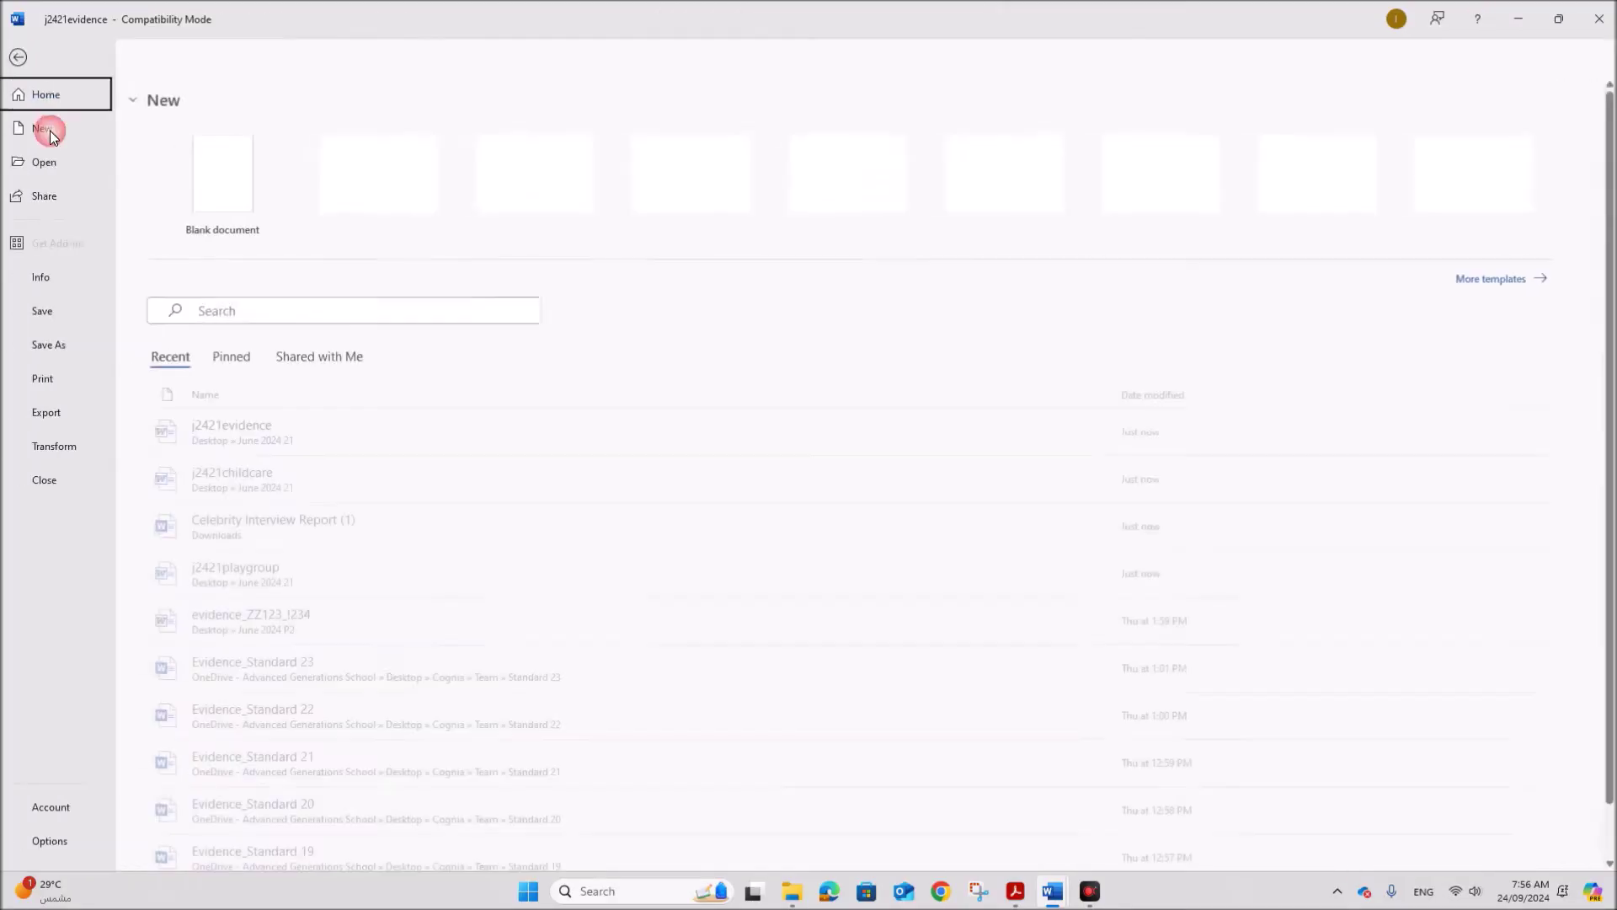
left_click(67, 344)
left_click(230, 468)
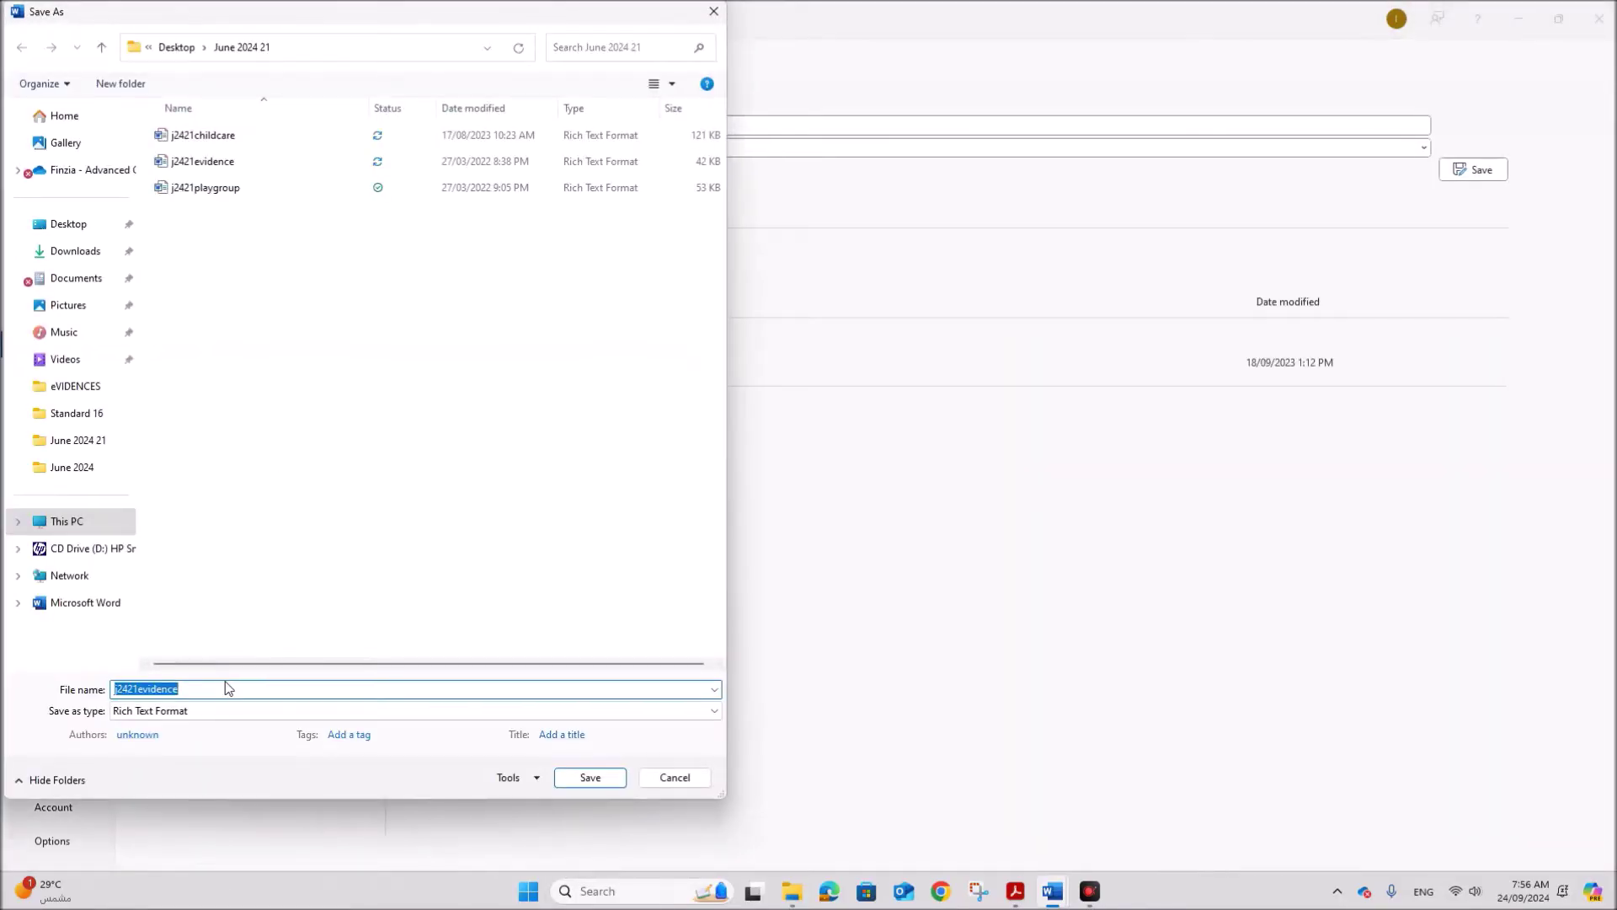
type("EVIDENCE1234")
left_click(192, 713)
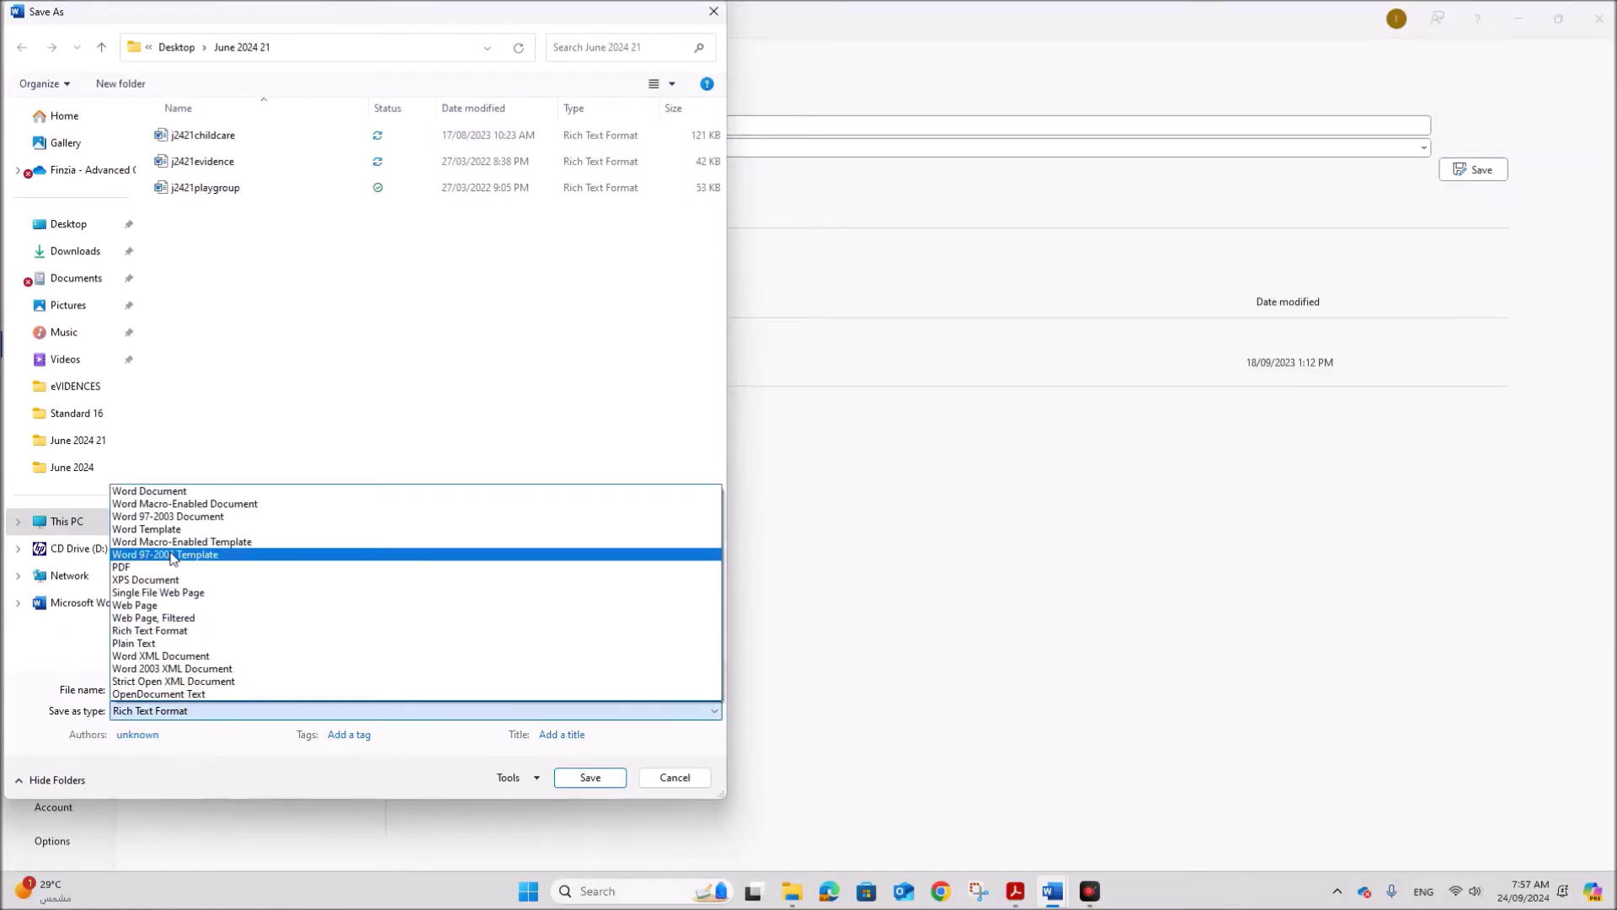
left_click(164, 492)
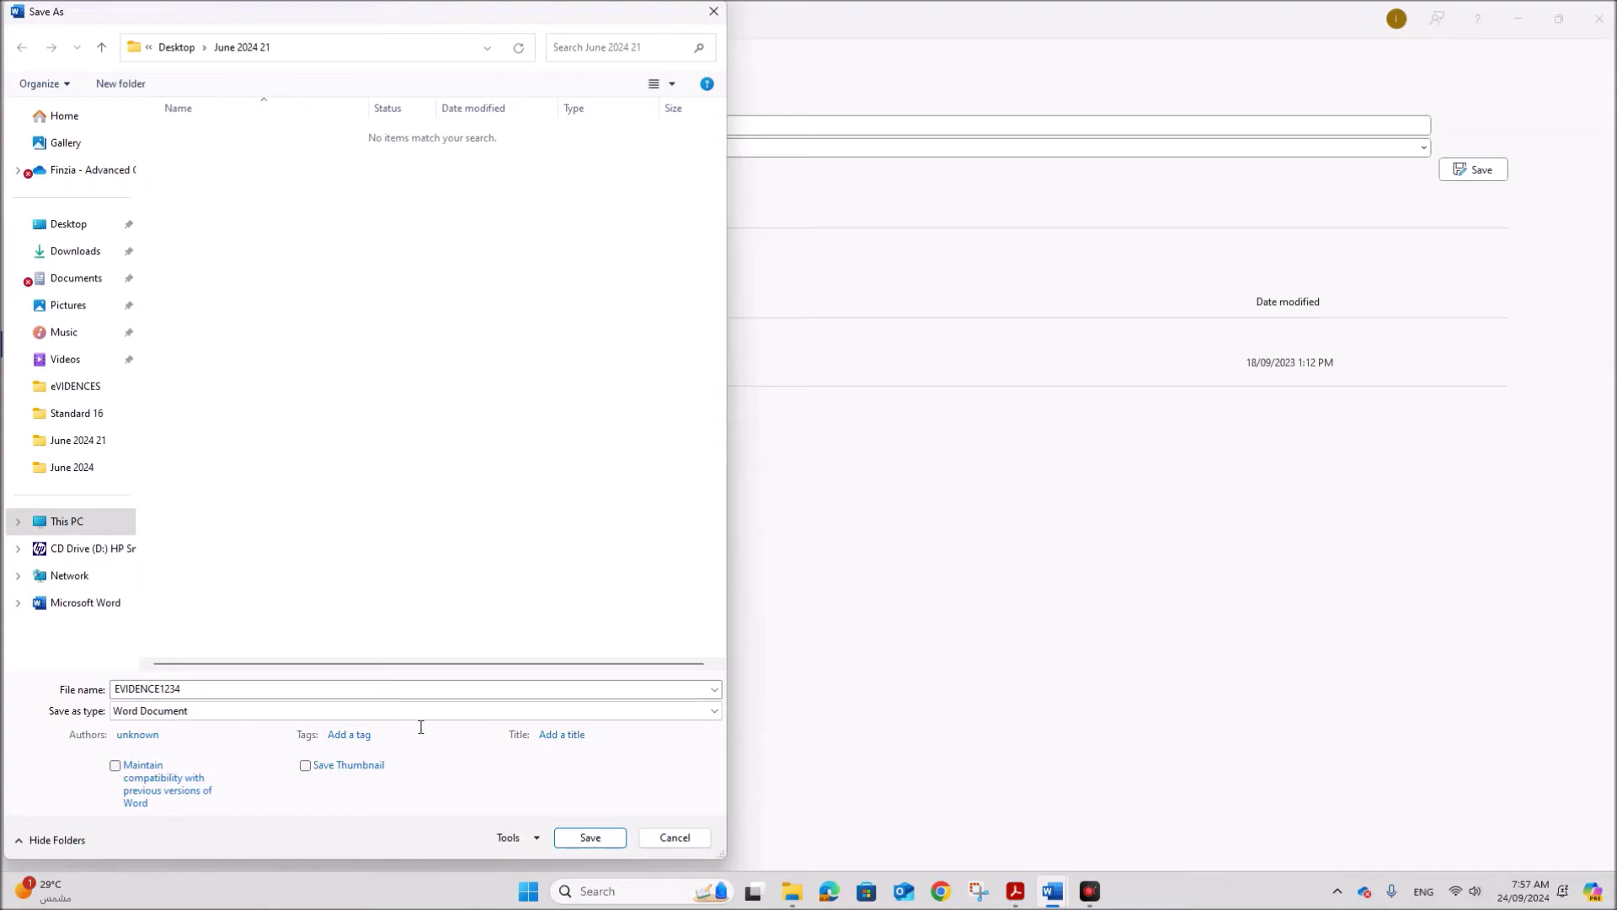
left_click(590, 837)
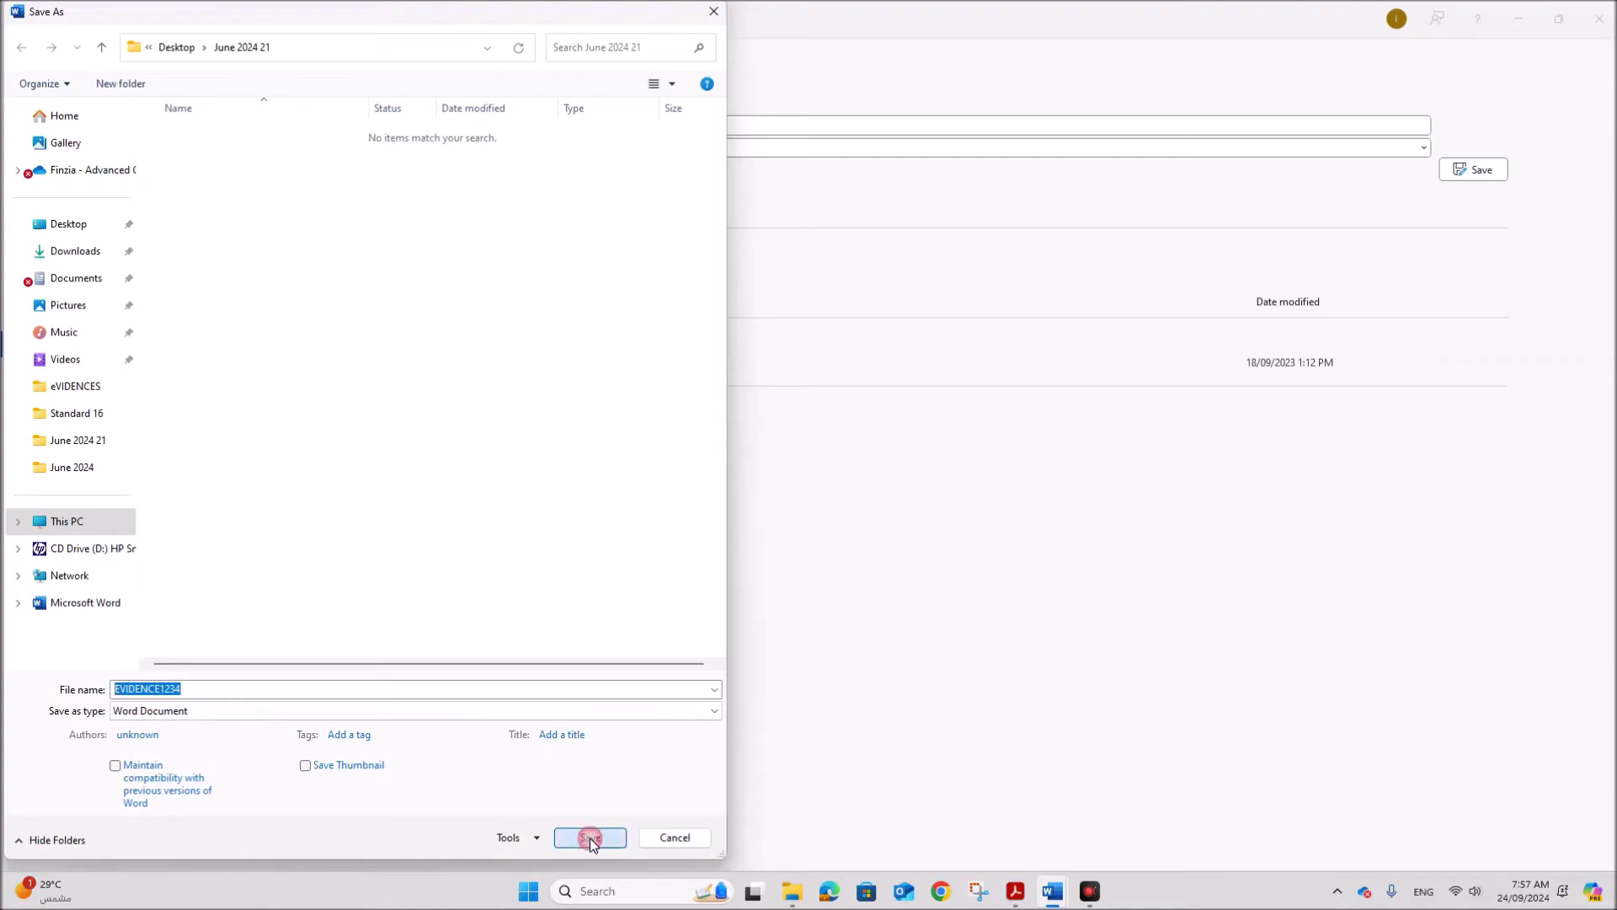
Read step 1 of Task 2 in the question paper in Adobe Acrobat, and bring up the j2421childcare document in Word
left_click(829, 891)
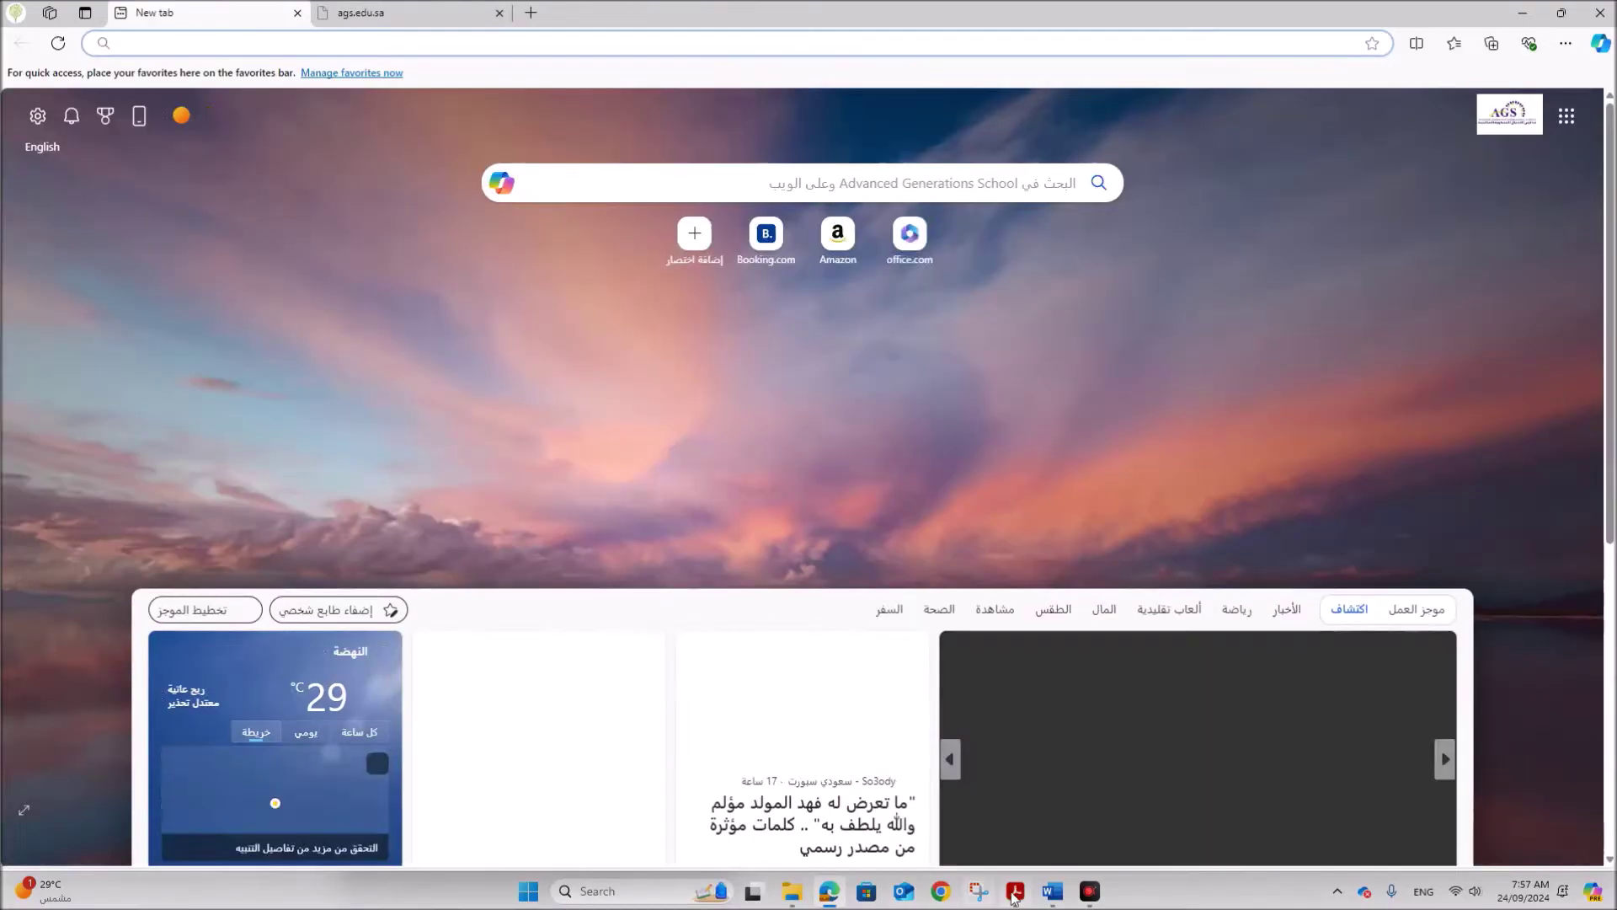
left_click(1015, 893)
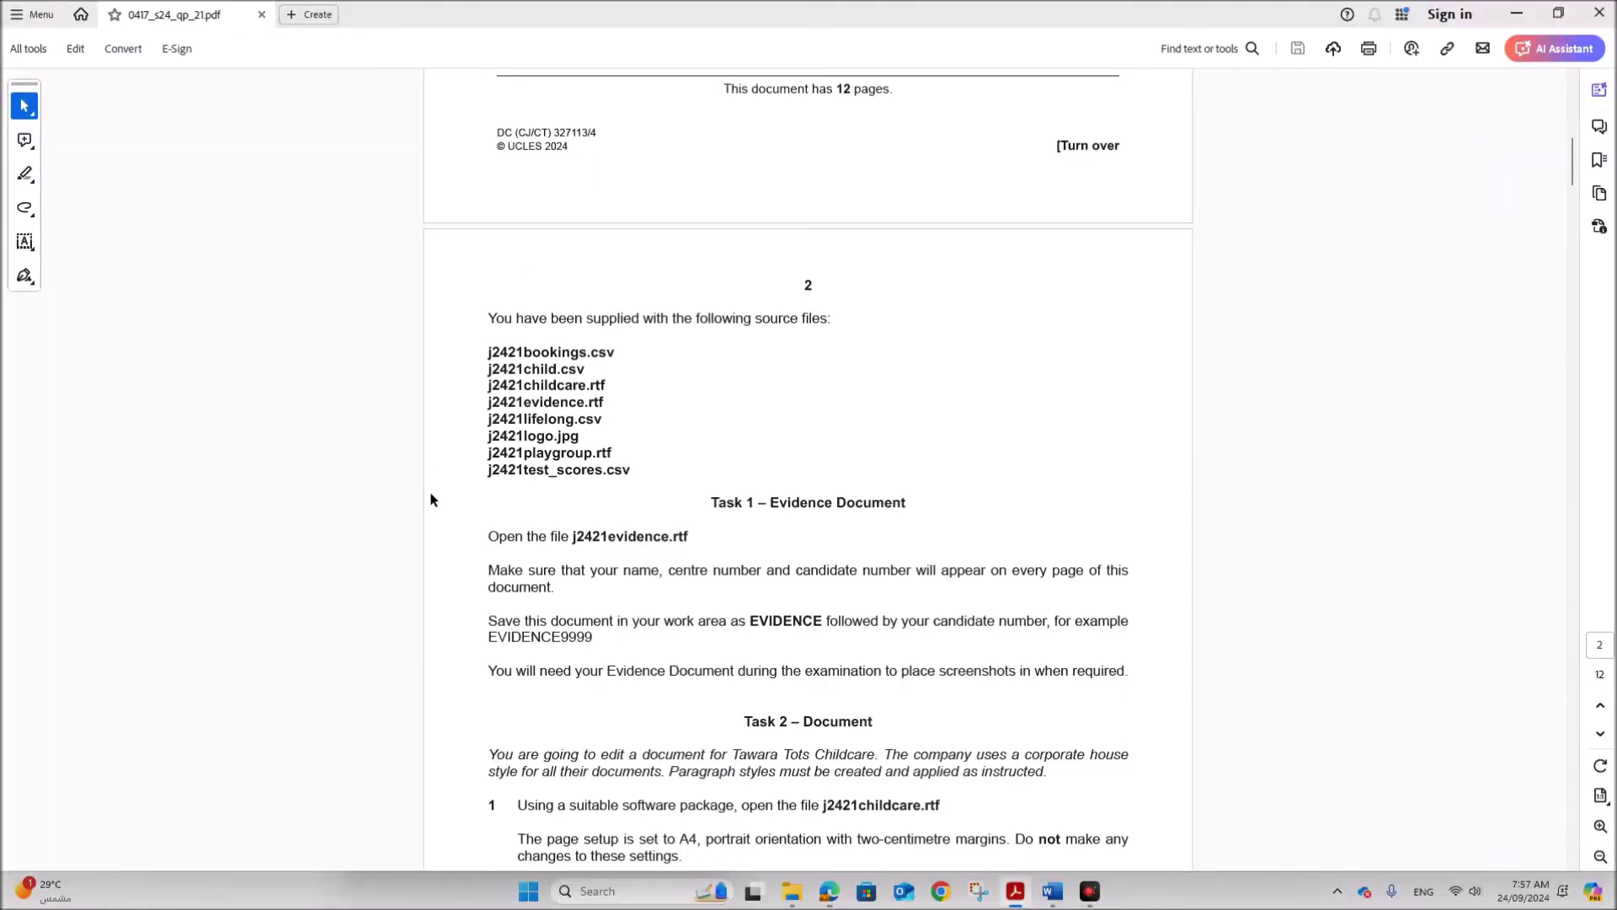
scroll(686, 622, "down", 5)
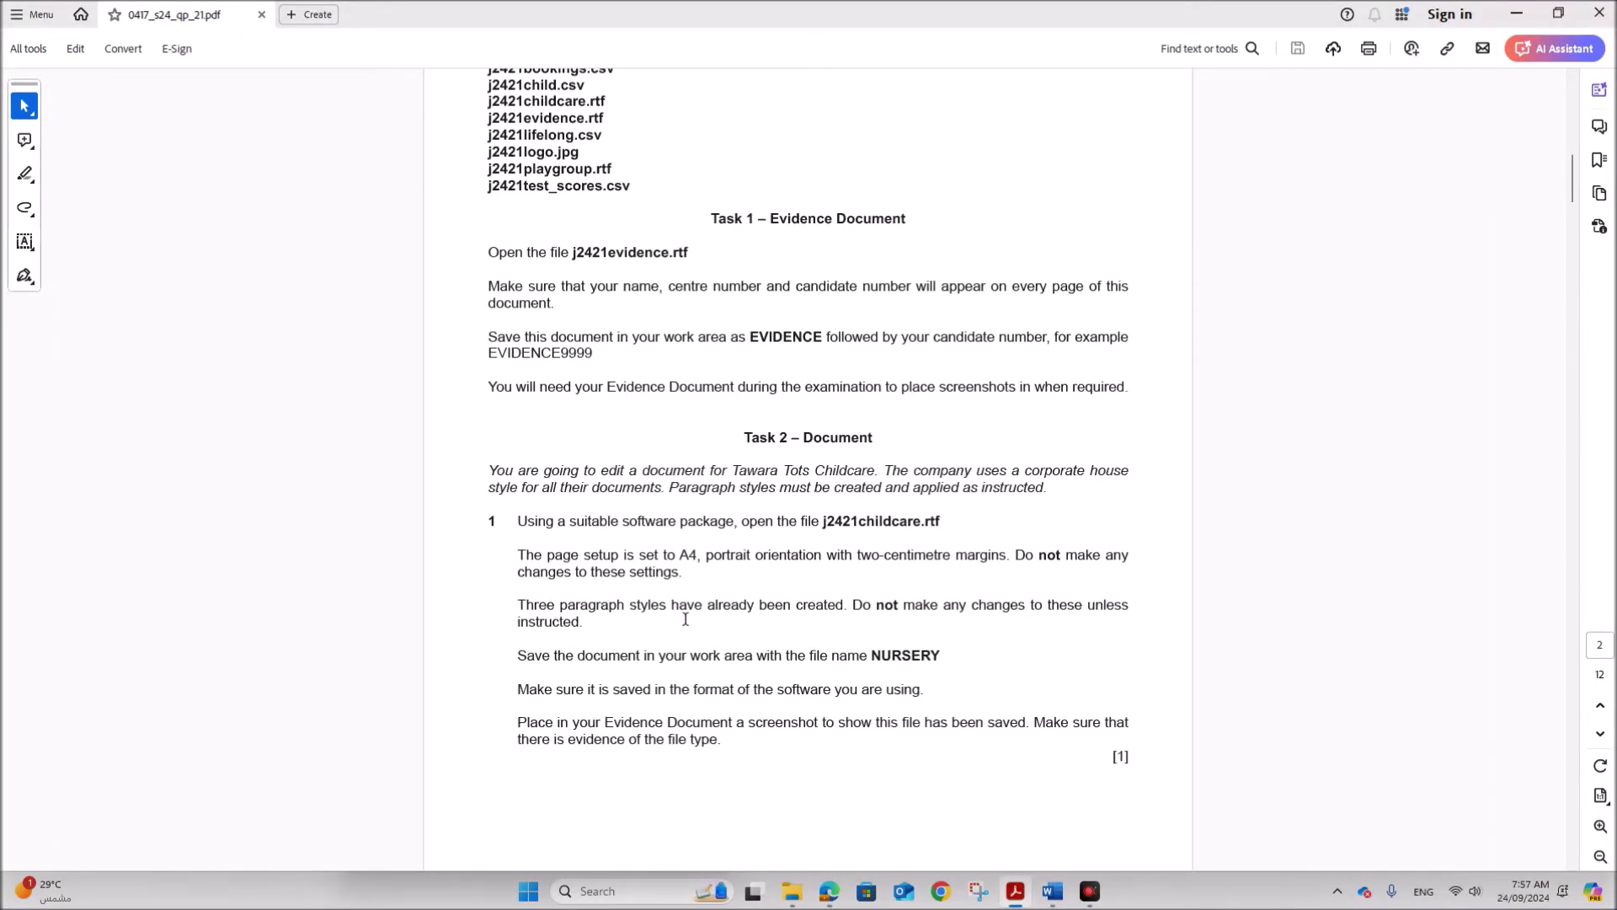
scroll(686, 619, "down", 2)
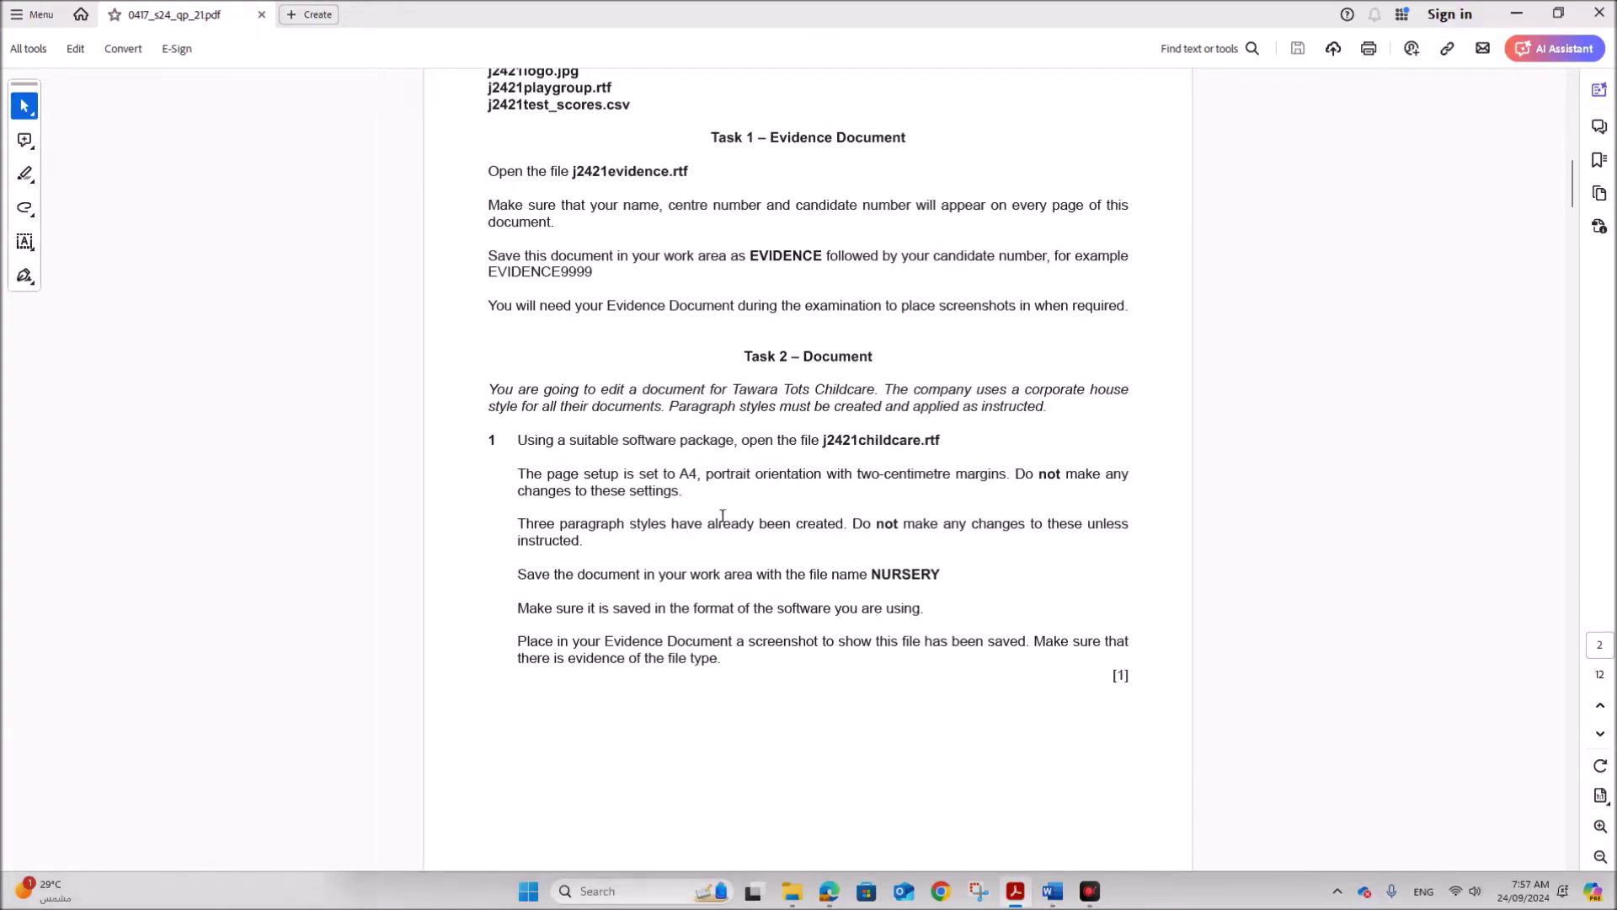
scroll(719, 493, "down", 1)
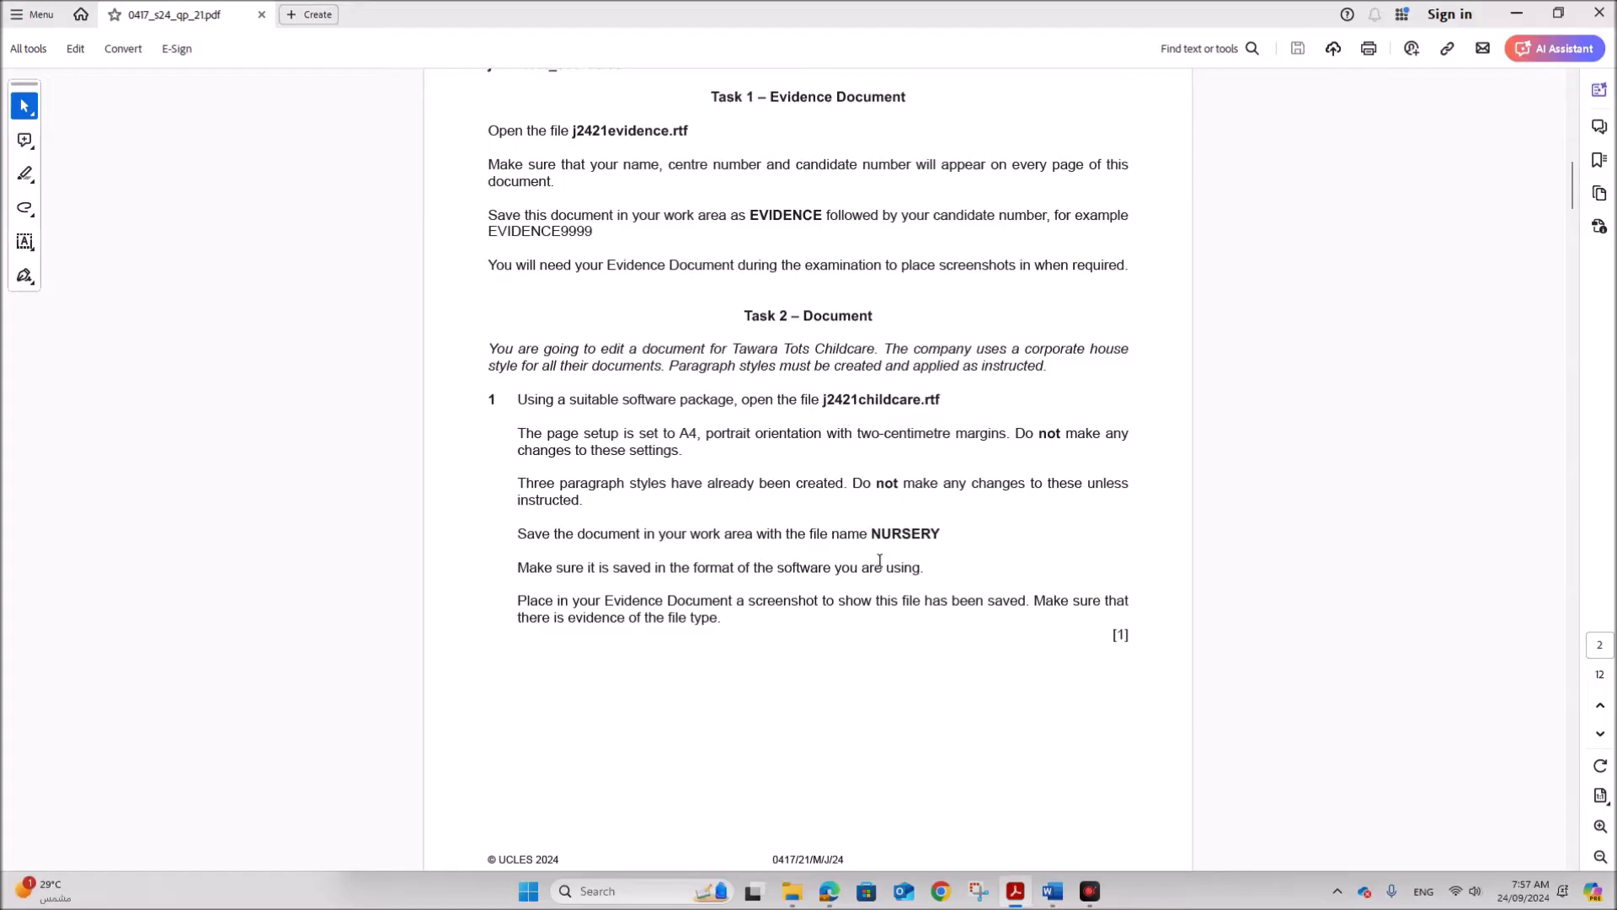
mouse_move(1049, 891)
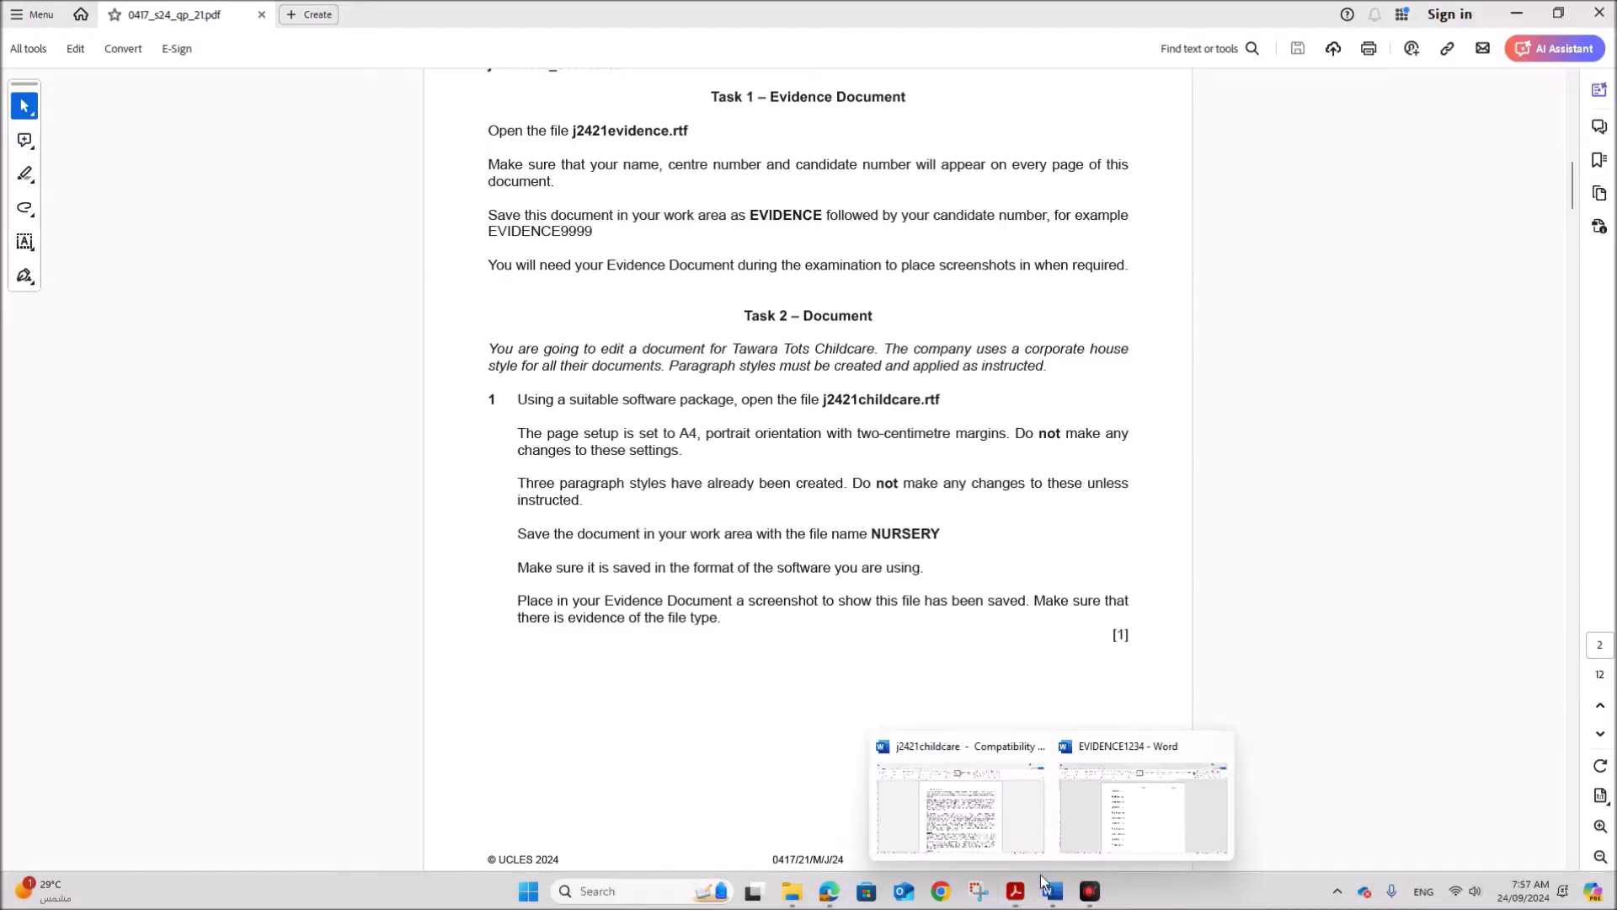
left_click(990, 827)
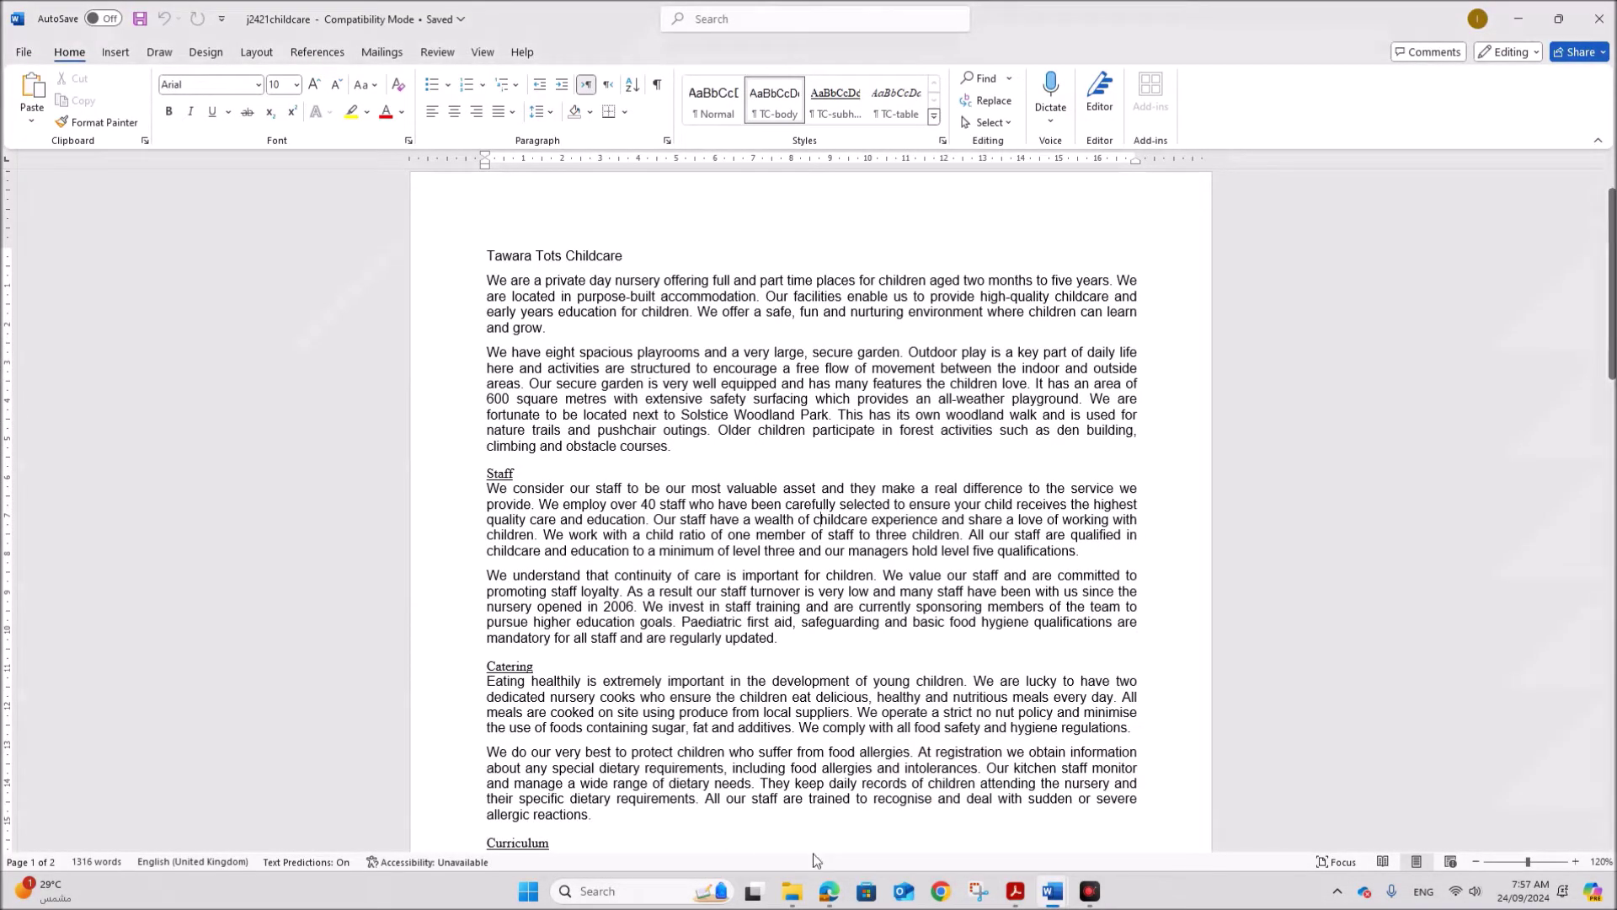
Return to the question paper in Acrobat and check step 1's page setup, file name and file format requirements
left_click(1015, 891)
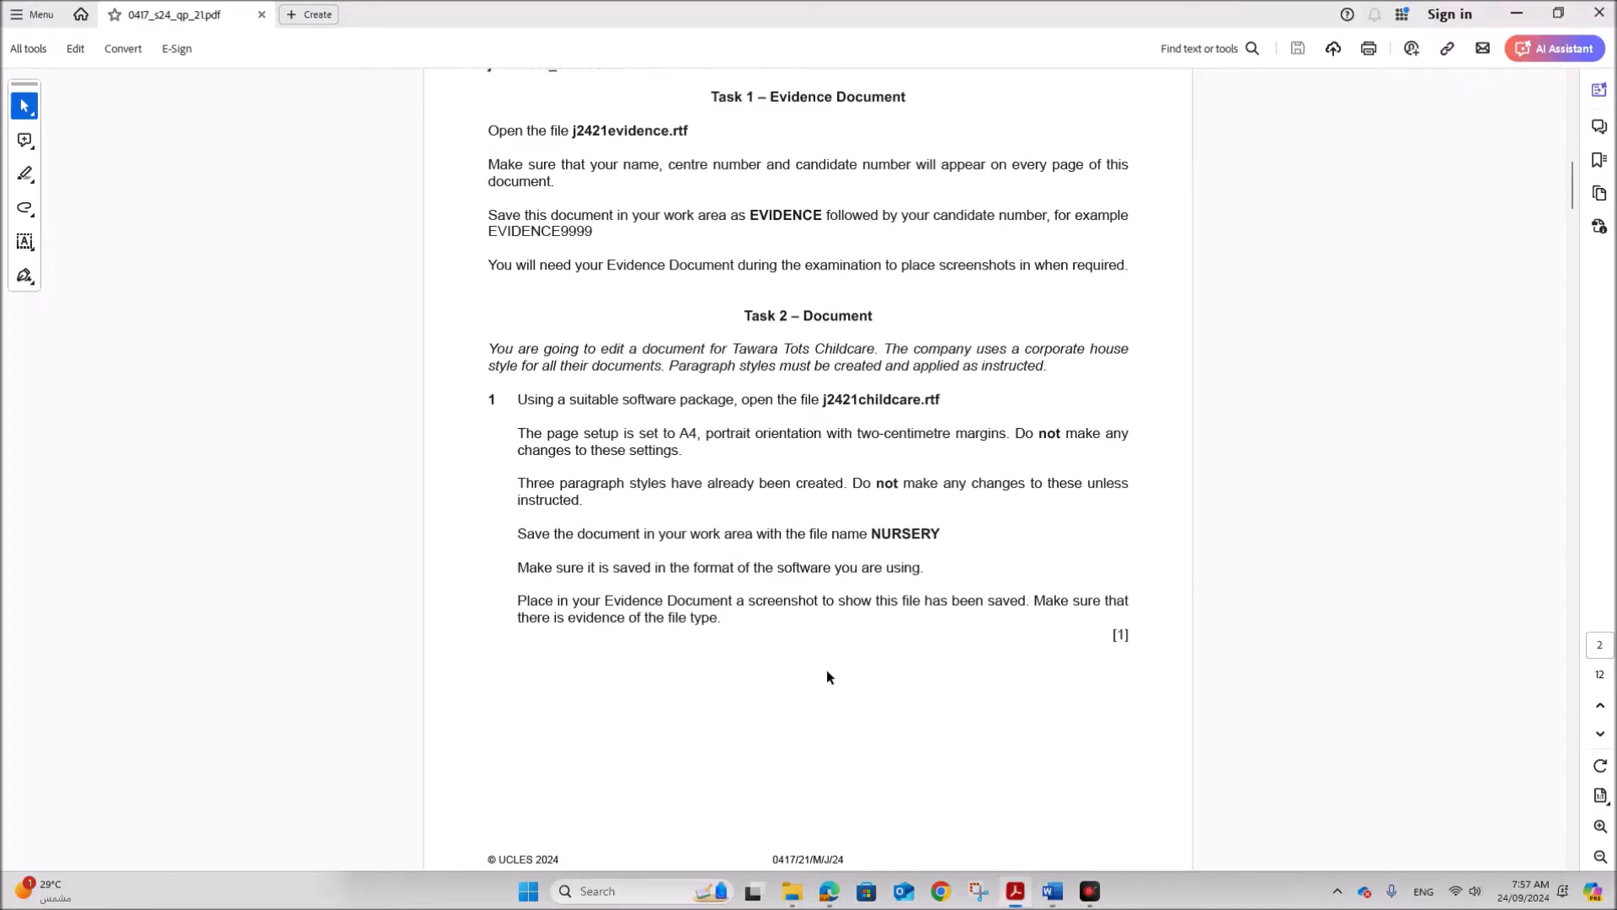
scroll(774, 615, "down", 1)
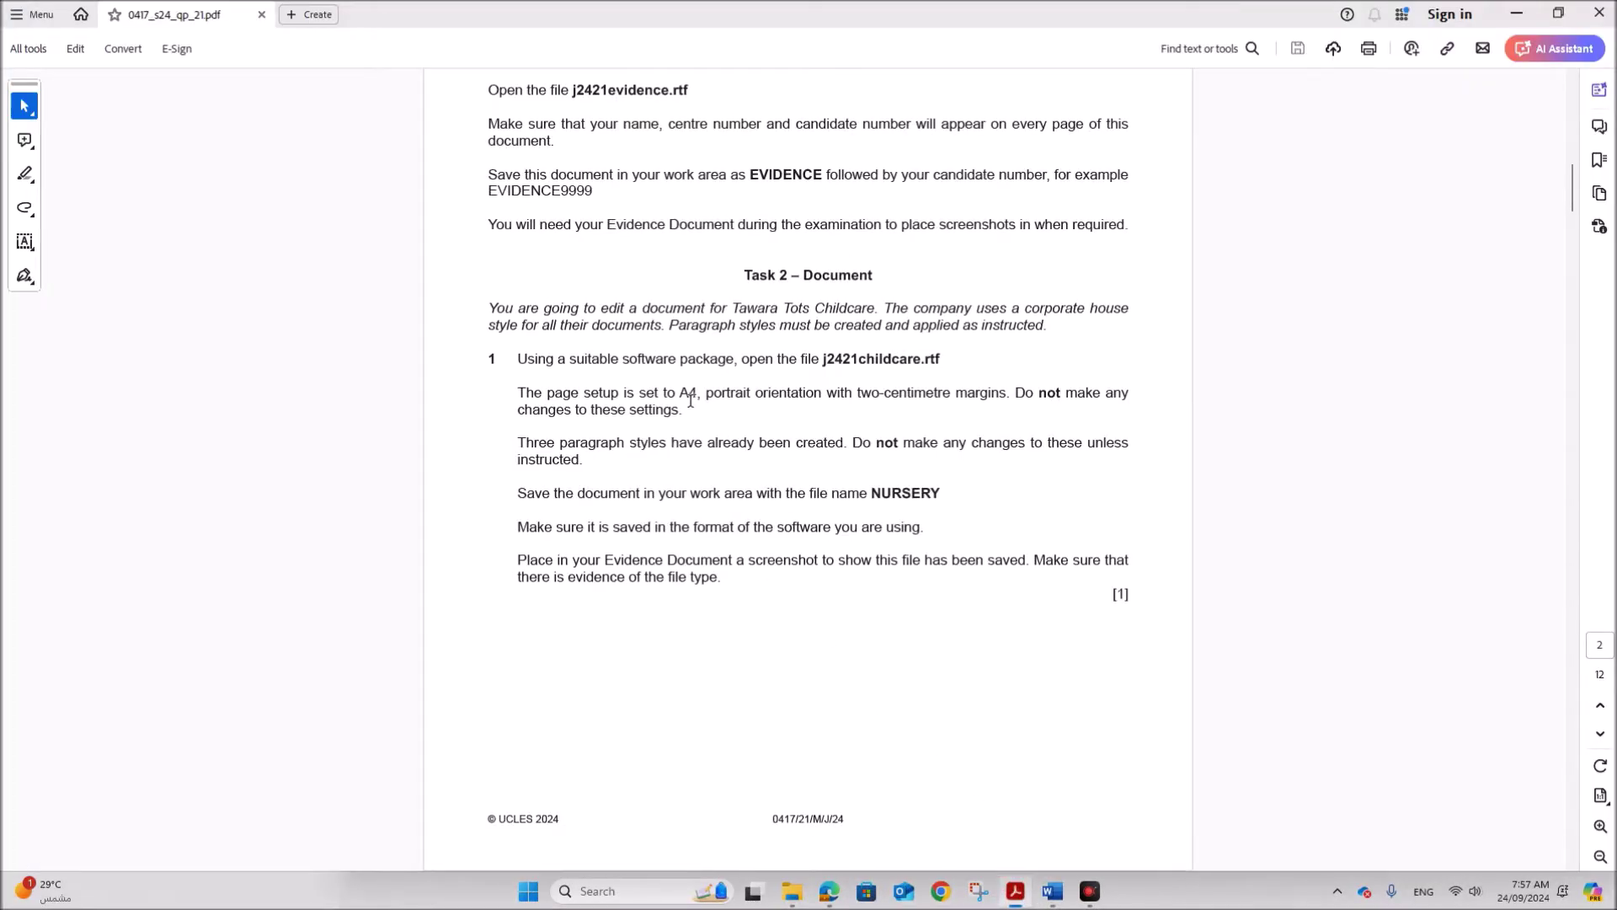
left_click_drag(683, 394, 787, 388)
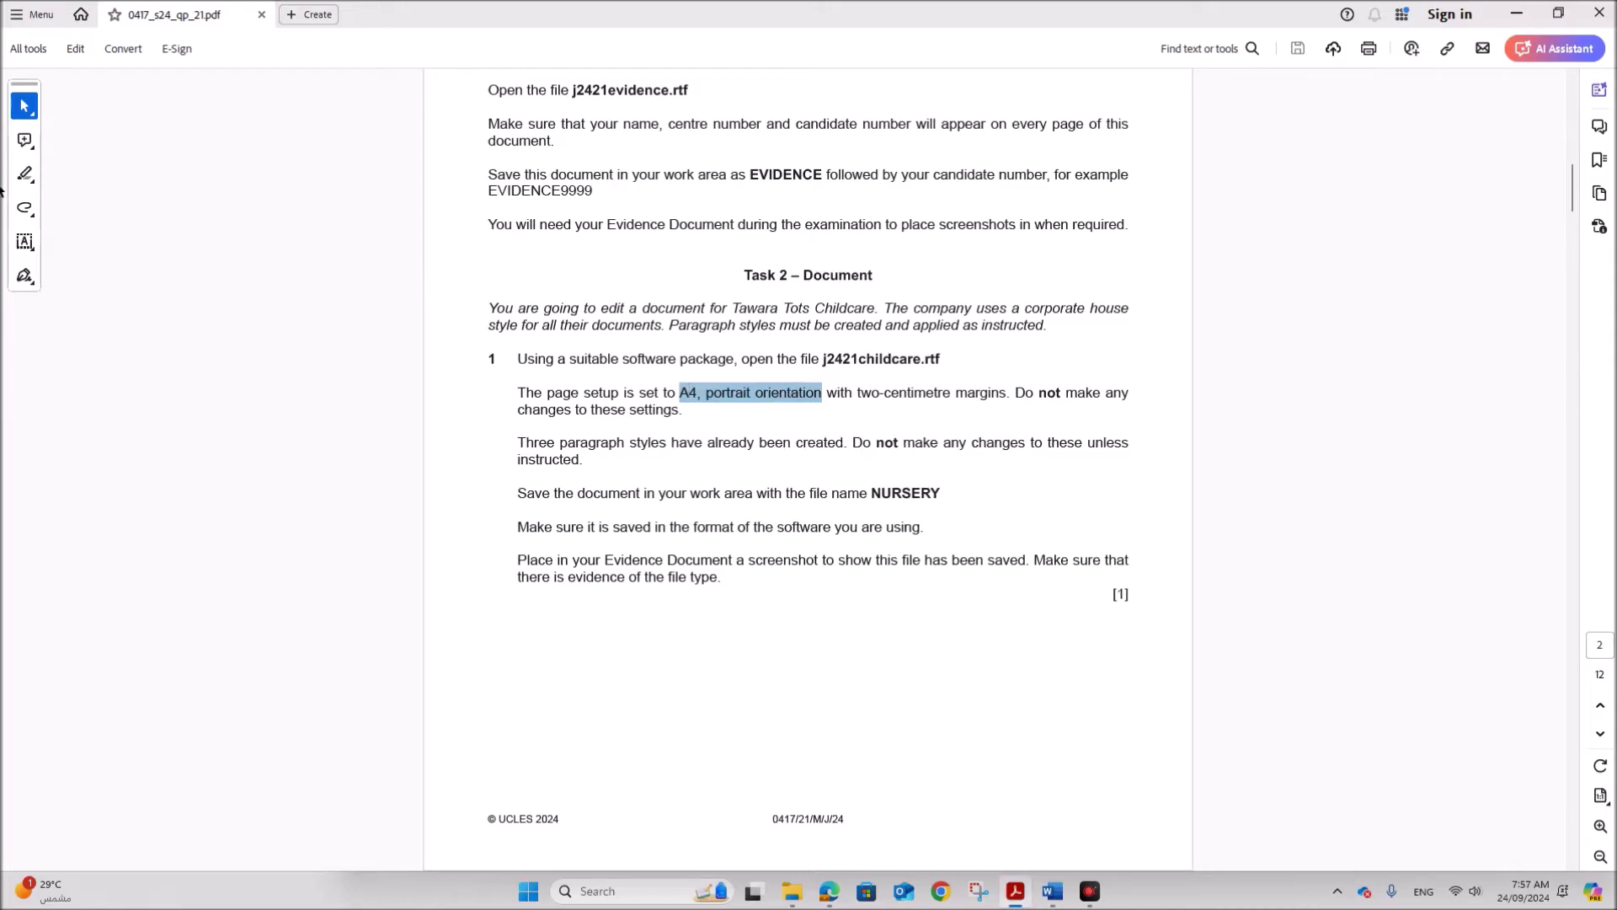
left_click(792, 557)
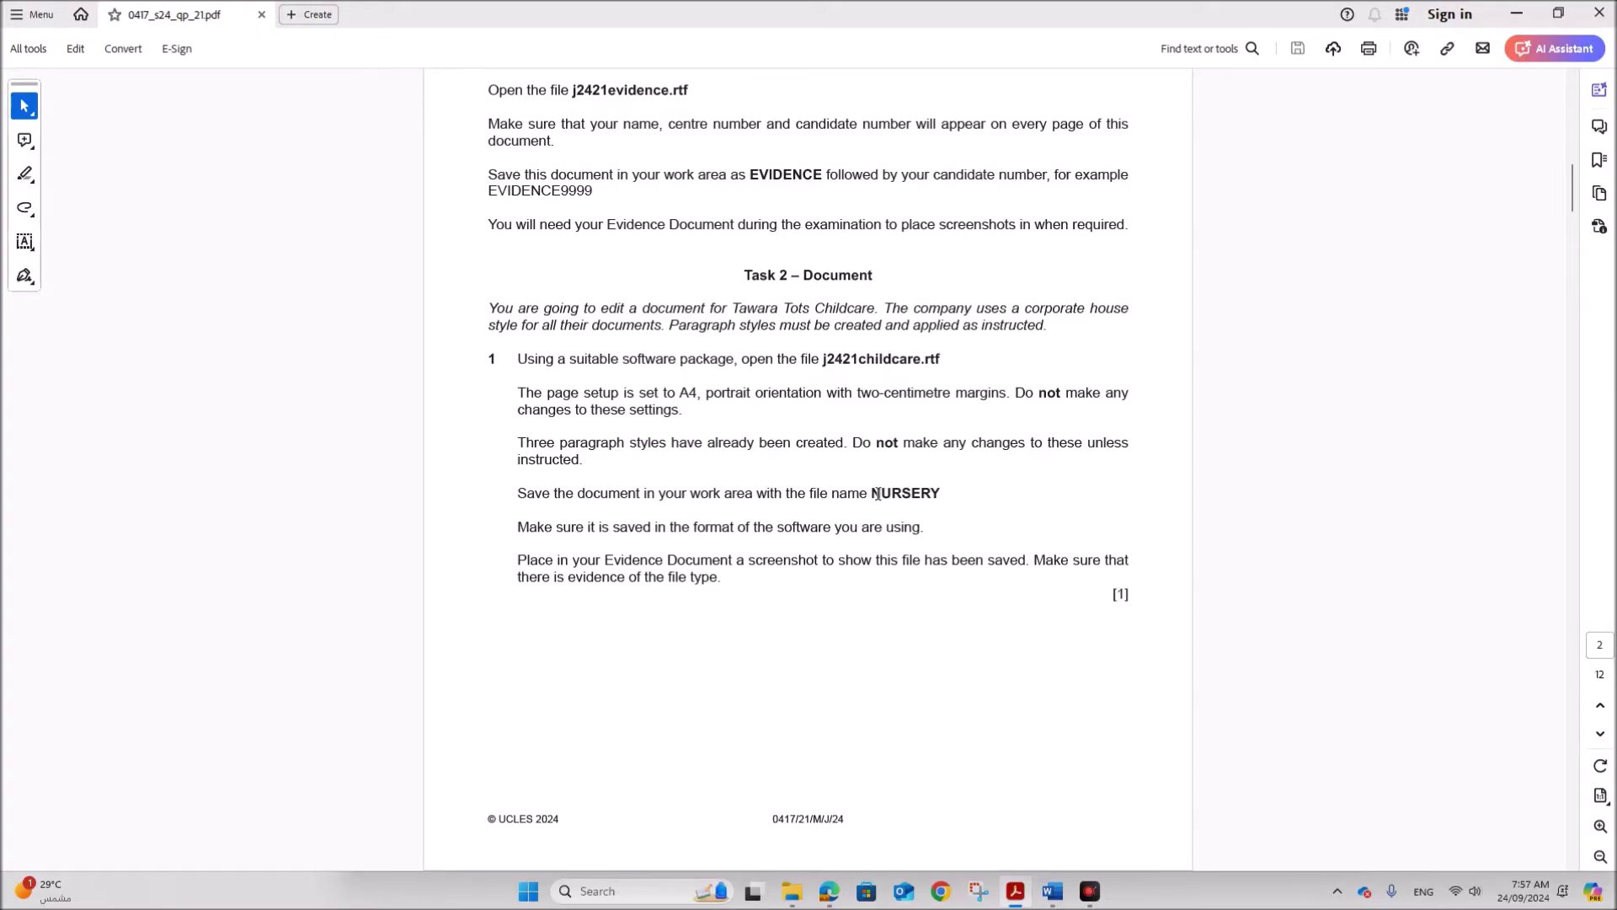
left_click_drag(877, 493, 941, 494)
left_click_drag(663, 529, 926, 532)
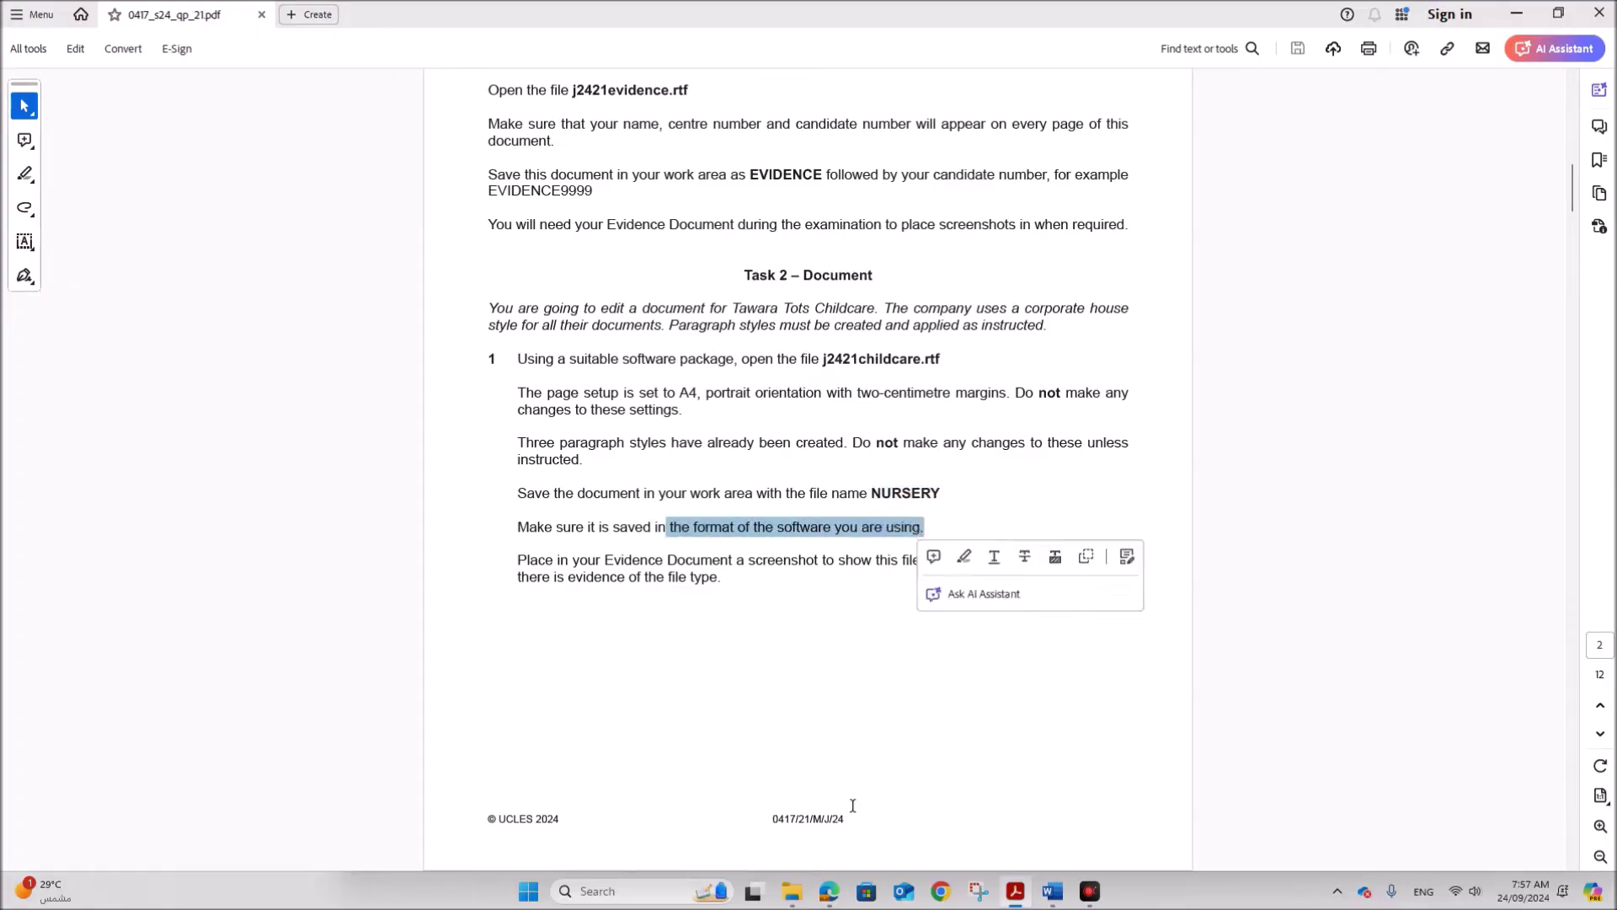
Switch to the j2421childcare document in Word and save it as NURSERY in the June 2024 21 folder as a Word Document
mouse_move(1053, 891)
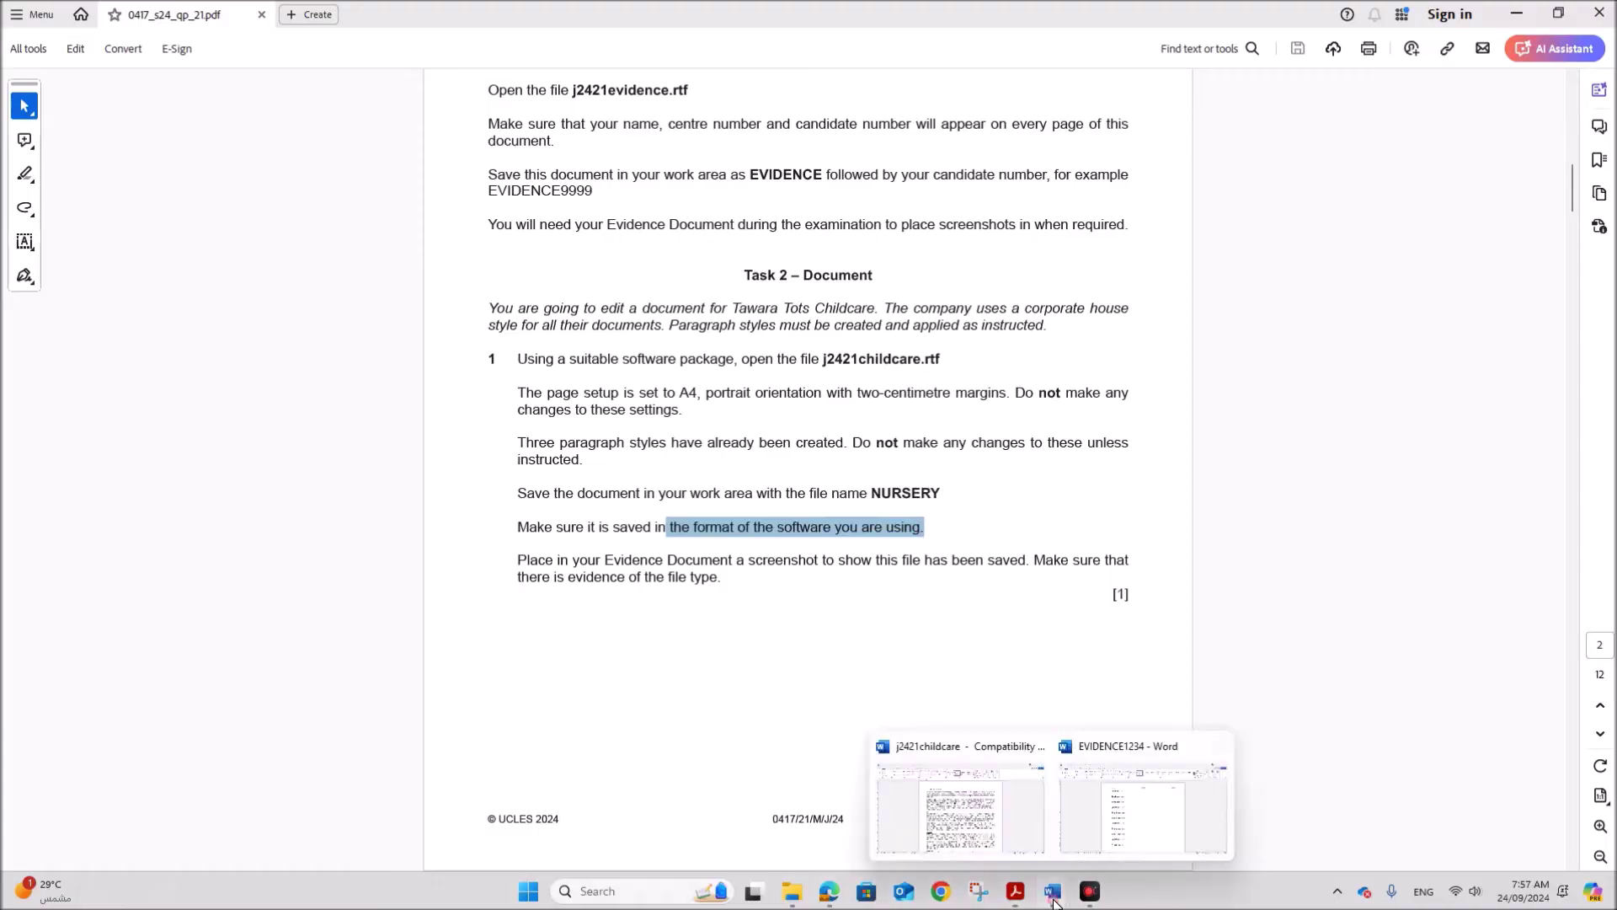
left_click(969, 847)
left_click(23, 52)
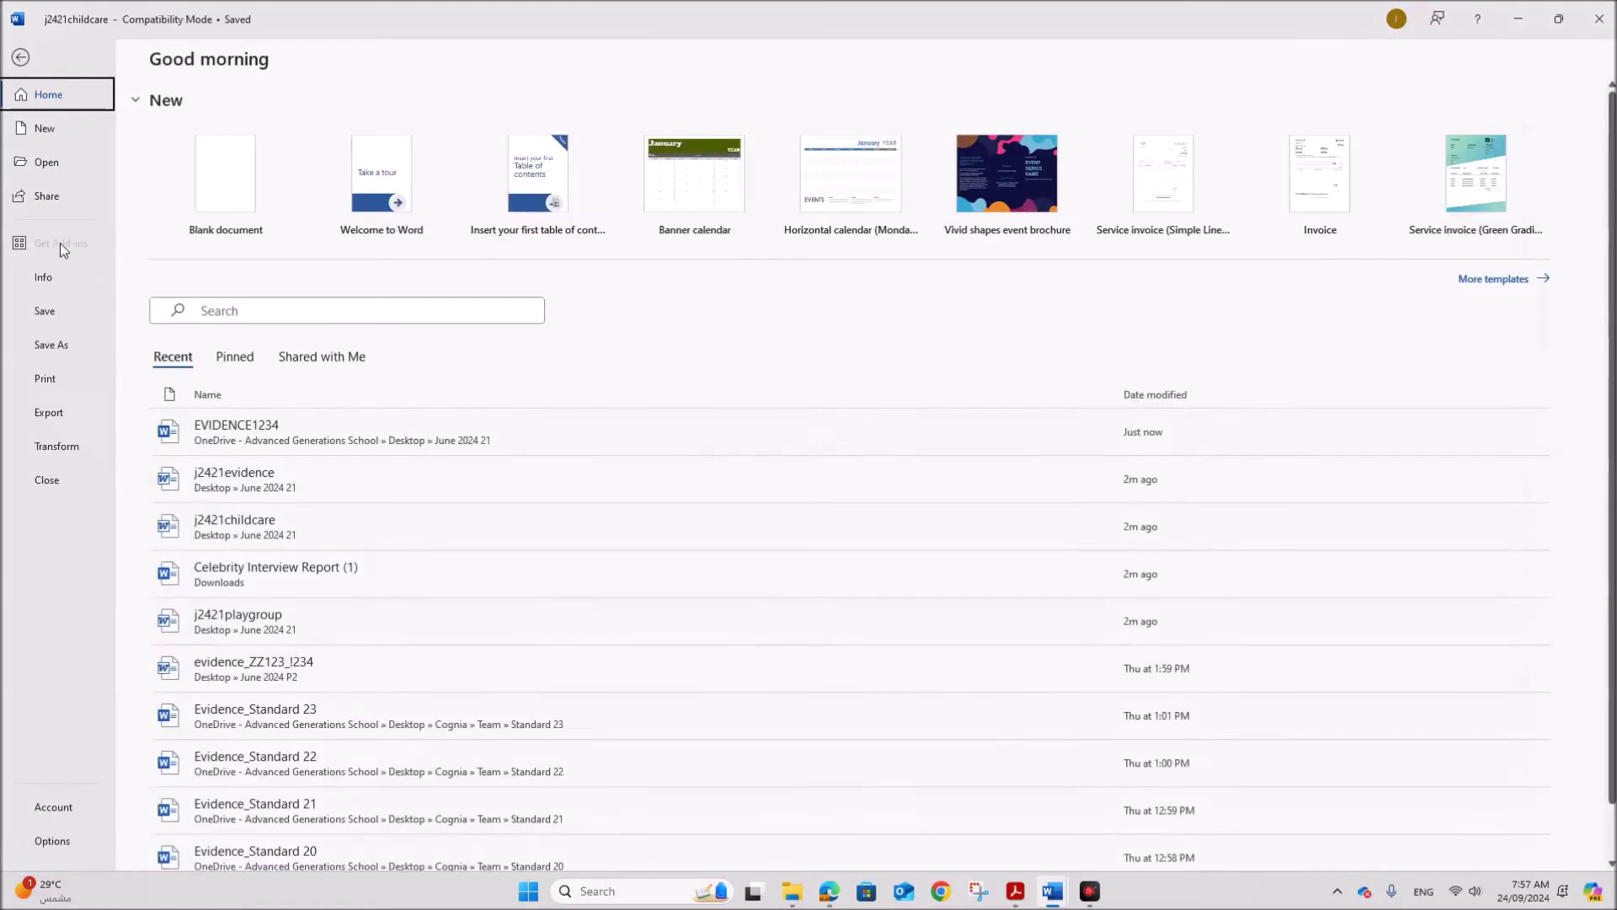
left_click(71, 346)
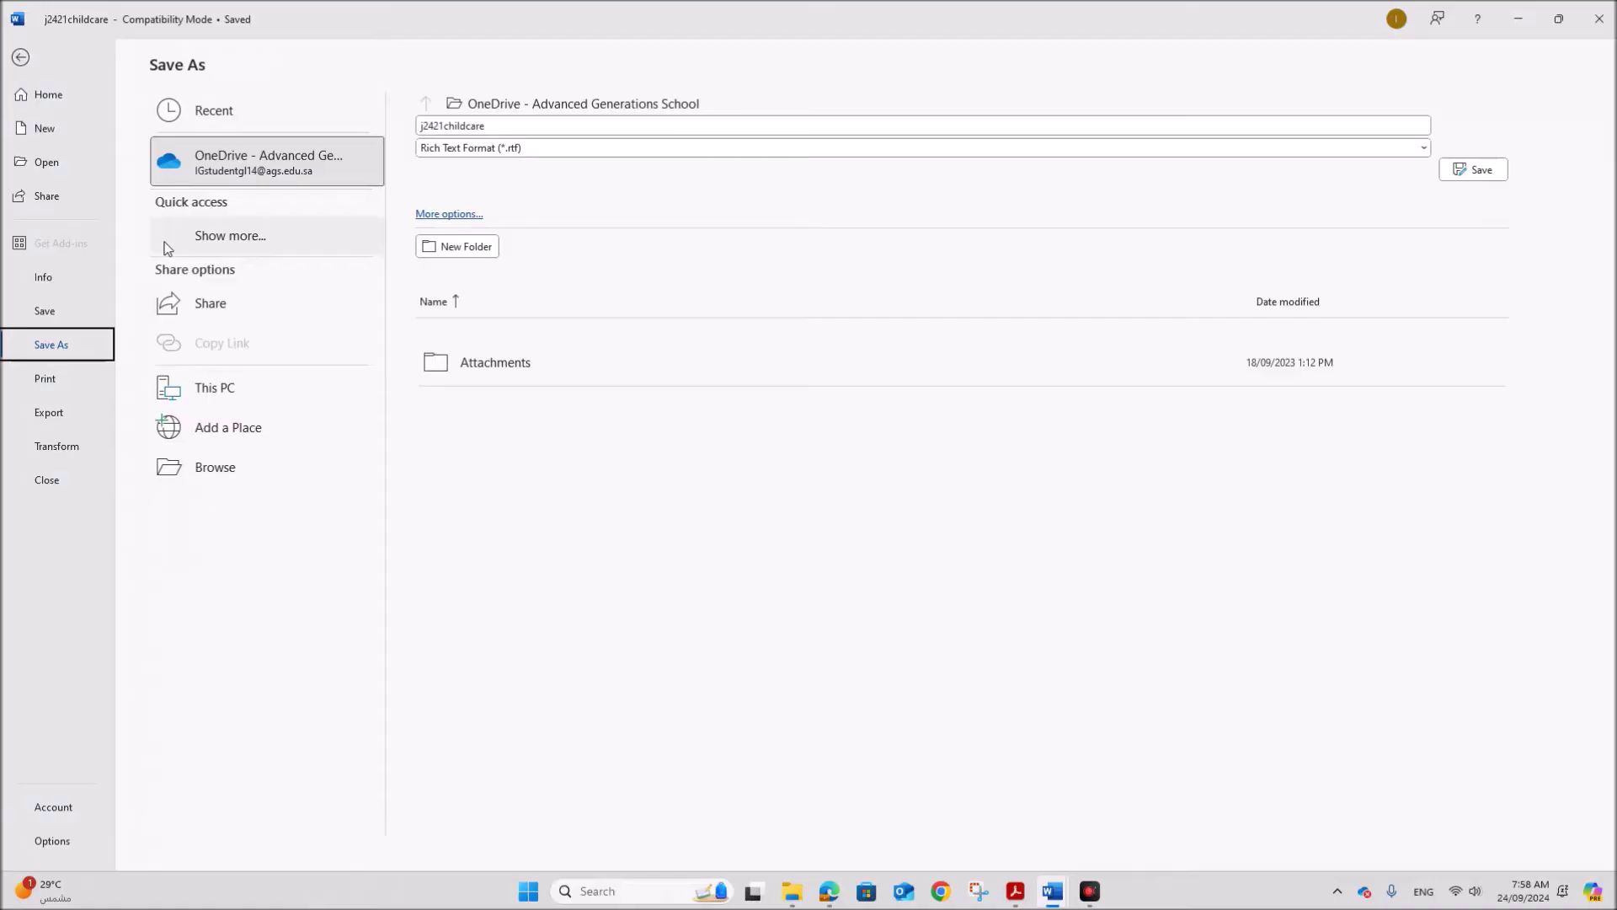
left_click(225, 466)
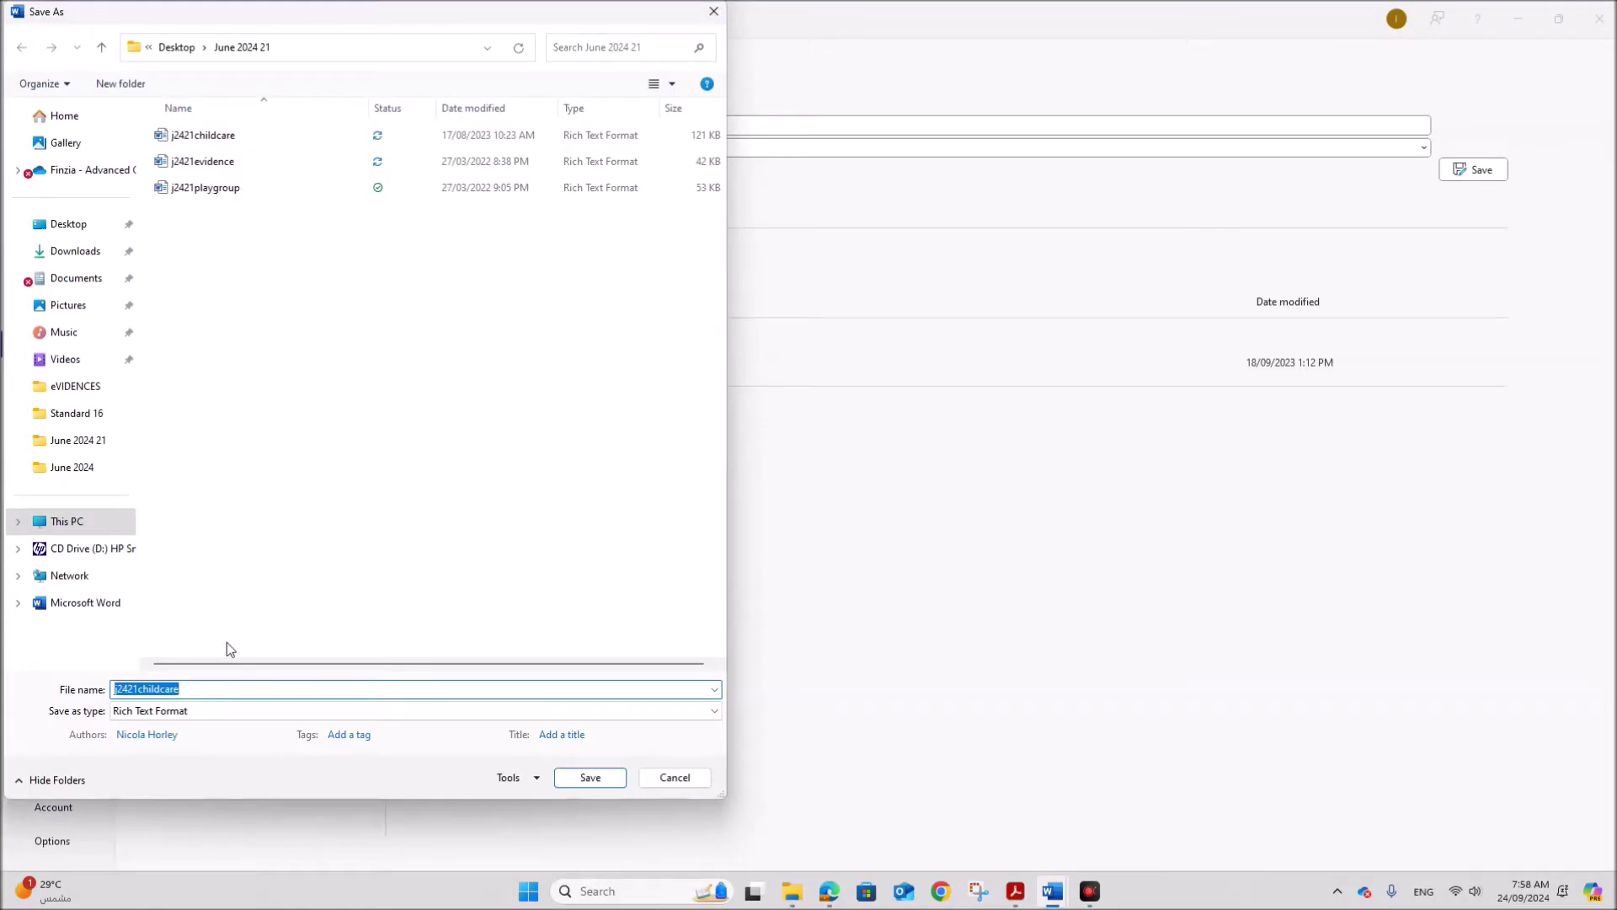
type("NURSERY")
left_click(205, 711)
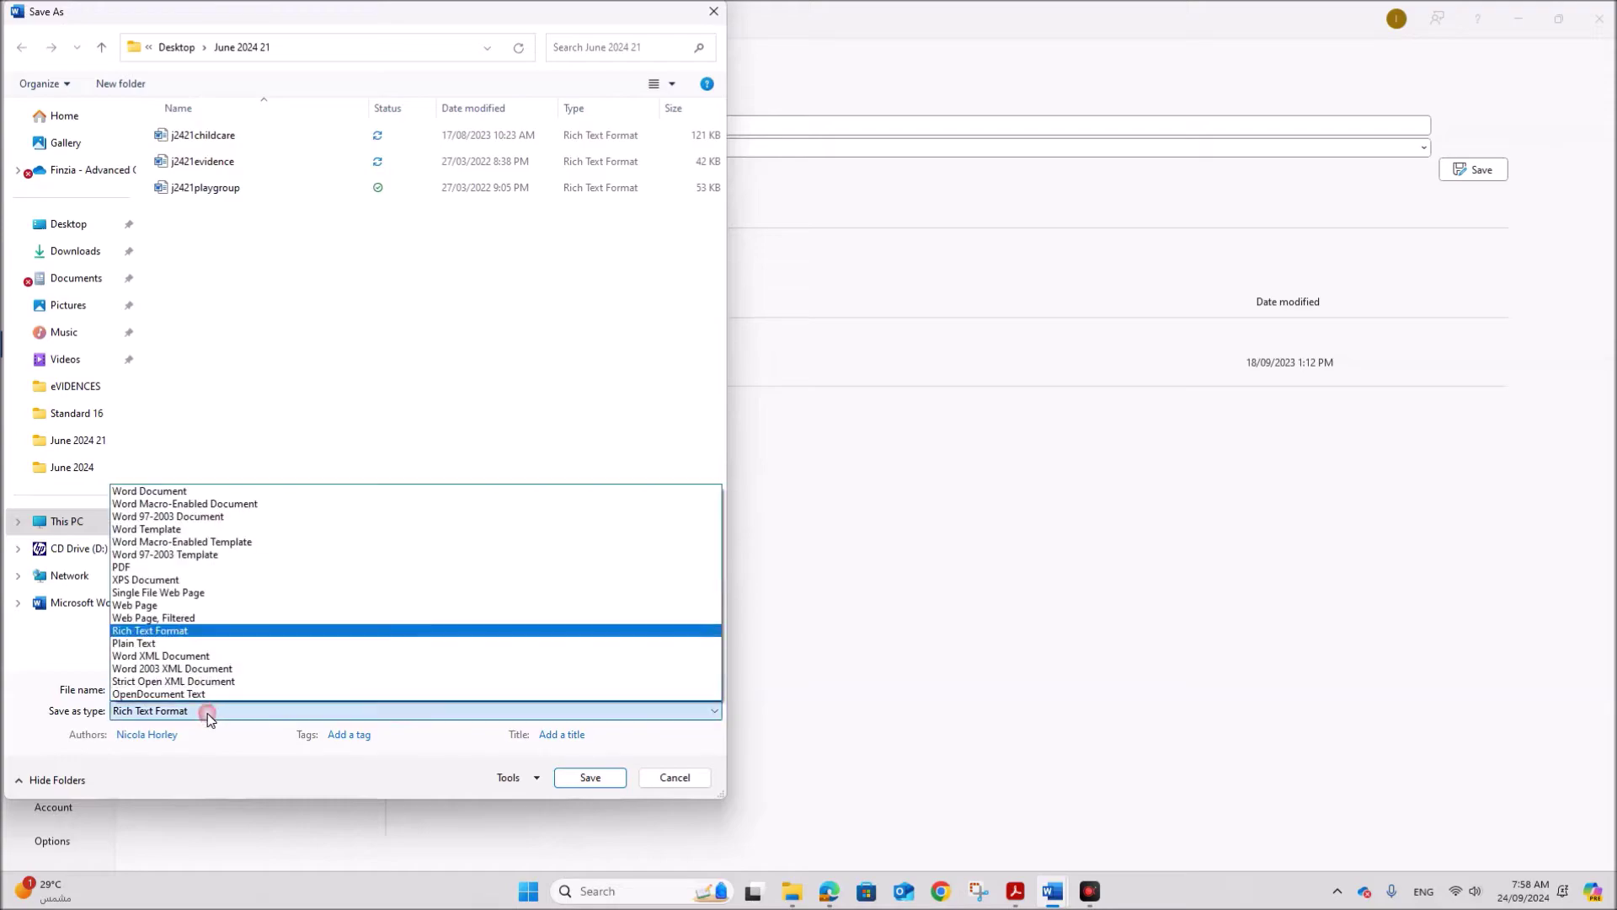
left_click(180, 493)
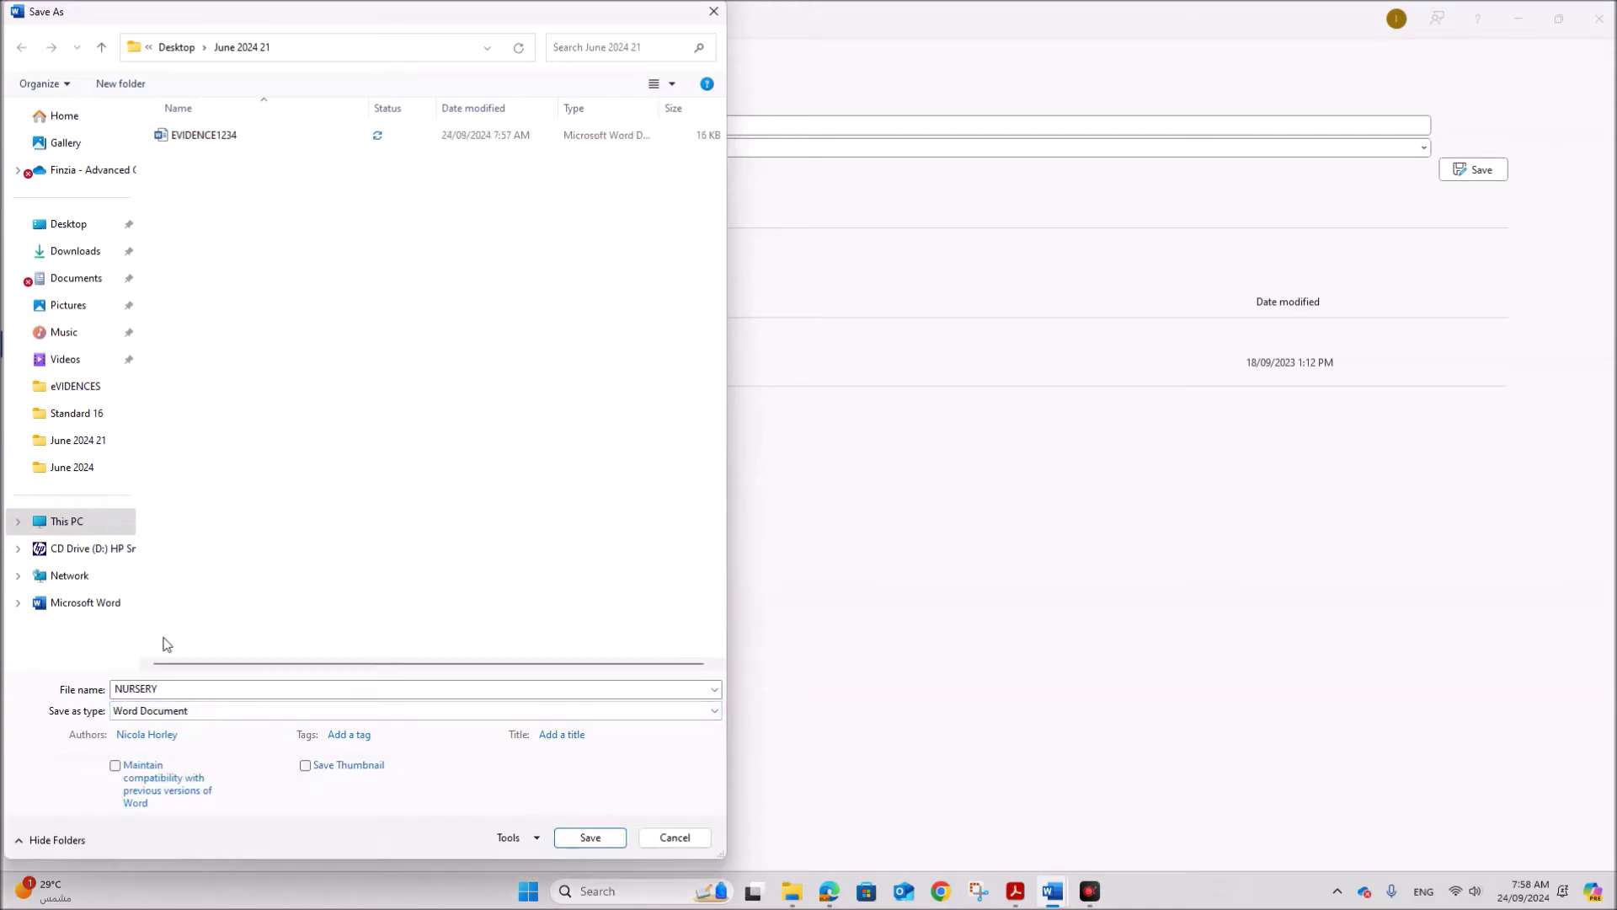
left_click(562, 842)
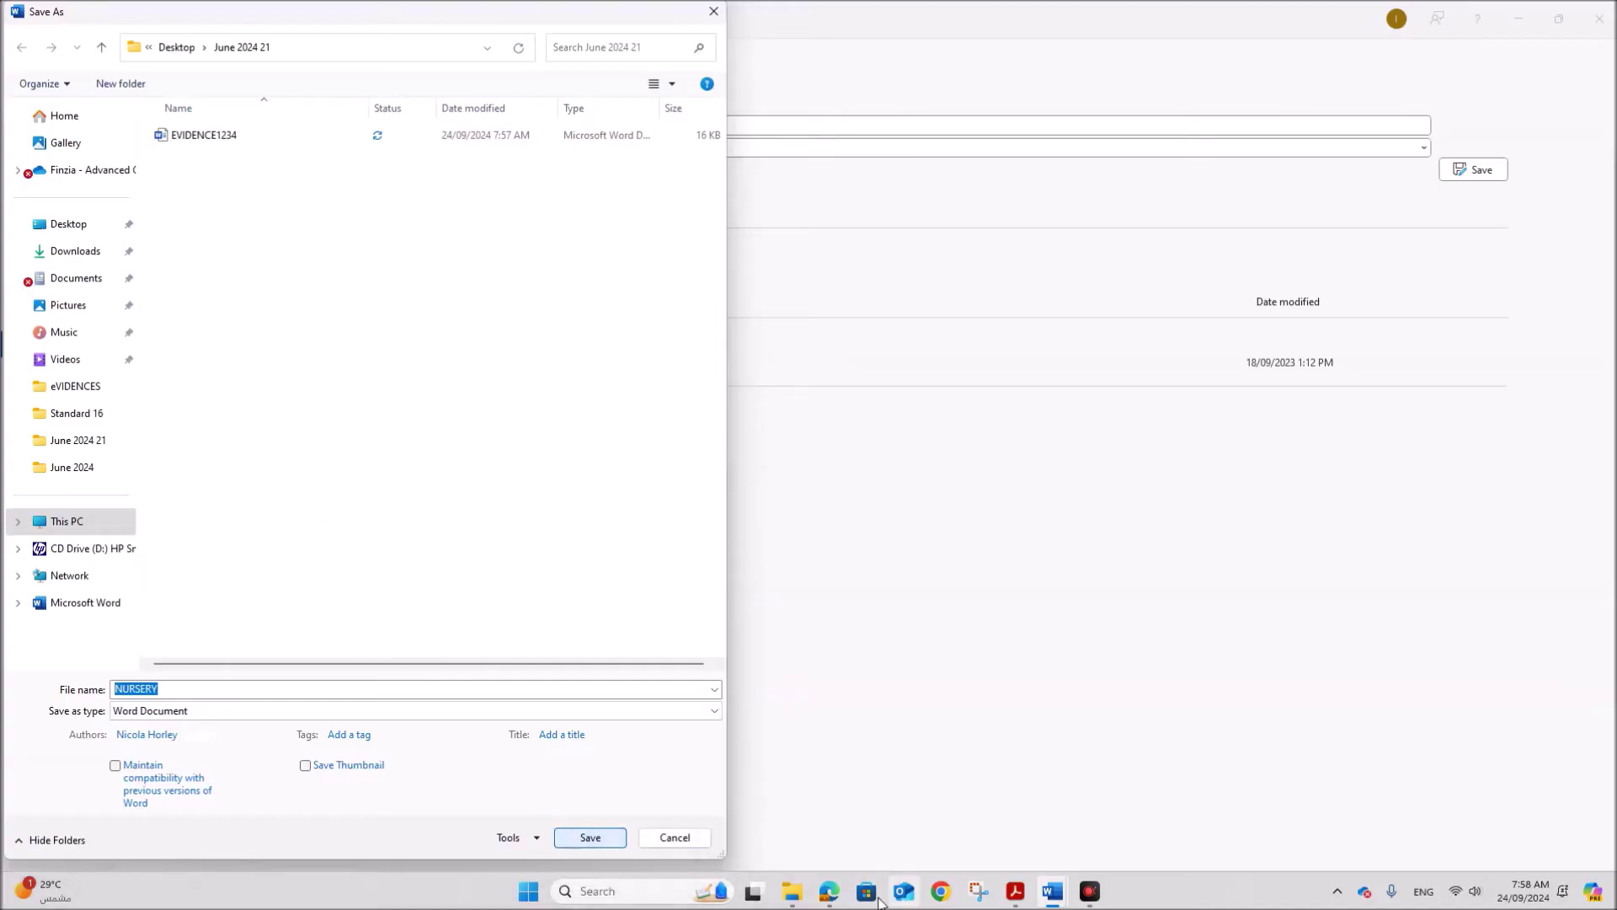
Check the question paper's evidence requirement in Acrobat, and widen the Type column in the June 2024 21 folder with the NURSERY file selected
left_click(1015, 892)
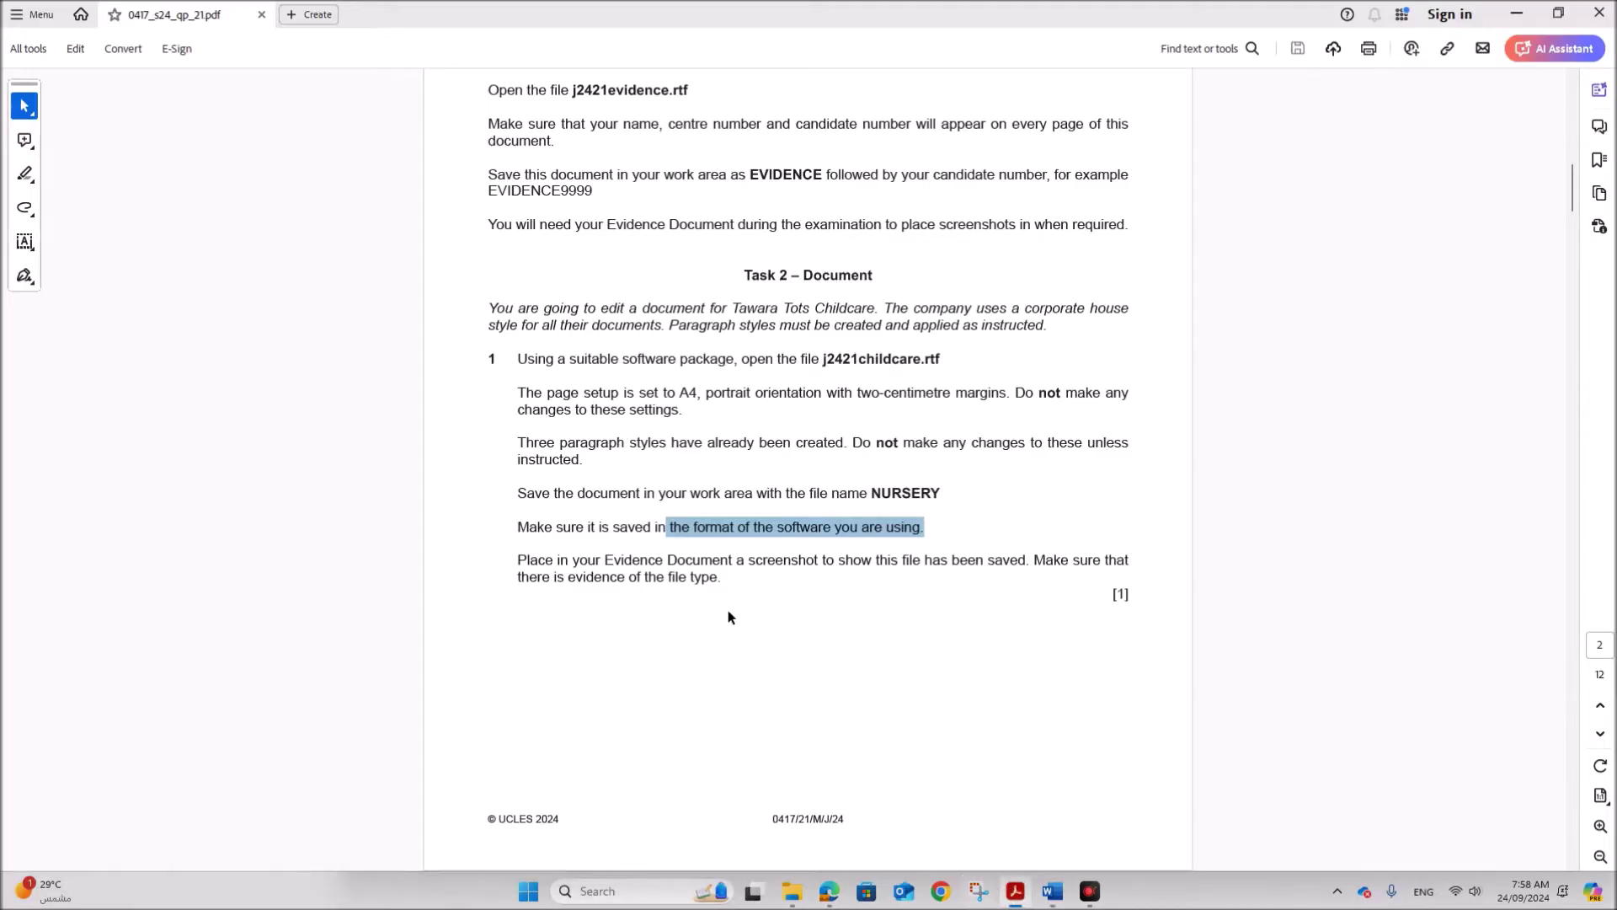
scroll(688, 582, "down", 1)
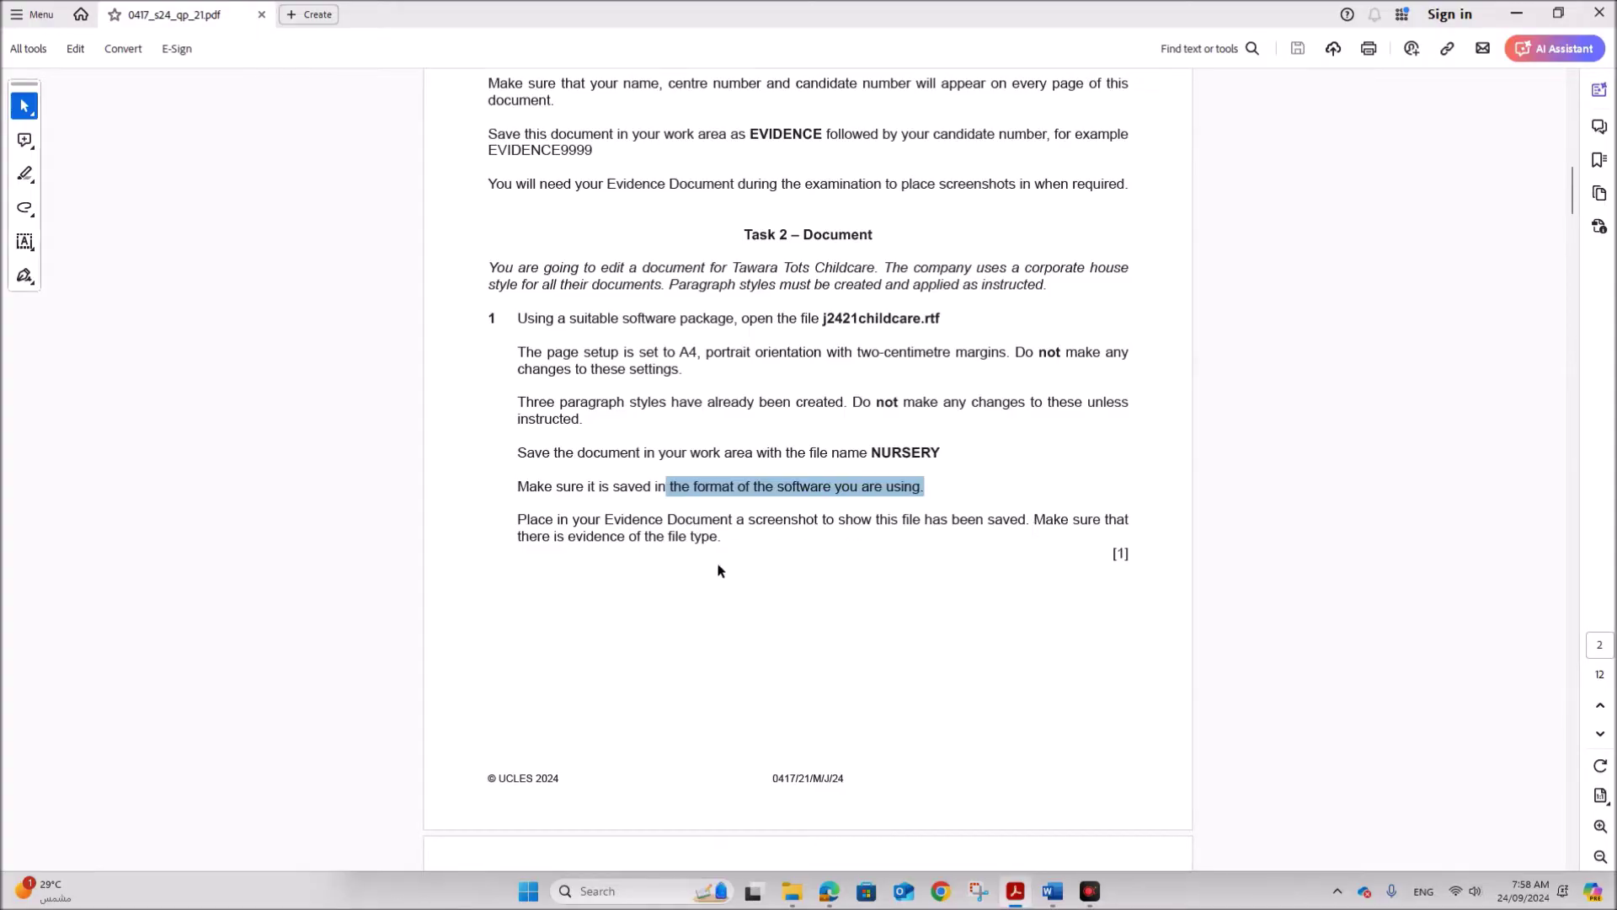
left_click(792, 891)
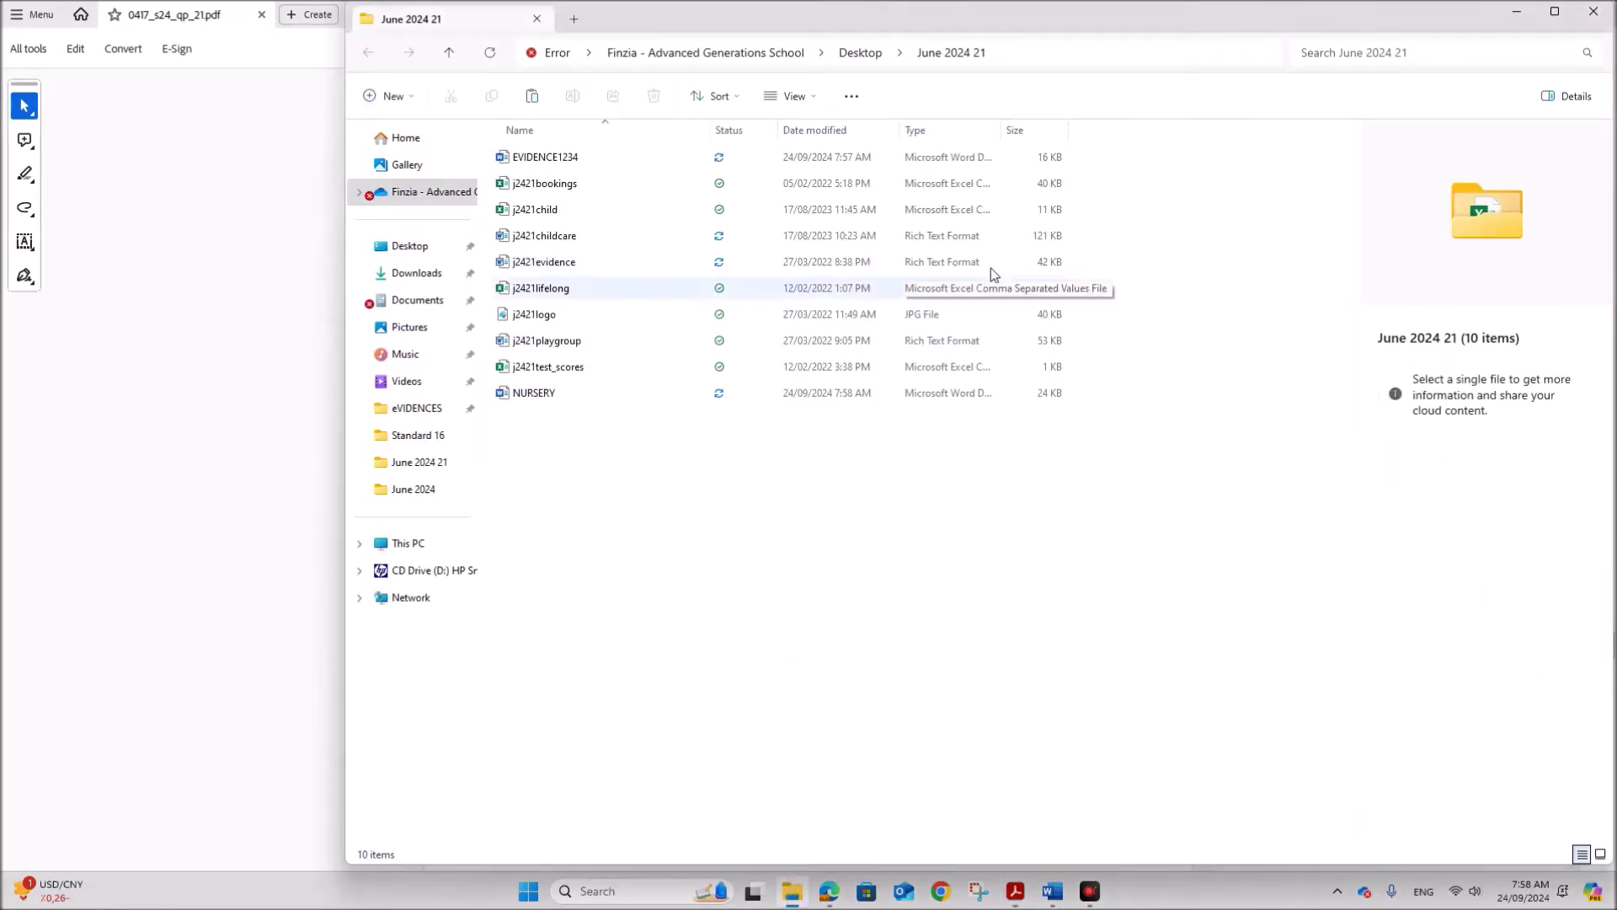
left_click(545, 402)
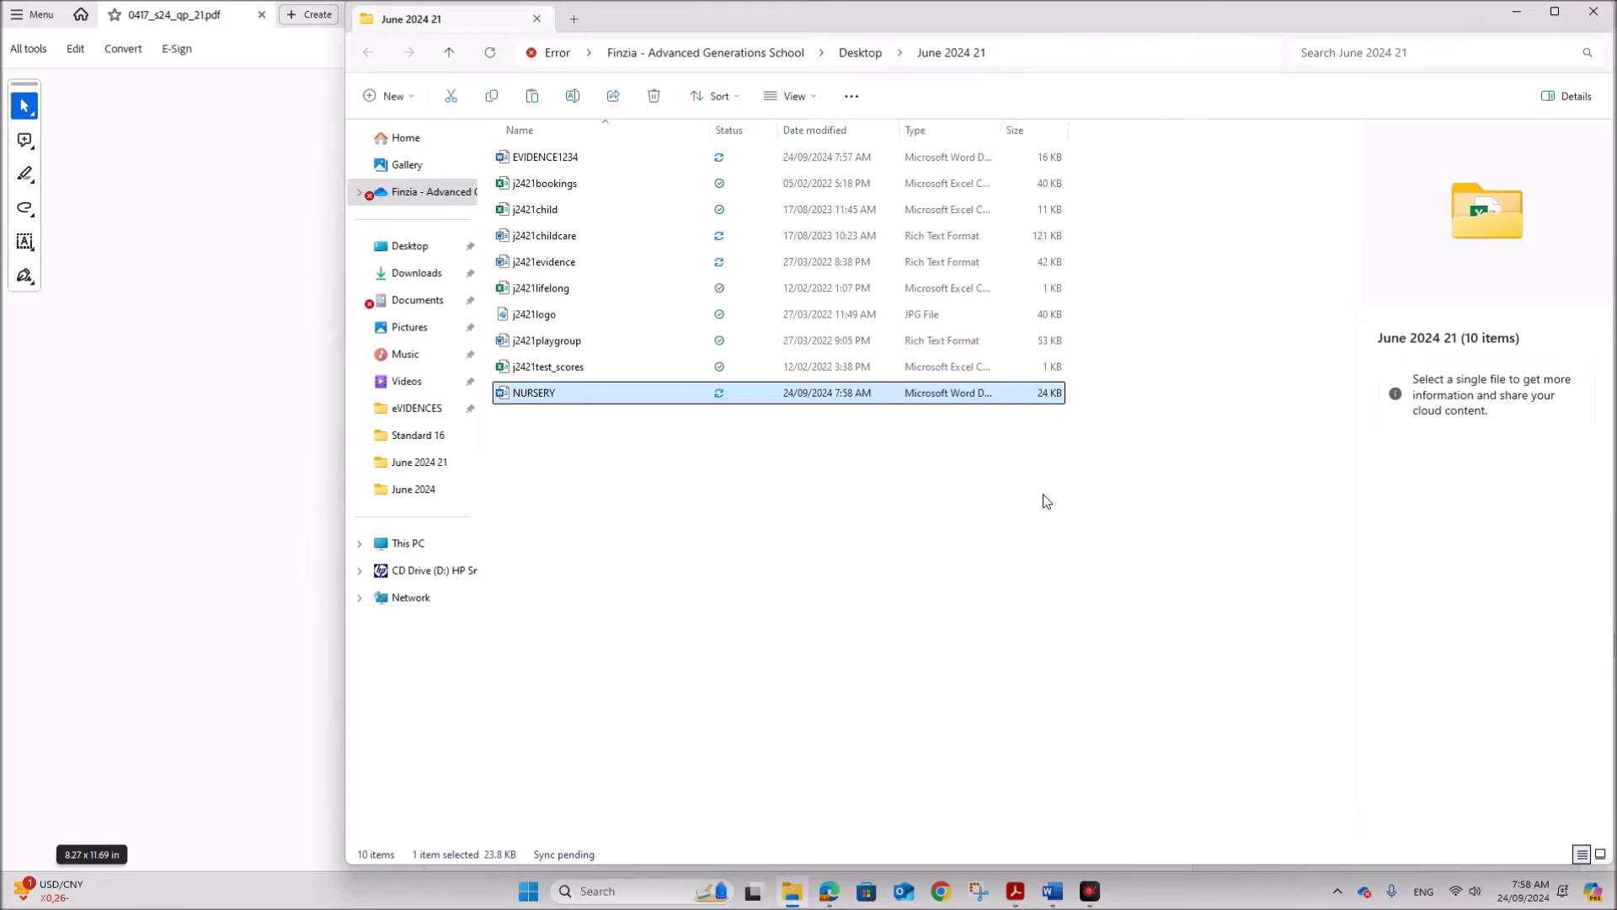
left_click(1042, 425)
left_click_drag(1002, 130, 1201, 129)
double_click(741, 393)
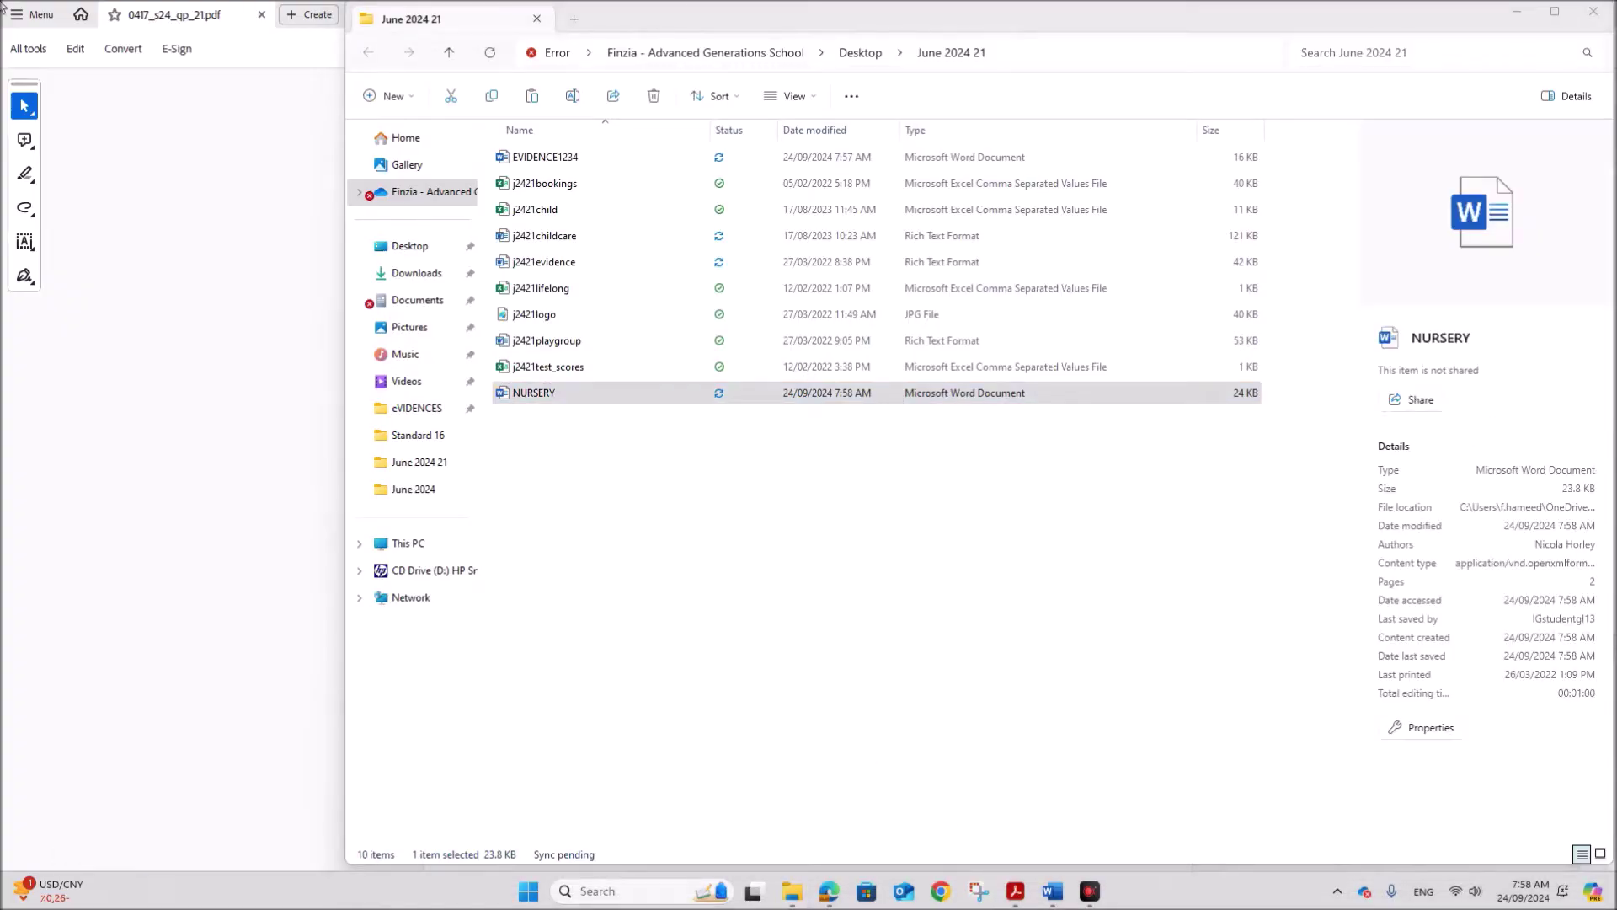
Capture a screenshot of the folder's file list and paste it under the Step 1 evidence heading in the EVIDENCE1234 document
left_click(286, 196)
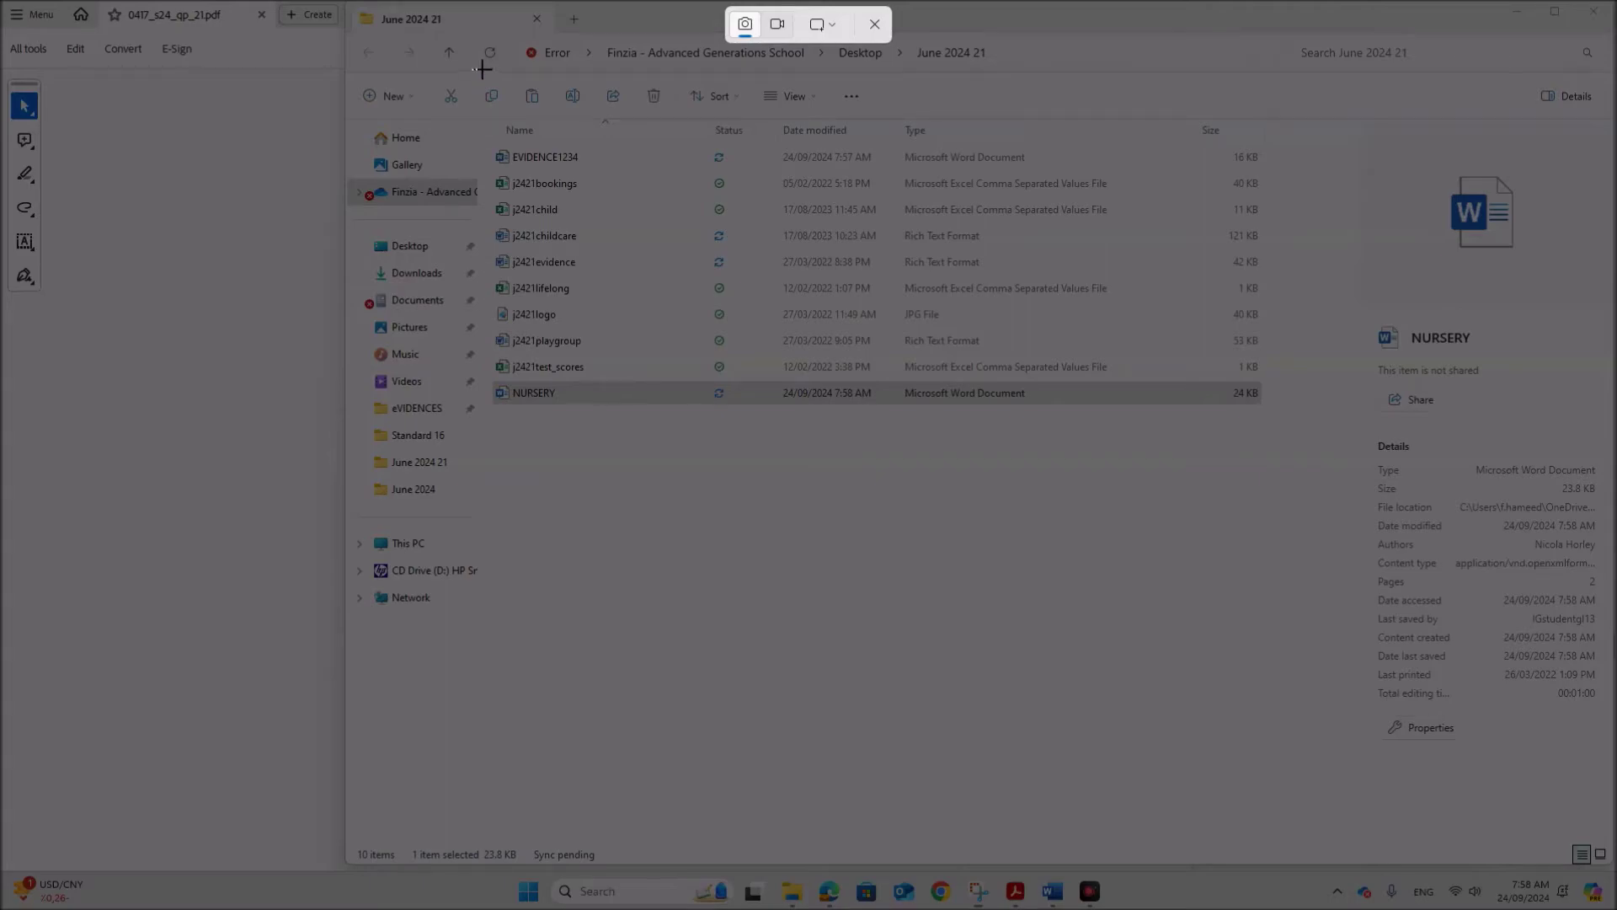
left_click_drag(482, 118, 1260, 438)
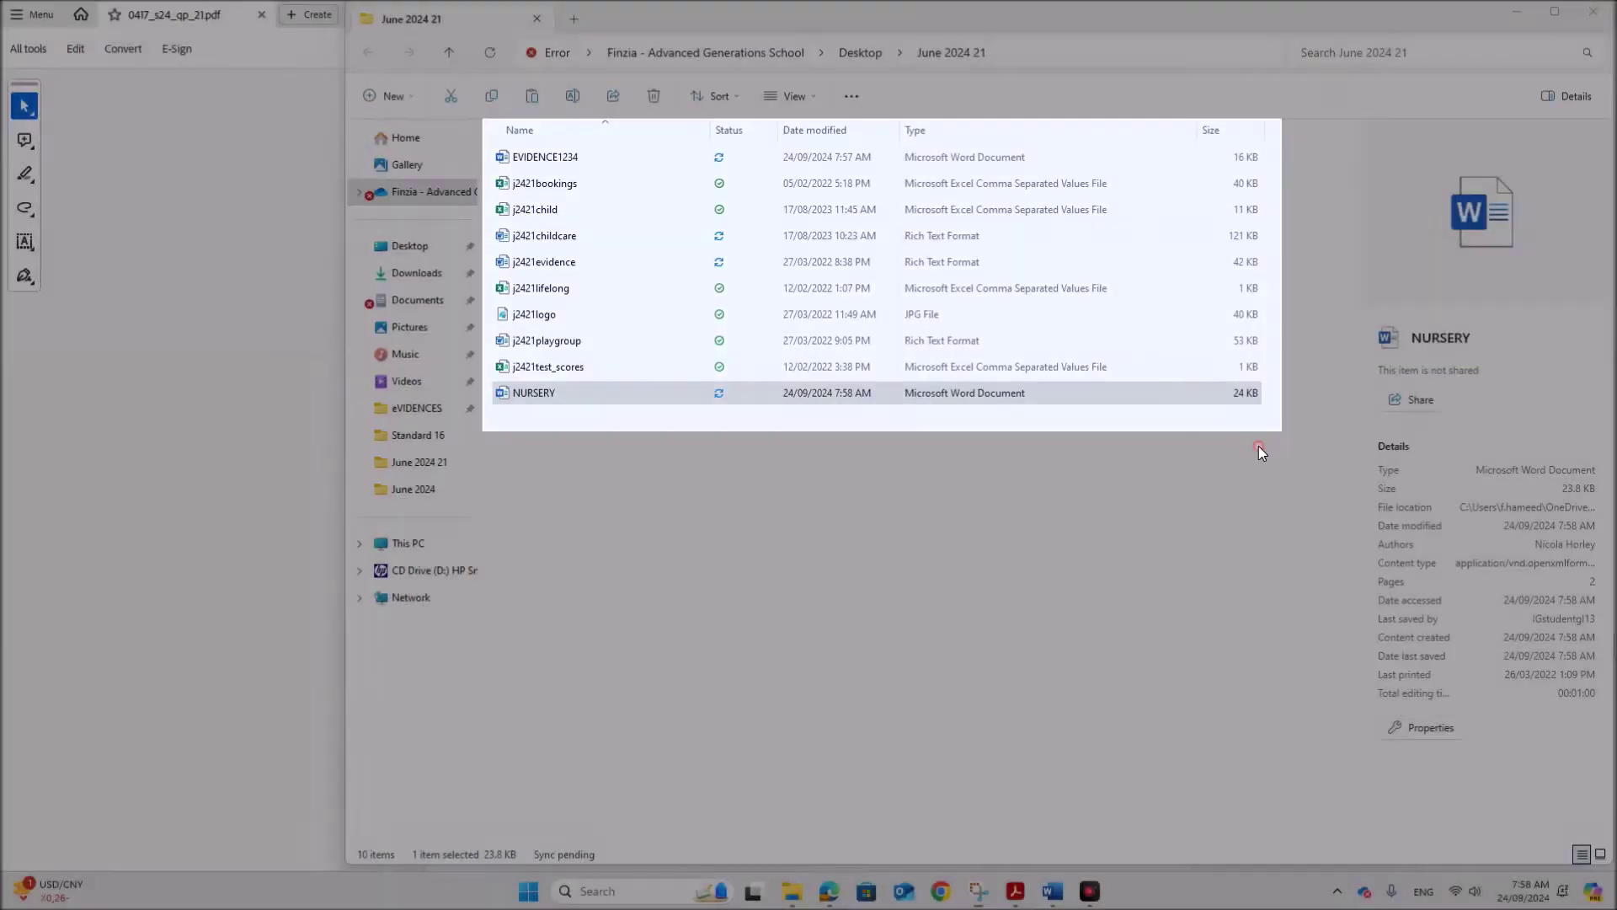
mouse_move(1063, 889)
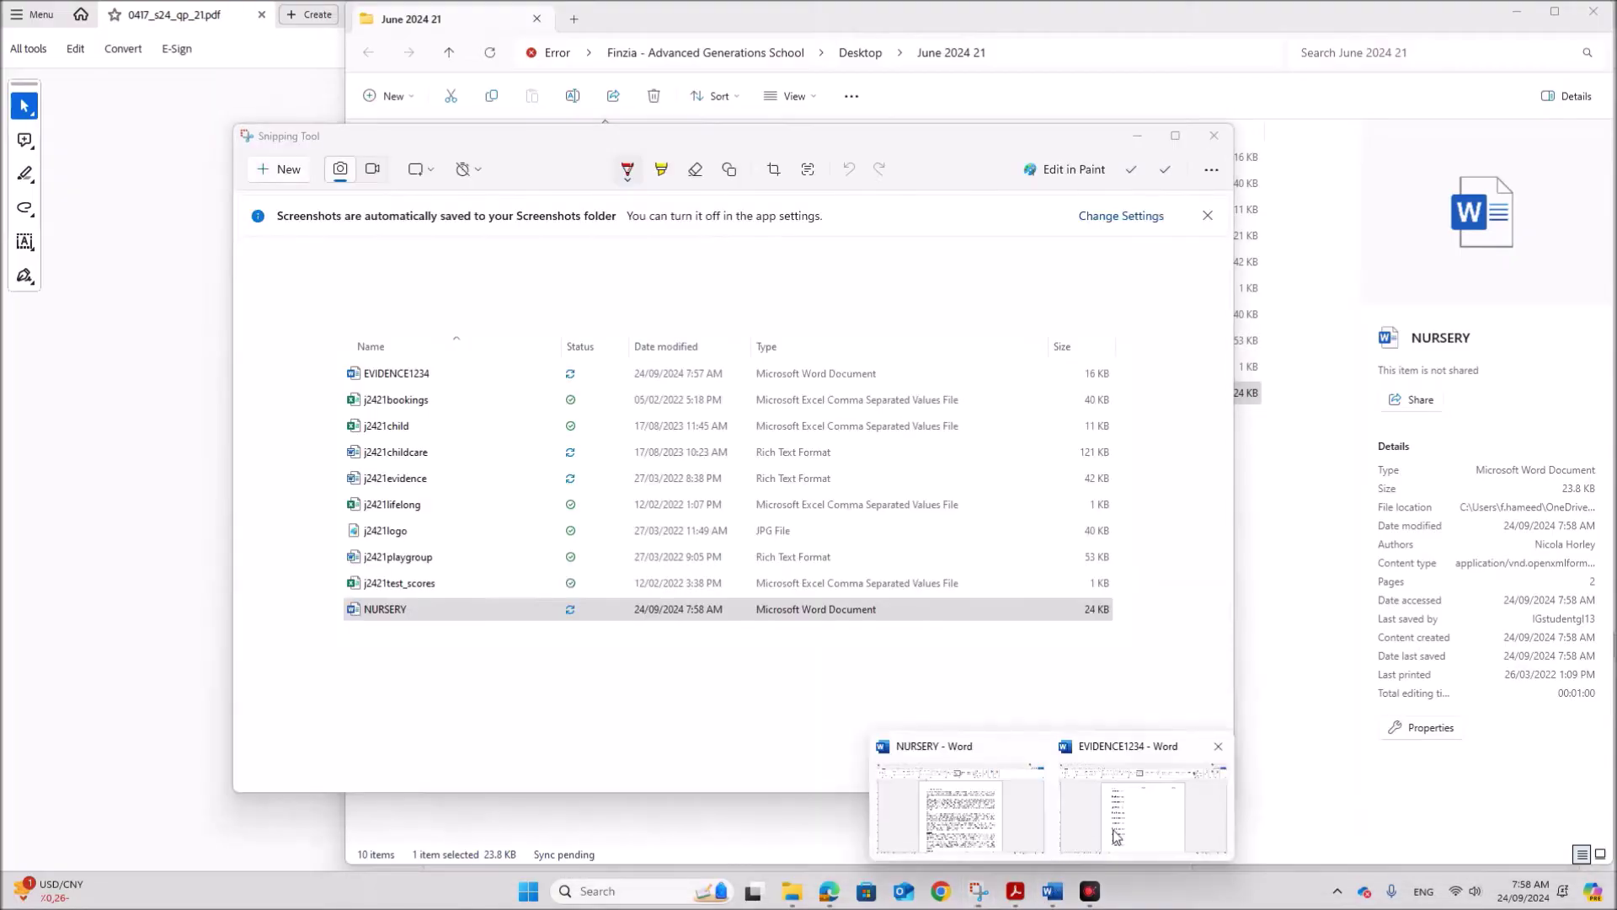
left_click(1416, 808)
left_click(589, 297)
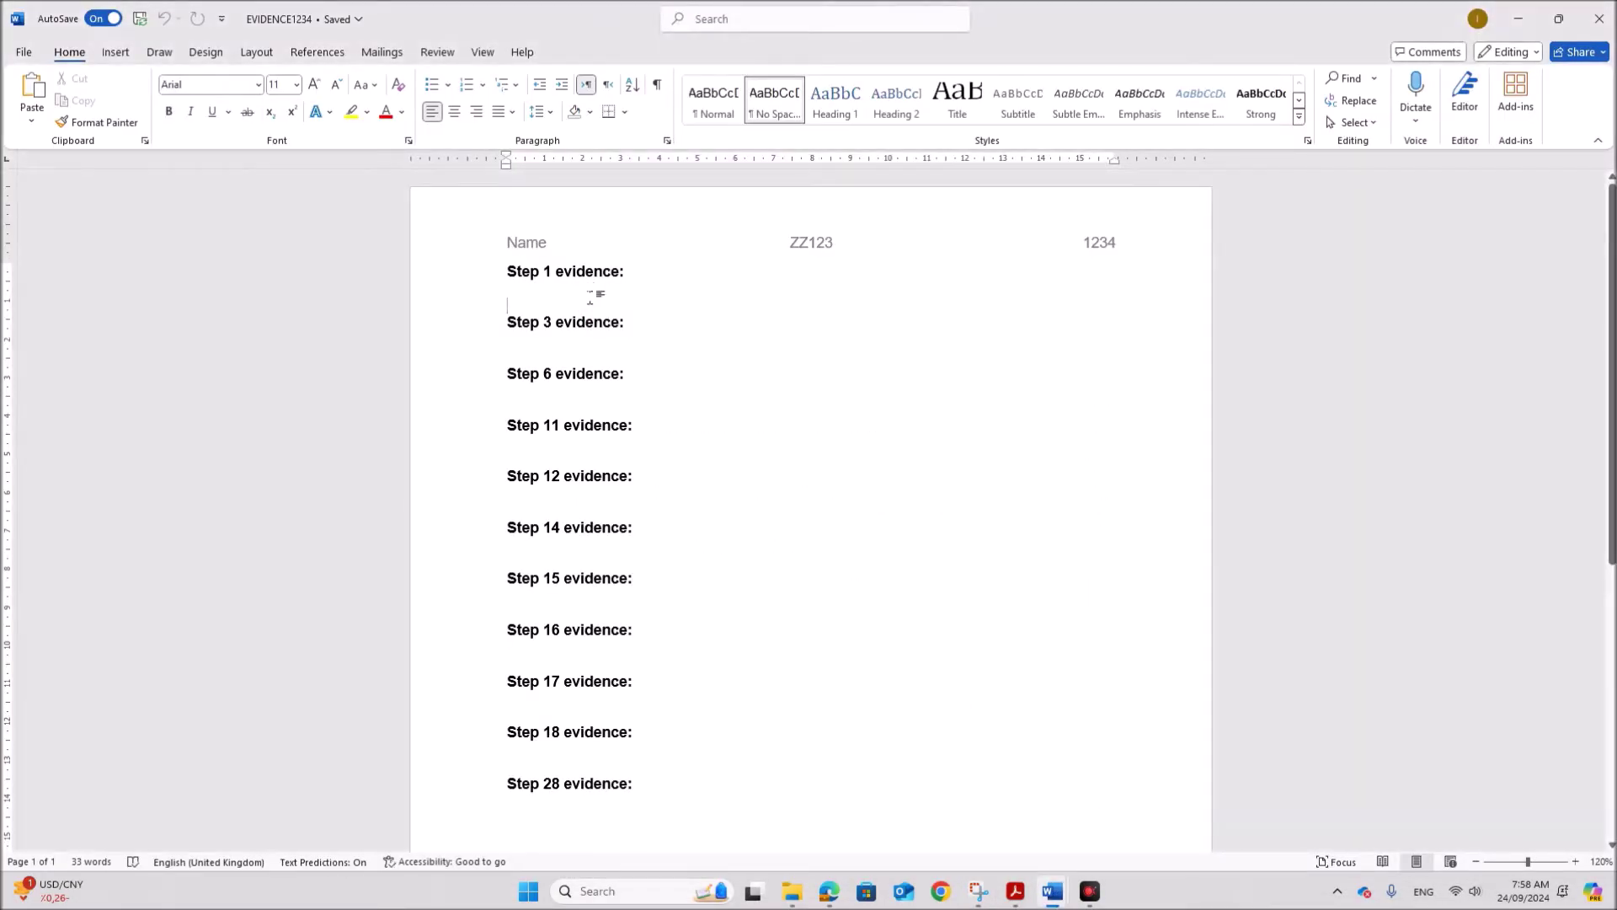
key("ctrl+v")
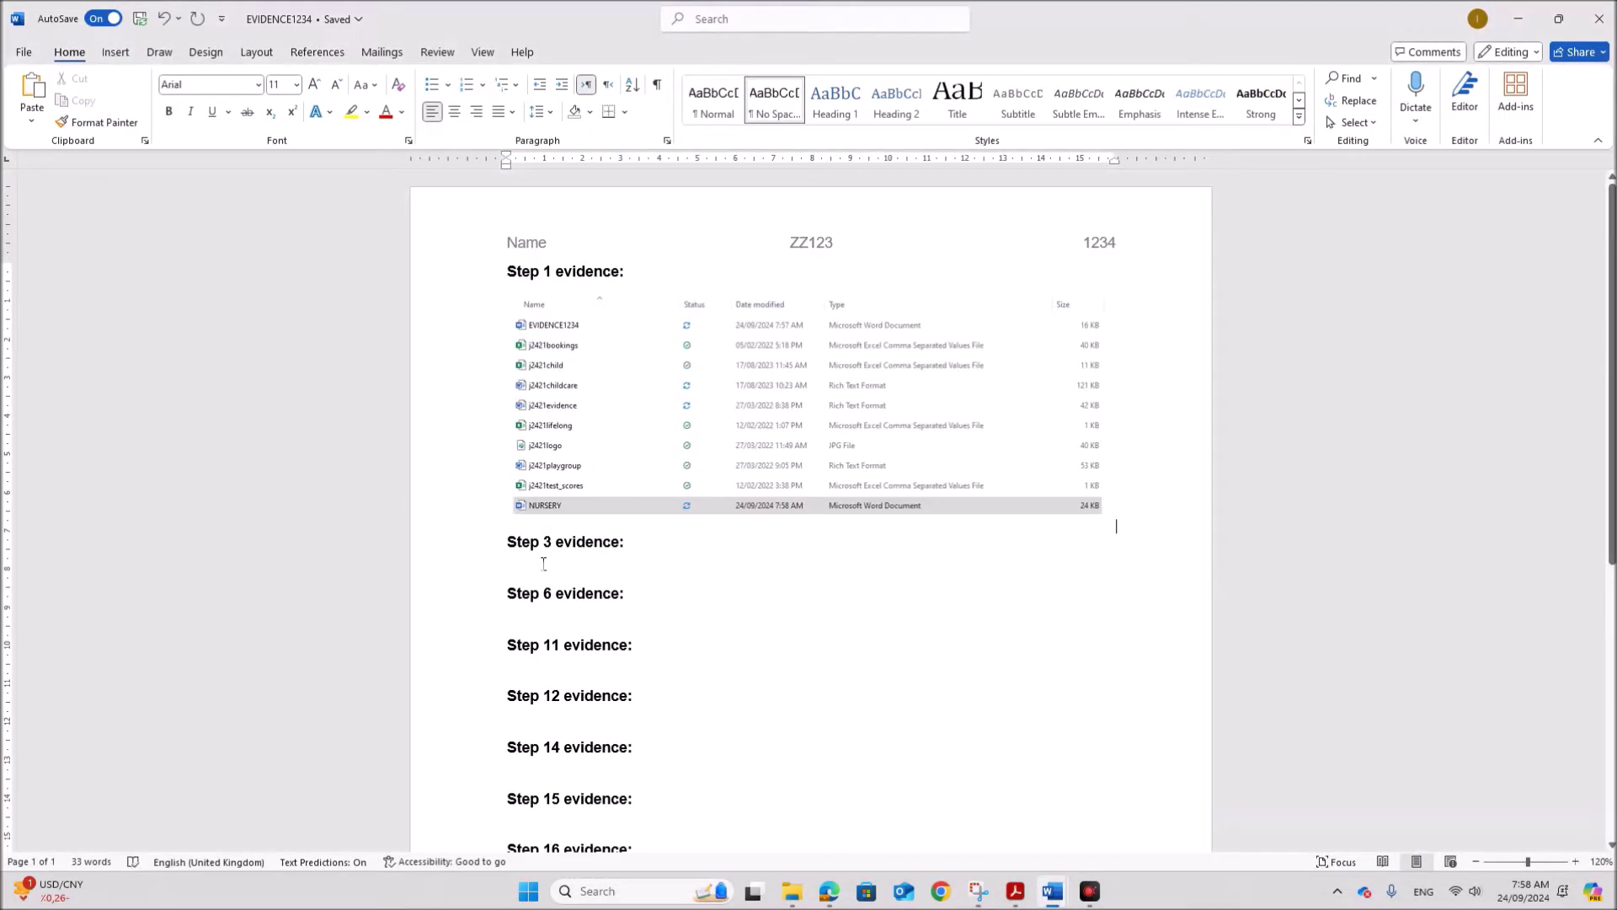
Read step 2 of the question paper in Acrobat and copy the header text "Prospectus produced by:"
left_click(1015, 892)
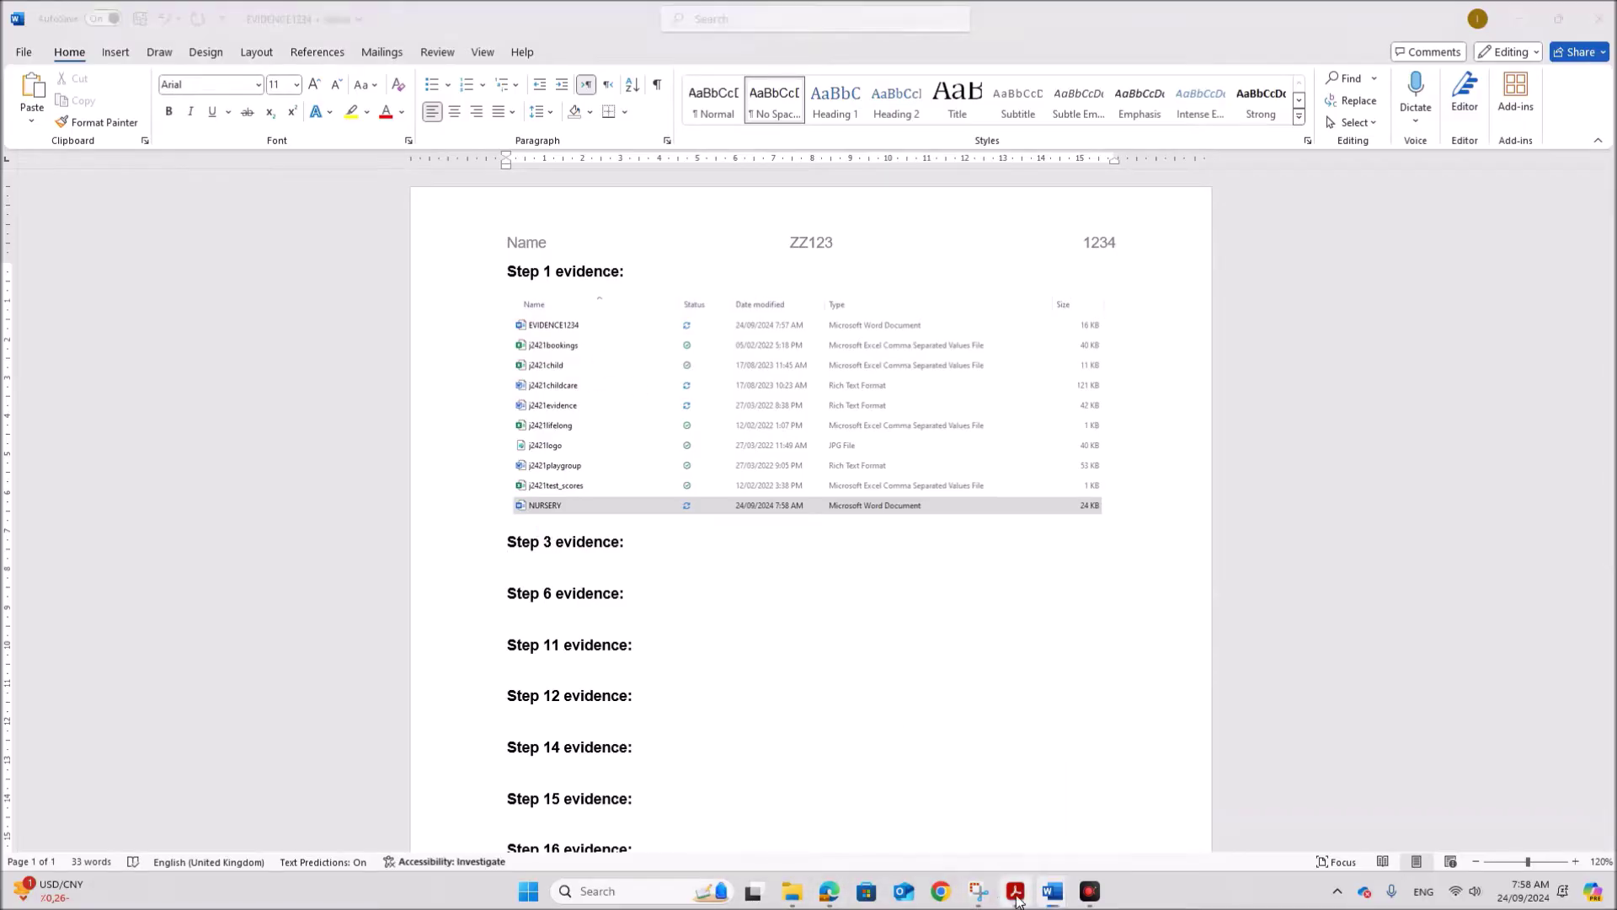
scroll(813, 696, "down", 6)
left_click(720, 551)
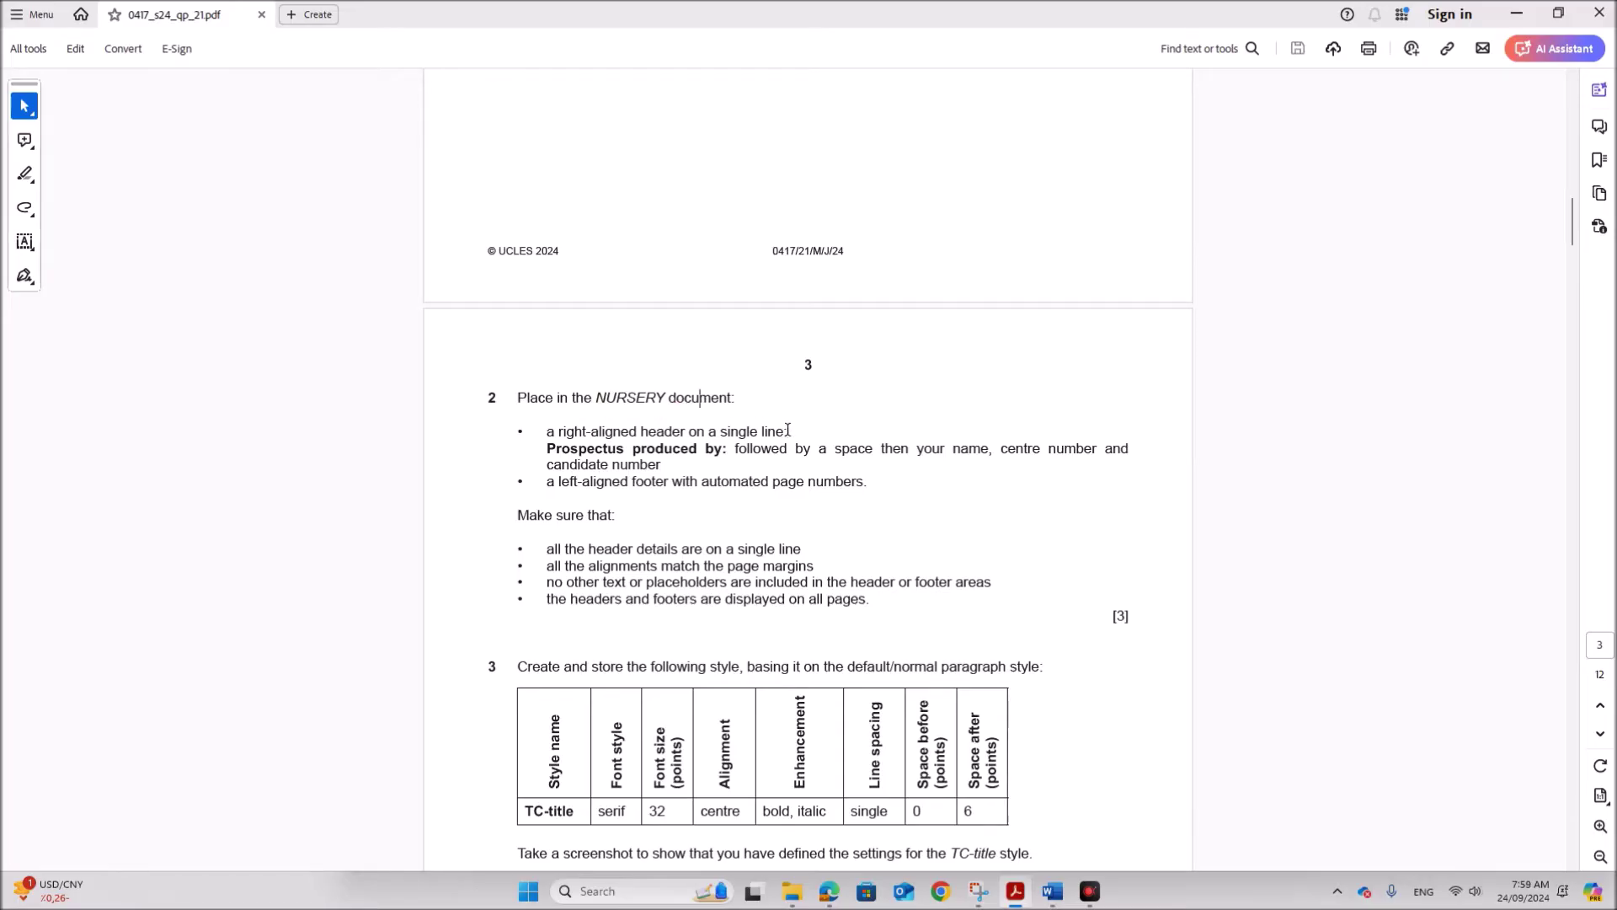
left_click_drag(549, 447, 728, 449)
key("ctrl+c")
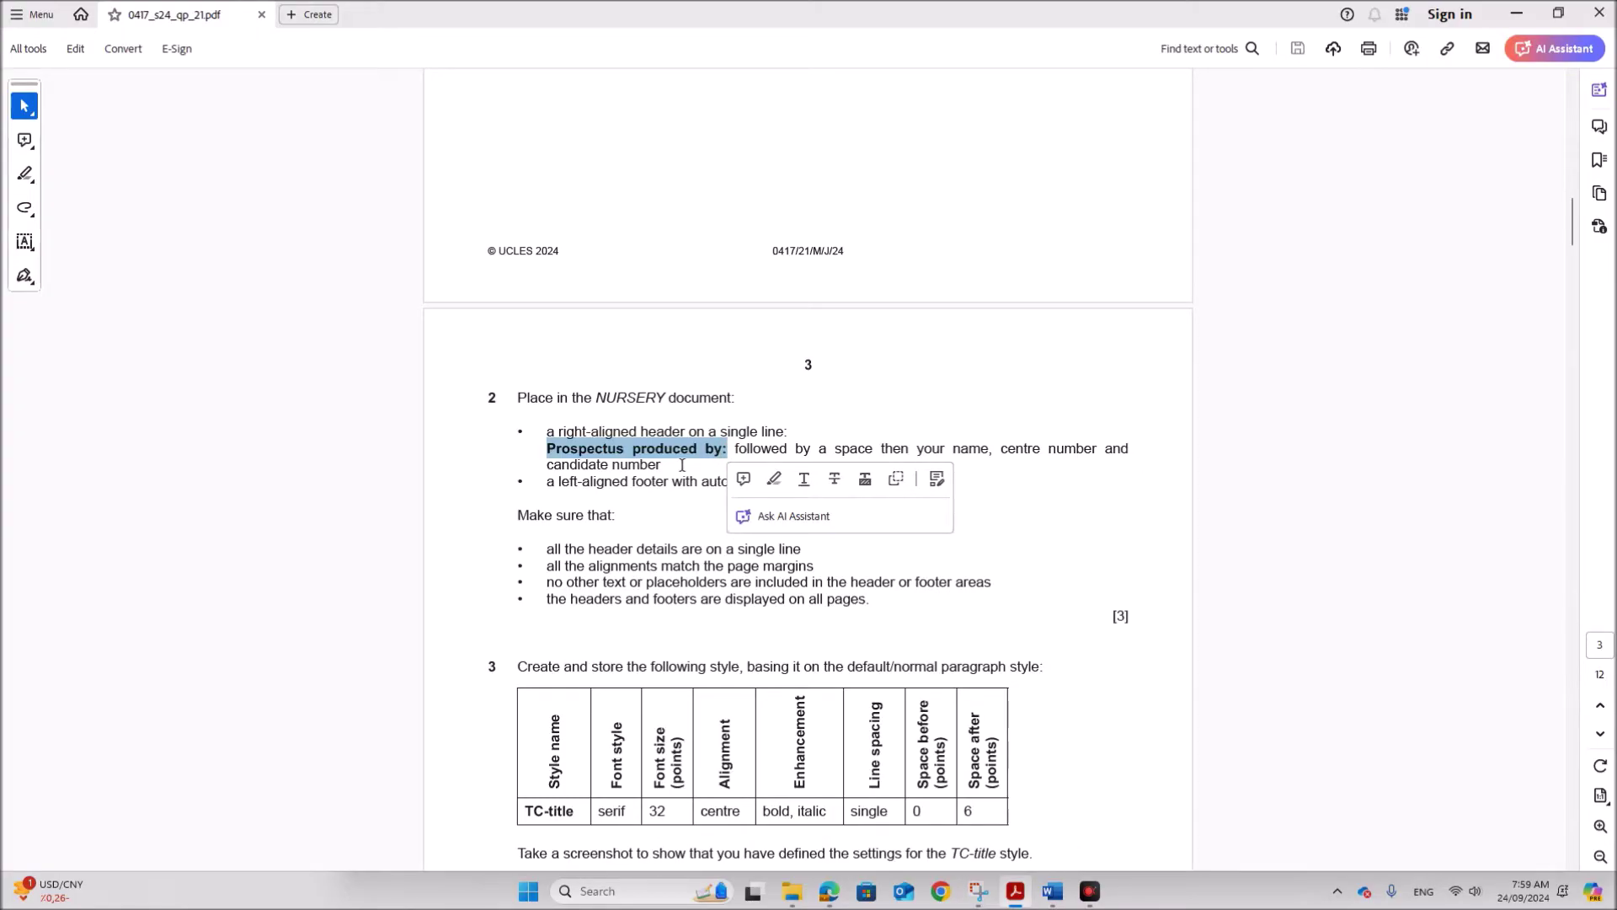
left_click(1040, 614)
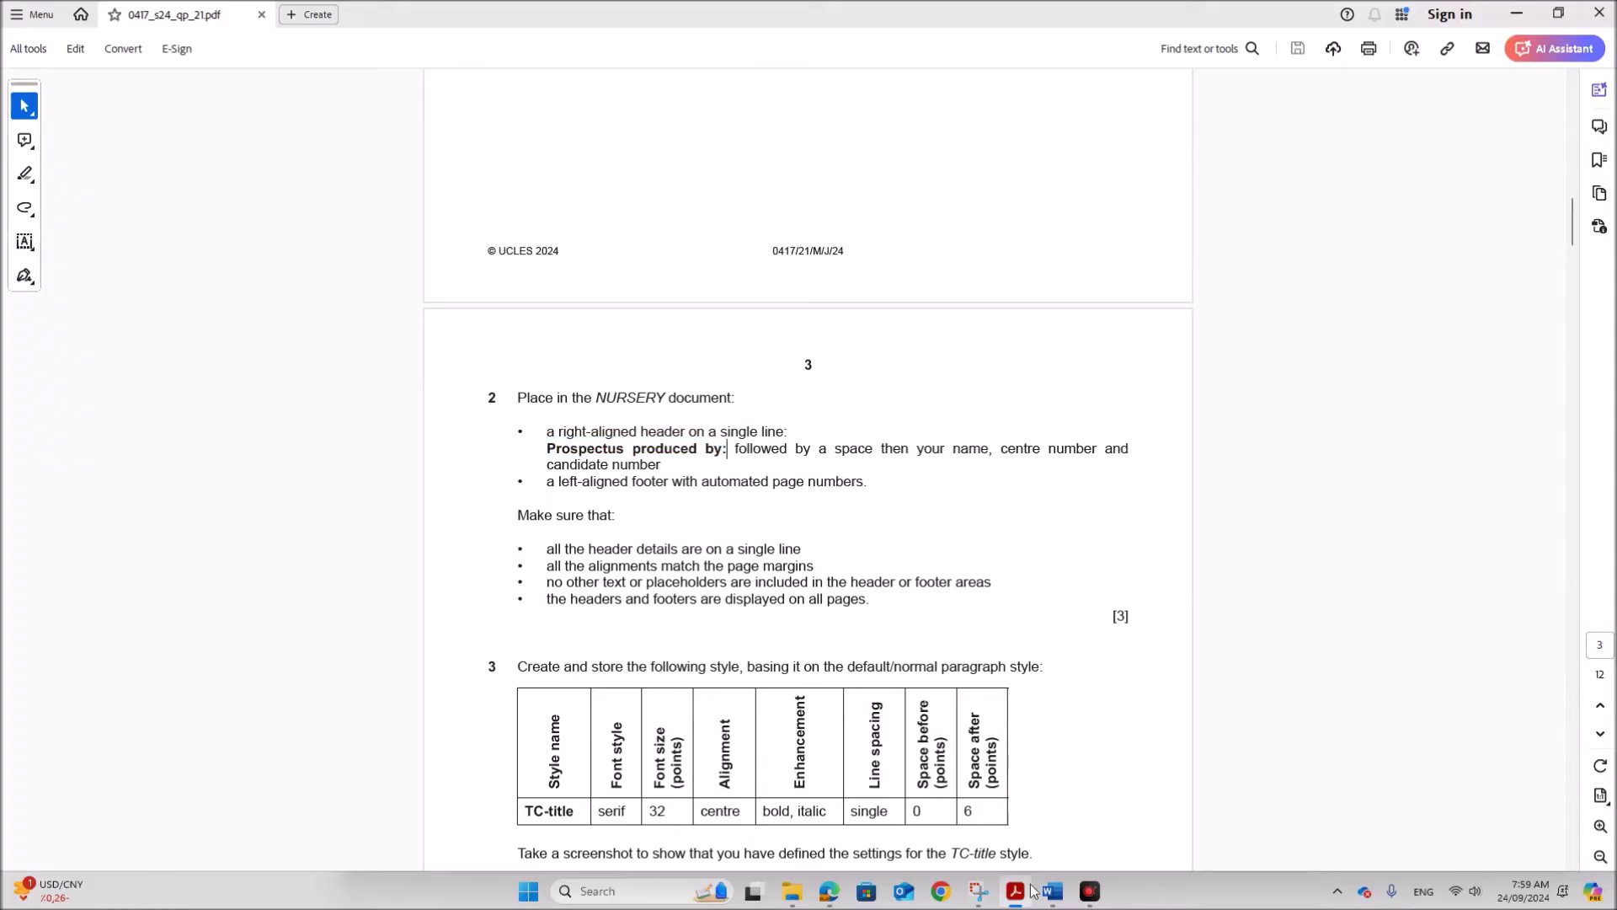
Switch to the NURSERY document in Word, insert a Blank (Three Columns) header, and delete its left and centre placeholders
mouse_move(1055, 906)
left_click(992, 847)
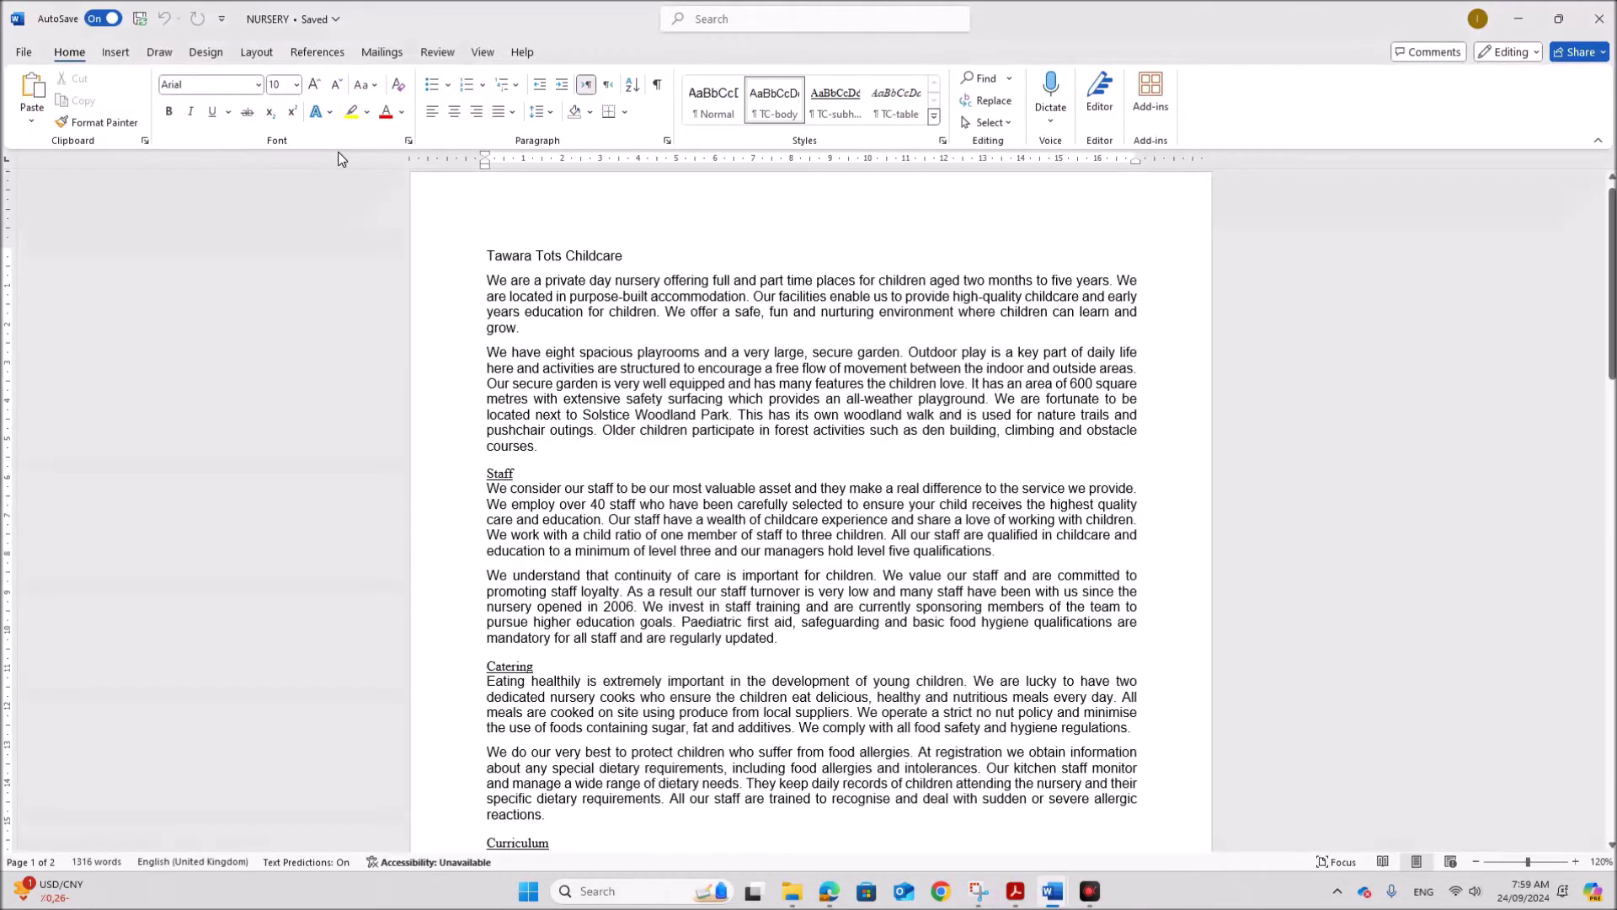
left_click(124, 52)
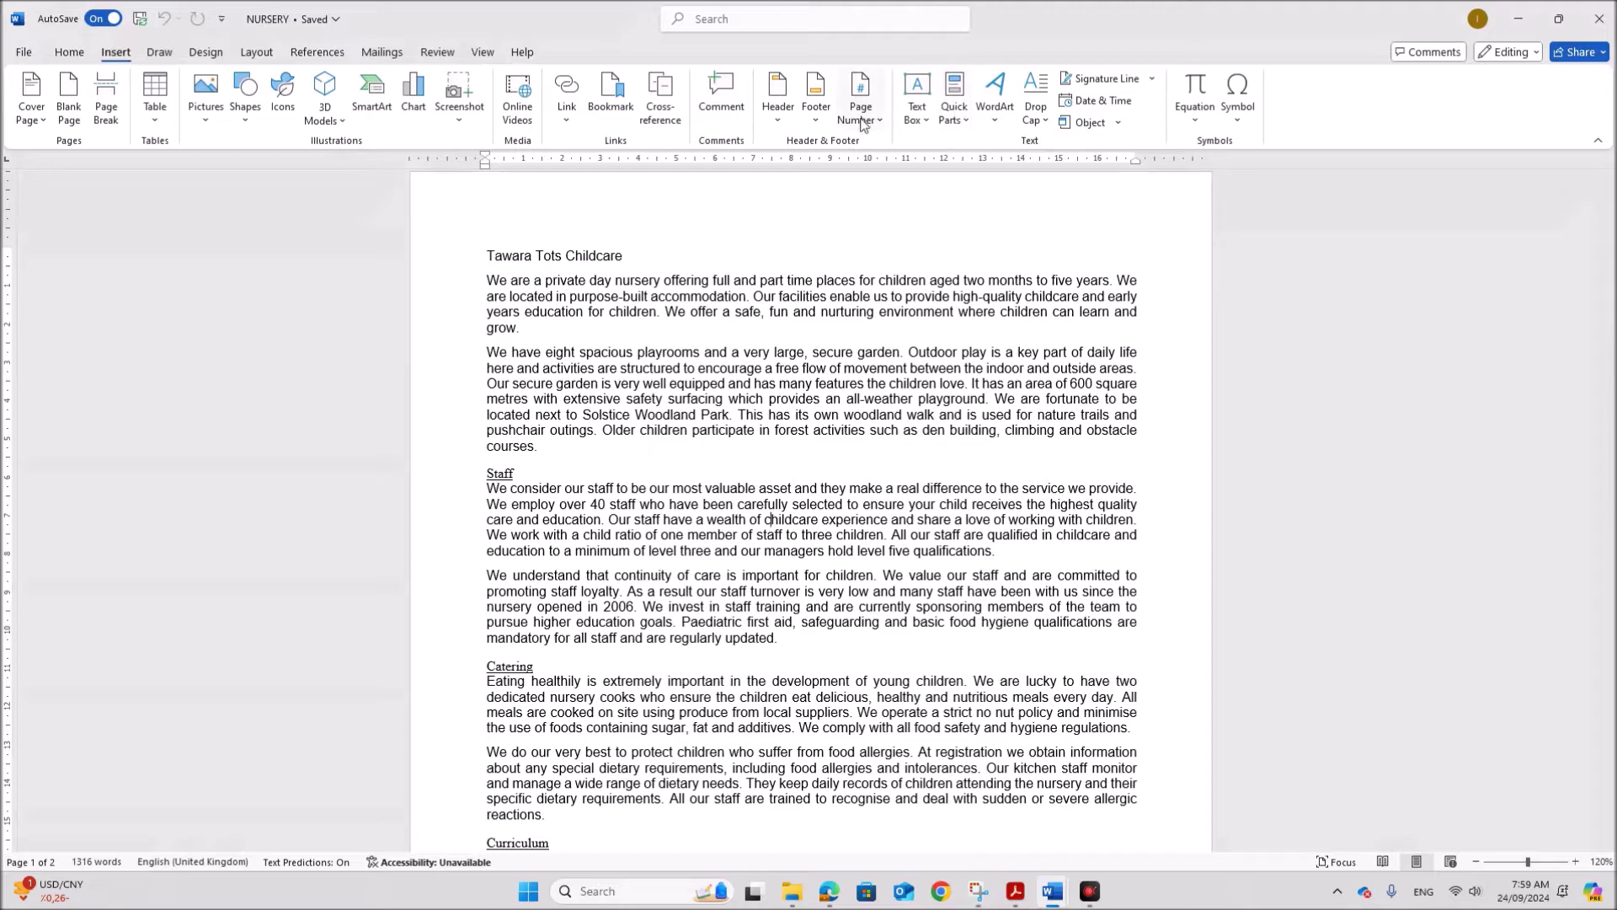
left_click(789, 132)
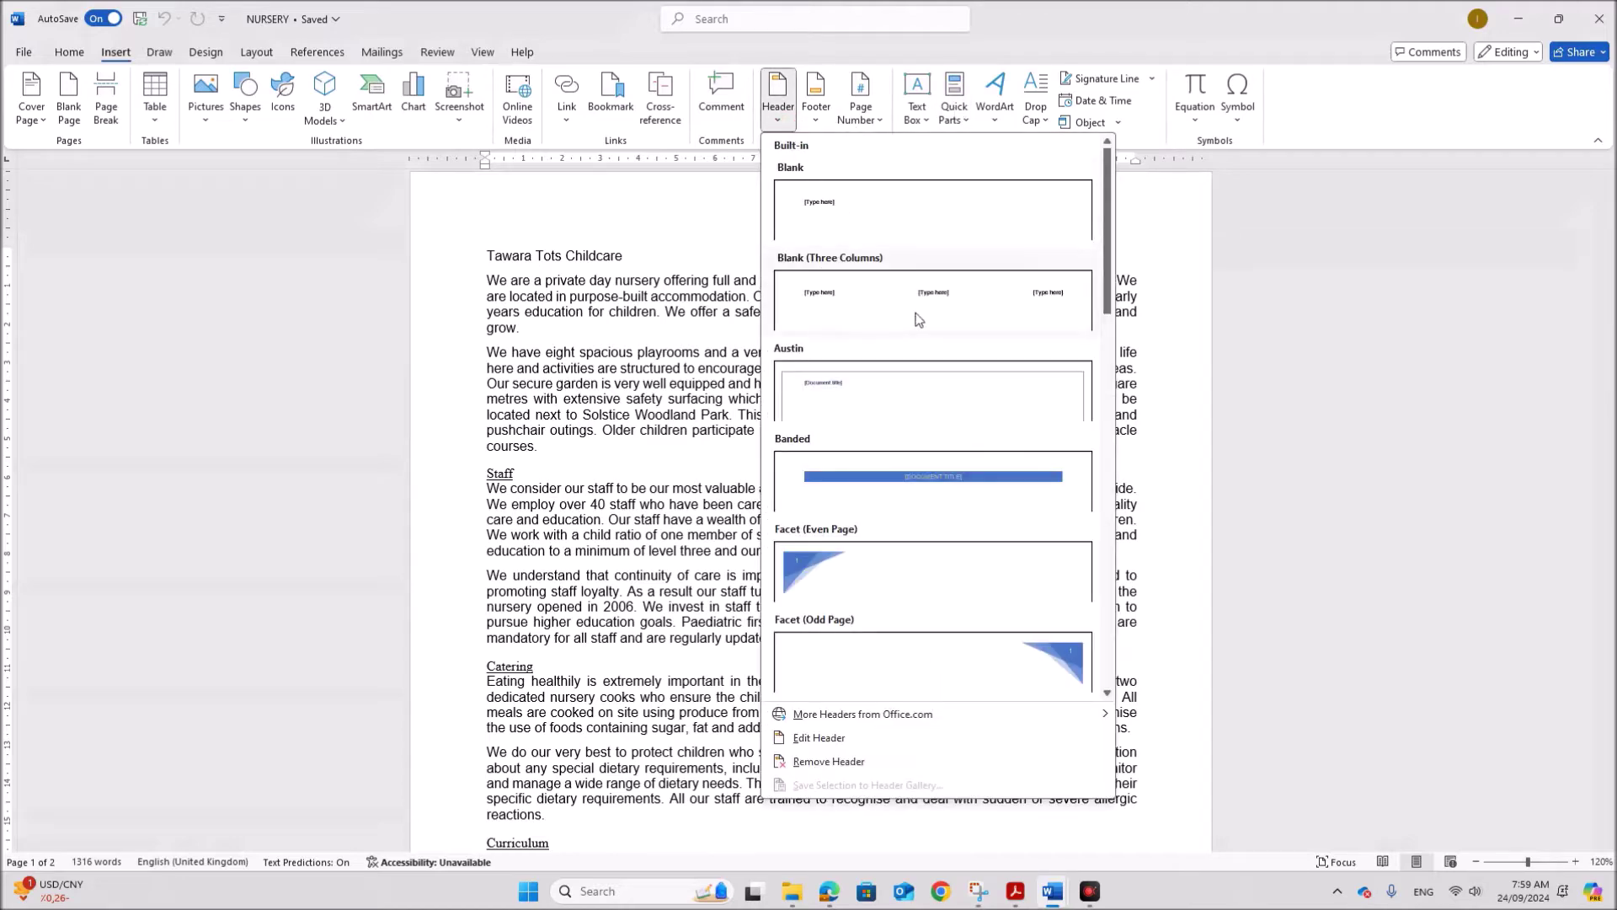
left_click(876, 312)
left_click(546, 241)
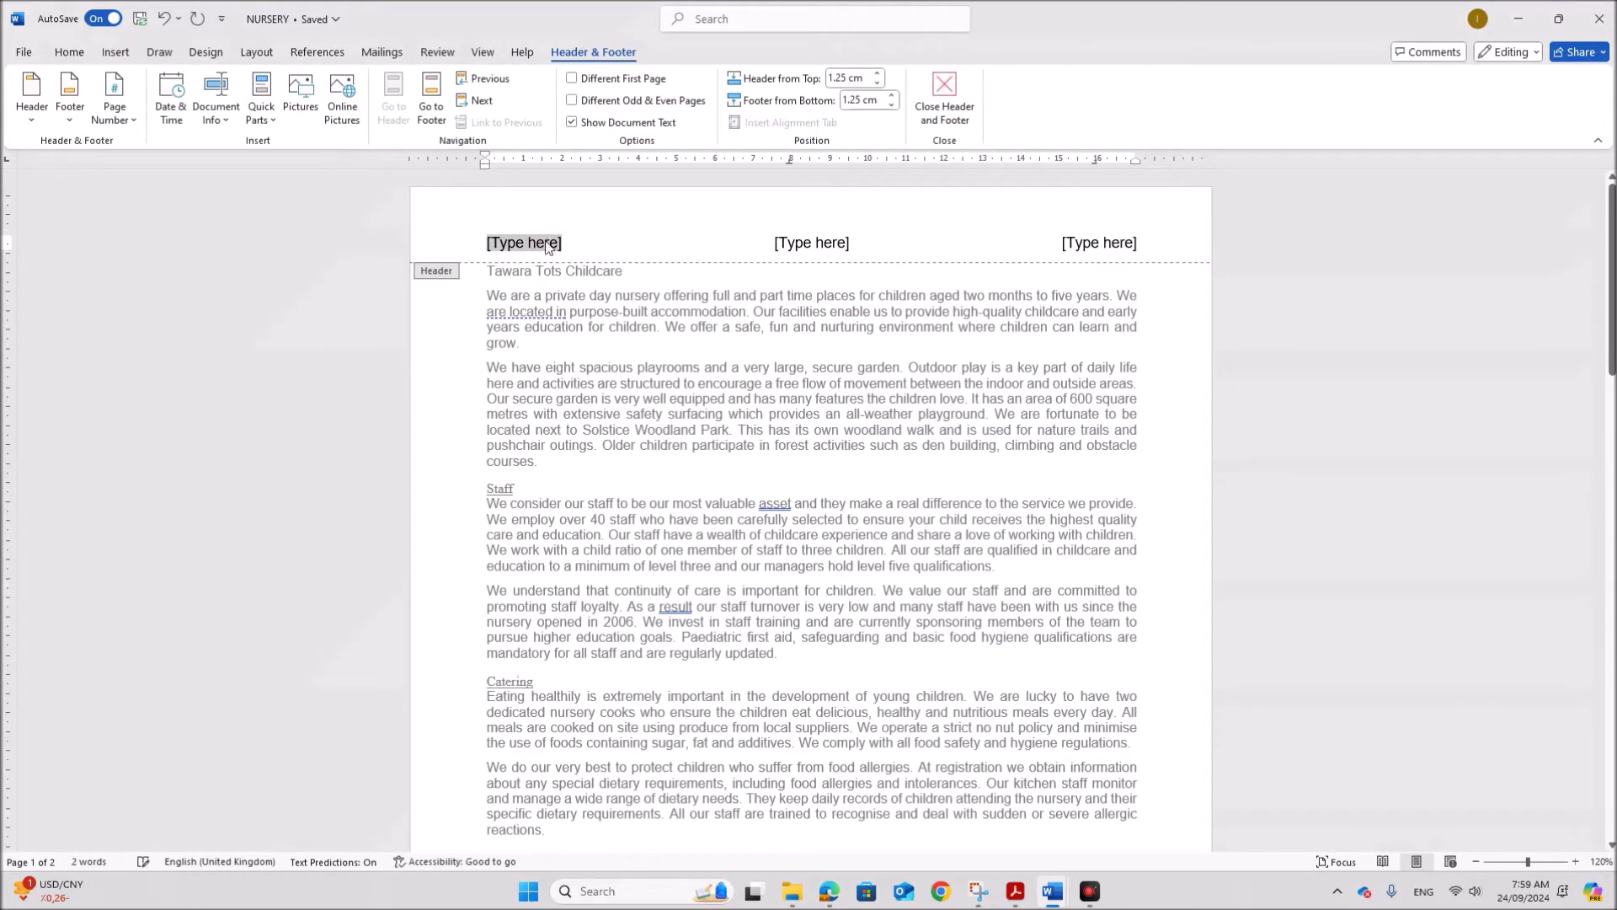
key("Delete")
left_click(838, 244)
key("Delete")
Replace the right-aligned header placeholder with the copied text "Prospectus produced by:" and apply the Normal style to it
left_click(1086, 244)
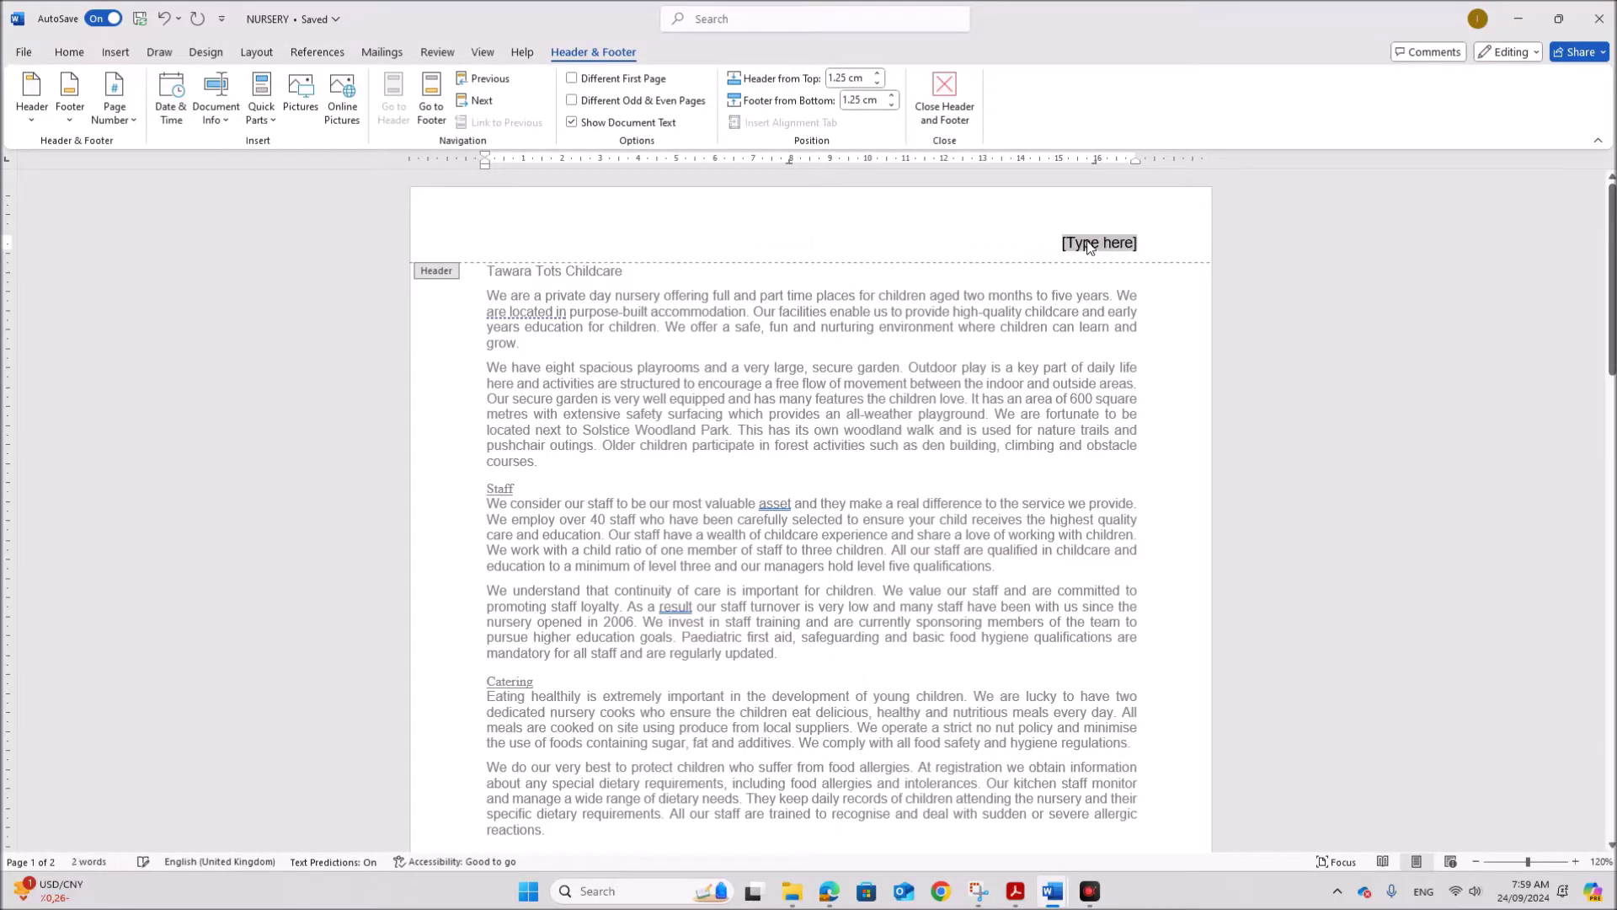
key("ctrl+v")
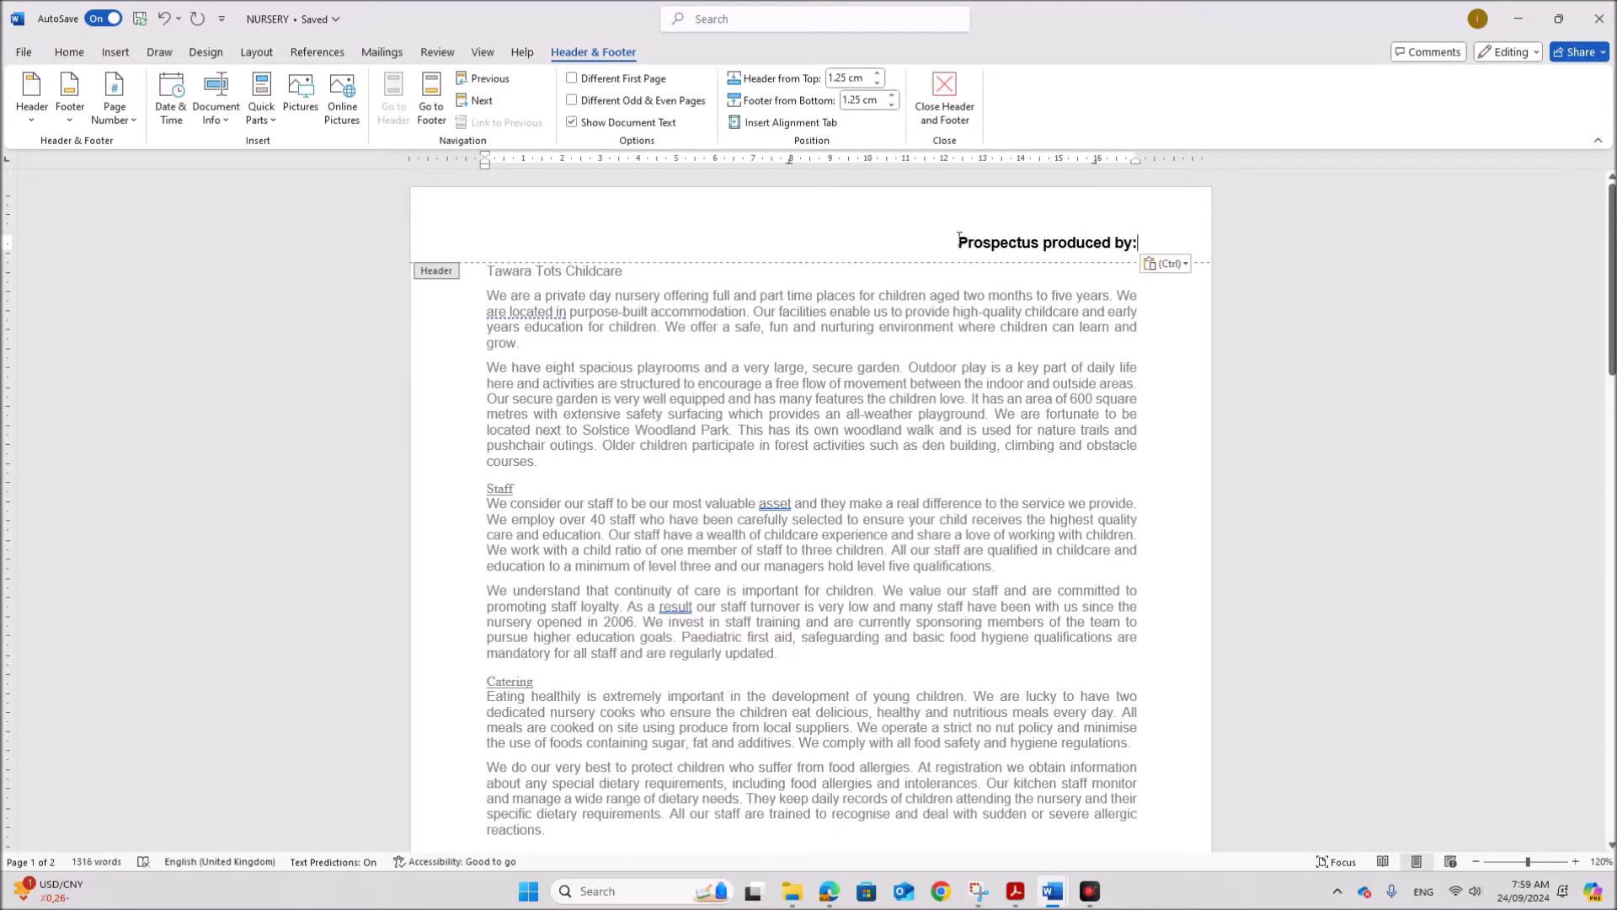
triple_click(959, 241)
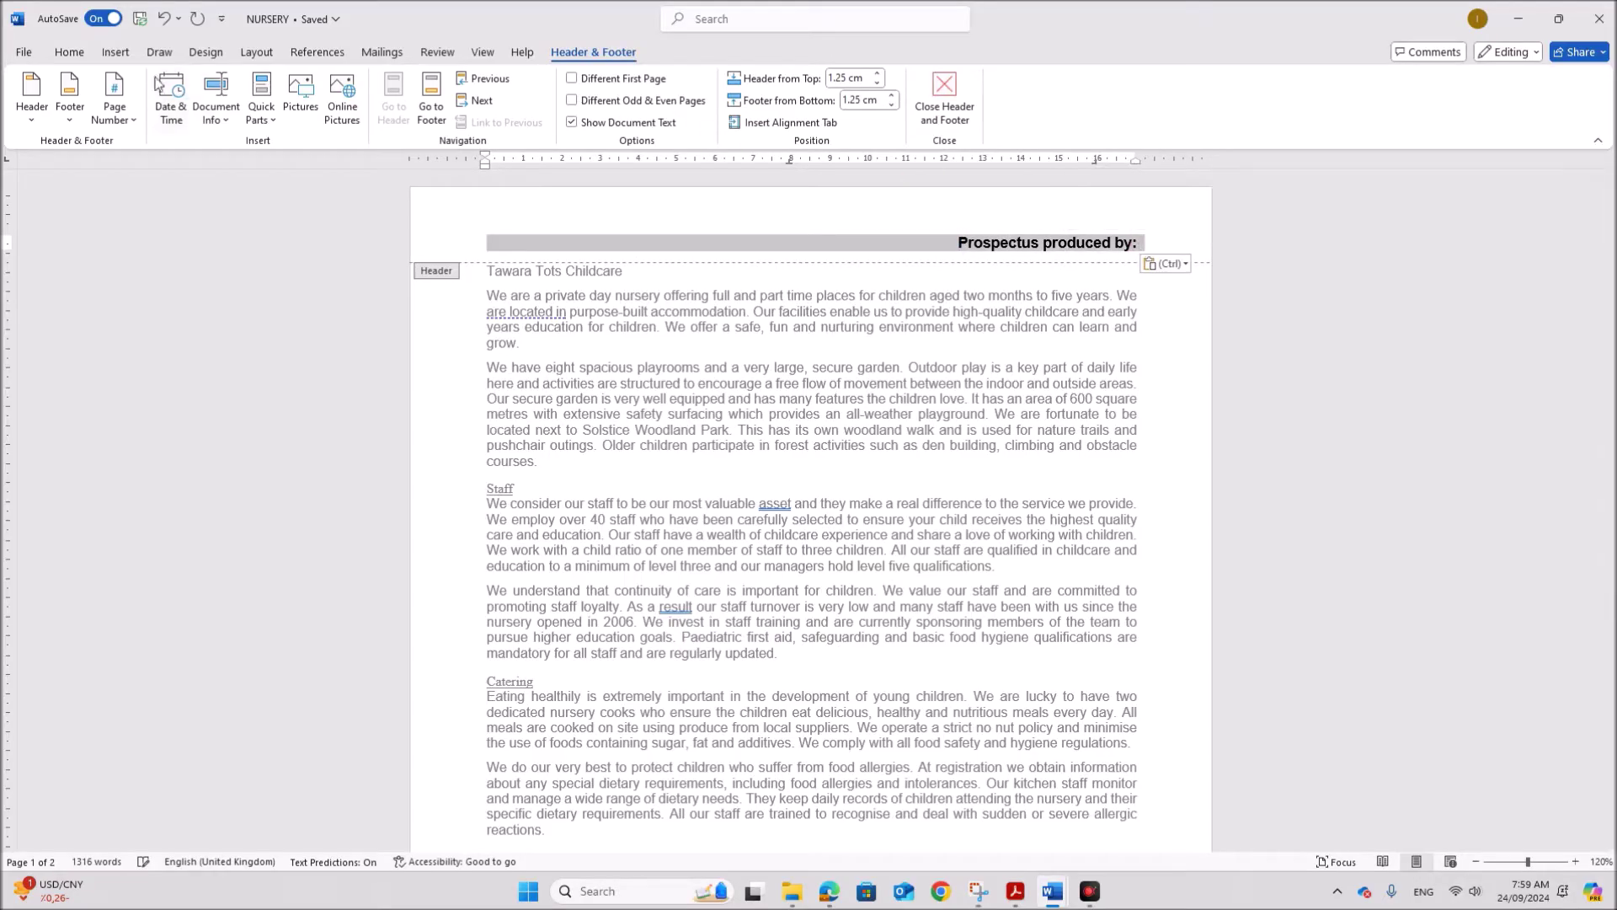
left_click(70, 52)
left_click(711, 103)
left_click(1051, 249)
Complete the header line with "Name", the centre number and the candidate number, separated by commas, and close the header
left_click(1141, 244)
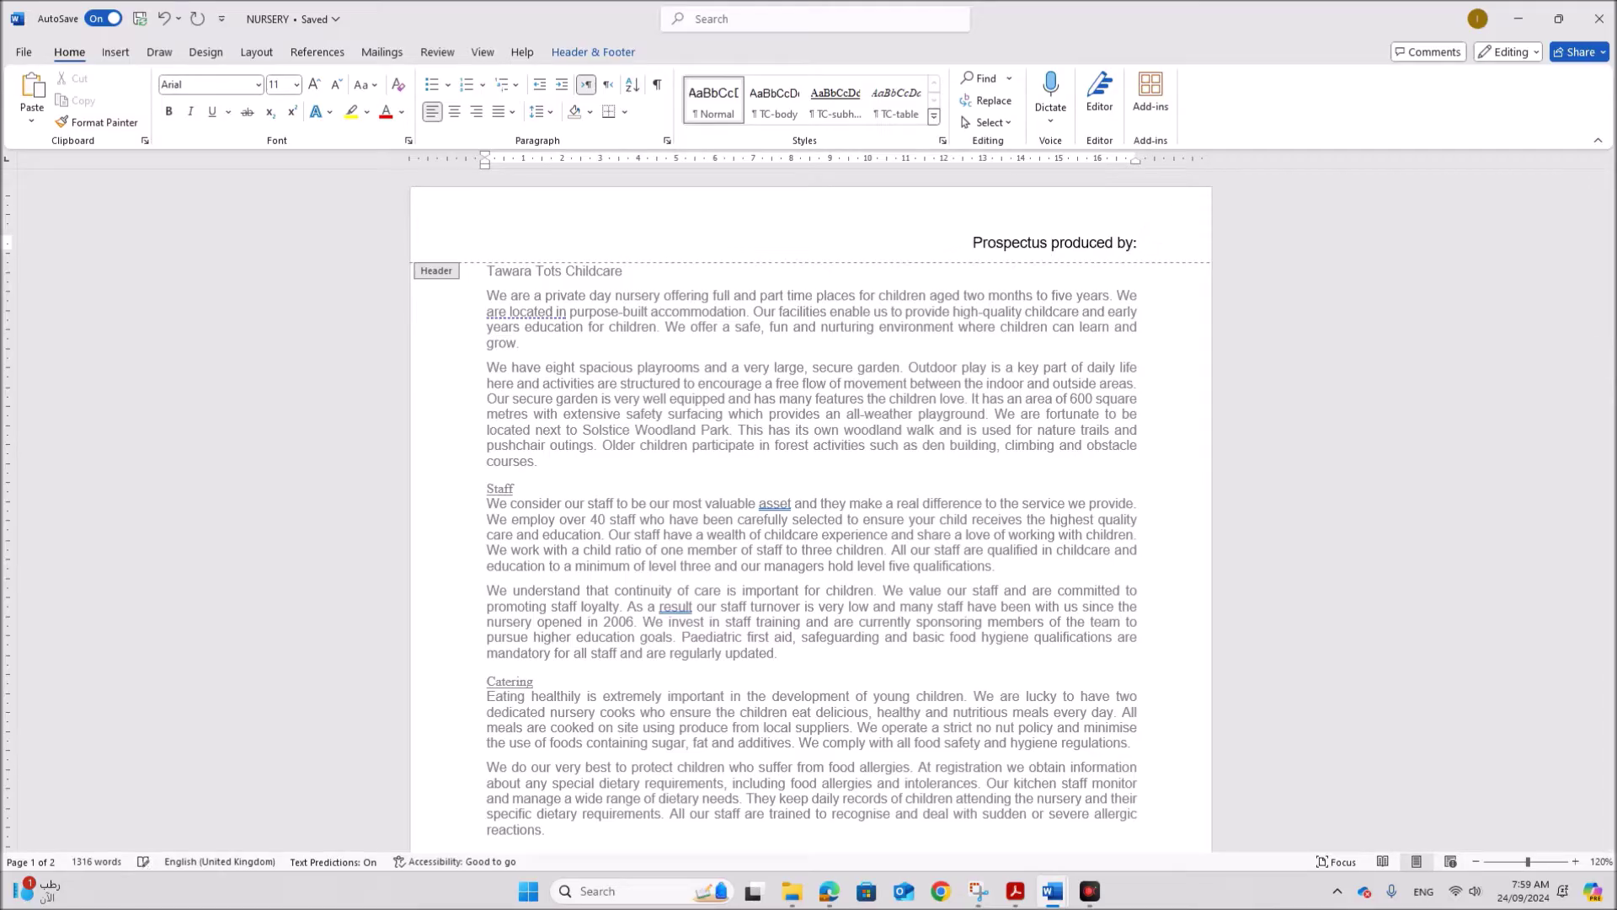
type("Name")
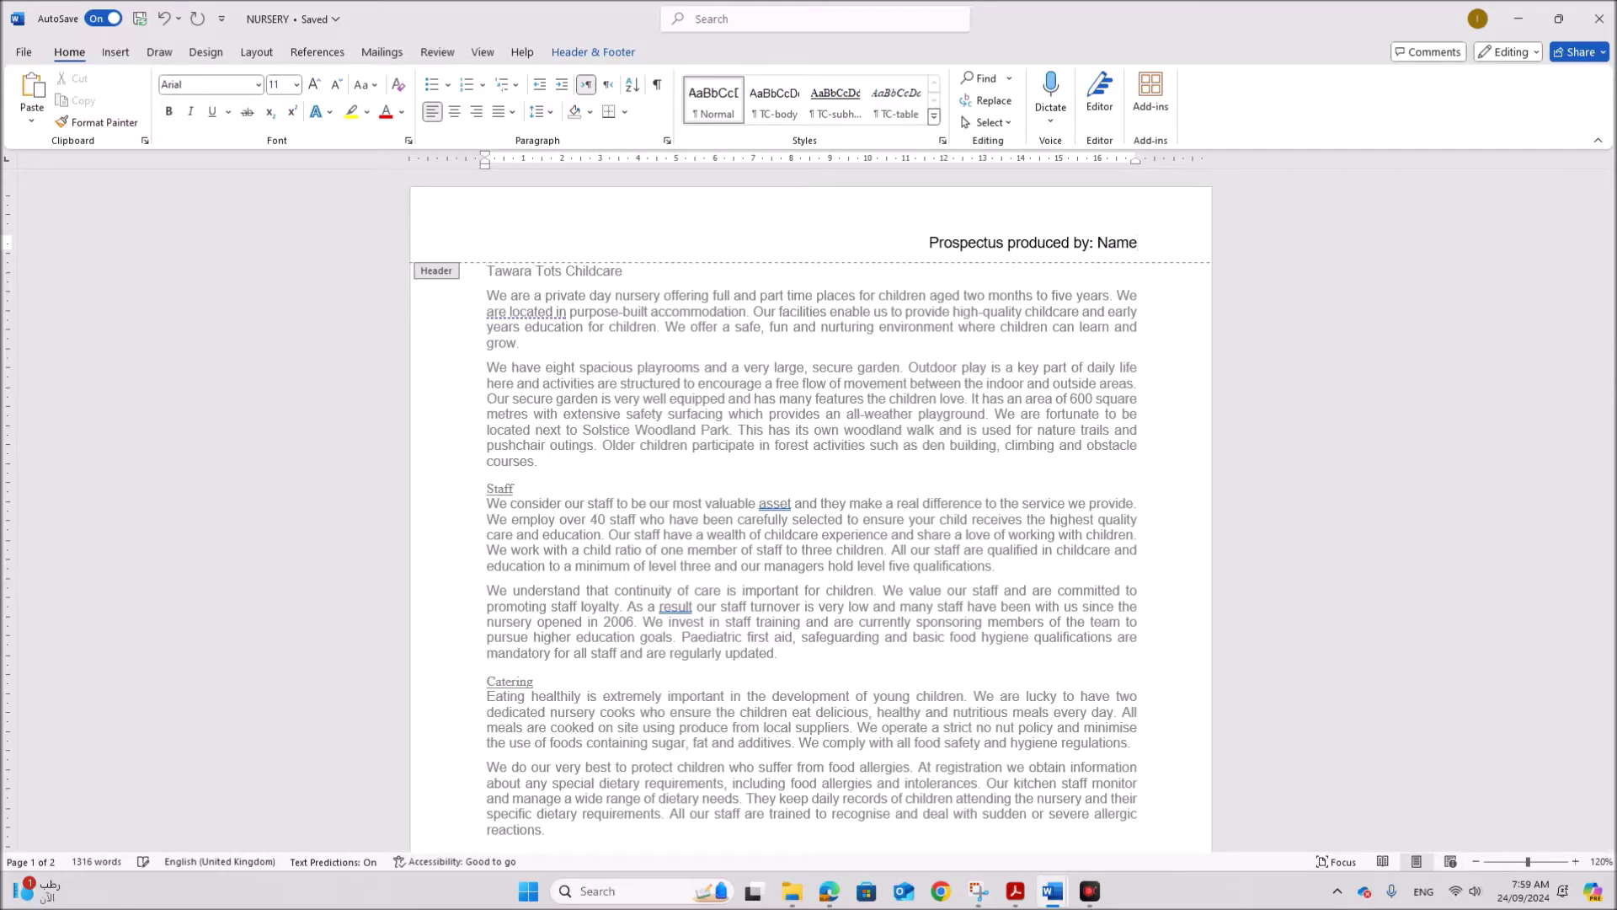
type(",ZZ")
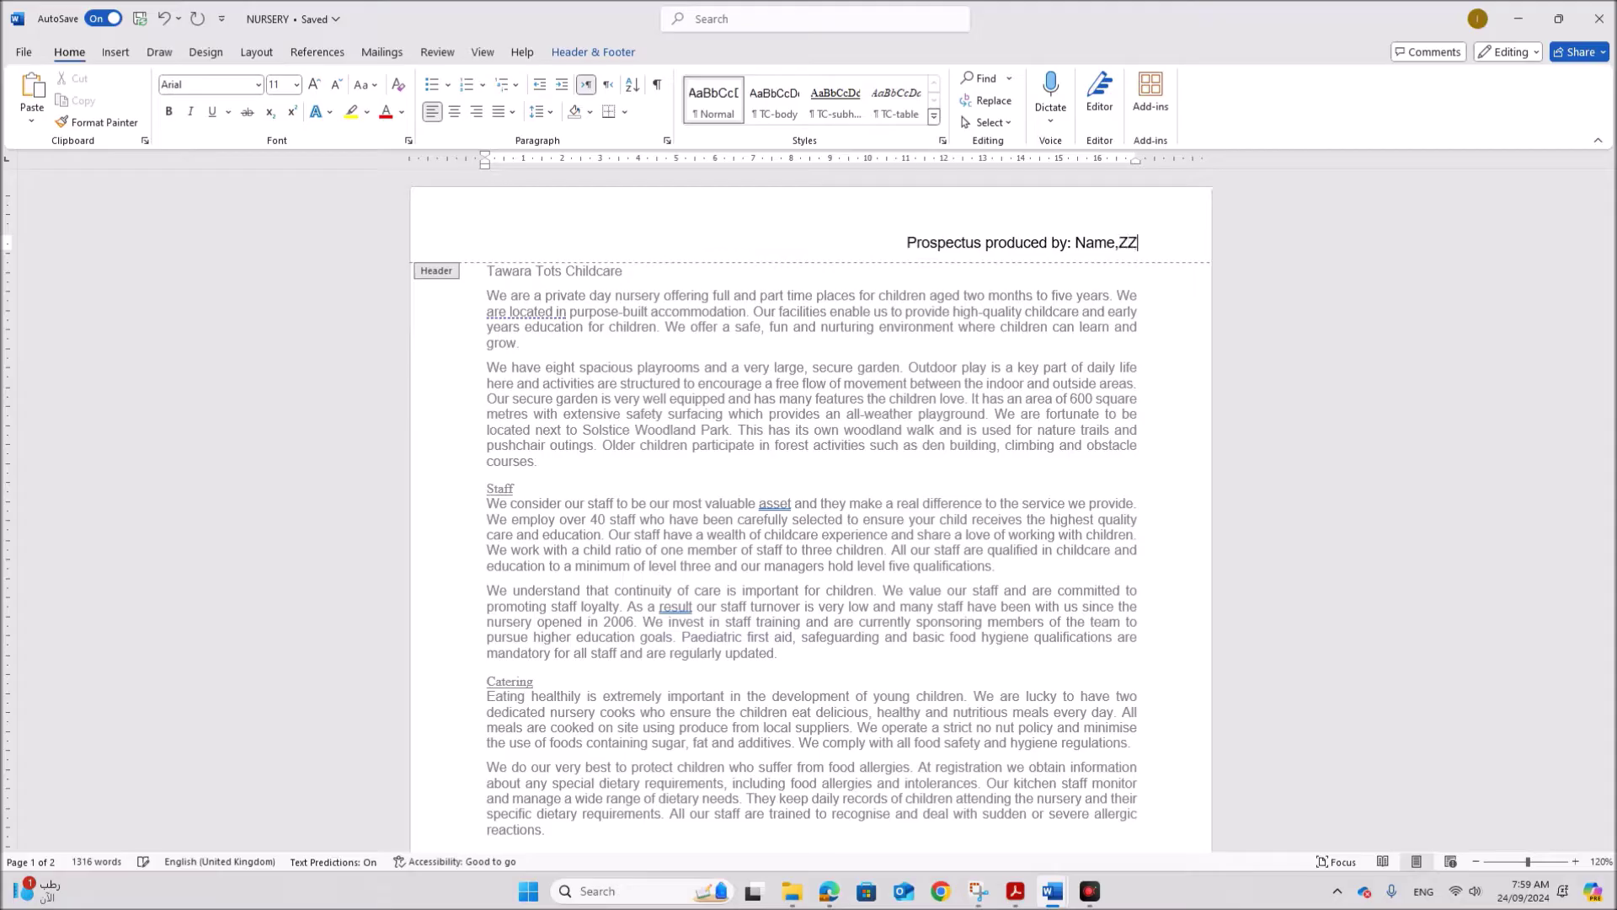
type("123,1234")
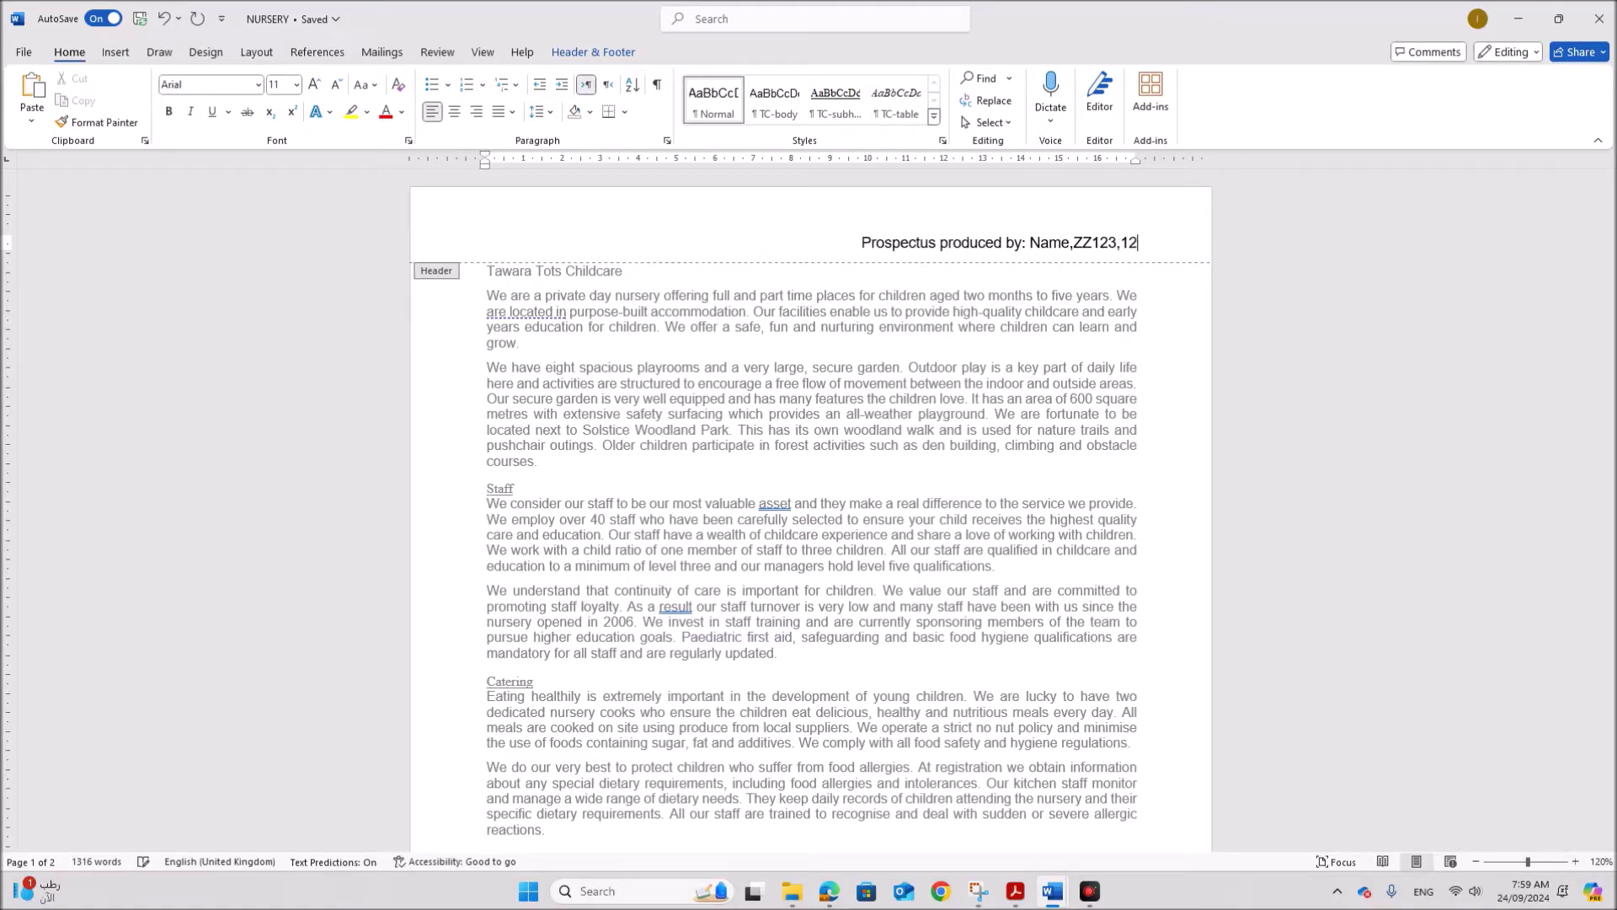
left_click(1058, 241)
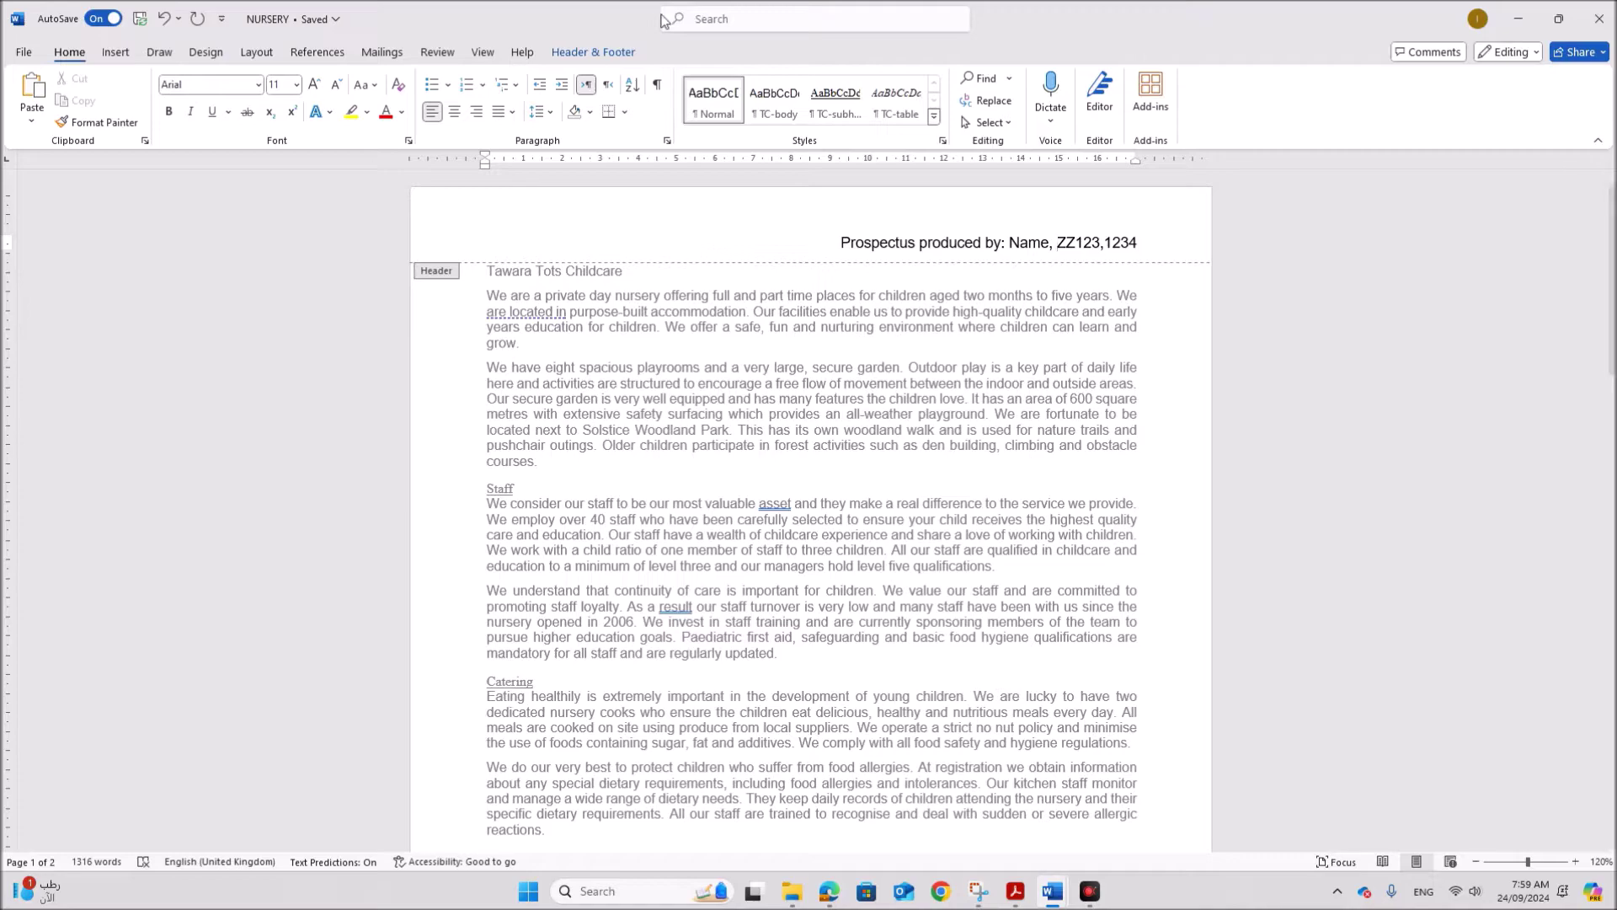
left_click(614, 54)
left_click(945, 109)
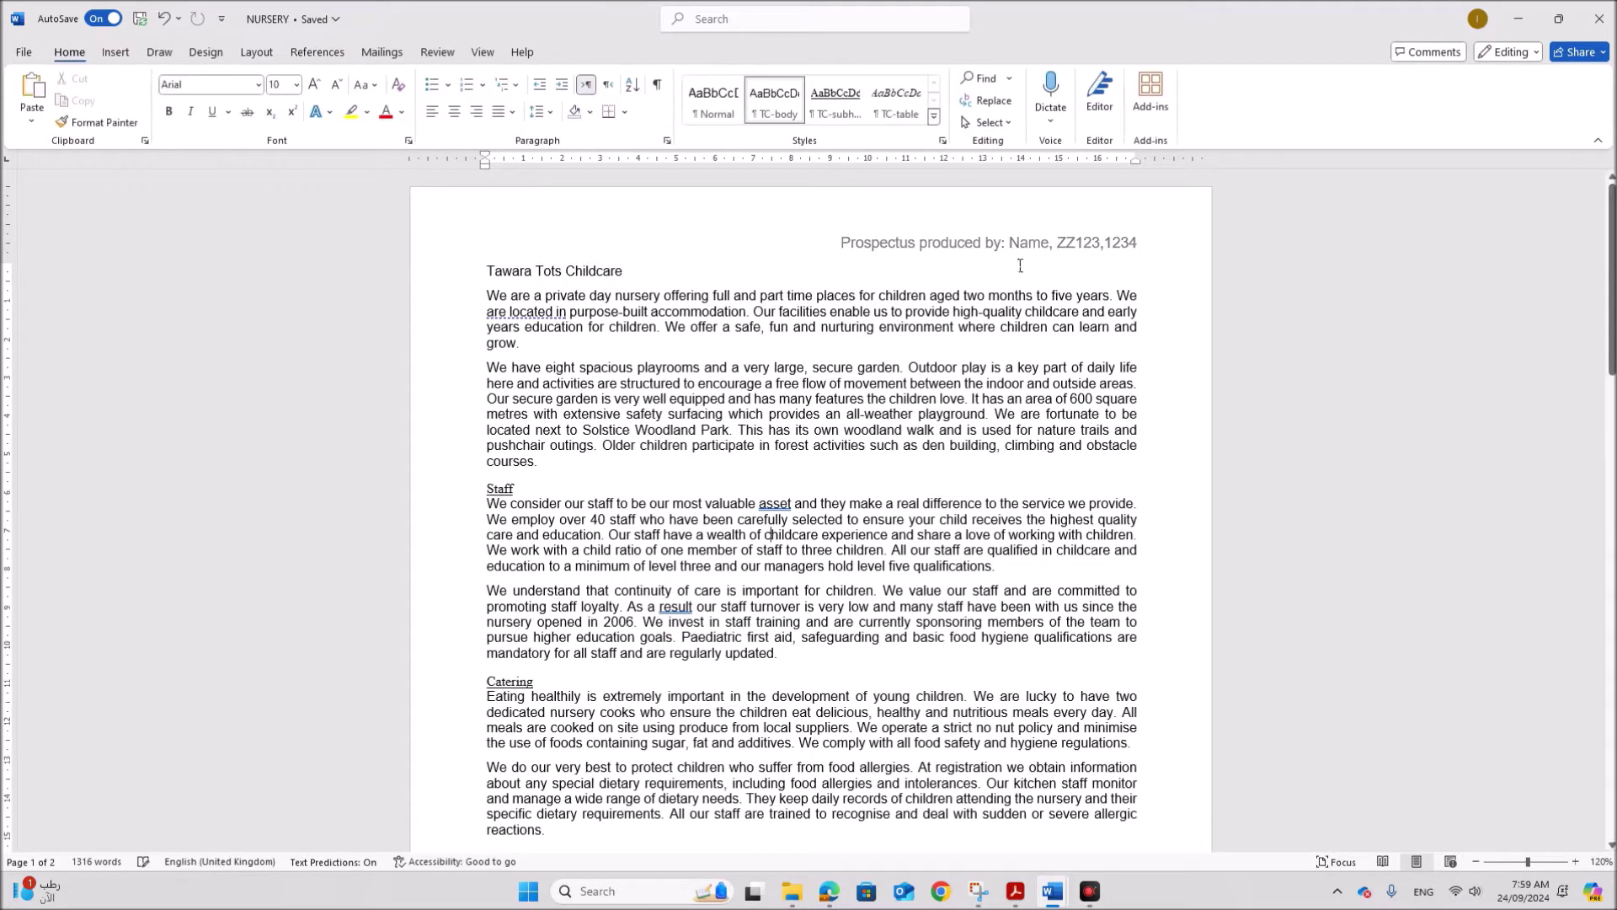
Check the footer requirement in the question paper in Acrobat, and insert a Blank footer in the NURSERY document in Word
left_click(1015, 891)
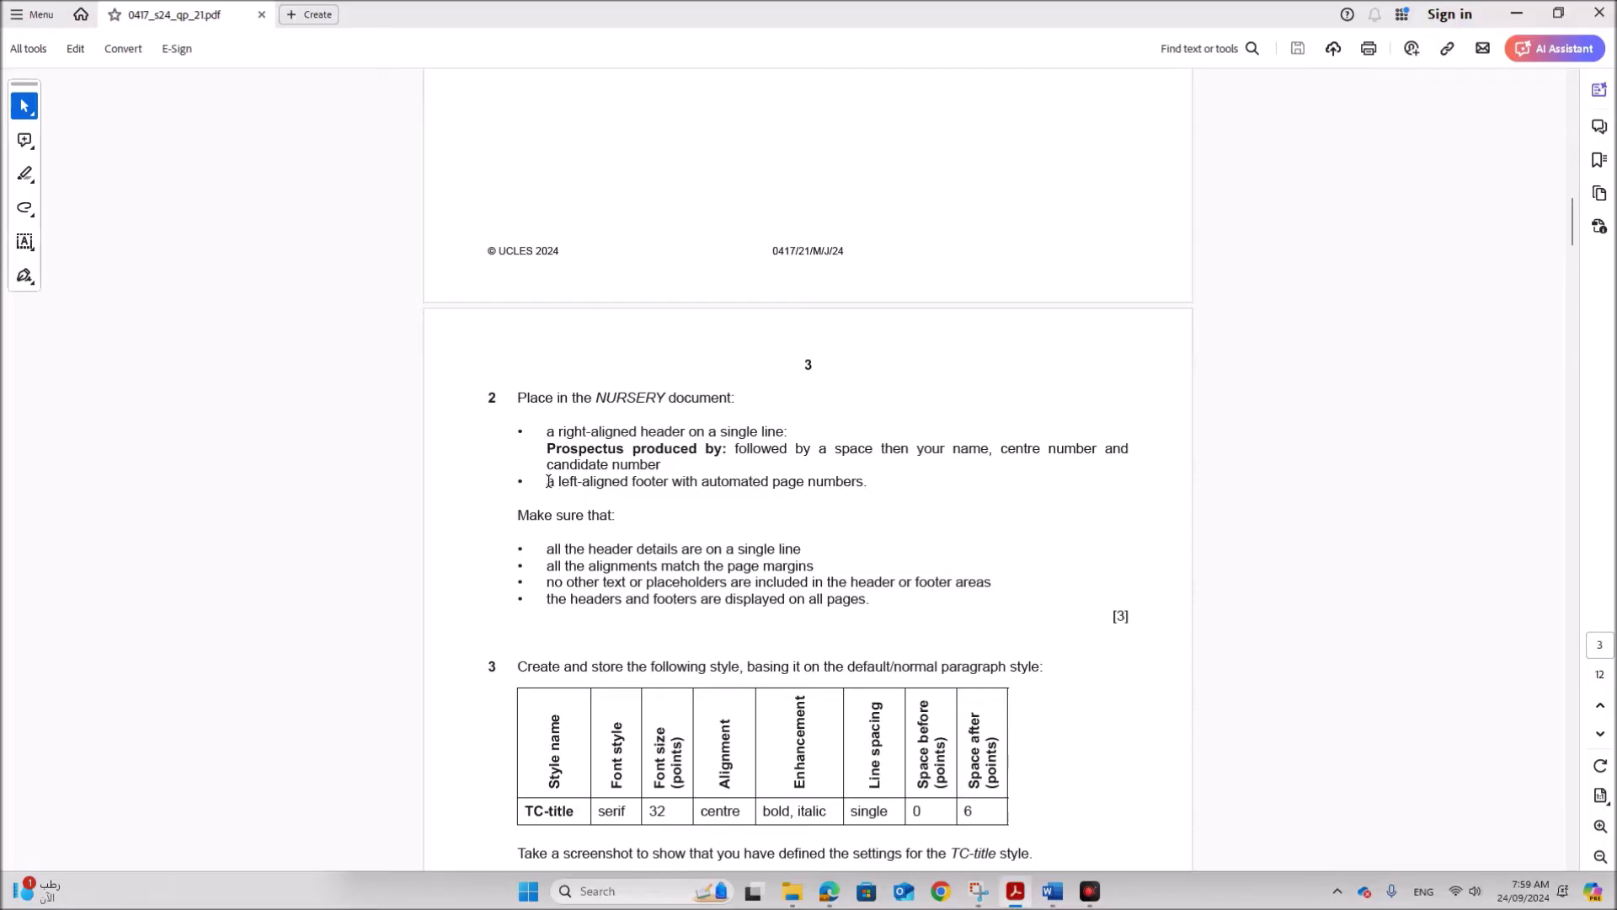
left_click_drag(549, 481, 866, 487)
mouse_move(1052, 890)
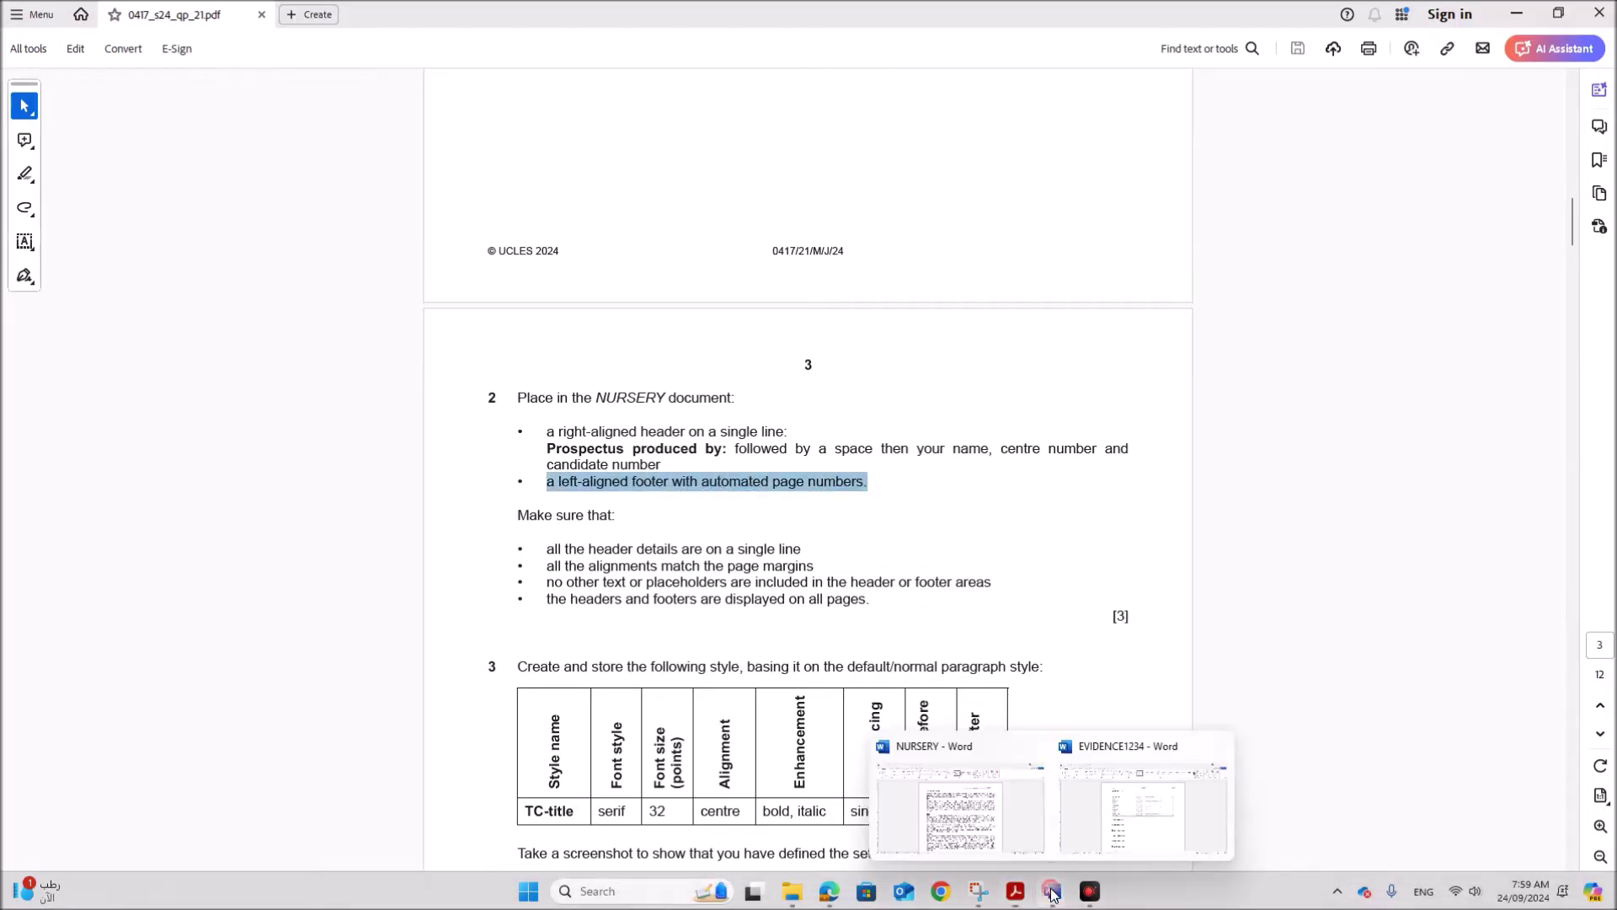
left_click(990, 828)
left_click(115, 51)
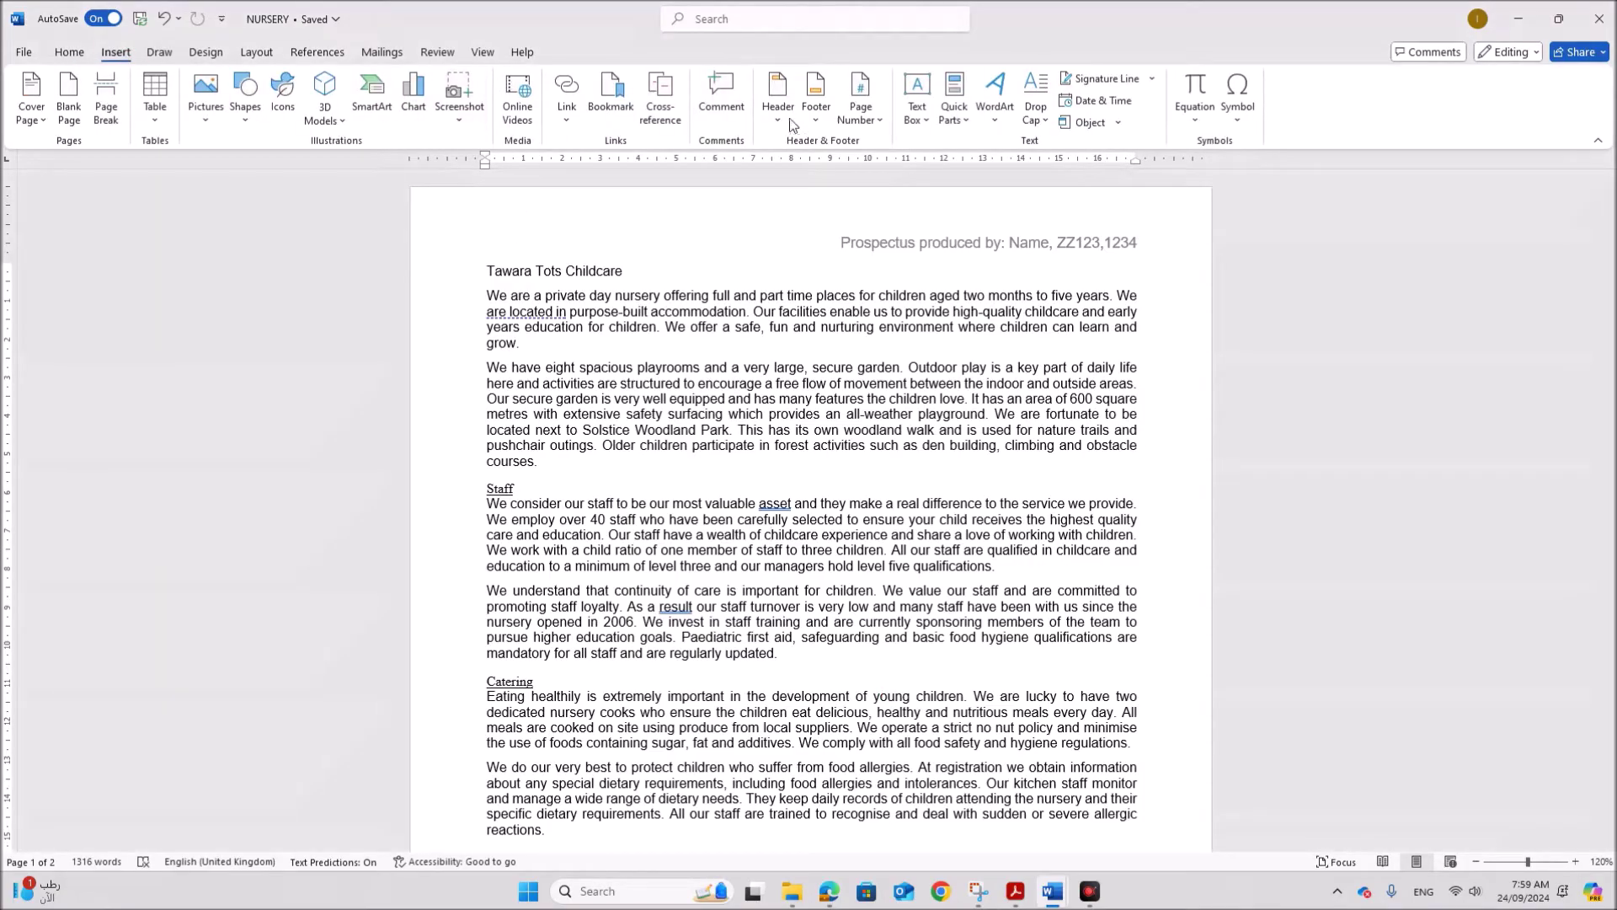
left_click(816, 123)
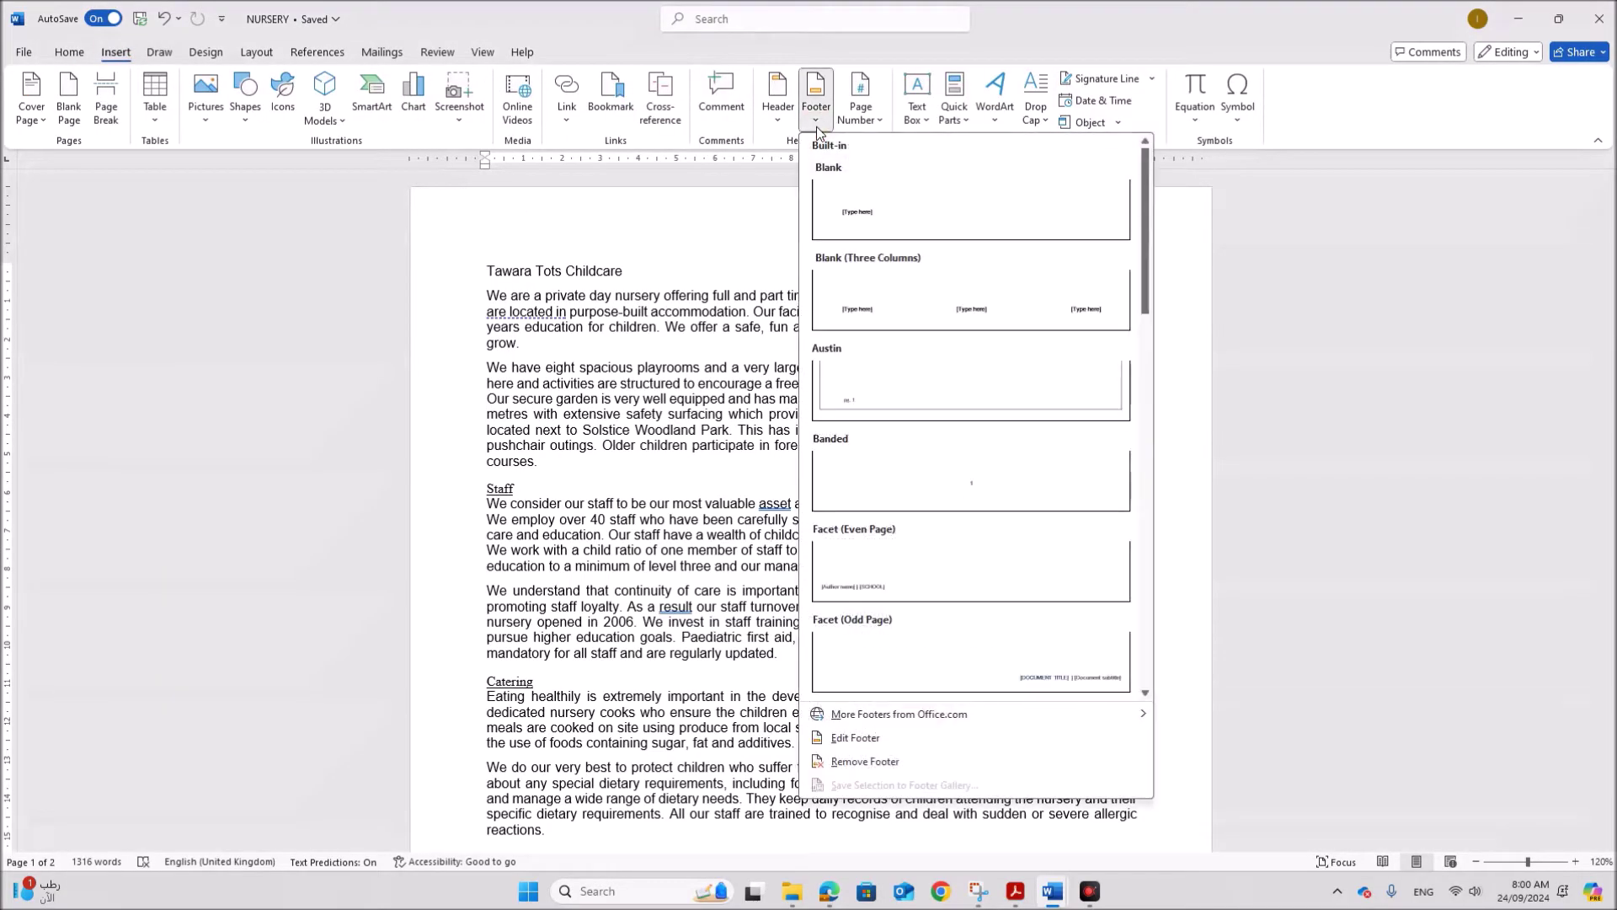
left_click(872, 242)
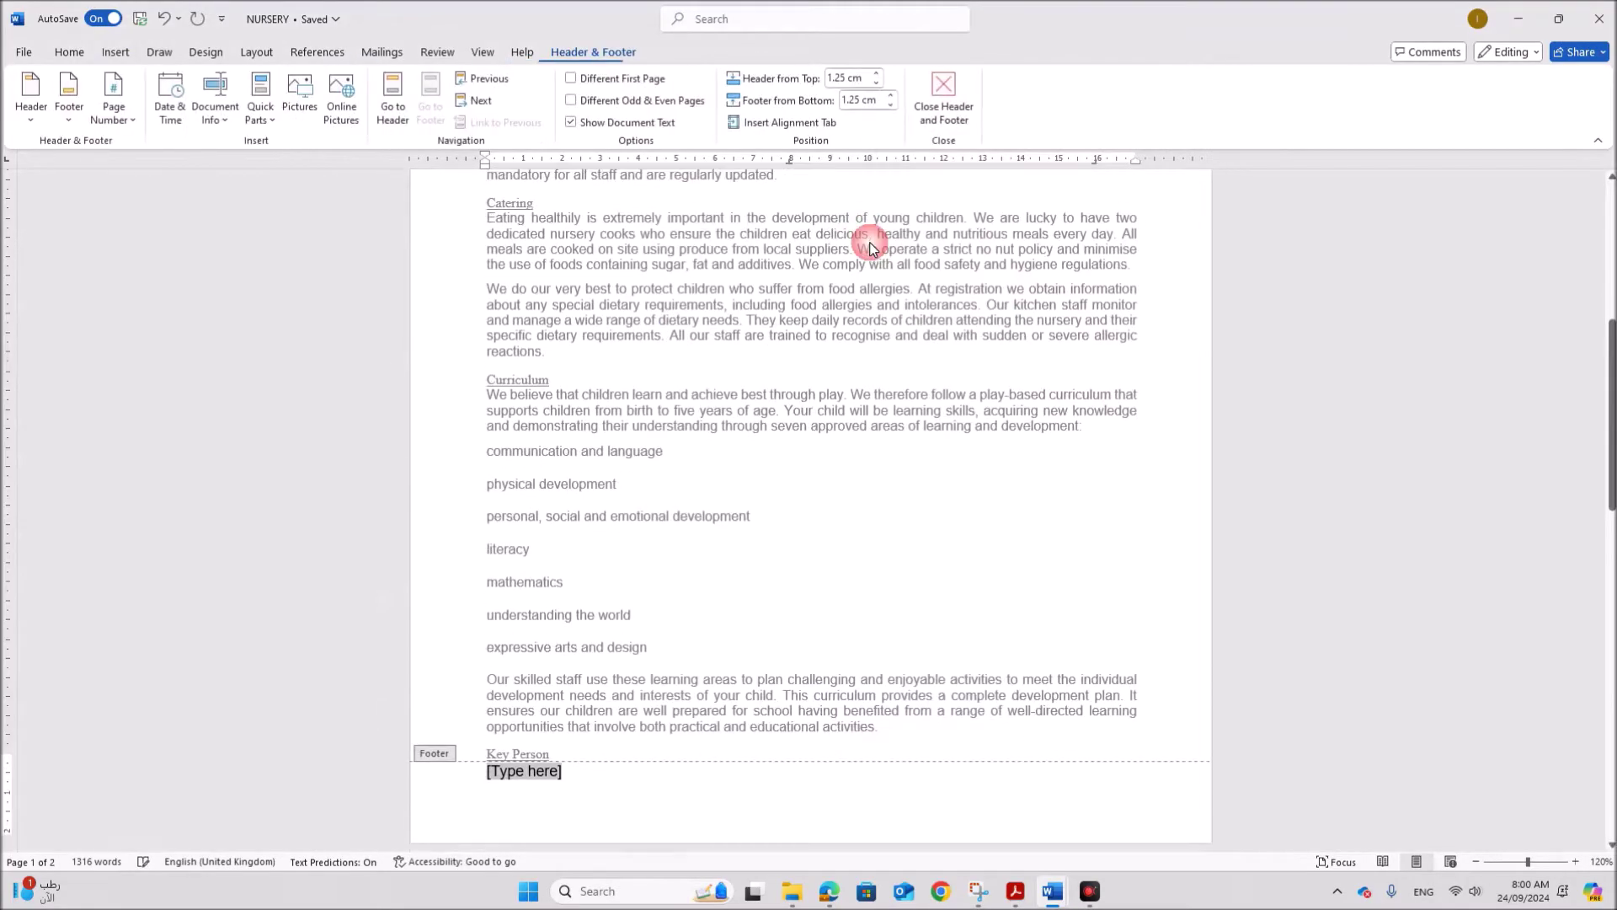
Replace the left-aligned footer placeholder with an automatic Plain Number page number at the current position
left_click(133, 122)
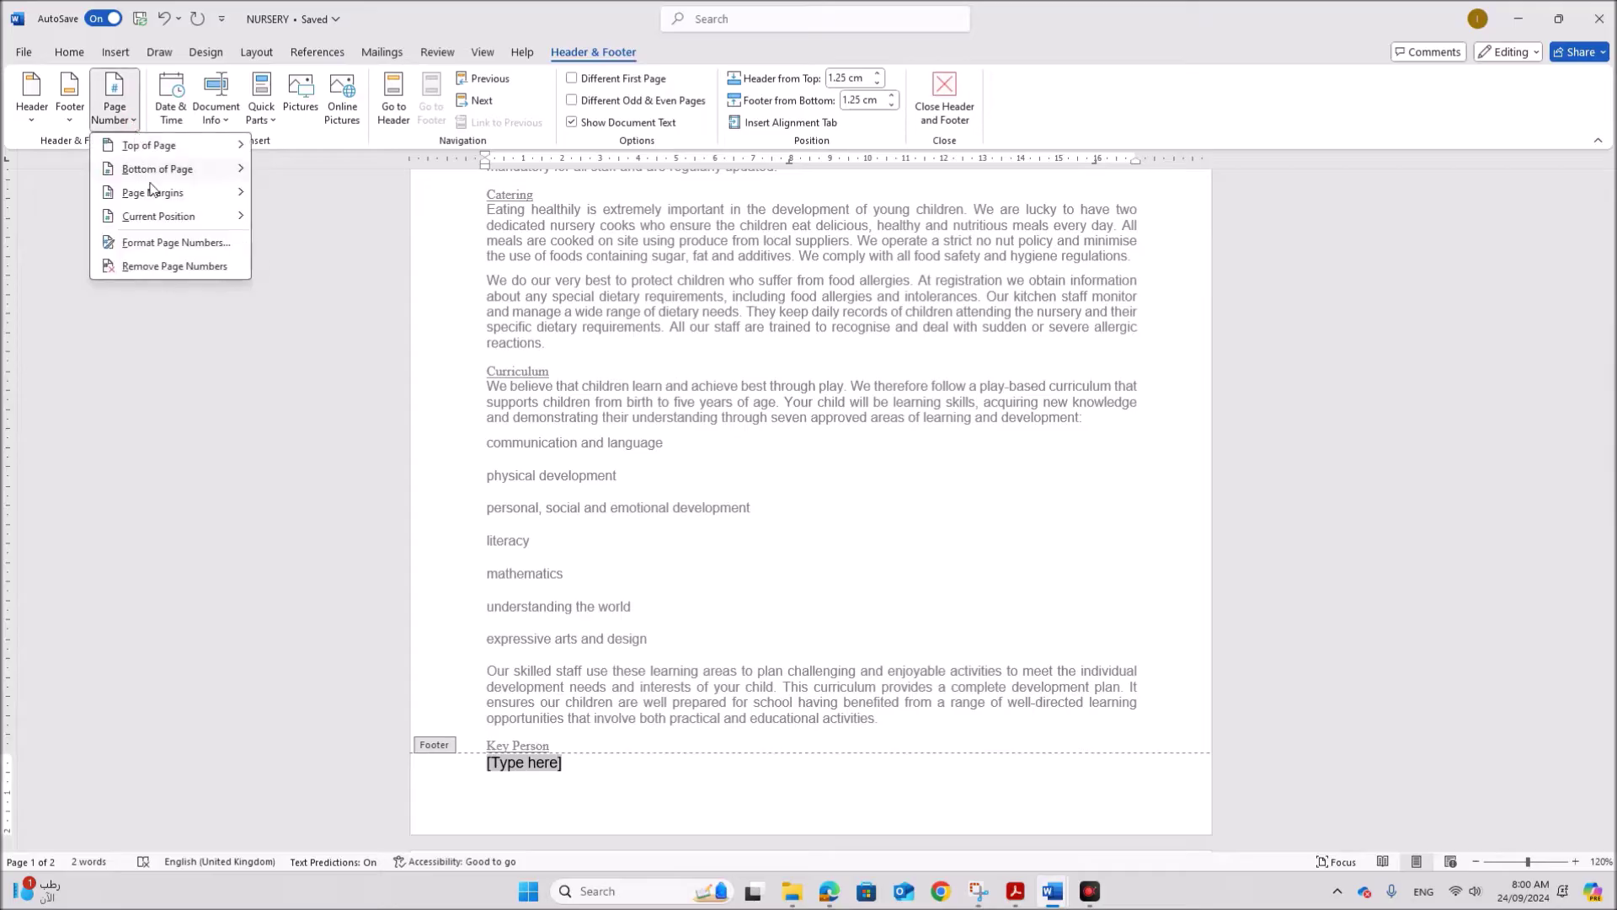
mouse_move(172, 221)
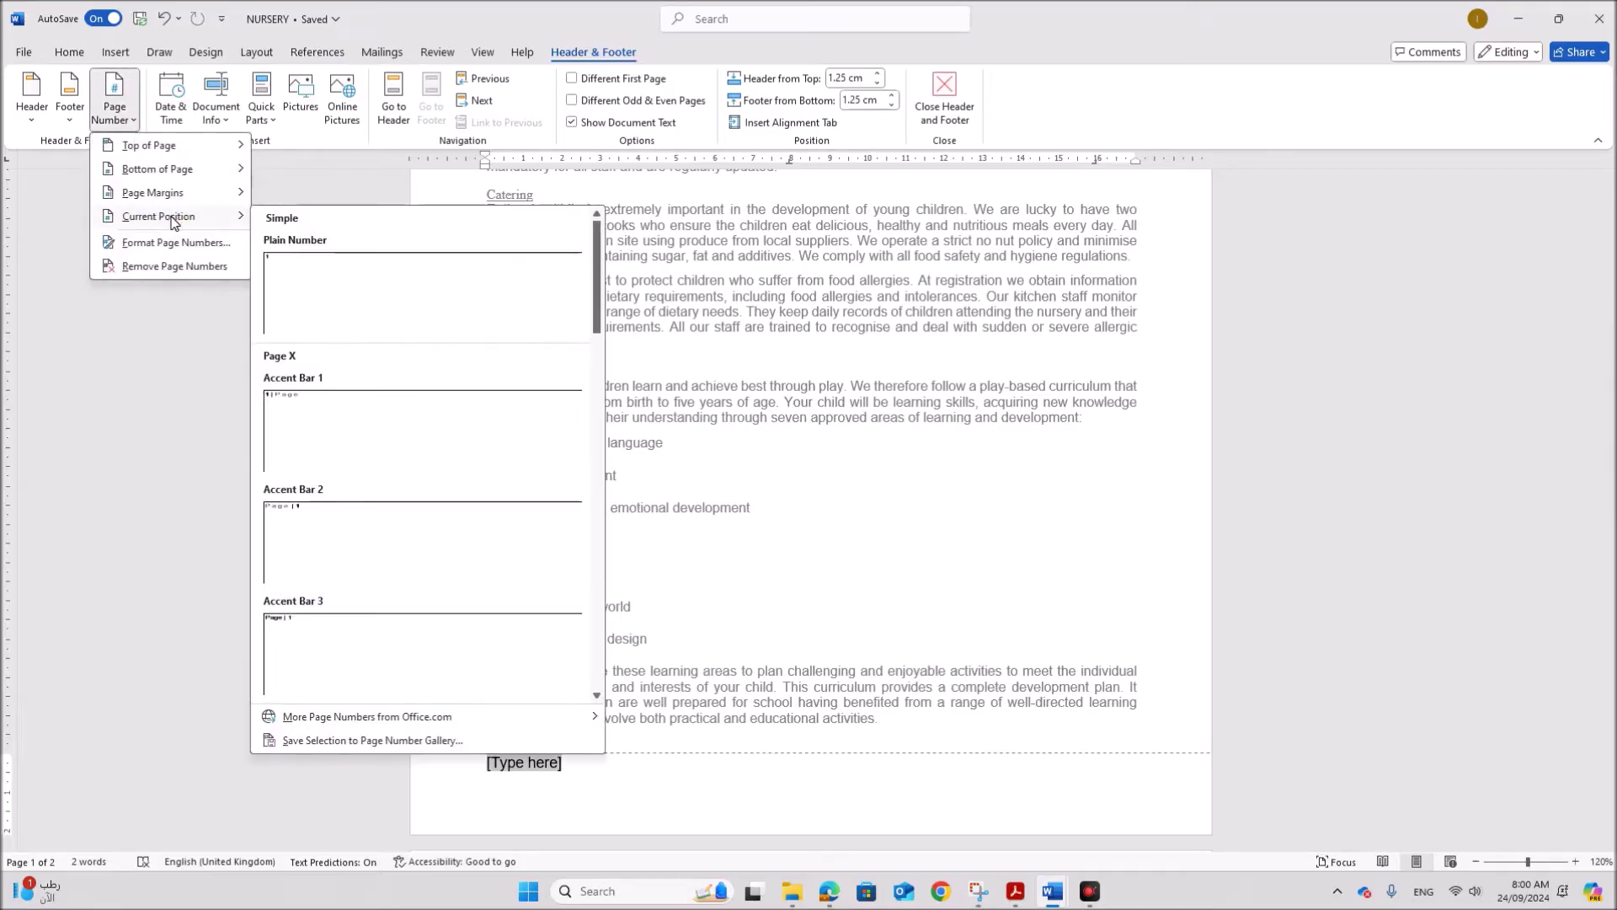
left_click(295, 289)
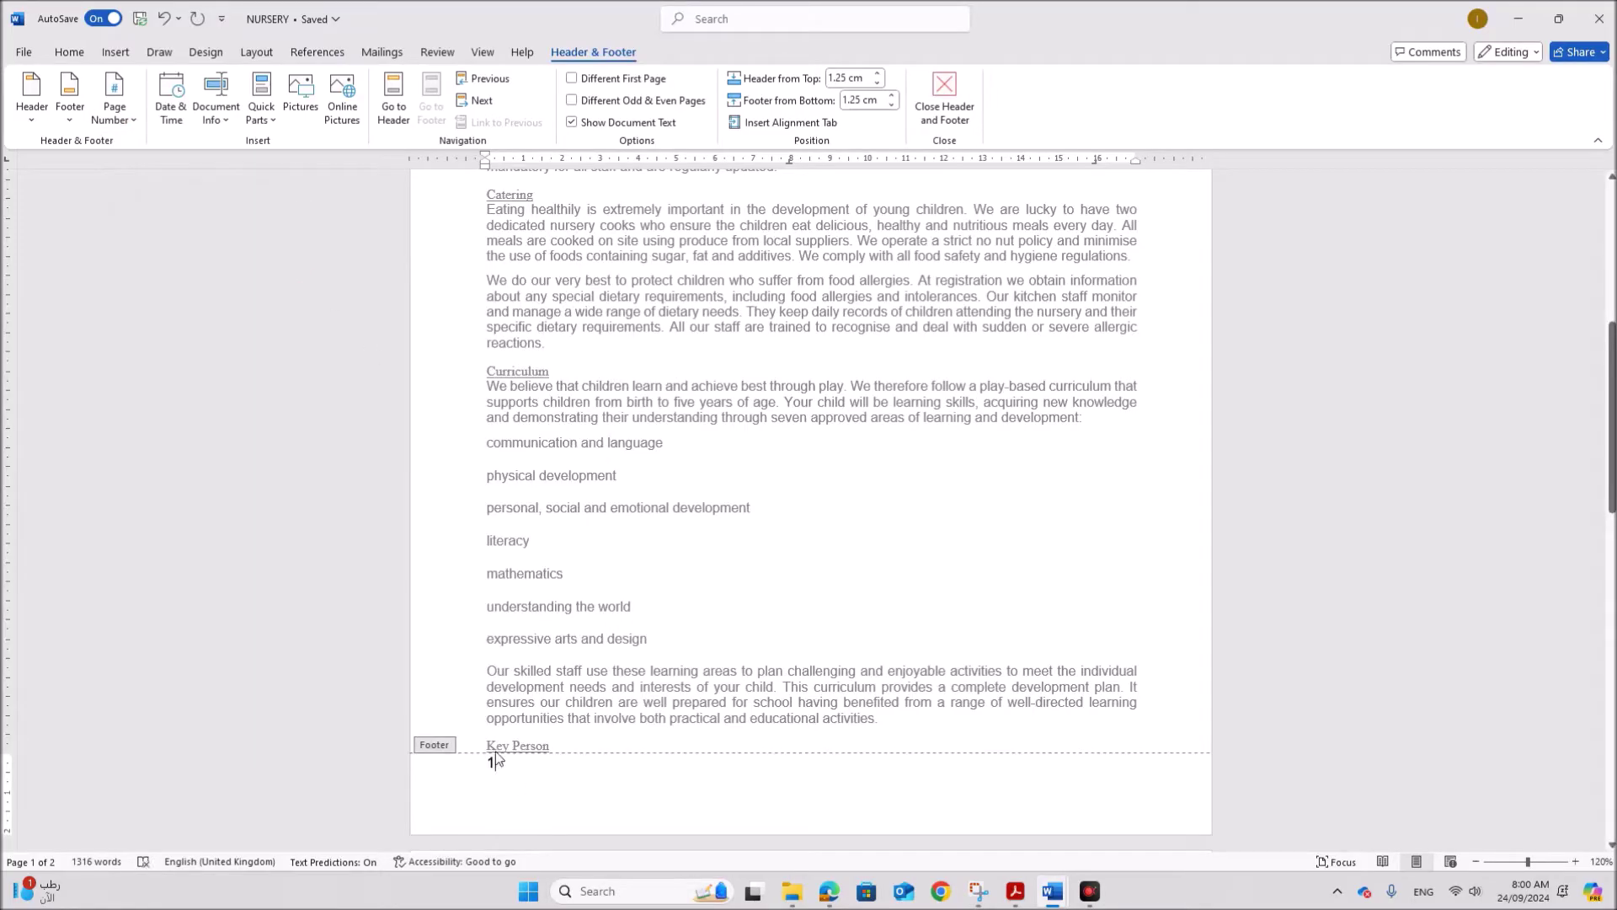
Close the footer and check the remaining header and footer requirements in the question paper in Acrobat
left_click(944, 97)
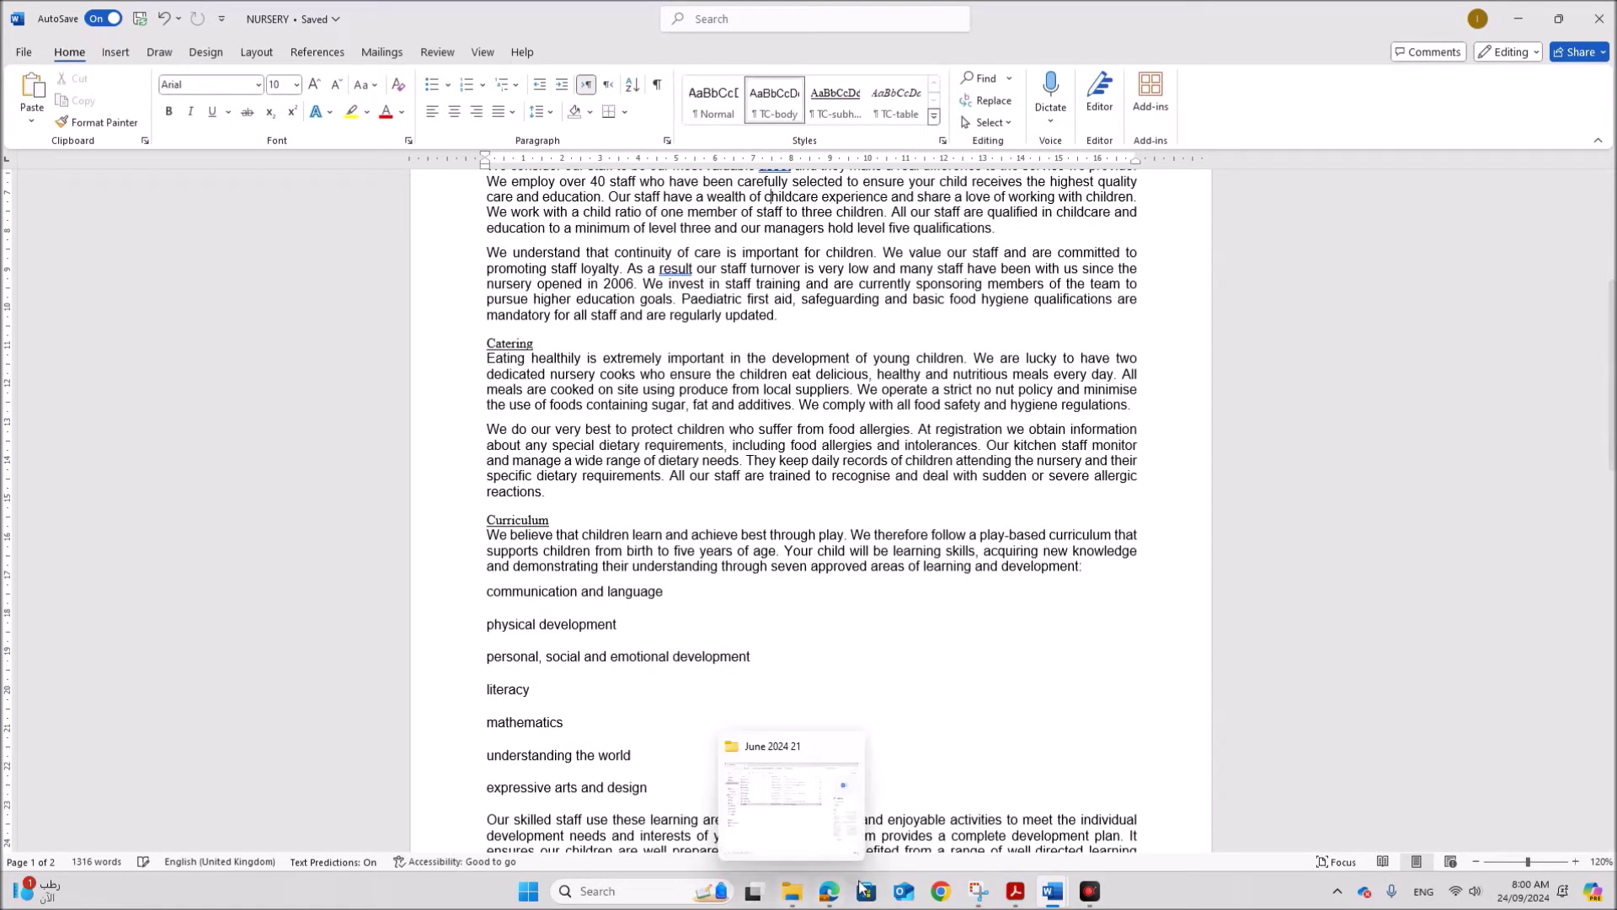
left_click(1011, 891)
scroll(715, 679, "down", 2)
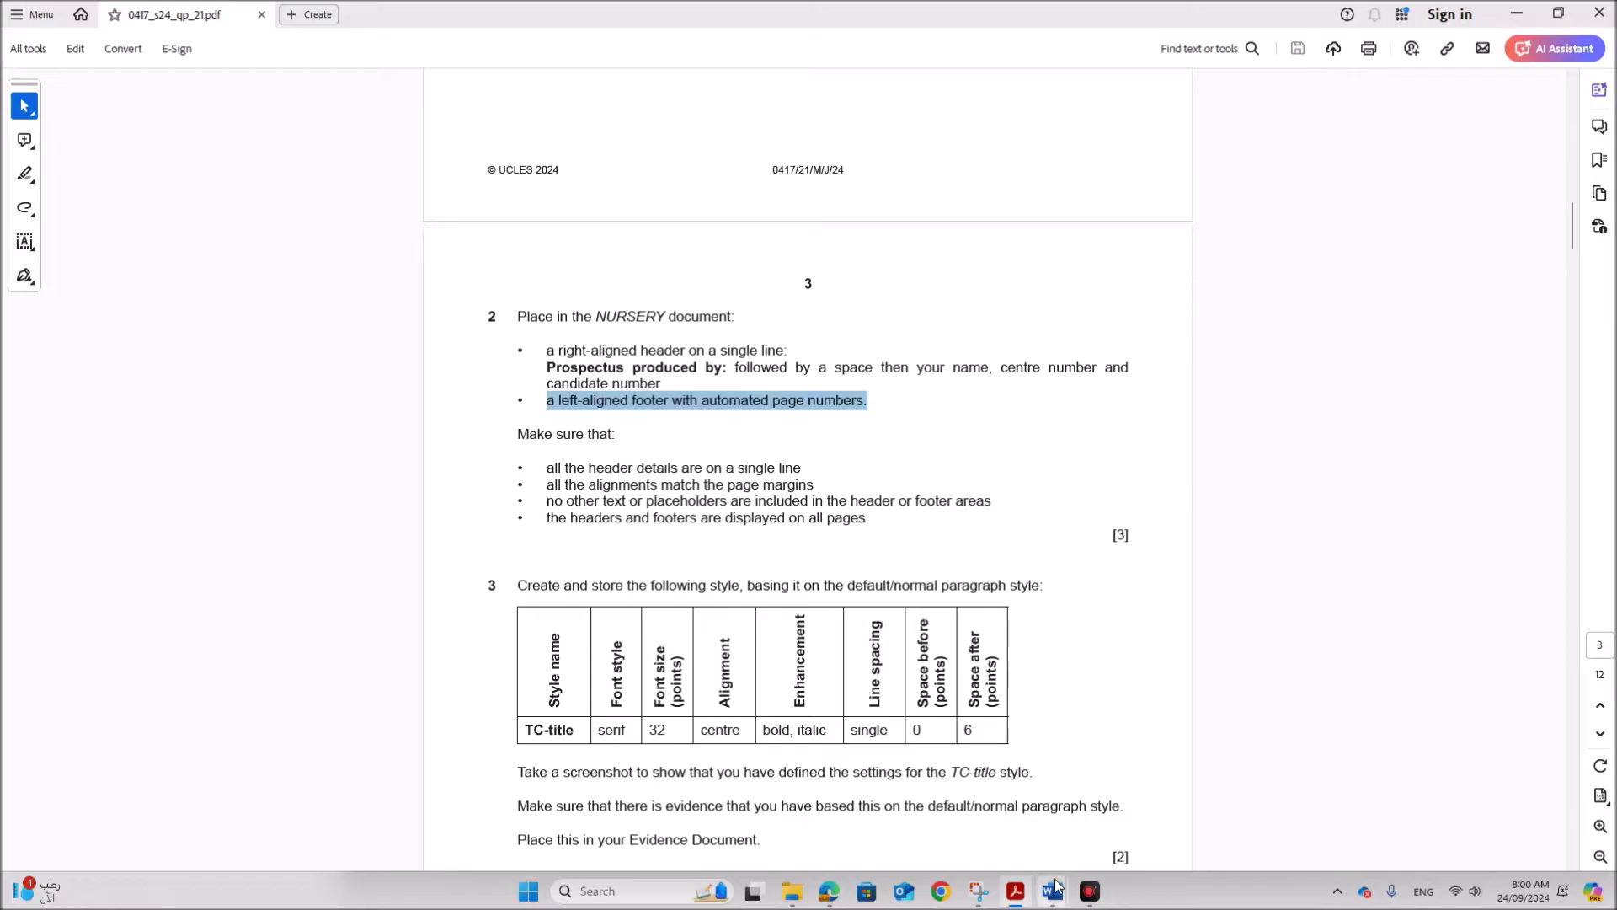
Switch back to the NURSERY document in Word and check the header and footer through all its pages
mouse_move(1055, 886)
left_click(965, 830)
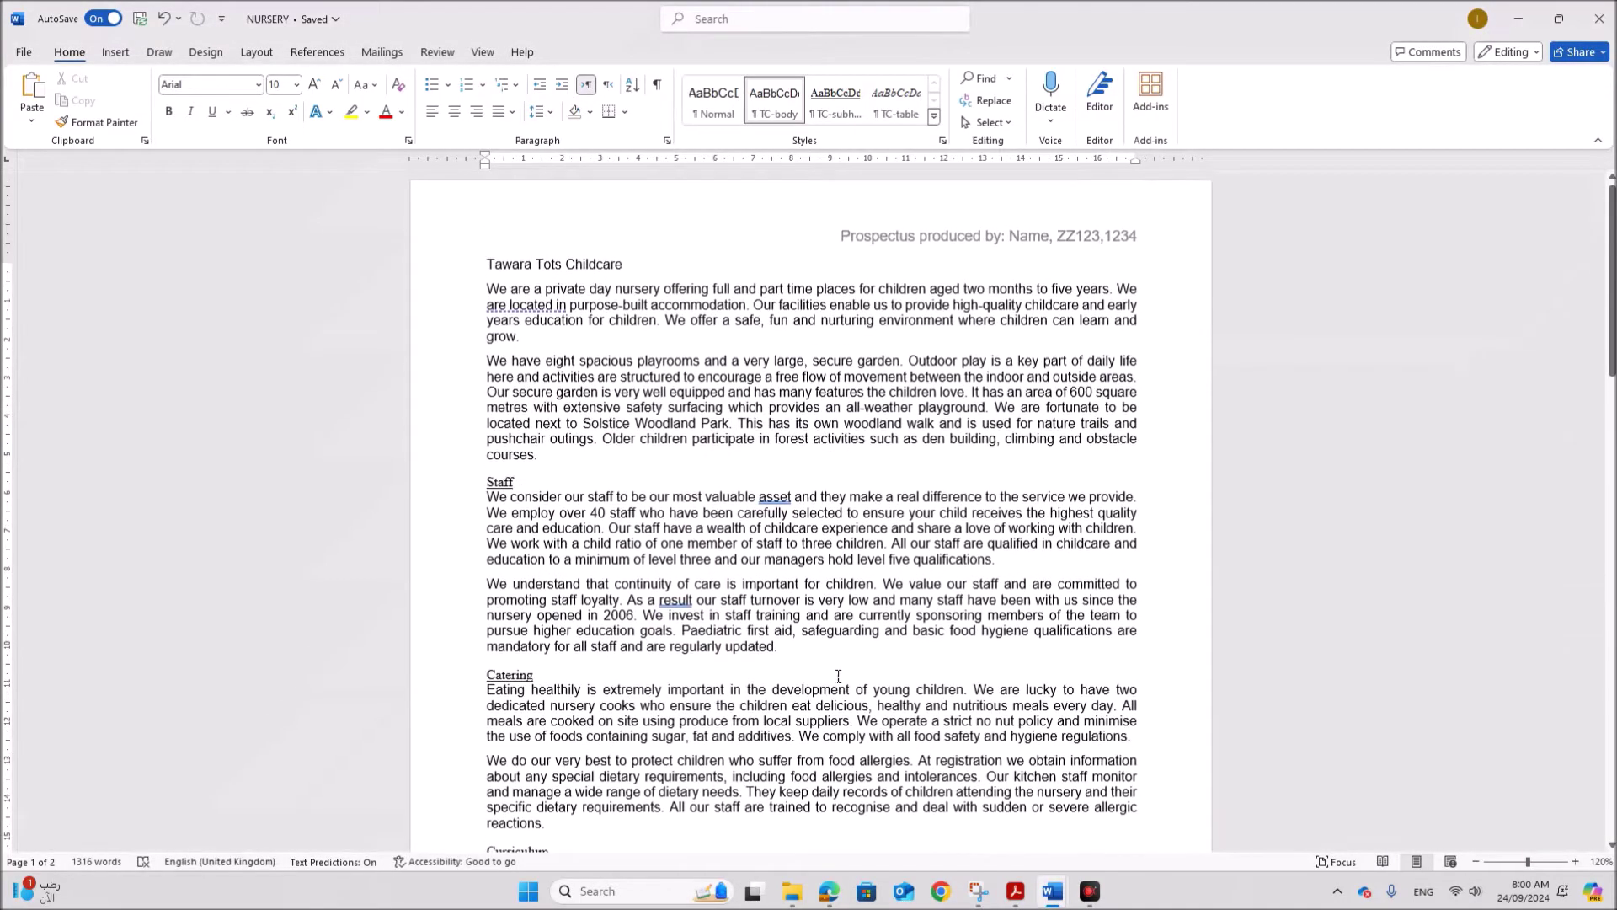
scroll(795, 655, "down", 5)
scroll(795, 656, "down", 20)
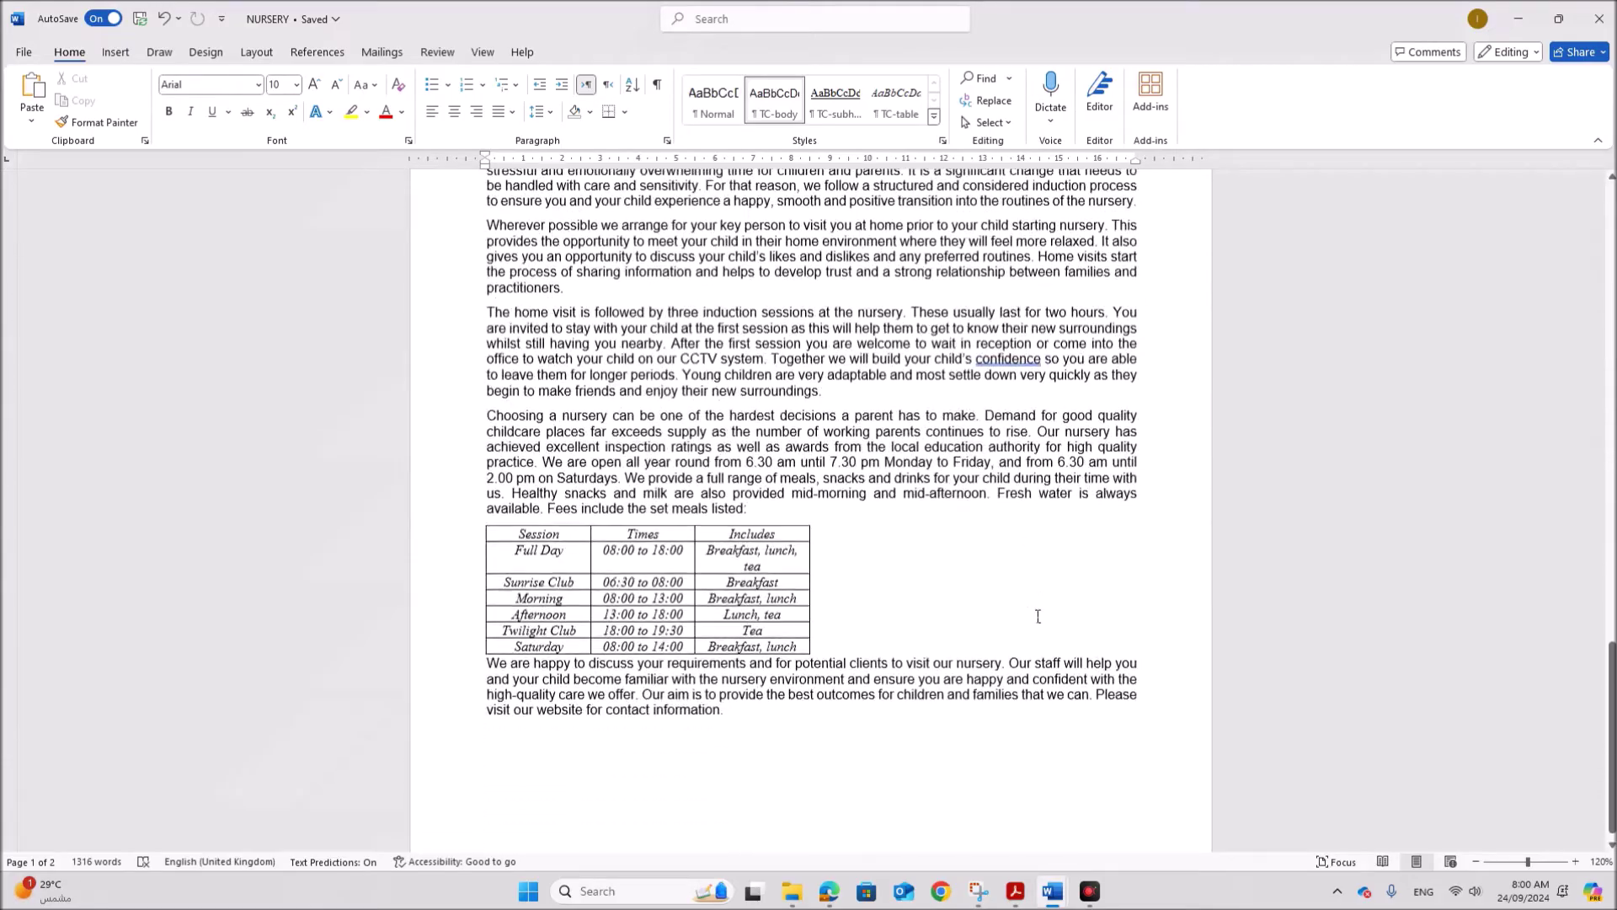
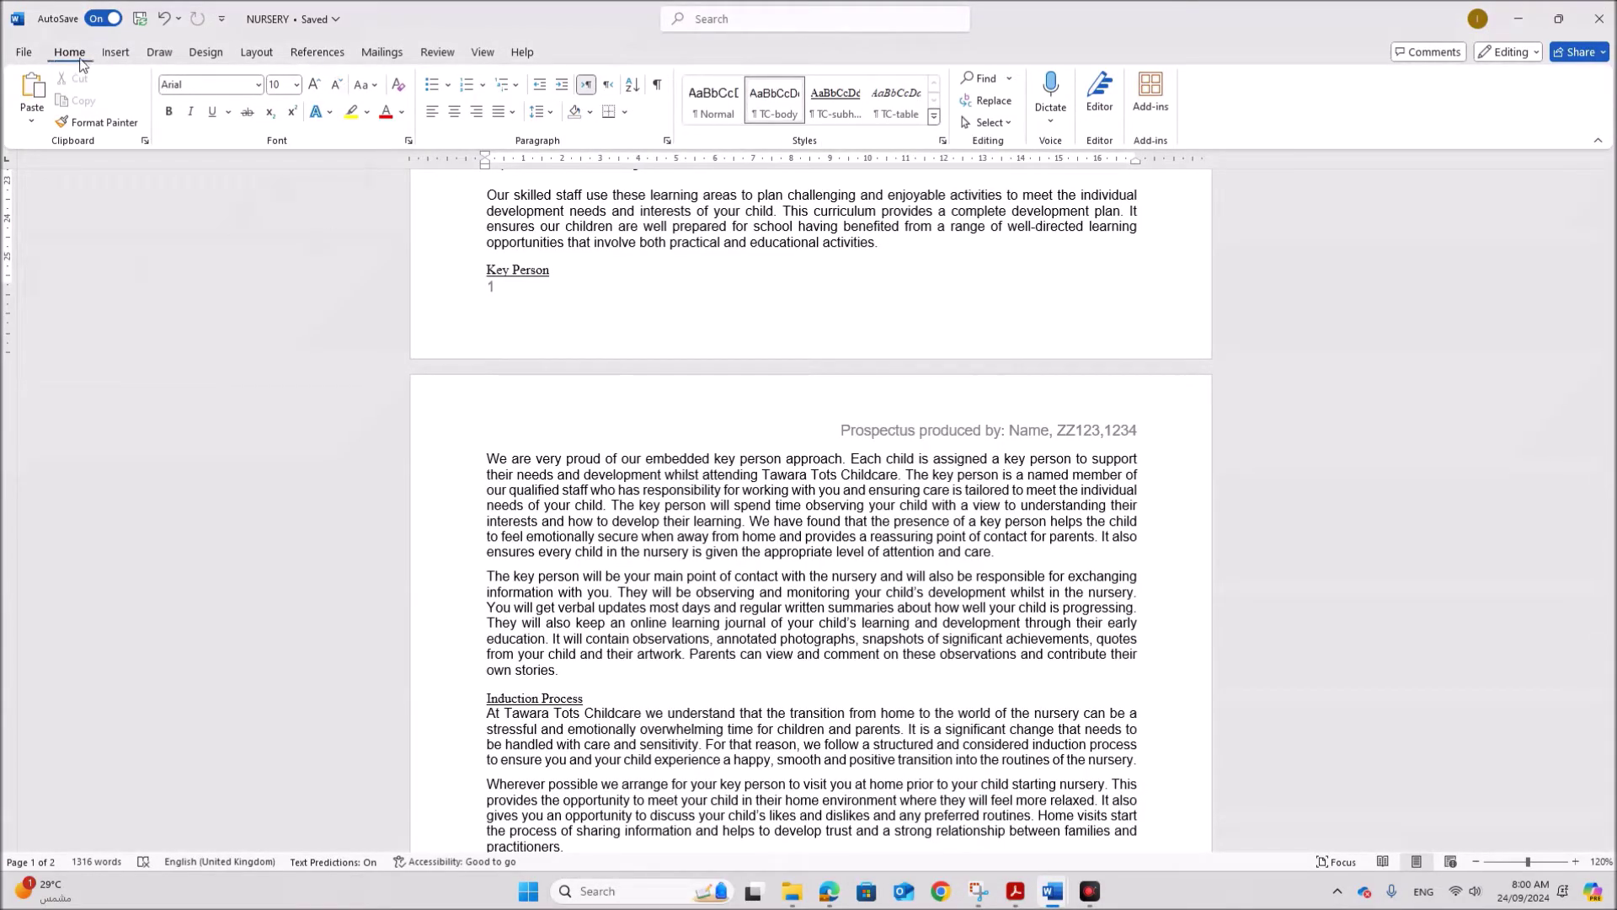
Start a new style named TC-title and base it on the Normal style
left_click(934, 120)
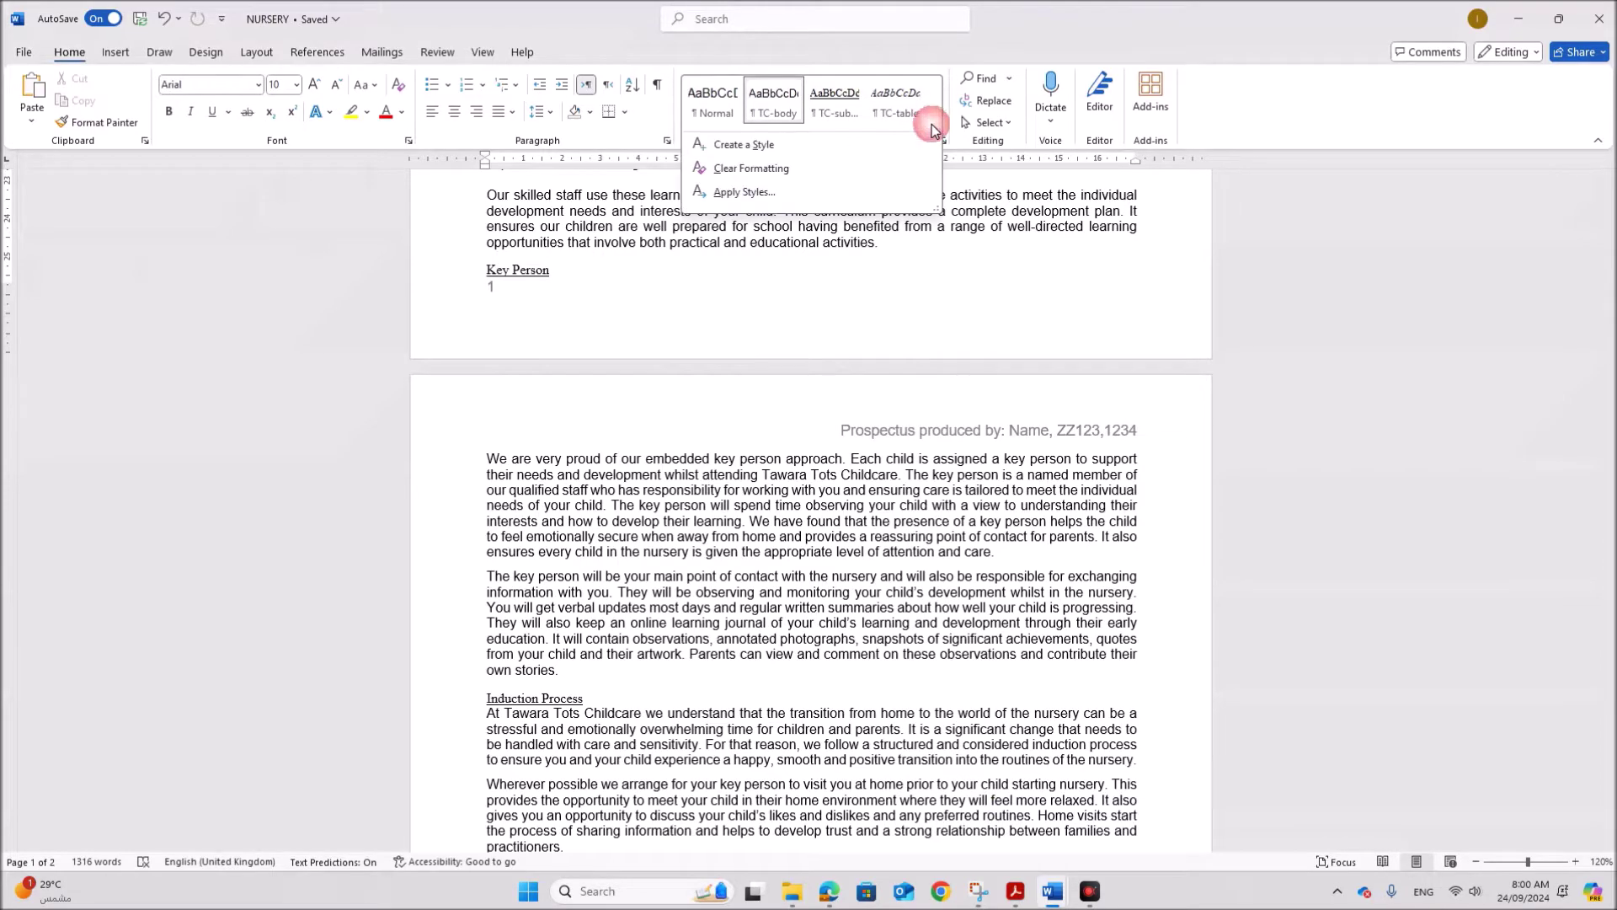
left_click(744, 146)
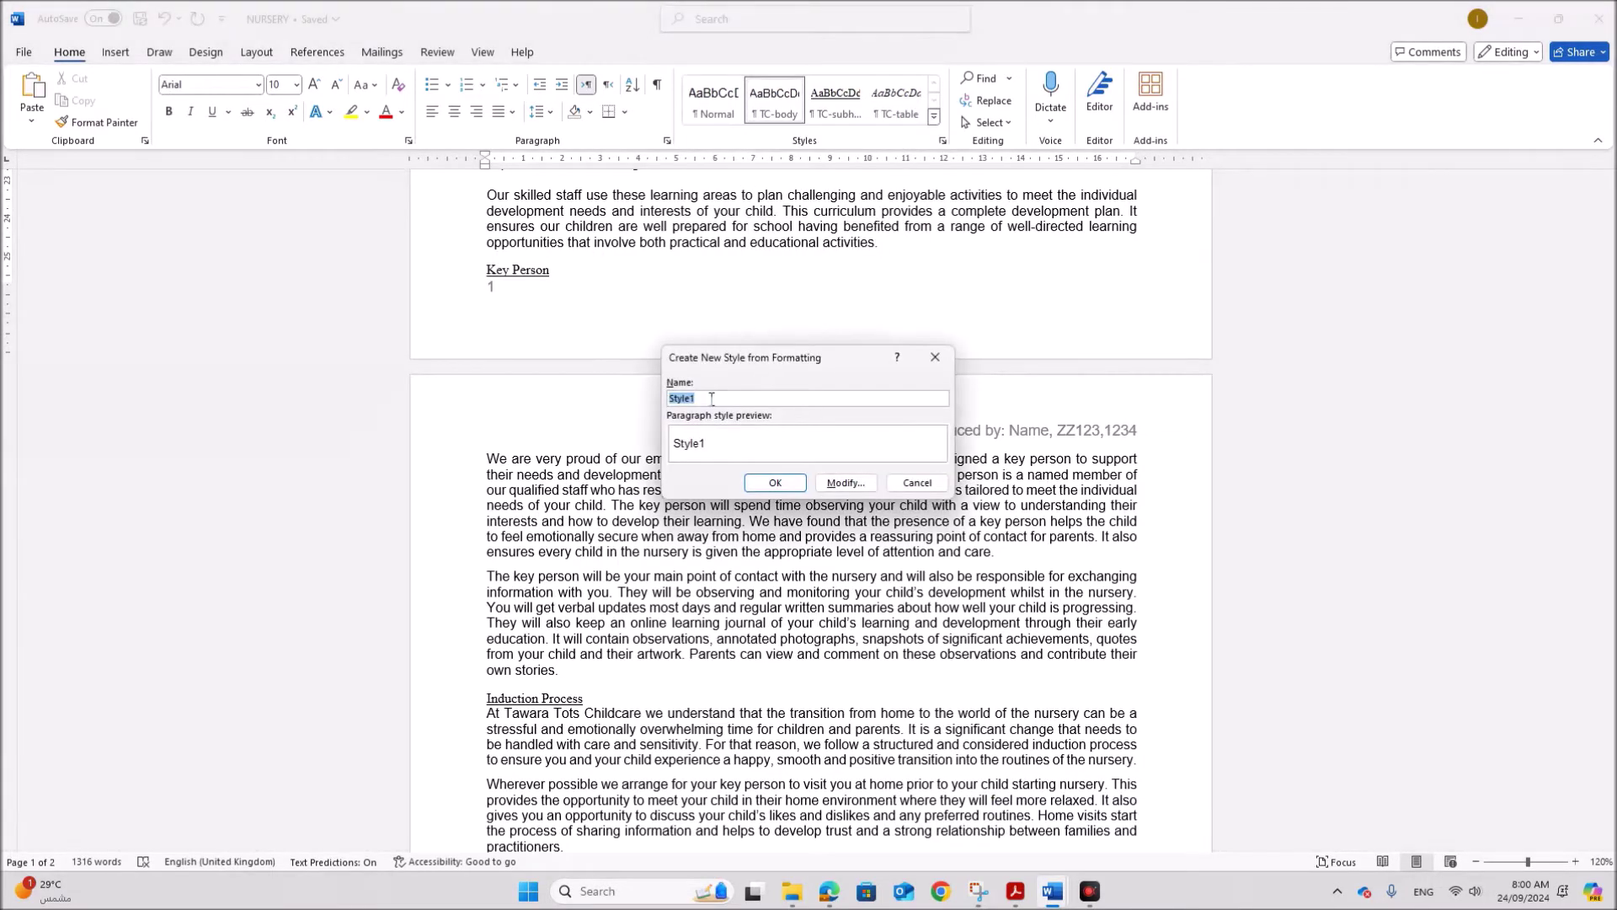
type("TC-title")
left_click(843, 484)
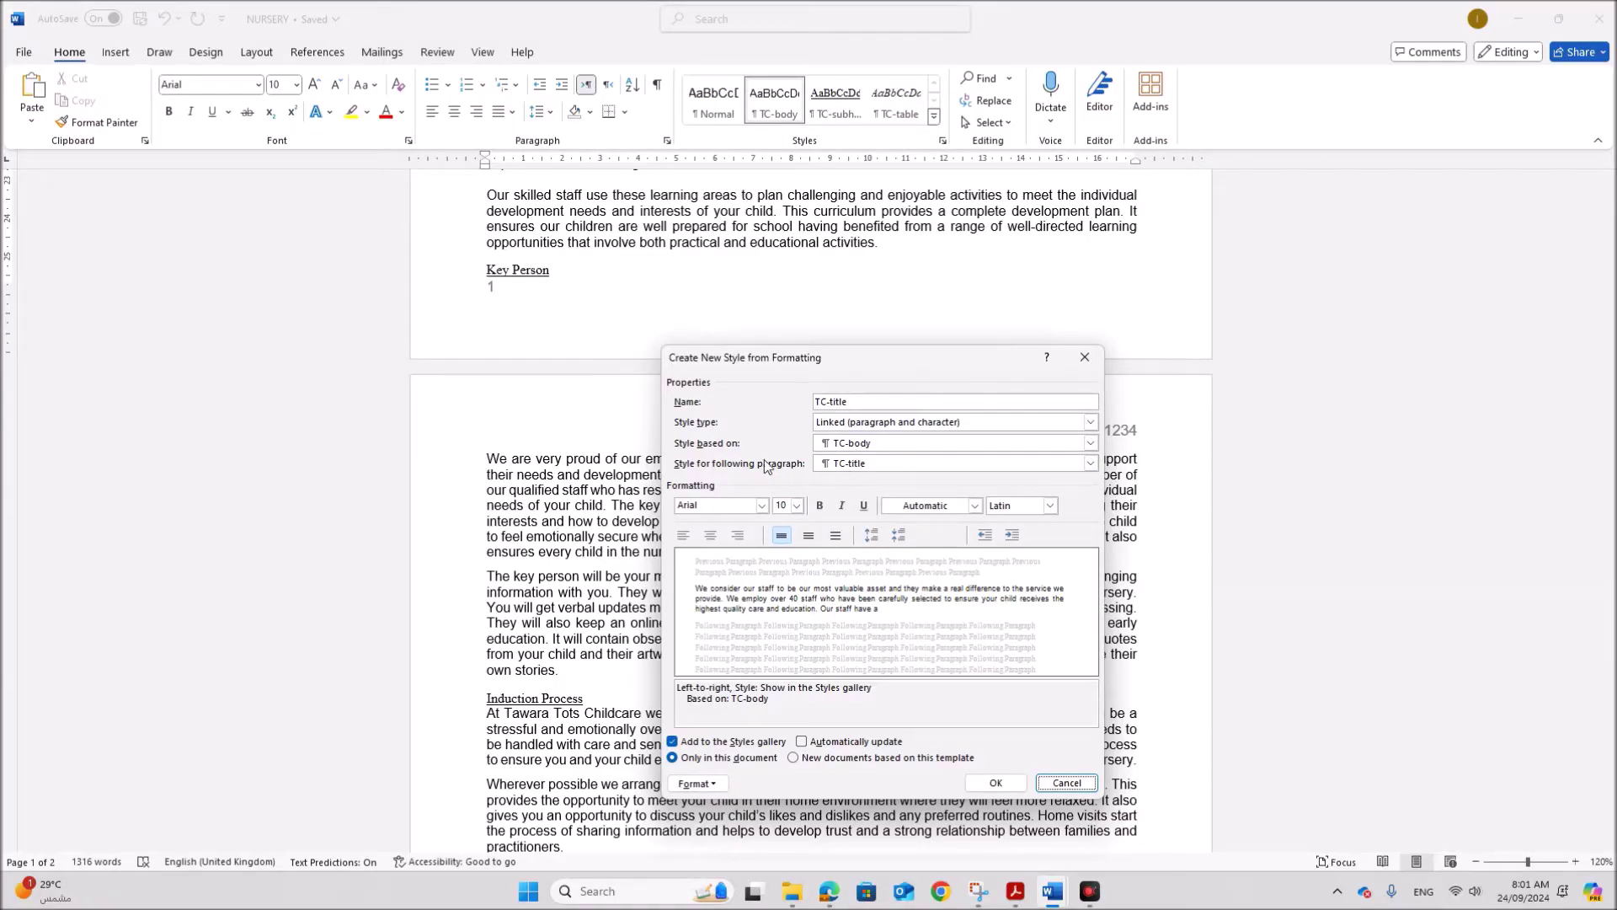
left_click(844, 445)
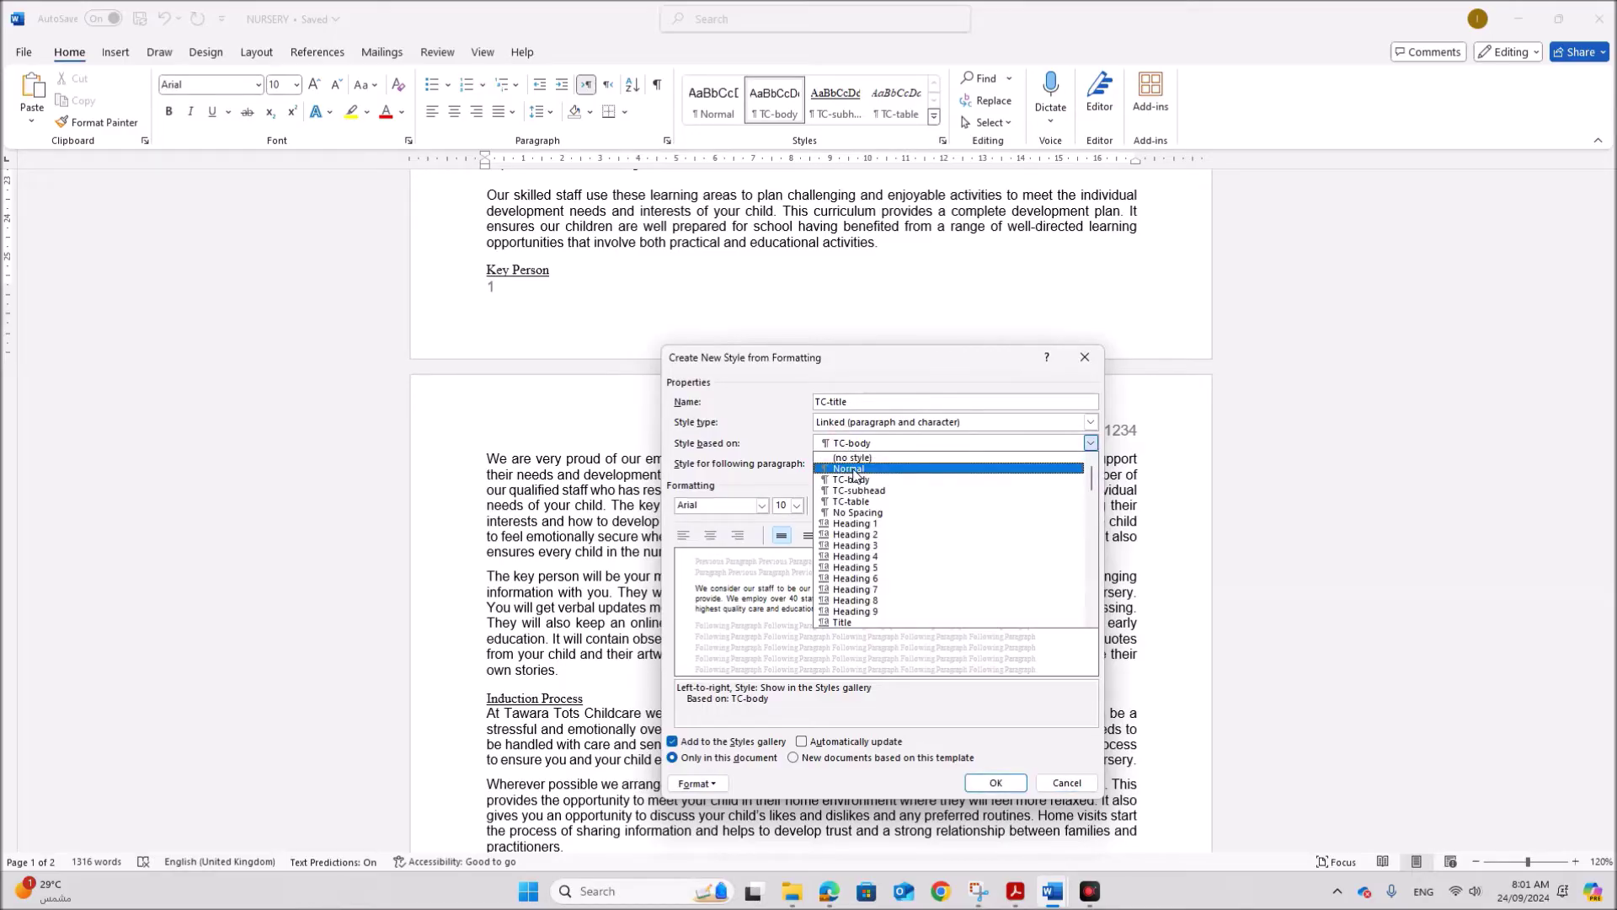
left_click(855, 470)
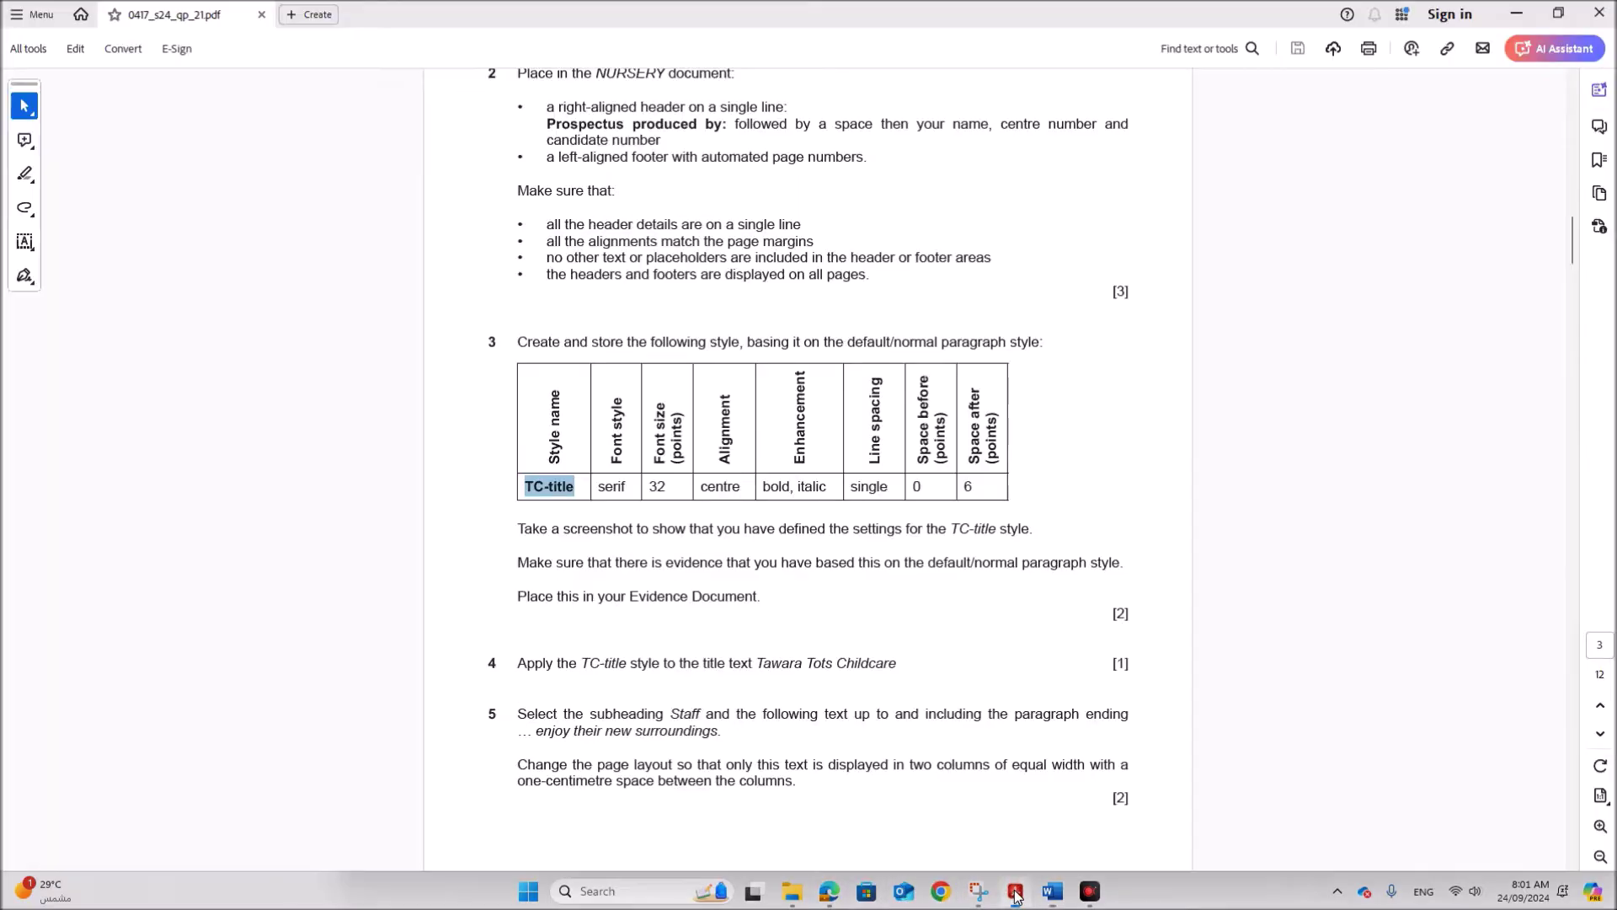
Check the font style and font size required for TC-title in the question paper in Acrobat, and return to the NURSERY document in Word
left_click(1015, 891)
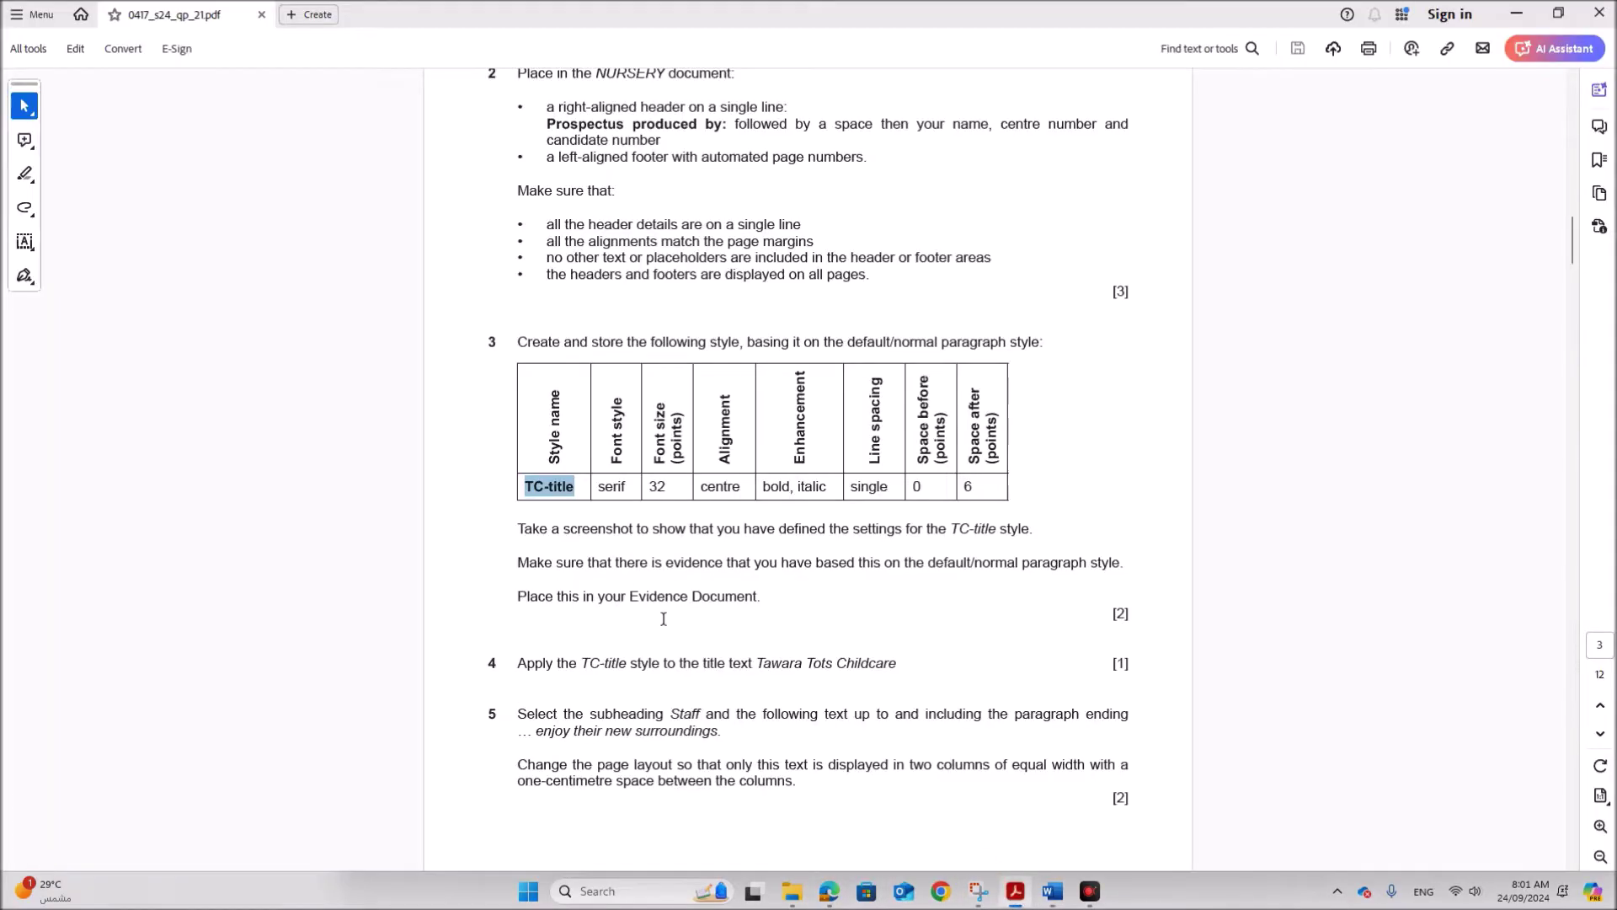
double_click(613, 488)
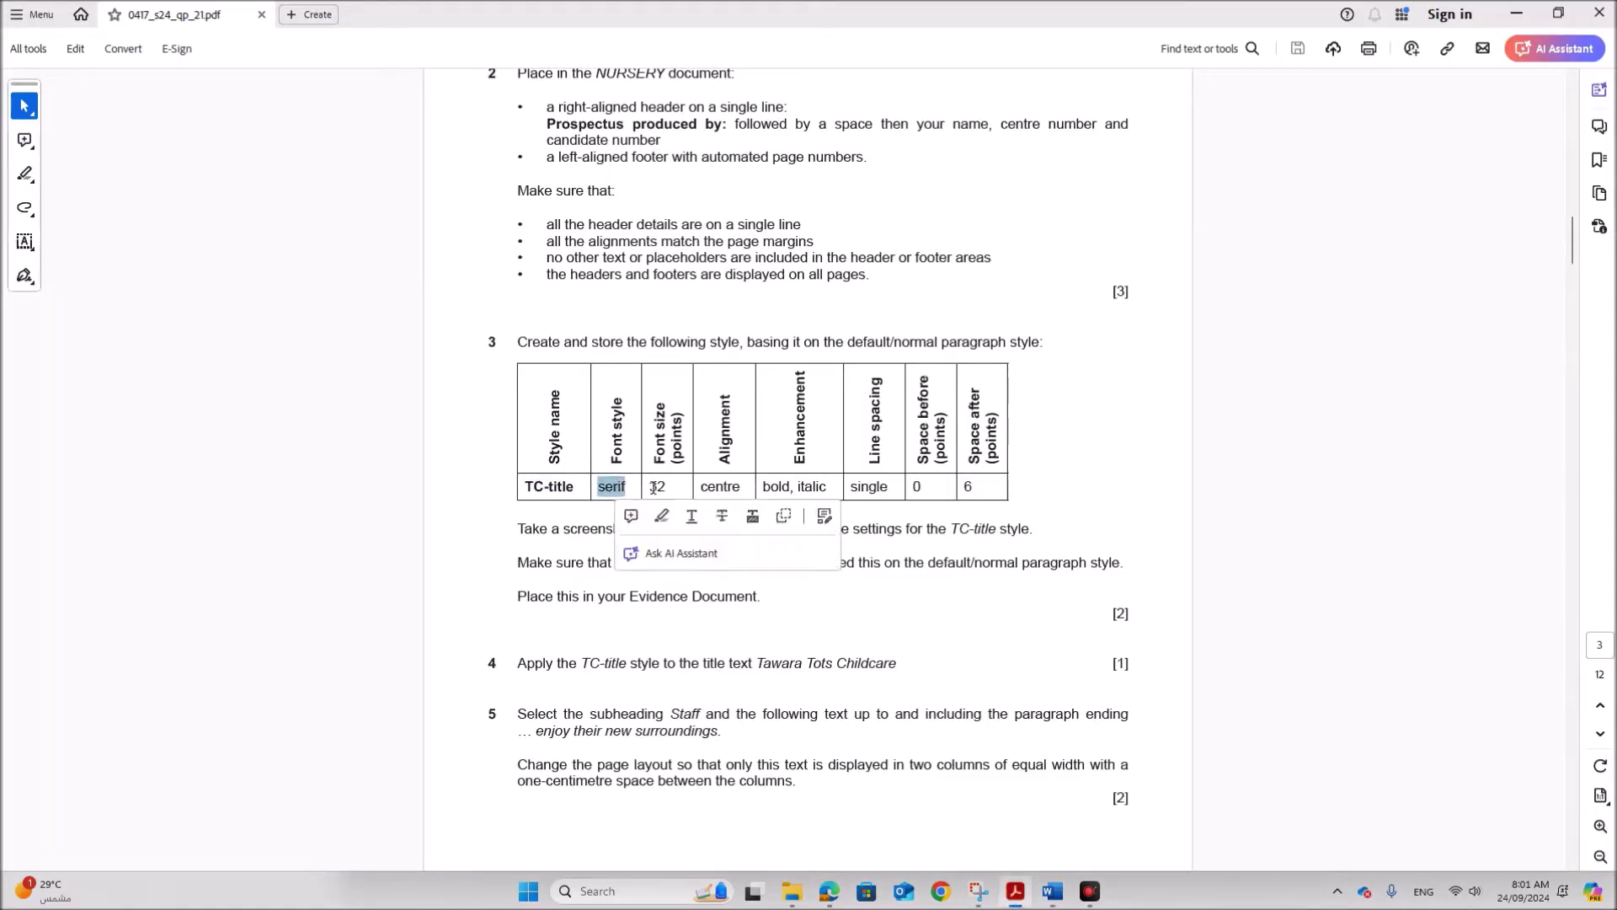
double_click(655, 488)
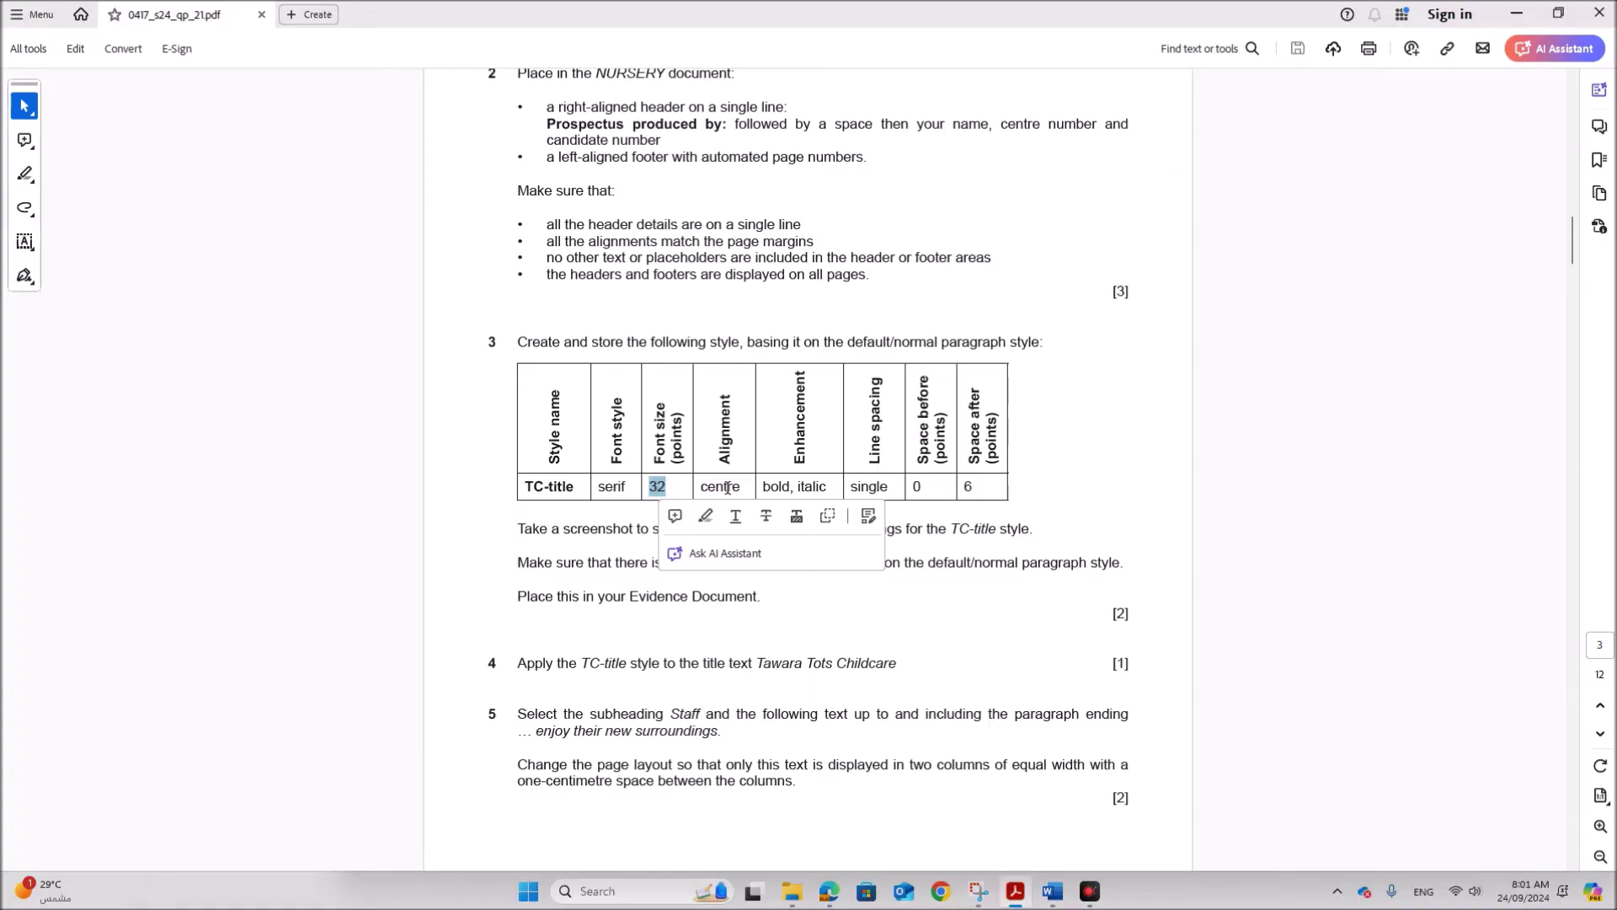
mouse_move(1052, 892)
left_click(981, 837)
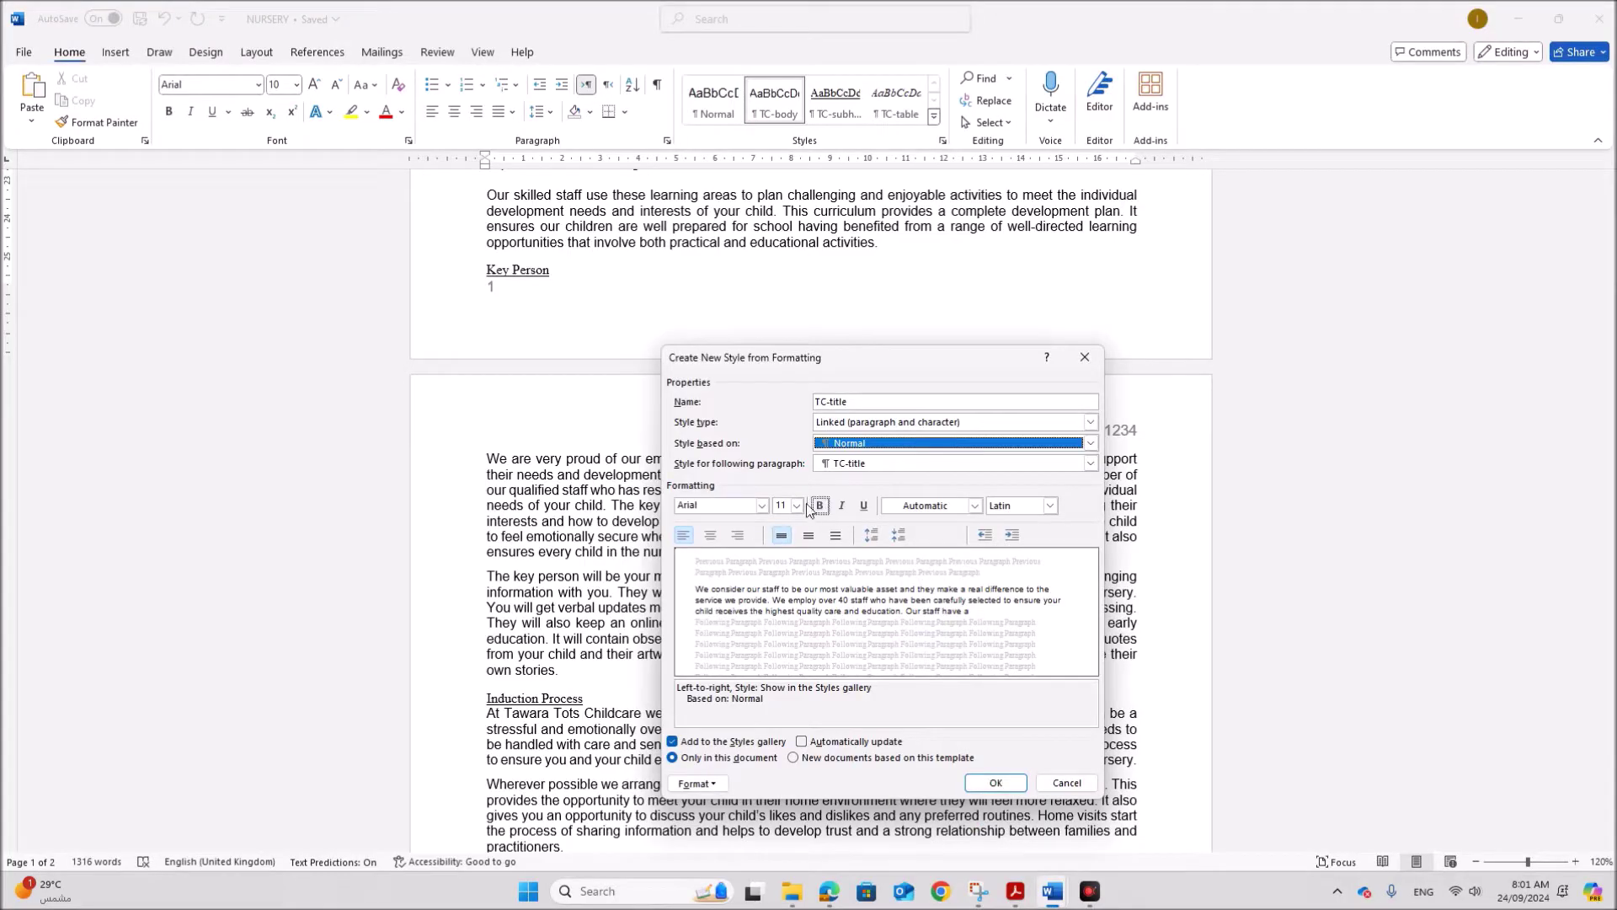
Set the TC-title style's font to Times New Roman at 32 points with centred alignment
left_click(739, 506)
type("T")
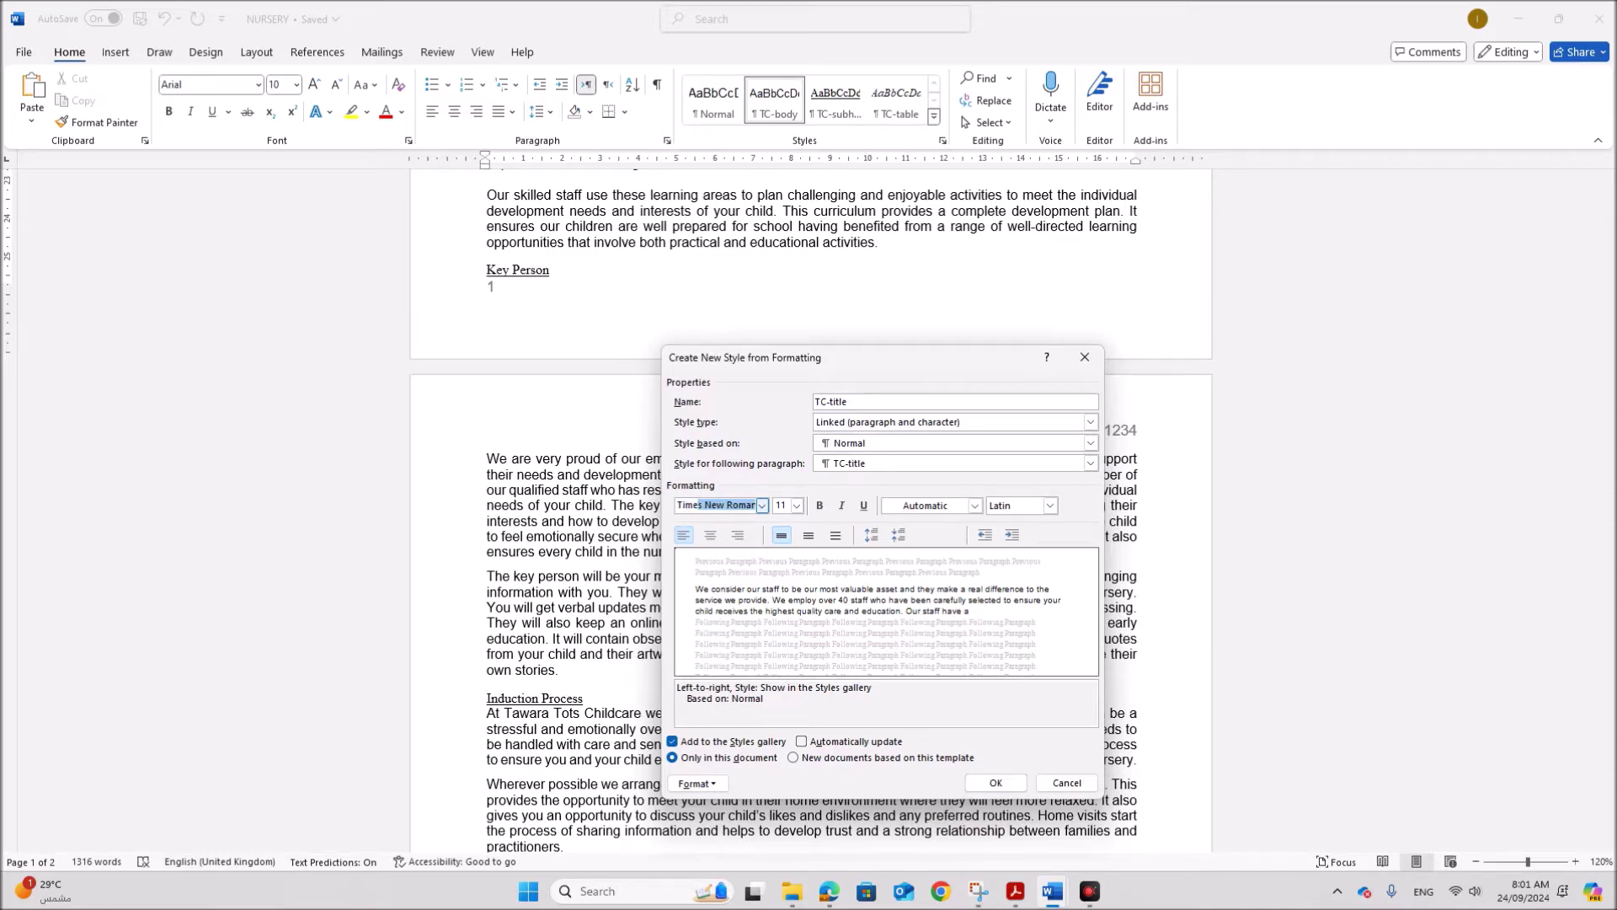
type("ime")
left_click(739, 507)
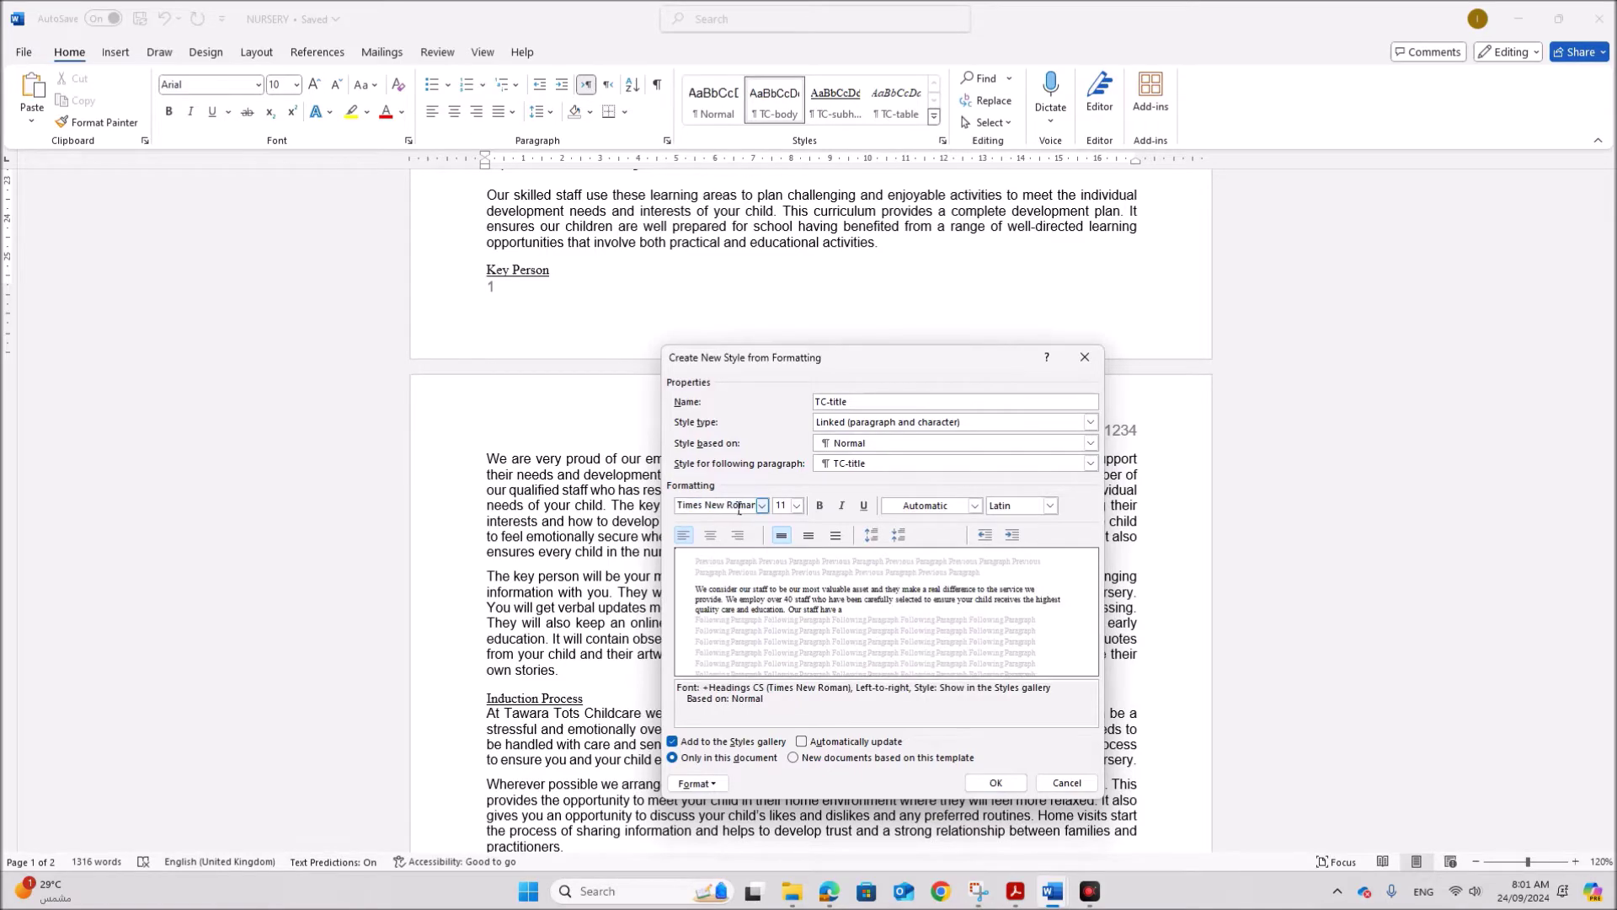
left_click(795, 506)
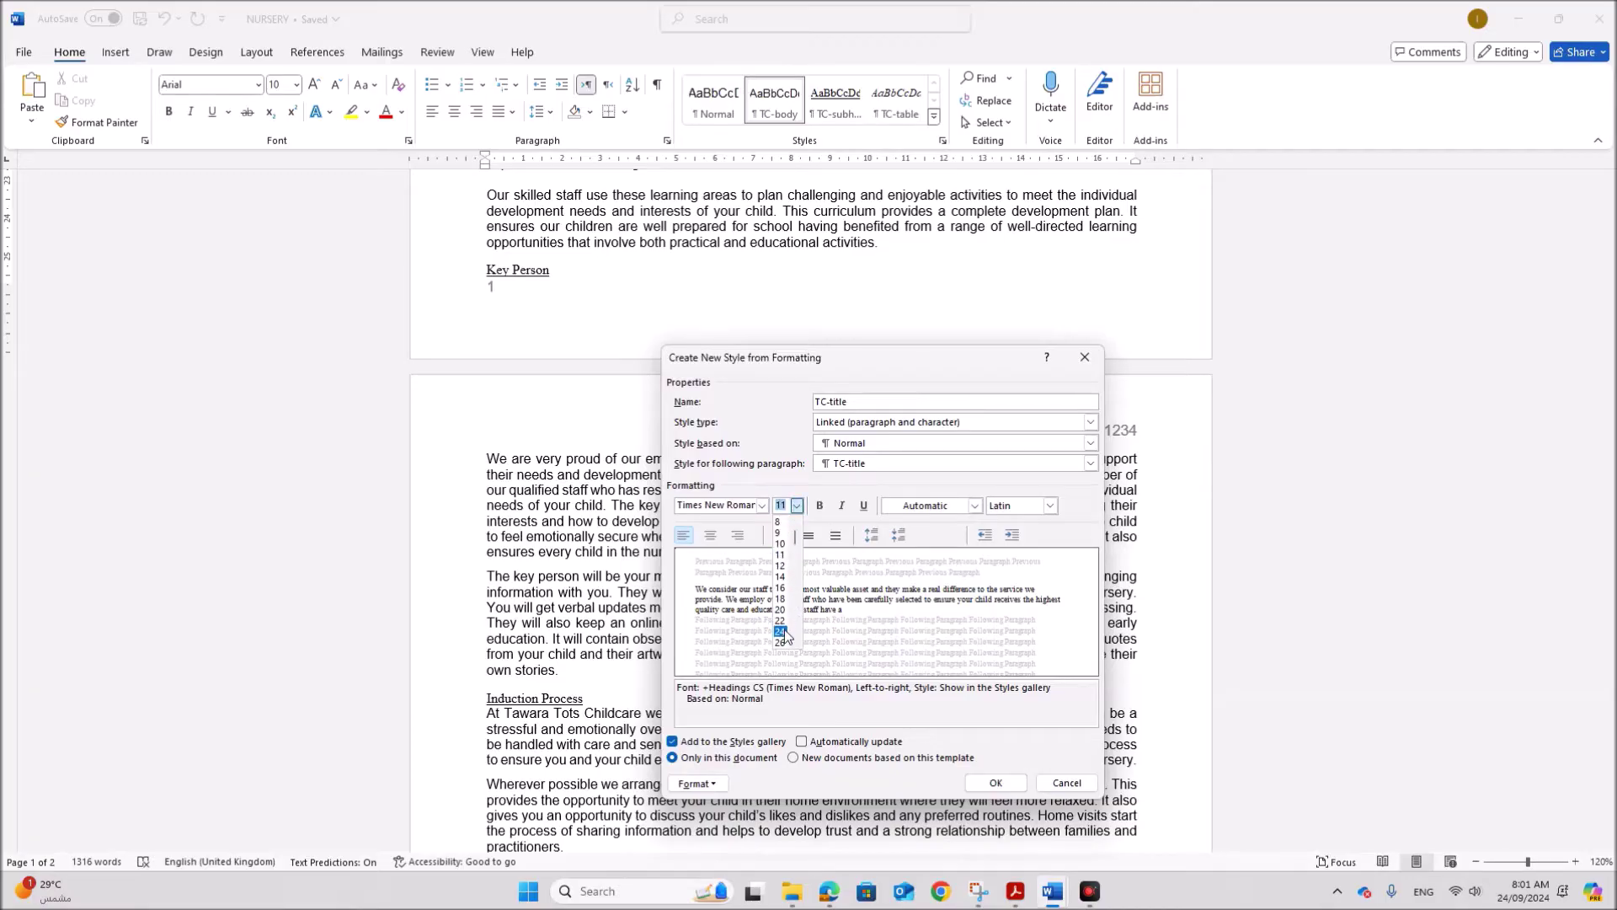
scroll(795, 649, "down", 1)
type("32")
key("Return")
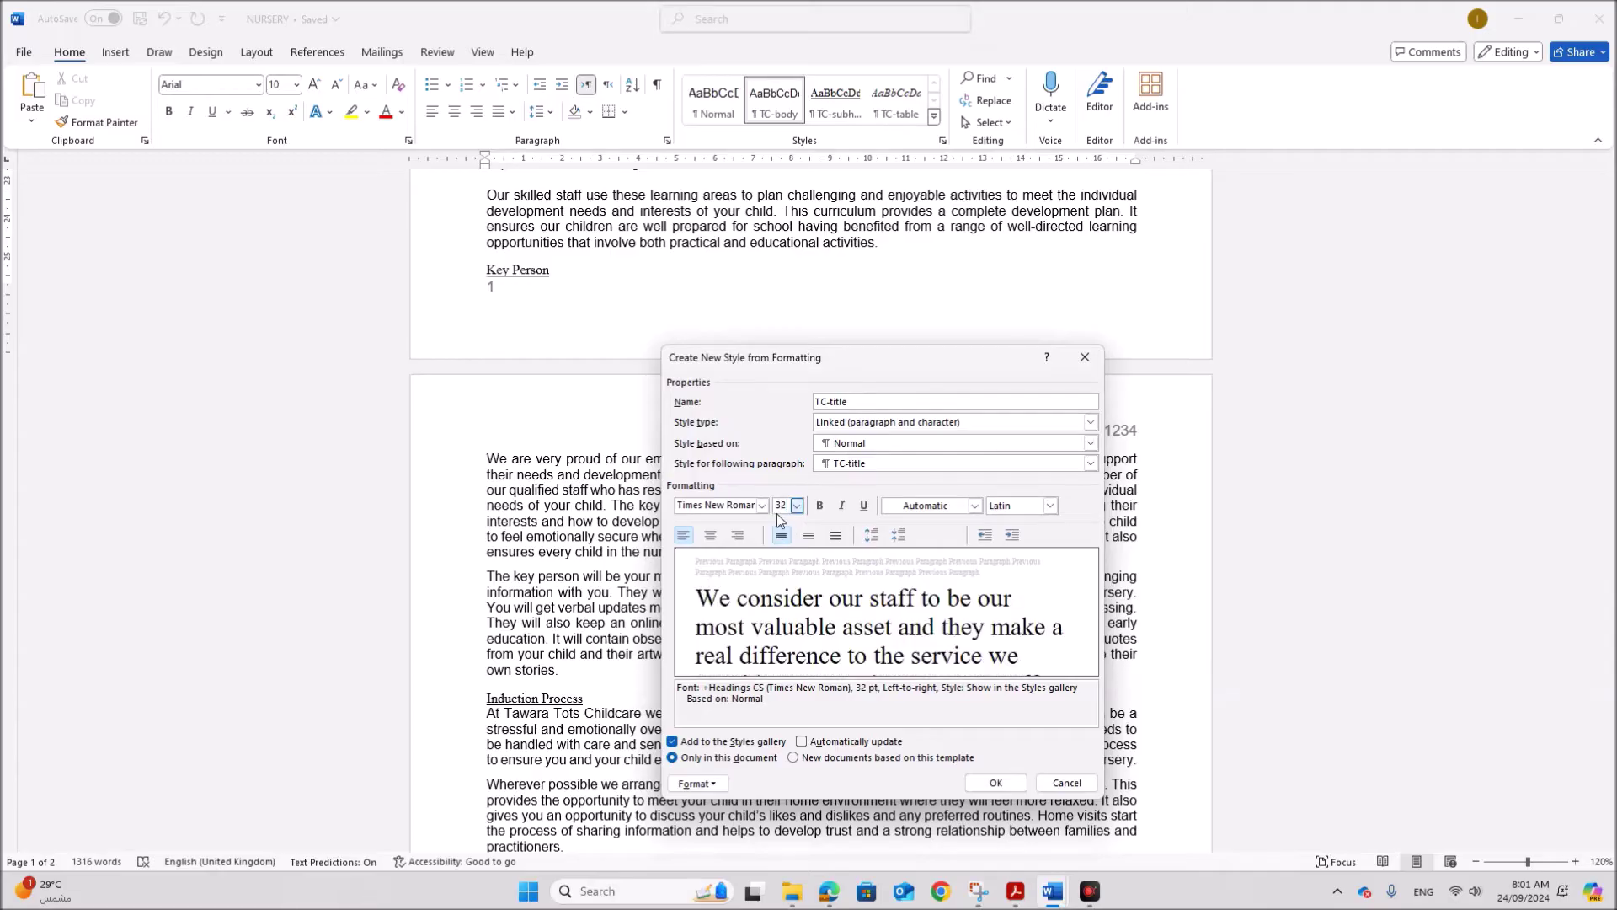
left_click(715, 539)
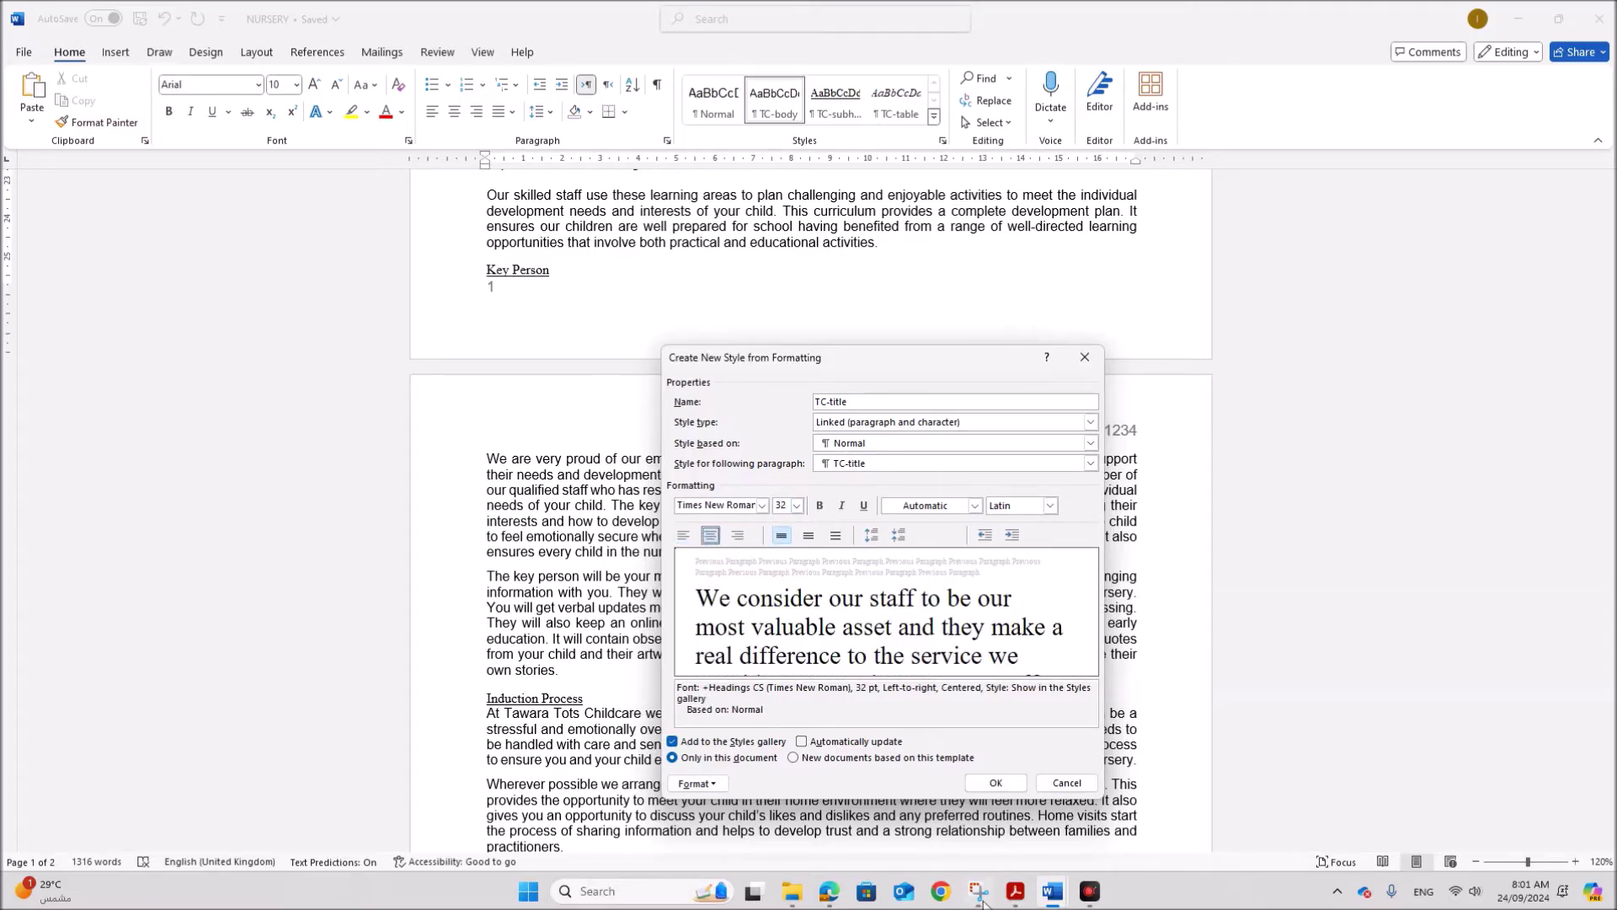
Check the required enhancement in the question paper in Acrobat, and make the TC-title style bold and italic in Word
mouse_move(1016, 902)
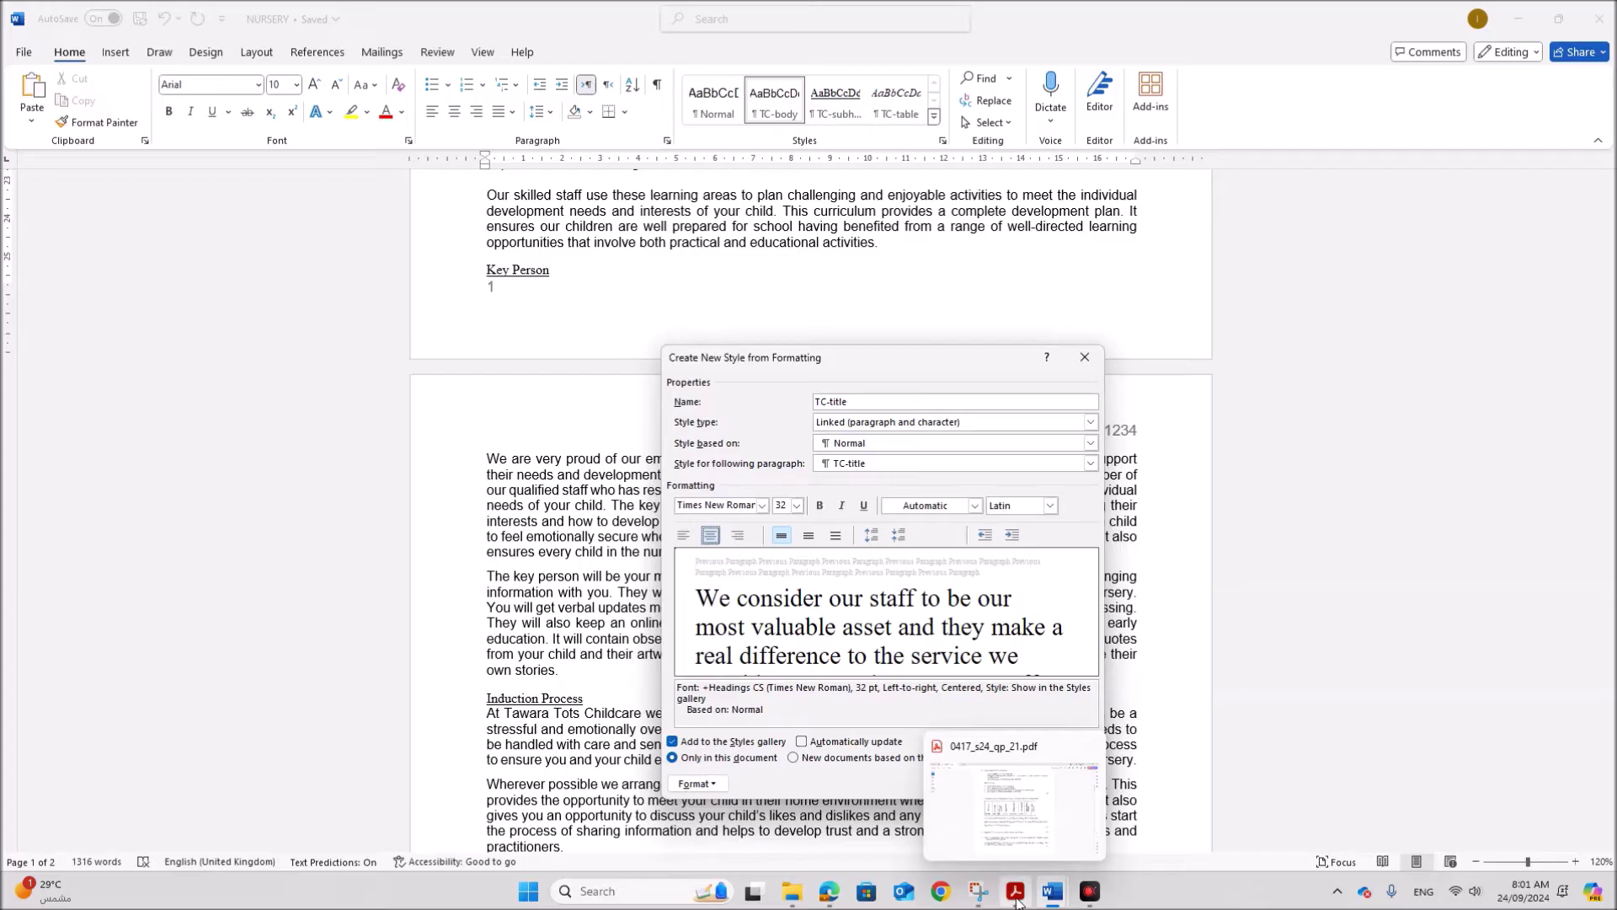
left_click(1016, 900)
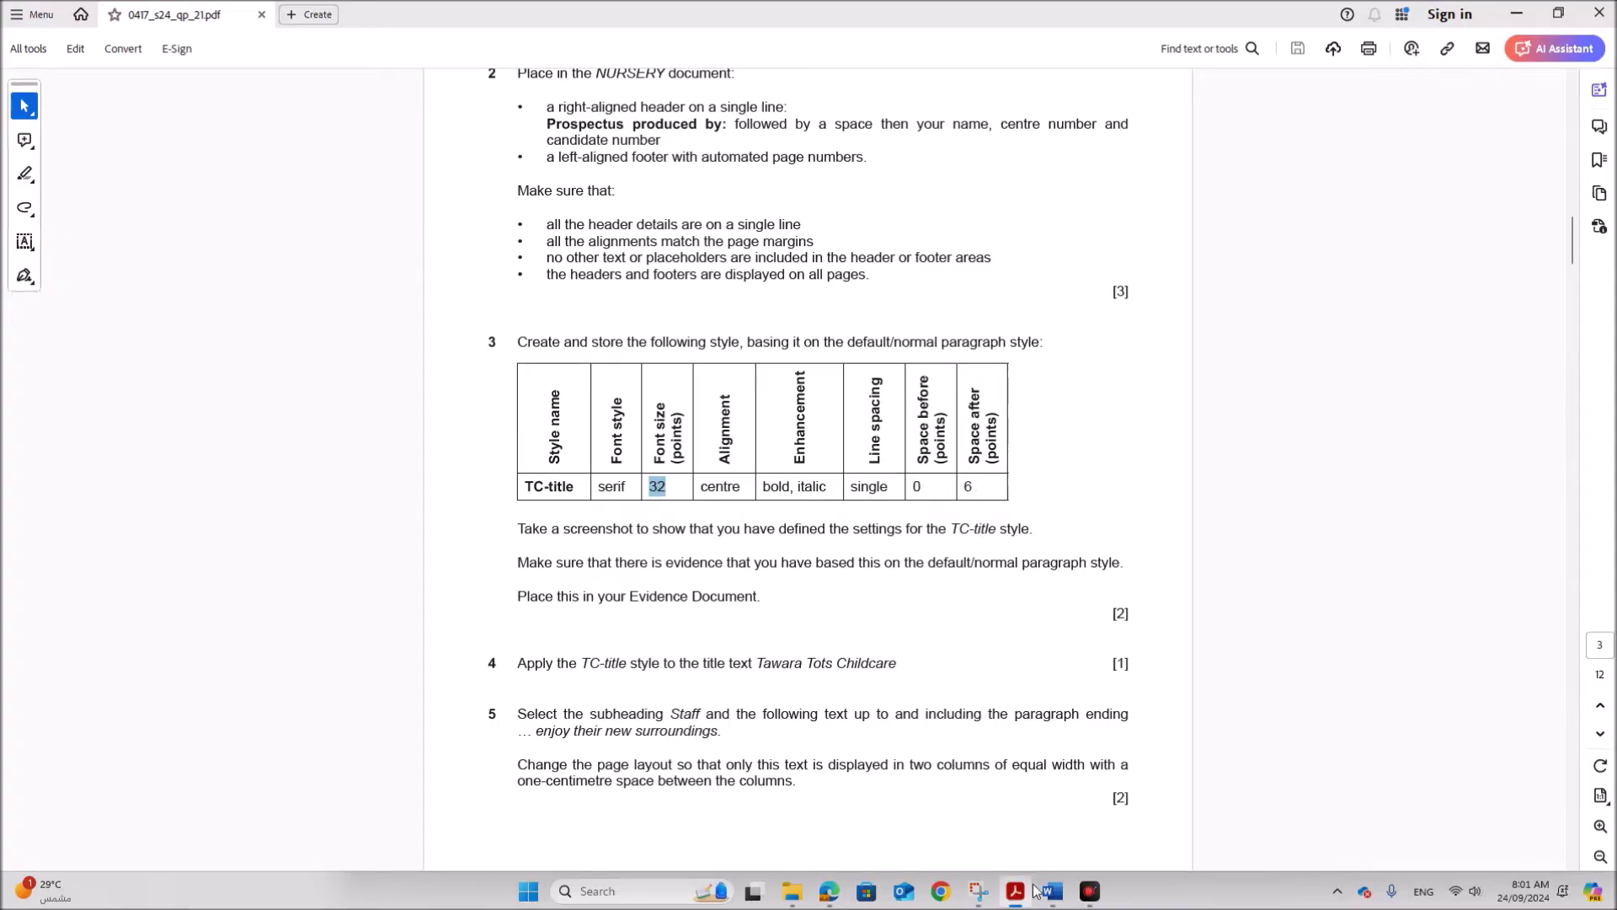
mouse_move(1036, 891)
left_click(981, 834)
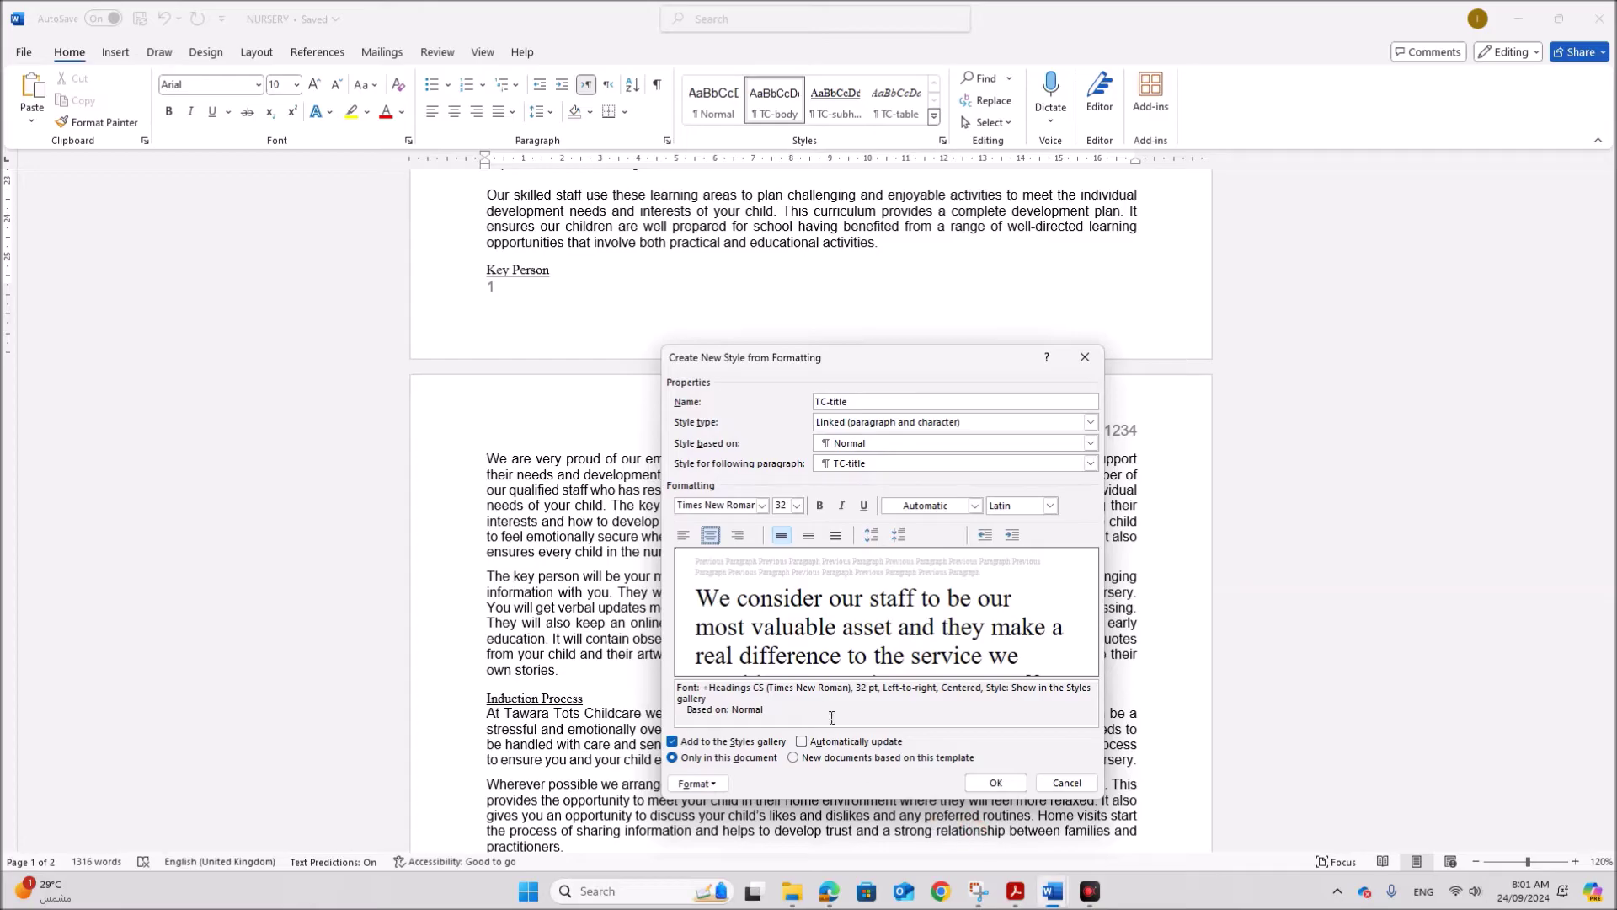
left_click(819, 505)
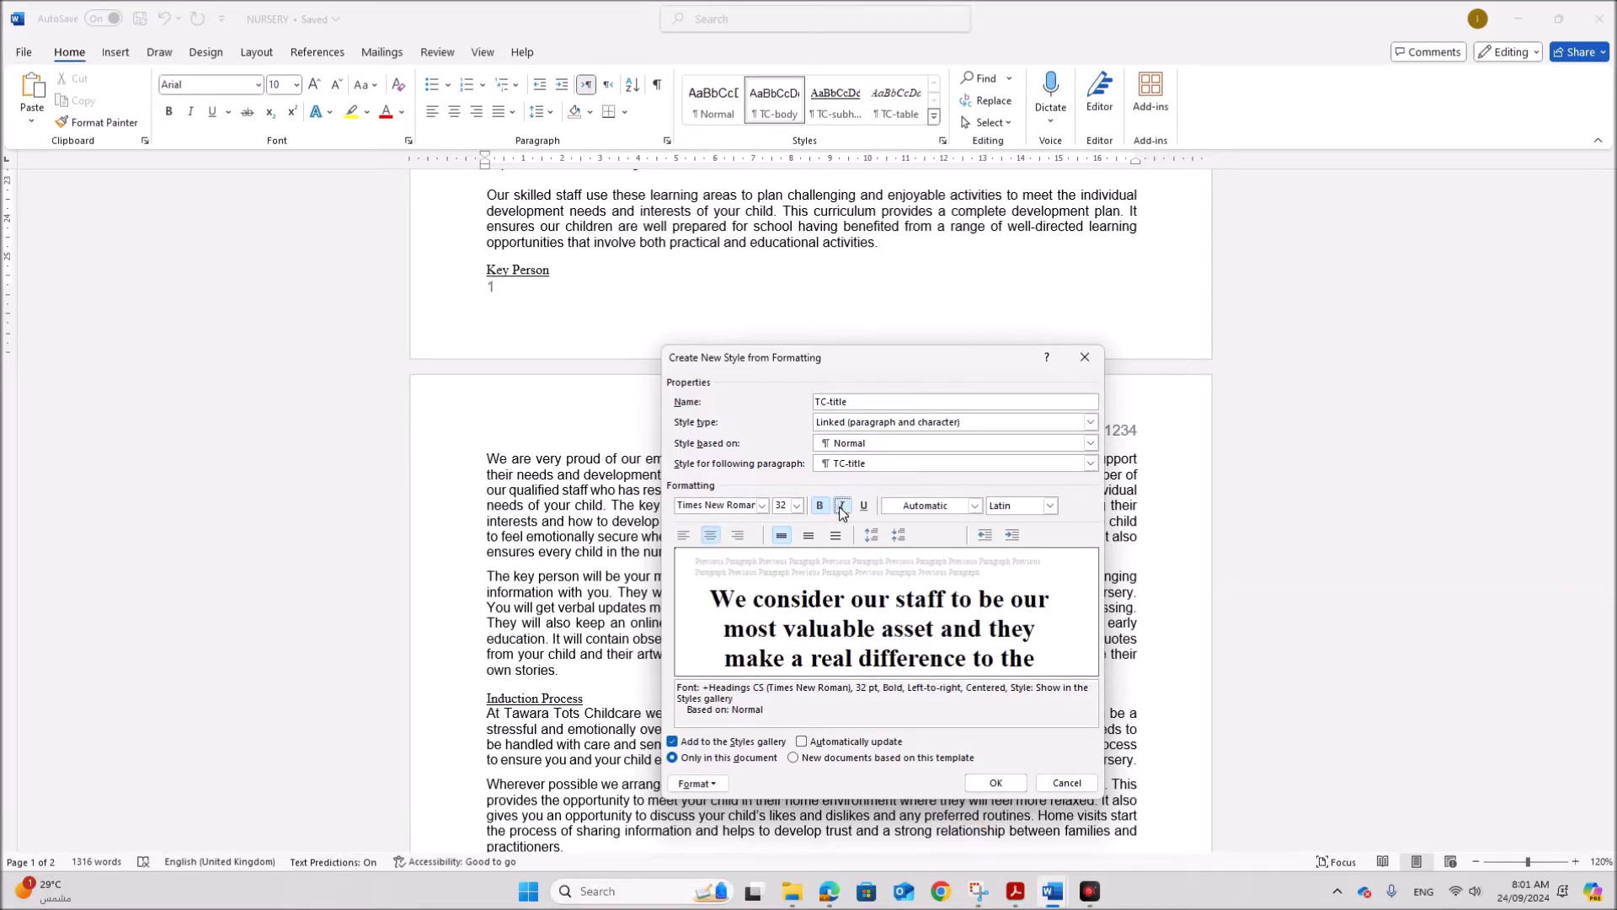
left_click(842, 507)
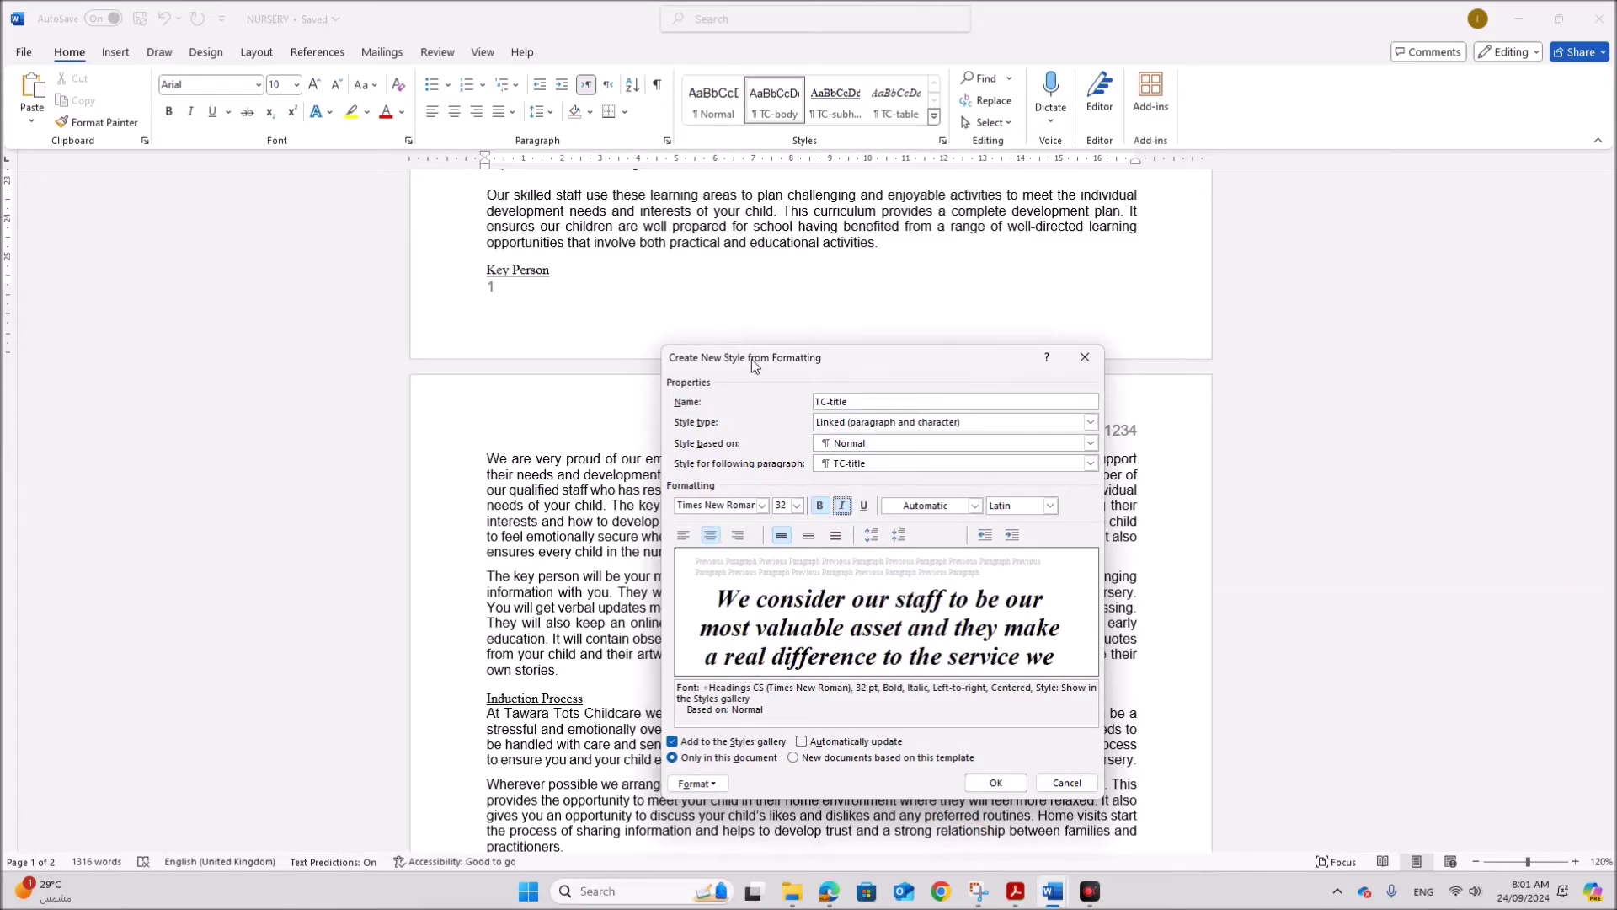
Open the TC-title style's paragraph settings beside the style dialog and set the spacing after to 6 pt
left_click_drag(751, 361, 571, 254)
left_click(517, 678)
left_click(541, 717)
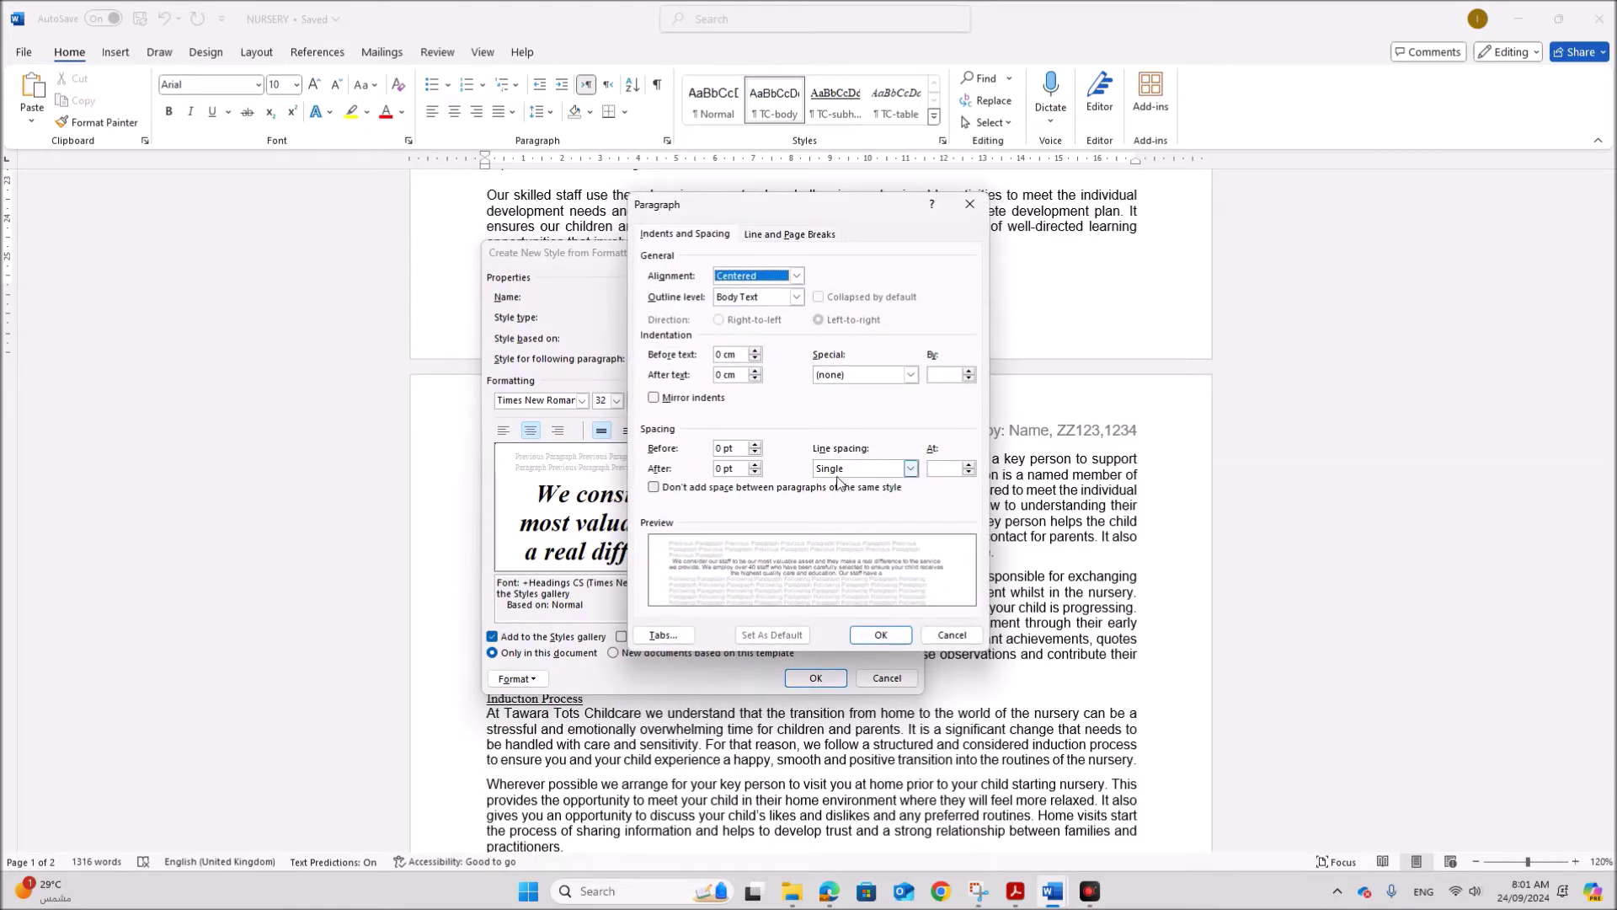
left_click_drag(832, 216, 1132, 264)
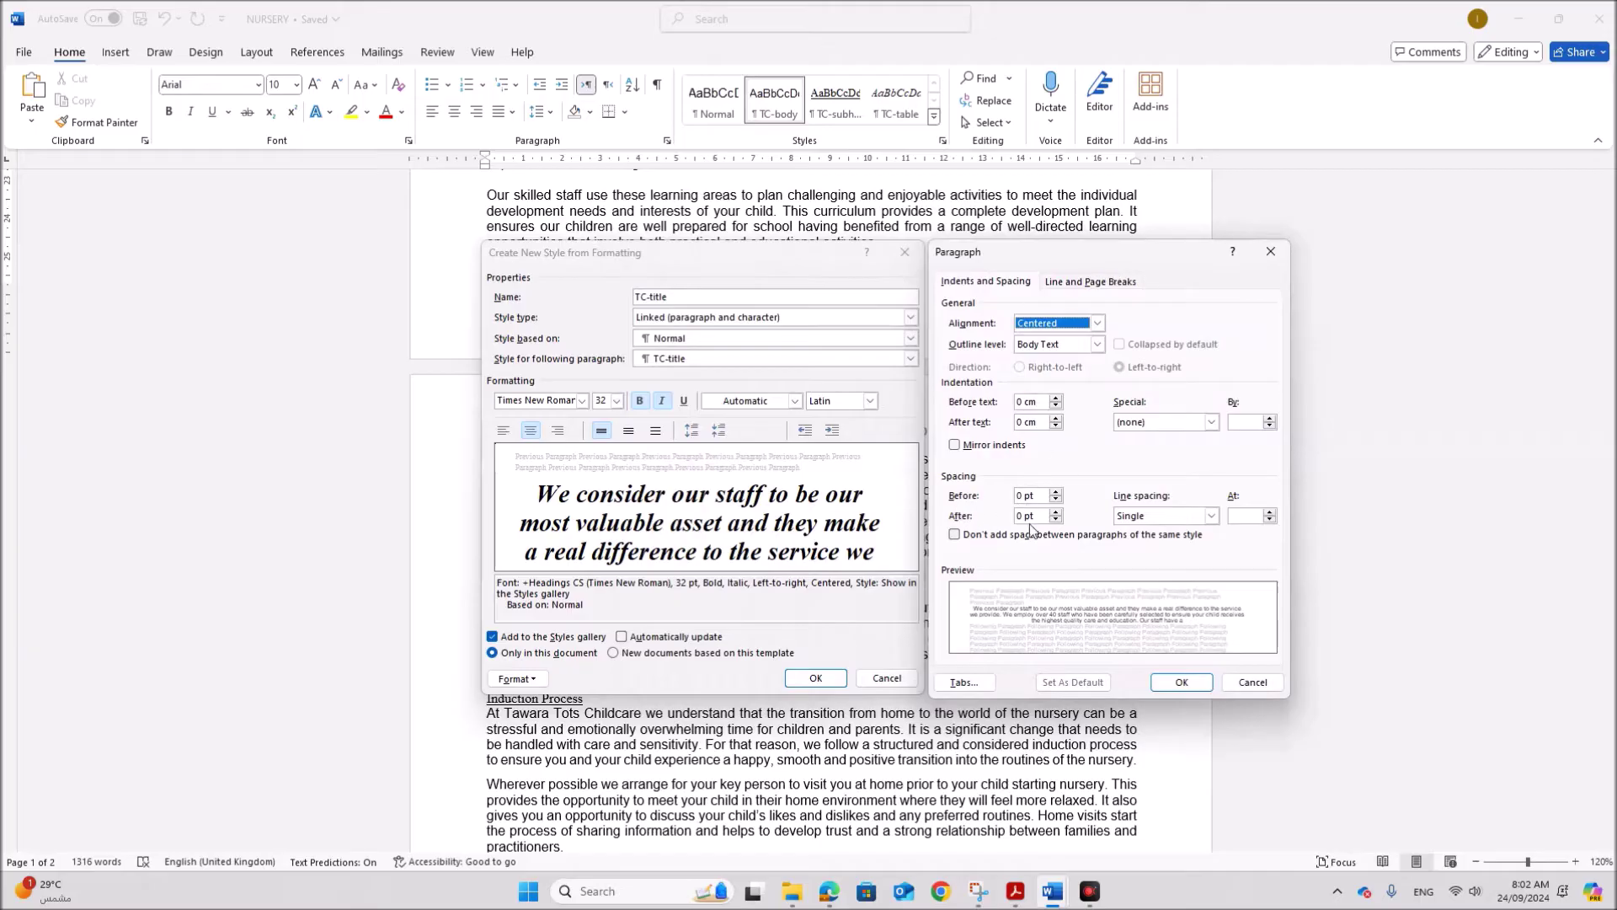
left_click_drag(1025, 521, 963, 520)
type("6")
Read the screenshot instruction for the TC-title style in the question paper in Acrobat, and return to the NURSERY document in Word
mouse_move(978, 892)
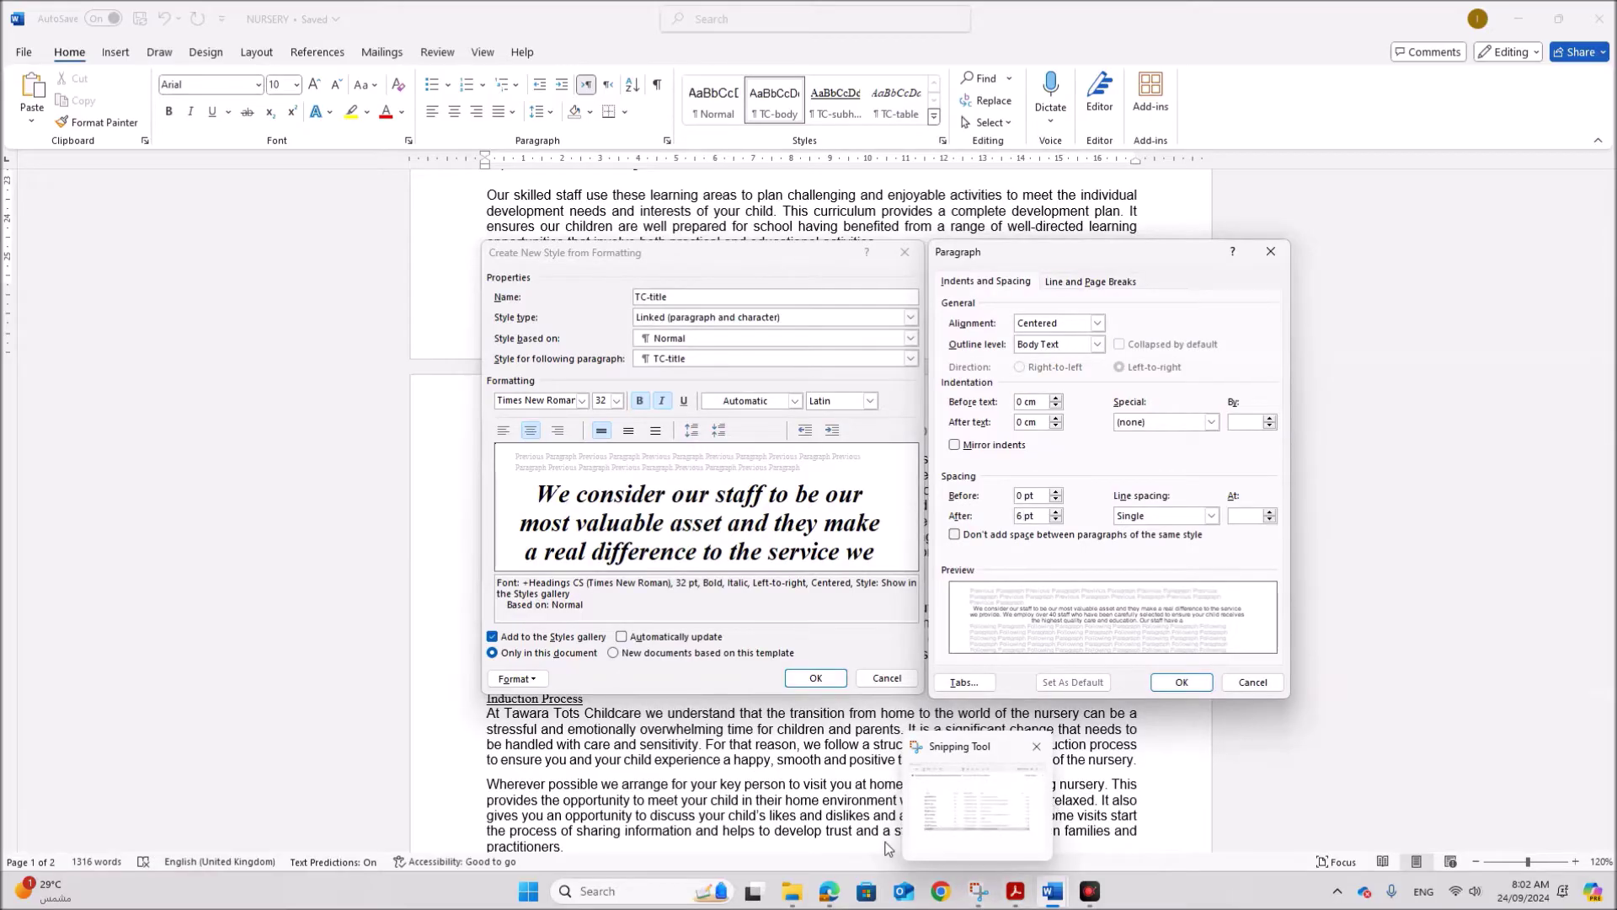
left_click(1015, 891)
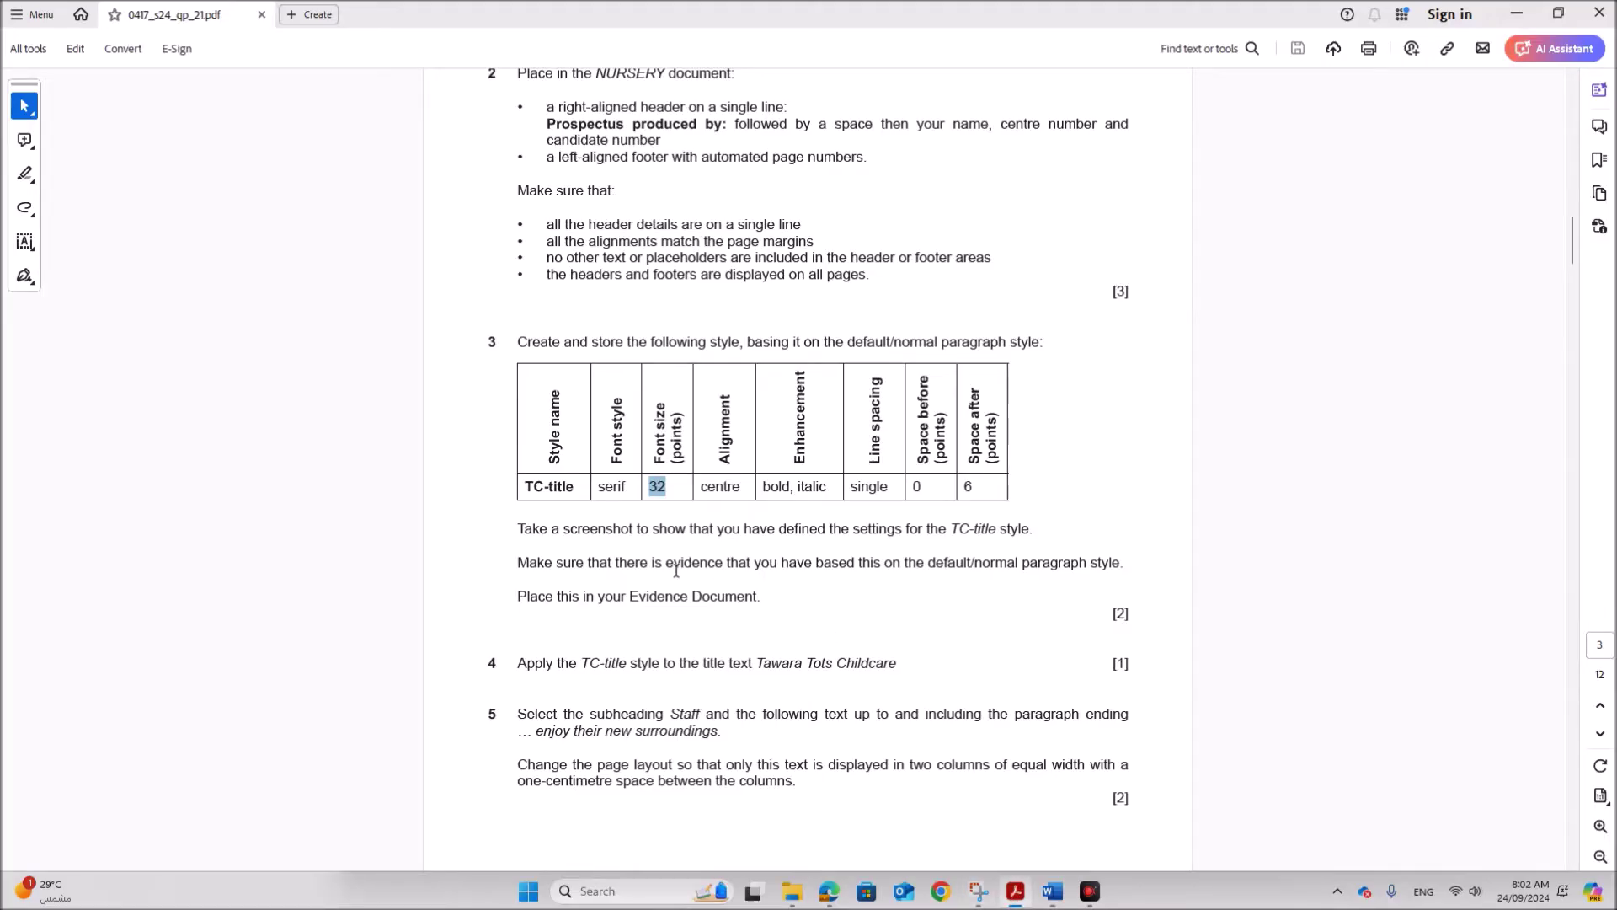
left_click_drag(519, 531, 1021, 534)
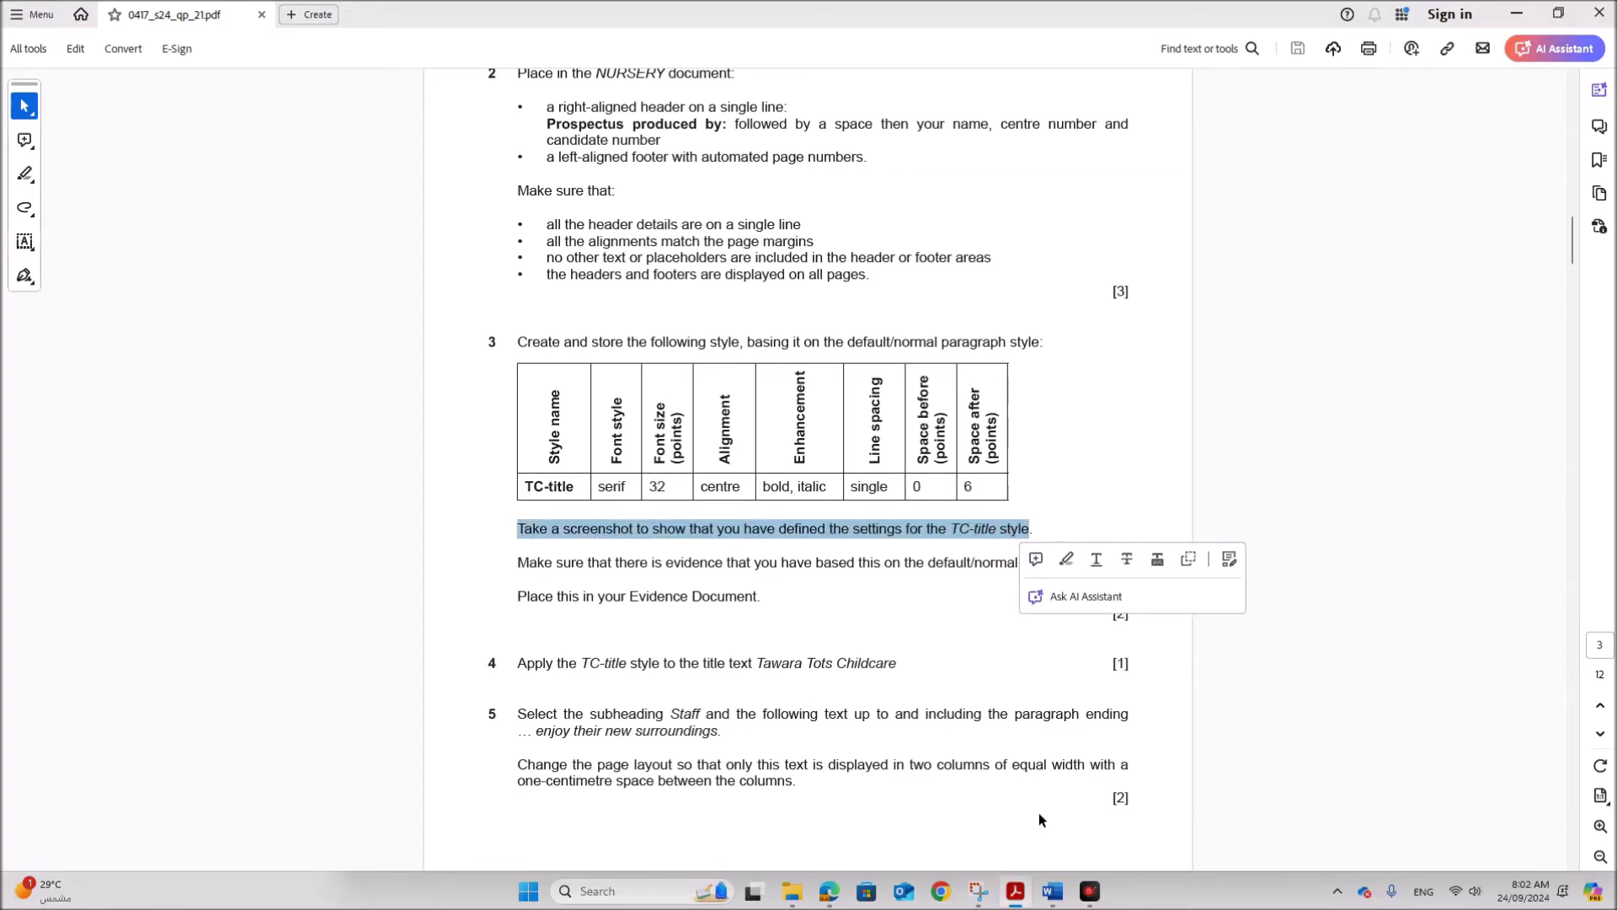
mouse_move(1037, 876)
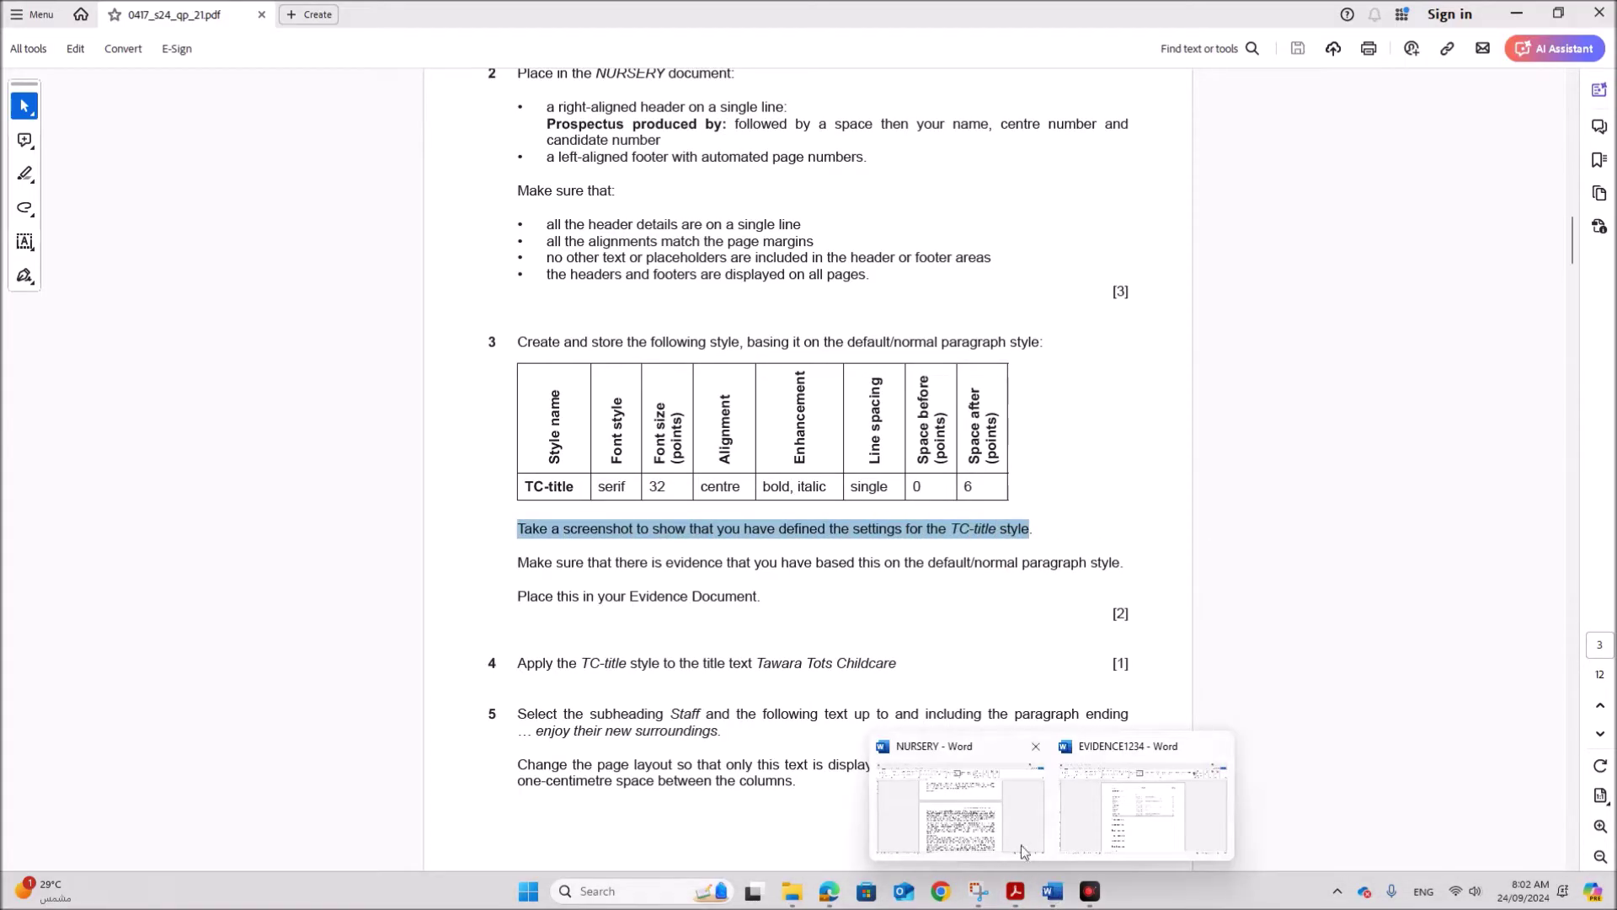
left_click(1021, 846)
Capture both the style and paragraph dialogs with Snipping Tool, and confirm the TC-title settings in Word
left_click(977, 891)
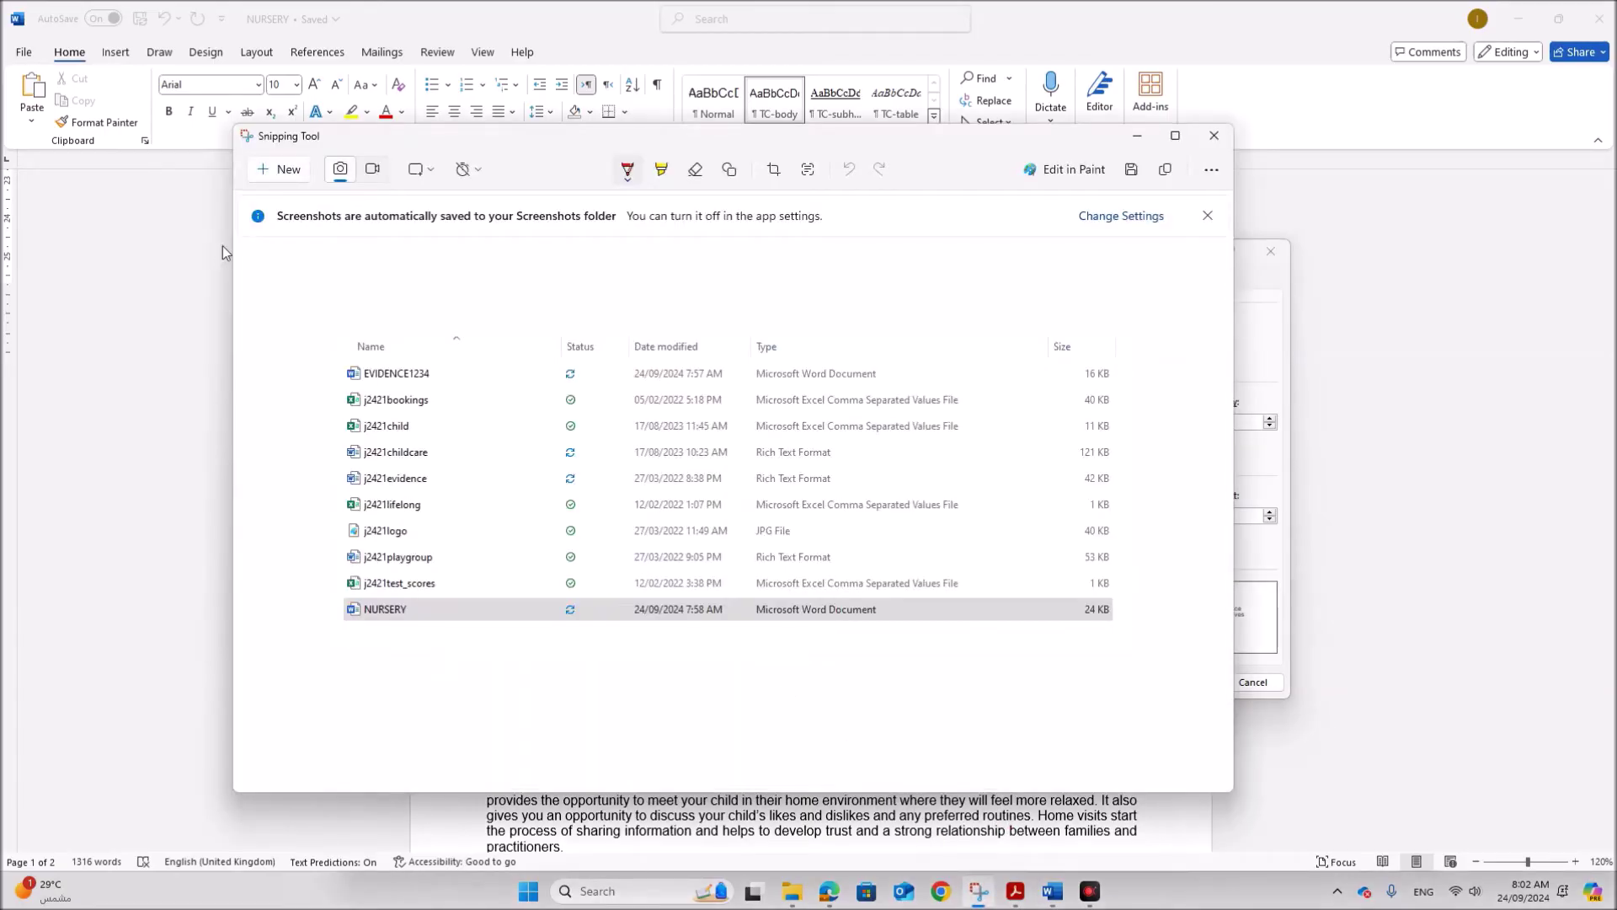
left_click(267, 170)
left_click_drag(477, 234, 1294, 696)
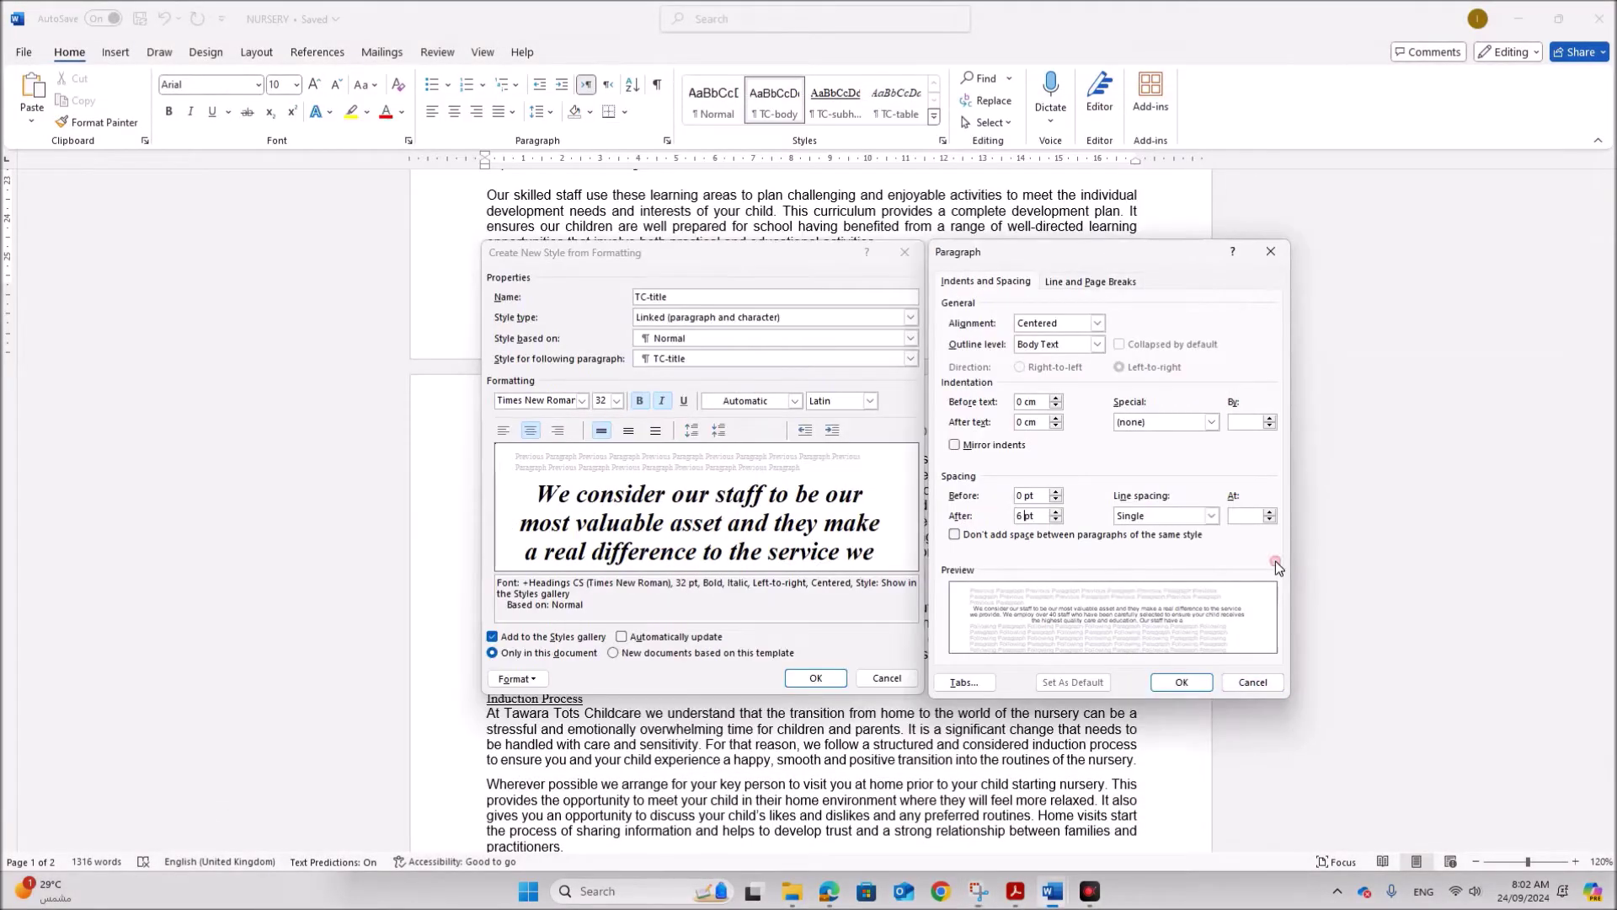
left_click(1276, 561)
left_click(1181, 684)
left_click(830, 678)
Apply the Normal style to the first paragraph under the Staff subheading
scroll(898, 650, "up", 7)
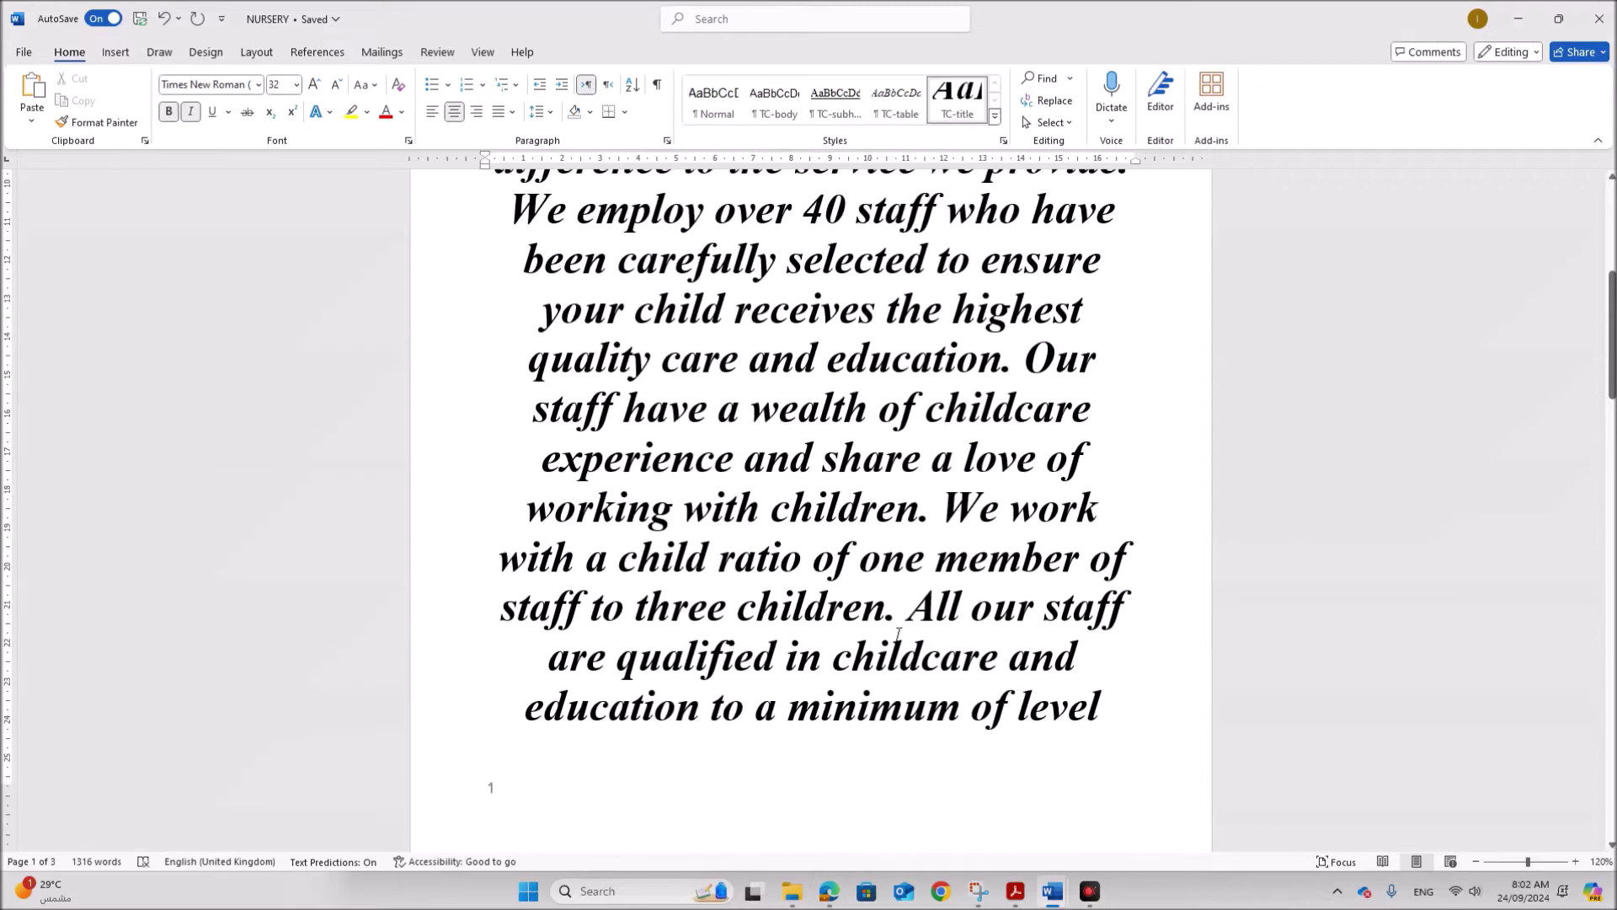
double_click(725, 573)
left_click(714, 600)
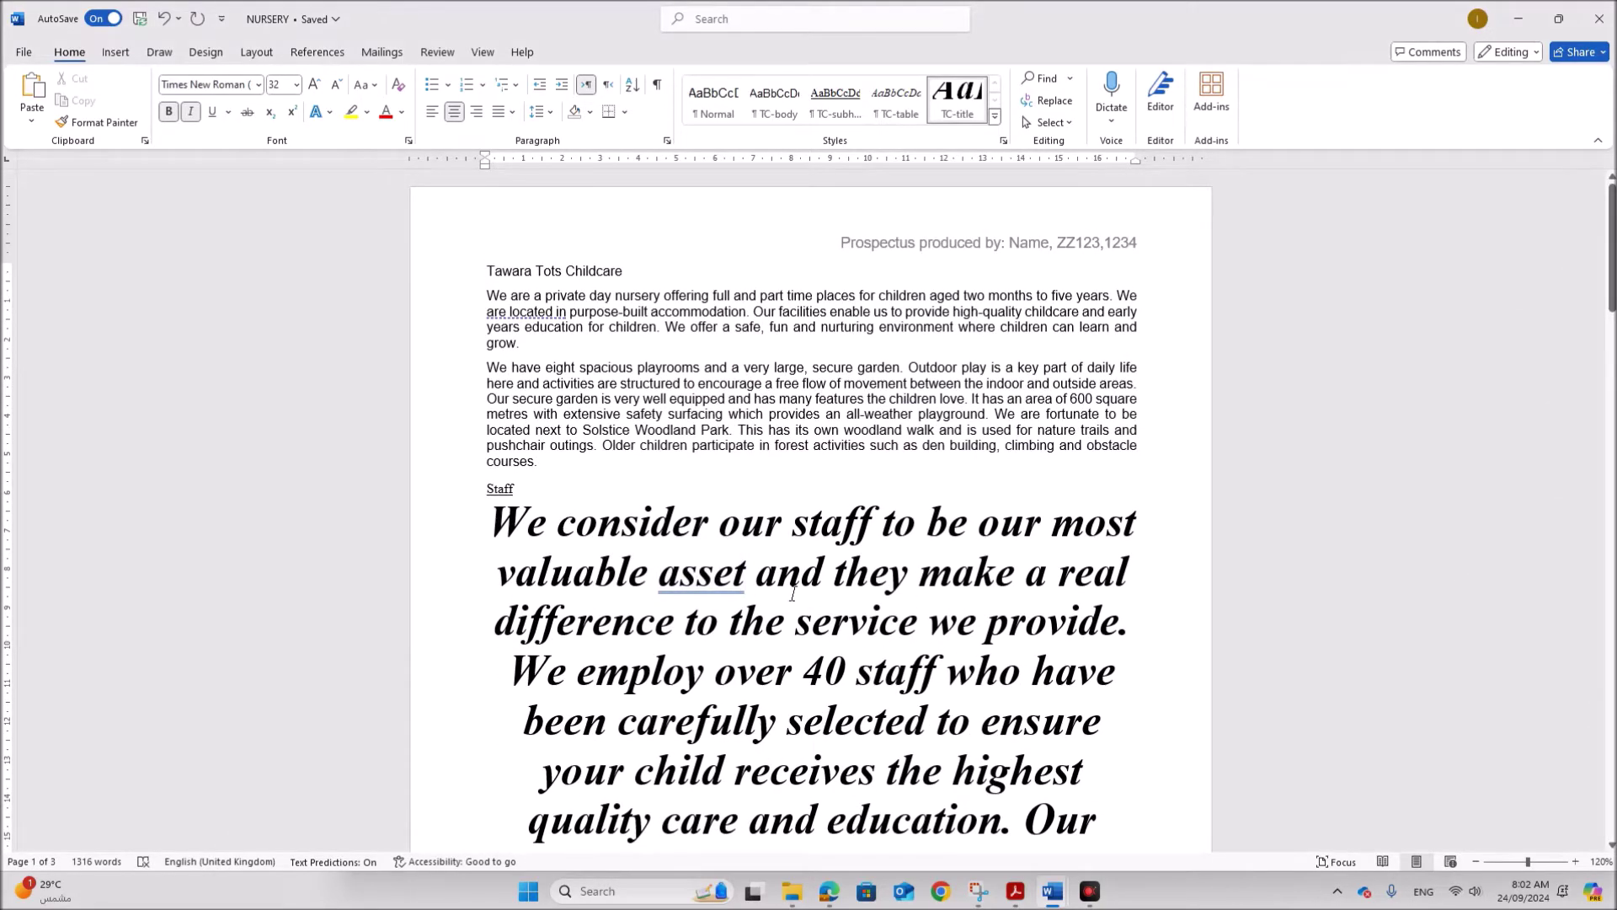
left_click(714, 100)
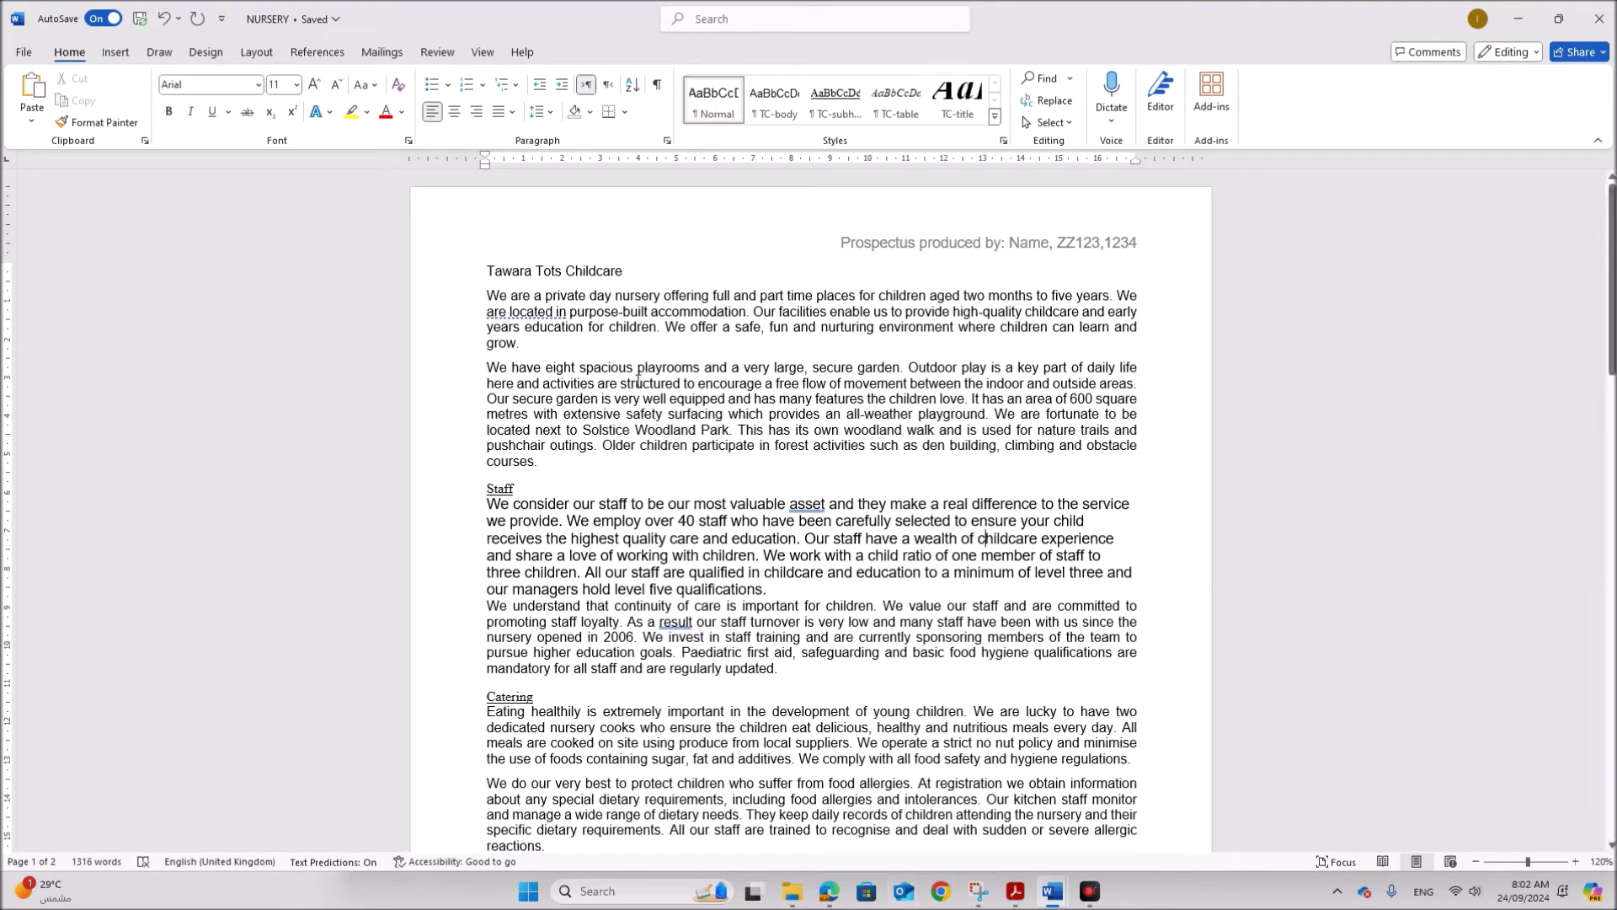
Apply the TC-body style to the first paragraph under the Staff subheading and check the text down to the Catering subheading
left_click_drag(638, 381, 776, 414)
left_click(697, 581)
left_click(774, 99)
key("Down")
key("Down")
key("Down")
key("Down")
key("Down")
key("Down")
key("Down")
key("Down")
Switch to the EVIDENCE1234 document and paste the TC-title style screenshot under the Step 3 evidence heading
mouse_move(1058, 887)
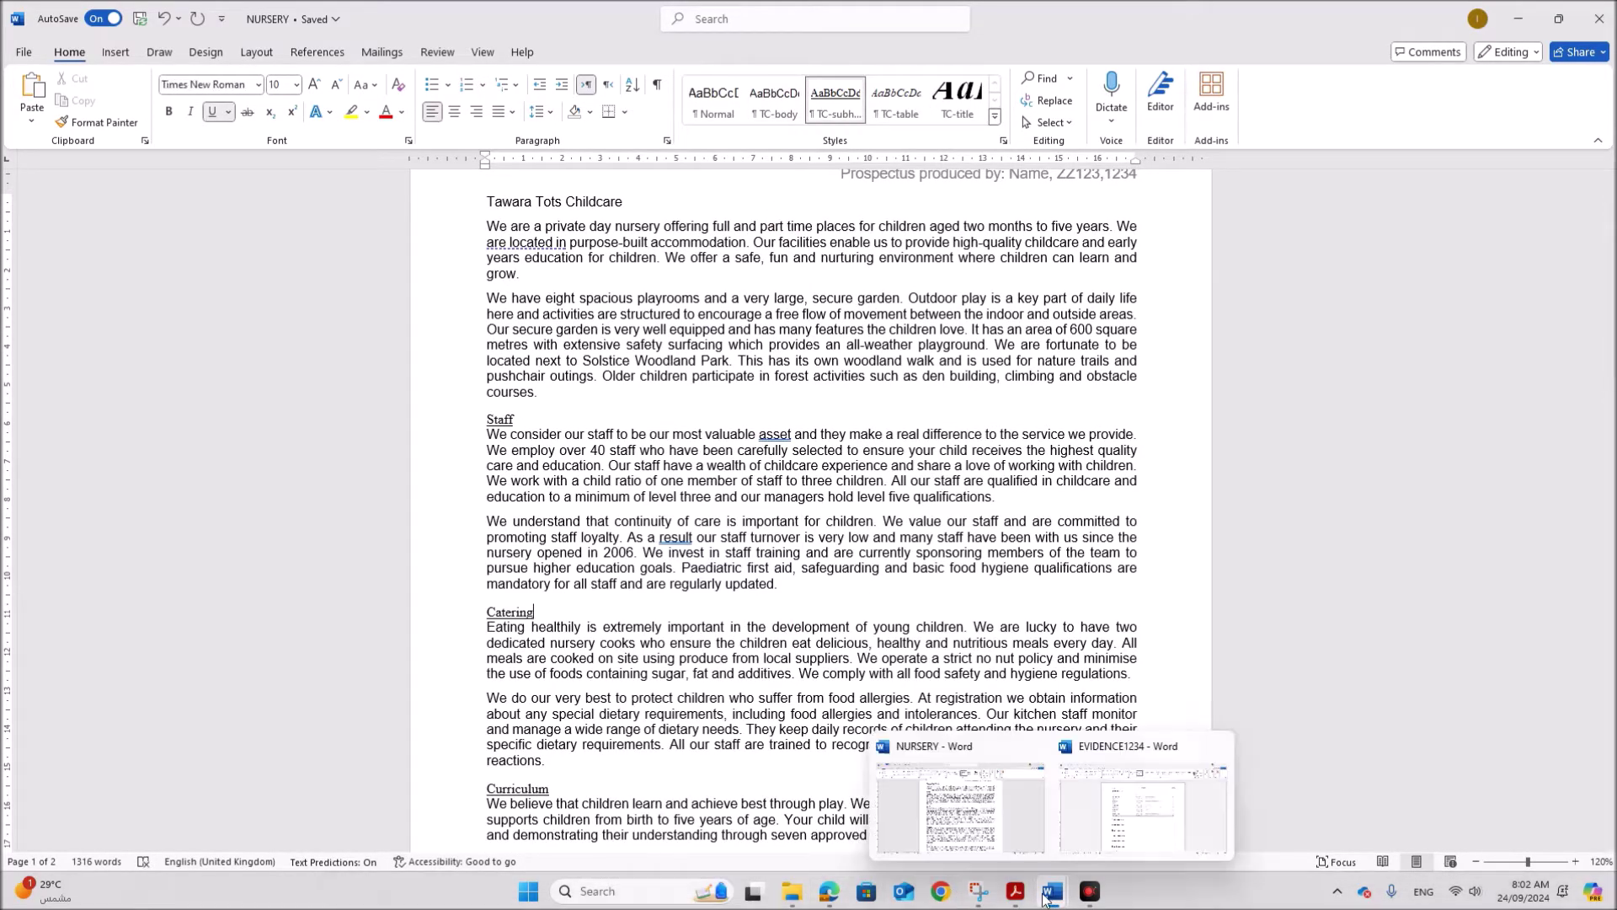
left_click(1099, 811)
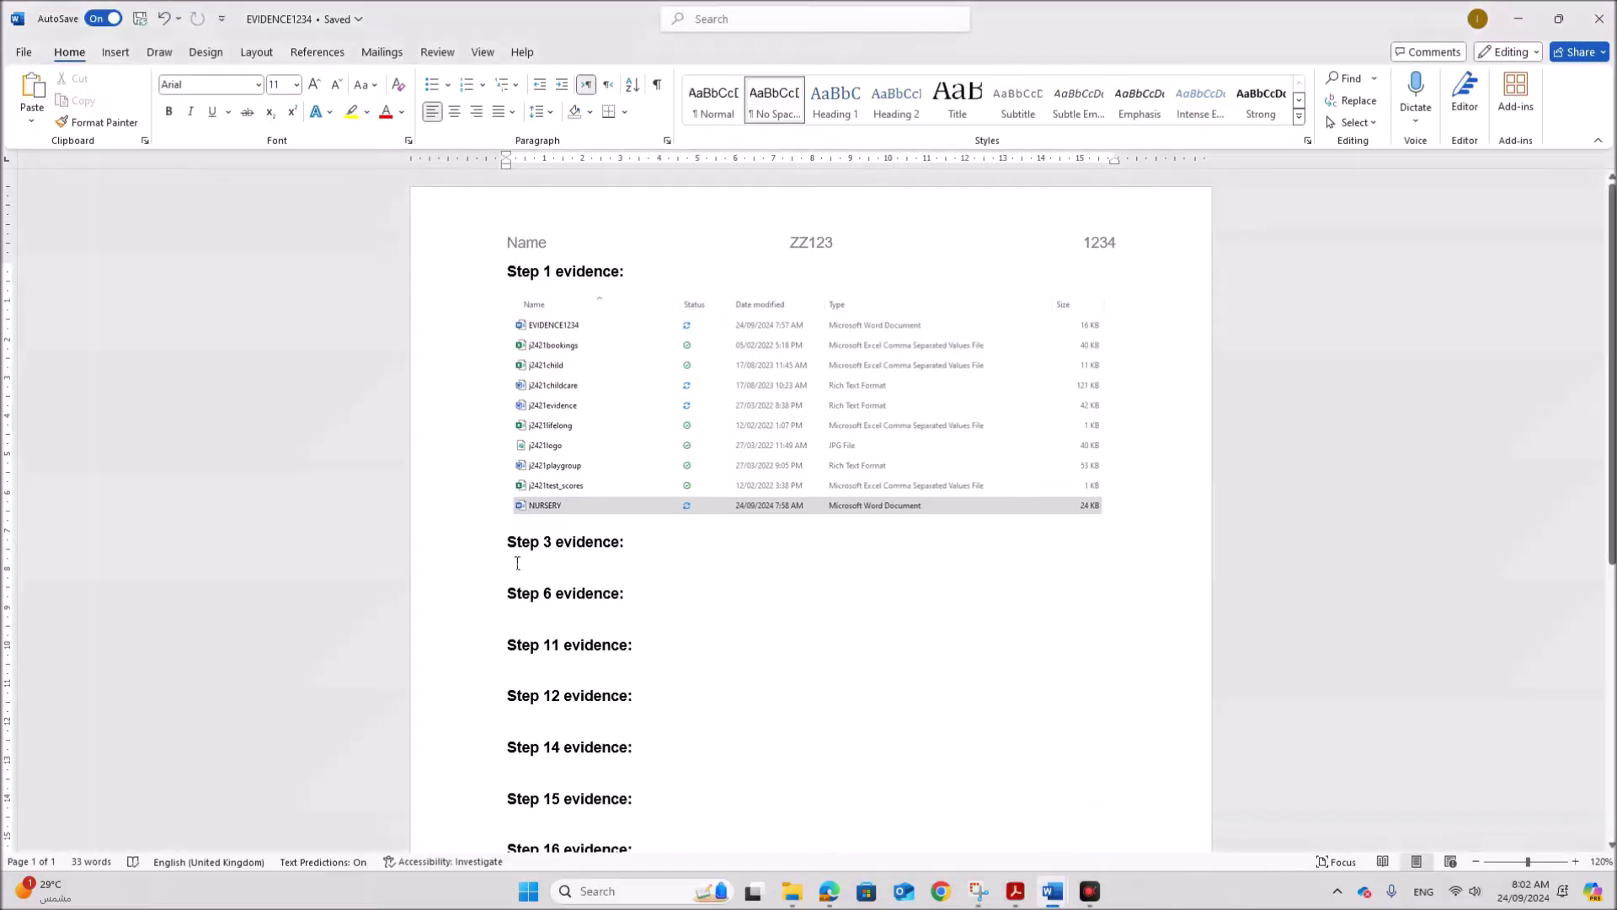
key("ctrl+v")
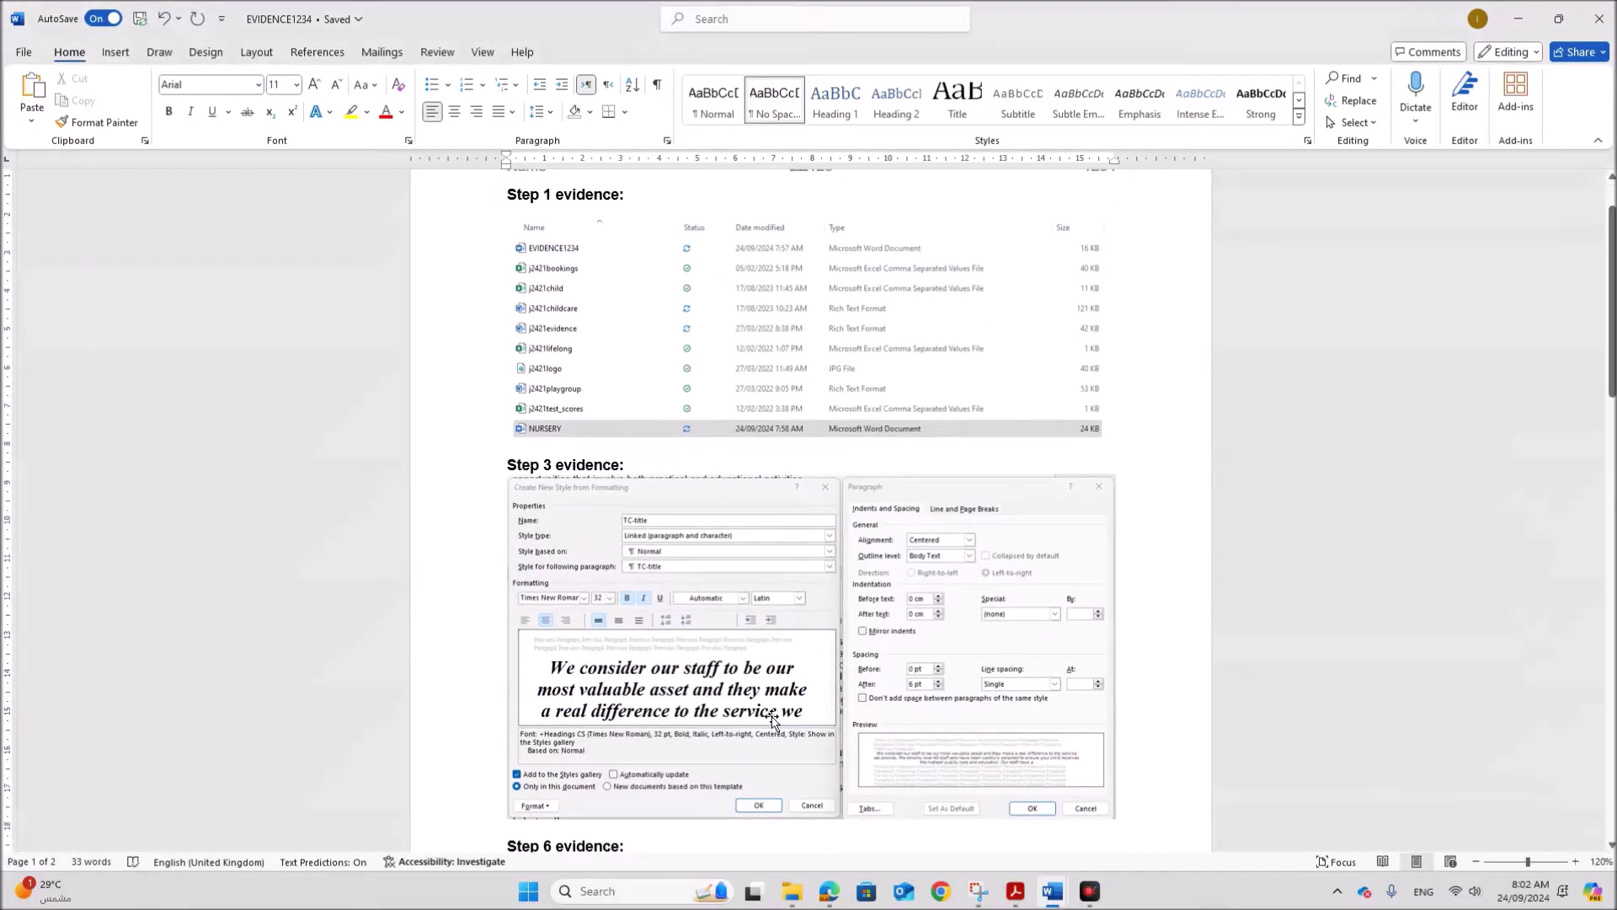
scroll(774, 721, "down", 3)
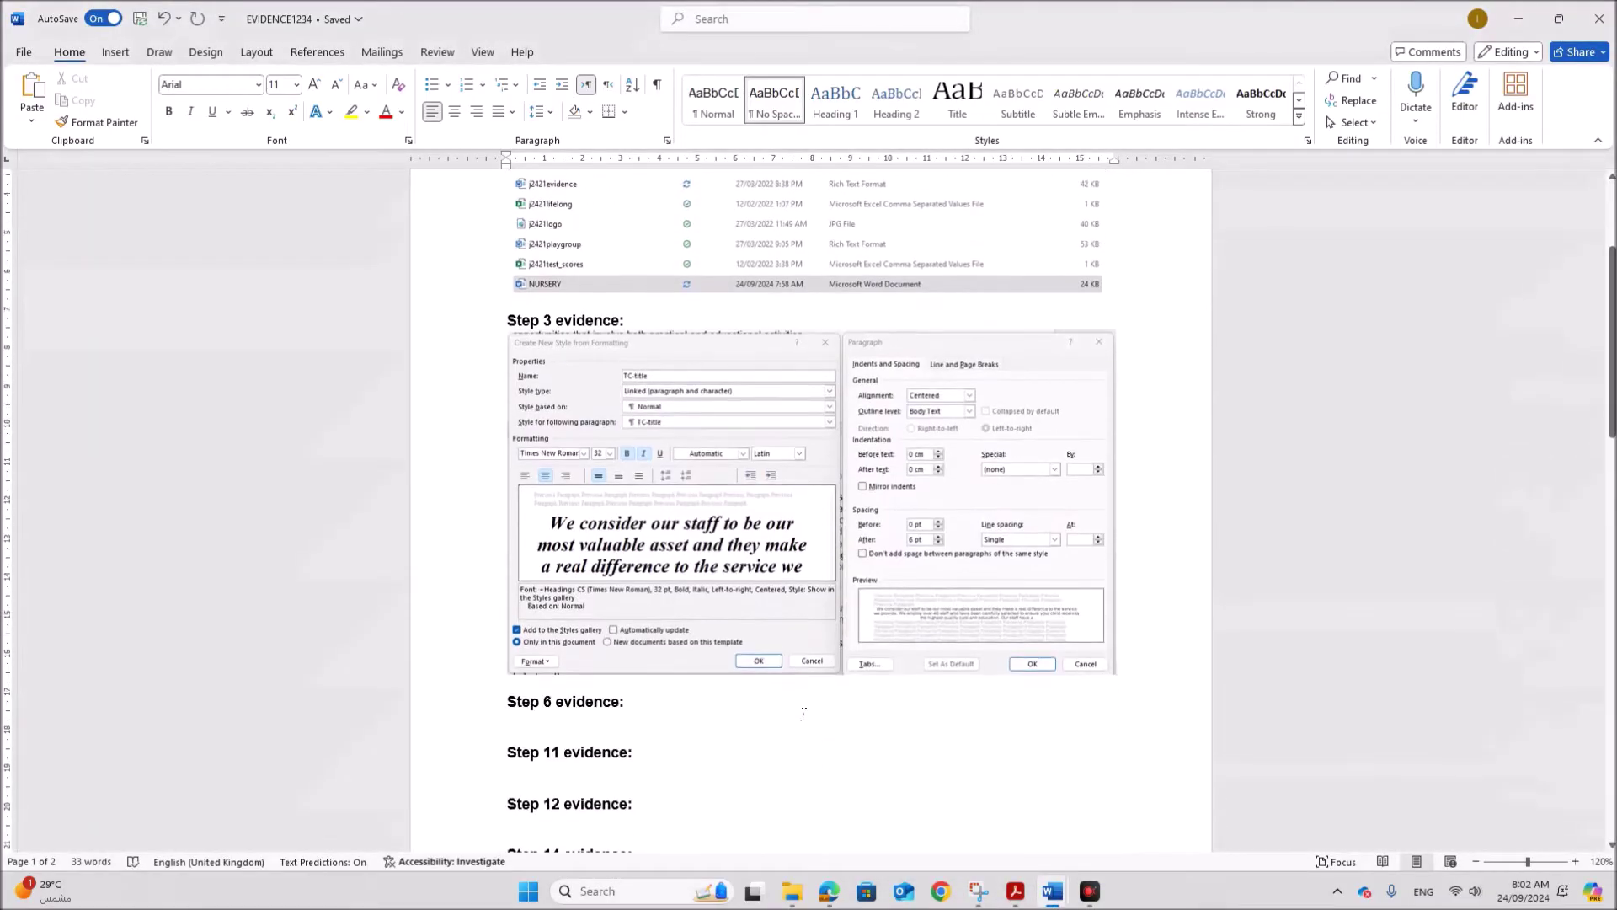
Switch to the question paper in Acrobat and read task 4 about applying the TC-title style to the title text
left_click(1013, 893)
scroll(741, 709, "down", 1)
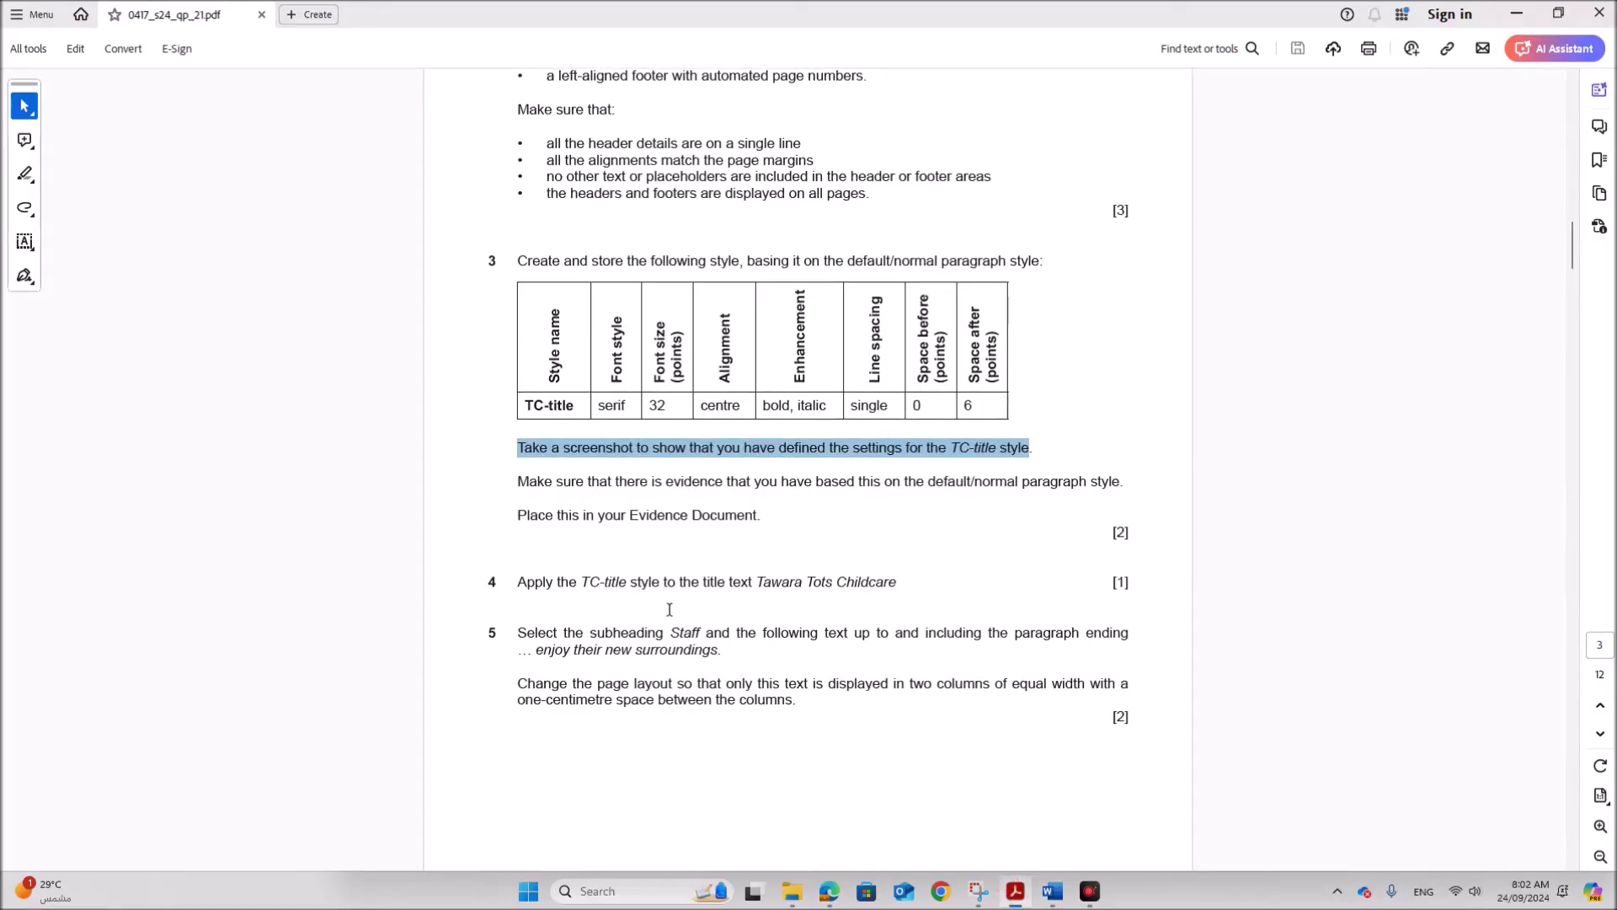
scroll(669, 609, "down", 1)
left_click(630, 543)
left_click_drag(581, 501, 890, 506)
left_click(871, 655)
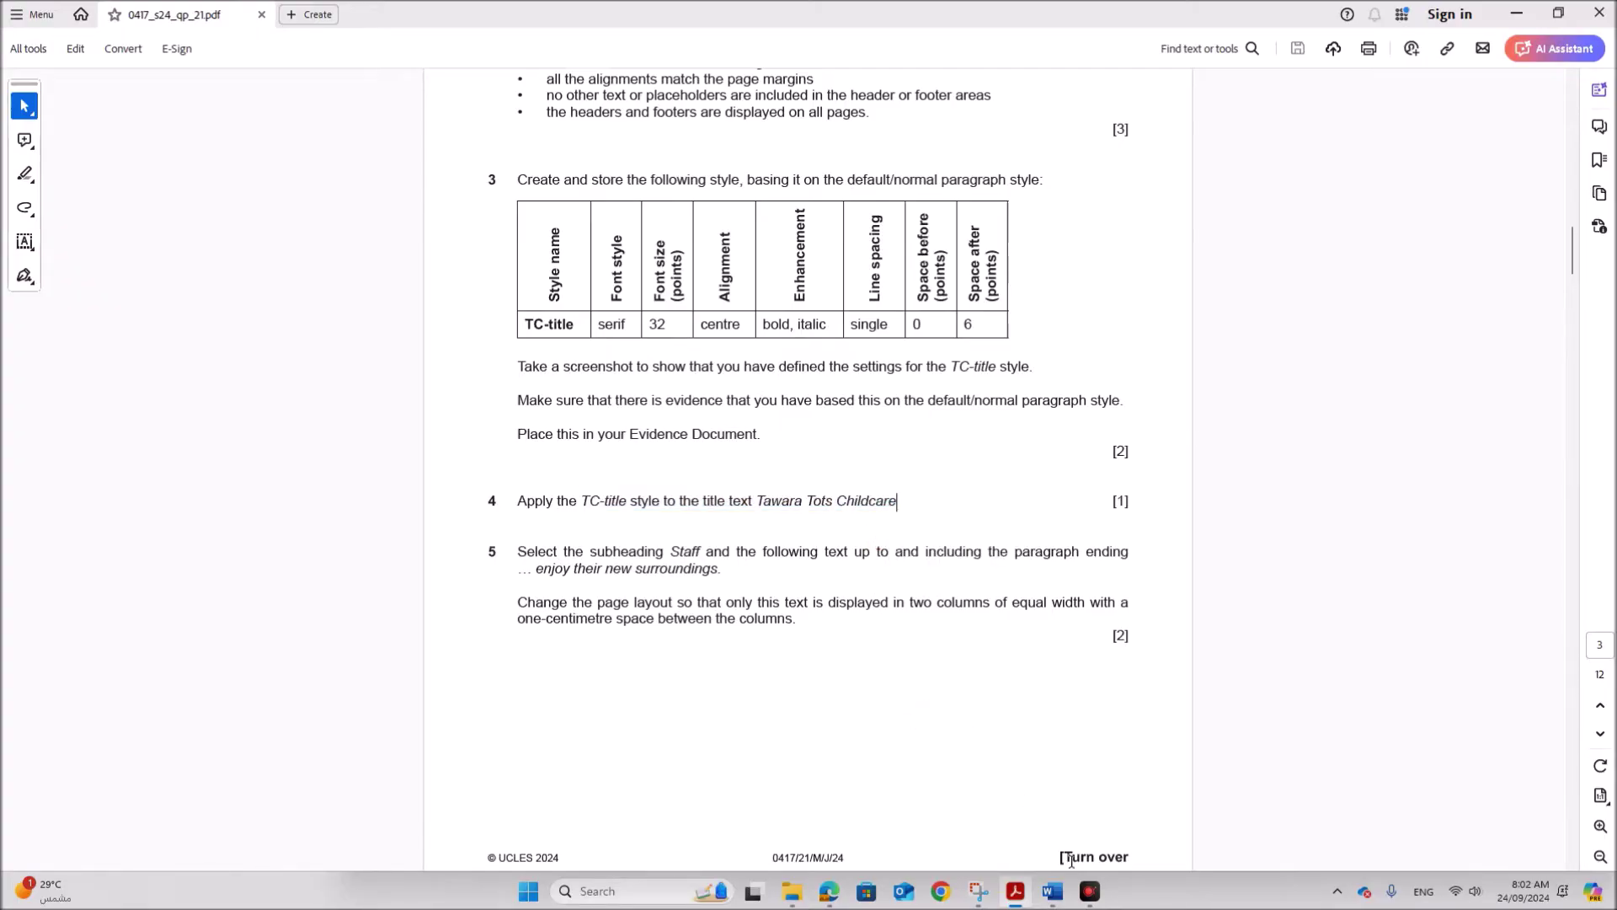
Return to the NURSERY document in Word and apply the TC-title style to the title "Tawara Tots Childcare"
mouse_move(1052, 886)
left_click(961, 809)
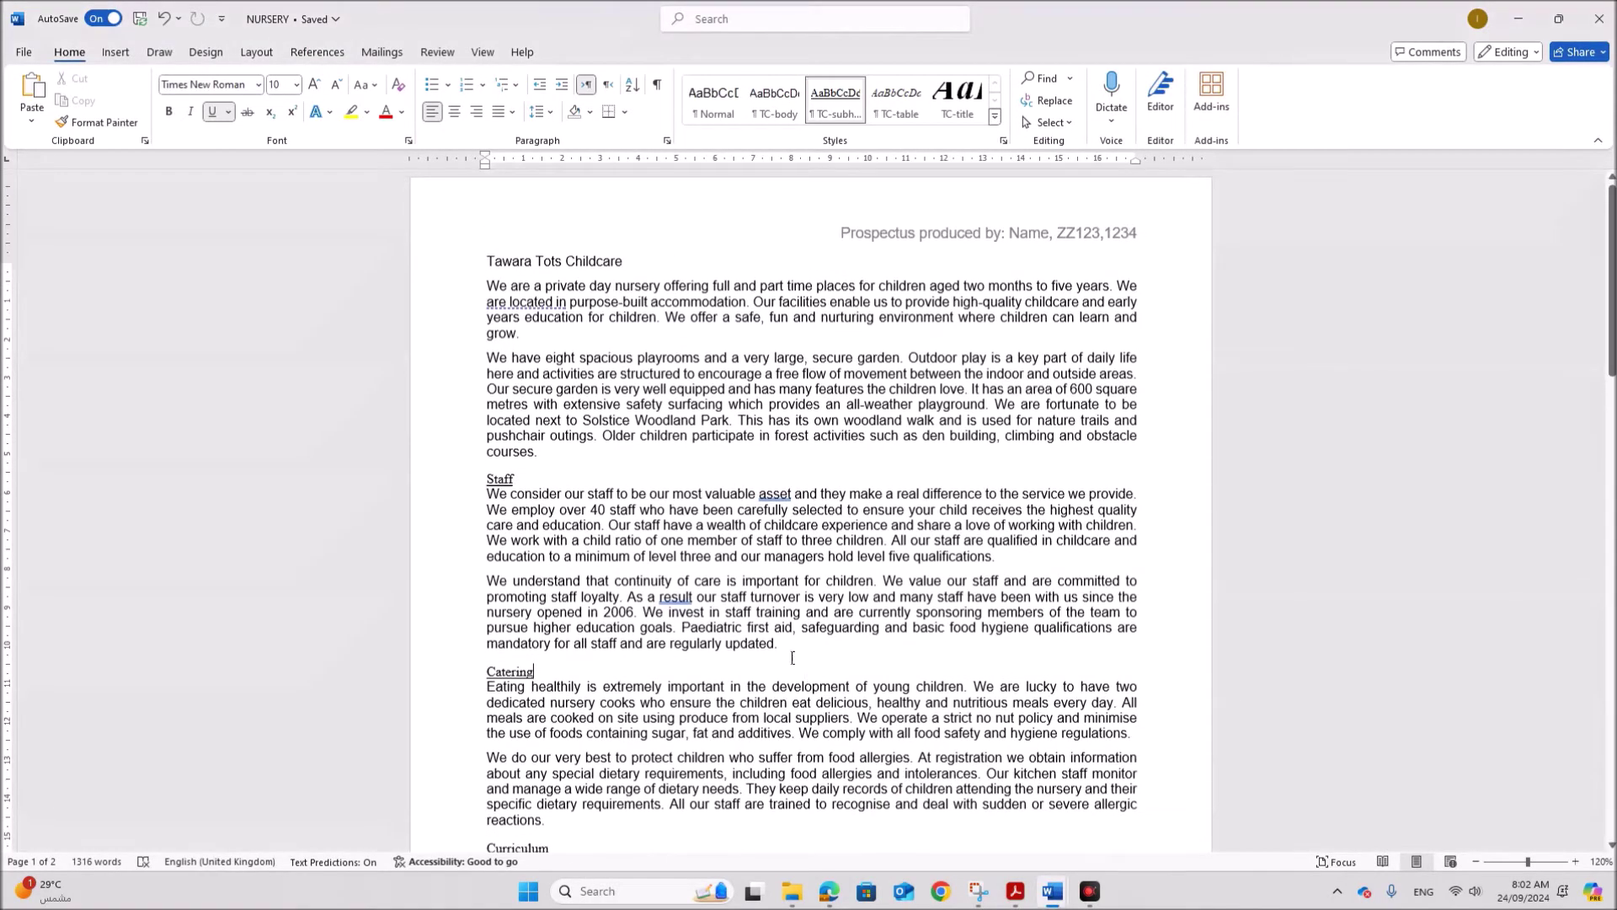
scroll(427, 310, "down", 1)
left_click(434, 278)
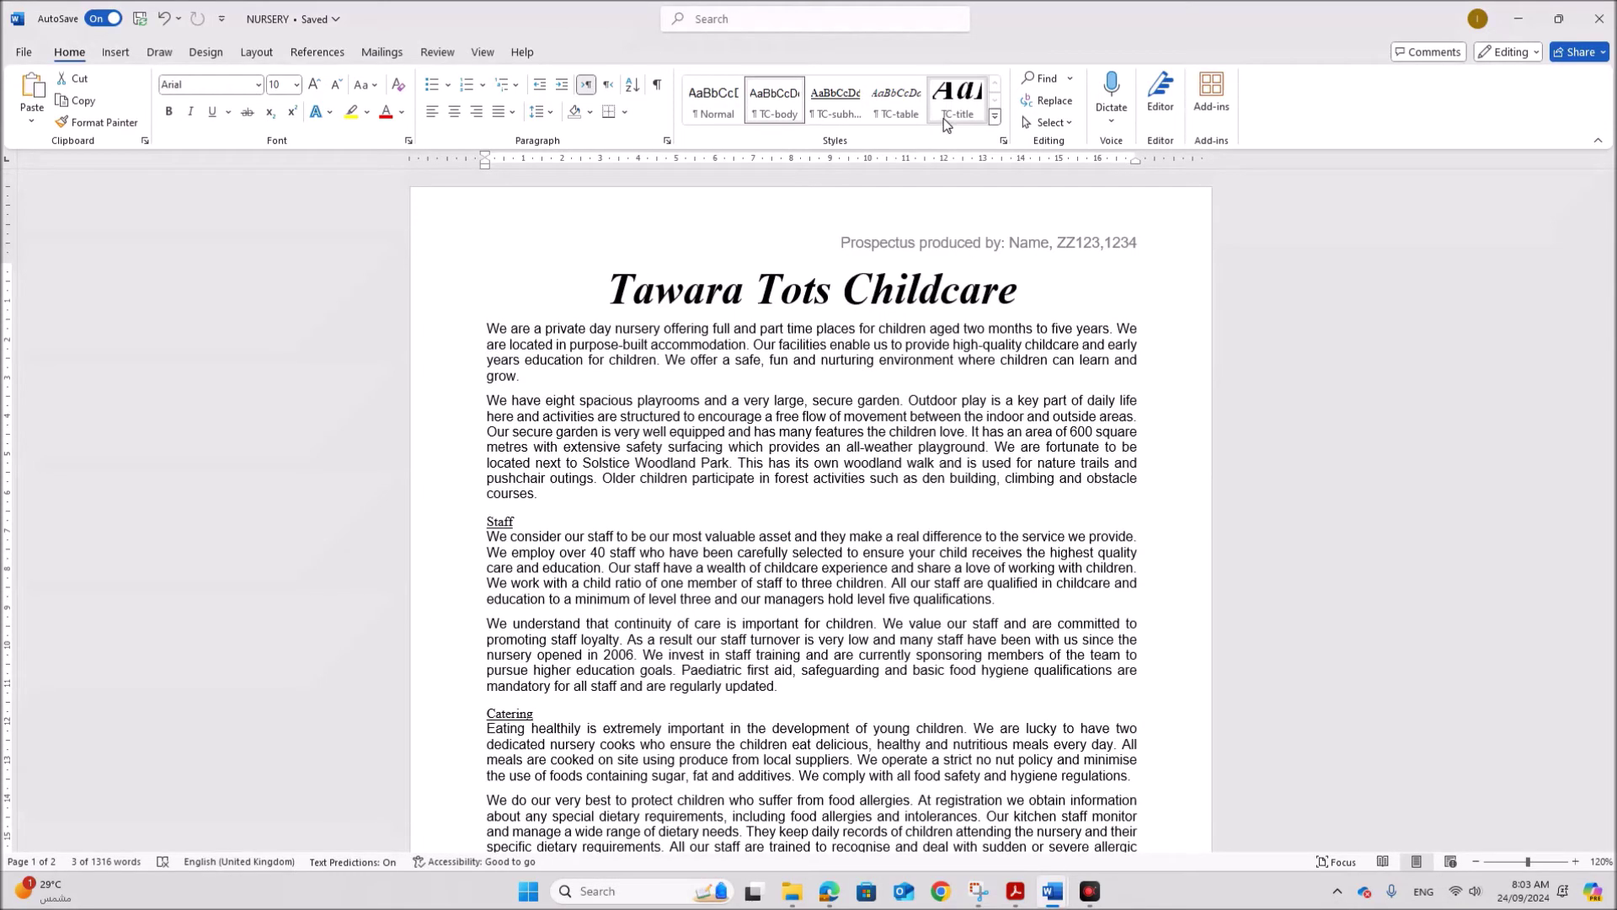
left_click(944, 118)
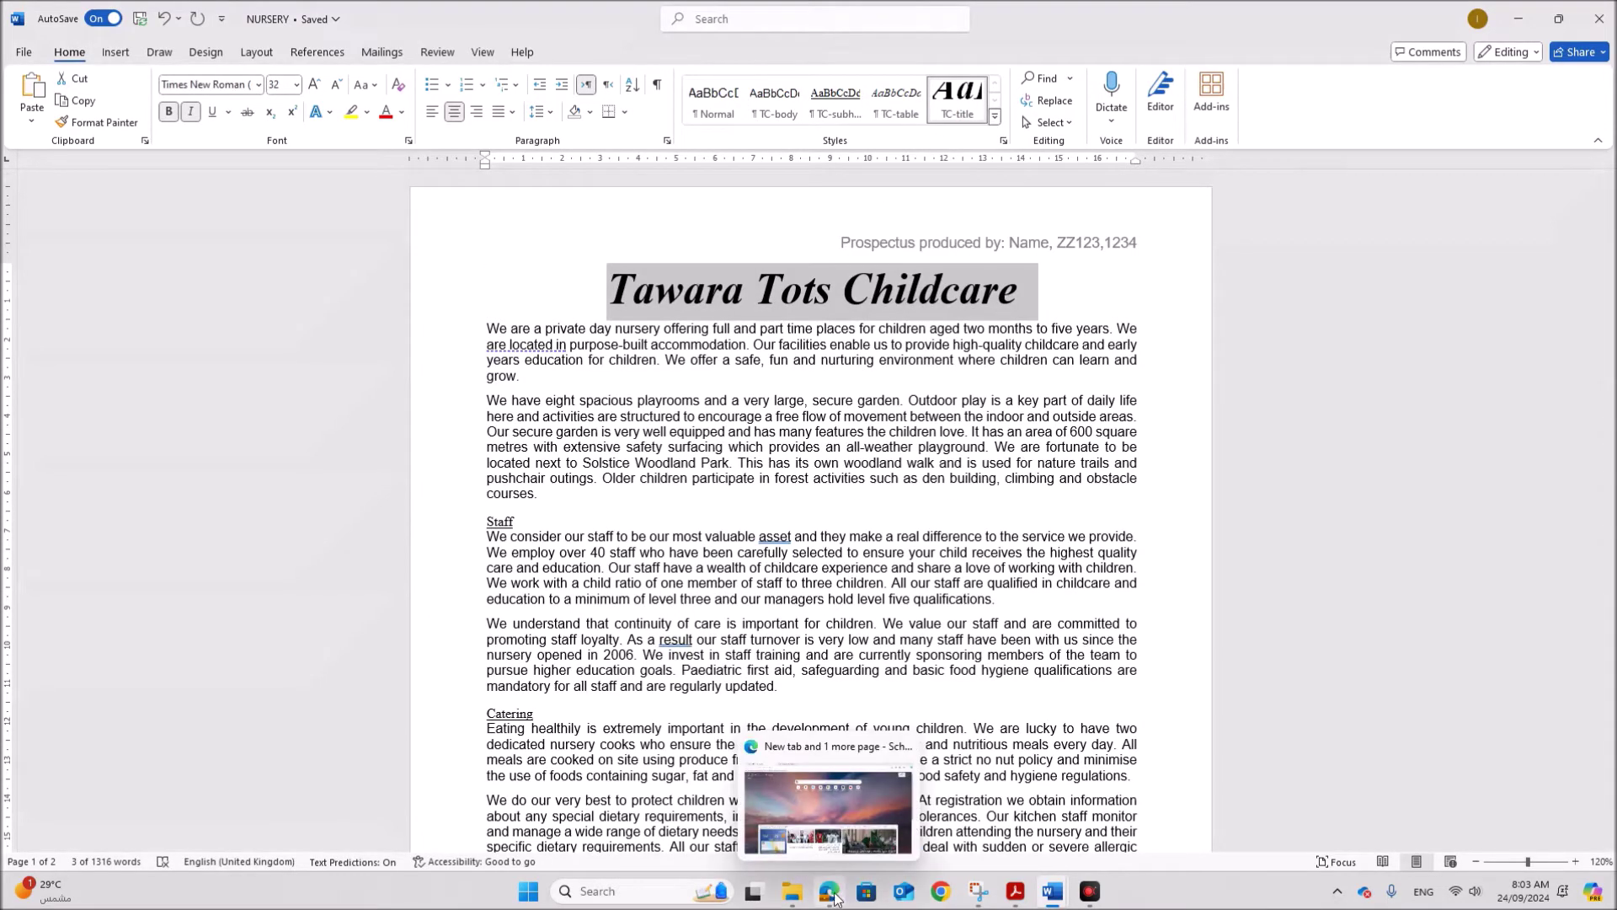
Check in the Acrobat question paper which text task 5 covers, and return to the NURSERY document in Word
left_click(1015, 891)
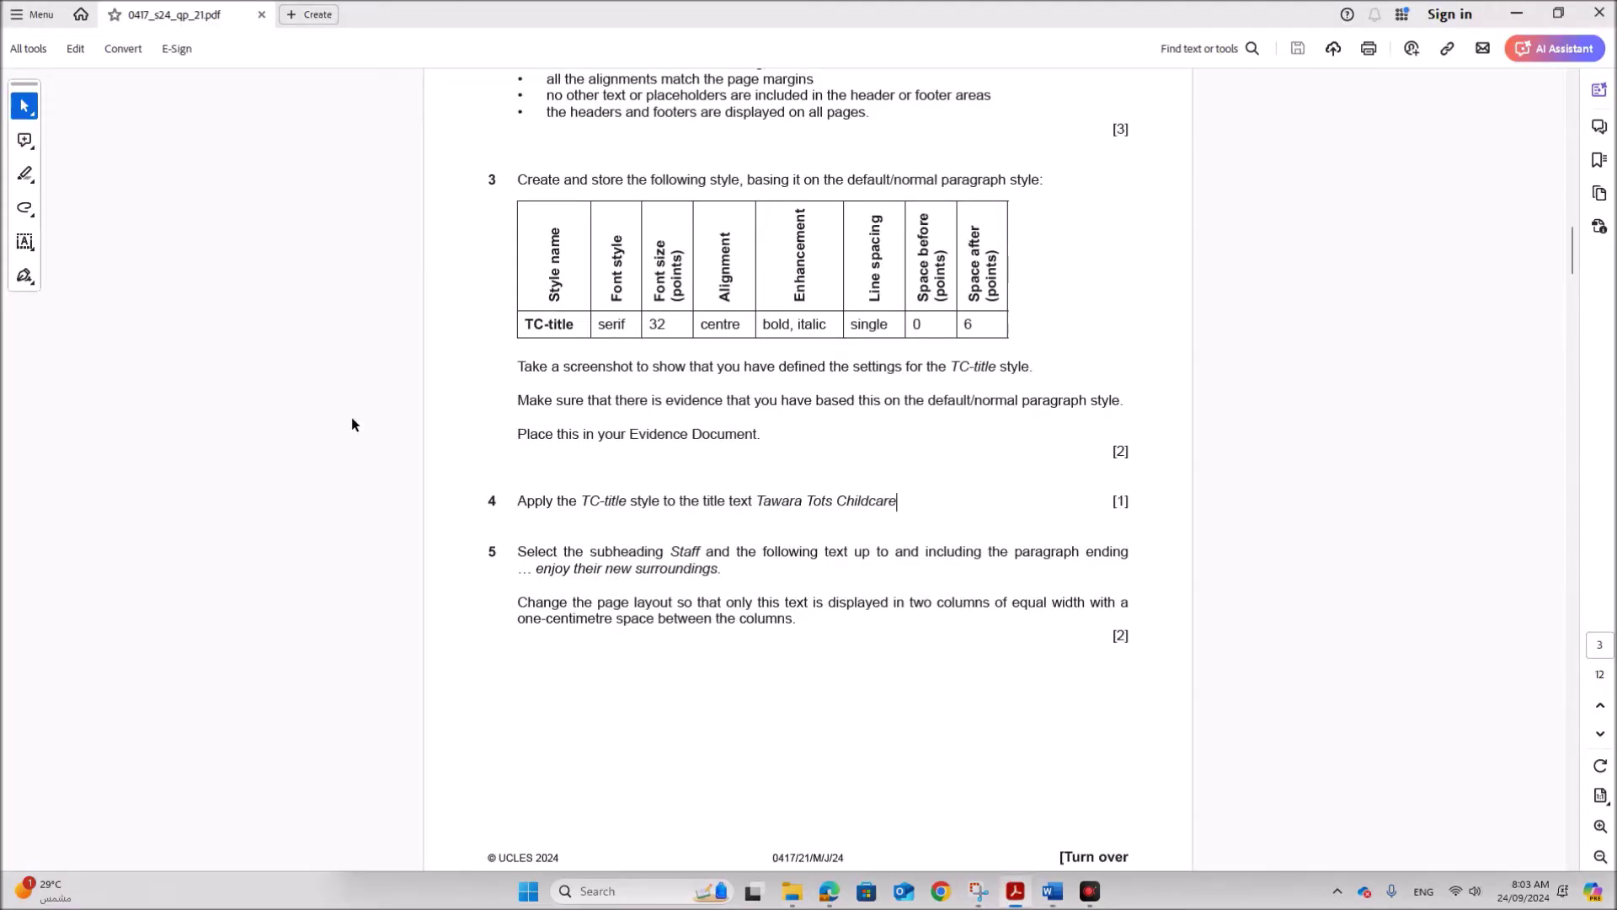
scroll(772, 706, "down", 2)
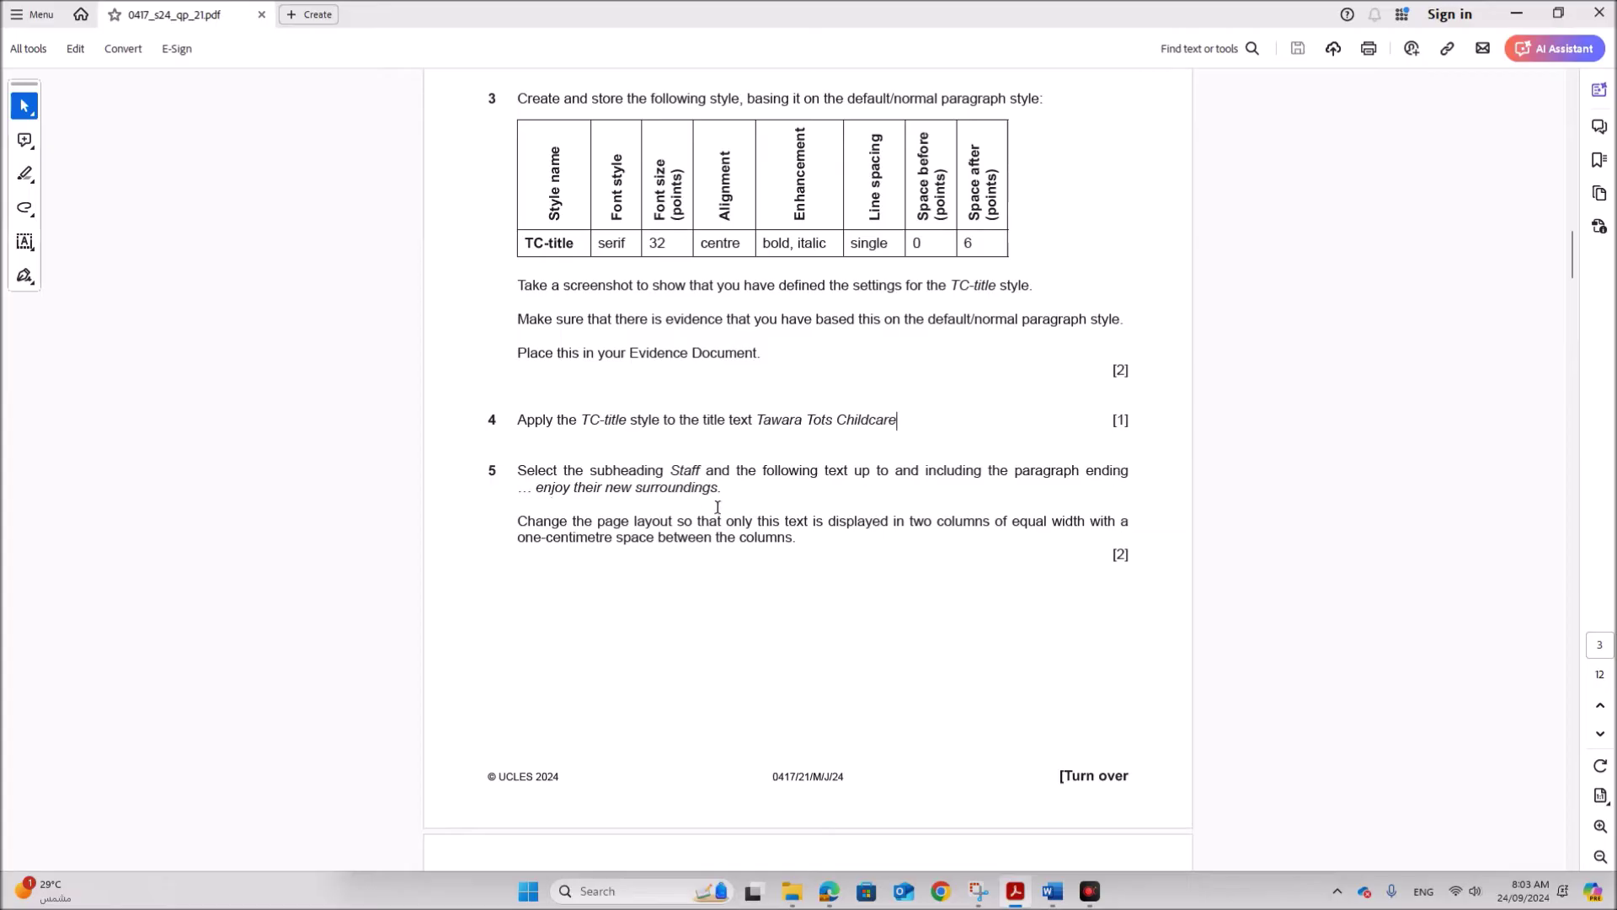
mouse_move(1051, 901)
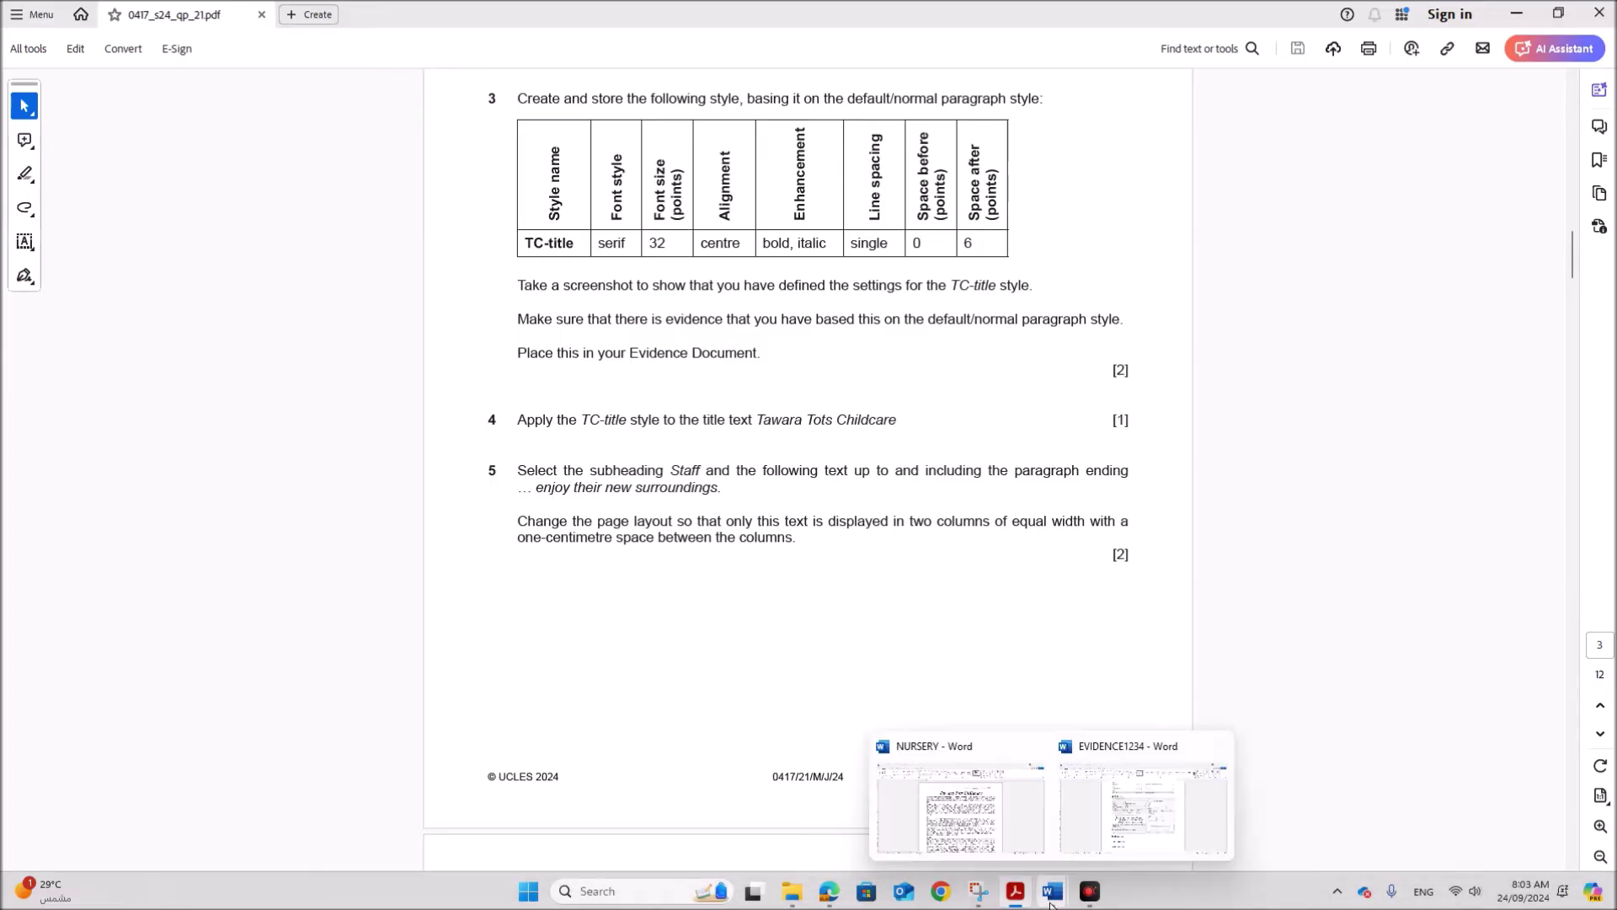
left_click(975, 847)
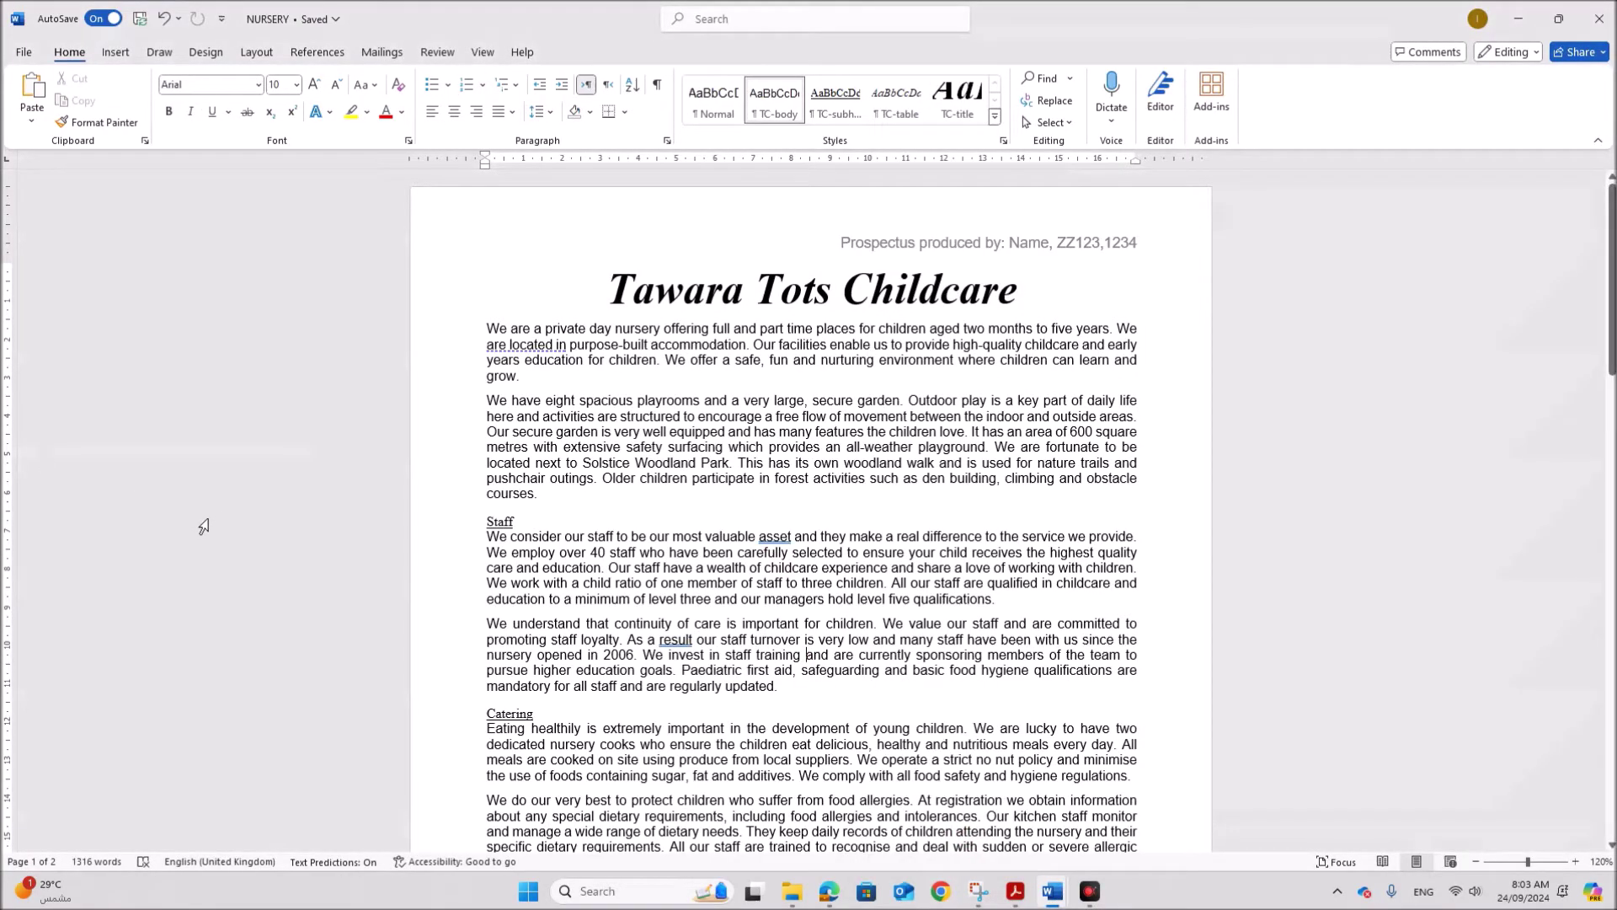
Find "surroundings" and select the text from the Staff subheading through the paragraph ending "enjoy their new surroundings."
key("ctrl+f")
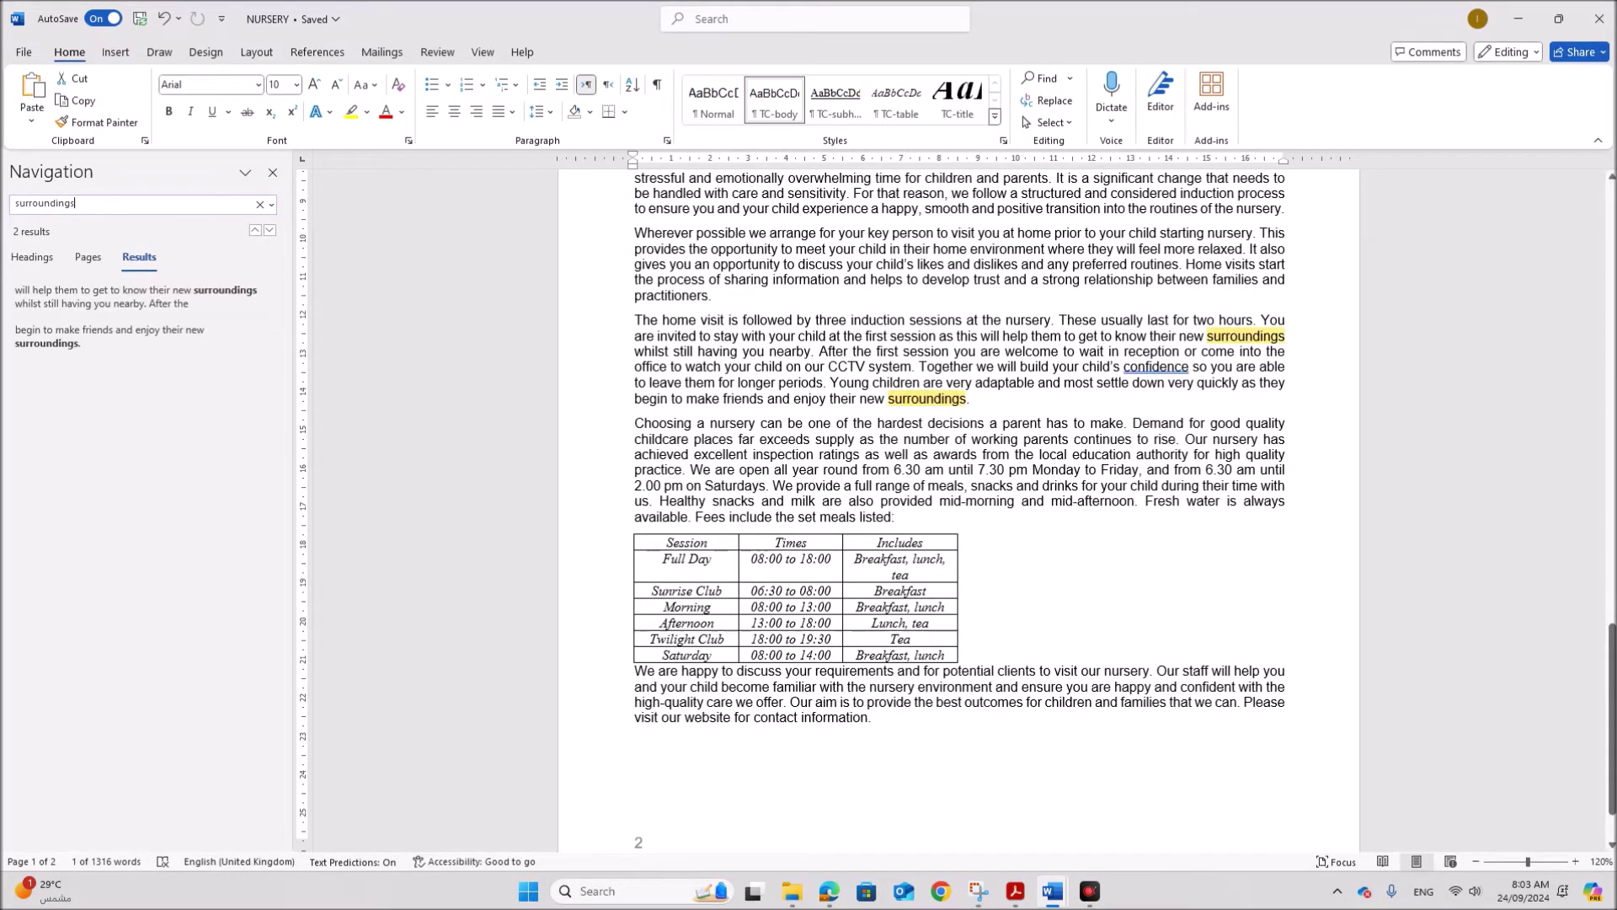
left_click(986, 397)
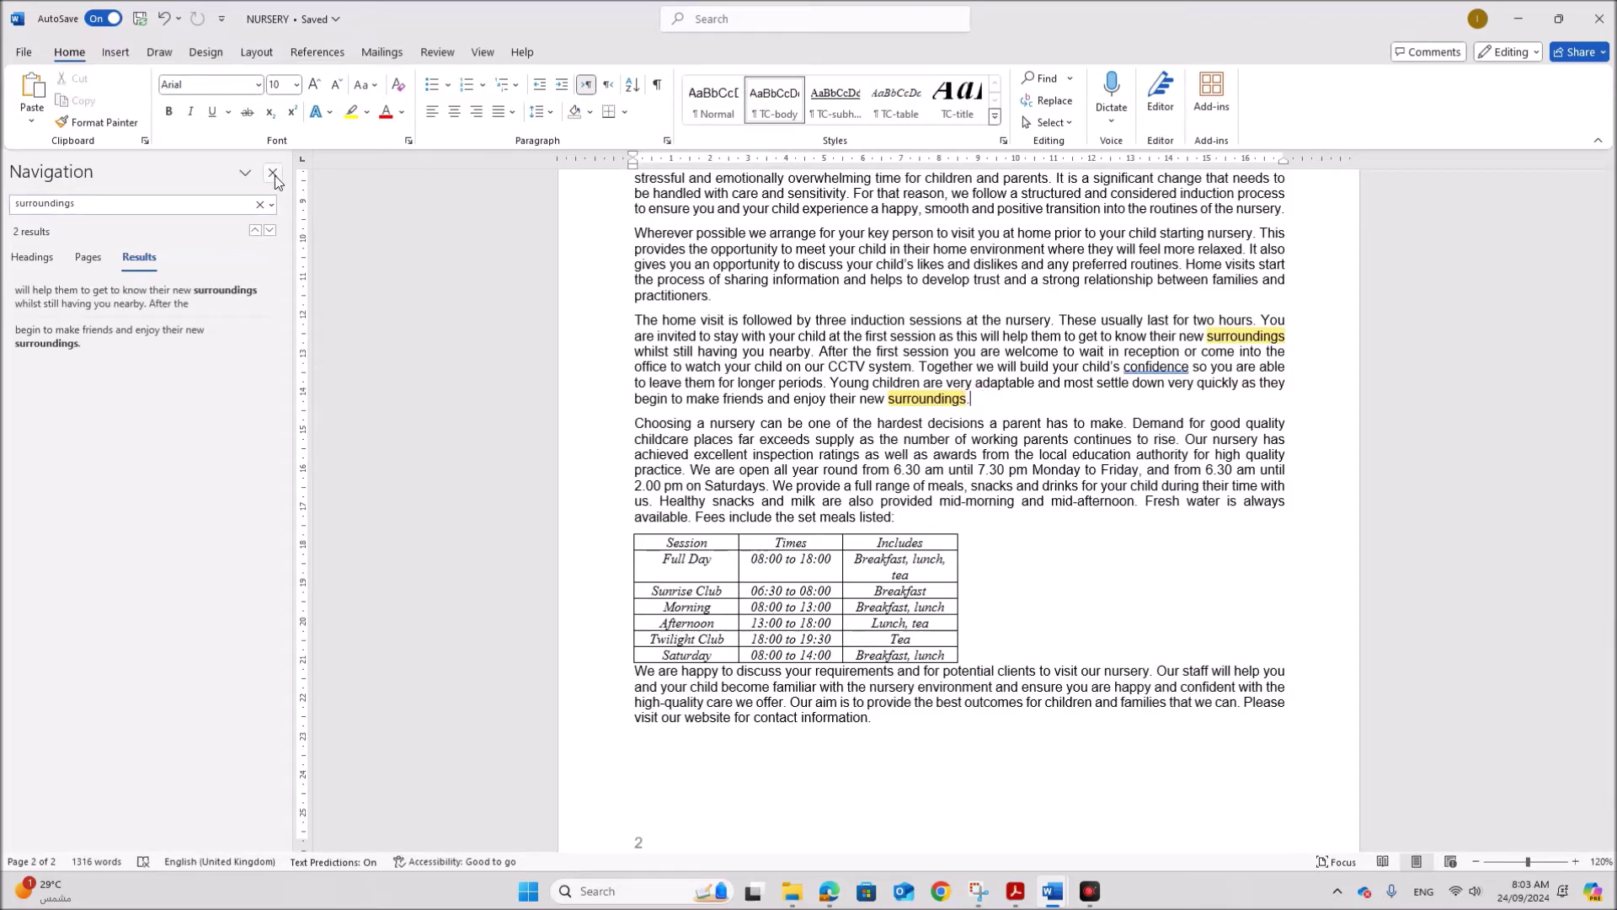
left_click(273, 173)
left_click_drag(825, 401, 487, 520)
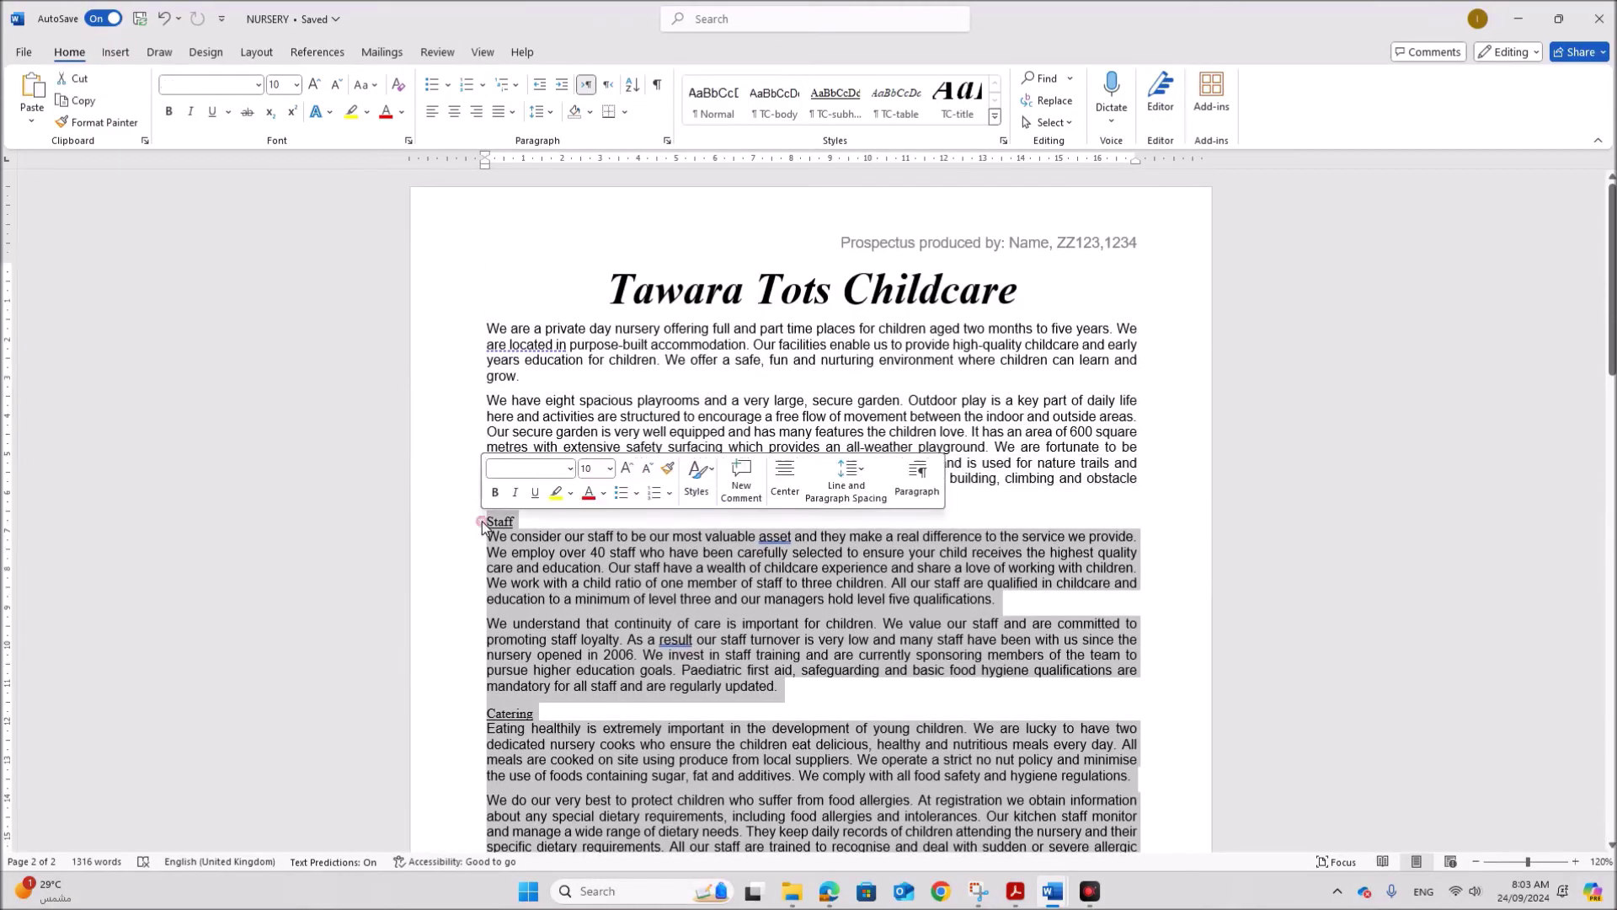
scroll(782, 628, "down", 12)
scroll(779, 605, "down", 6)
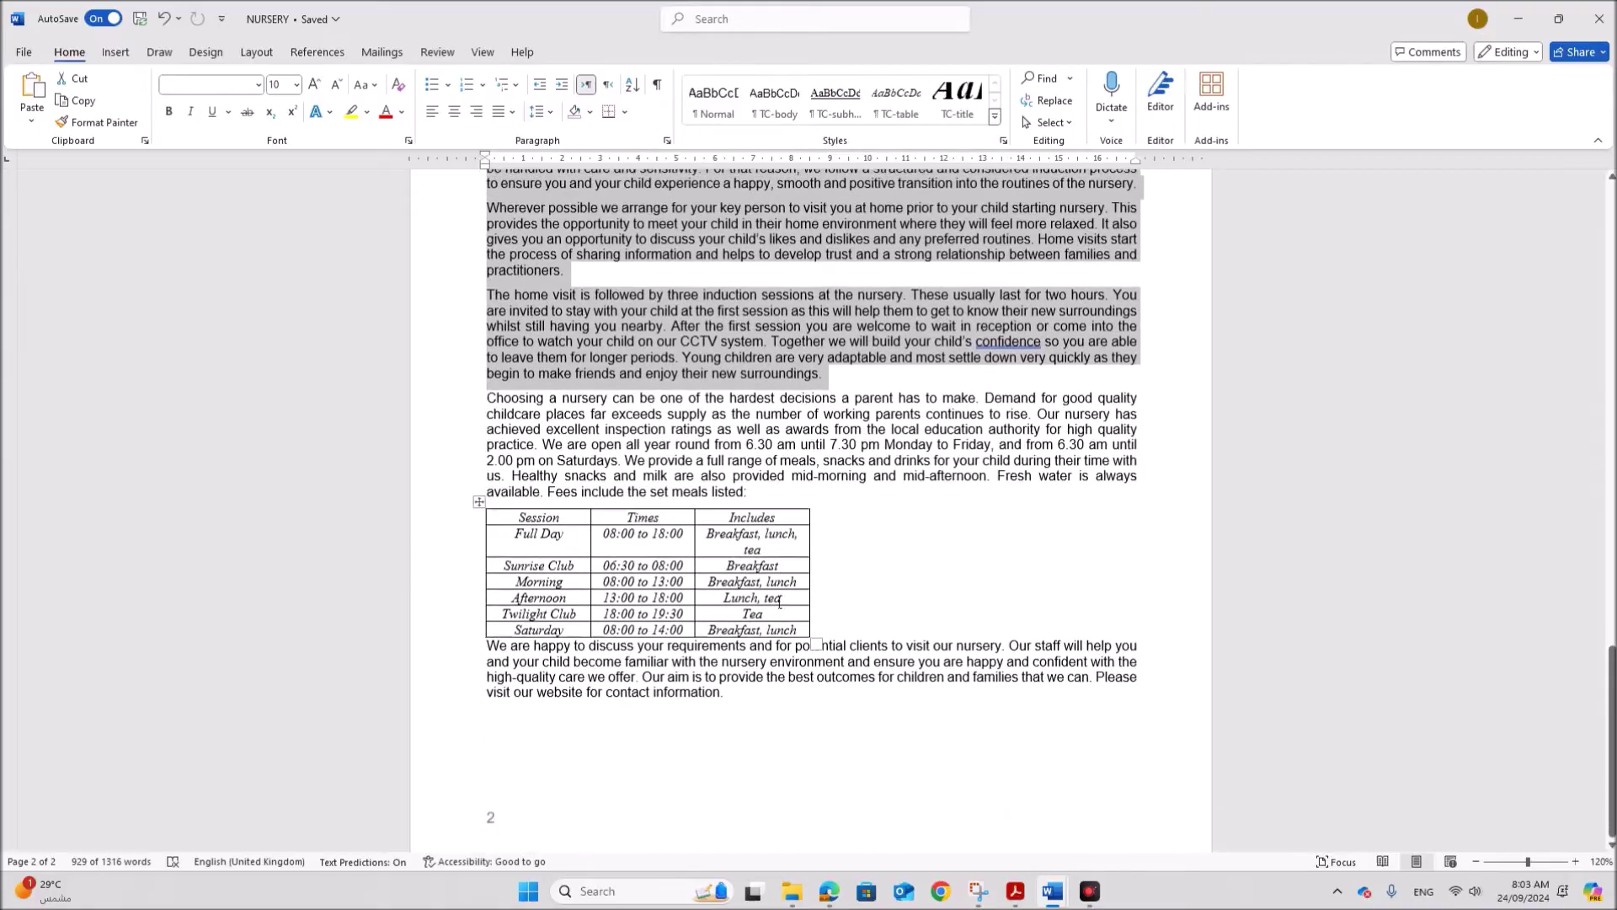
Read the column layout requirements of task 5 in the Acrobat question paper, and return to the NURSERY document in Word
left_click(1015, 892)
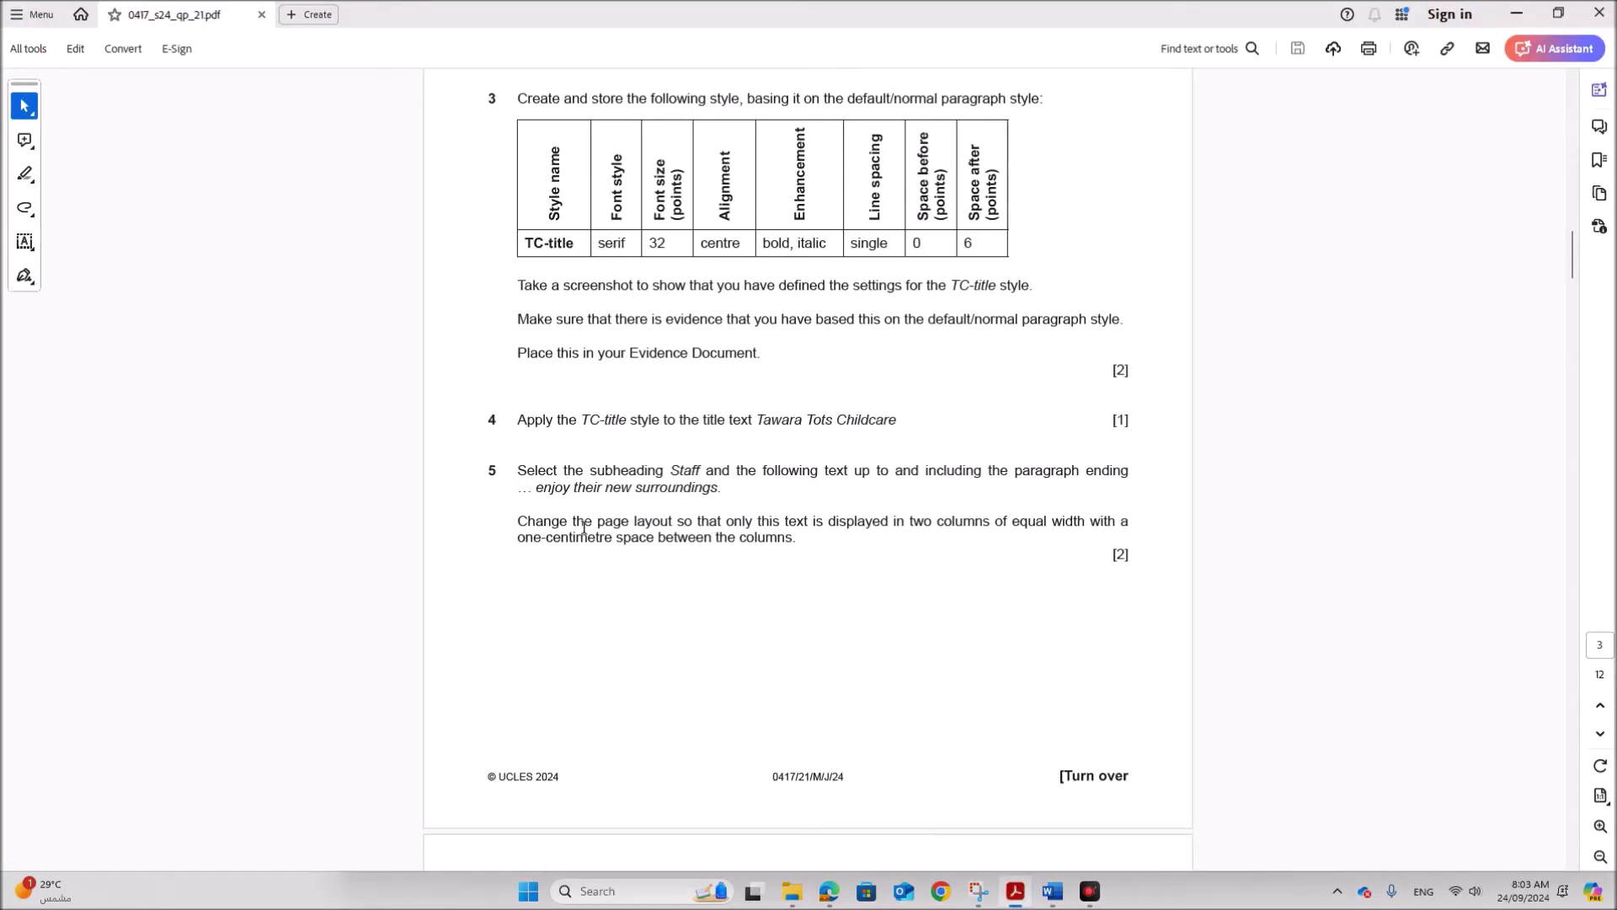
scroll(560, 542, "down", 1)
left_click_drag(522, 484, 724, 460)
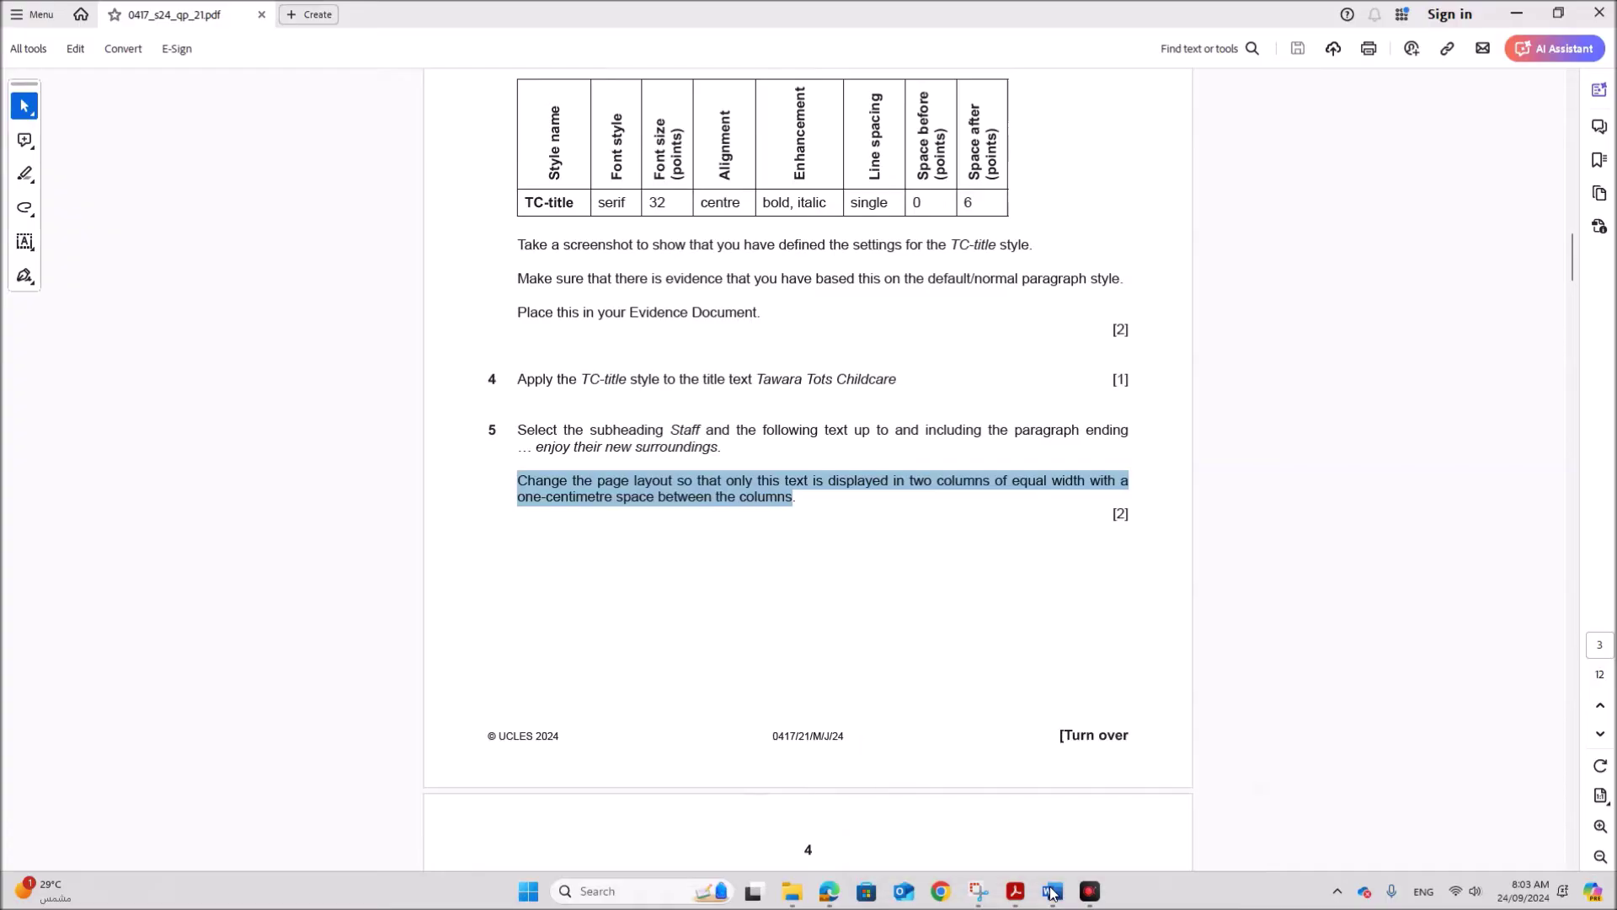
left_click(1021, 846)
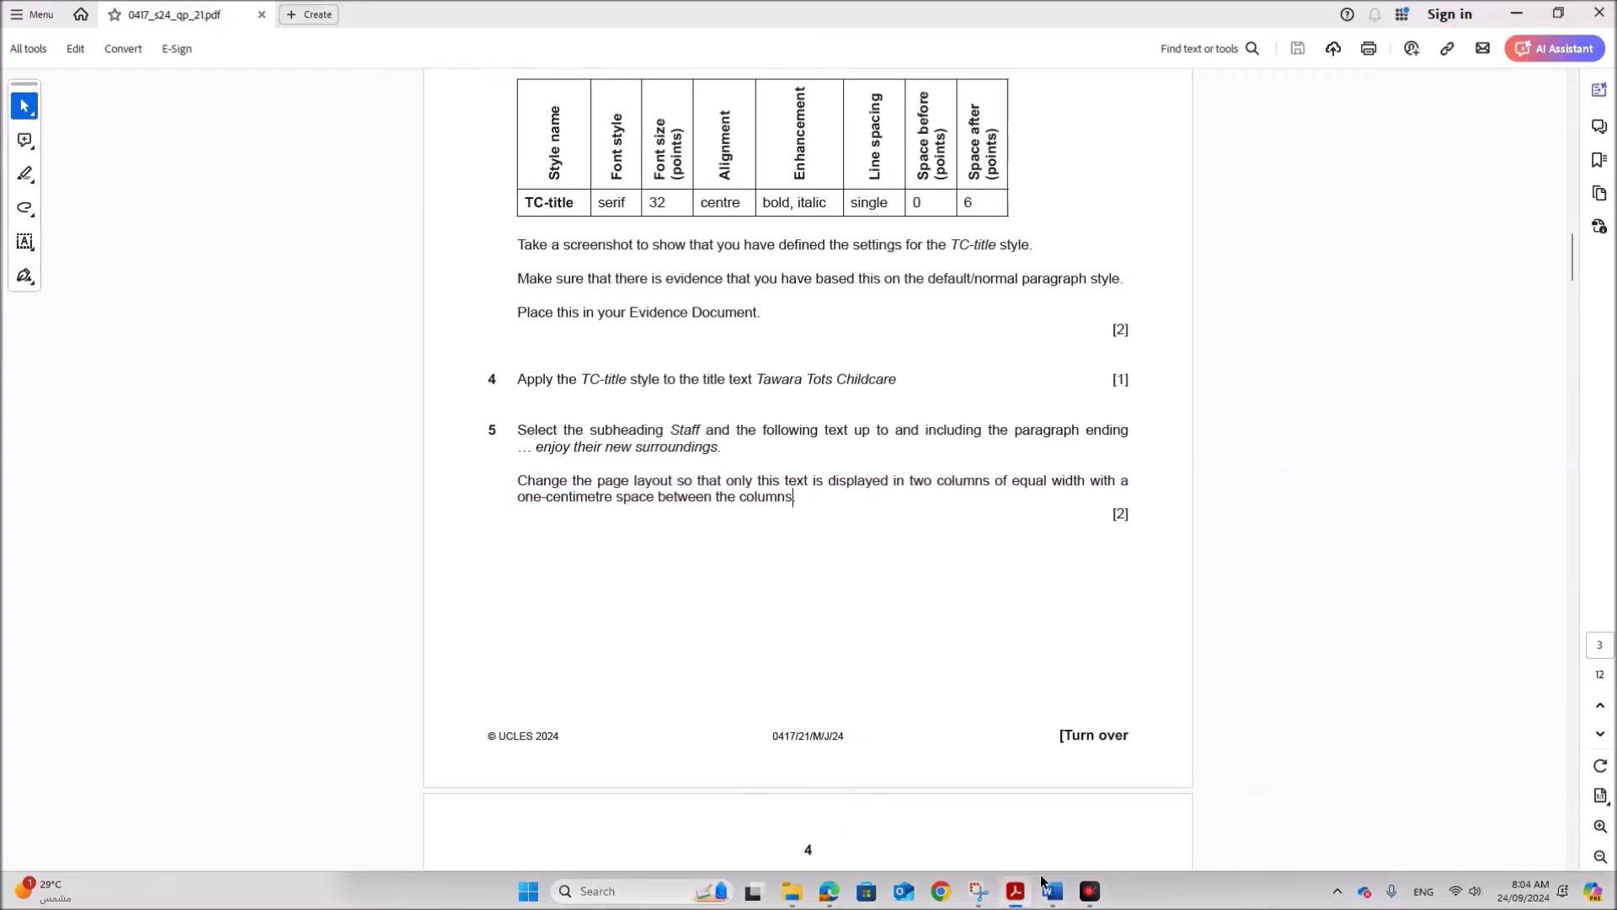
left_click(1051, 887)
left_click(1022, 842)
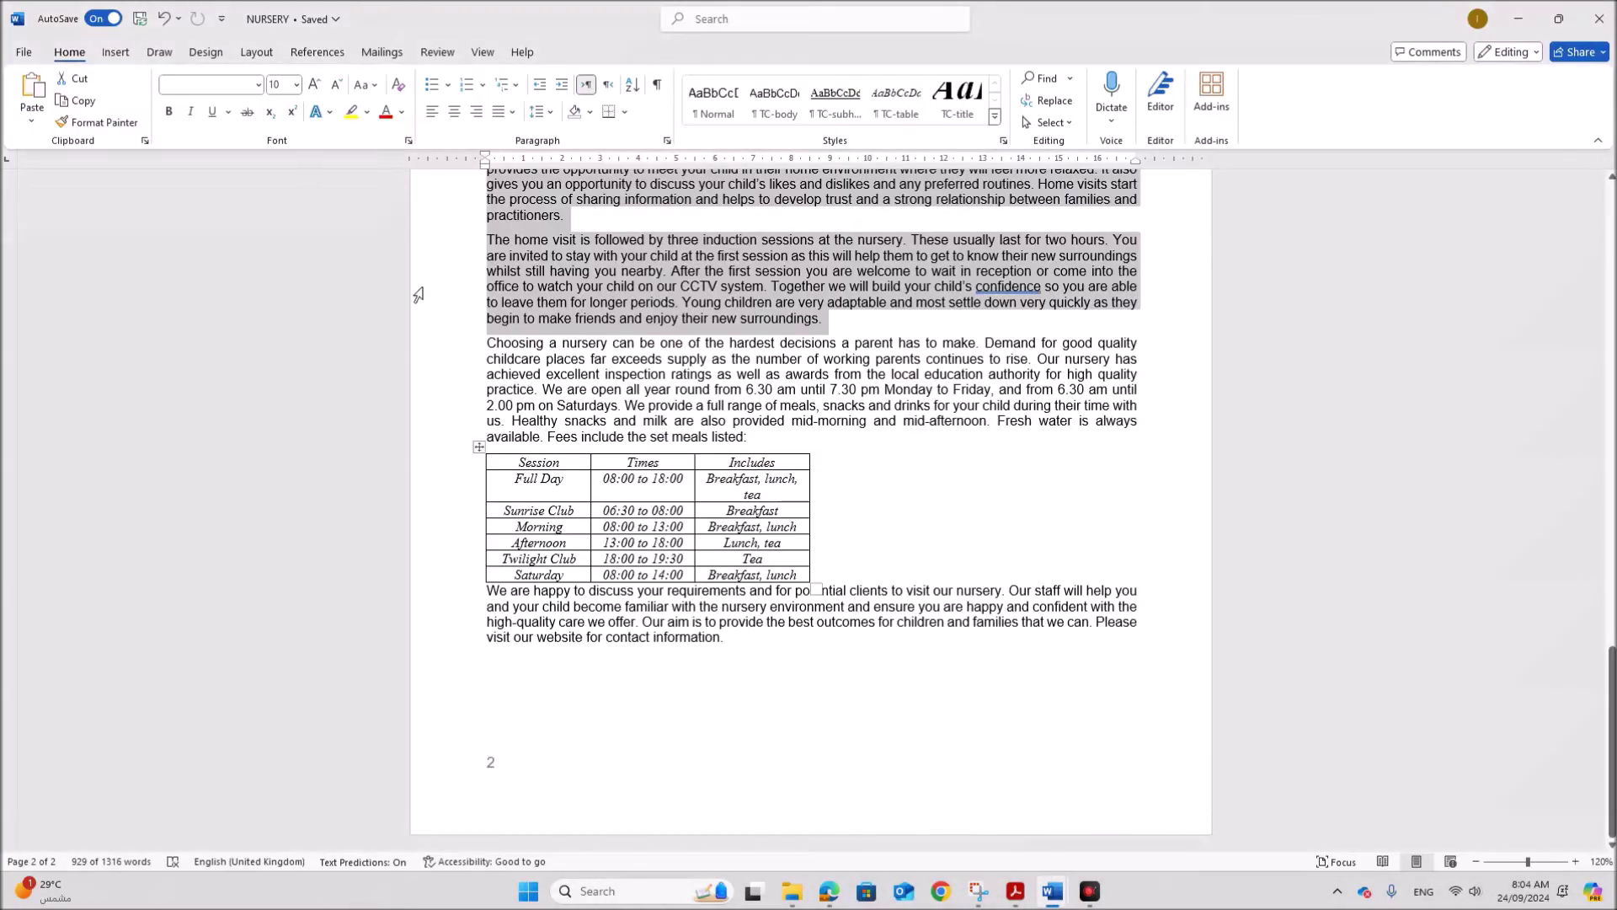
Format the selected text in two columns of equal width with 1 cm spacing between them
left_click(261, 53)
left_click(172, 97)
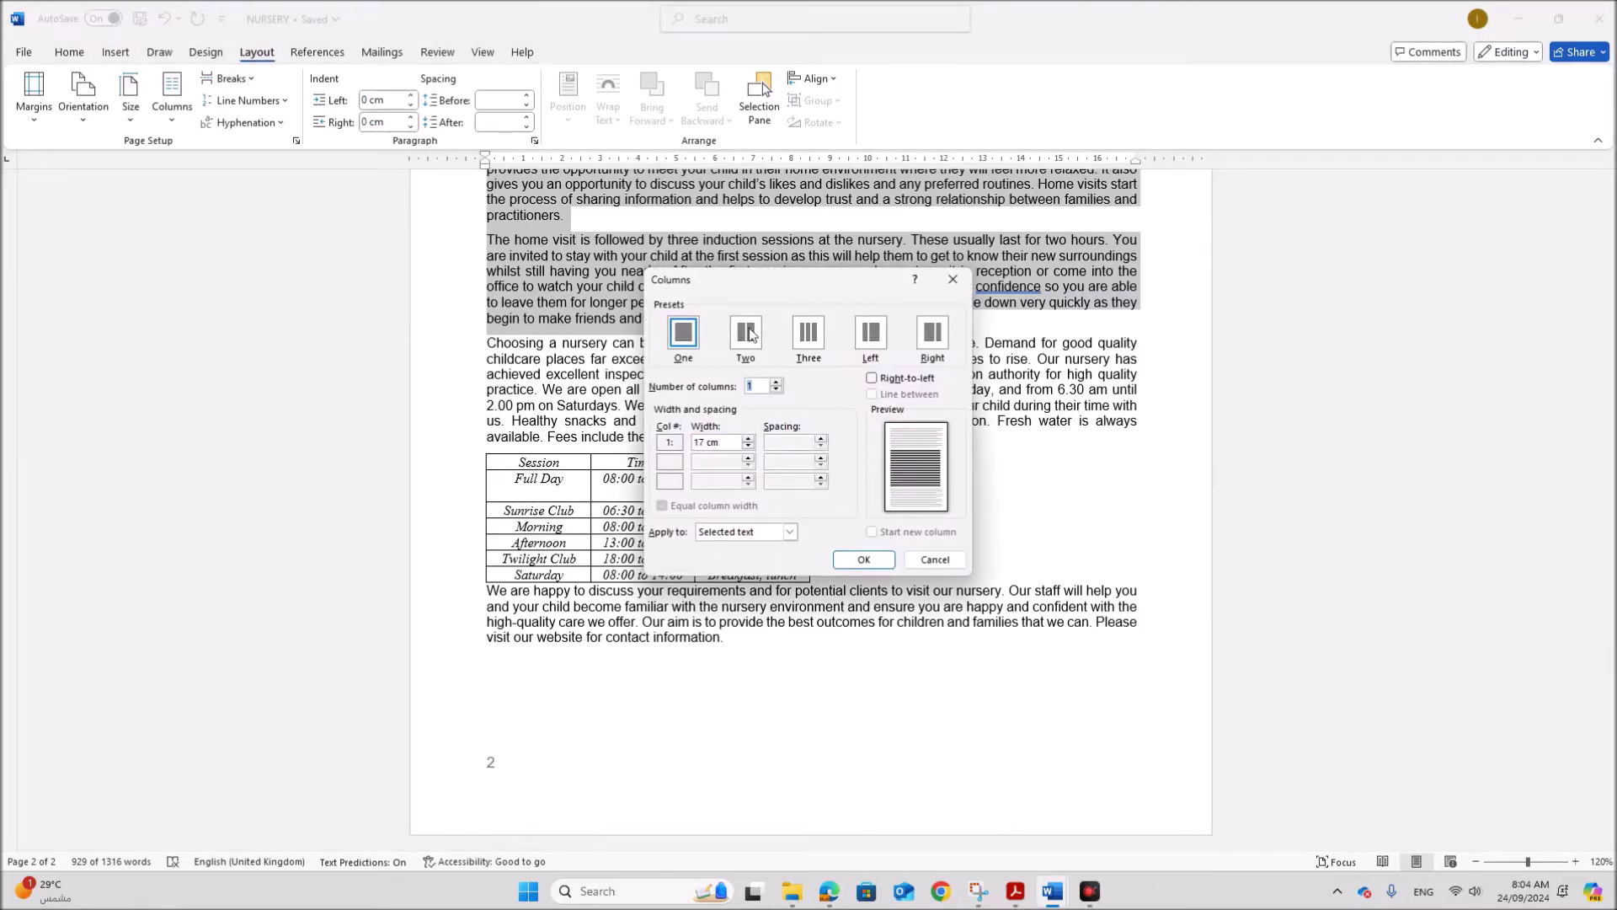
left_click(743, 334)
double_click(784, 441)
type("1")
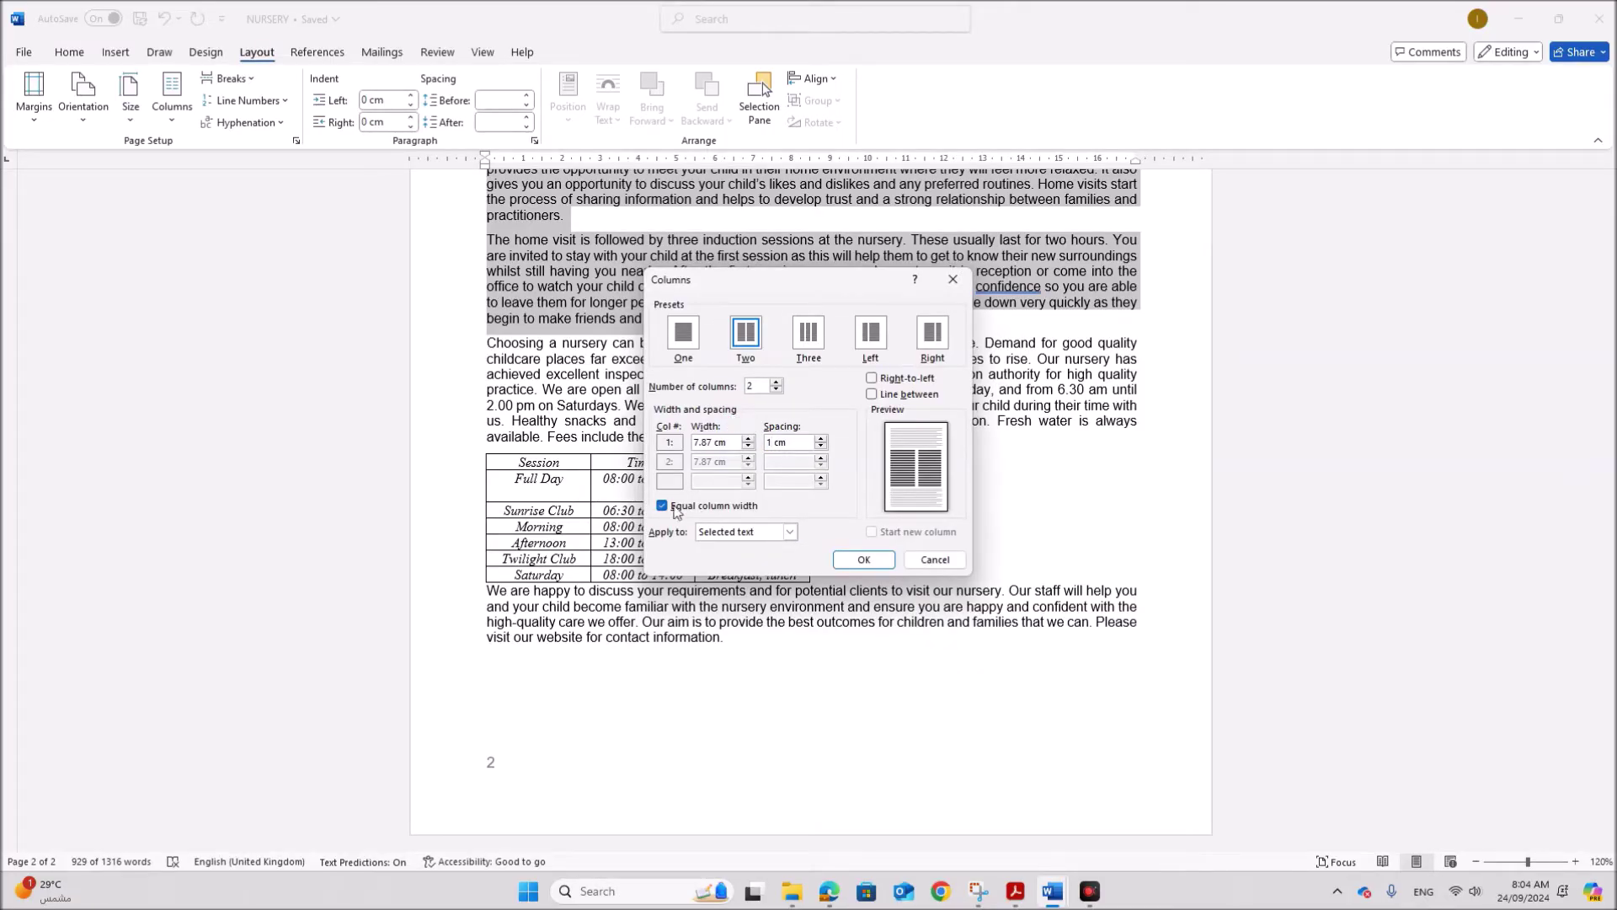
left_click(864, 560)
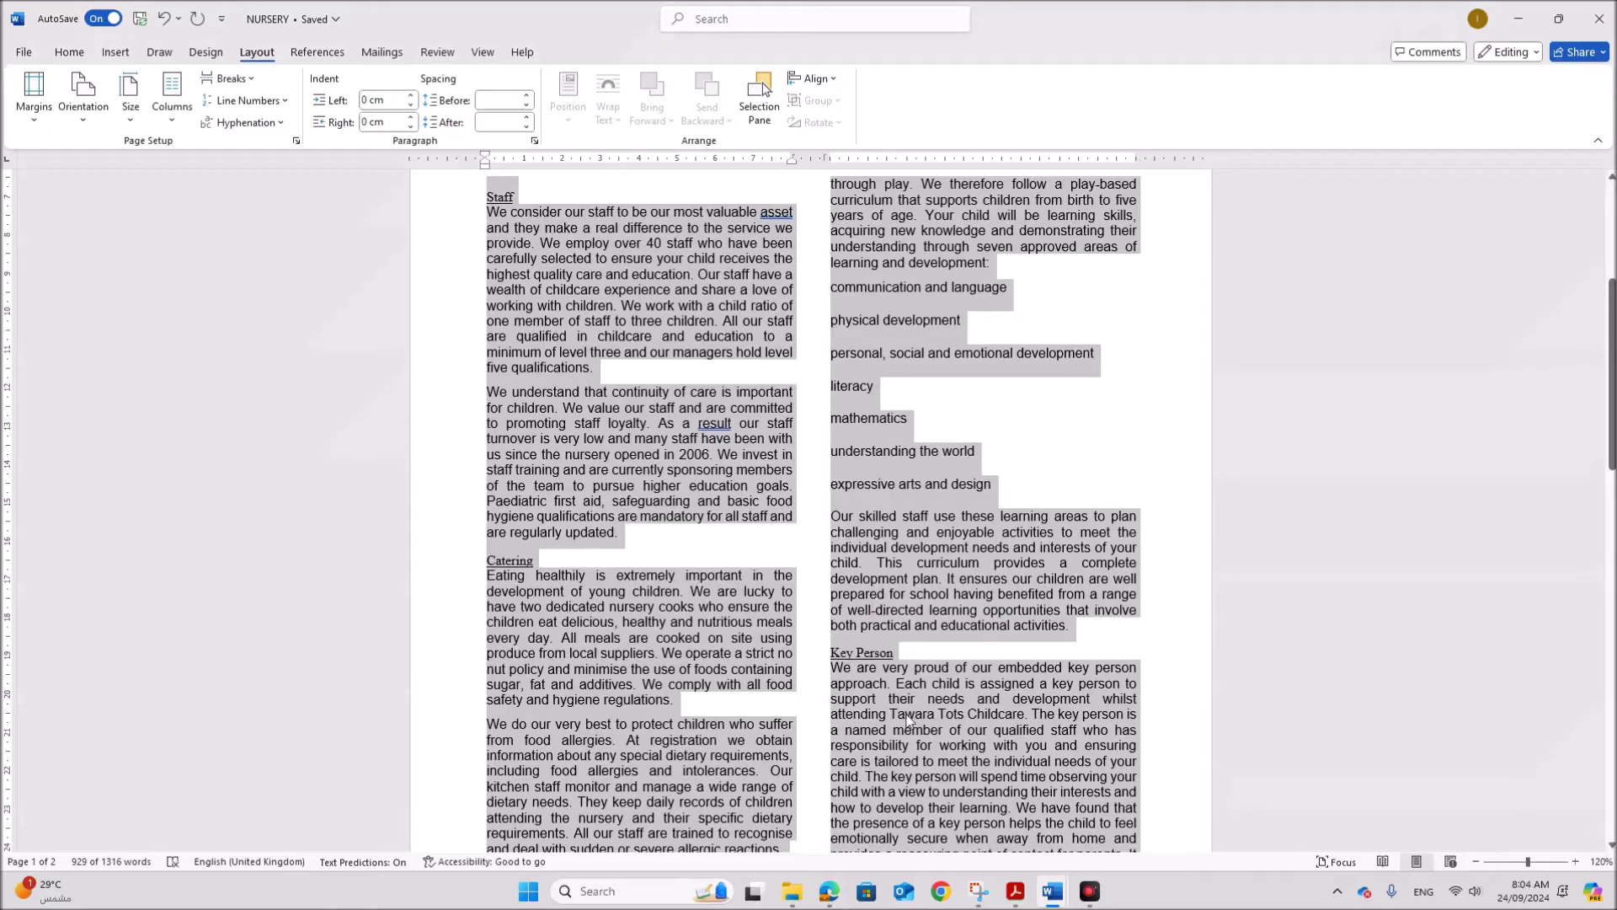
left_click(1036, 738)
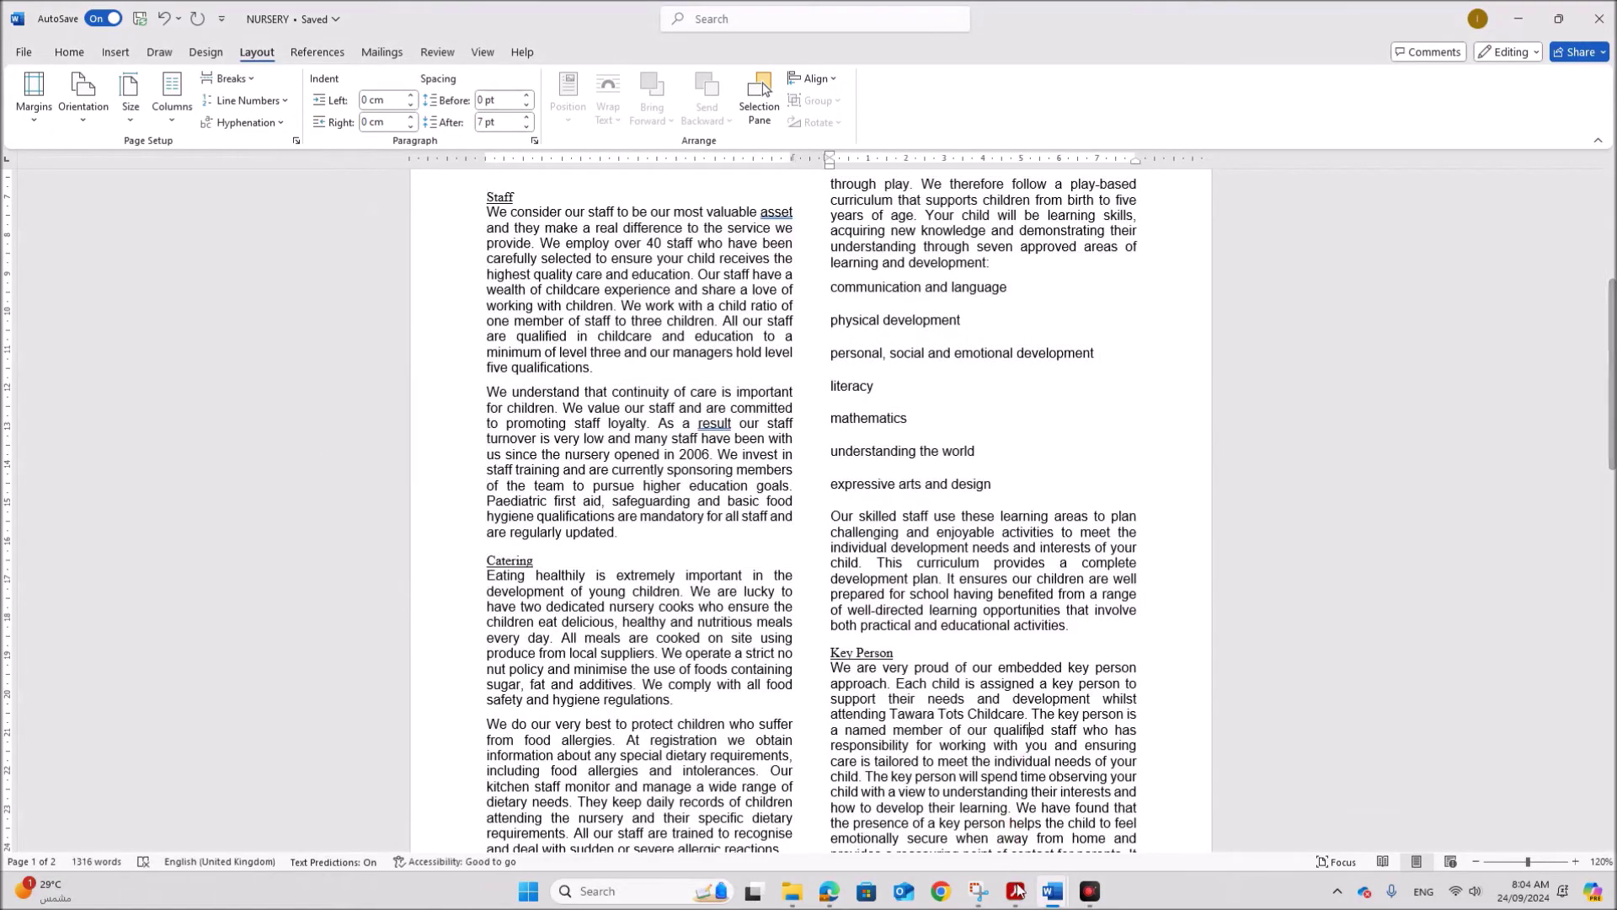
Switch to the question paper in Acrobat and read task 6 about modifying the TC-subhead style
left_click(1015, 892)
scroll(910, 700, "down", 3)
scroll(910, 699, "down", 4)
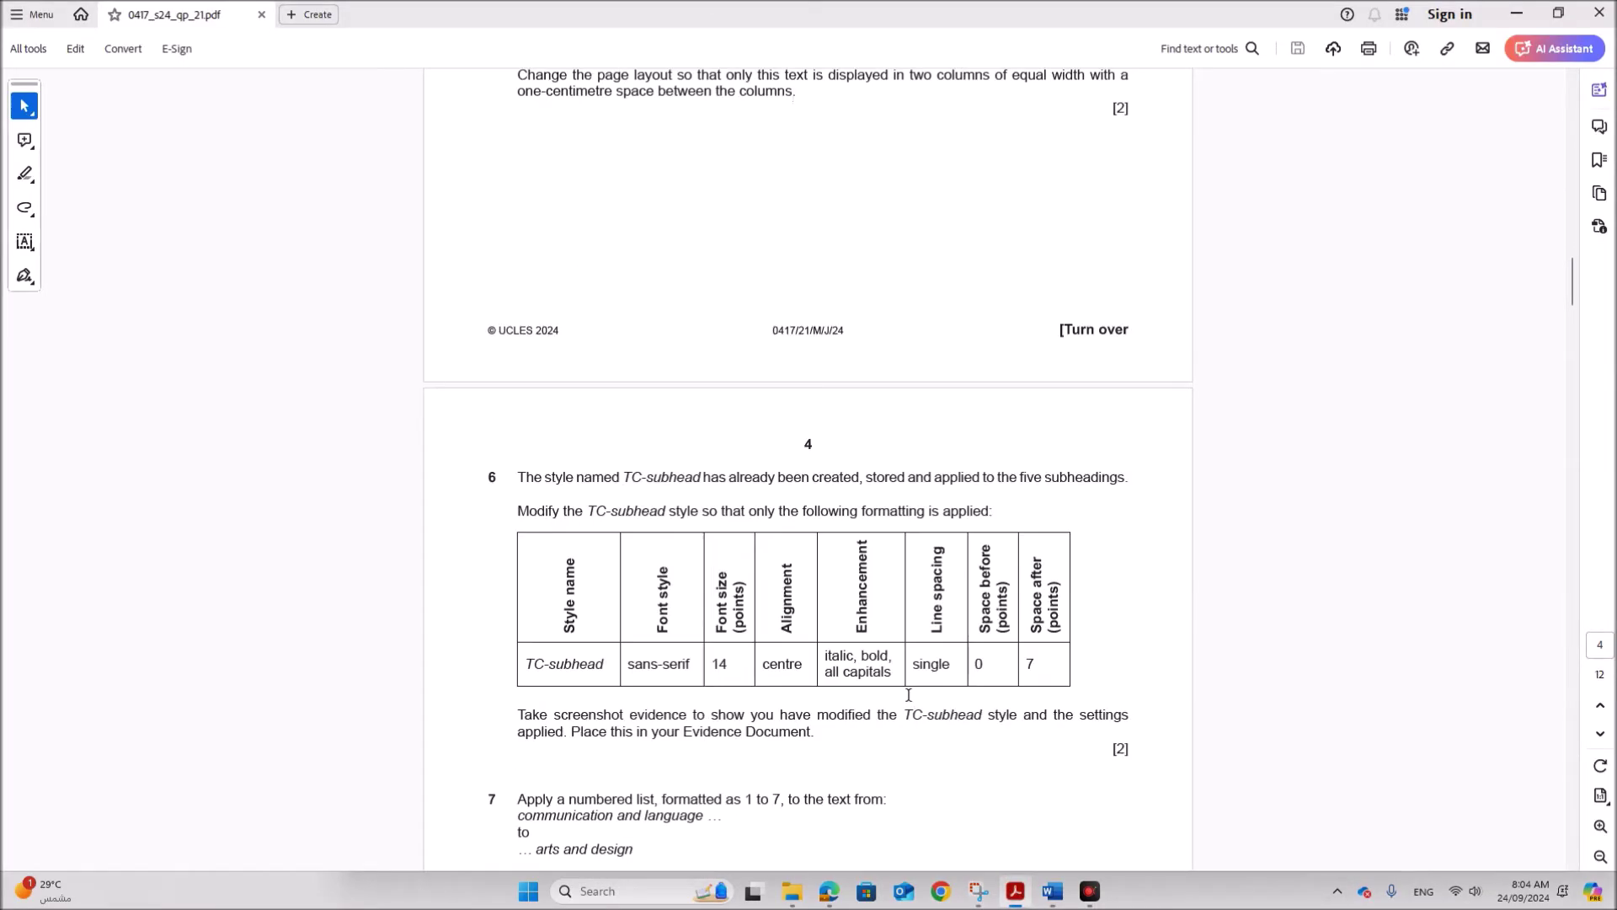
left_click_drag(545, 358, 980, 358)
left_click_drag(517, 390, 698, 387)
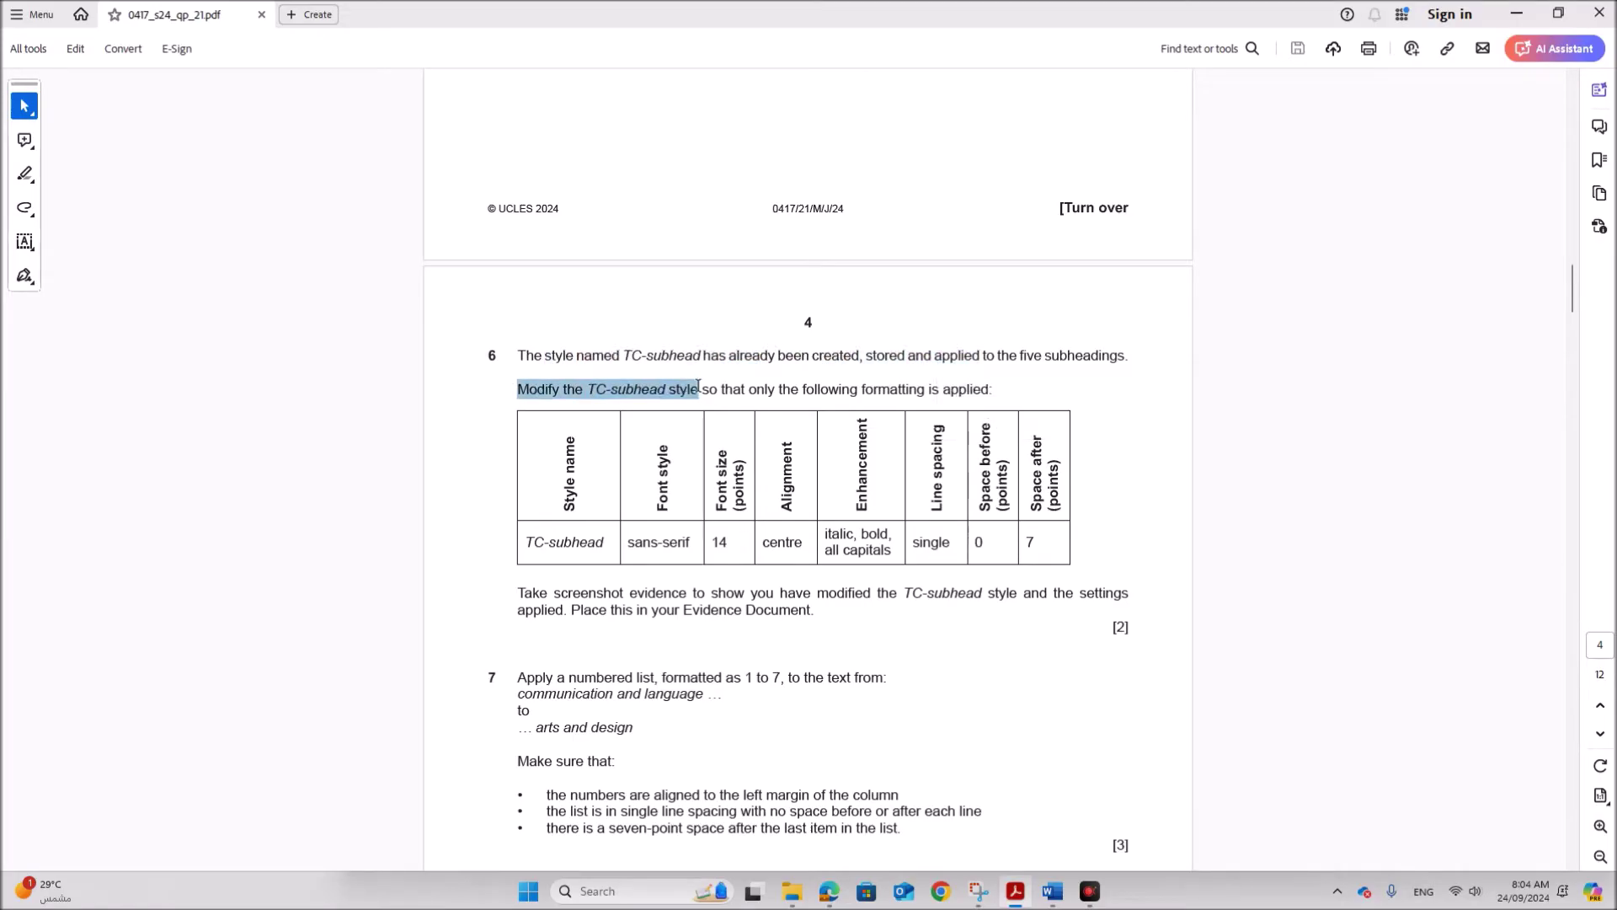
scroll(708, 589, "down", 1)
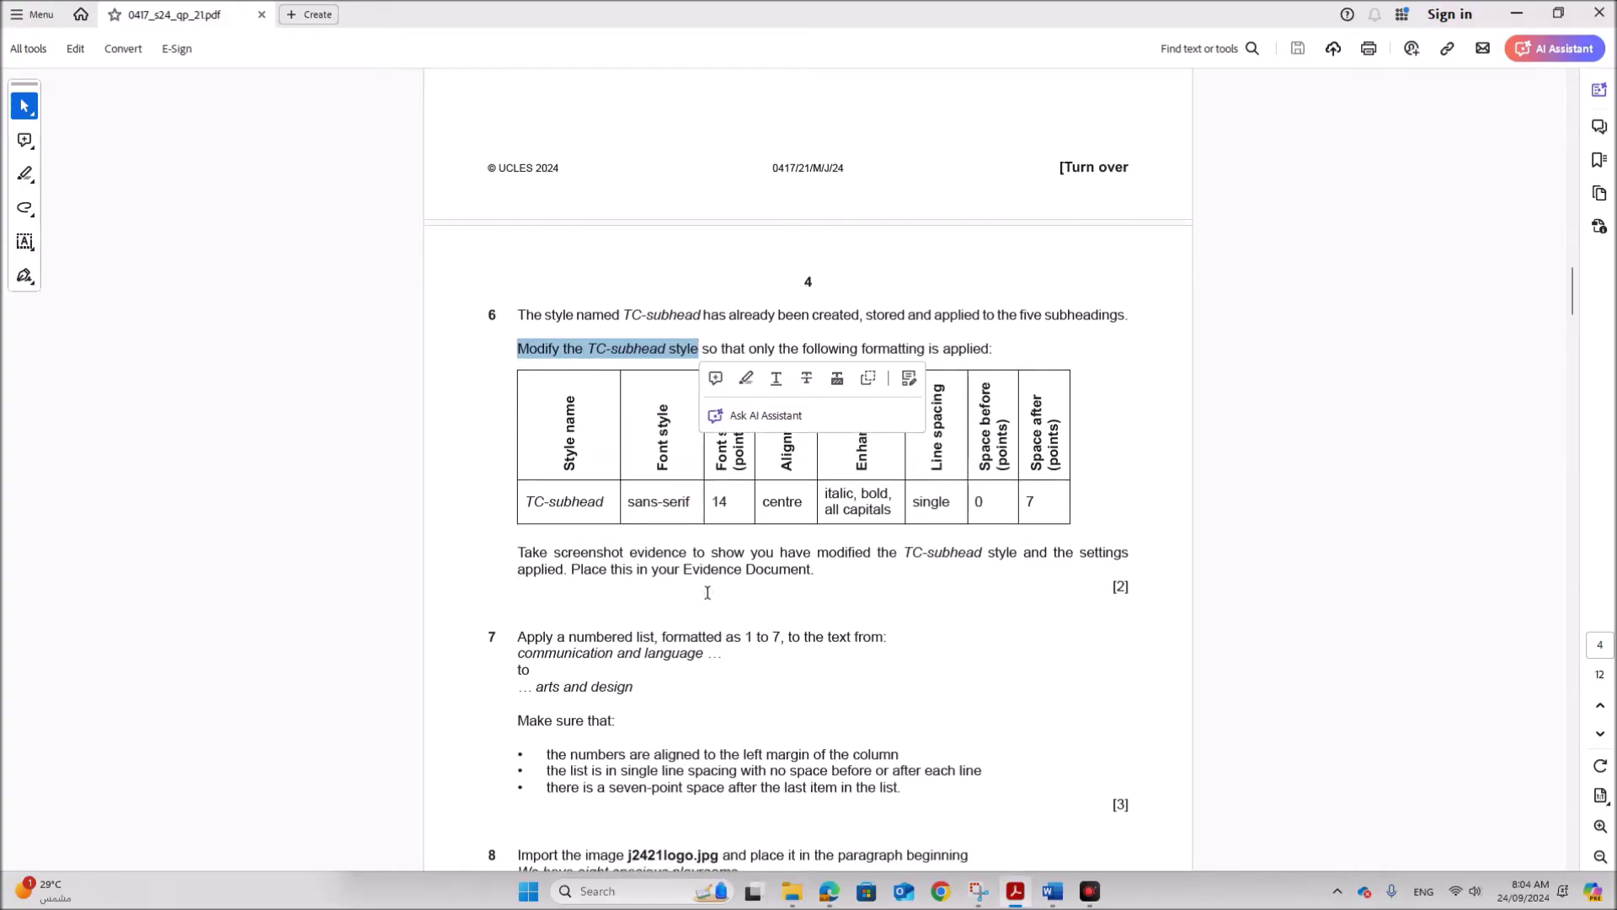
left_click(1144, 358)
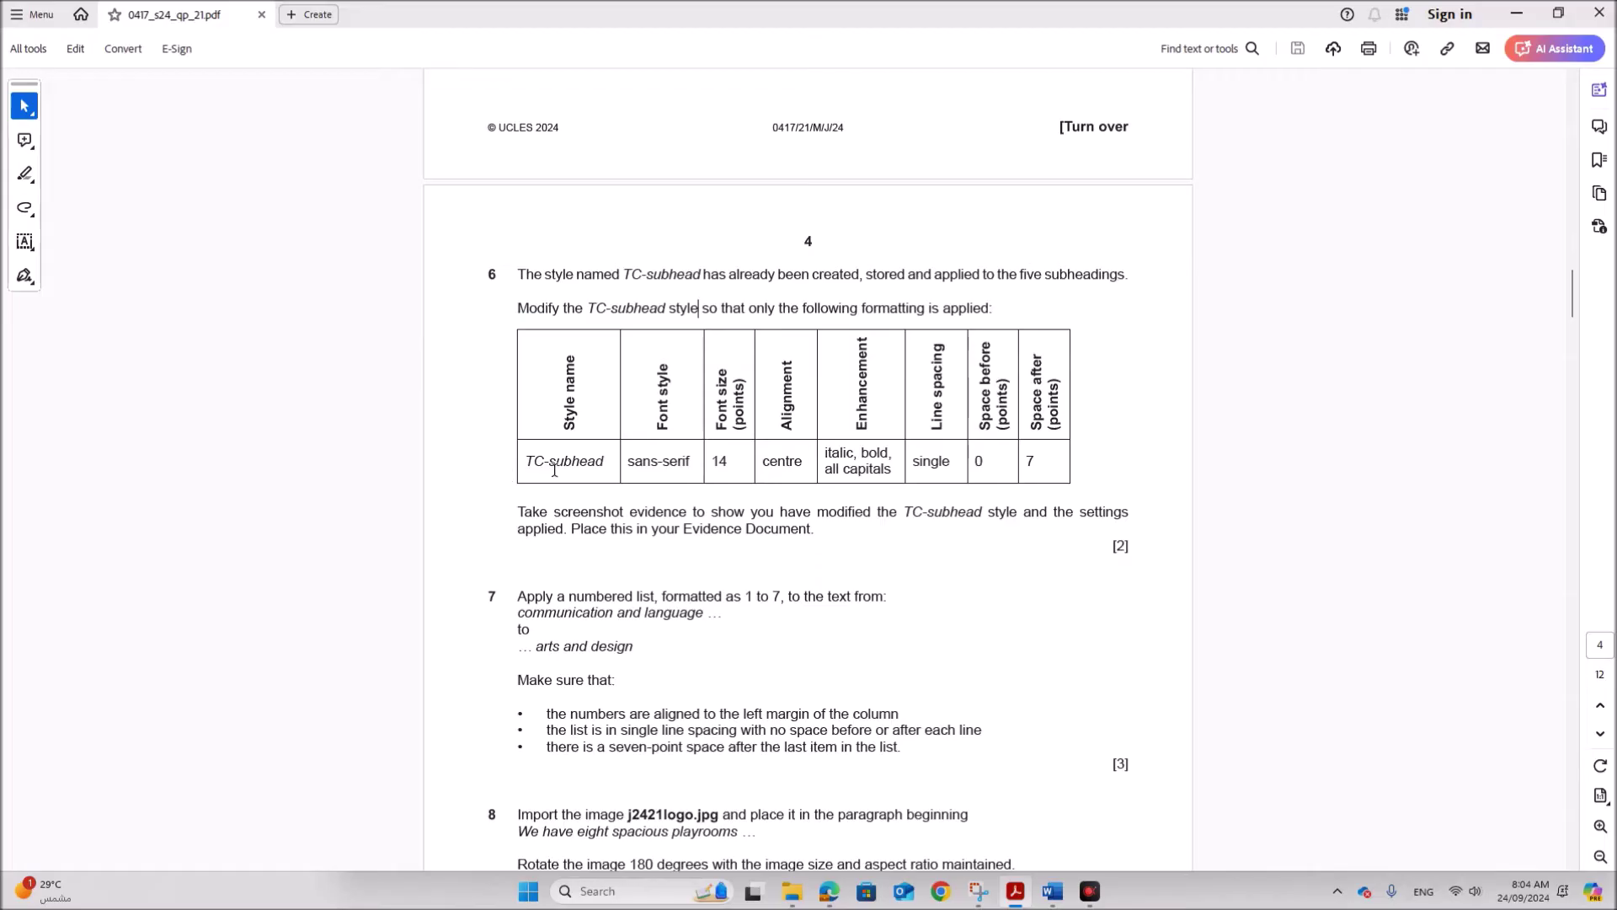
Return to the NURSERY document in Word and open the TC-subhead style for modification
mouse_move(1052, 890)
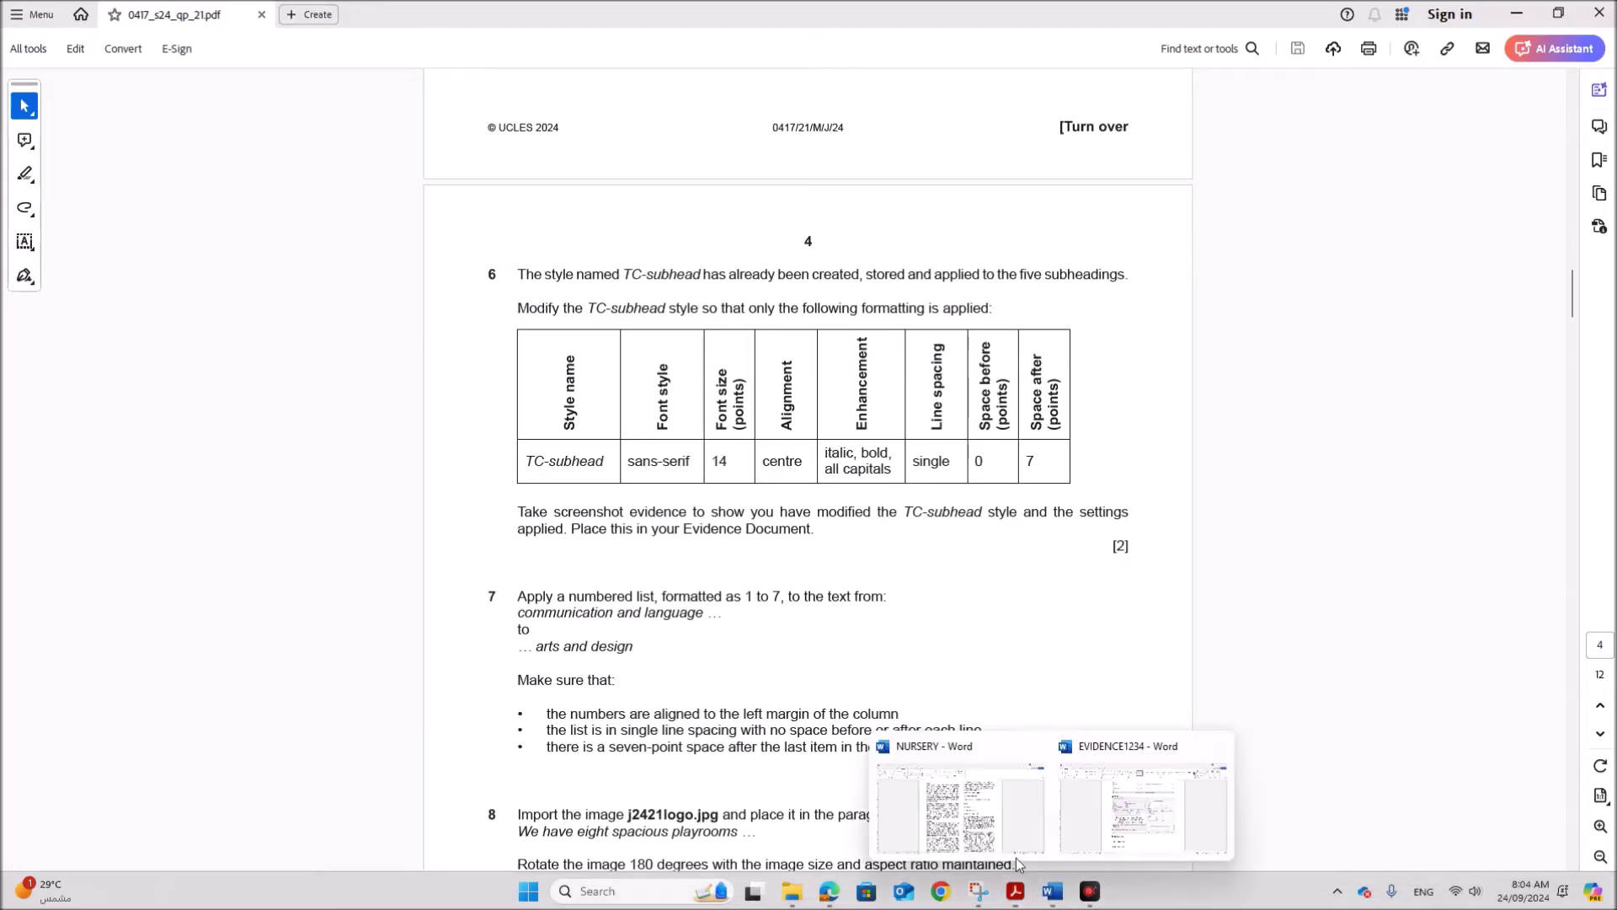
left_click(961, 819)
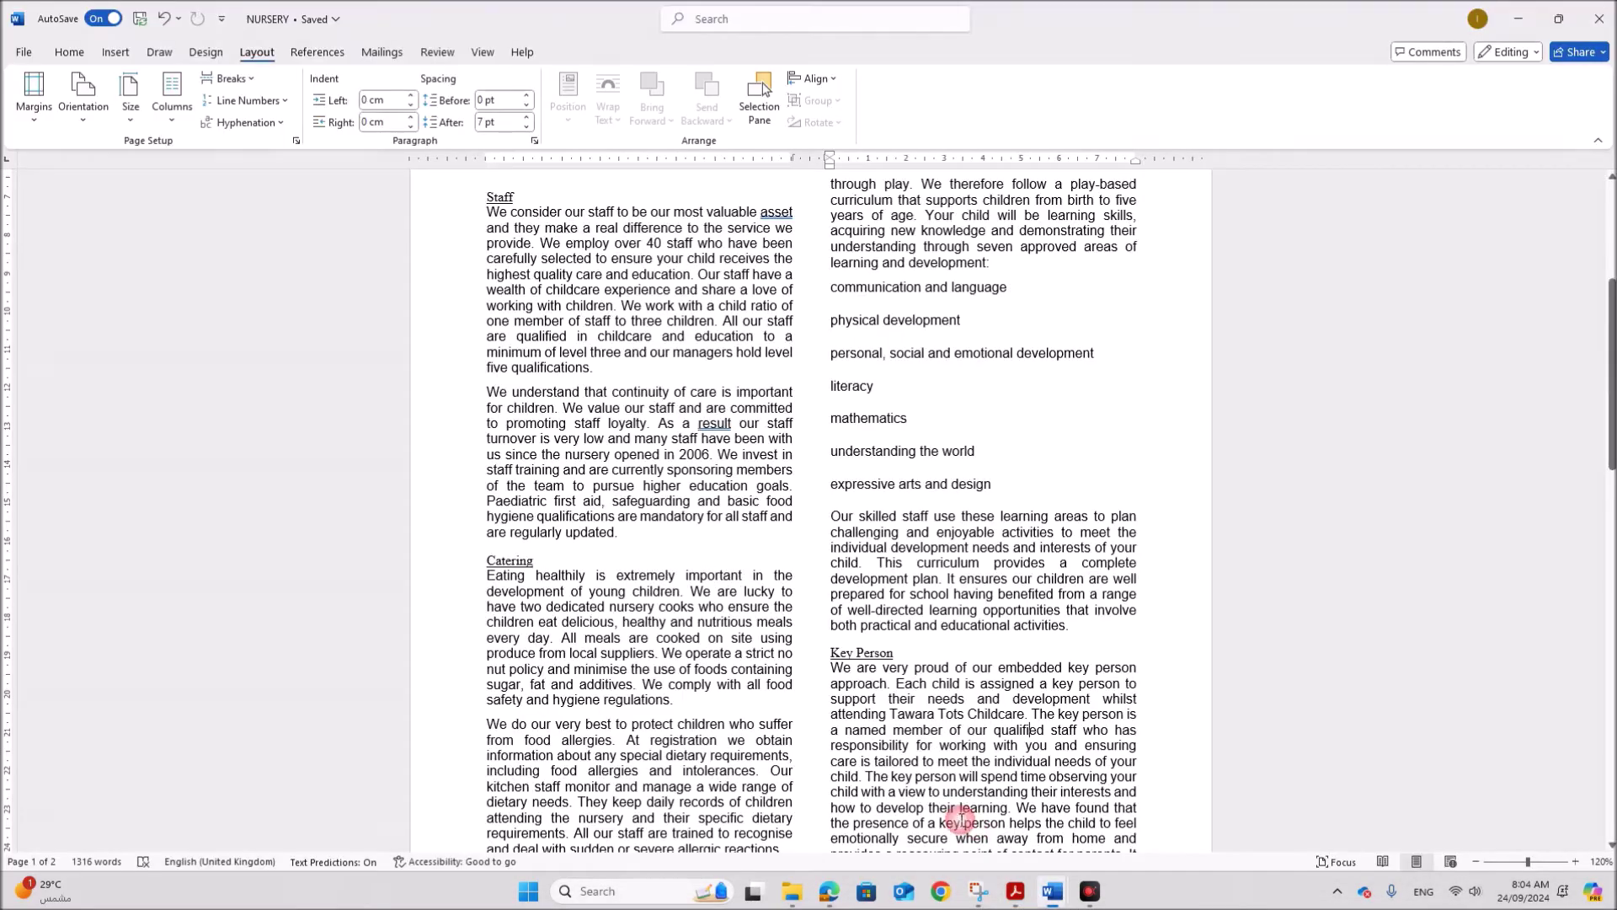
left_click(79, 57)
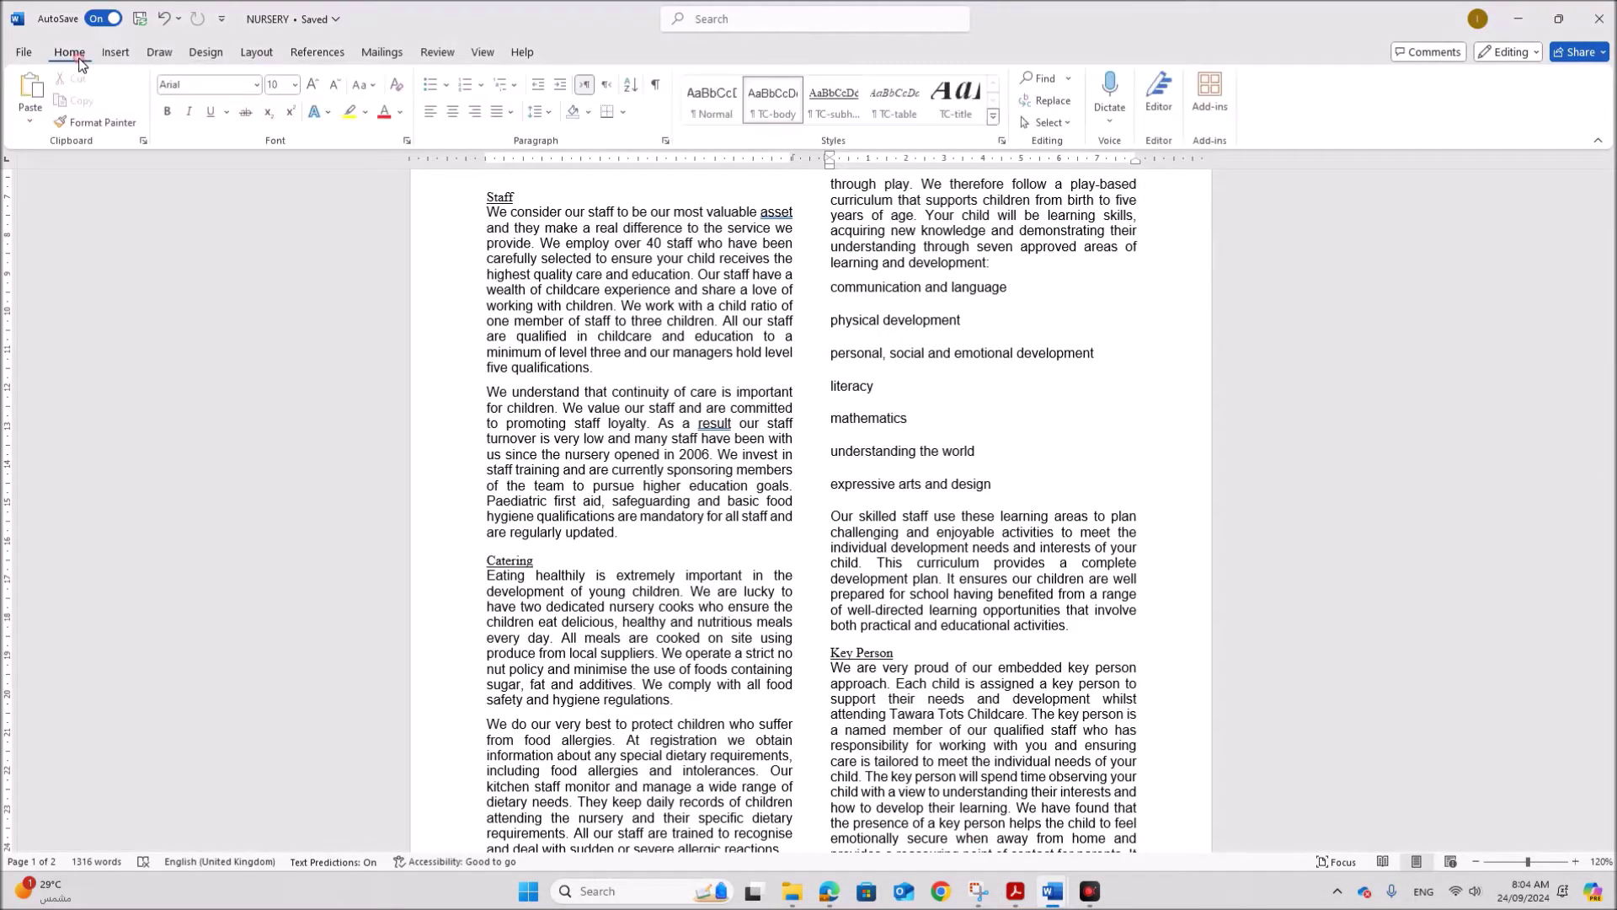
right_click(832, 115)
left_click(883, 145)
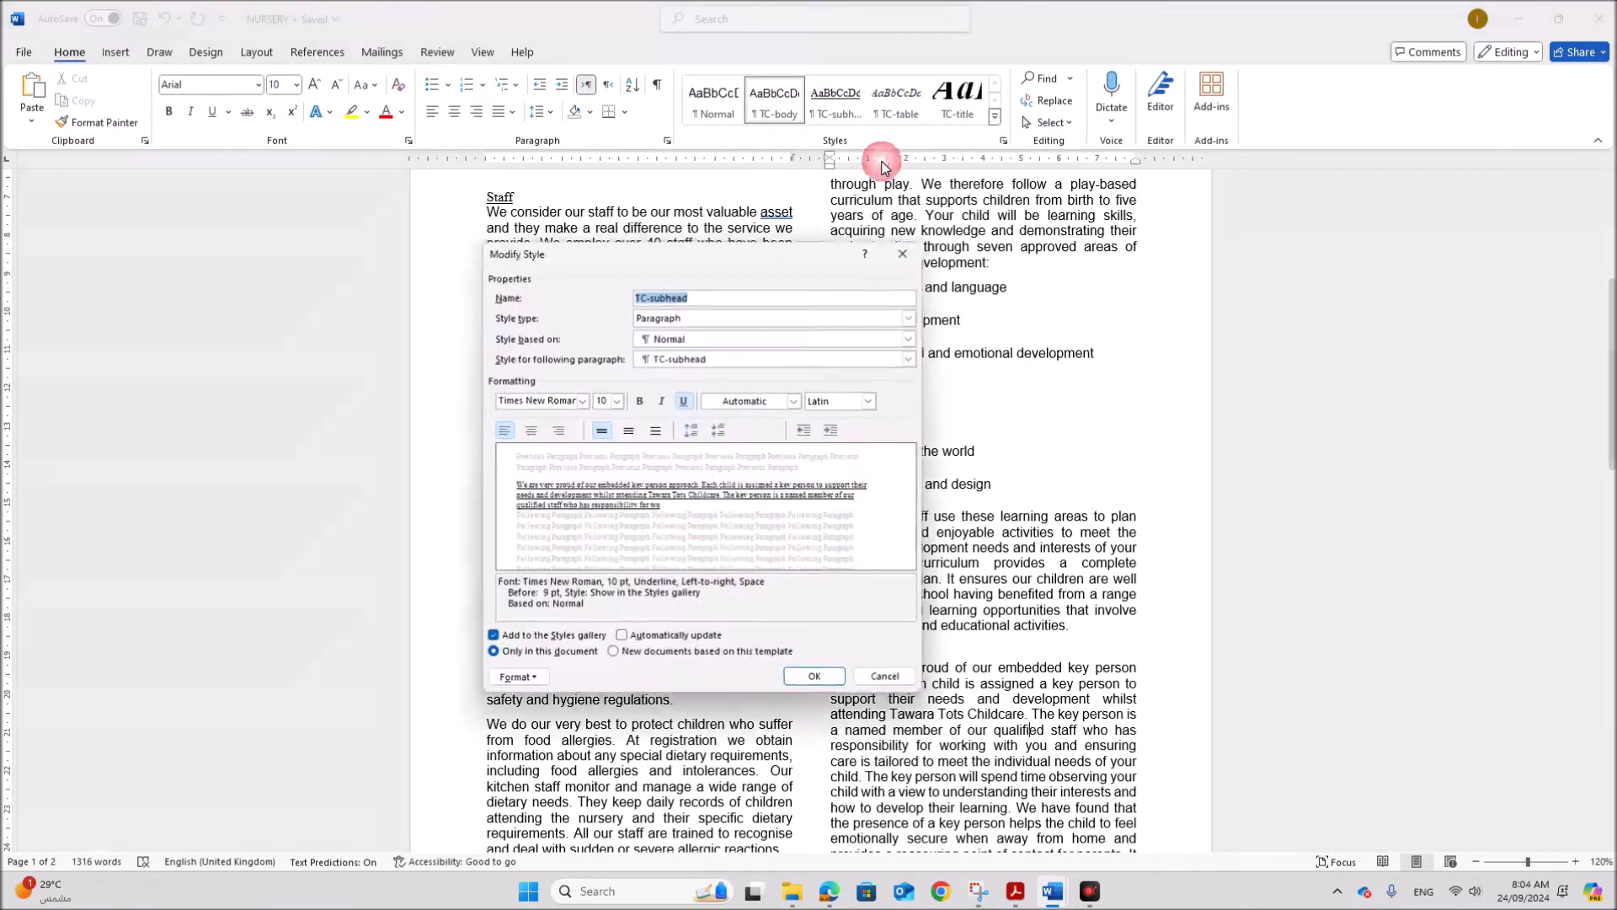
Check the font style, size and alignment required for TC-subhead in the Acrobat question paper, and return to NURSERY in Word
left_click(1015, 892)
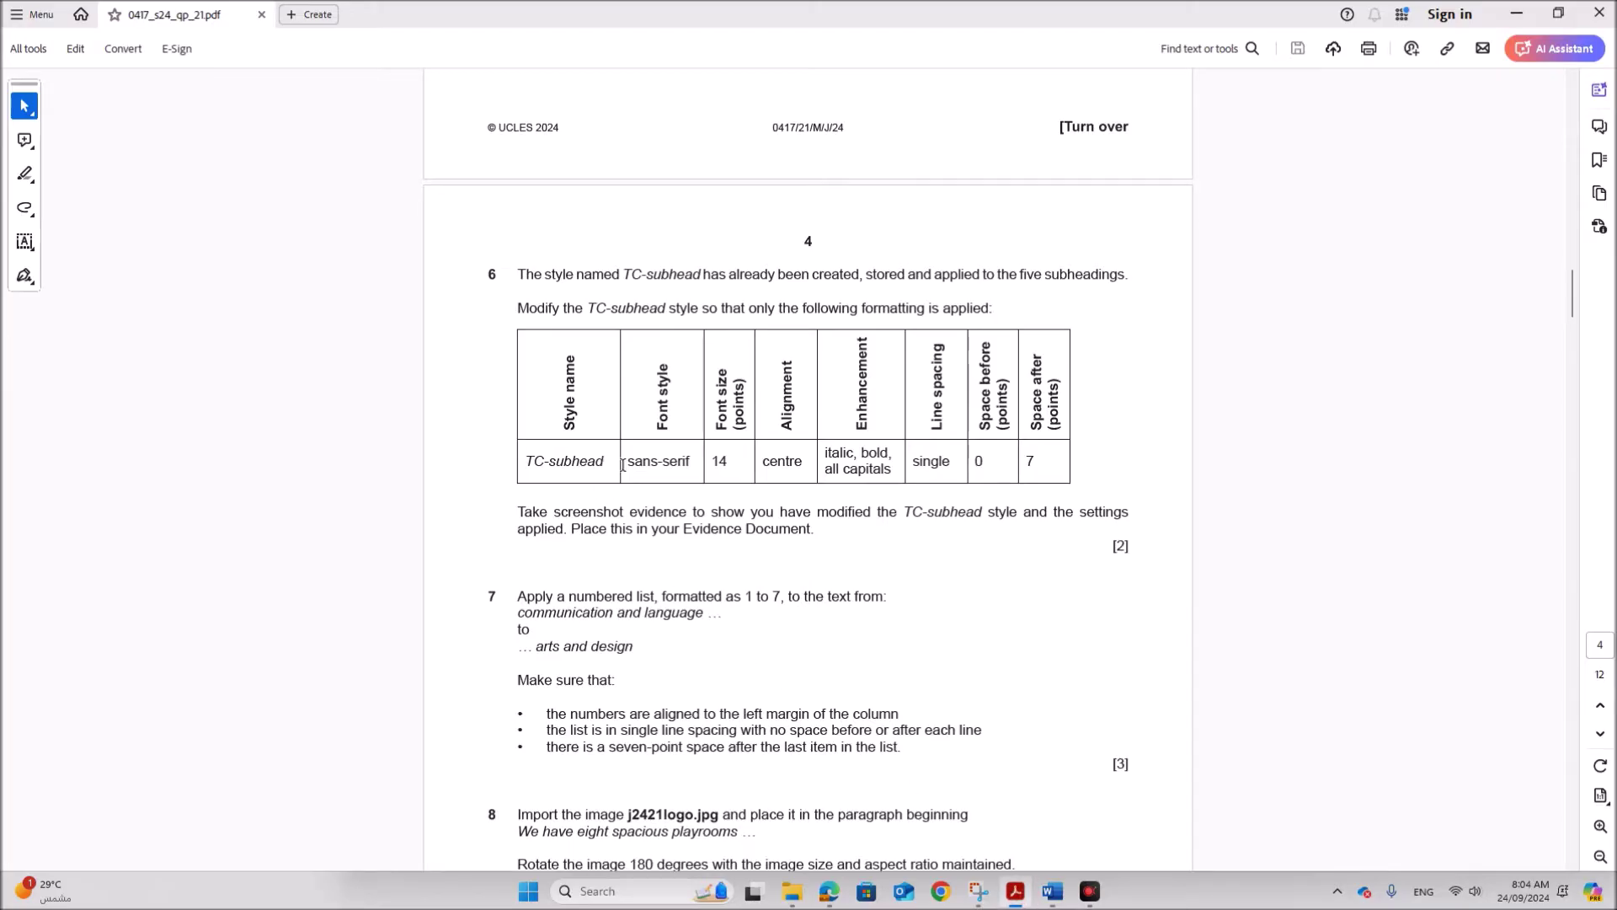
left_click_drag(630, 464, 776, 464)
mouse_move(1052, 891)
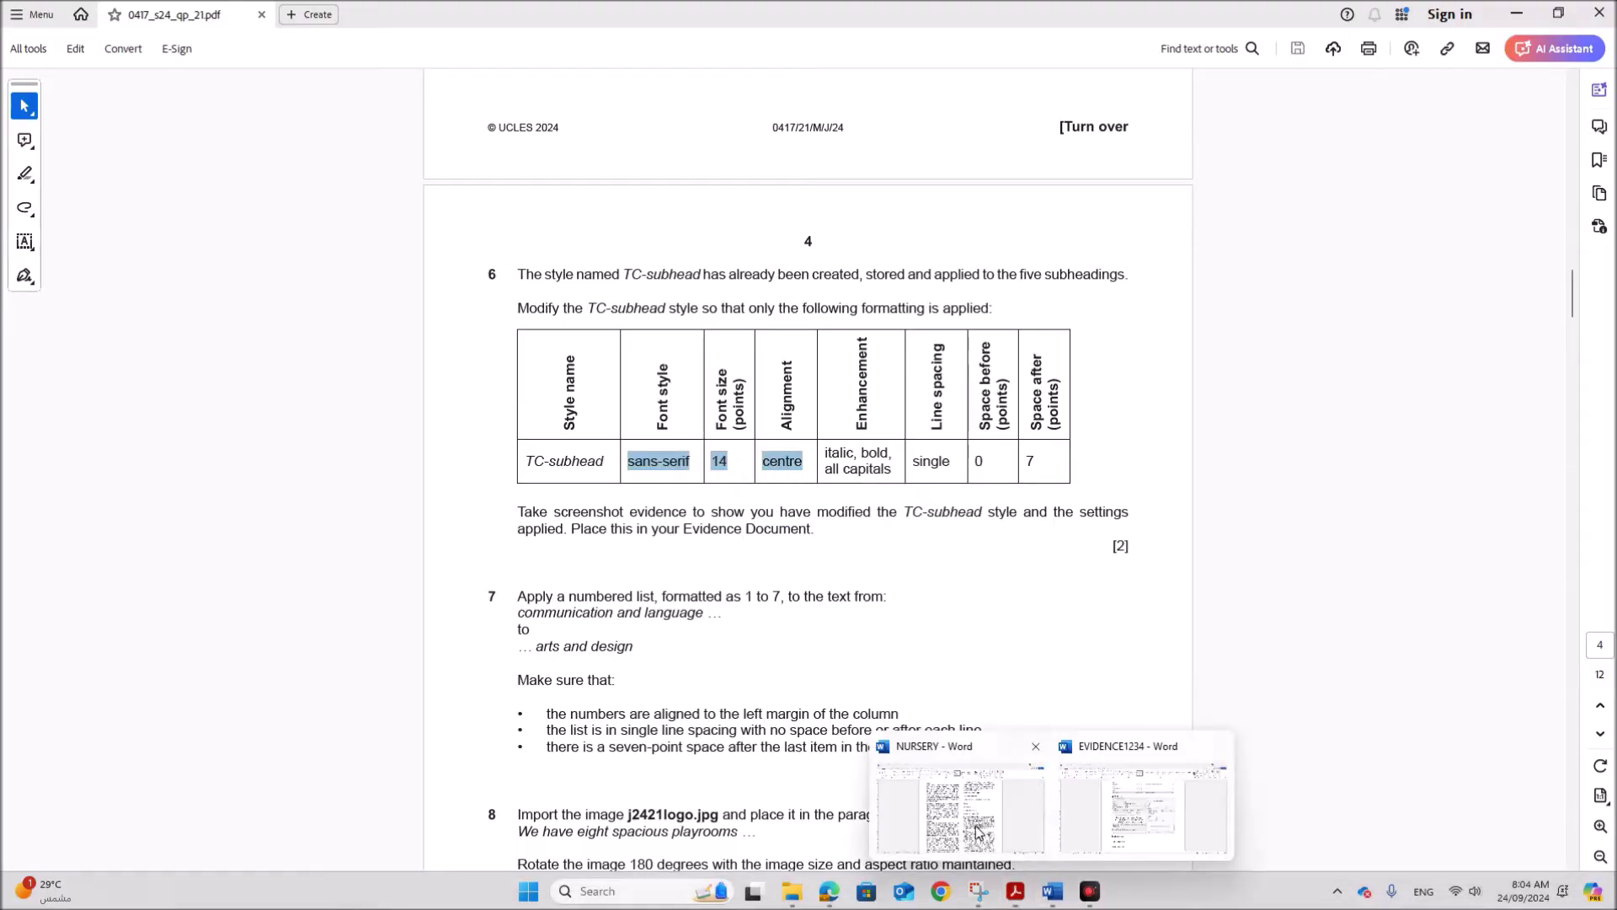
left_click(977, 830)
Set the TC-subhead style's font to Arial, 14 pt, with centred alignment
left_click(570, 401)
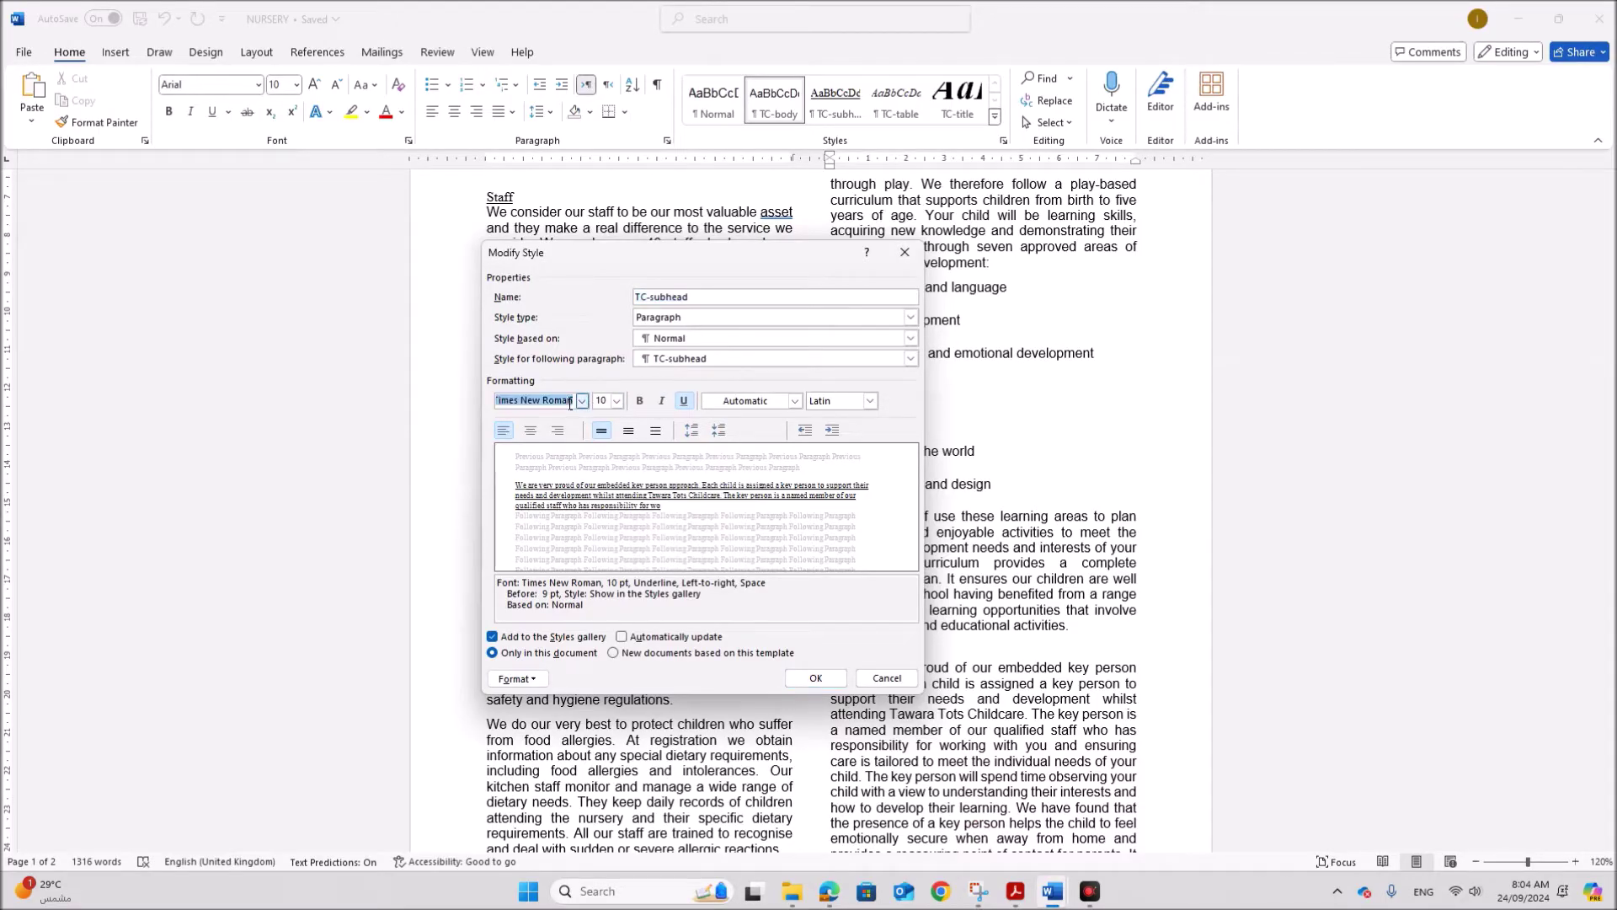
type("Arial")
left_click(618, 401)
left_click(600, 472)
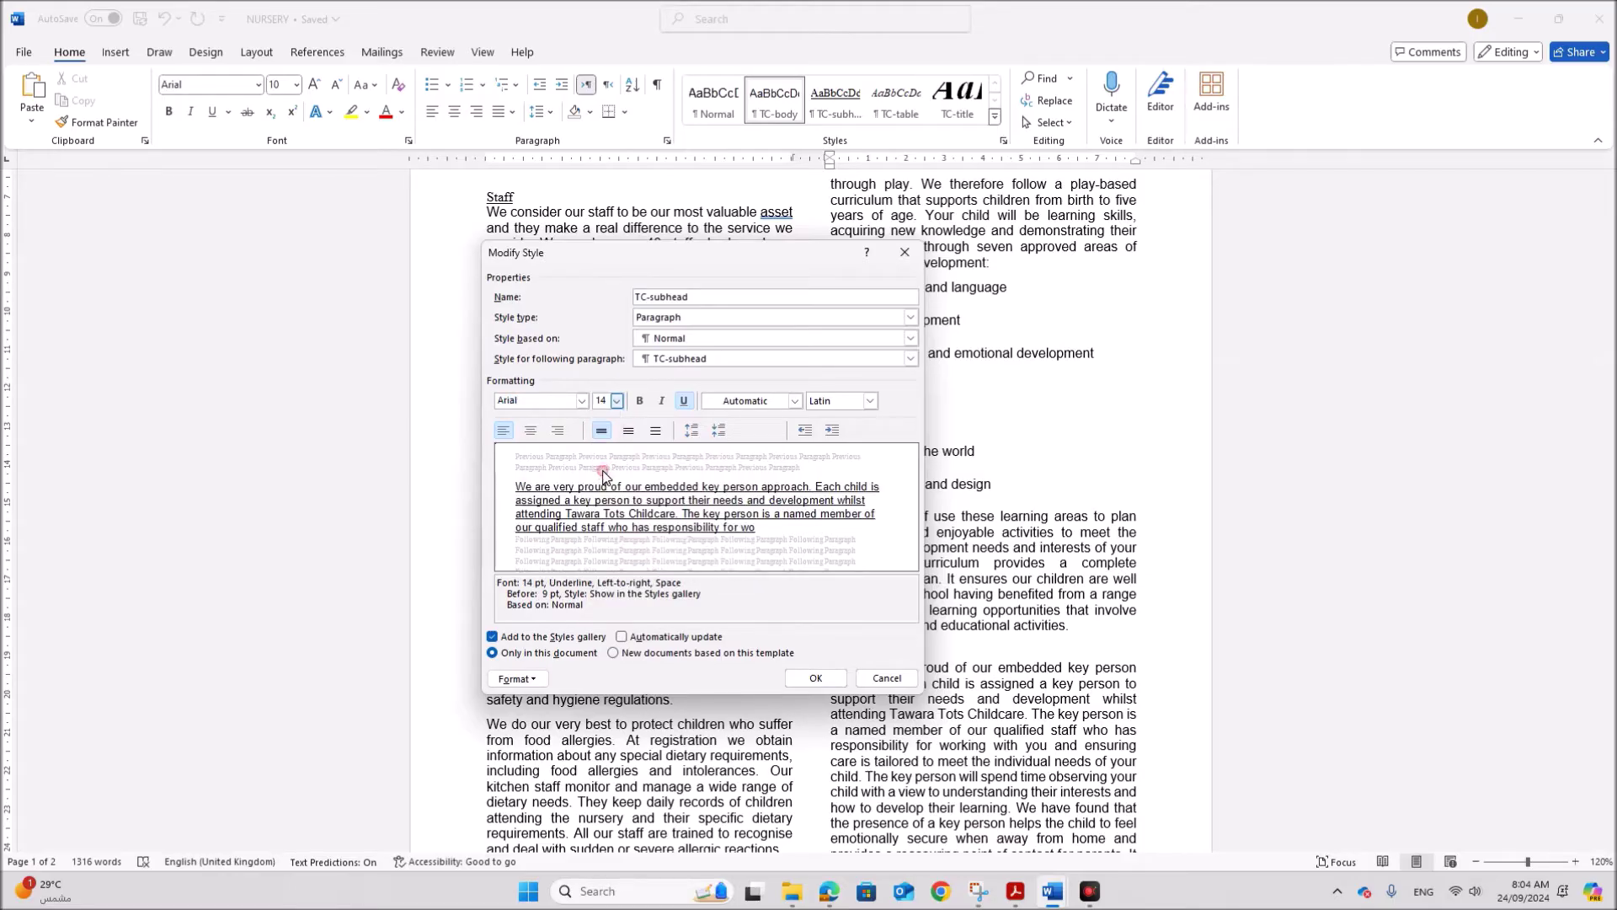
left_click(530, 430)
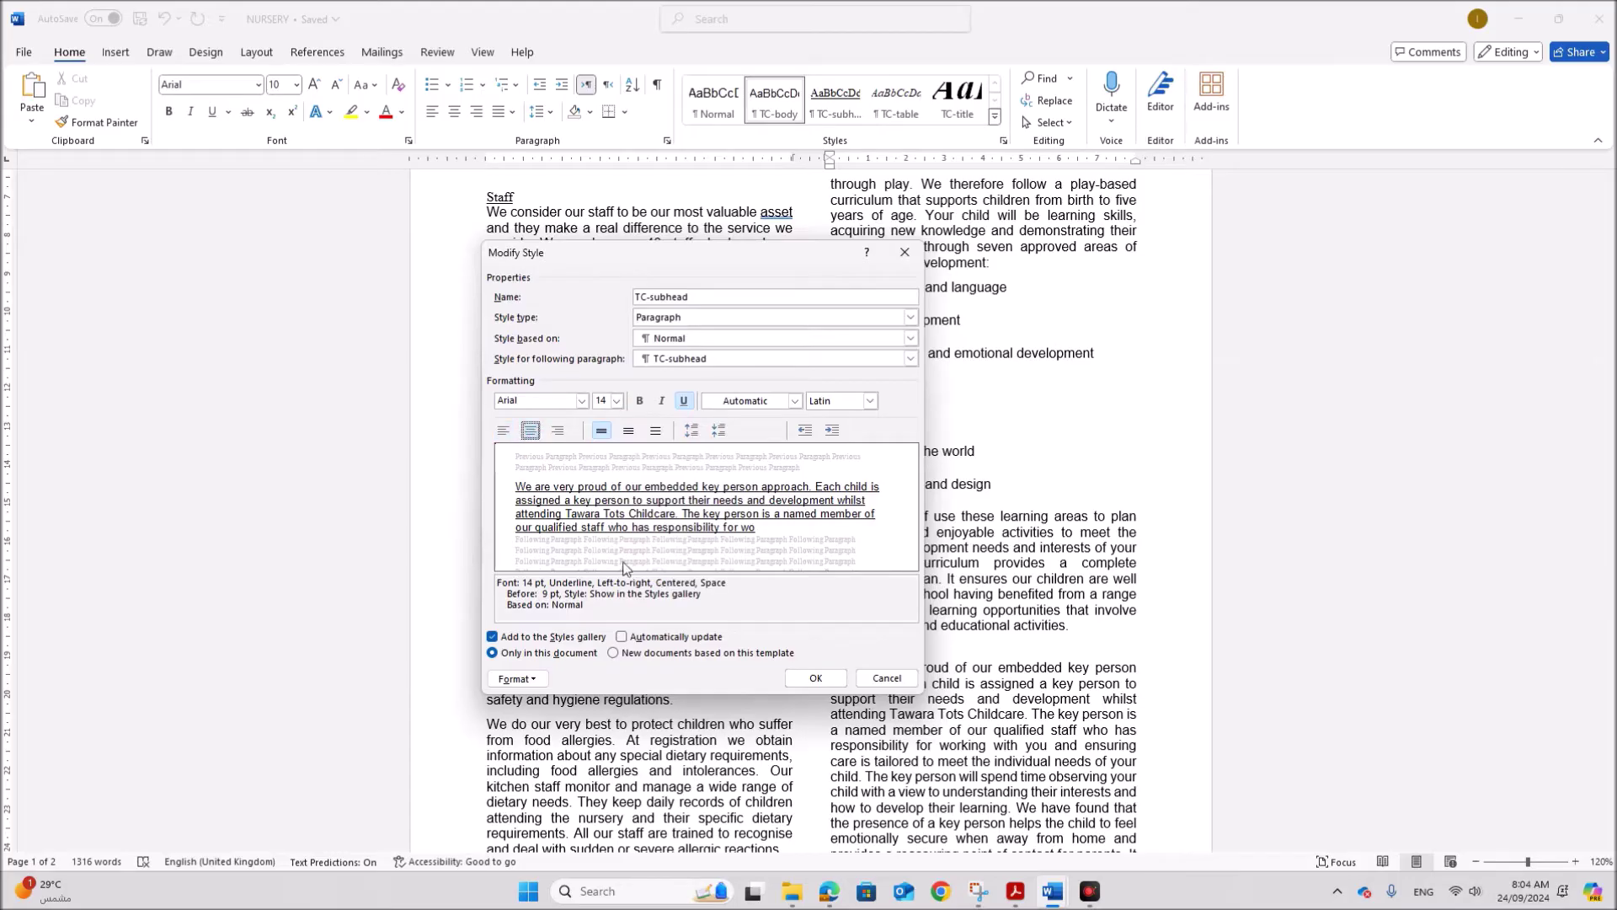
Read the enhancement requirements for TC-subhead in the Acrobat question paper, and return to the NURSERY document in Word
mouse_move(1013, 893)
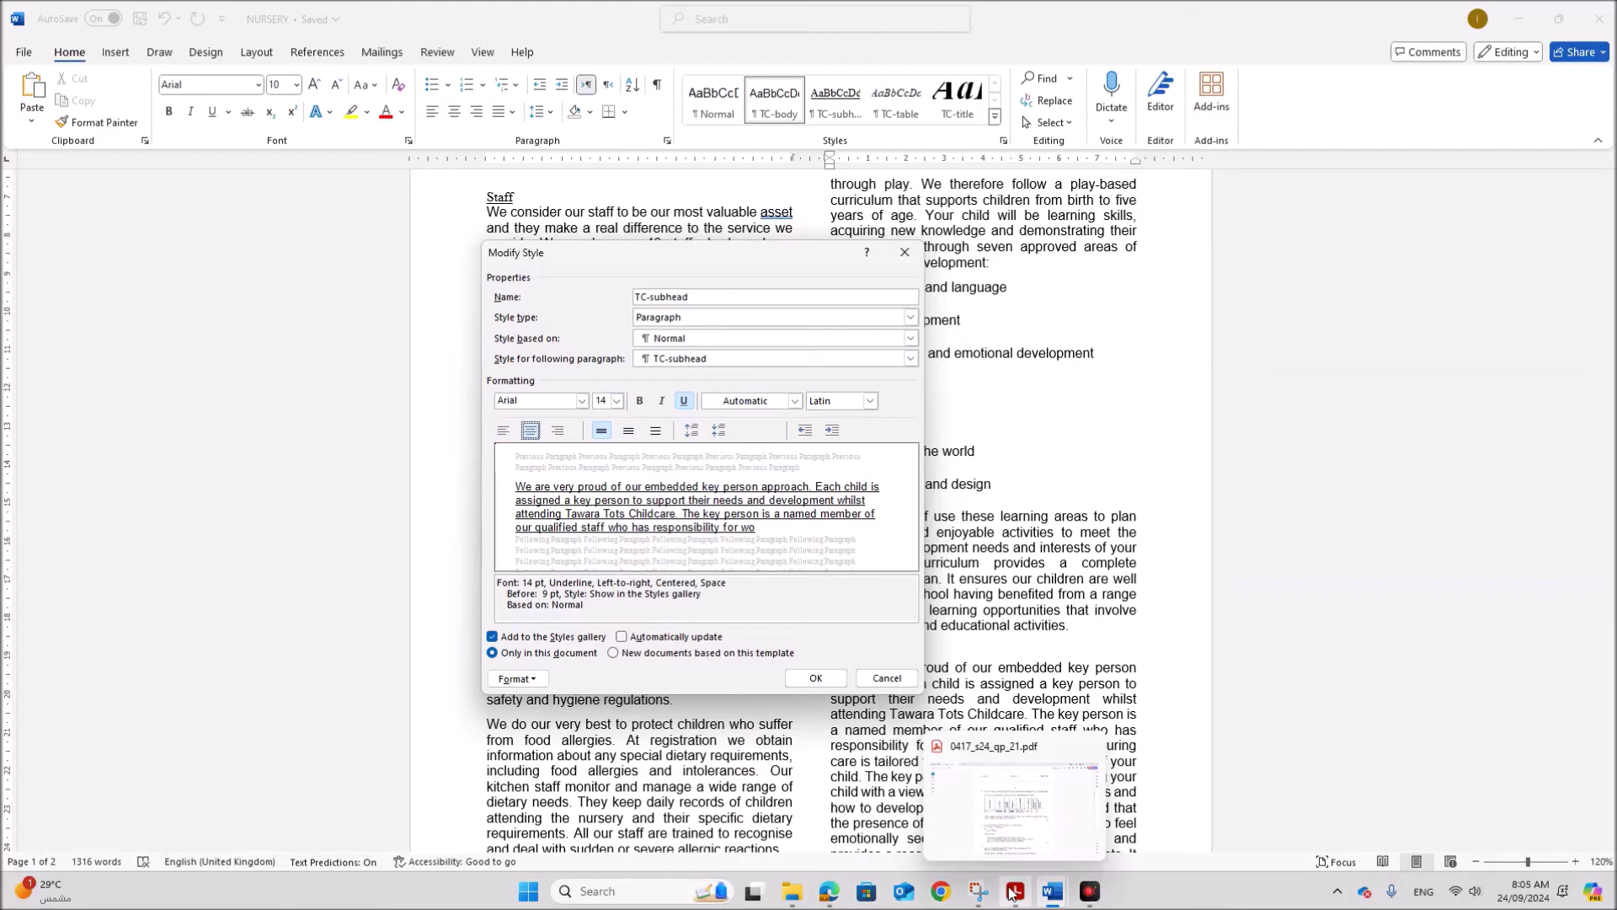
left_click(998, 838)
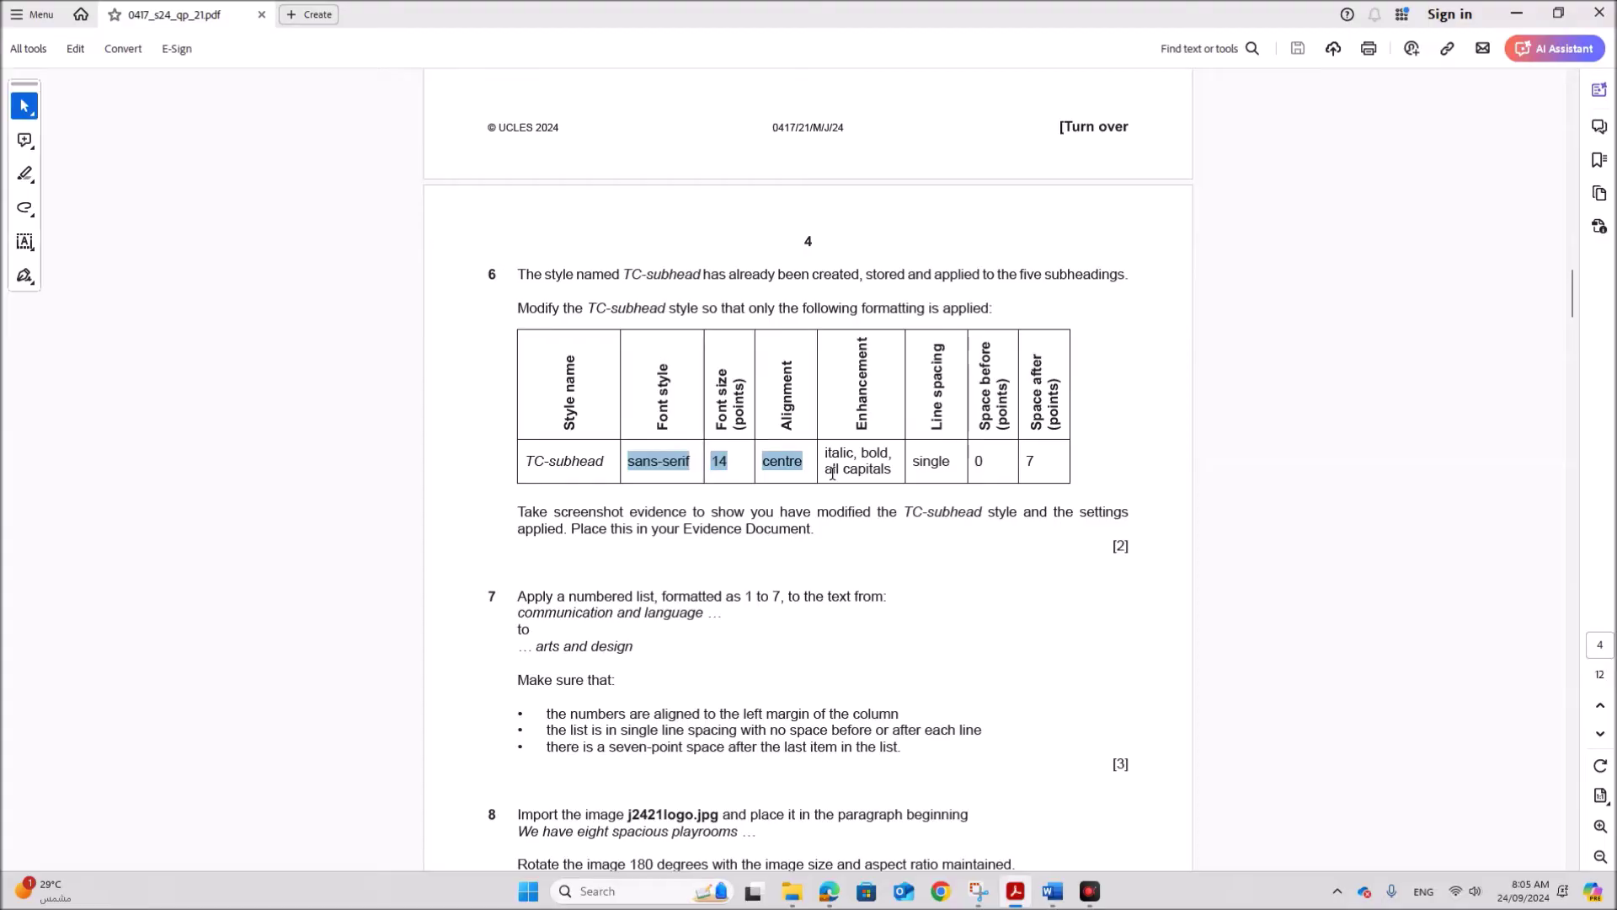
mouse_move(1053, 889)
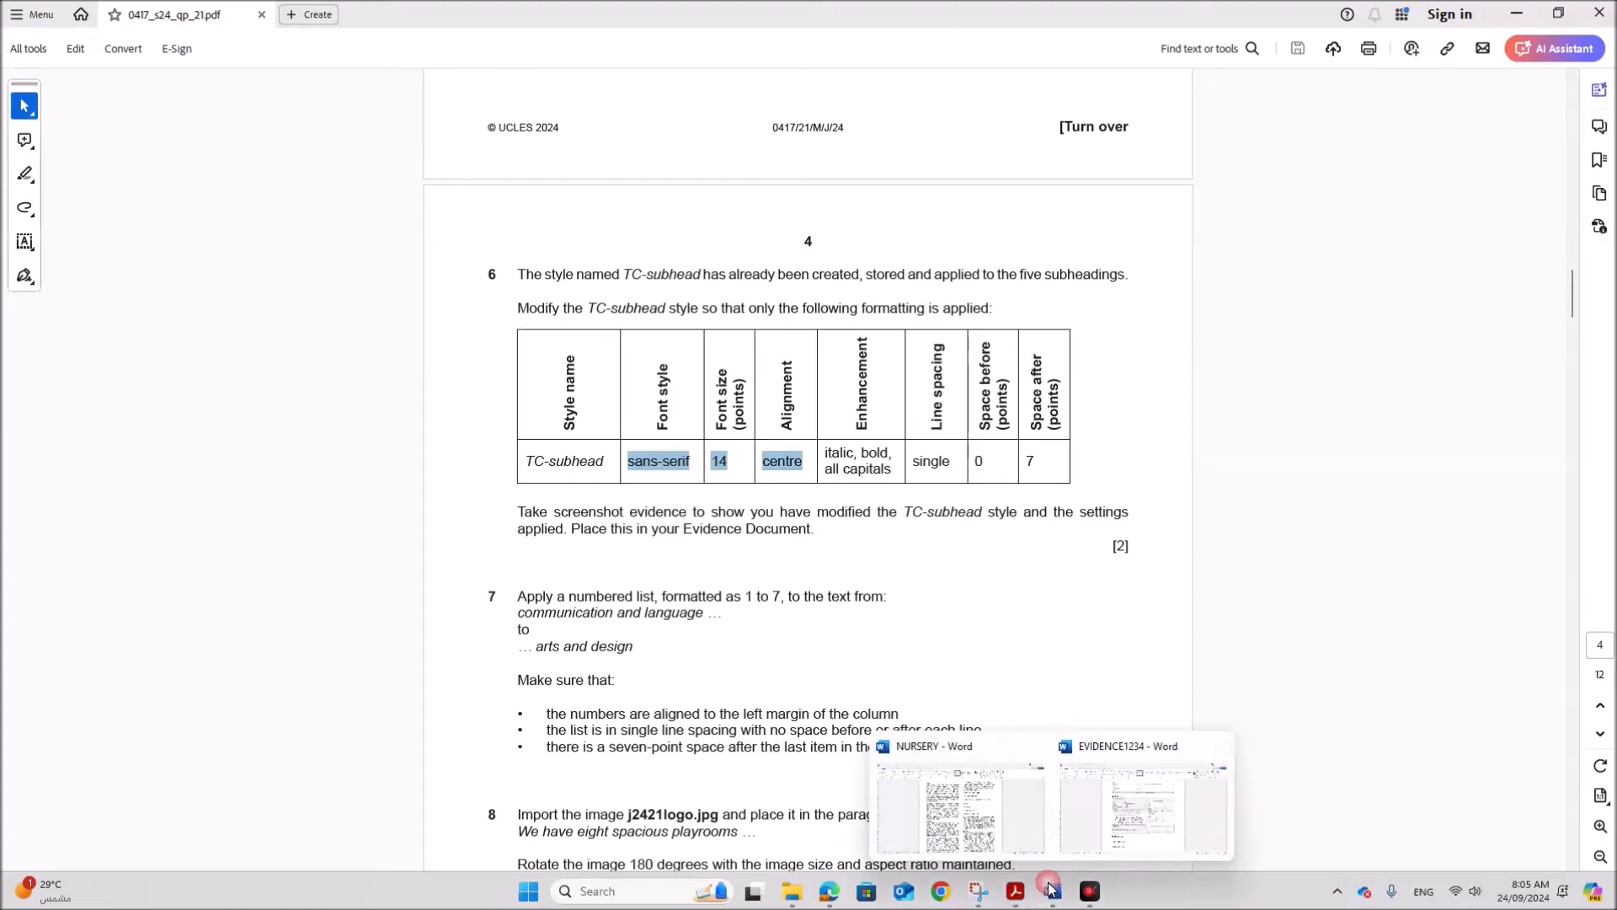
left_click(977, 829)
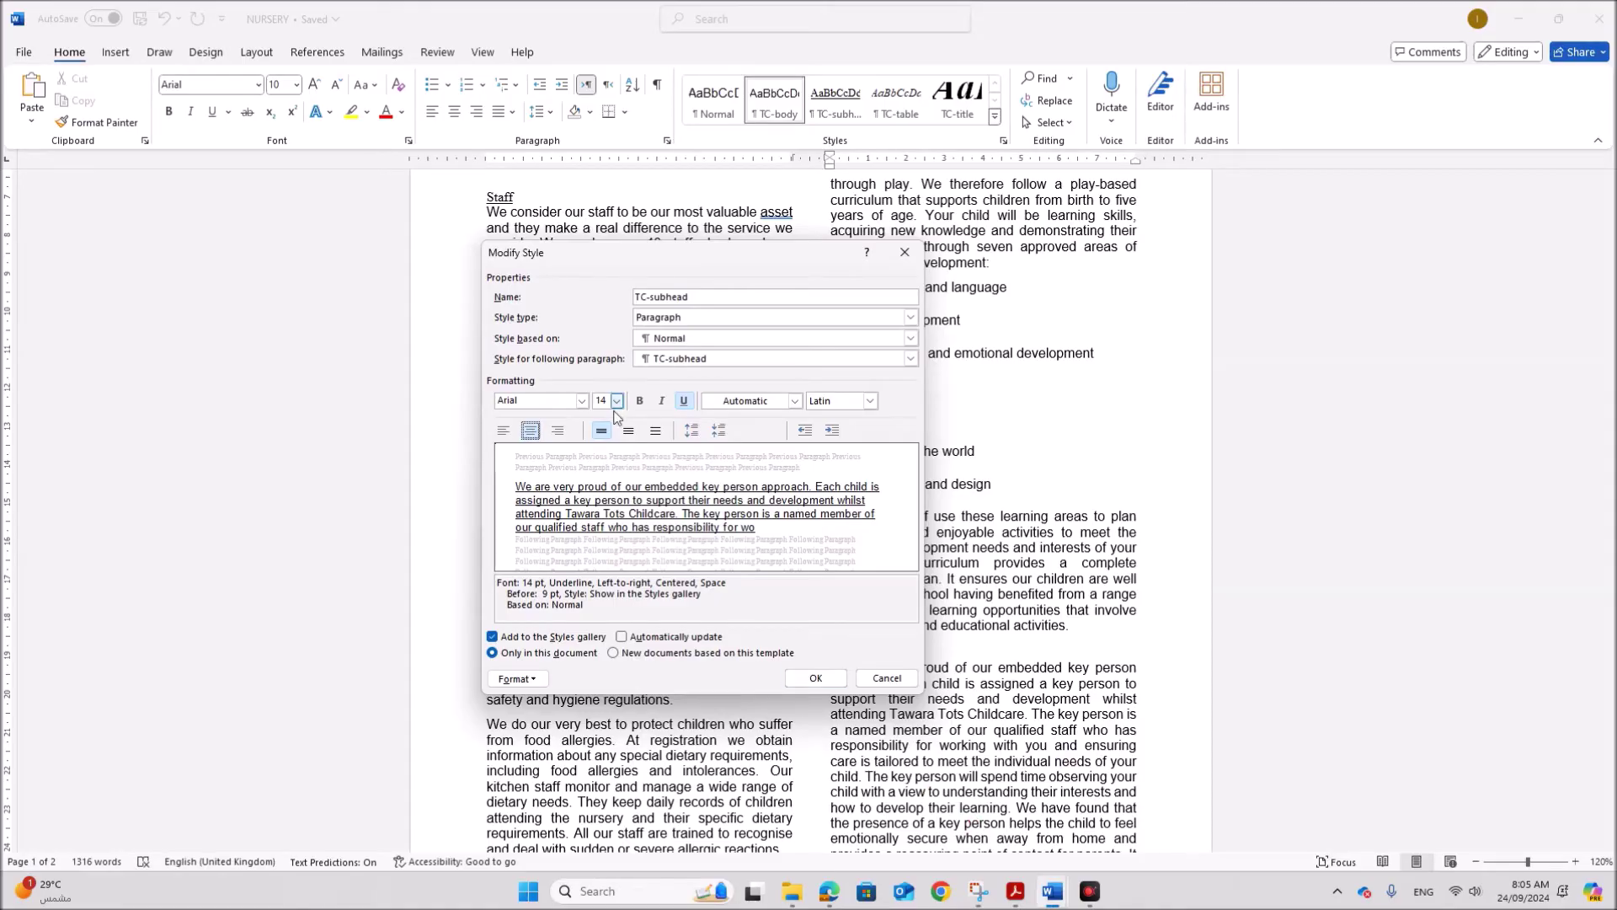
Remove the underline from the TC-subhead style and apply italic, bold and all caps to it
left_click(683, 404)
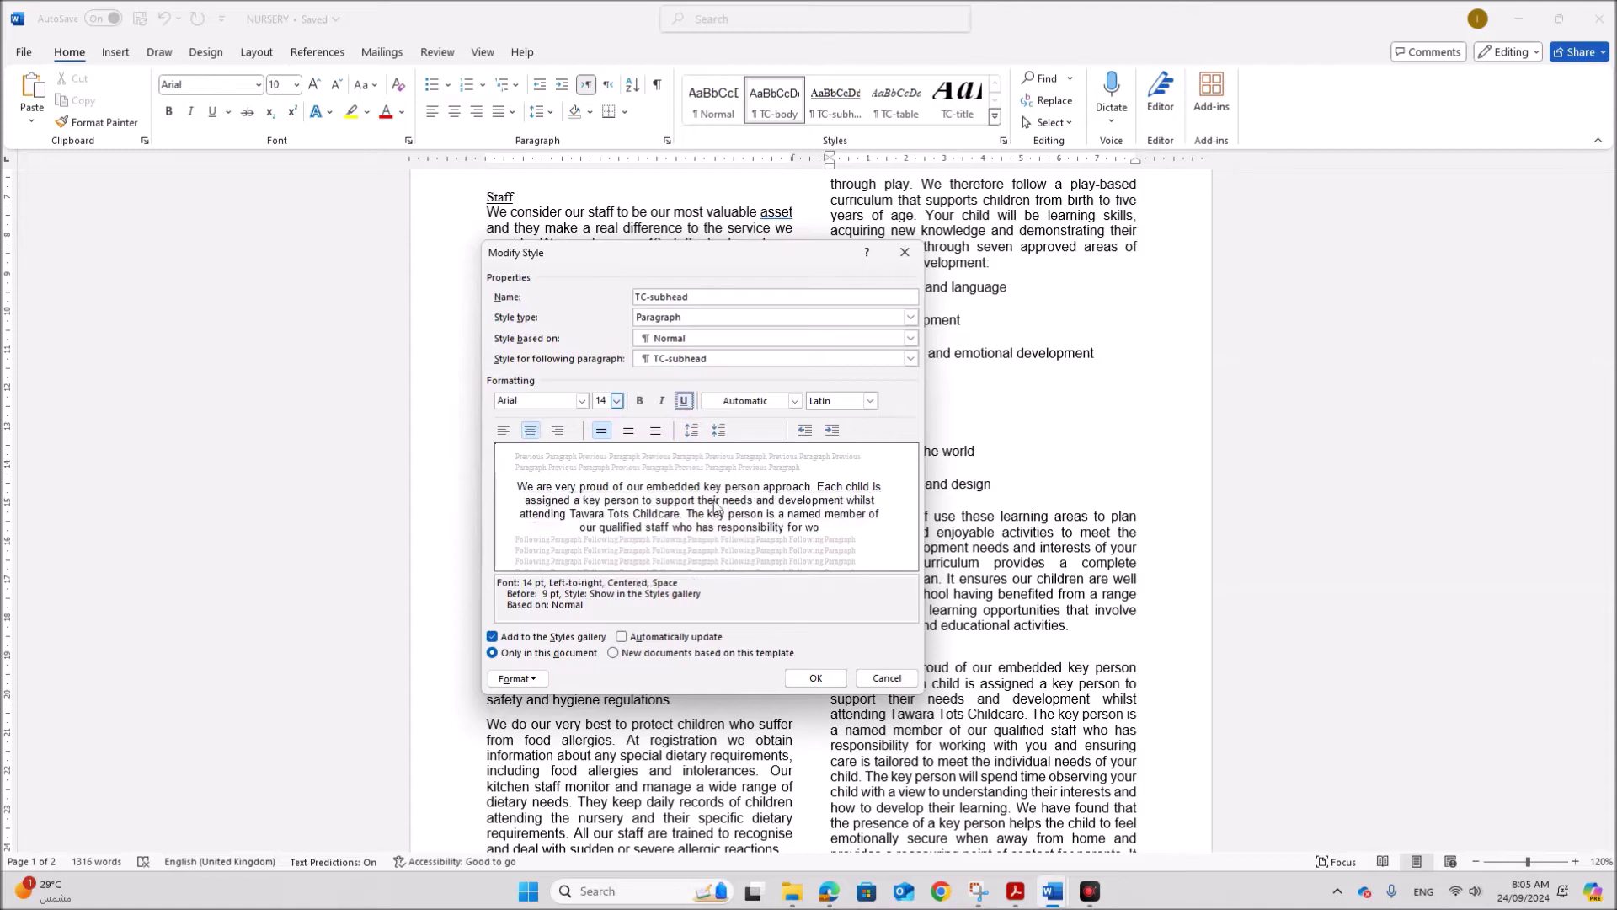
left_click(660, 404)
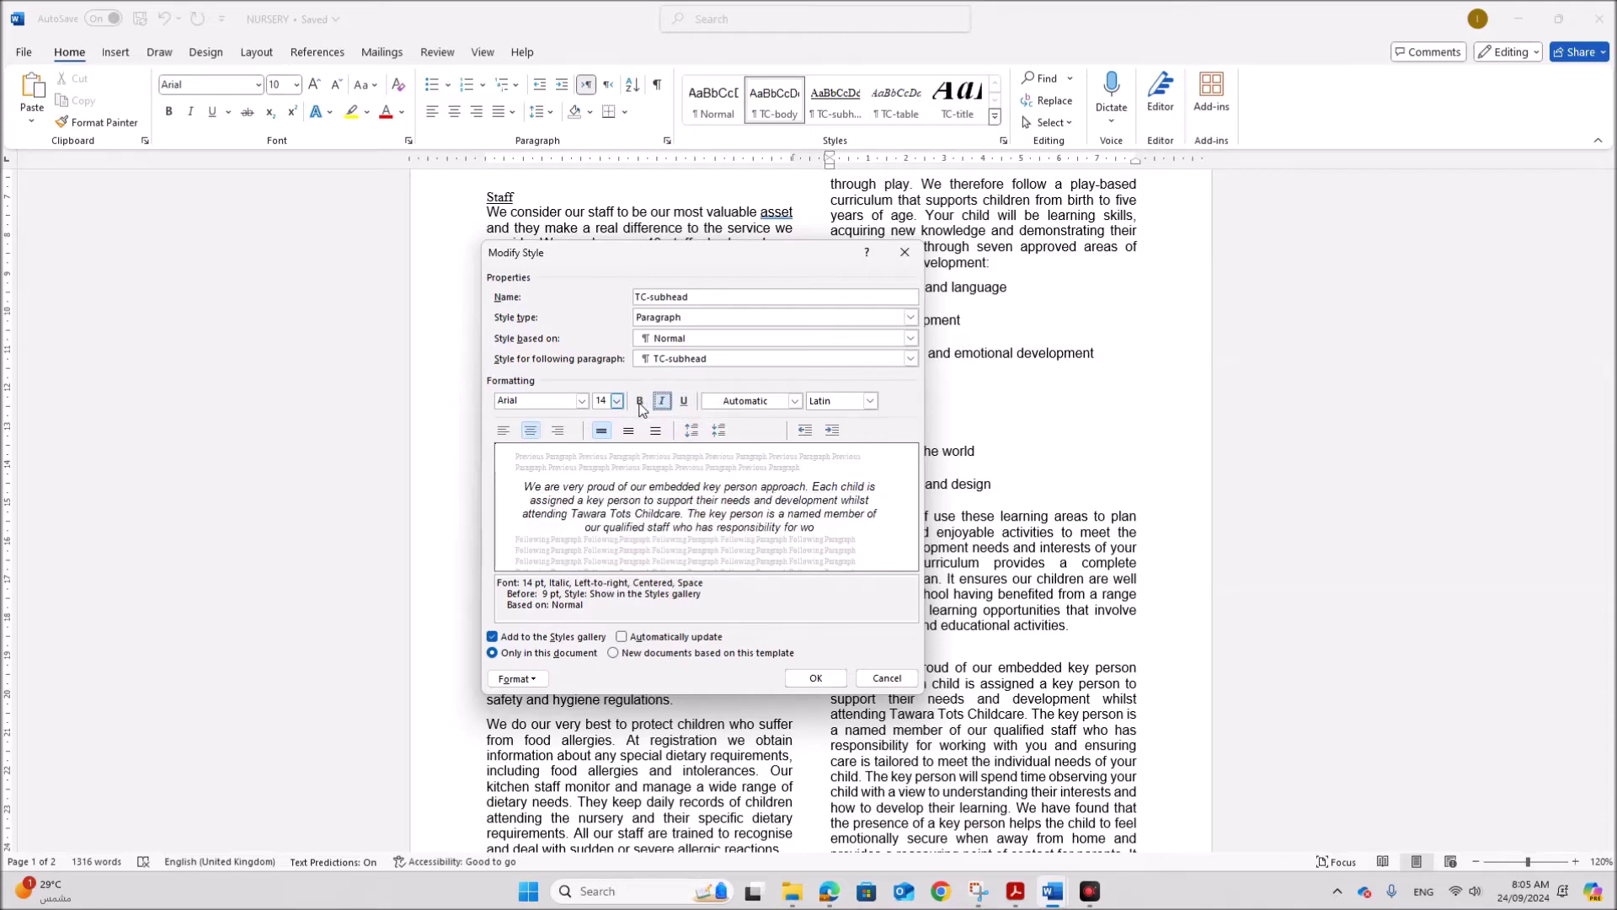
left_click(640, 401)
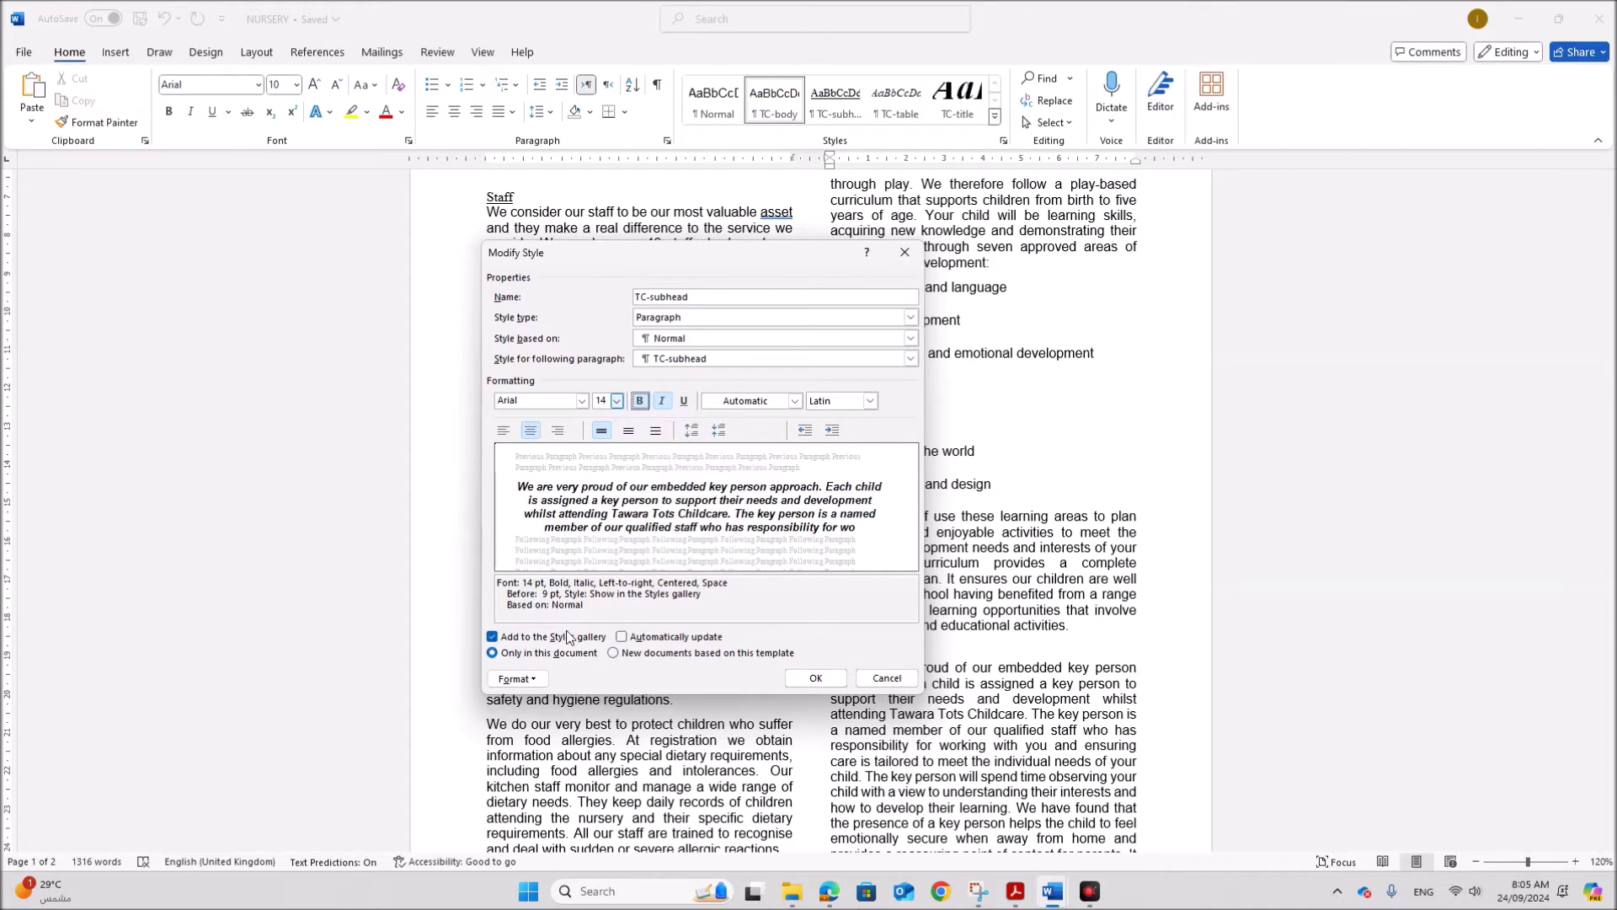
left_click(539, 679)
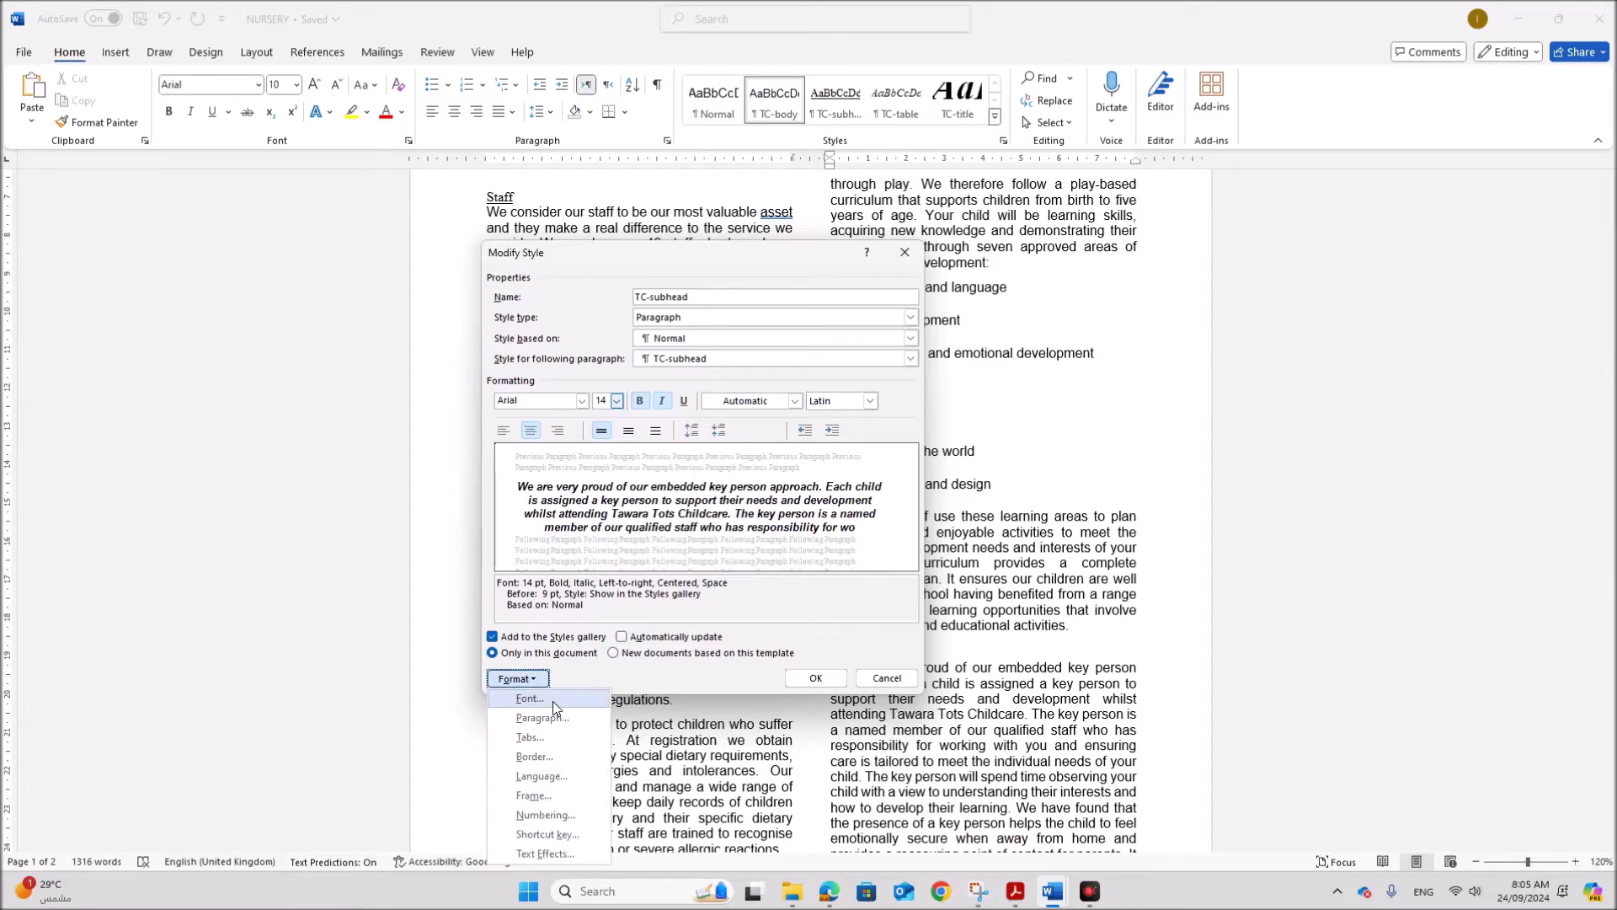
left_click(552, 700)
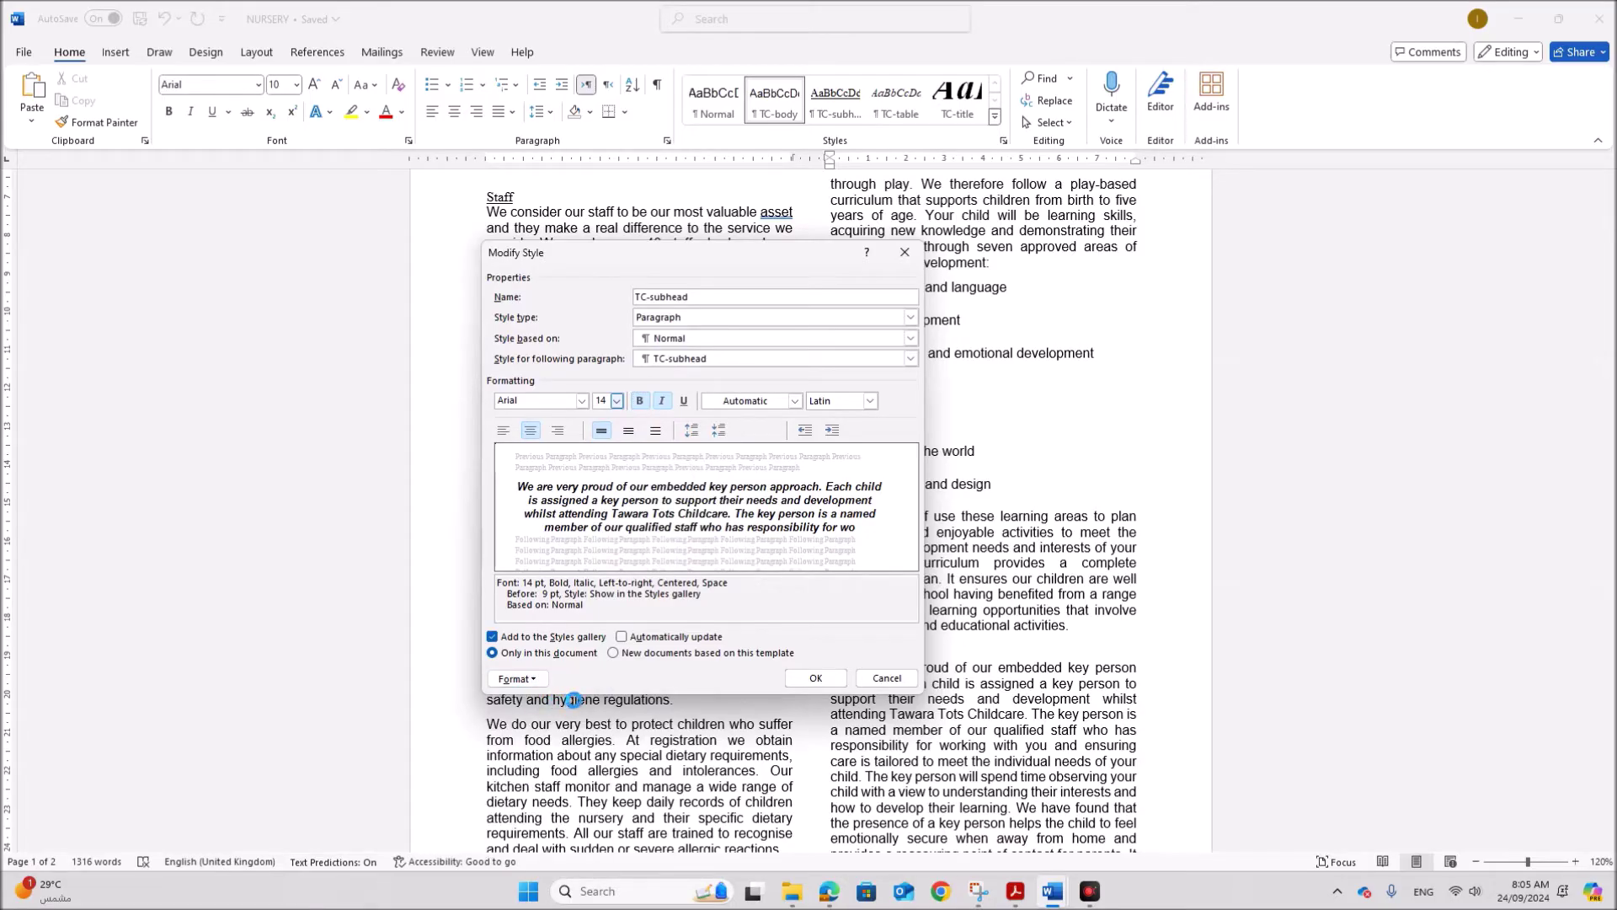
left_click(902, 484)
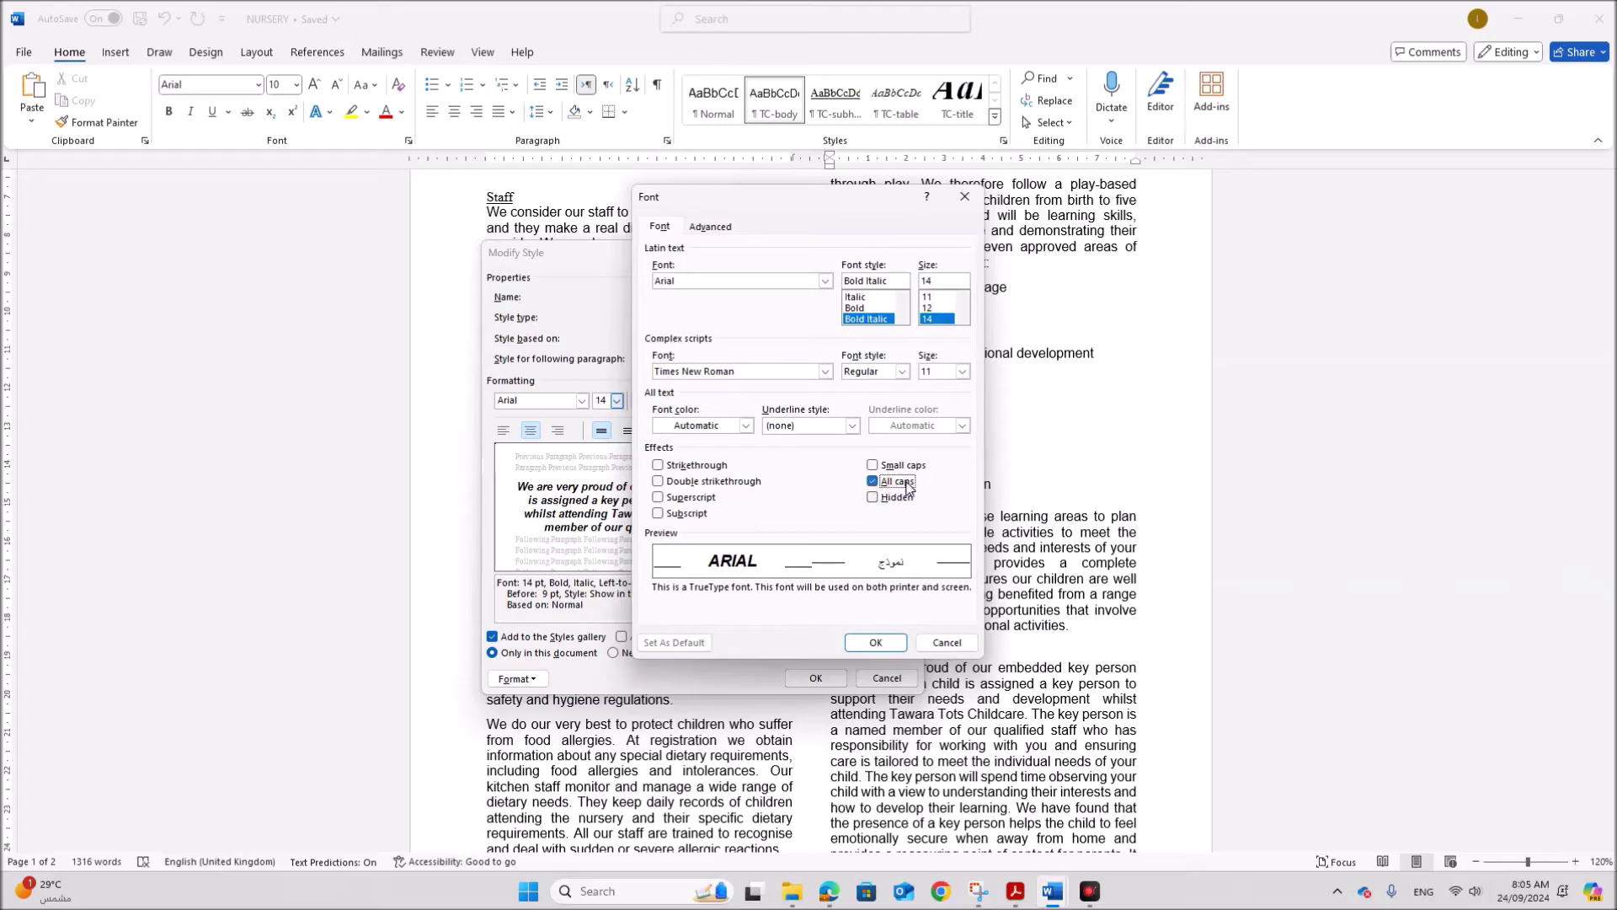
left_click(875, 642)
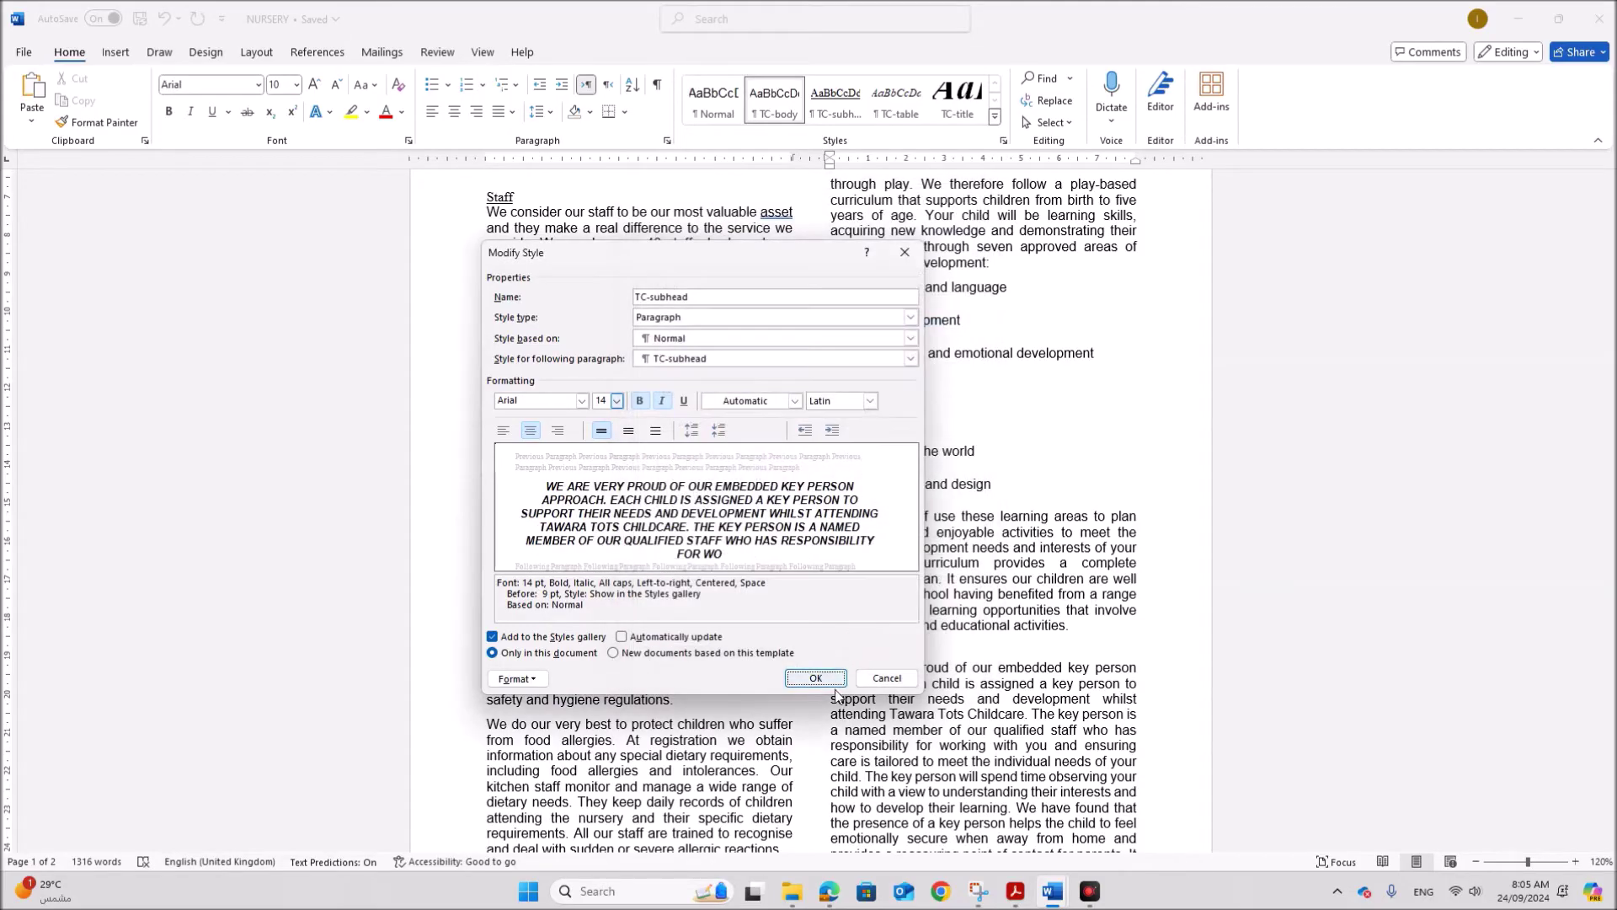
Consult the Acrobat question paper for paragraph spacing, and in Word set TC-subhead's spacing to 0 pt before and 7 pt after
left_click(1015, 891)
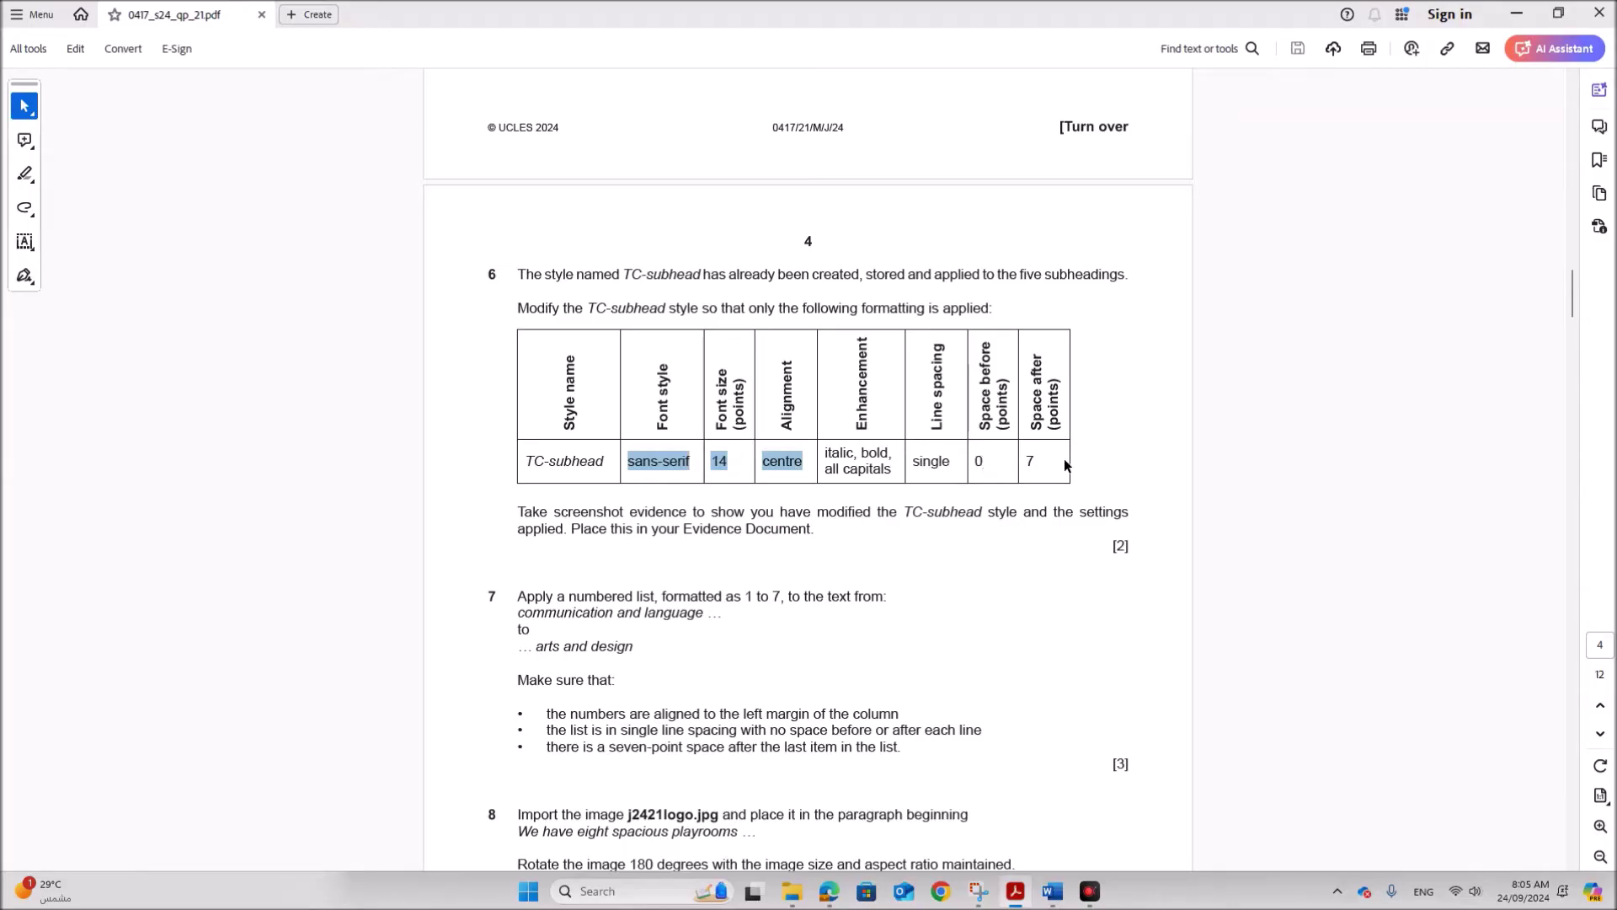
mouse_move(1052, 891)
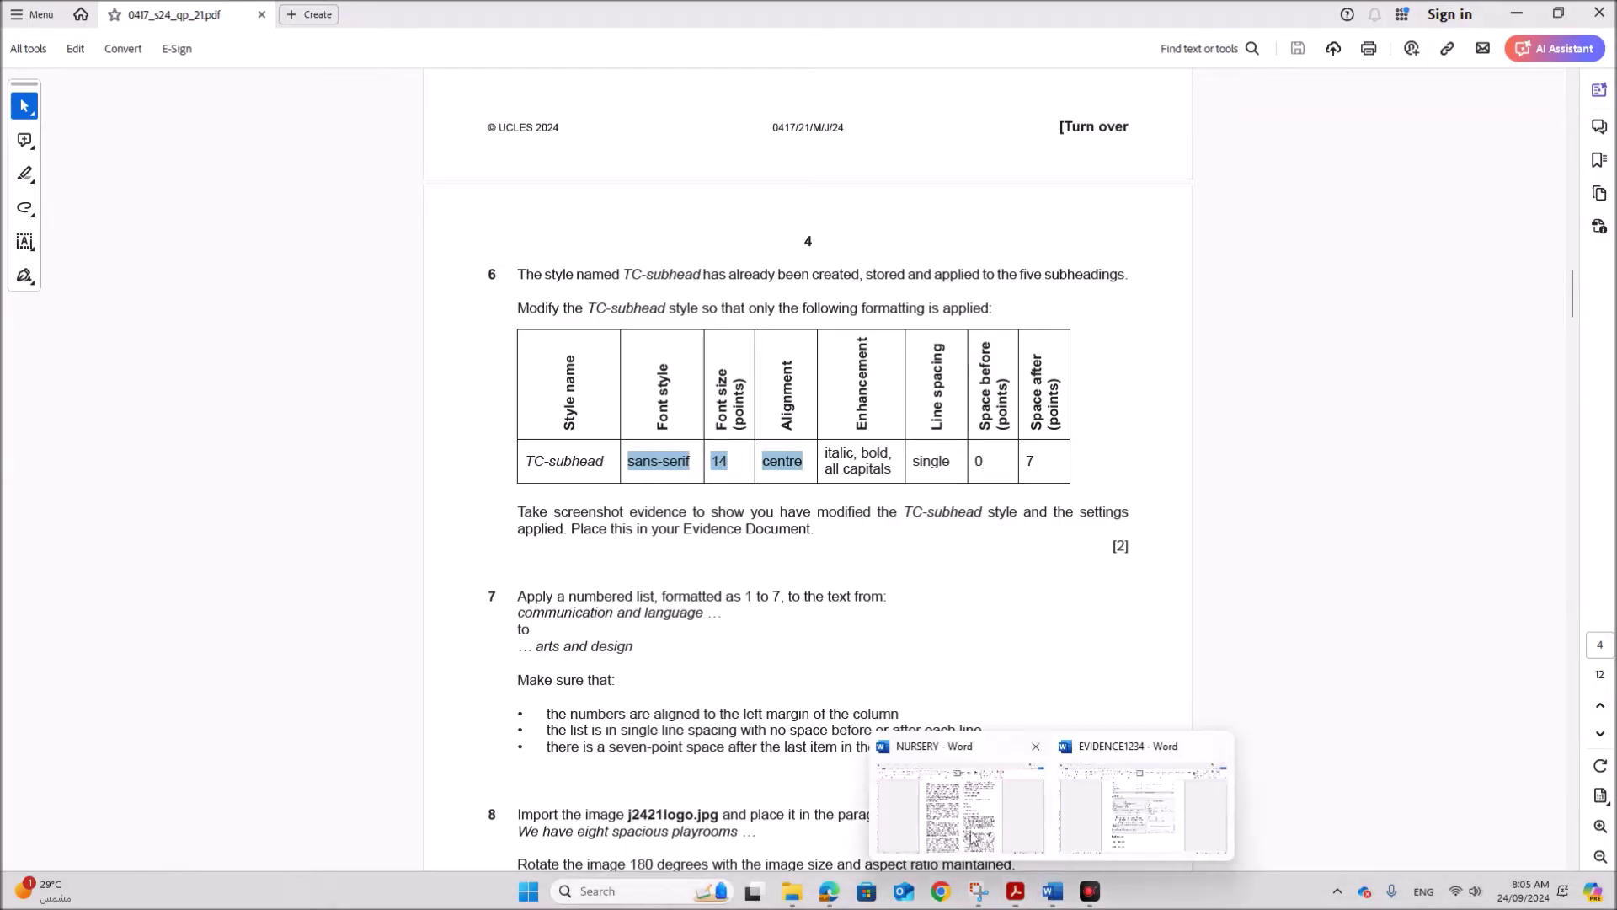
left_click(977, 838)
left_click(518, 679)
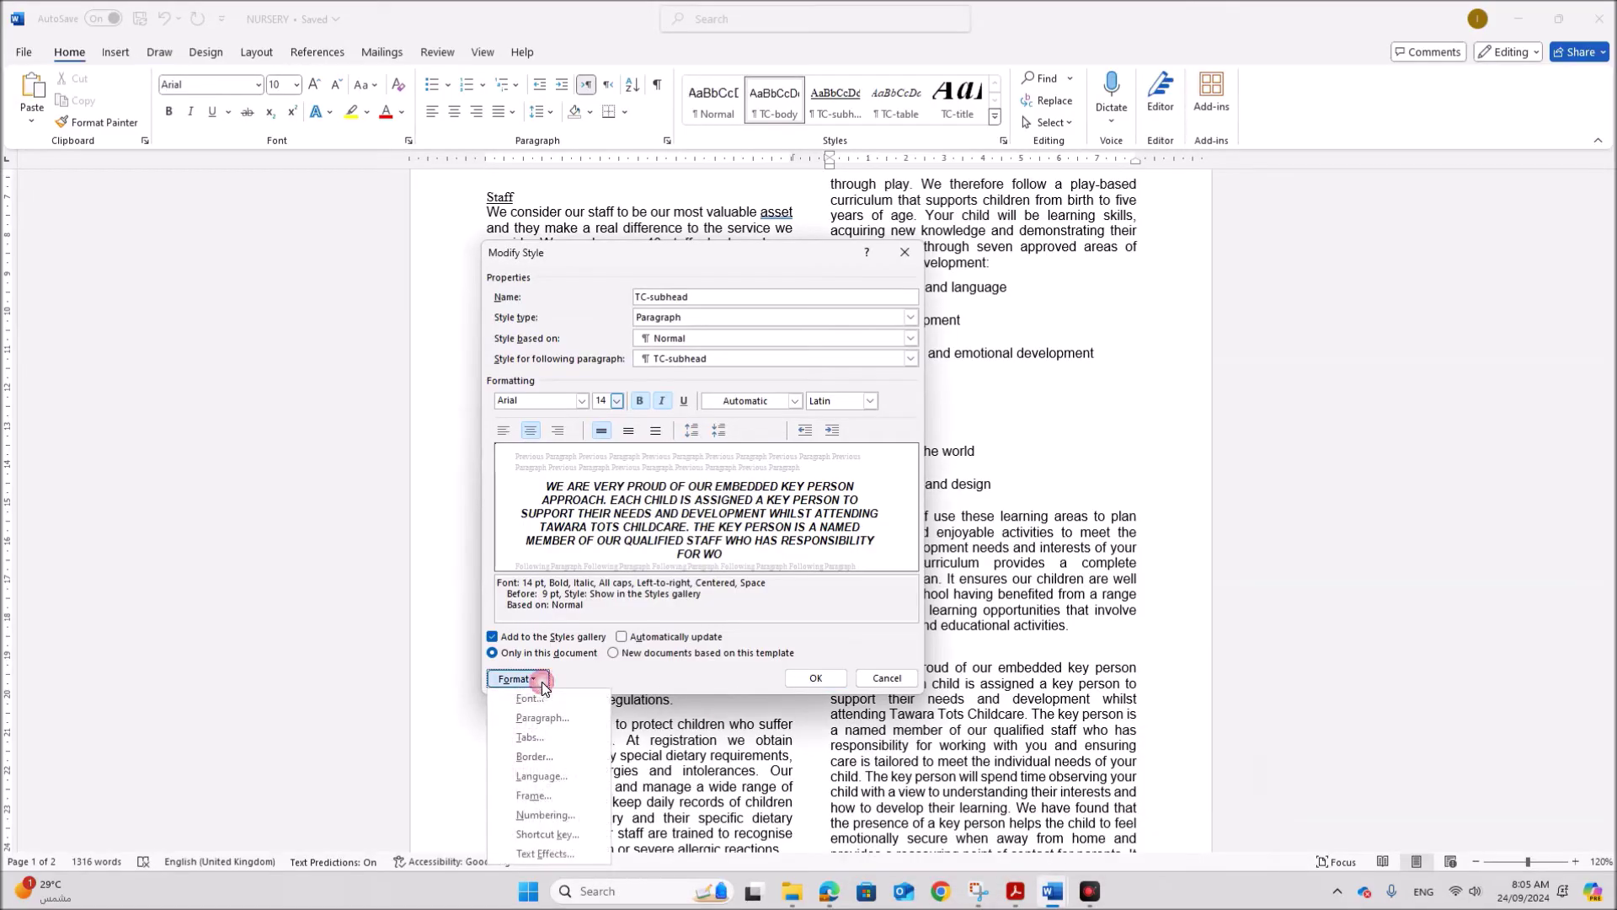
left_click(542, 717)
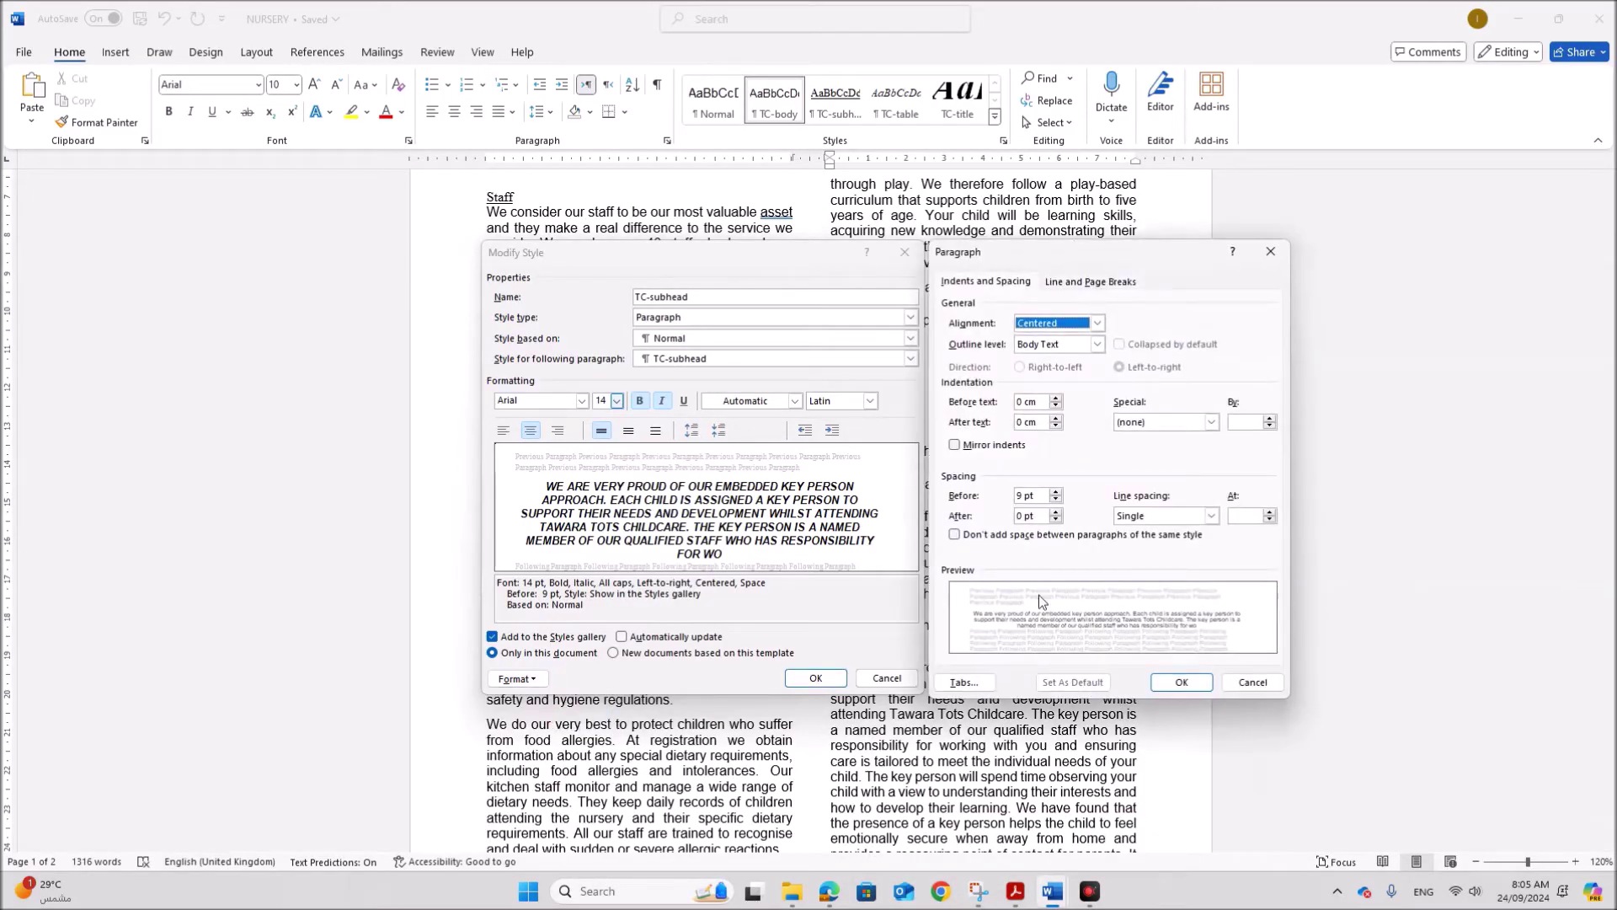
left_click(1027, 495)
key("BackSpace")
key("BackSpace")
type("0")
double_click(1020, 515)
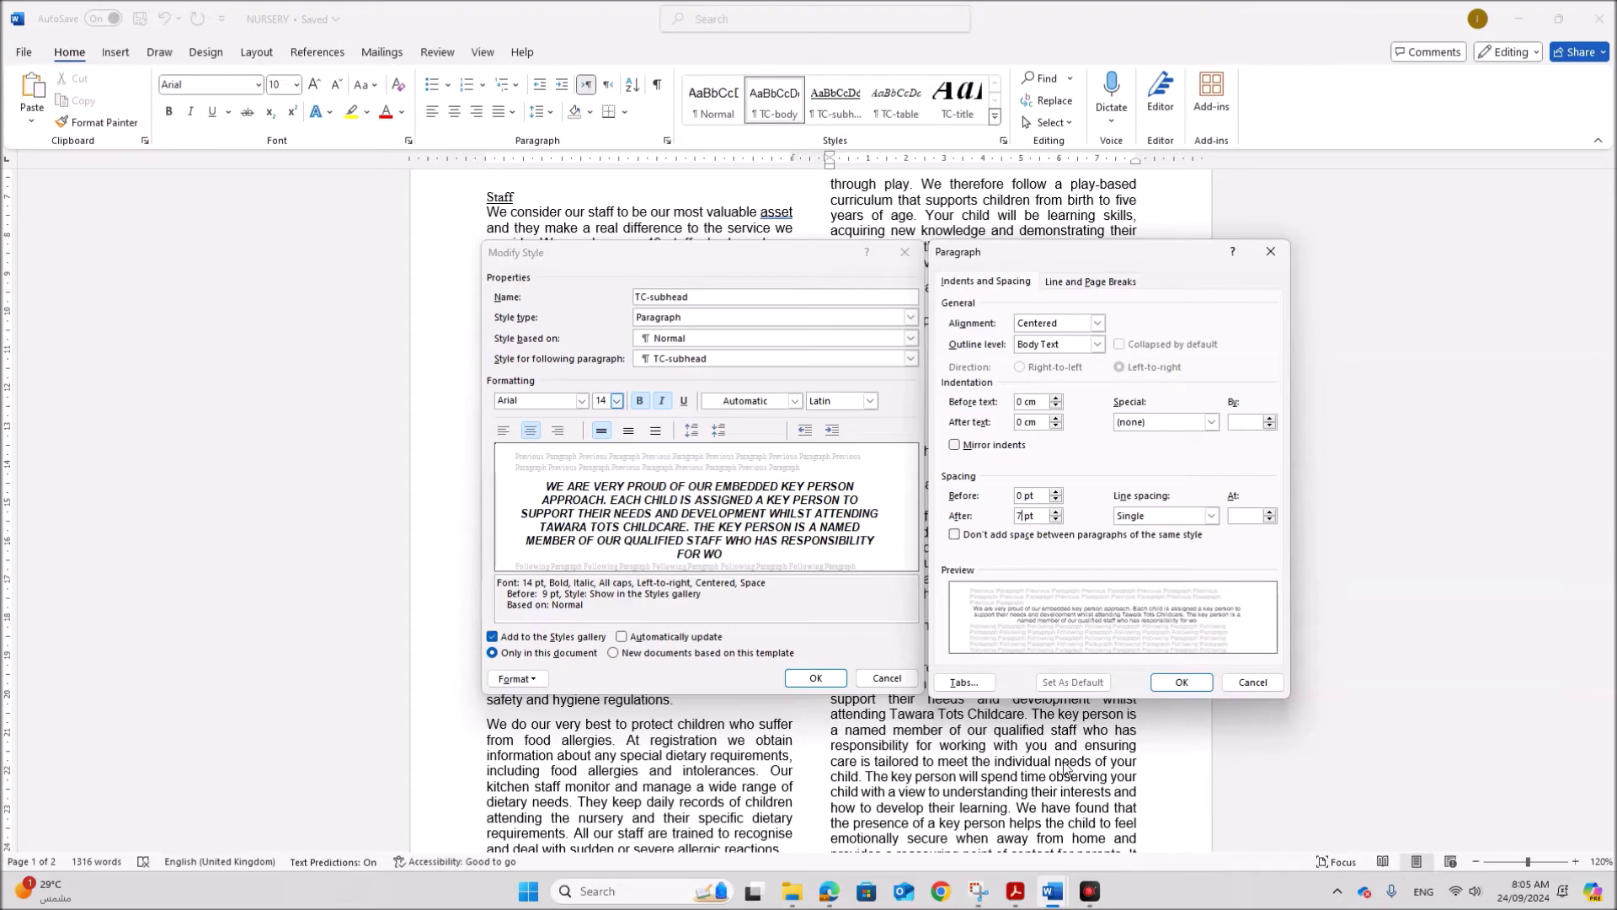
Recheck task 6 in Acrobat, and capture the open Modify Style and Paragraph dialogs in NURSERY with Snipping Tool
left_click(1015, 891)
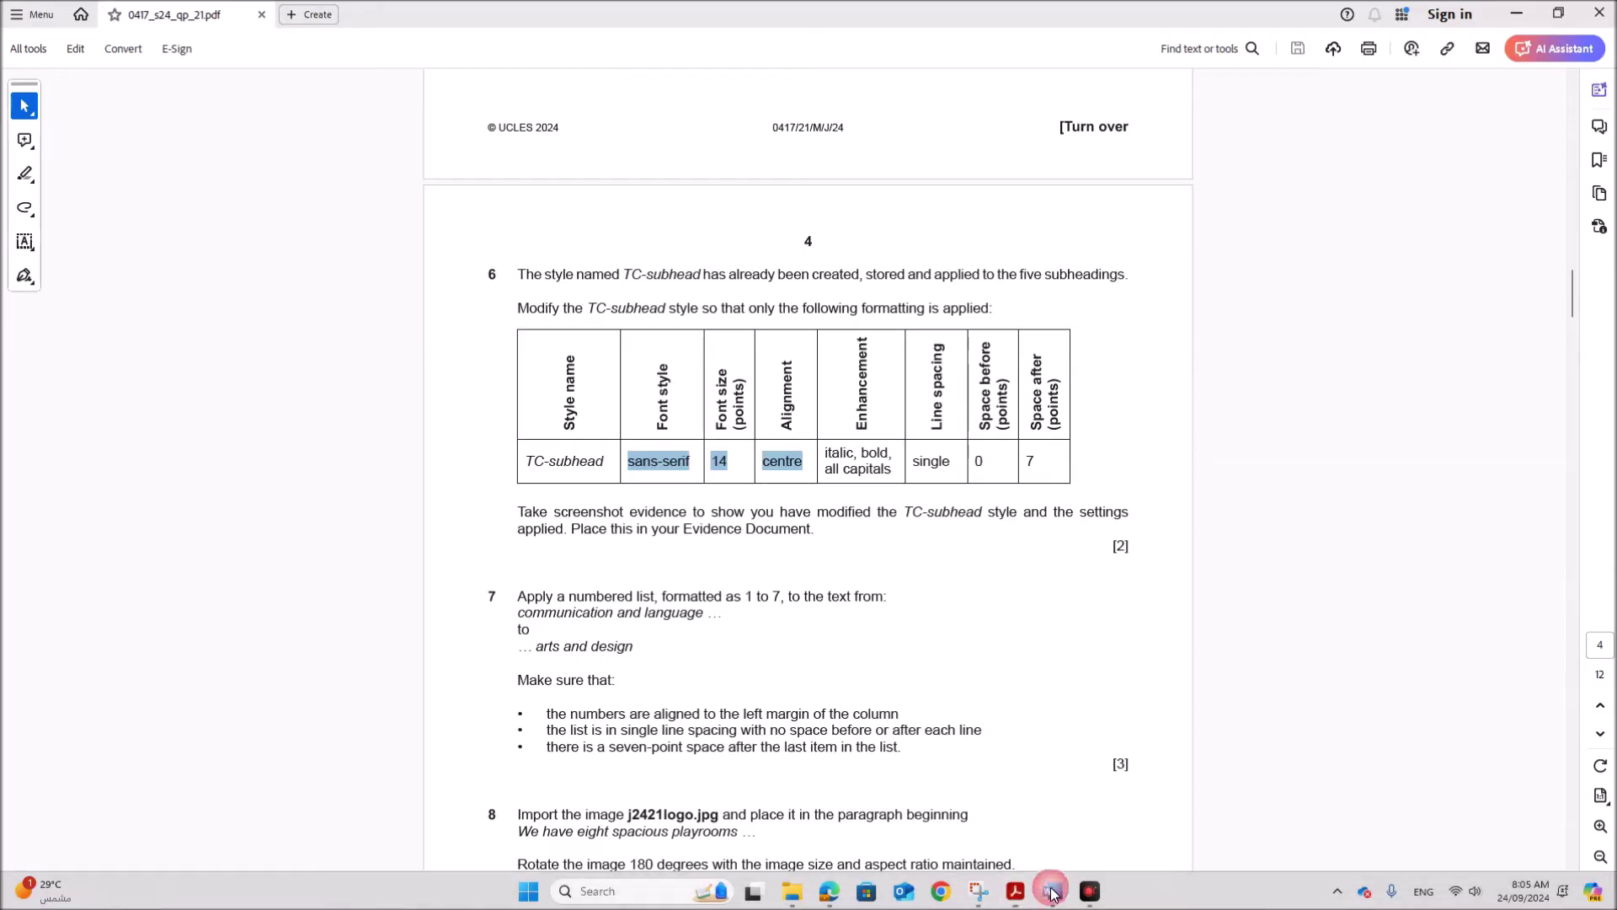
mouse_move(1051, 890)
left_click(1007, 834)
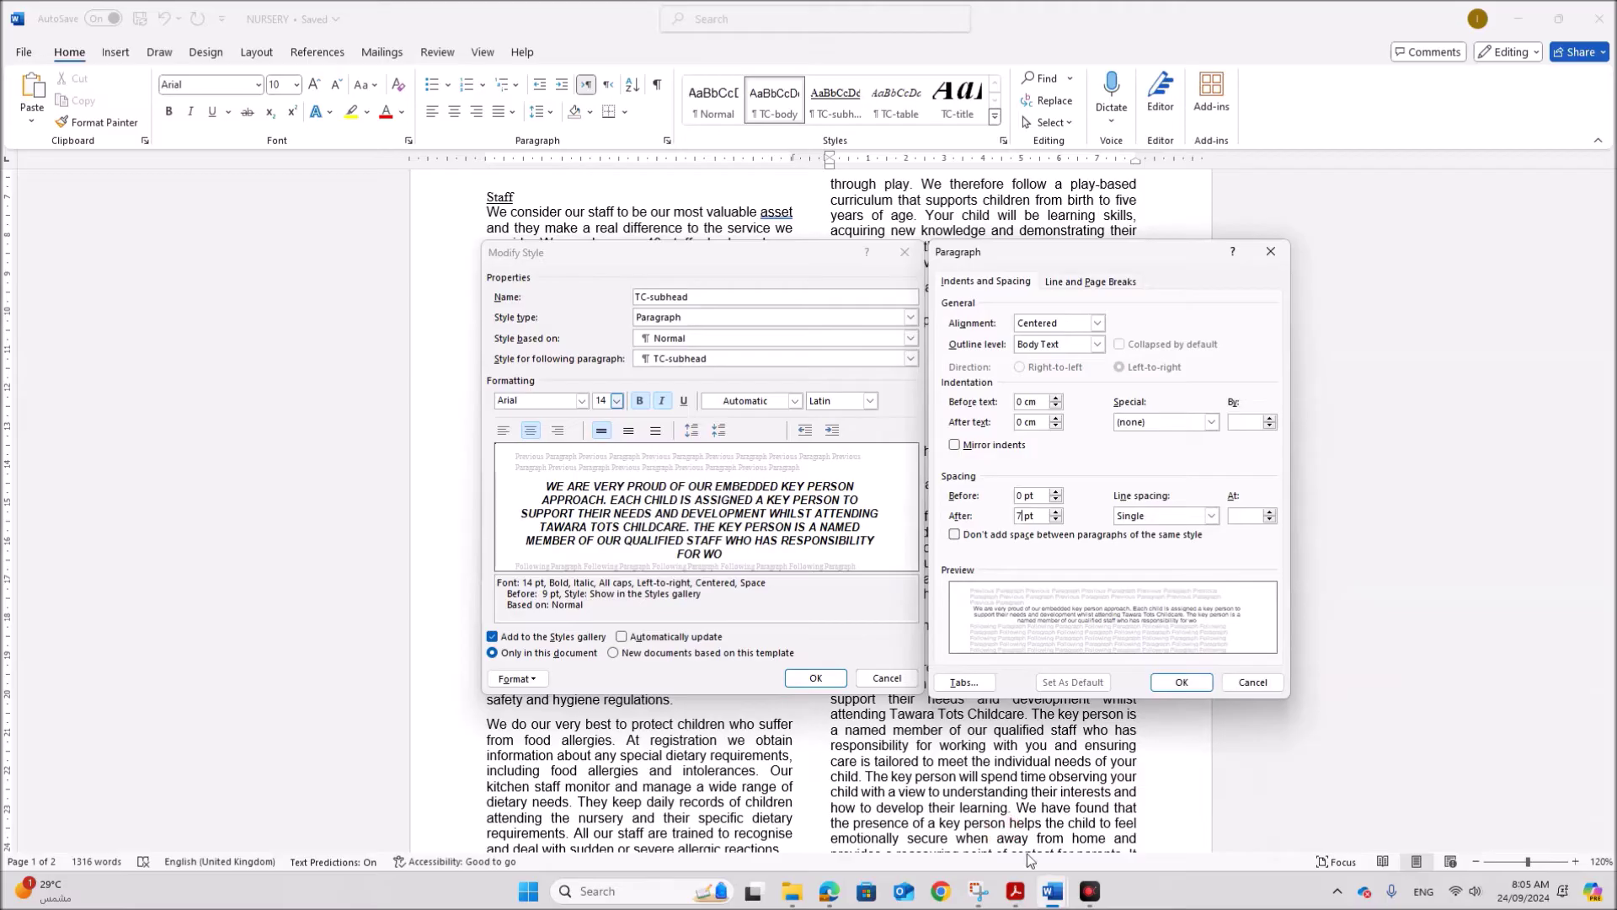
left_click(977, 893)
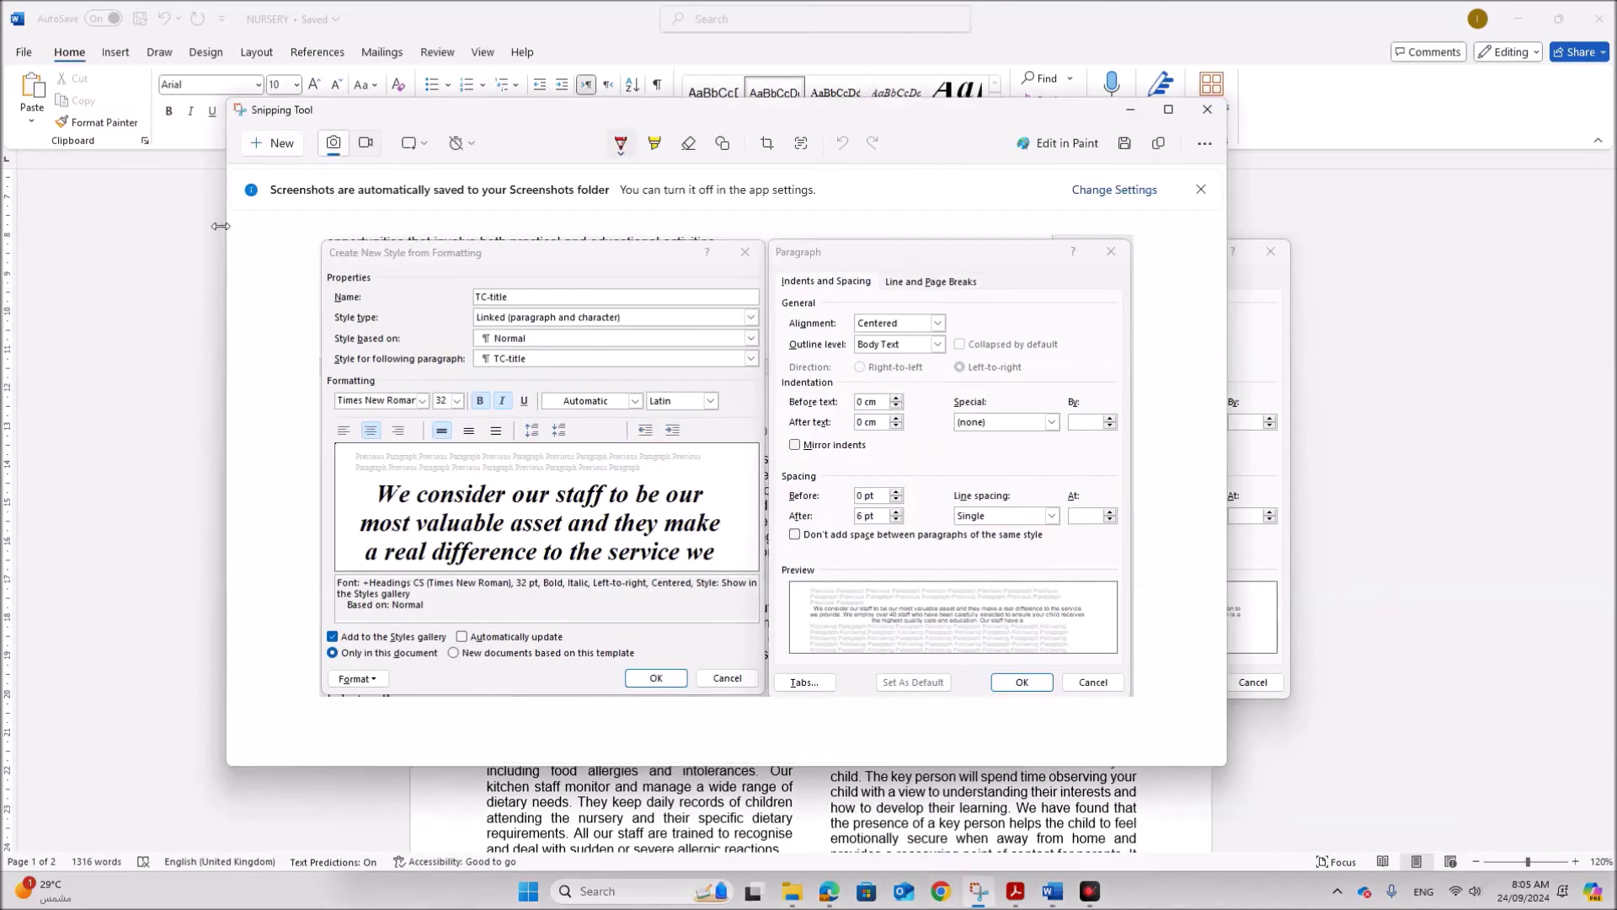
left_click(367, 187)
left_click_drag(479, 232, 1296, 700)
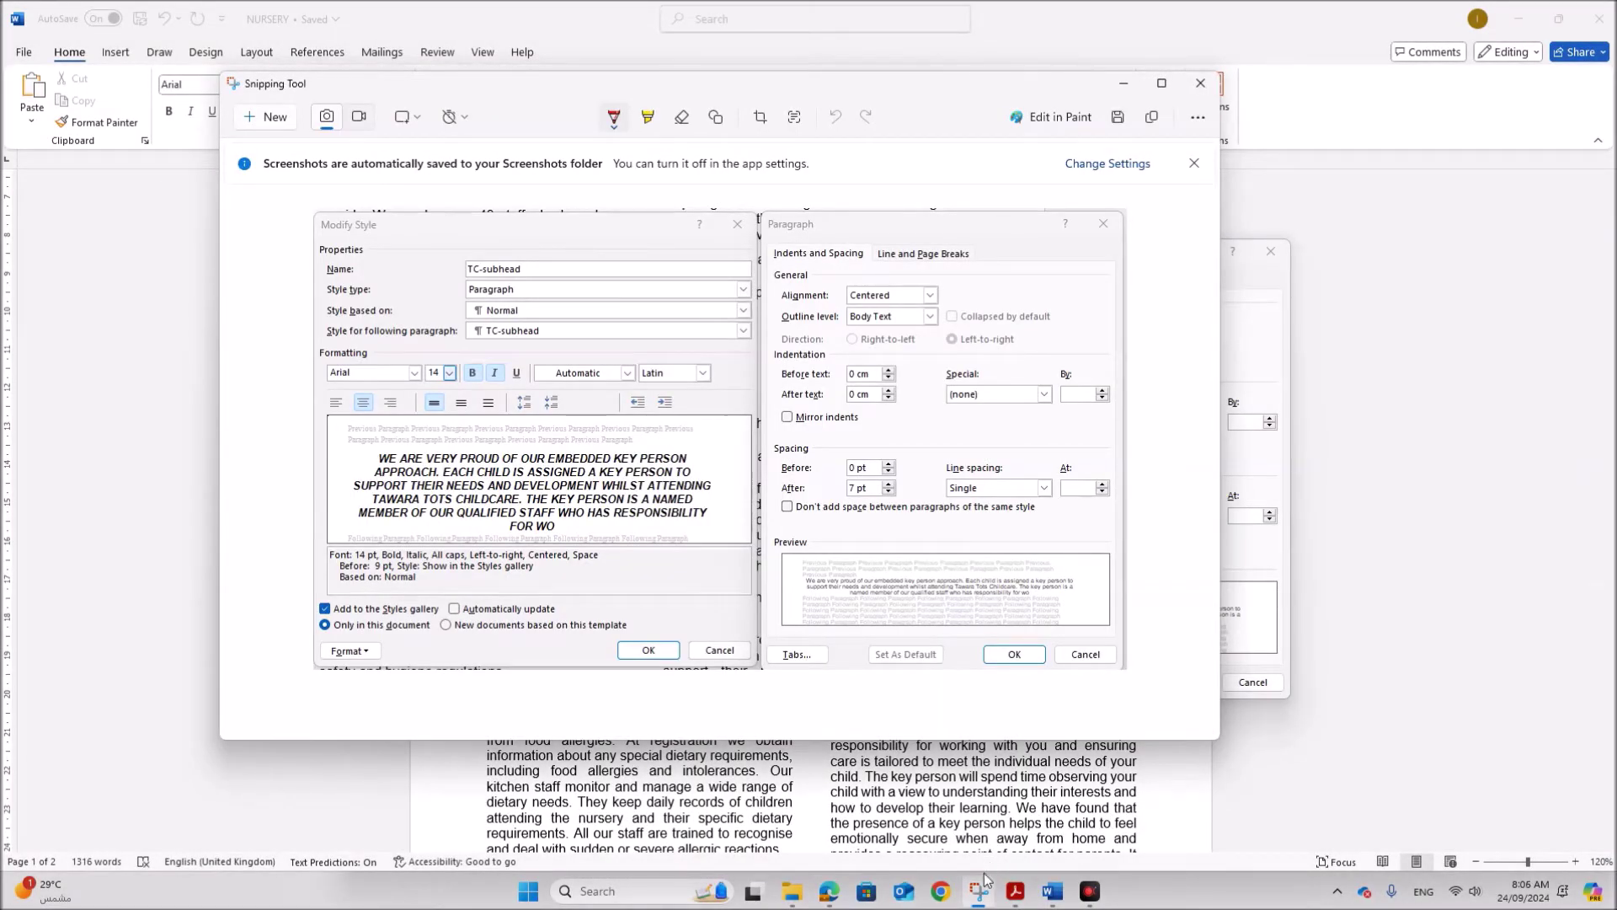
Return to the NURSERY document in Word, and accept the paragraph settings and the modified TC-subhead style
left_click(1015, 892)
mouse_move(1051, 898)
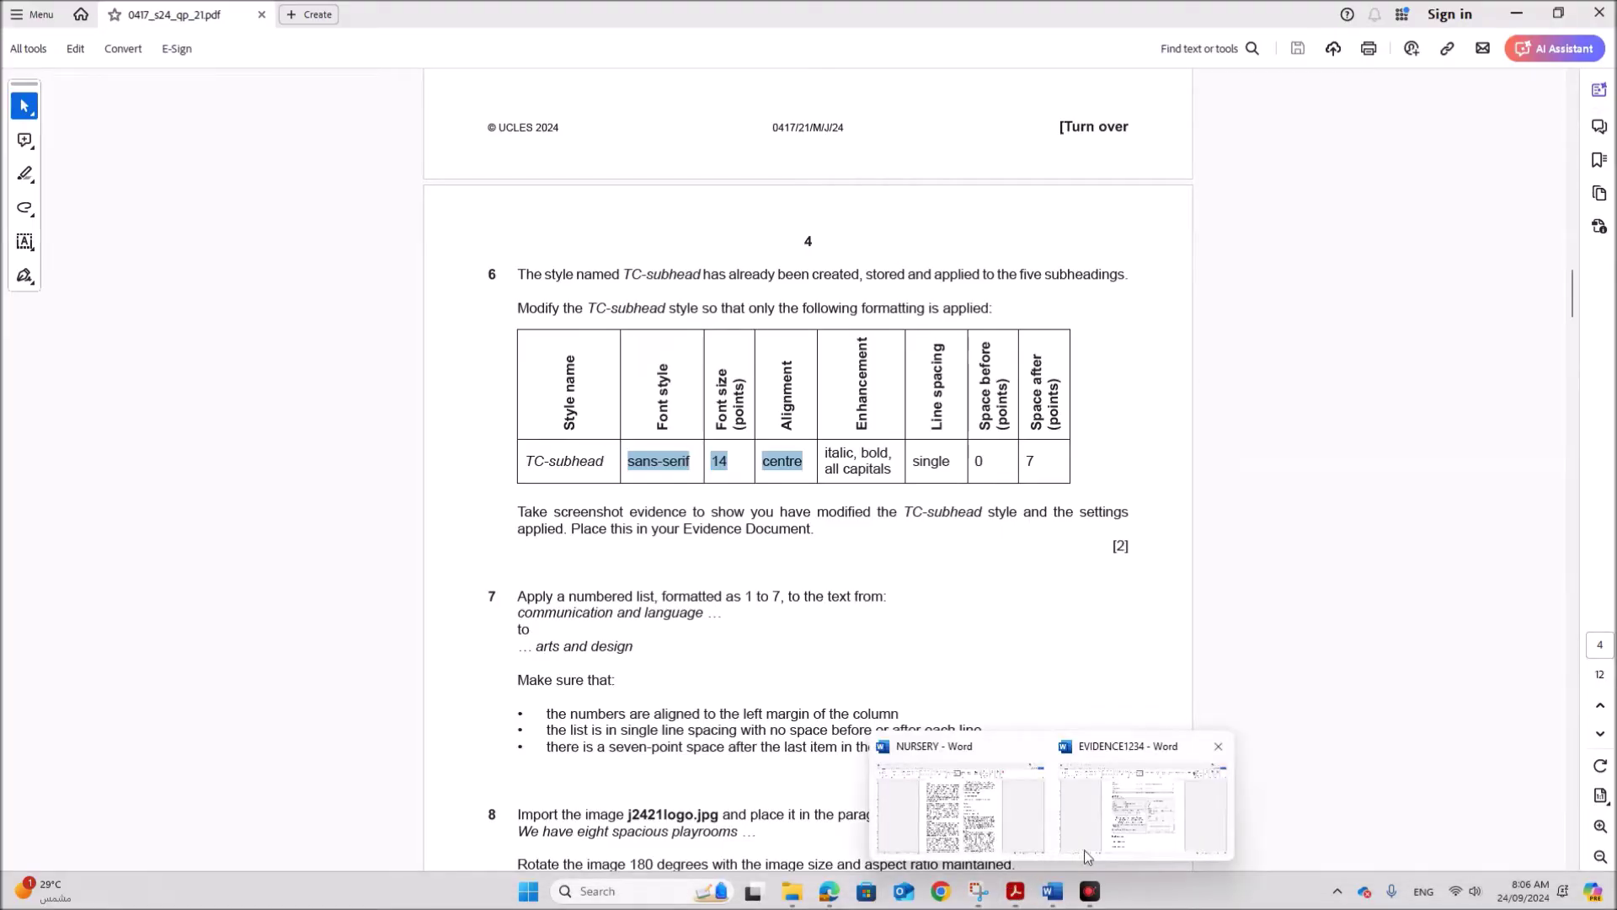
left_click(1146, 834)
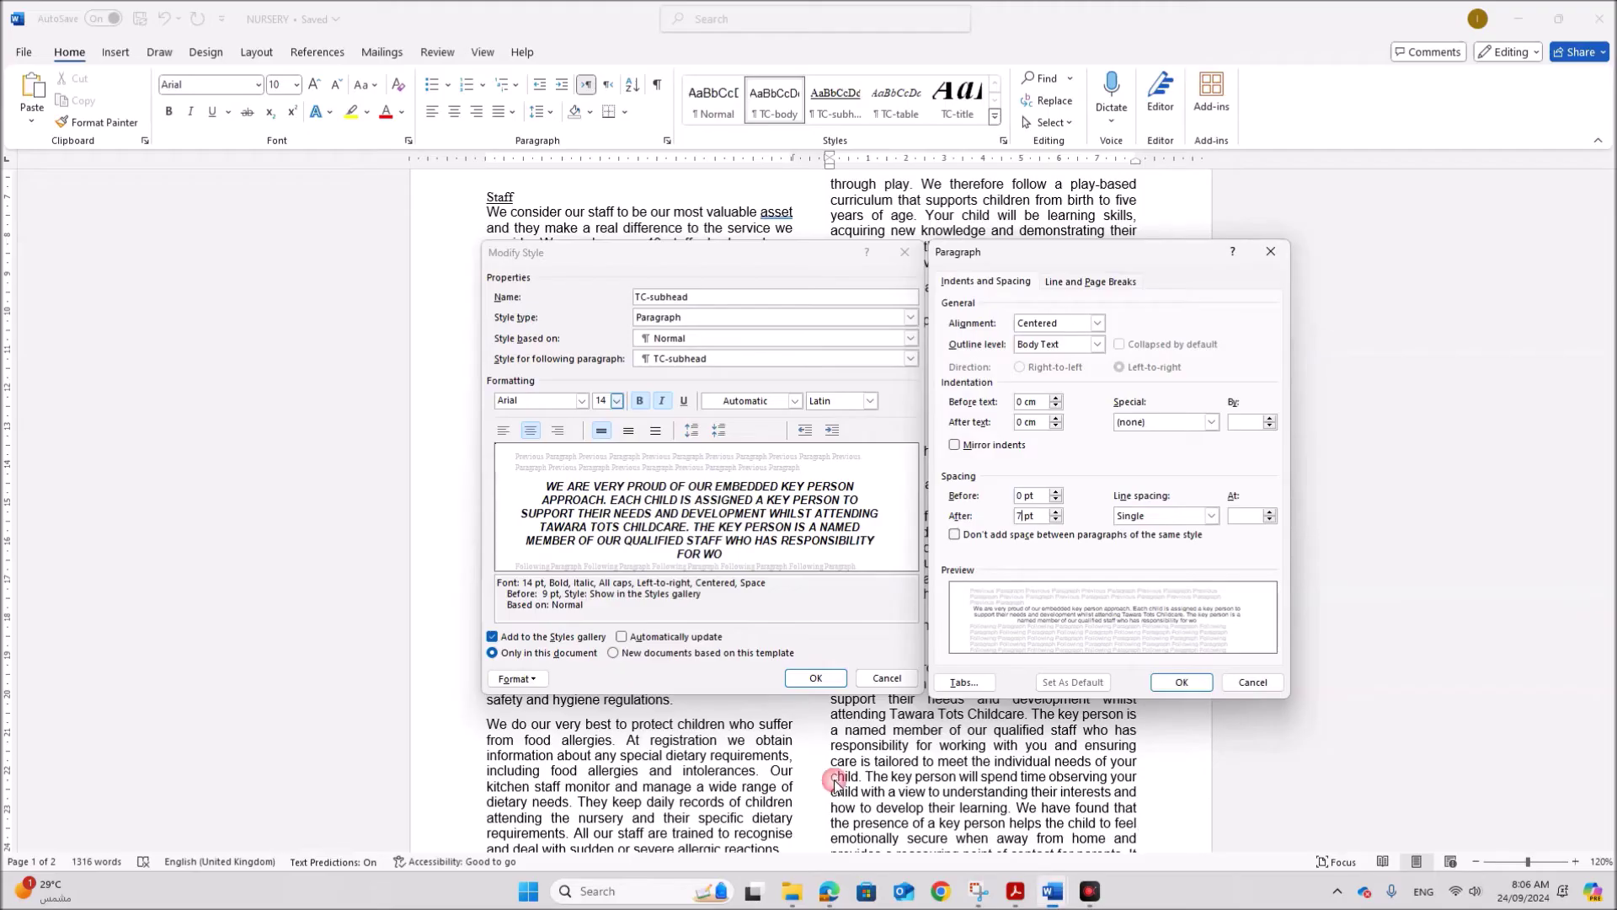
left_click(1181, 684)
left_click(815, 678)
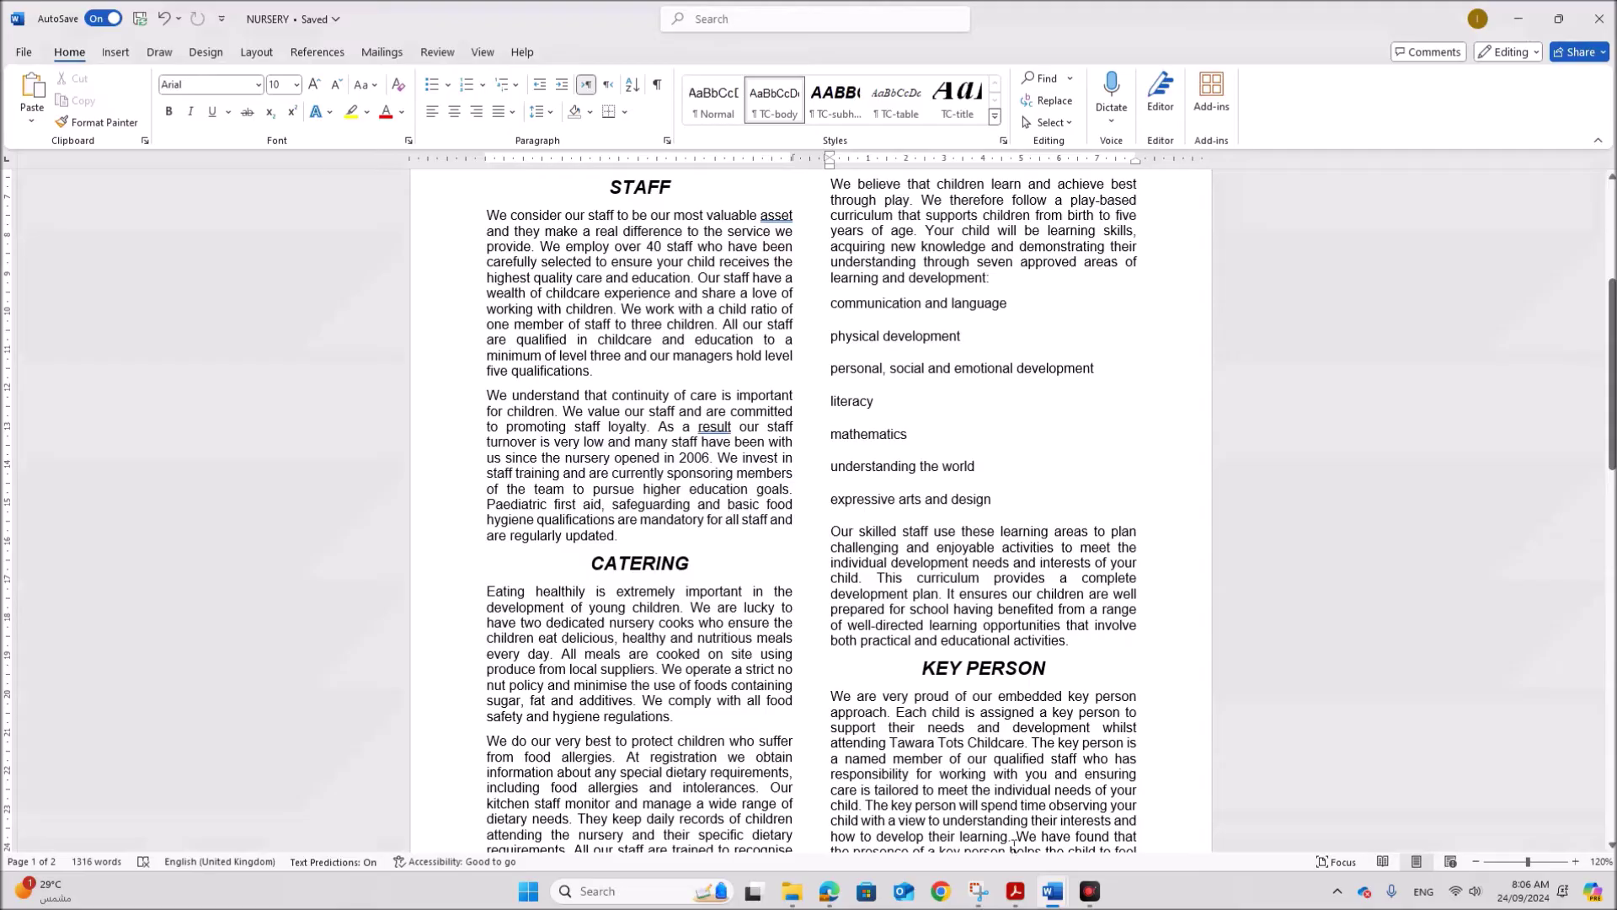
Switch to the EVIDENCE1234 document and paste the captured screenshot under the Step 6 evidence heading
mouse_move(1051, 891)
left_click(1158, 859)
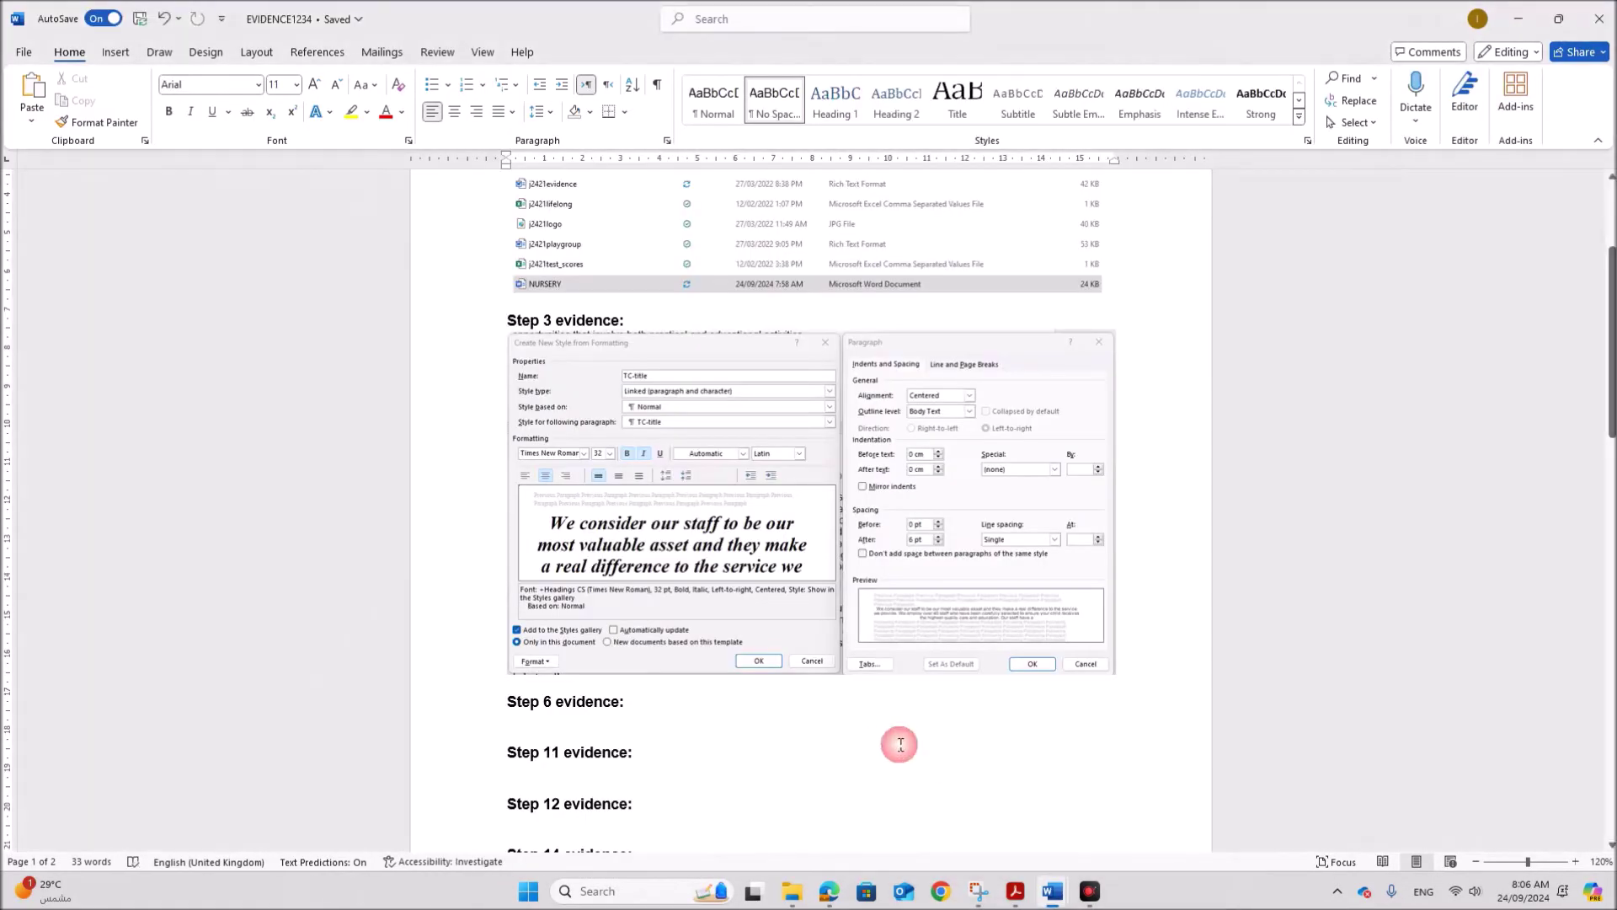
scroll(899, 744, "down", 1)
left_click(583, 632)
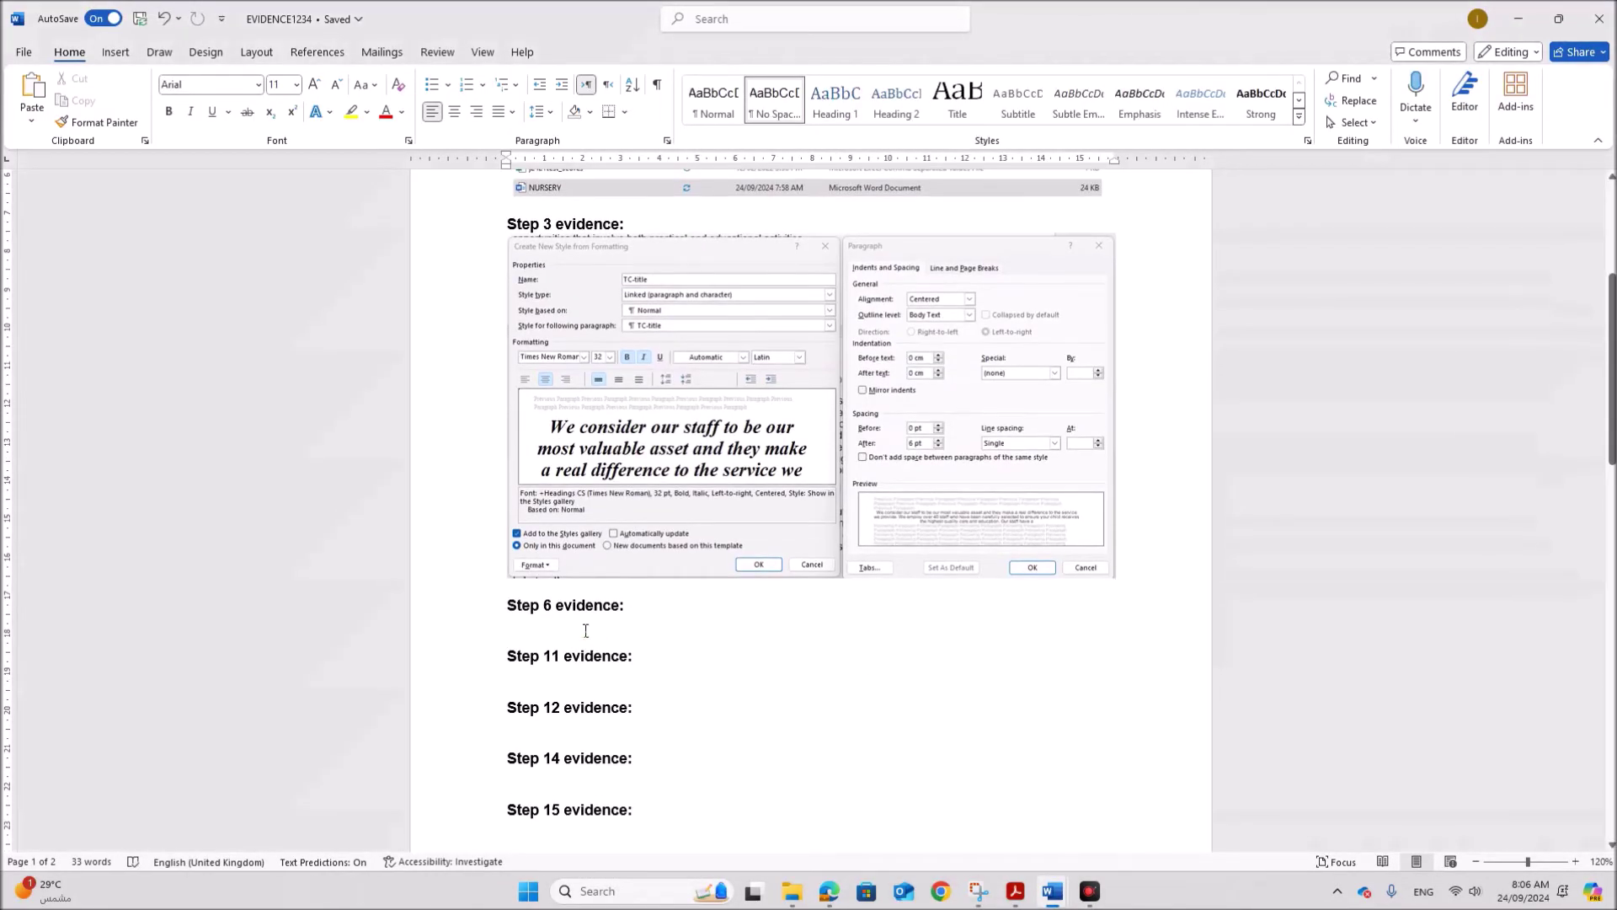
key("ctrl+v")
Review the placement of the pasted Step 6 screenshot and enlarge it slightly beyond the text width
scroll(622, 664, "down", 1)
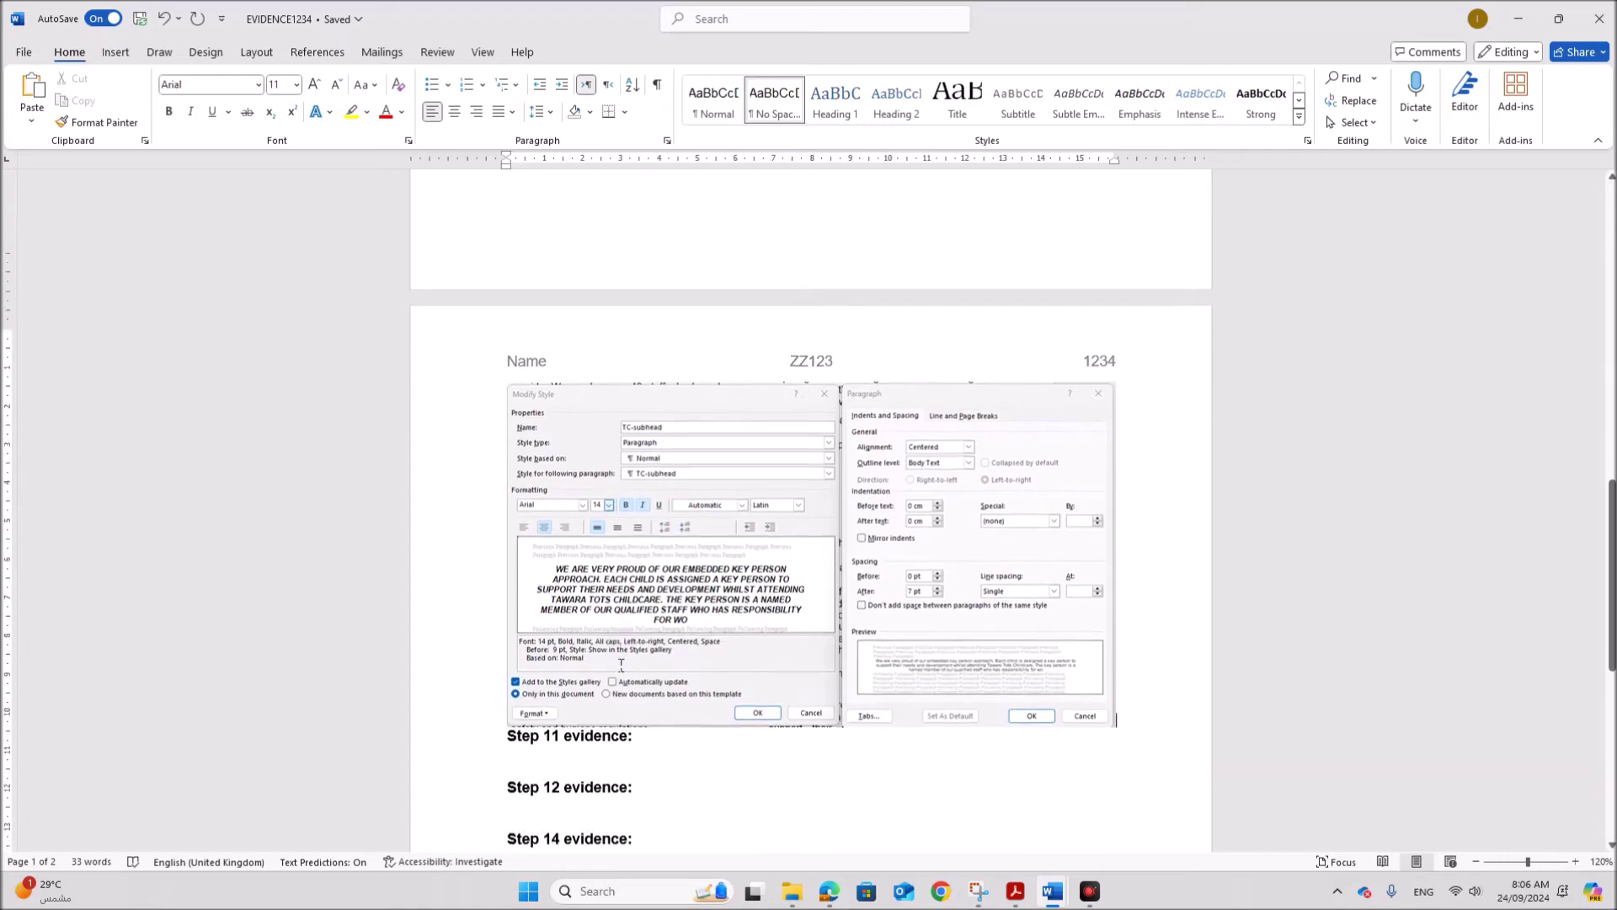
scroll(622, 663, "up", 6)
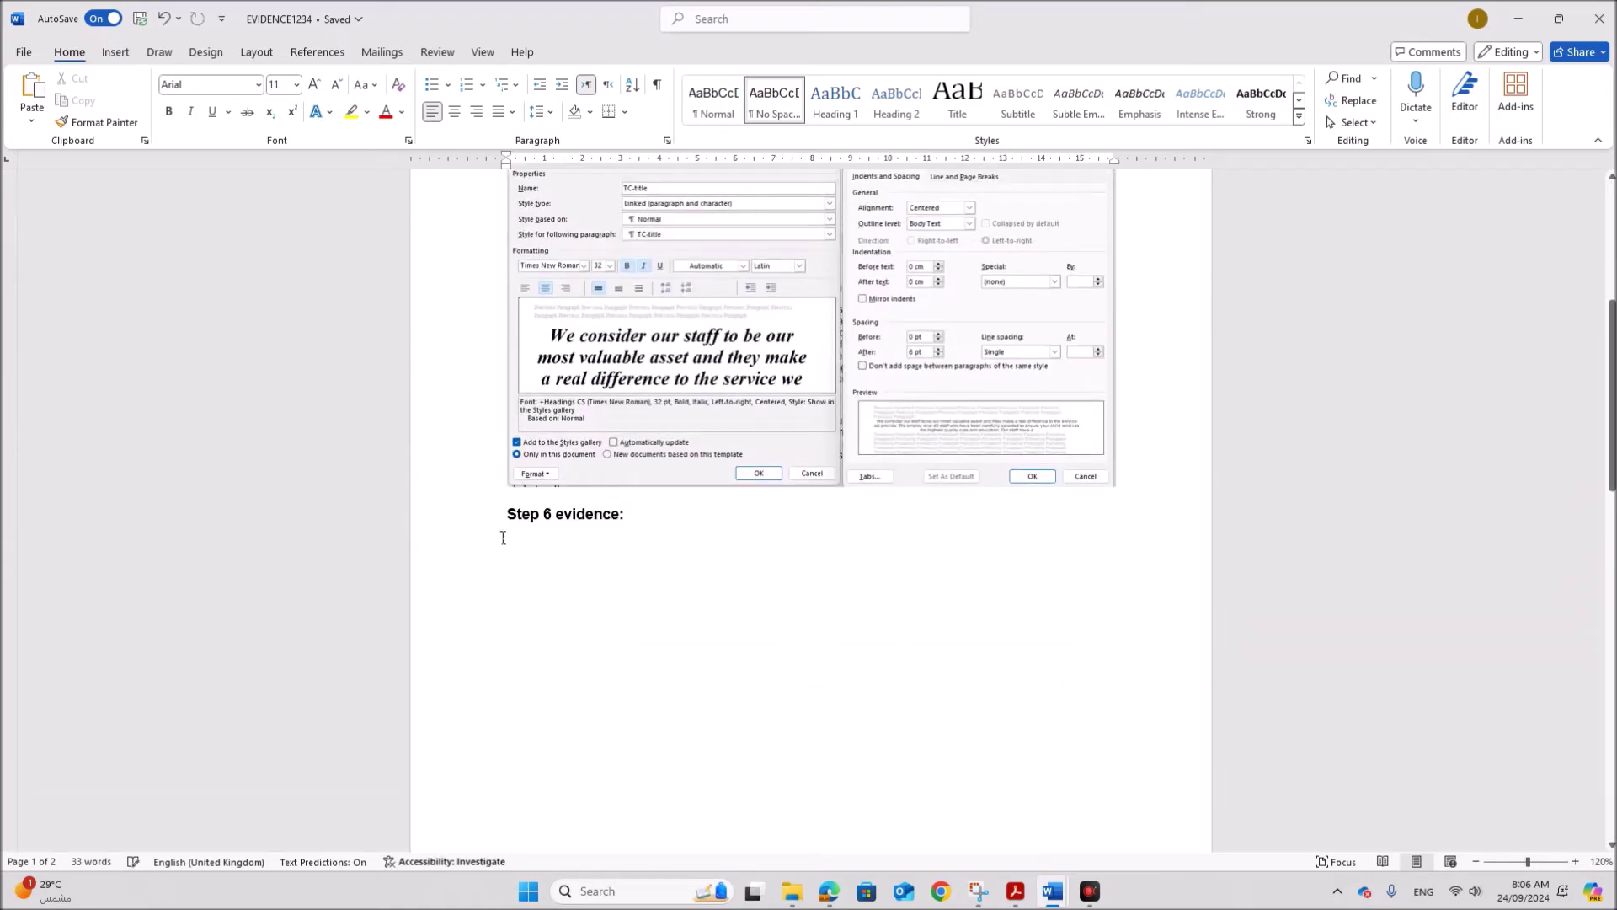
scroll(578, 678, "down", 6)
left_click(727, 681)
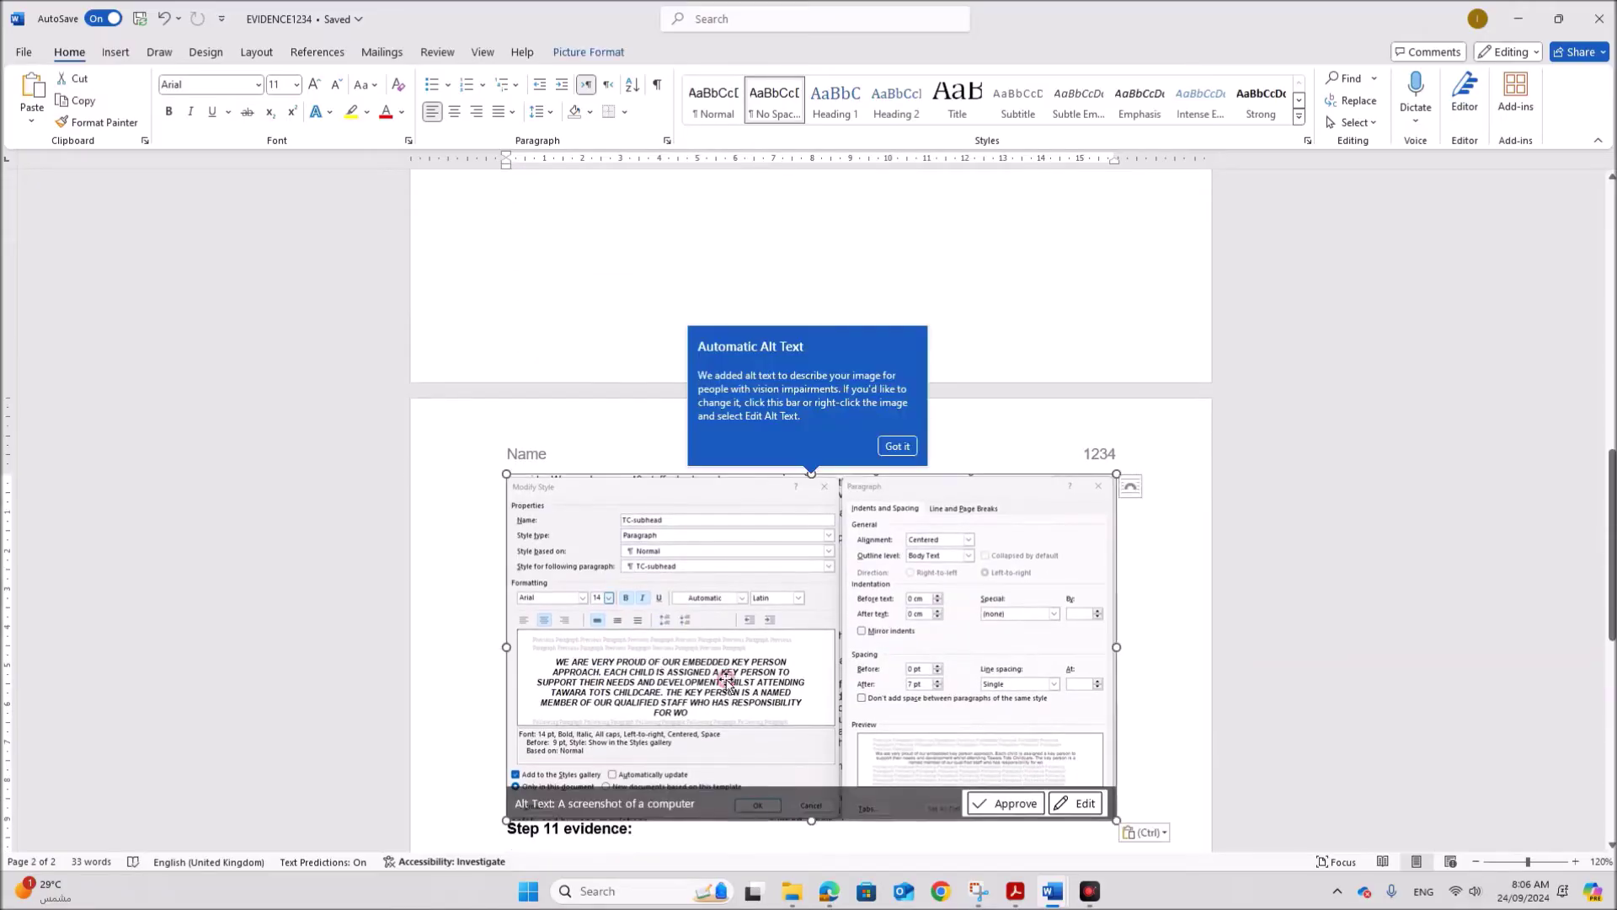
left_click_drag(1117, 820, 1151, 786)
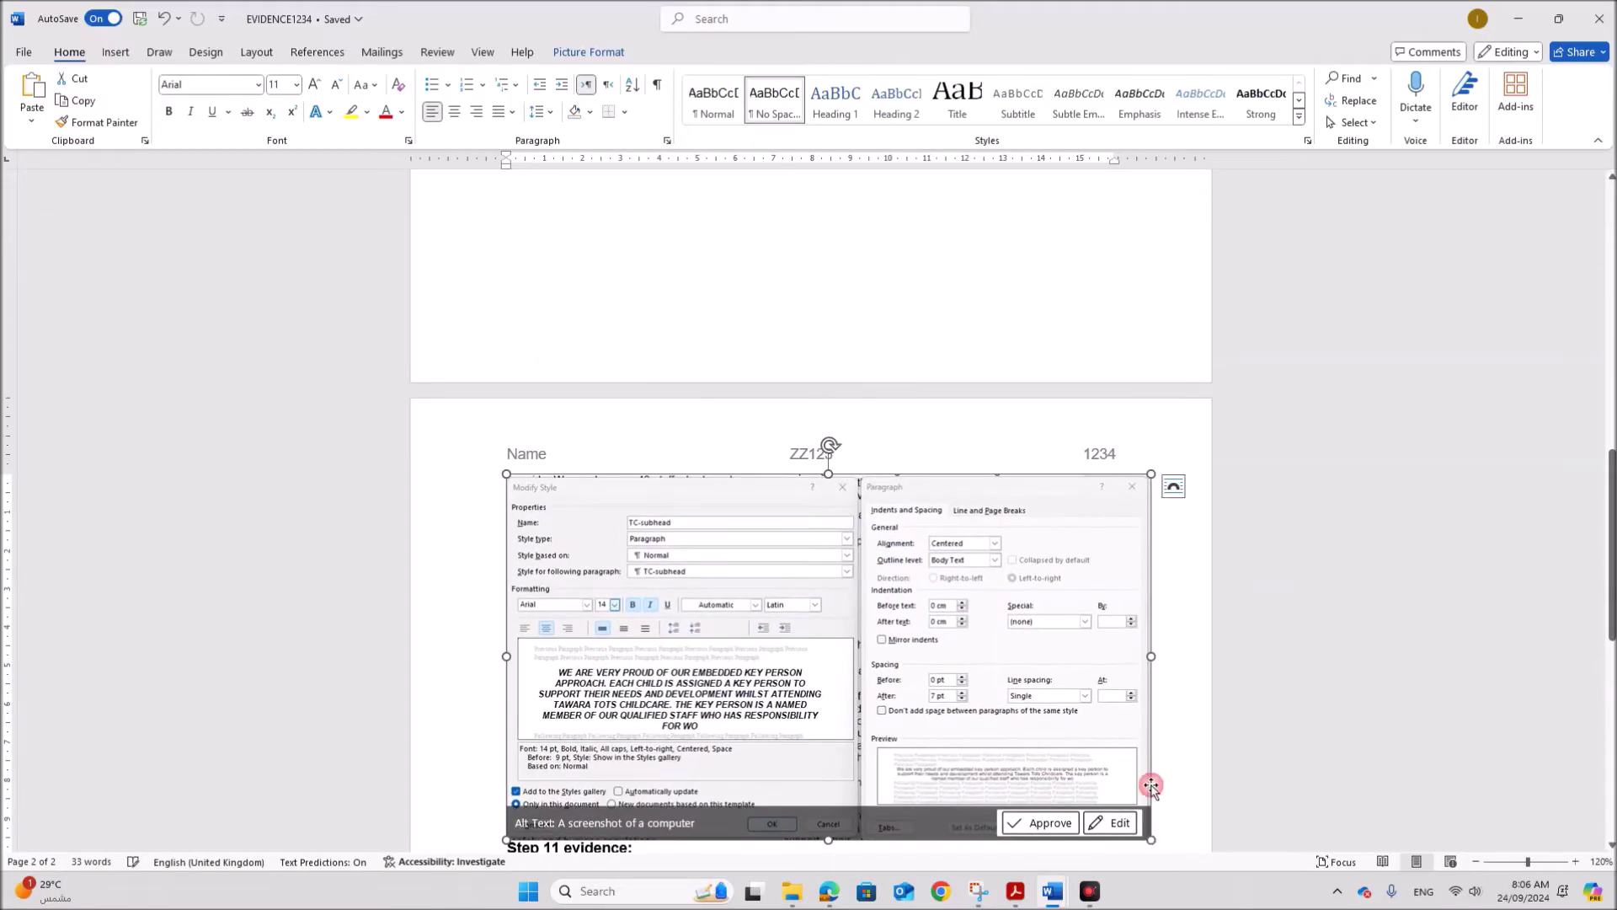
left_click(1191, 730)
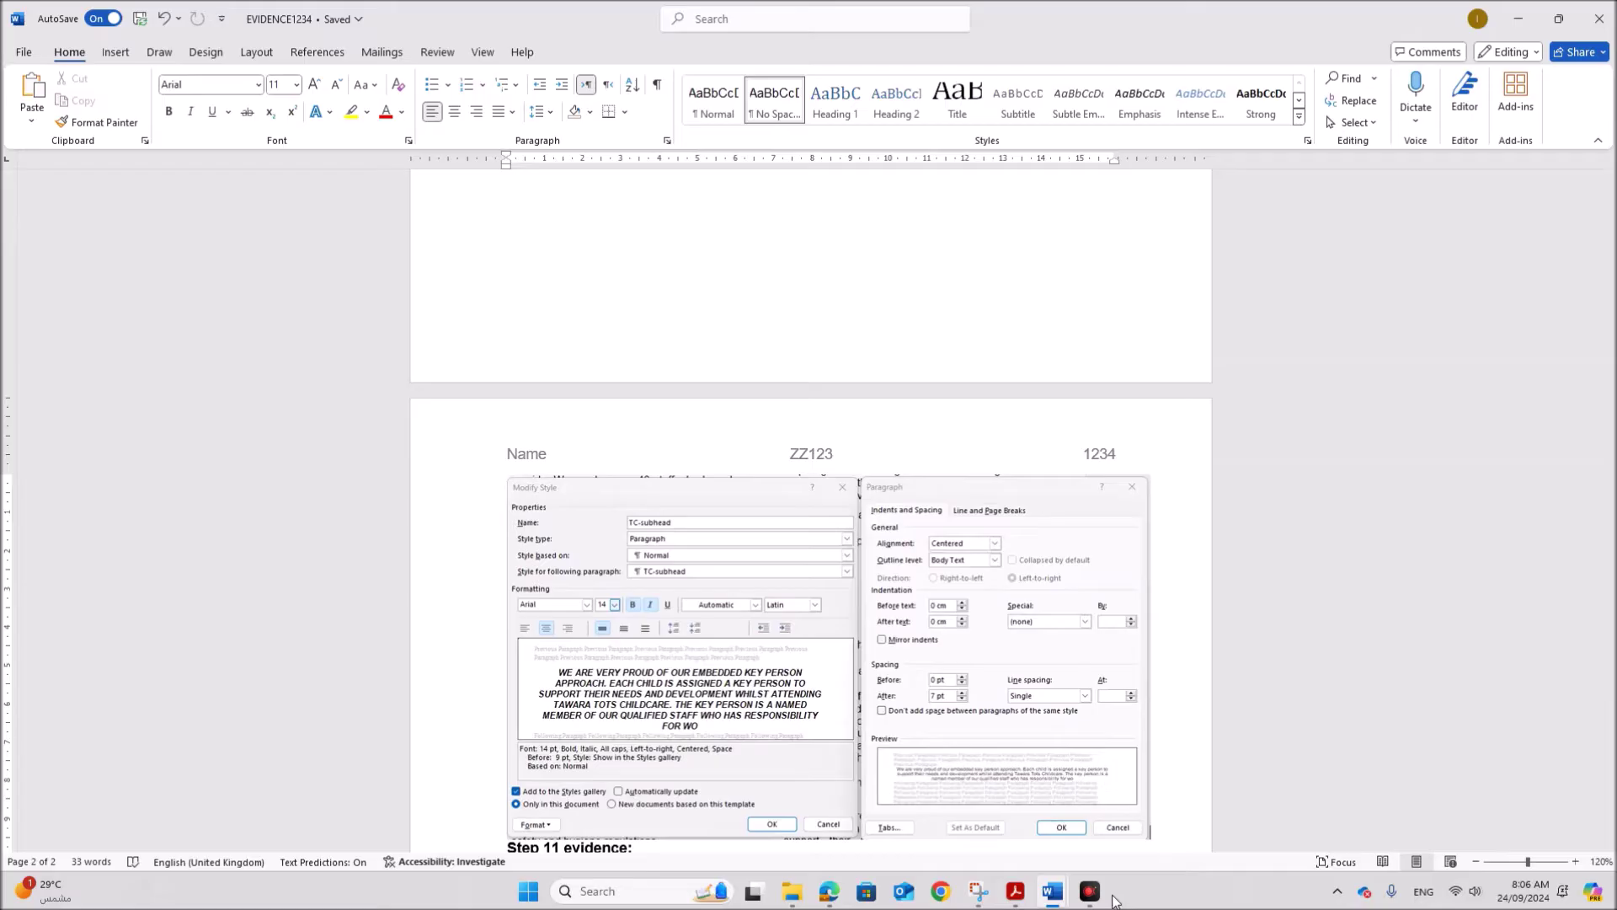
Check task 7 in Acrobat, and apply 1. 2. 3. numbering in NURSERY from "communication and language" to "expressive arts and design"
left_click(1015, 891)
scroll(870, 682, "down", 1)
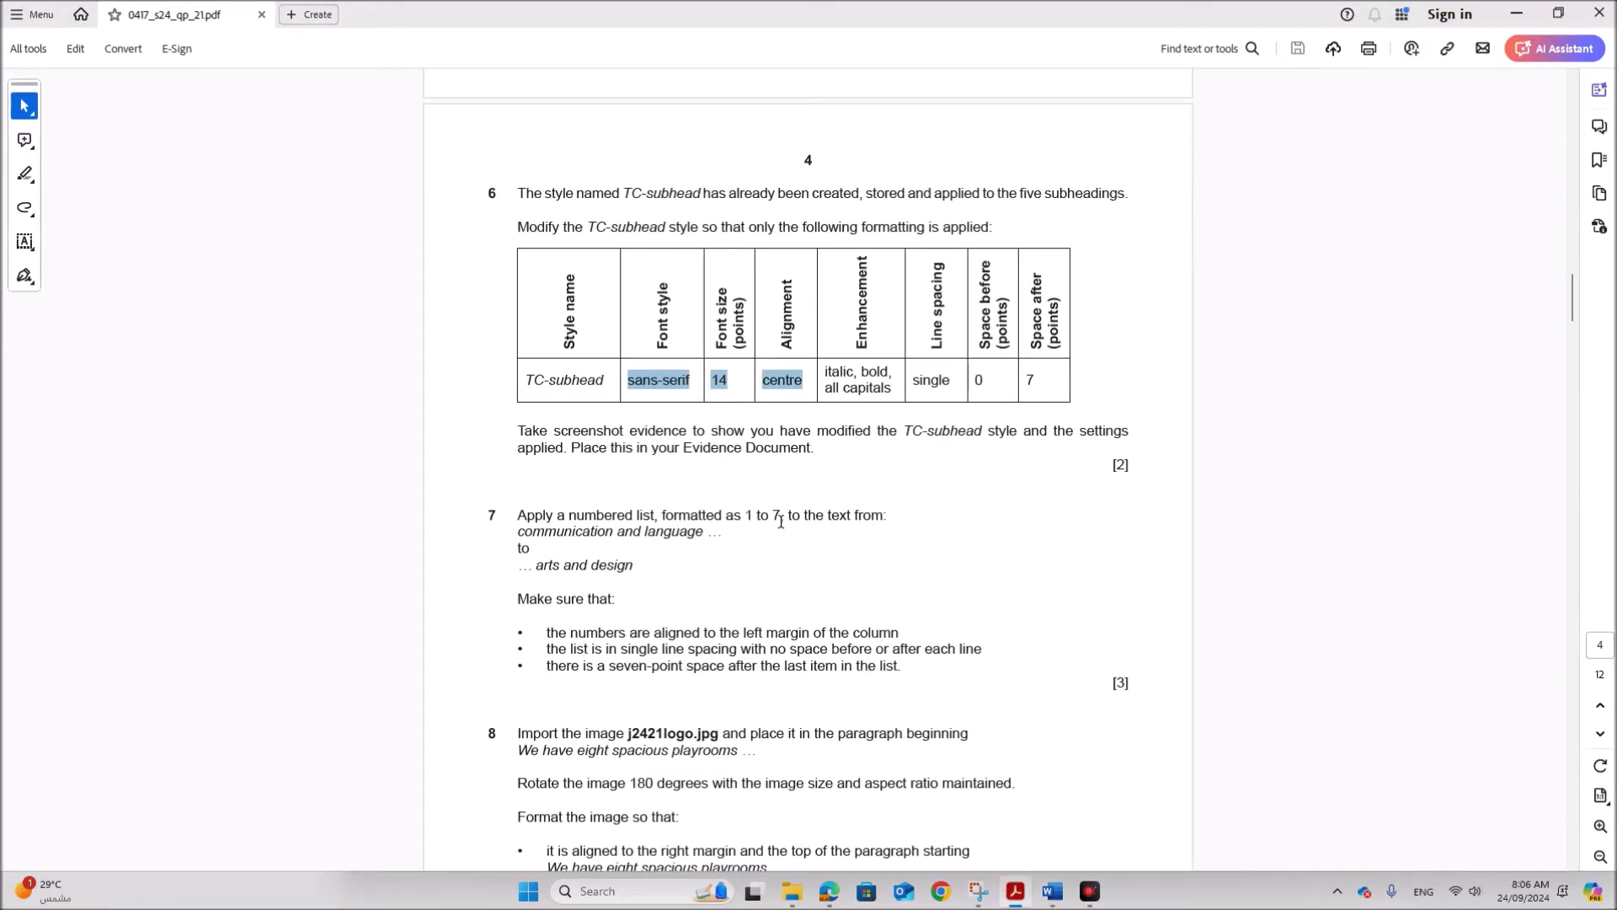
left_click_drag(632, 517, 877, 518)
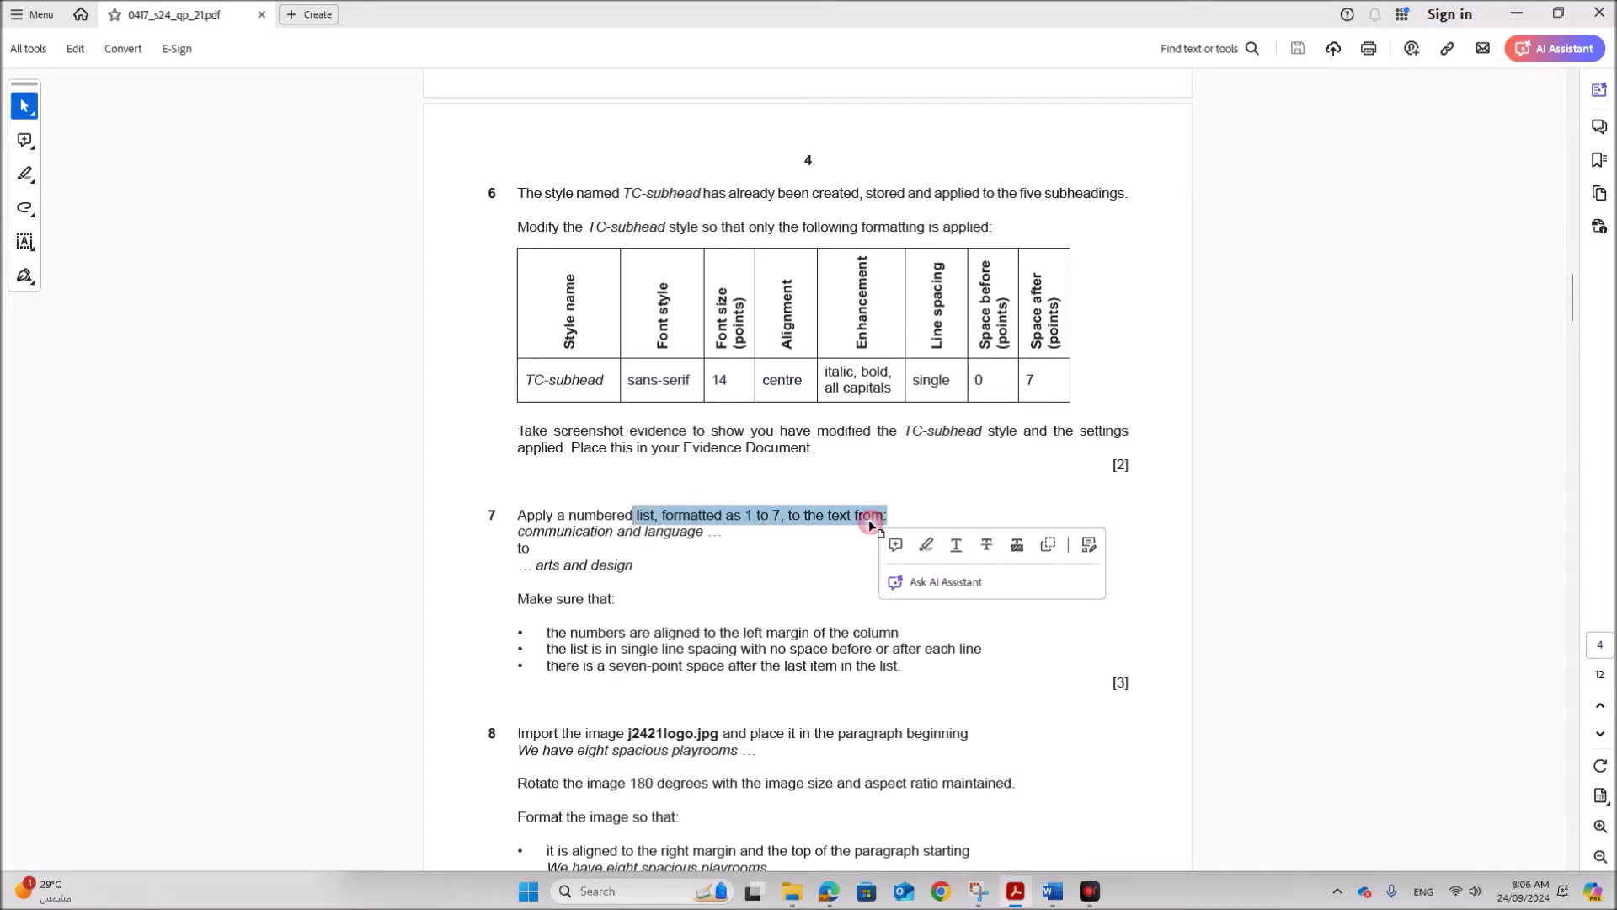
left_click_drag(517, 532, 634, 570)
mouse_move(1053, 891)
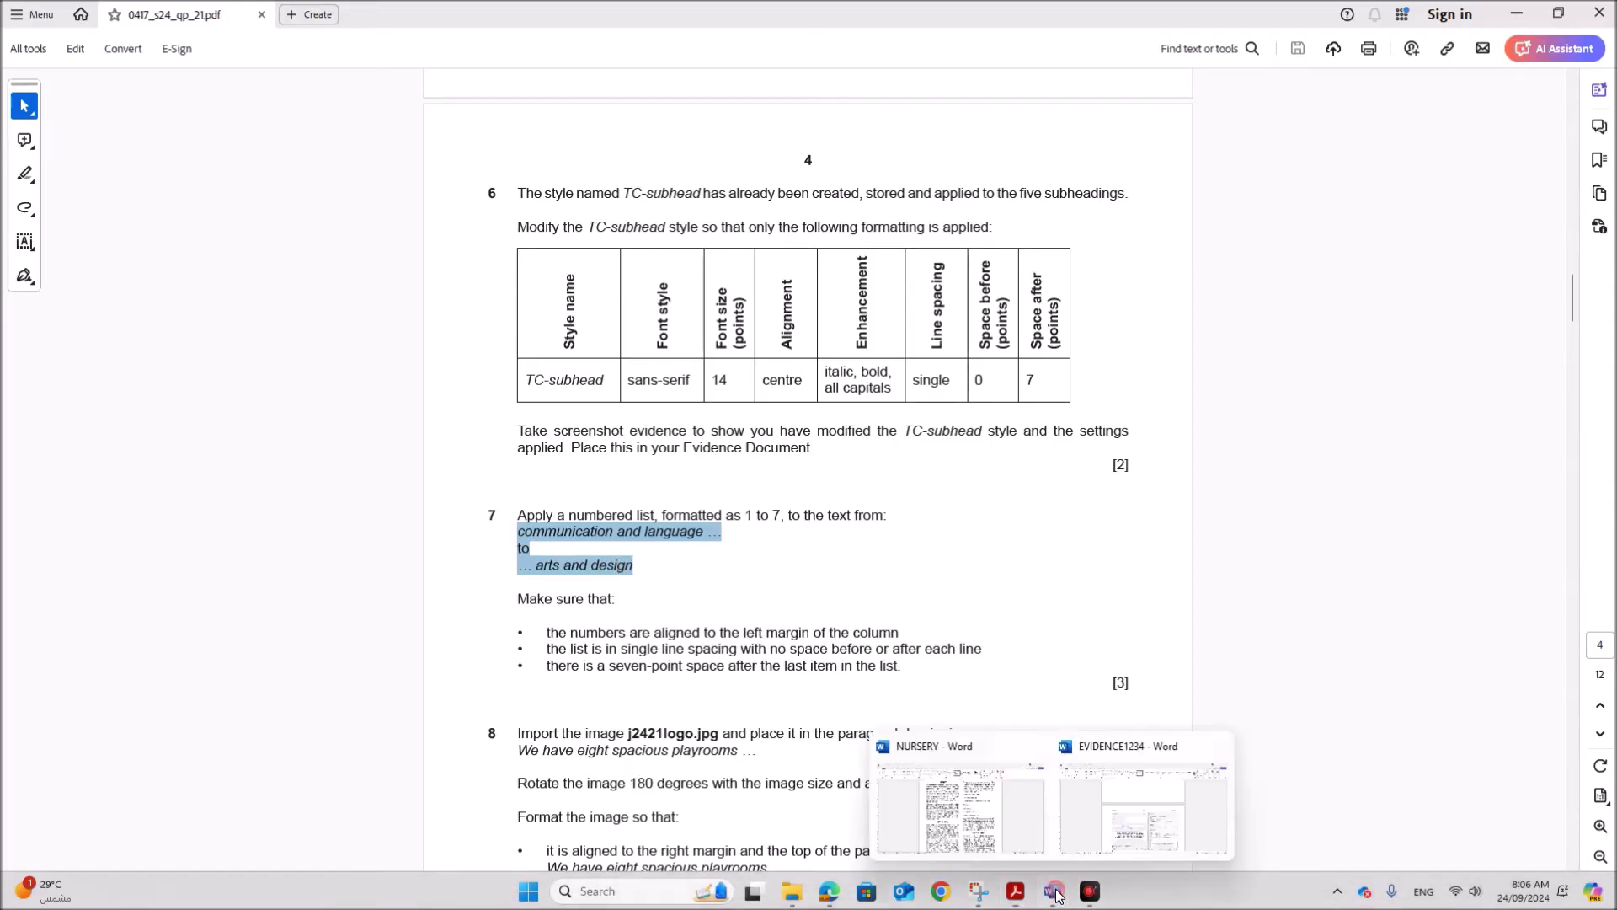
left_click(994, 846)
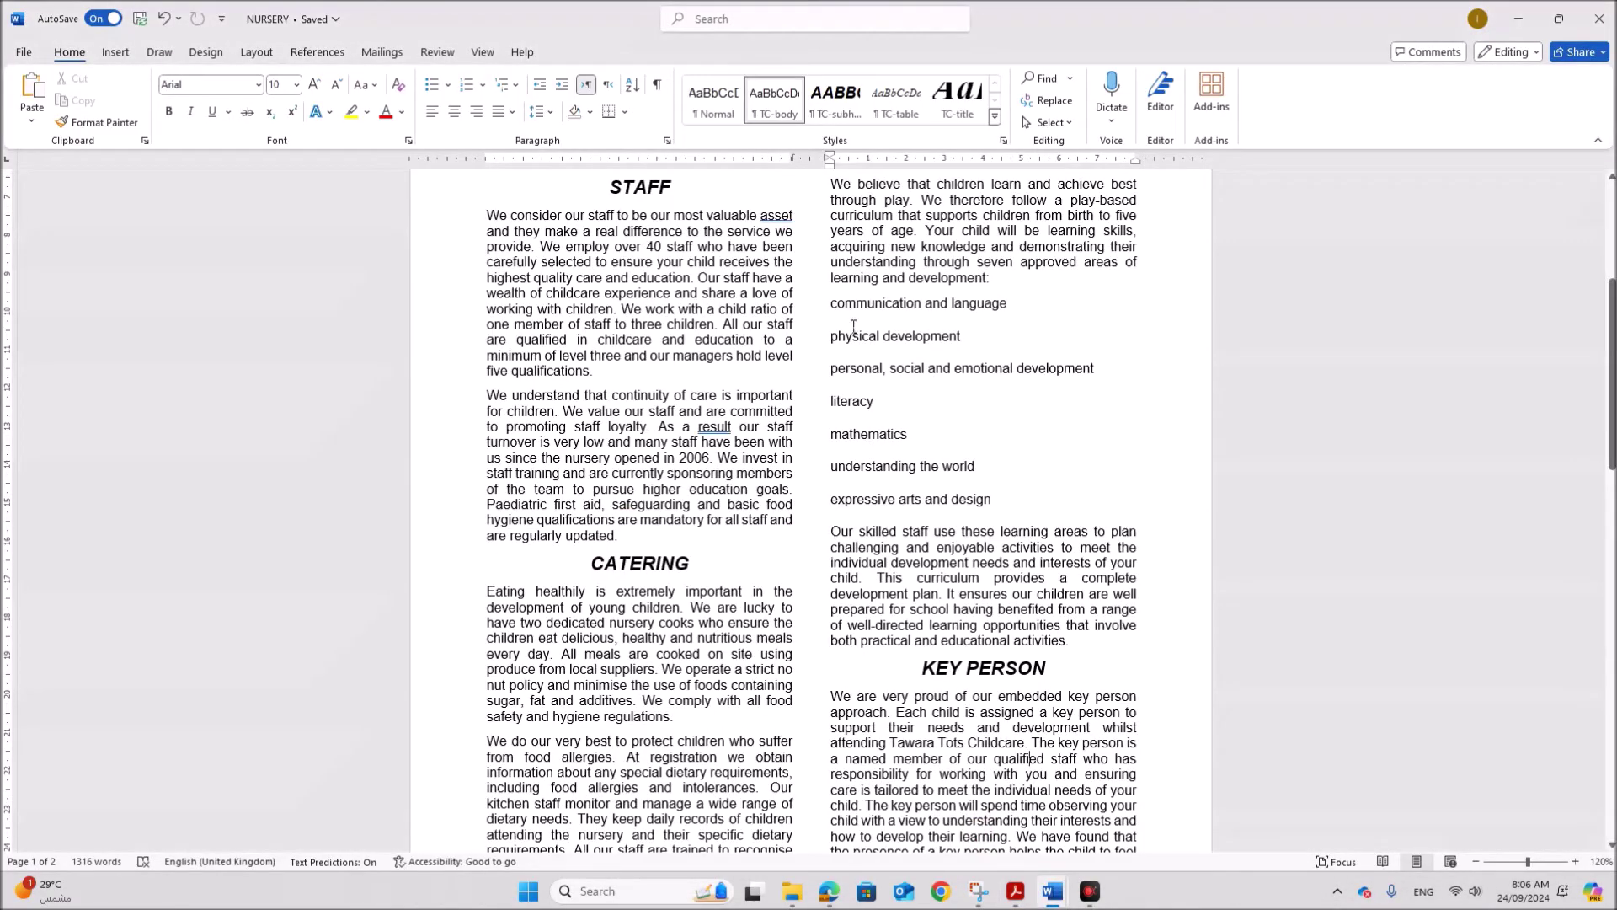
left_click_drag(825, 304, 997, 499)
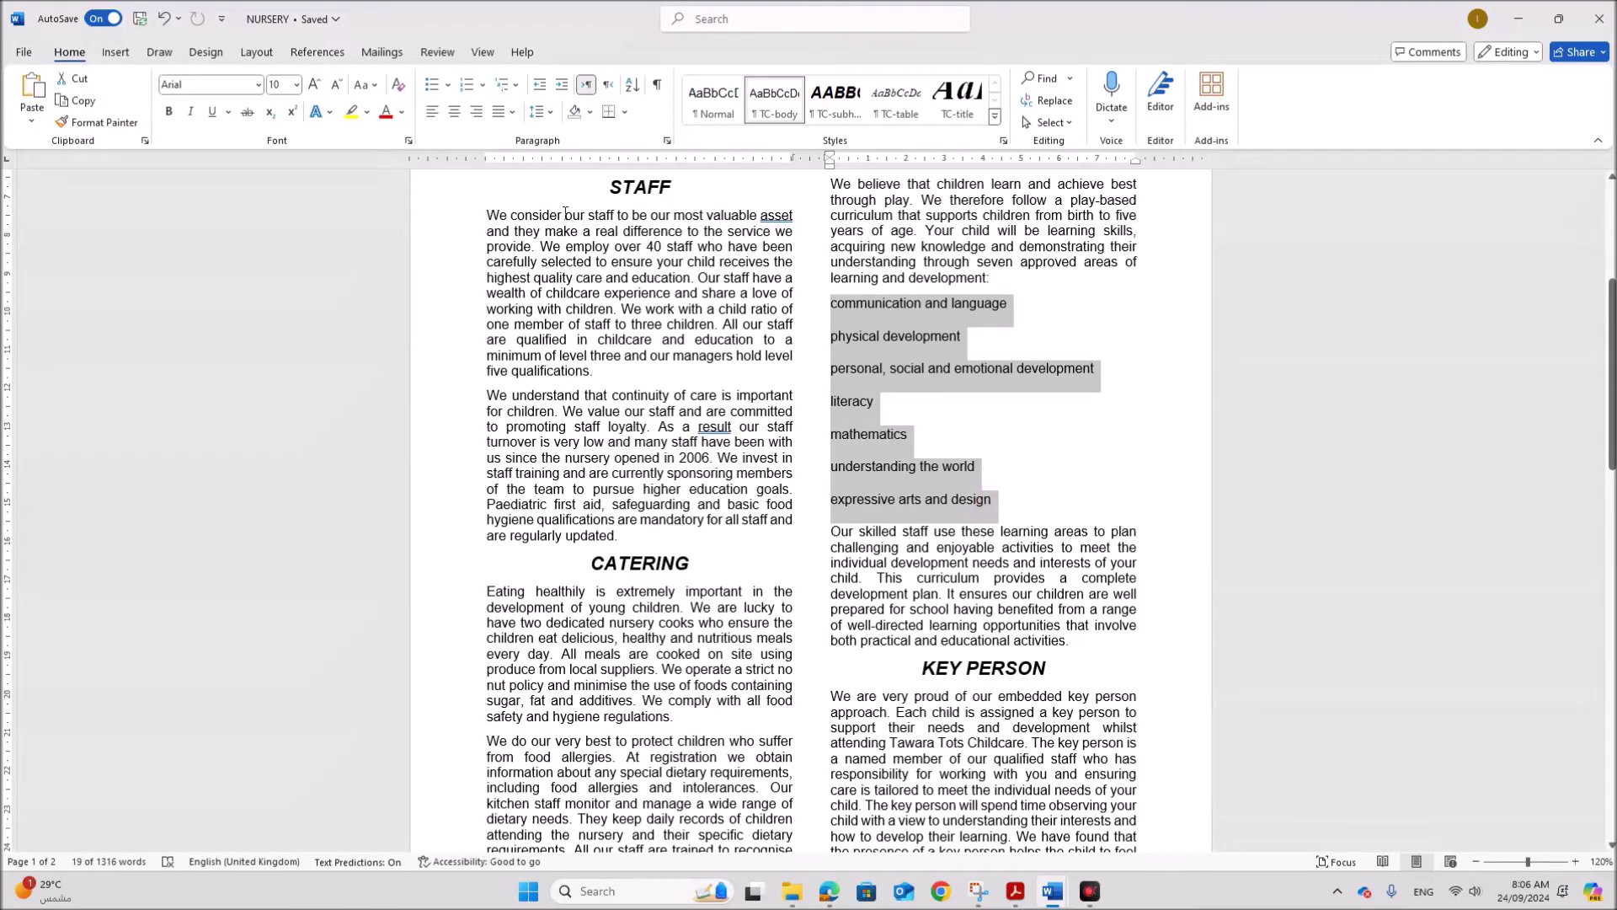
left_click(483, 86)
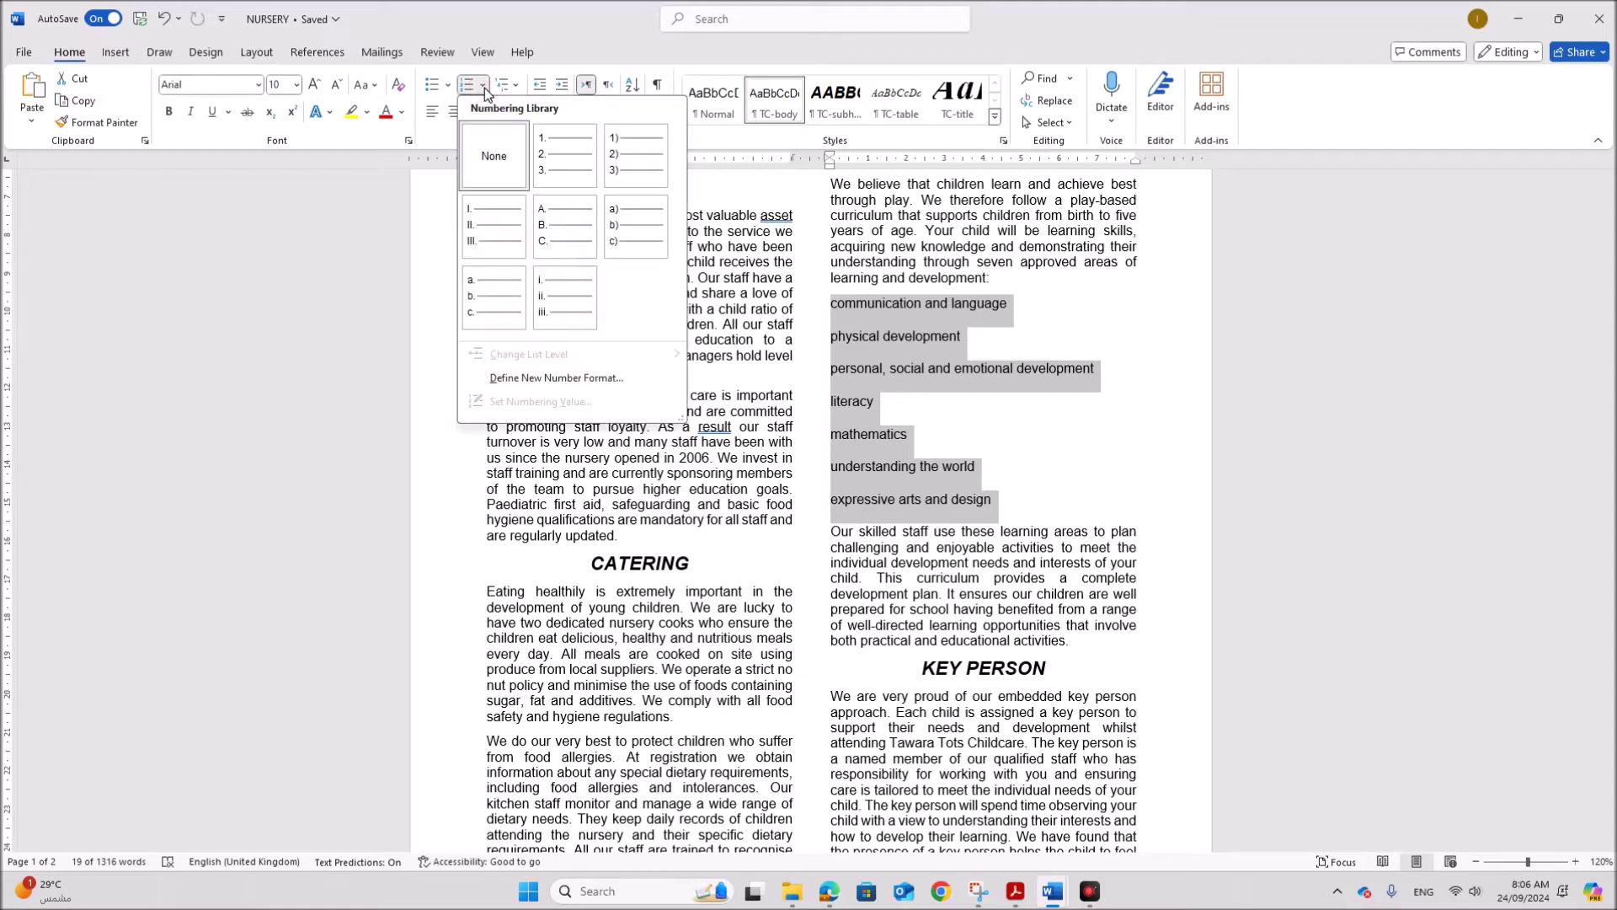
left_click(556, 160)
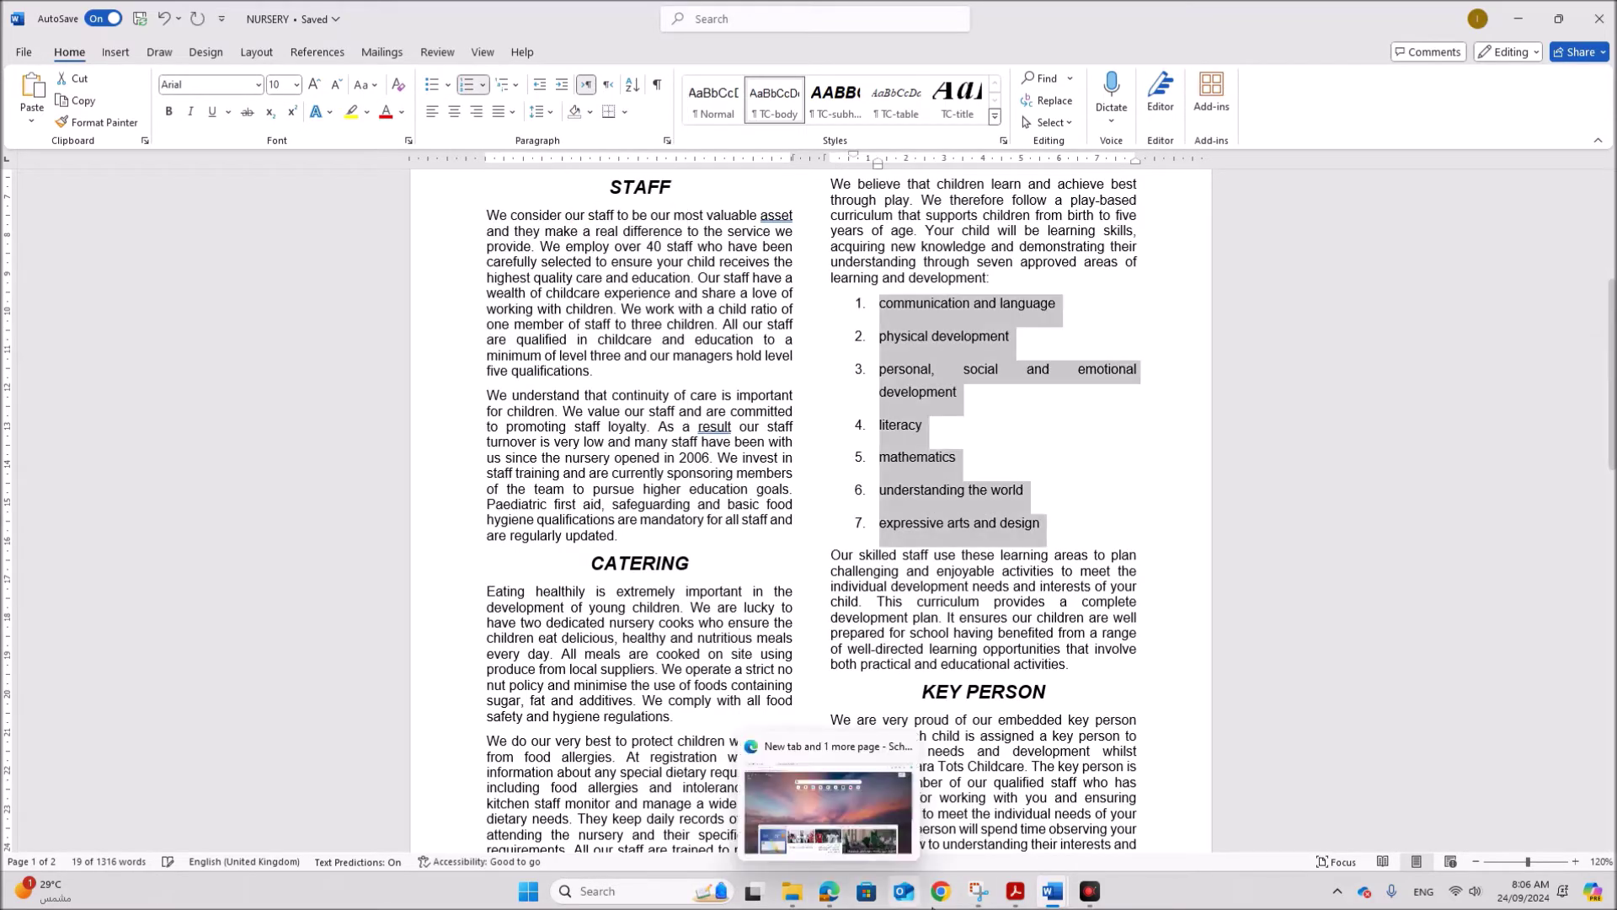
Recheck the task 7 list requirements in Acrobat, and left-align the numbered list in NURSERY with its indent reduced to about 0.12 cm
left_click(1013, 898)
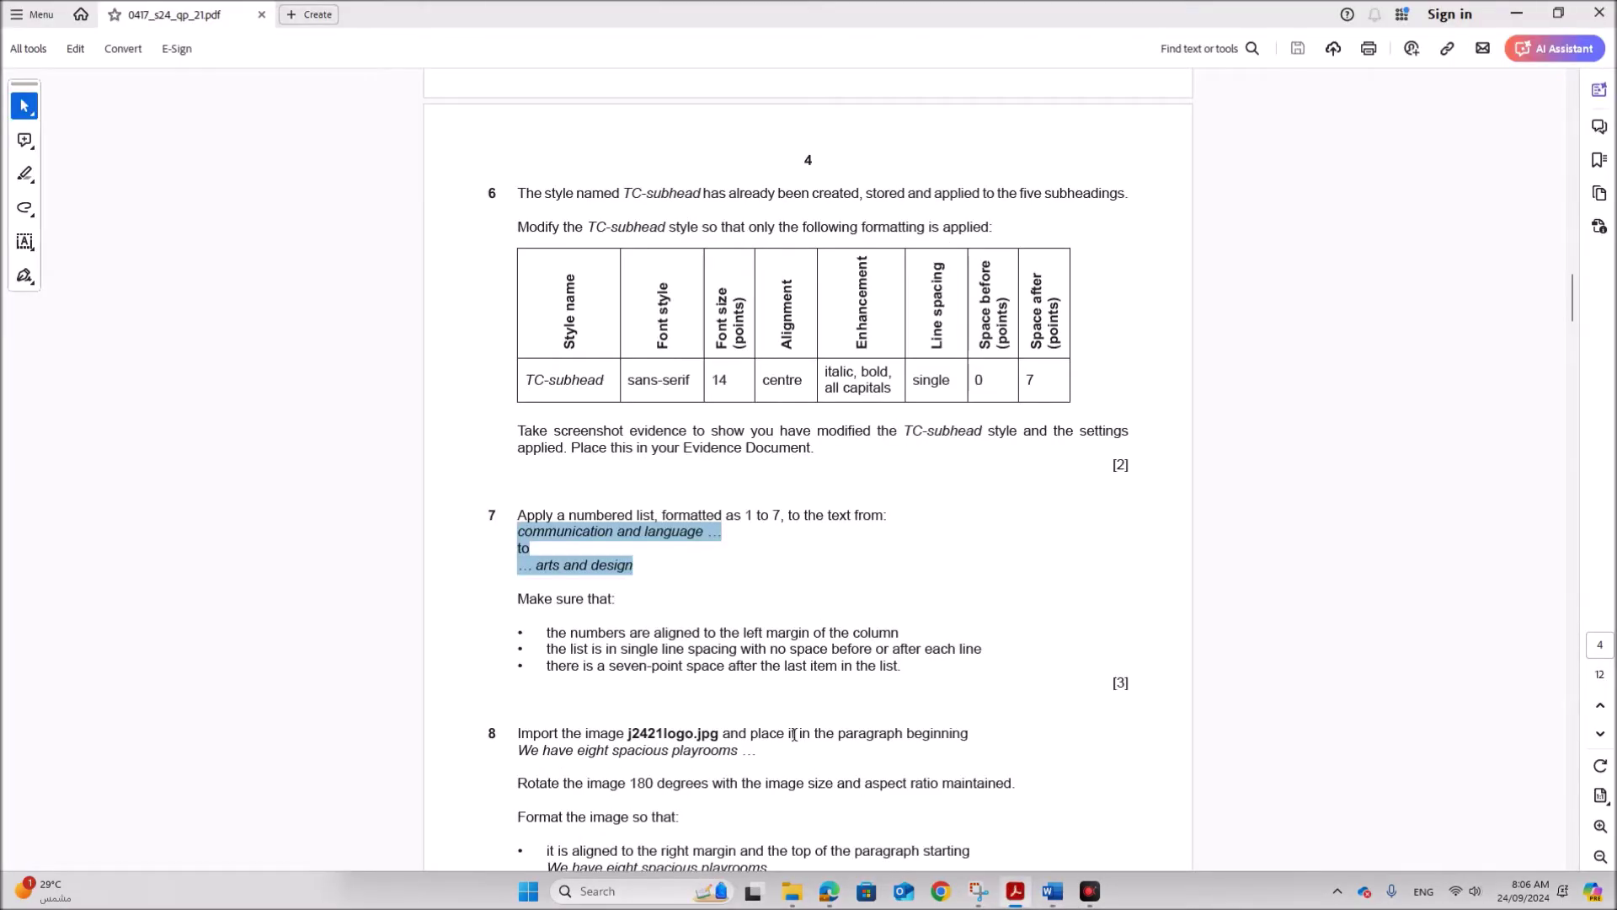
scroll(793, 733, "down", 2)
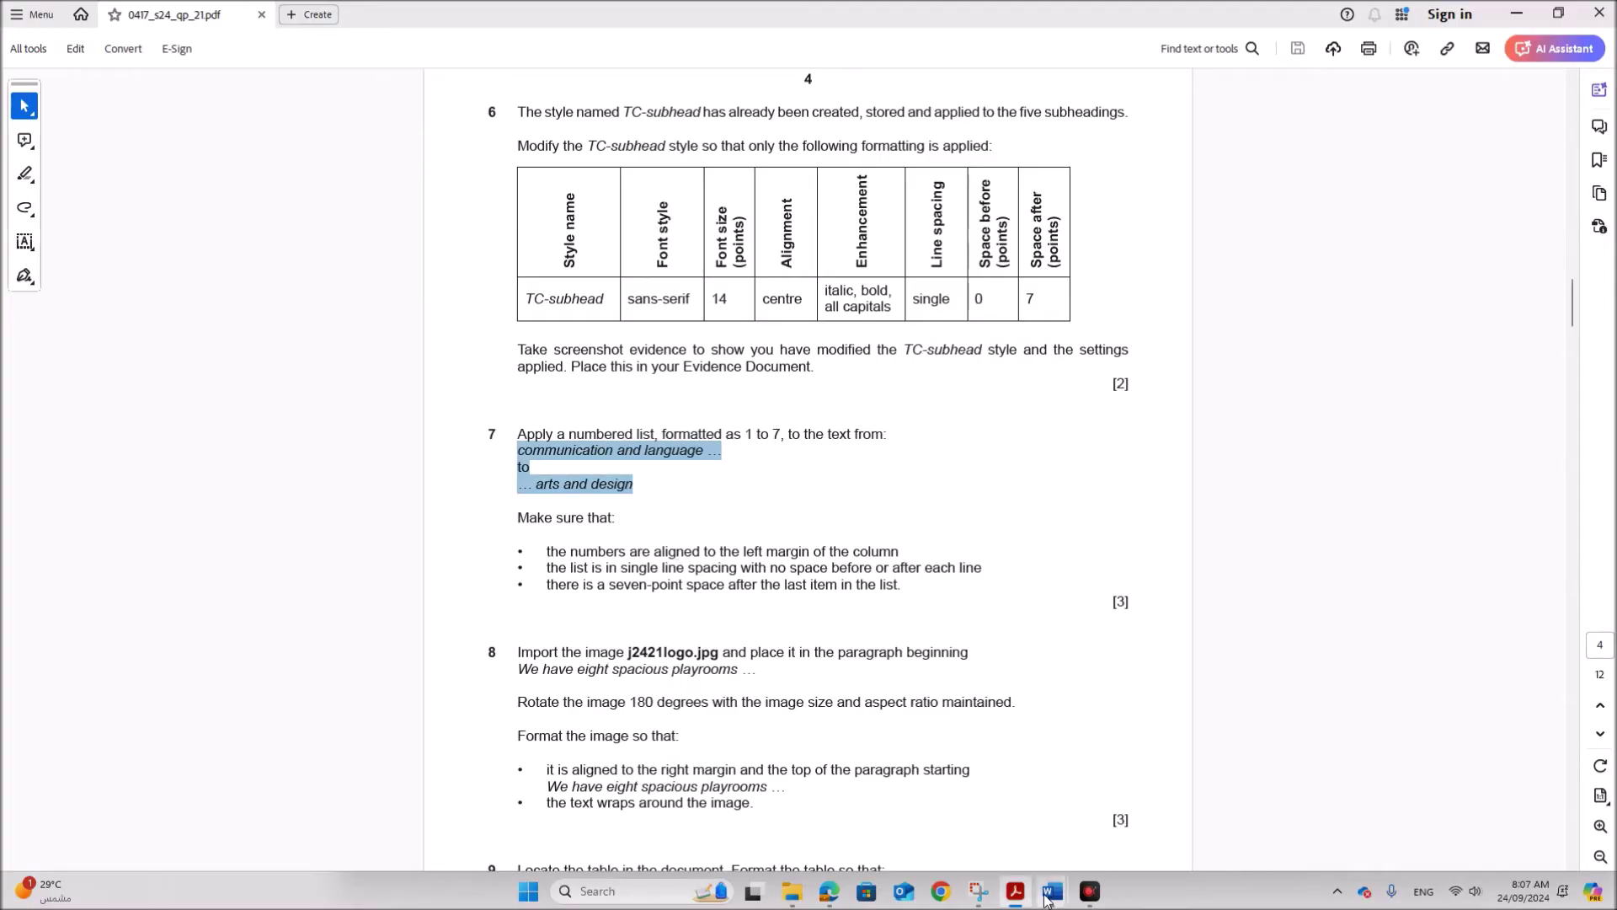
mouse_move(1052, 891)
left_click(1007, 842)
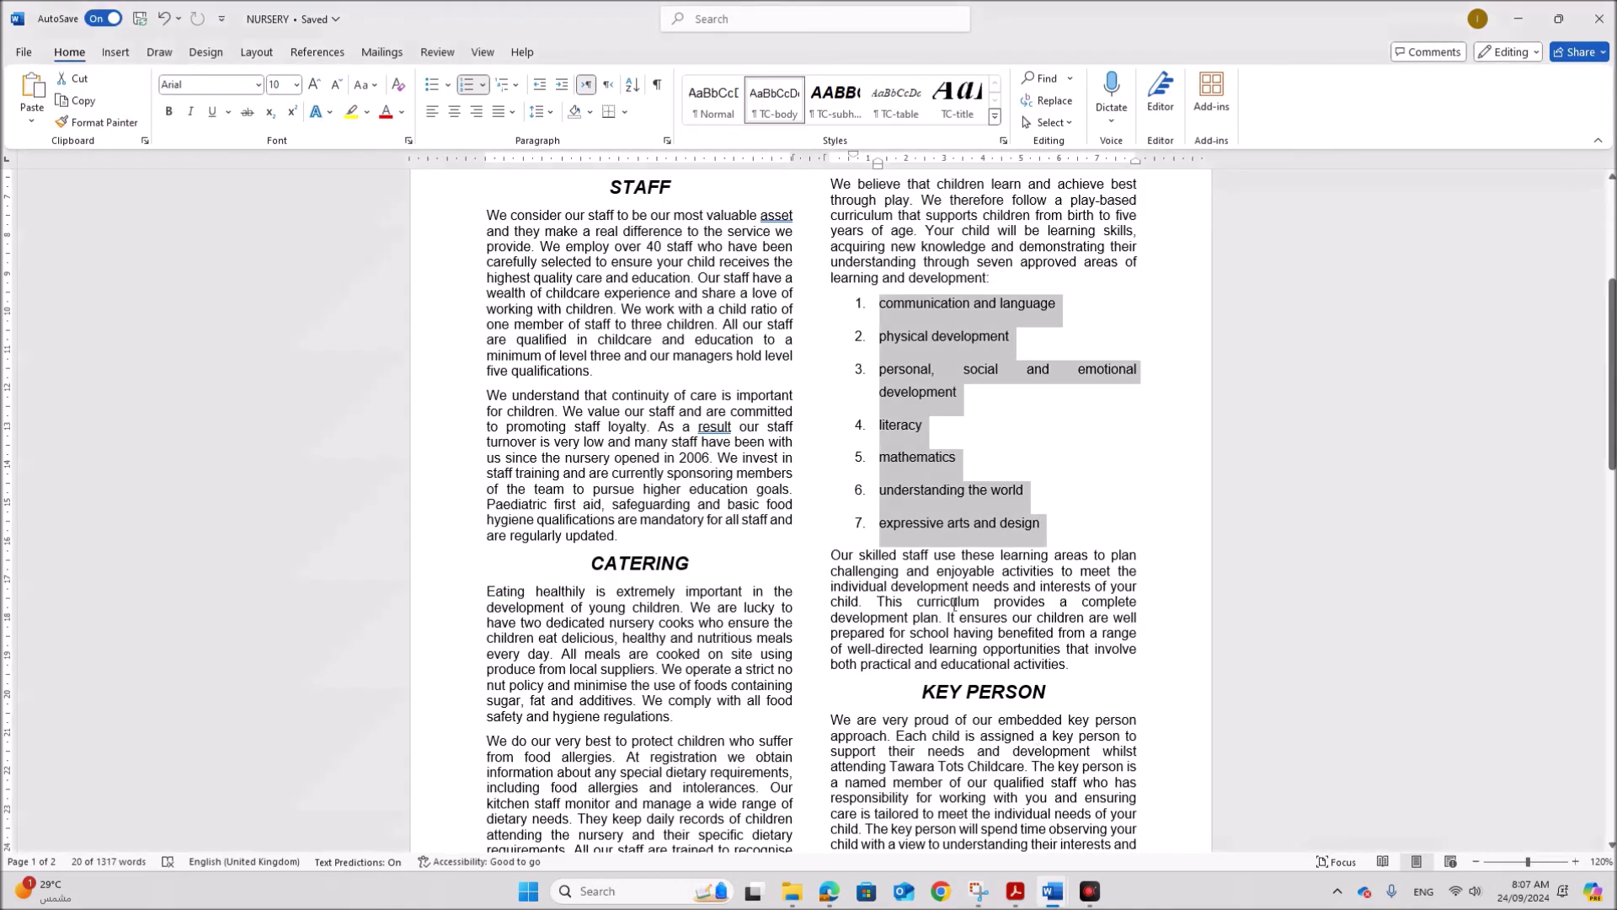
right_click(942, 345)
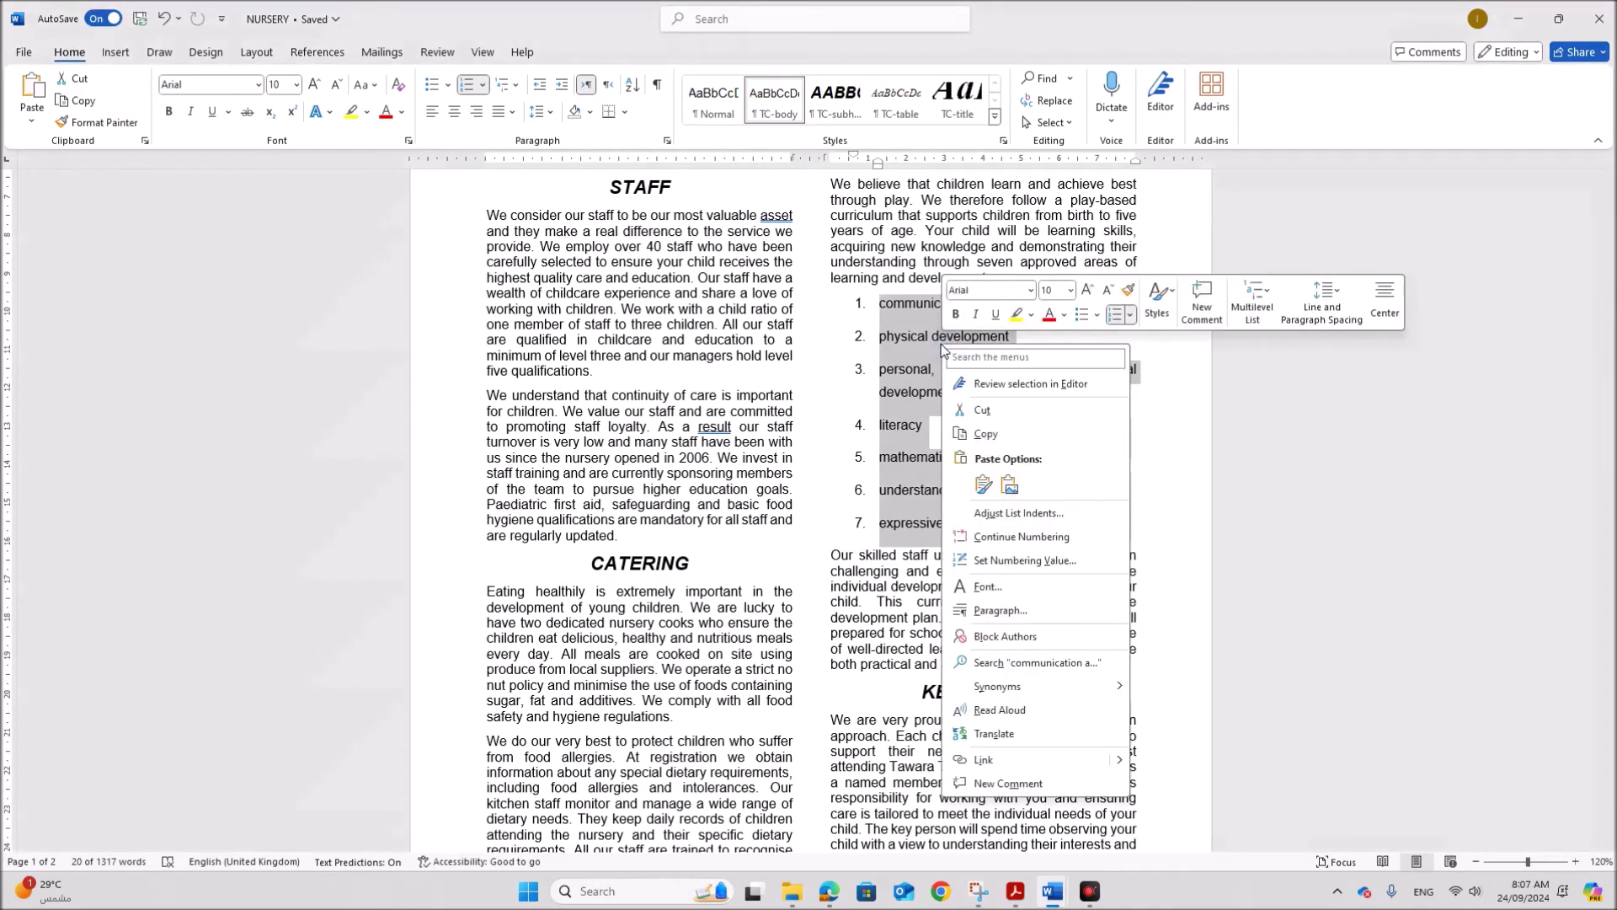
left_click(1021, 610)
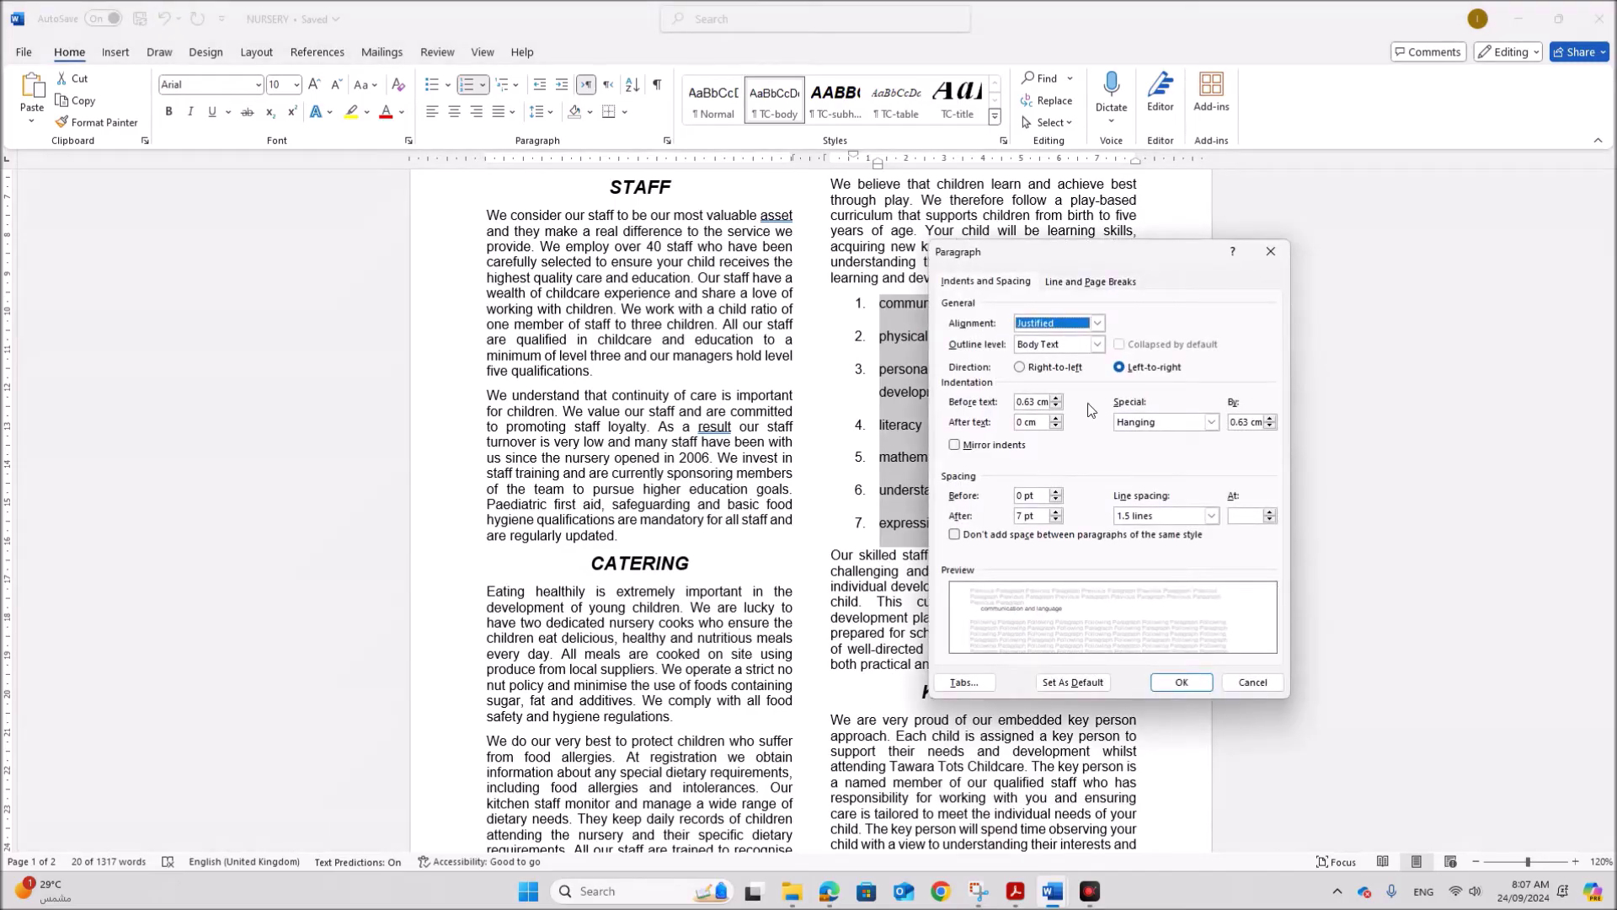
left_click_drag(1087, 260, 1028, 303)
left_click_drag(1010, 313, 1008, 320)
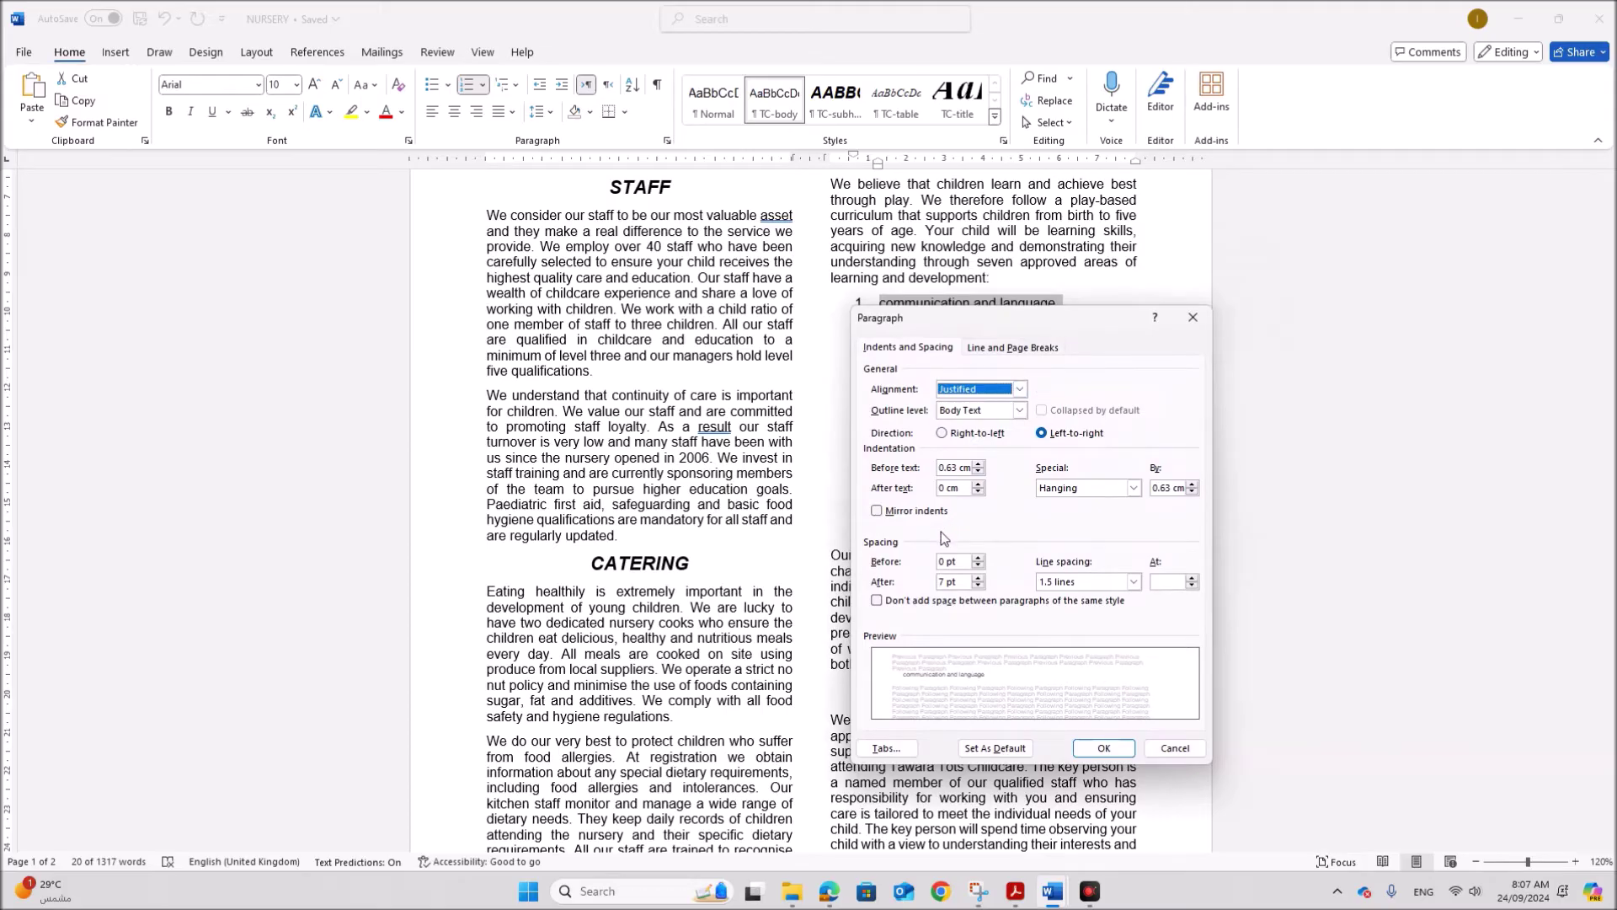
left_click(1020, 390)
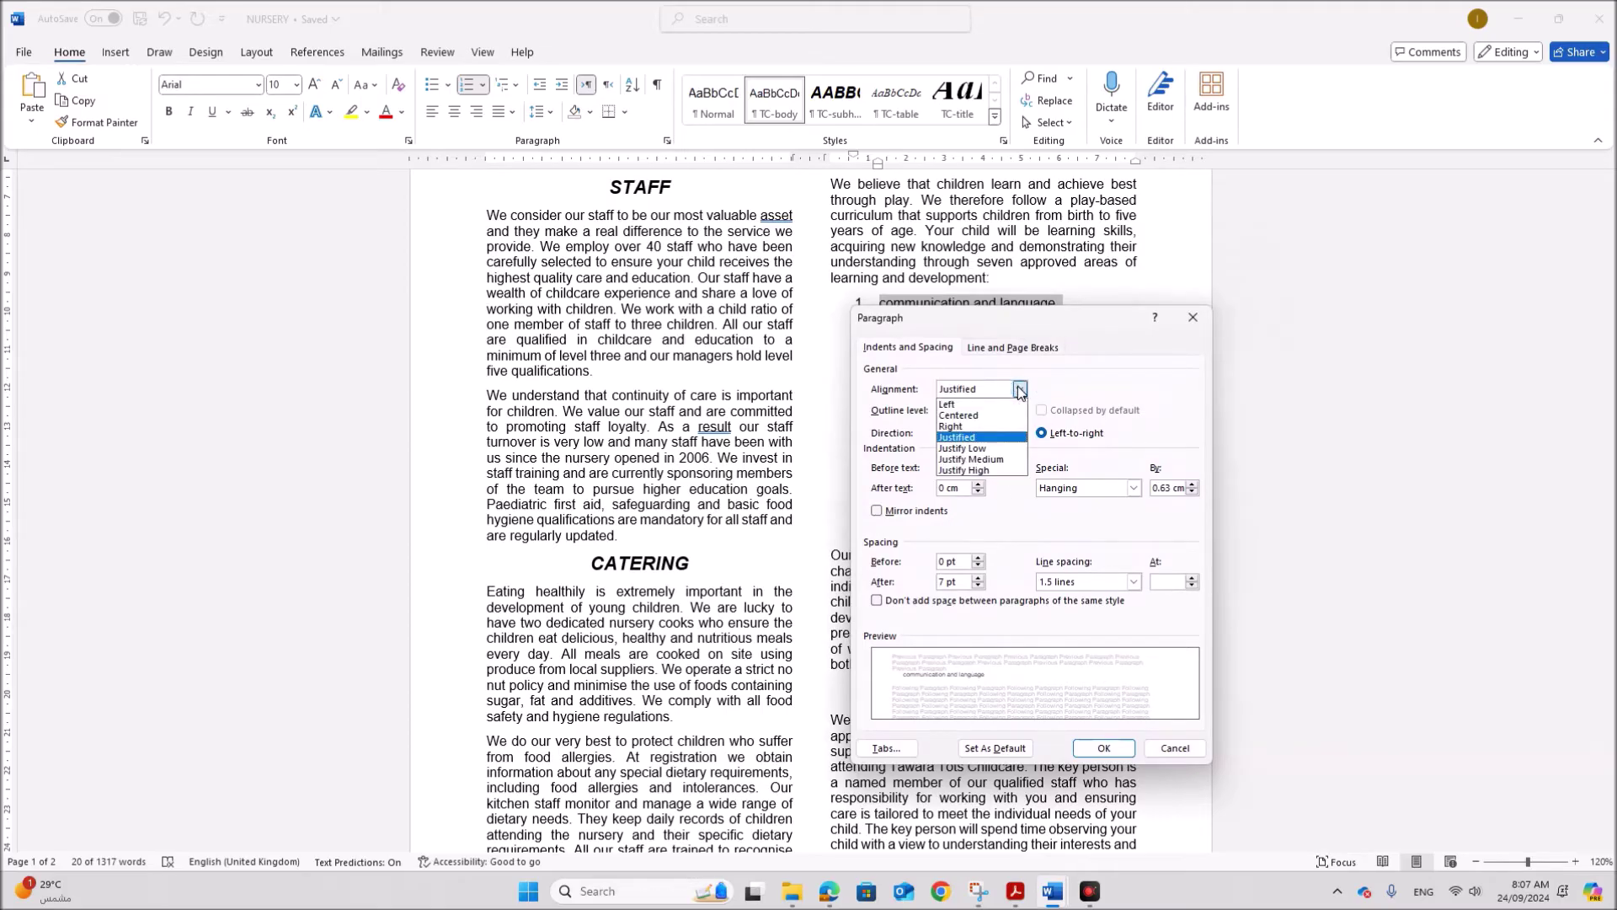
left_click(973, 405)
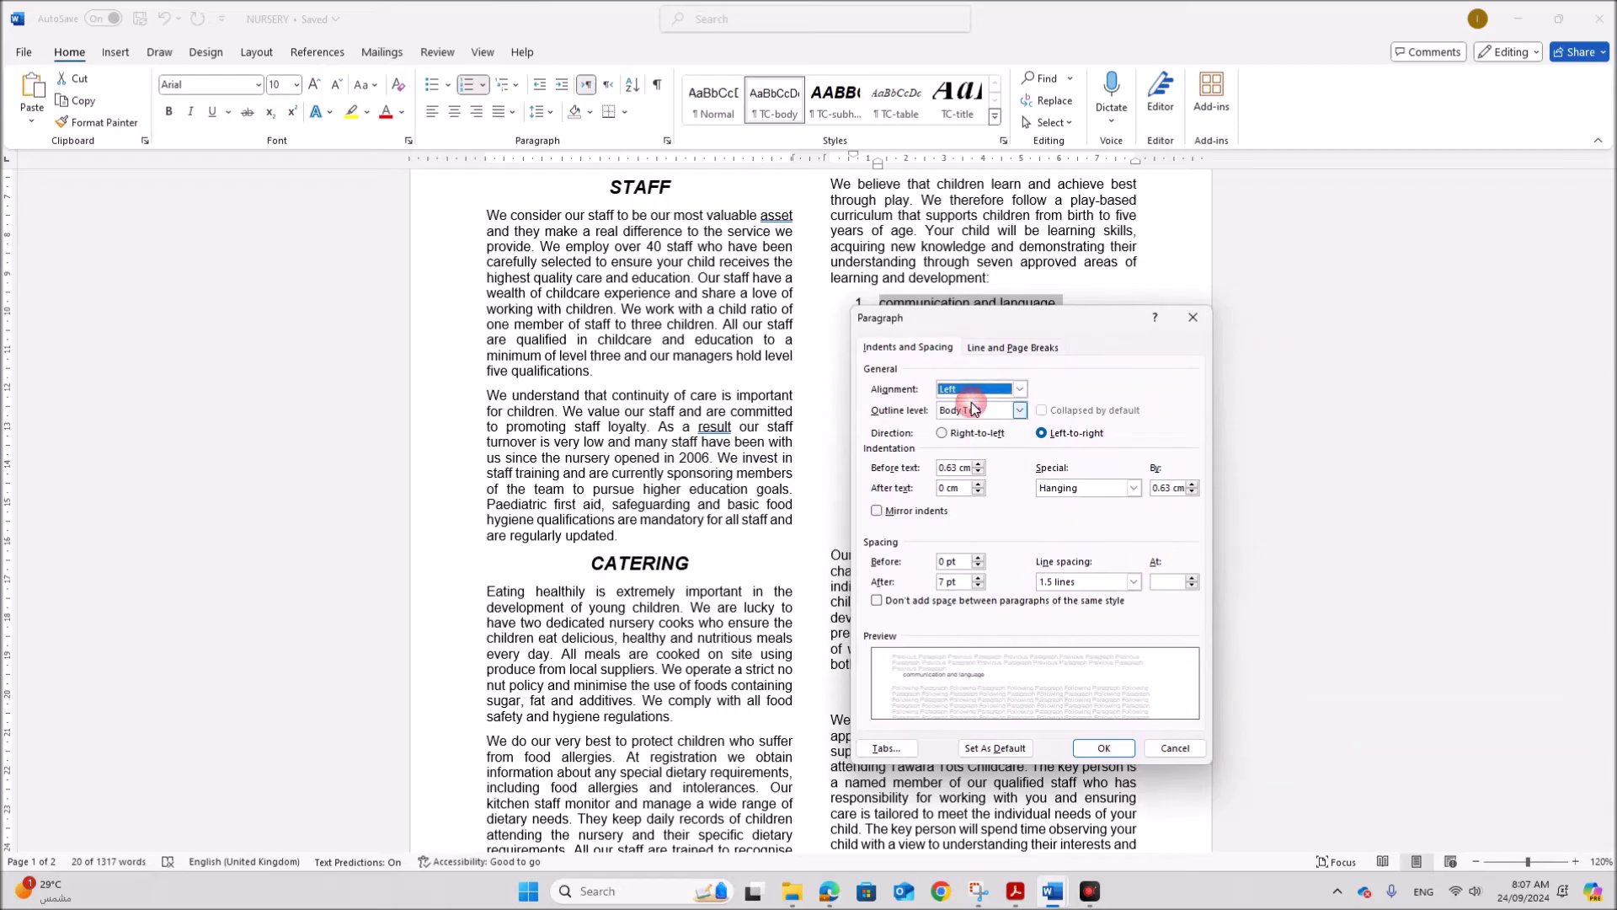
left_click(1103, 749)
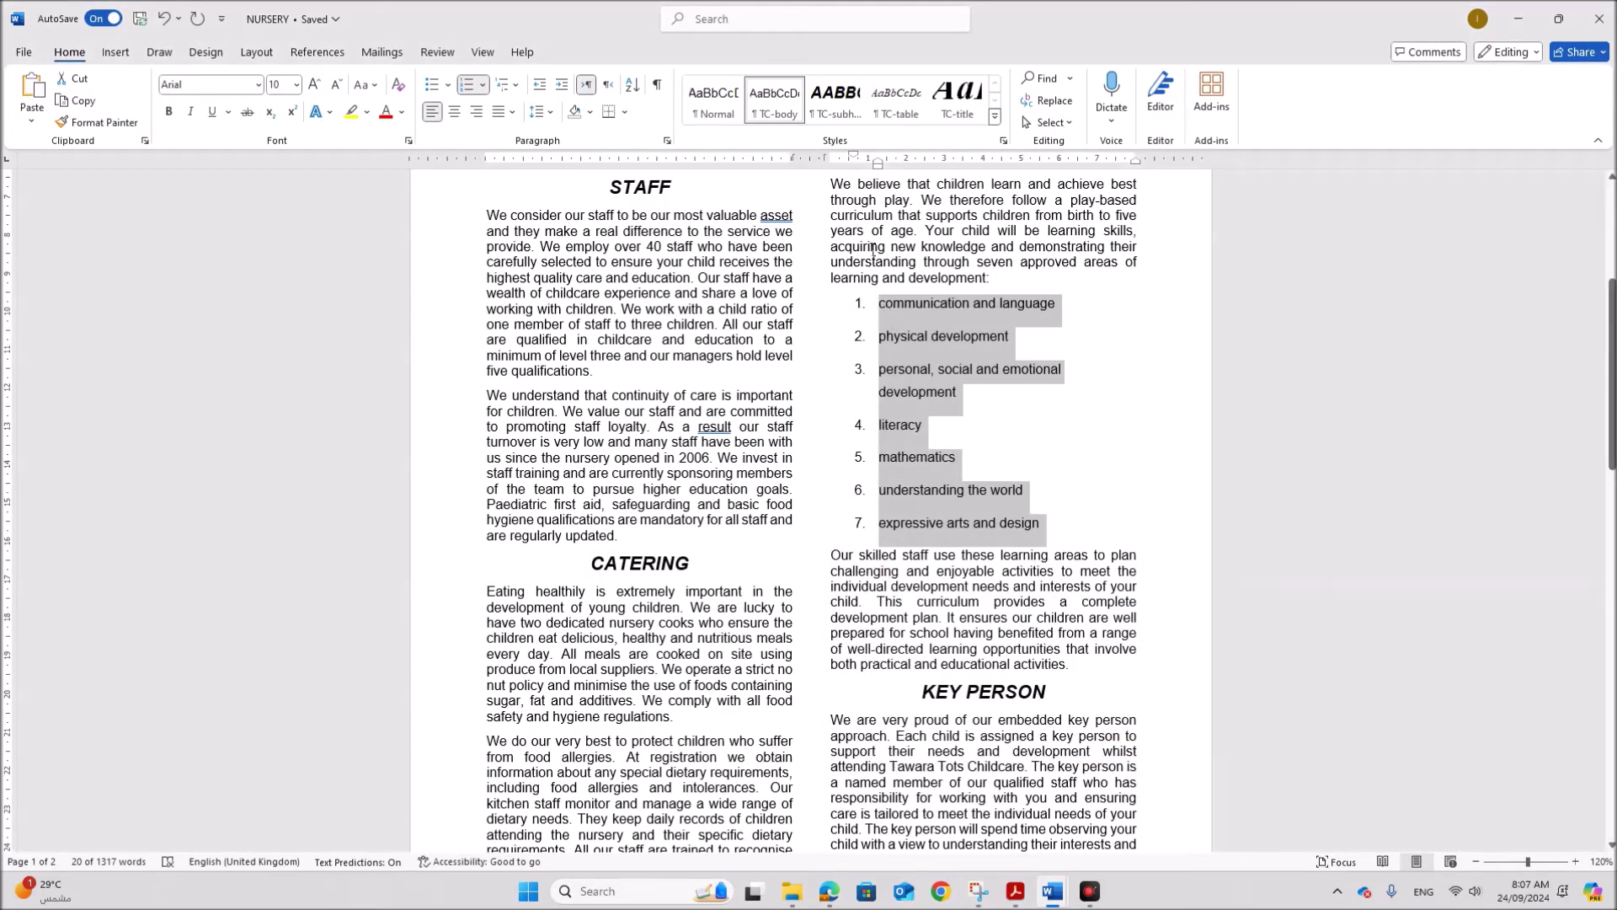
mouse_move(854, 158)
left_mouse_down()
mouse_move(876, 171)
mouse_move(862, 174)
left_mouse_up()
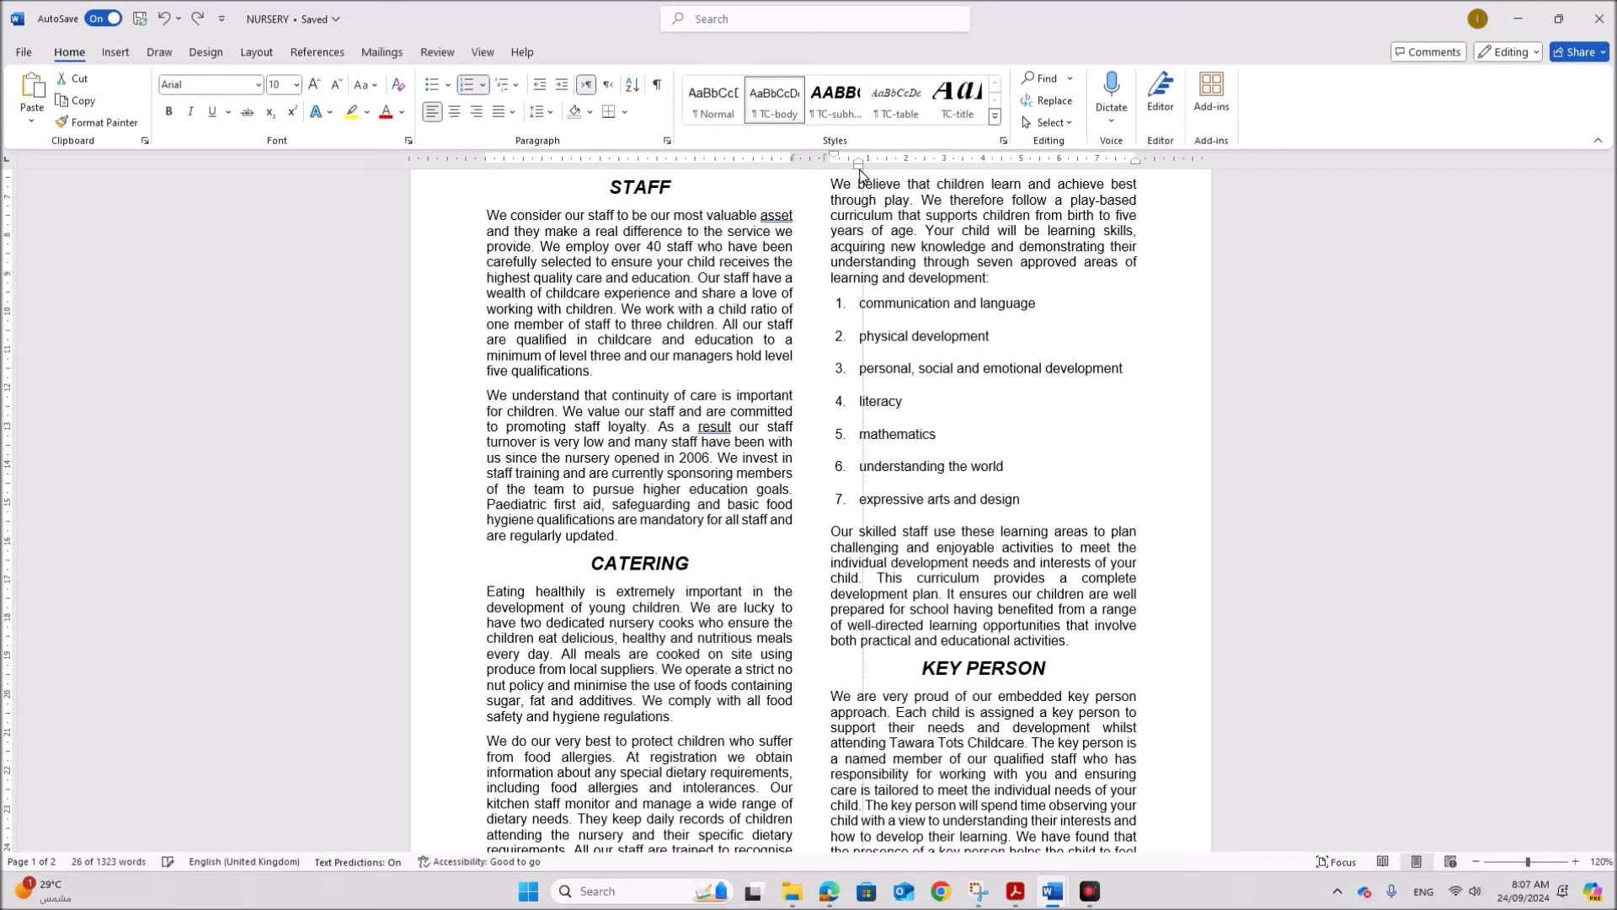
left_click_drag(860, 174, 861, 175)
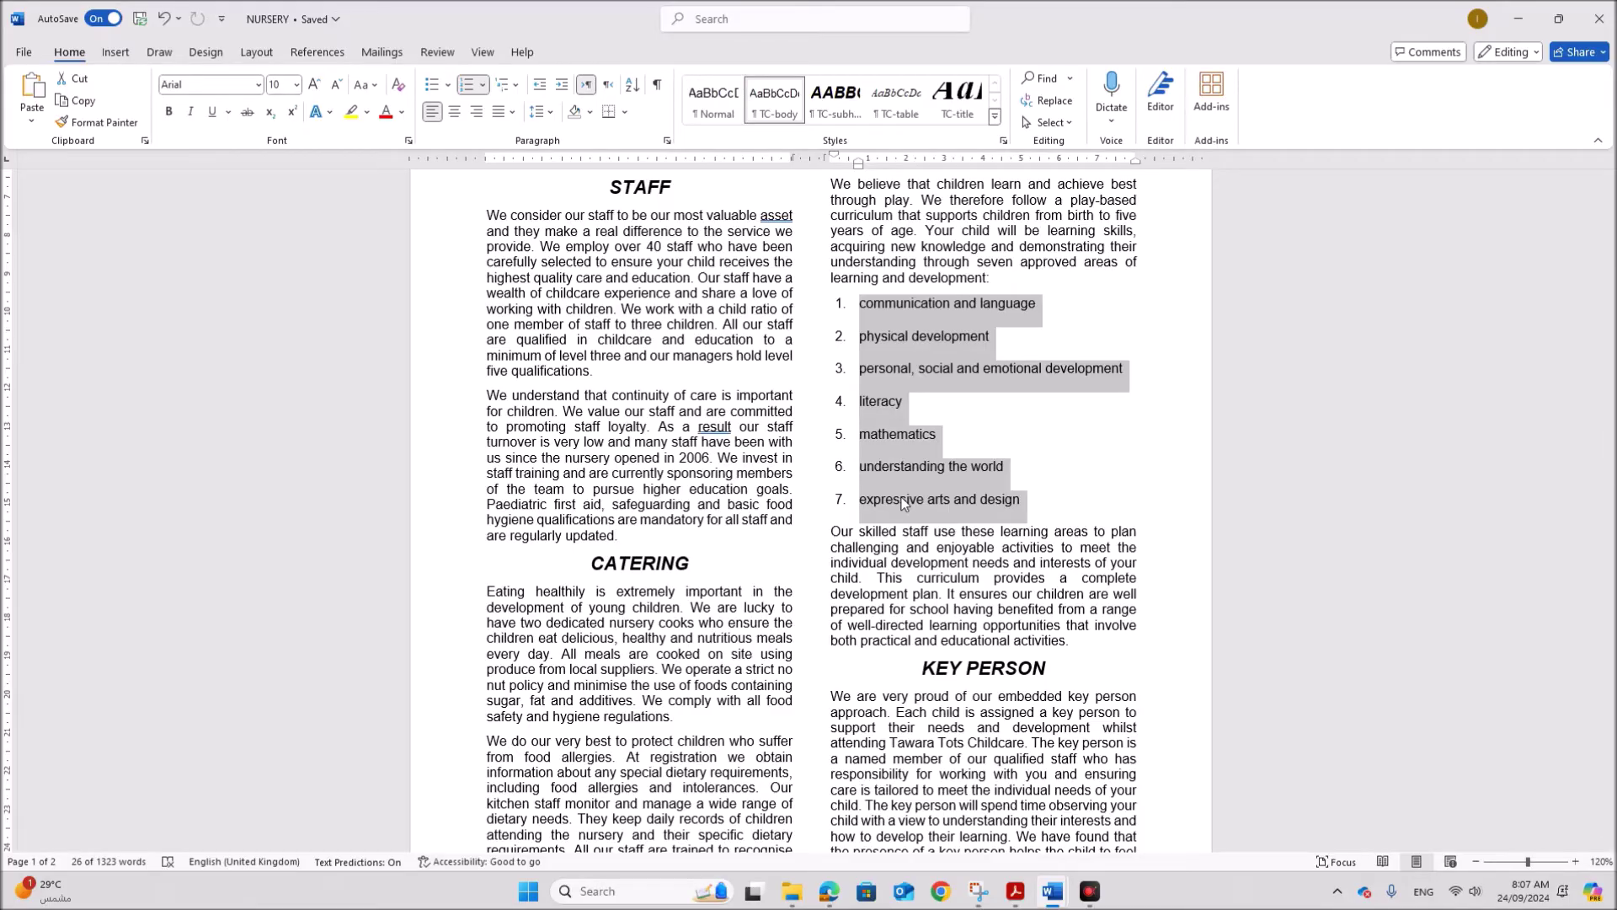
Check the list spacing requirement in Acrobat, and set the NURSERY numbered list to single line spacing with 0 pt after
right_click(900, 344)
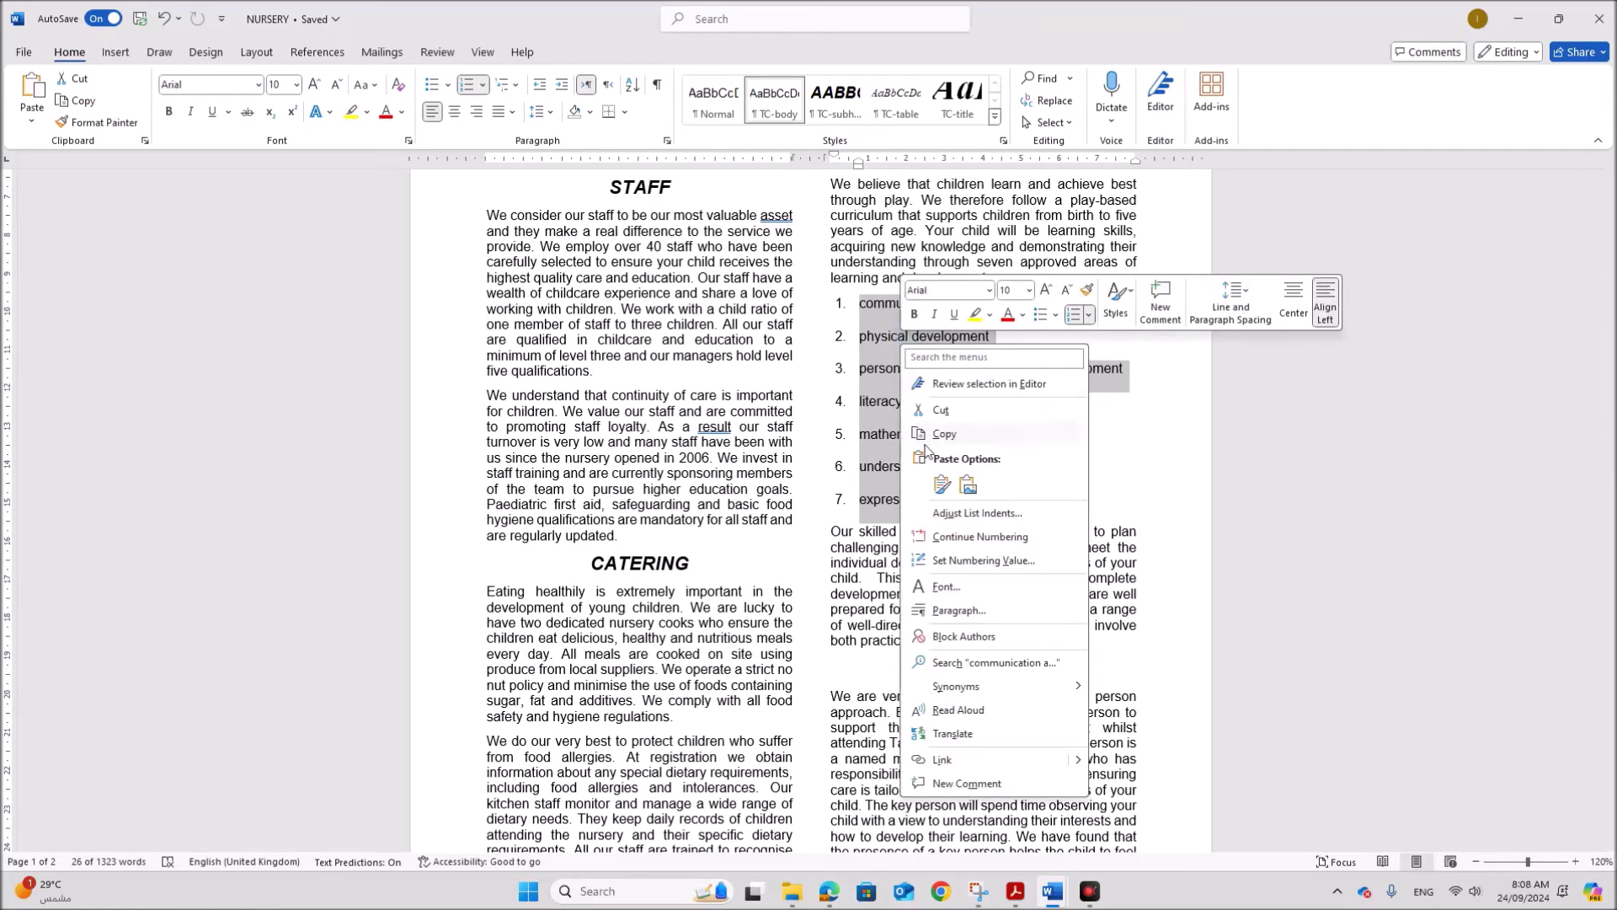
left_click(958, 610)
key("alt+Tab")
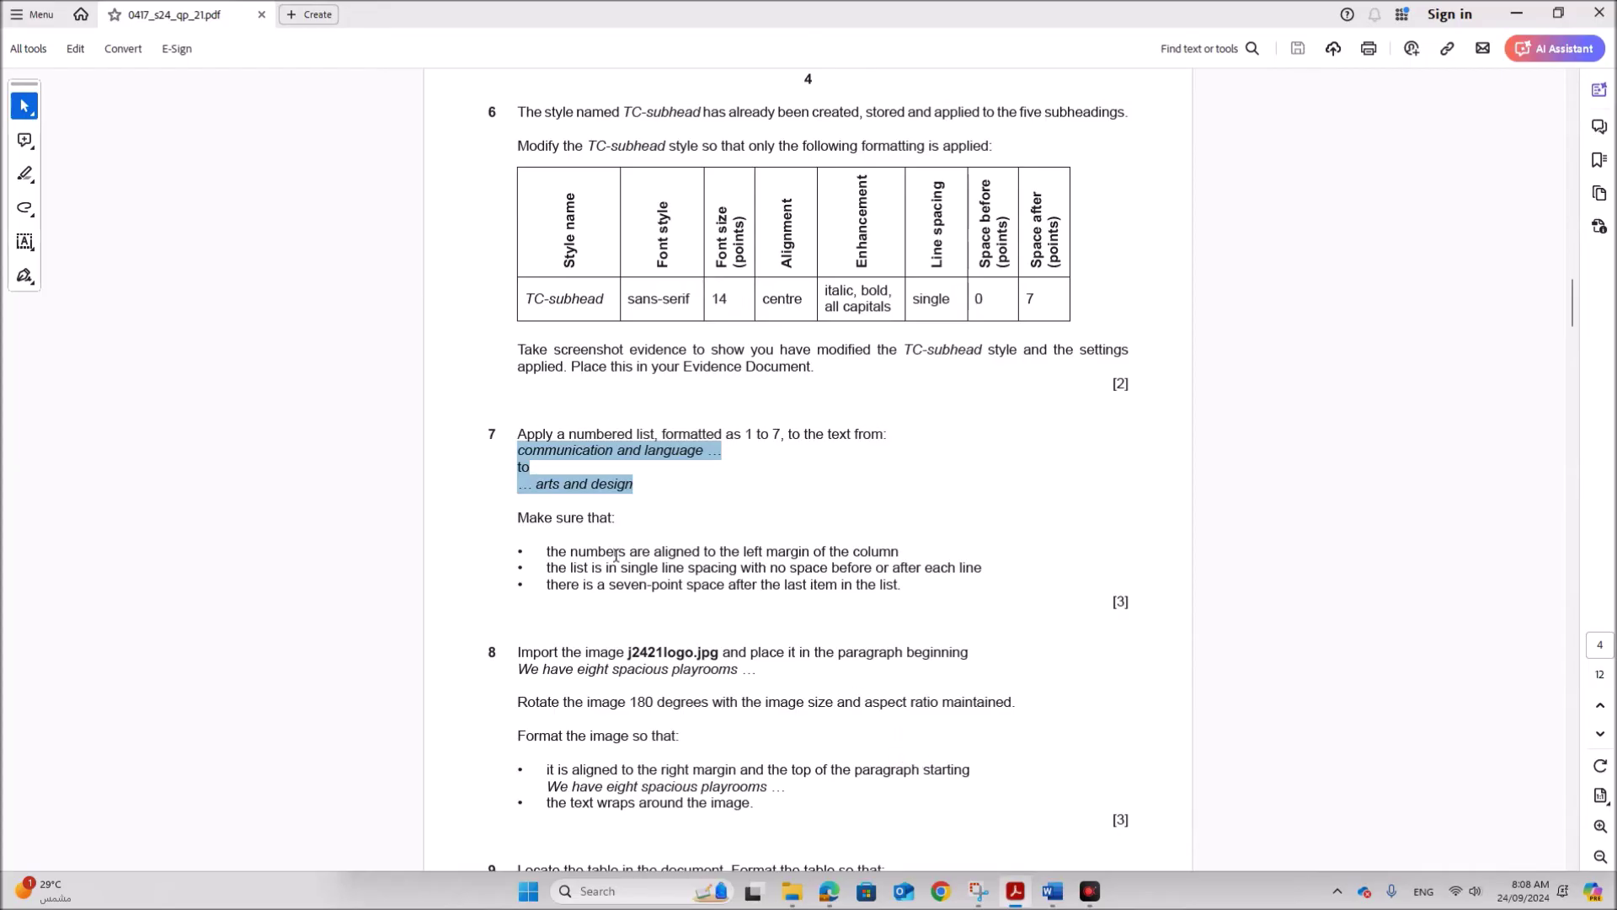
left_click_drag(606, 567, 969, 571)
mouse_move(1053, 891)
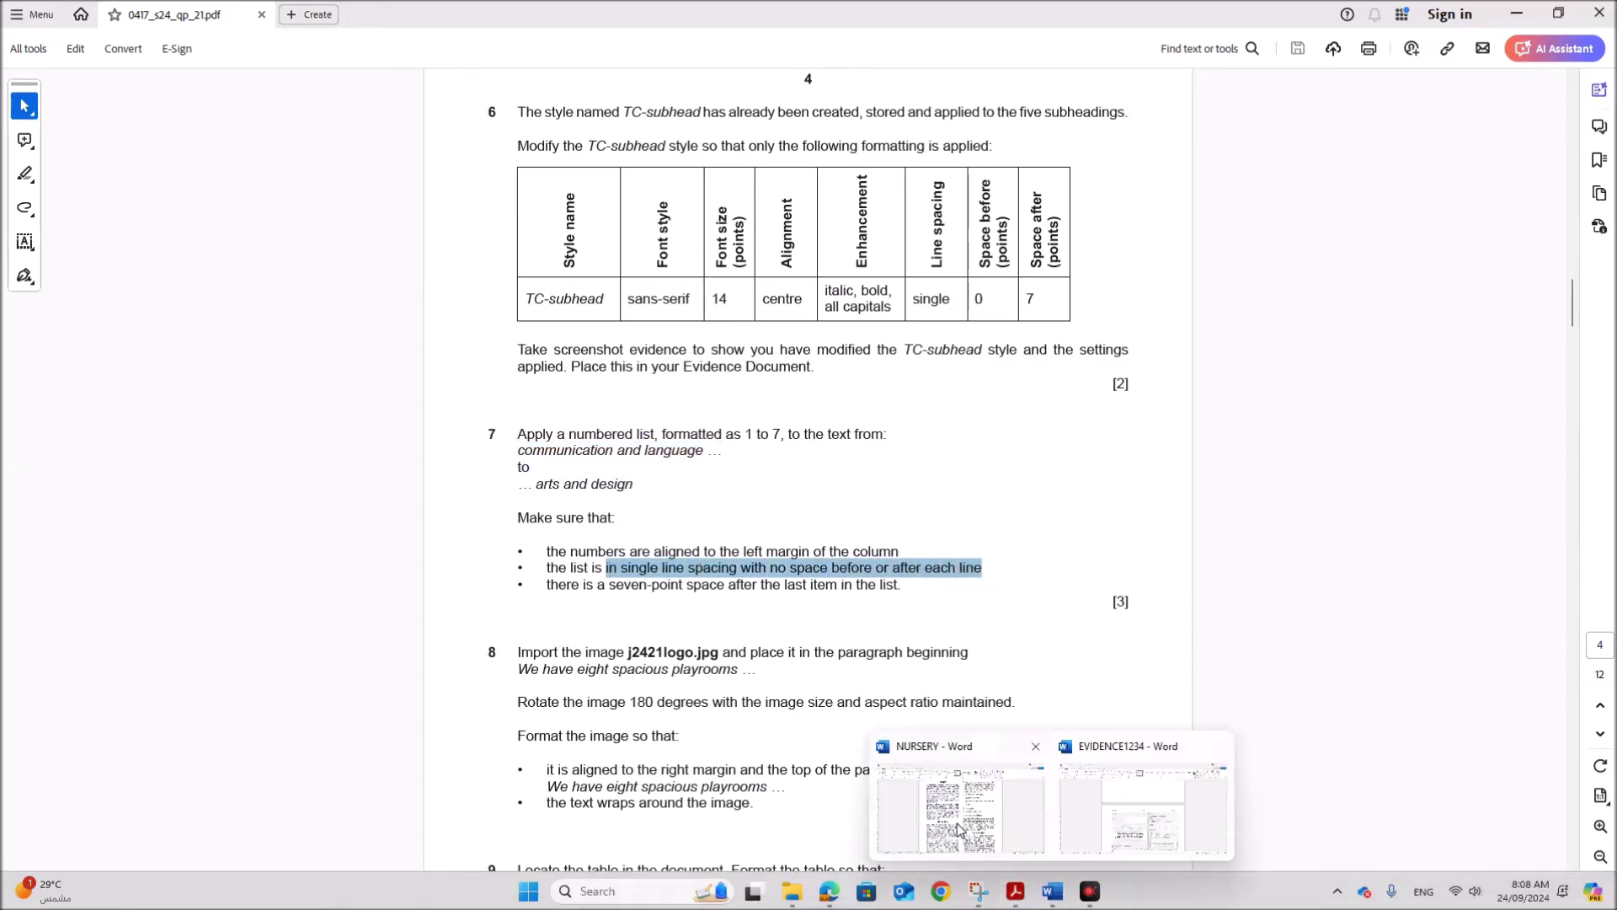
left_click(947, 807)
left_click(1053, 581)
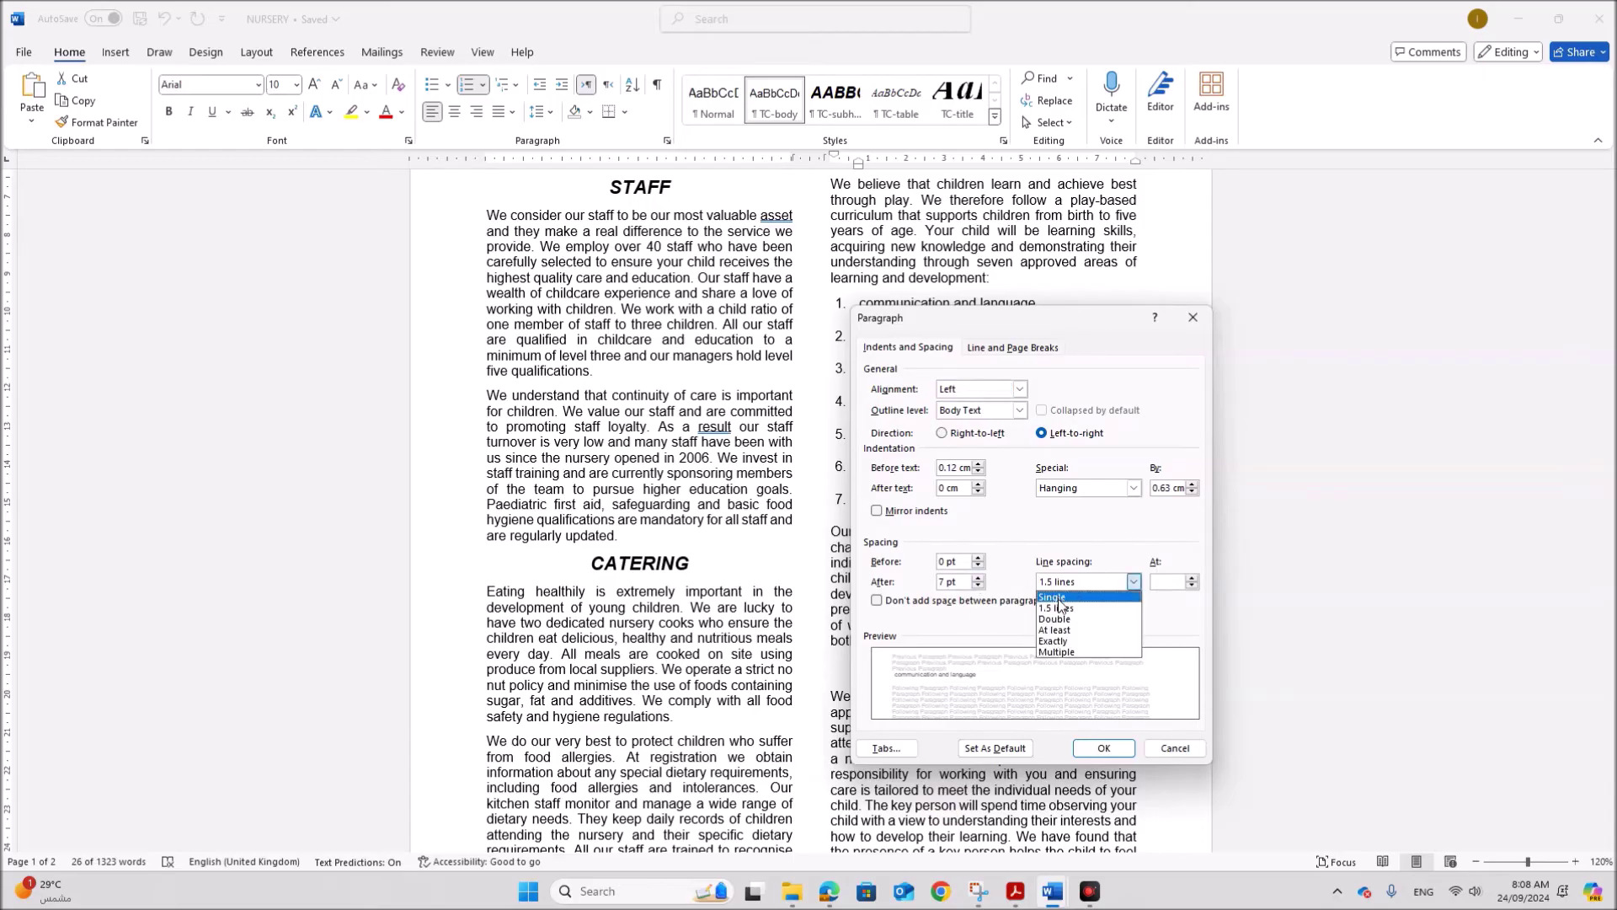
left_click(1049, 596)
left_click(945, 581)
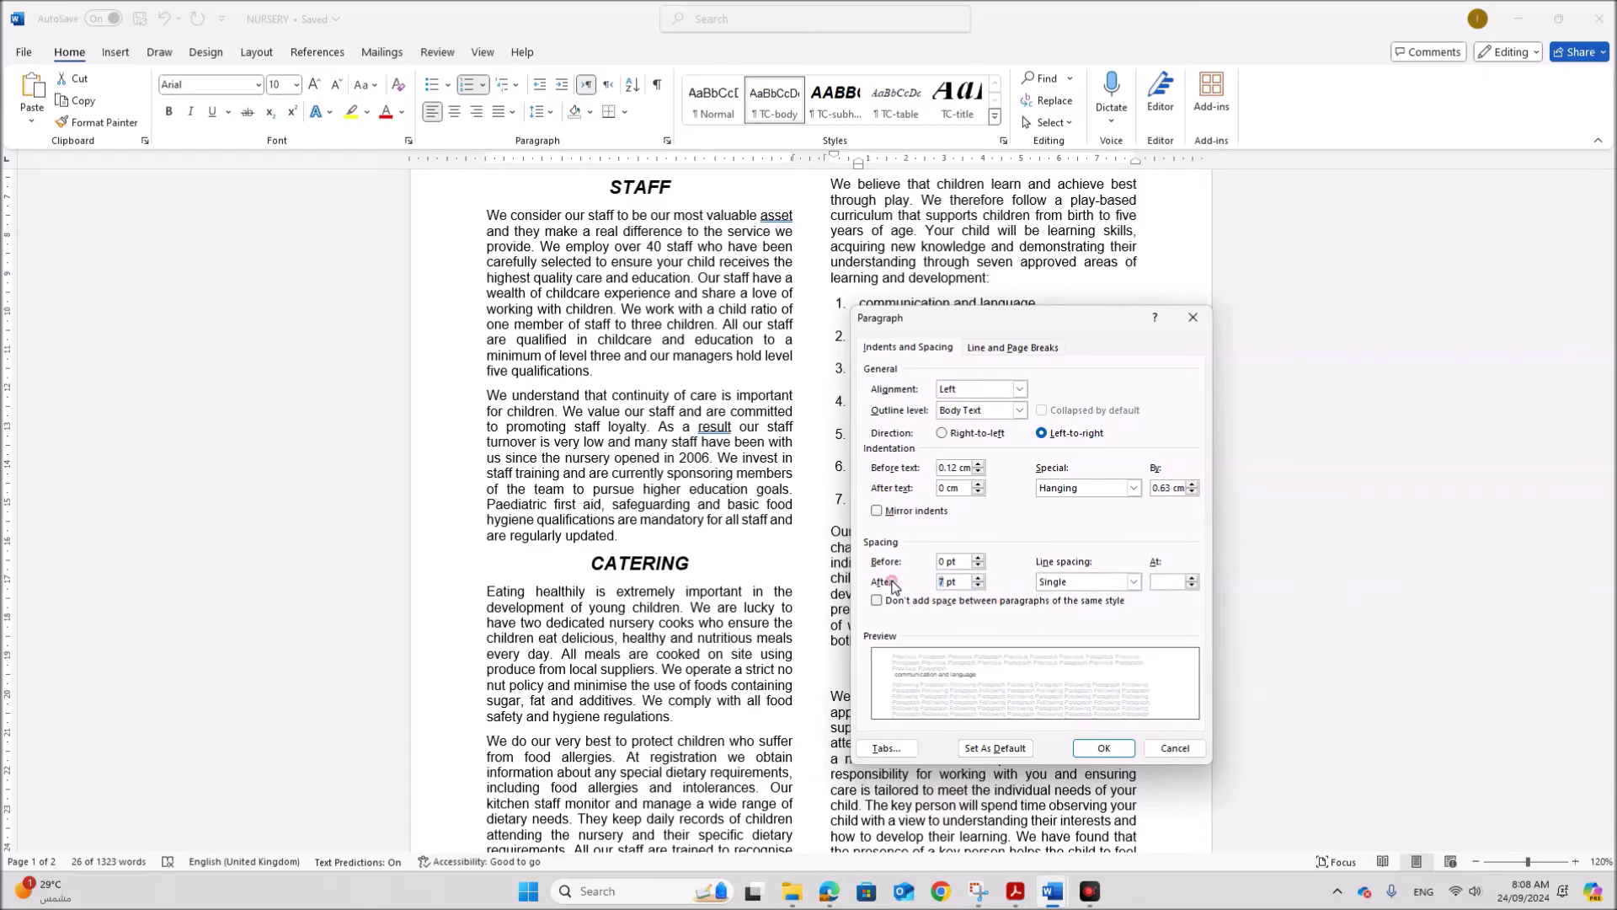
type("0")
left_click(1100, 748)
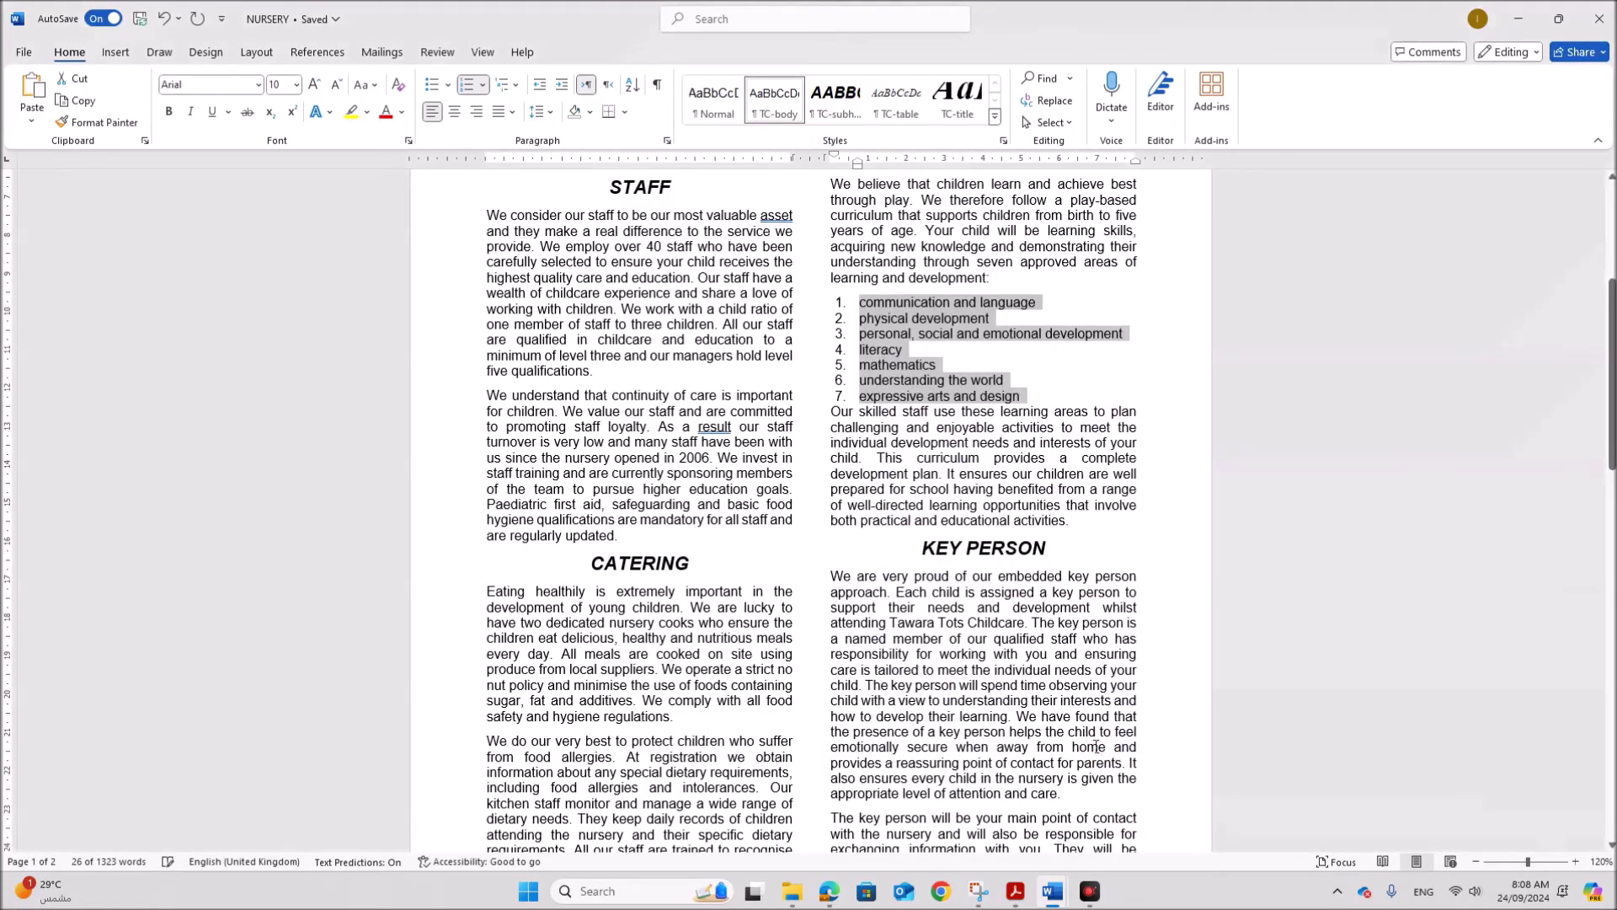
Check the last-item spacing requirement in Acrobat, and set 7 pt spacing after "expressive arts and design" in NURSERY
left_click(1015, 891)
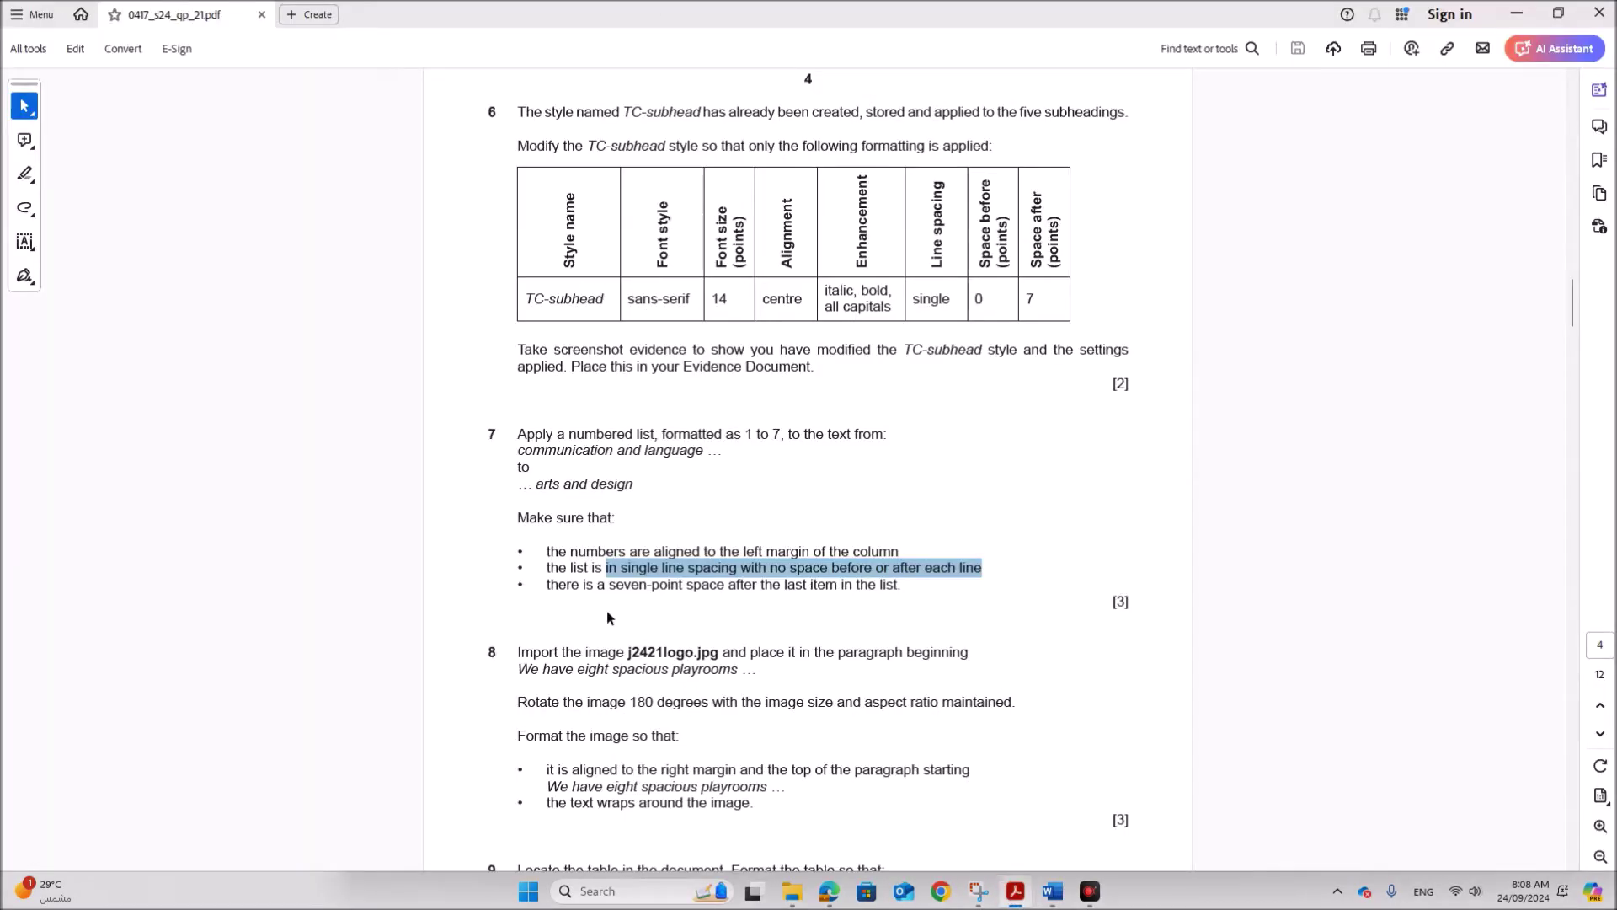
left_click_drag(548, 588, 902, 588)
mouse_move(1052, 890)
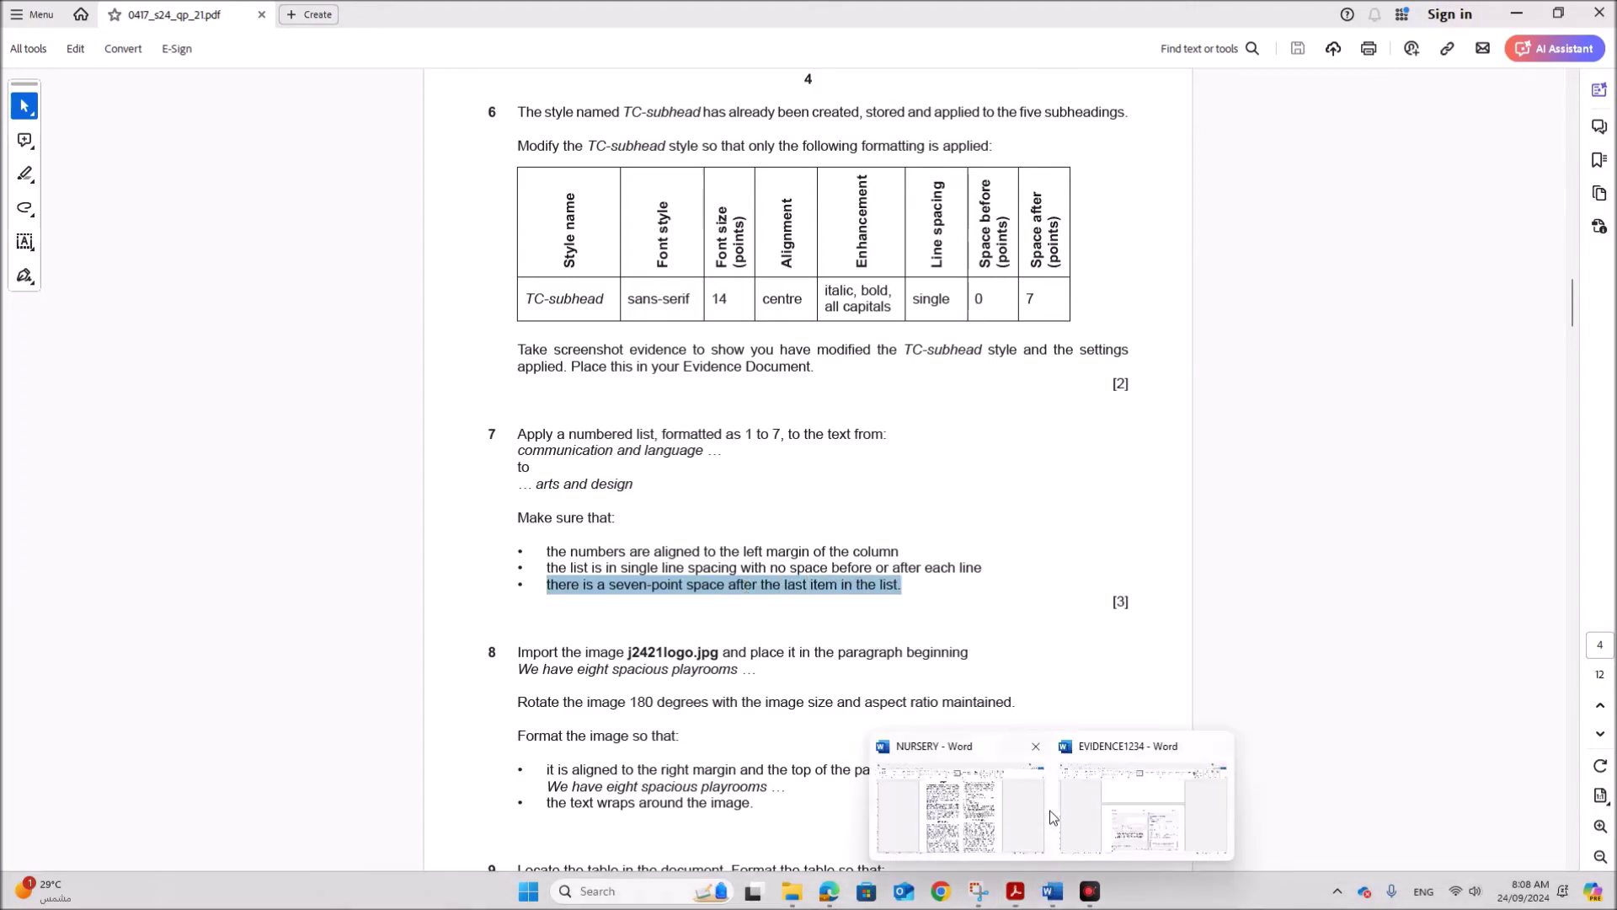
left_click(979, 768)
left_click(867, 401)
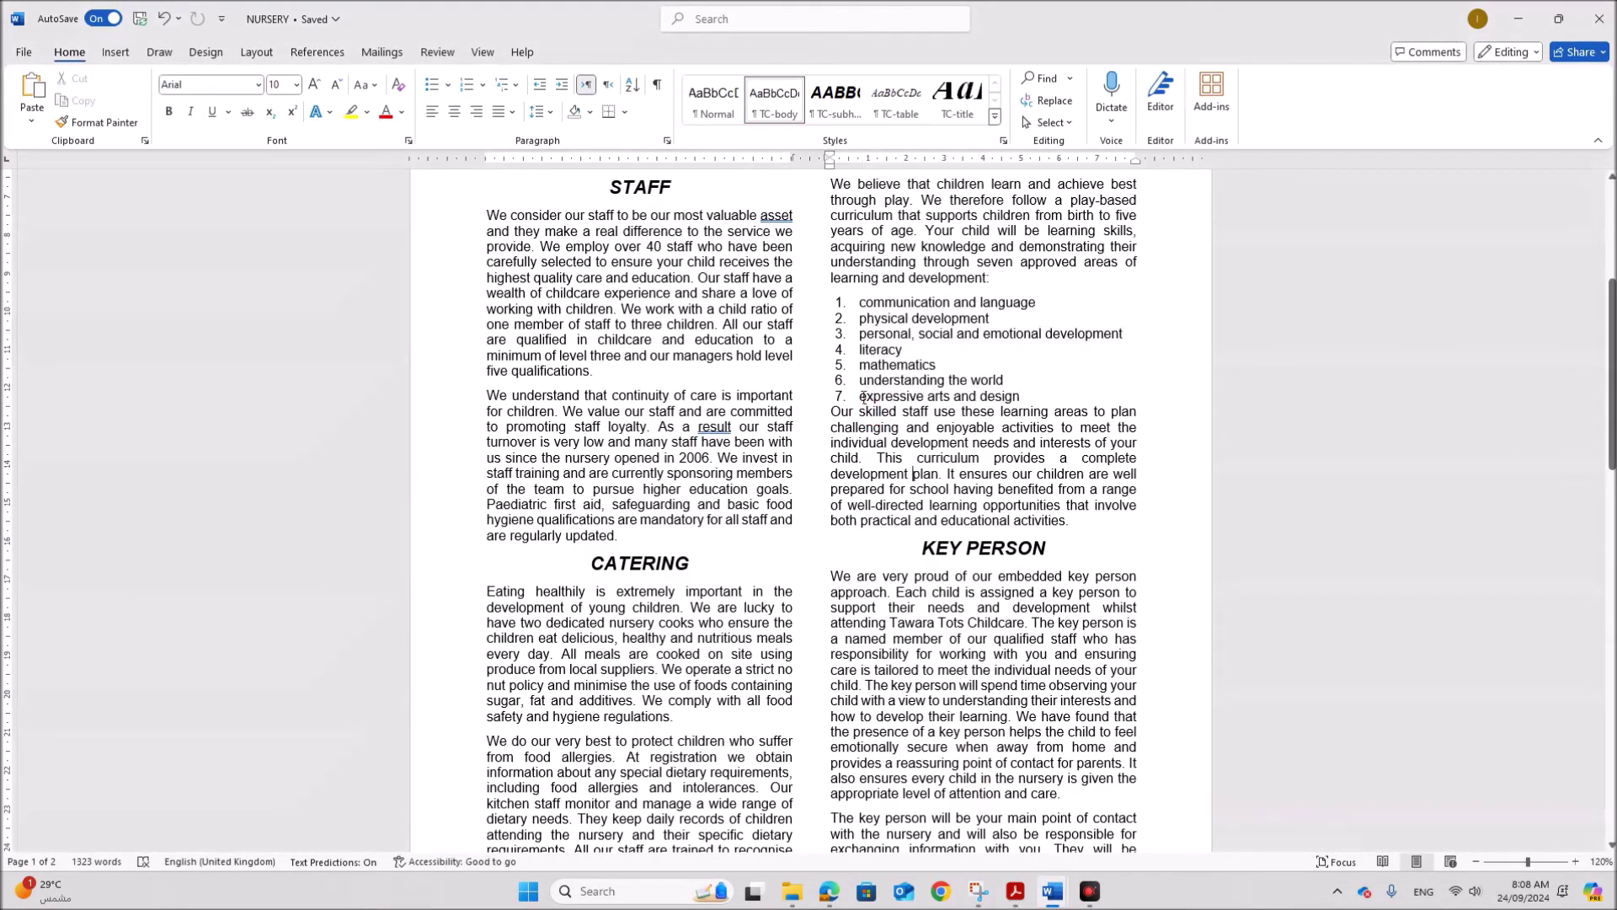
left_click_drag(860, 397, 1033, 397)
right_click(996, 396)
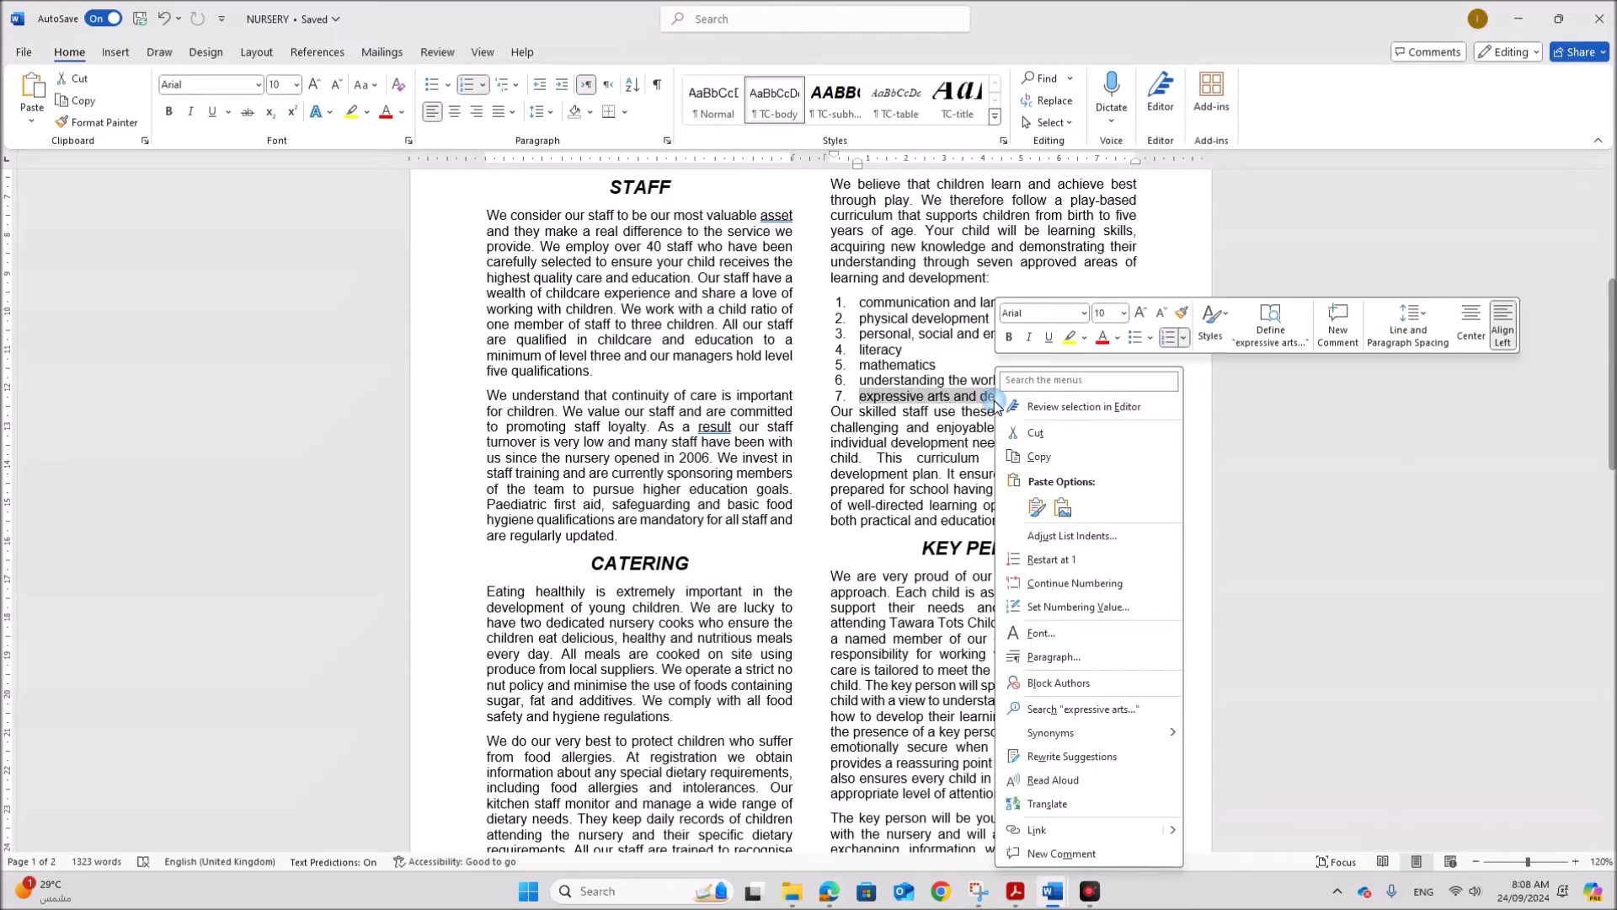
left_click(1049, 657)
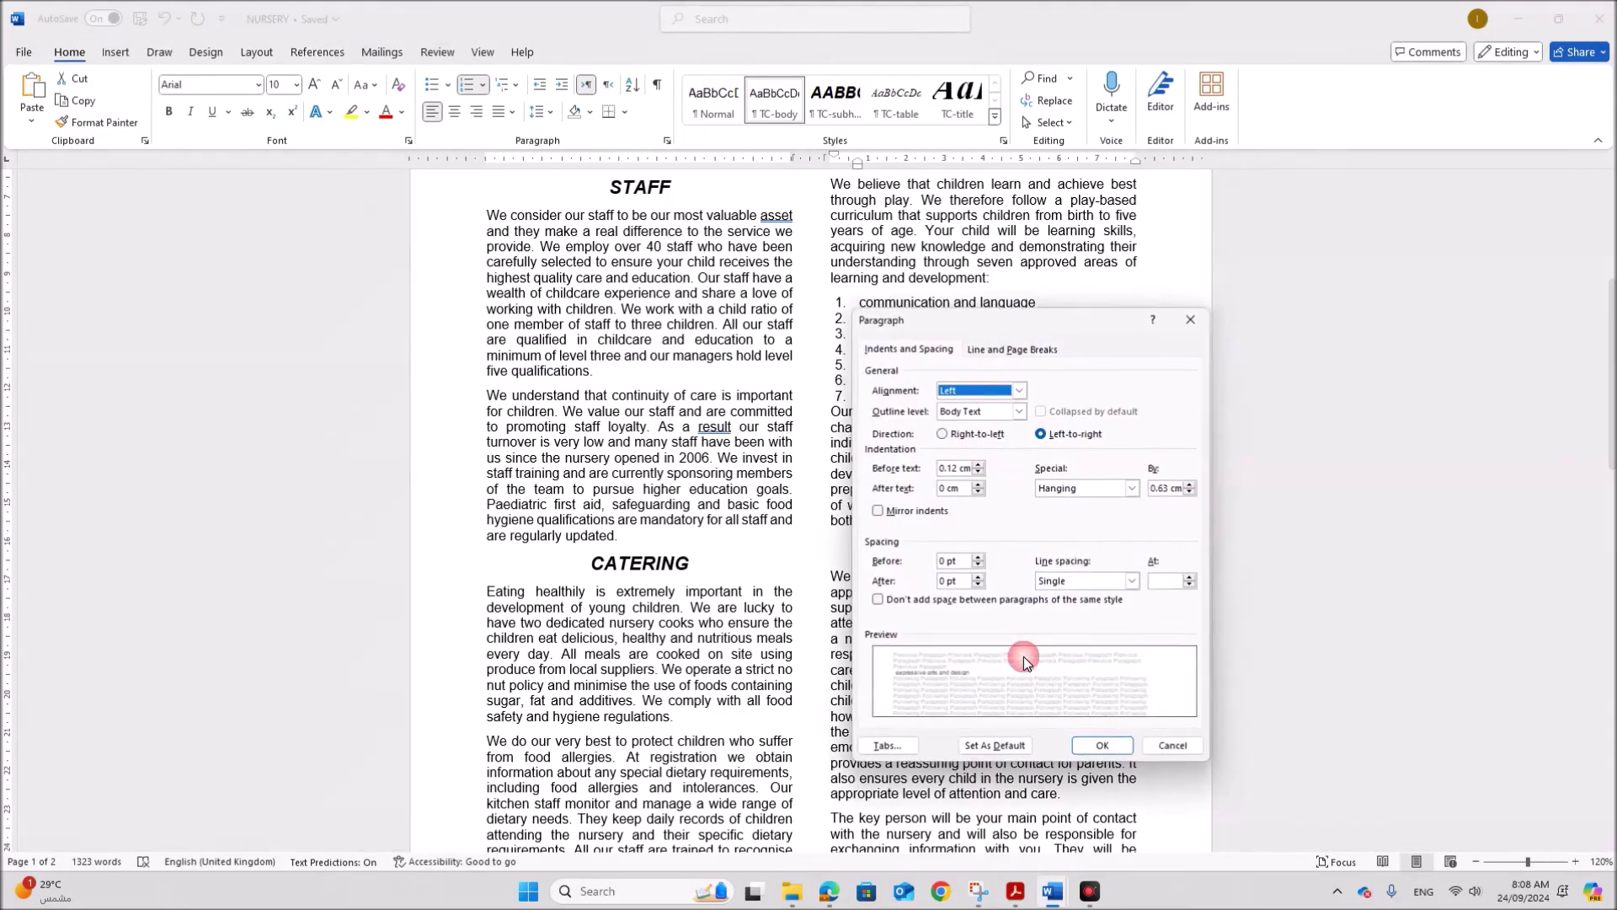
left_click(945, 583)
key("BackSpace")
type("7")
left_click(1104, 748)
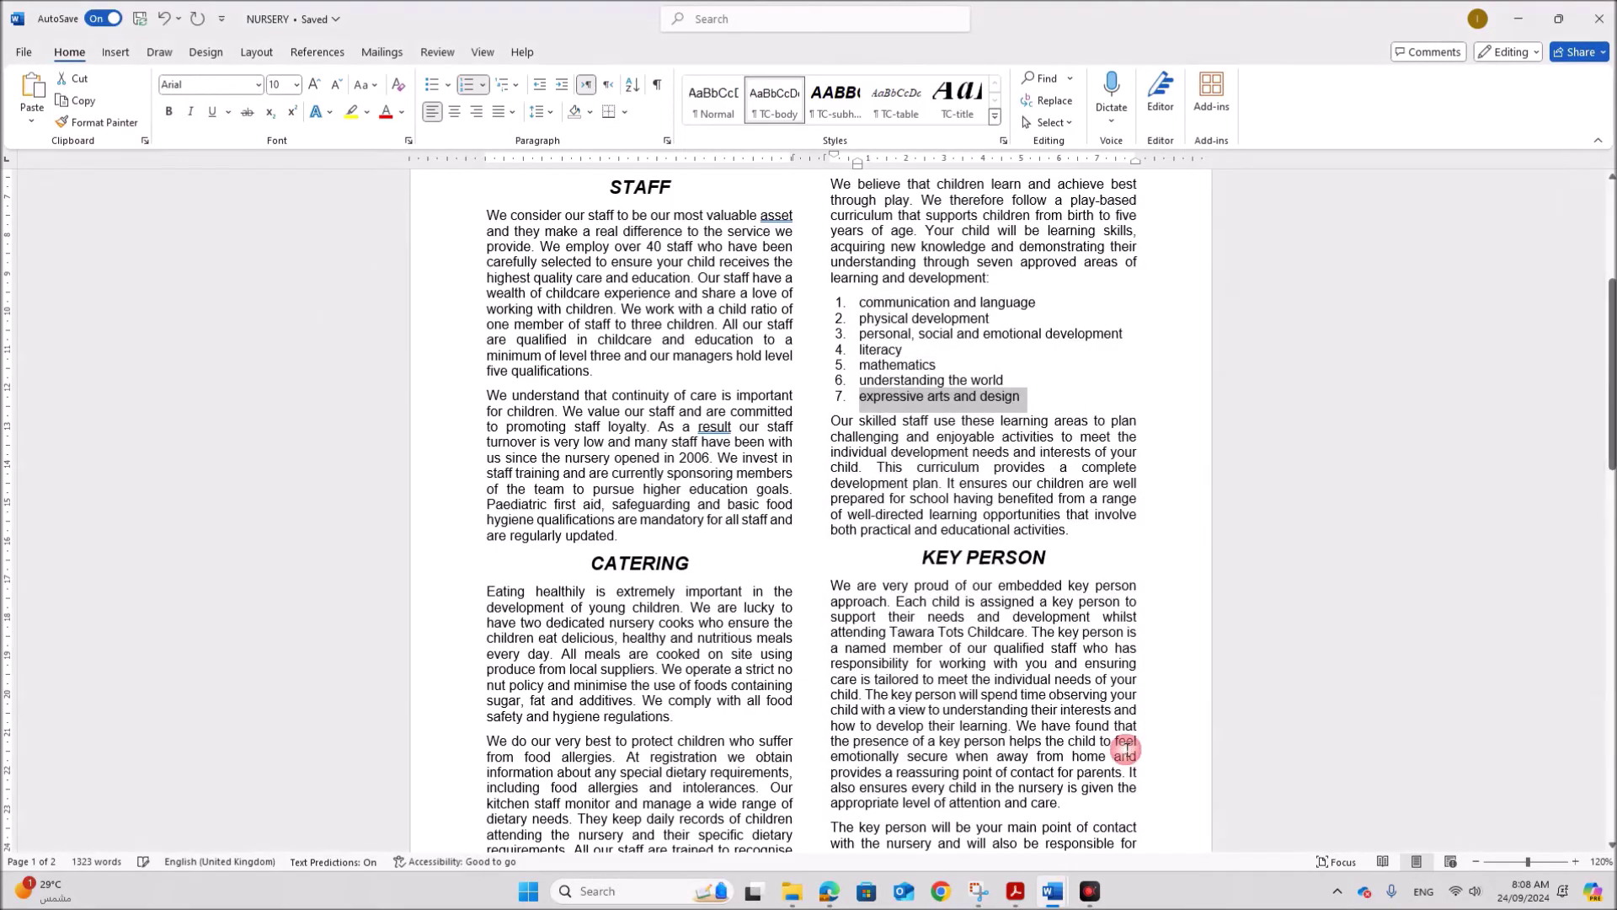
left_click(1066, 668)
Read task 8 in Acrobat, and locate the paragraph beginning "We have eight spacious playrooms" in NURSERY
left_click(1015, 891)
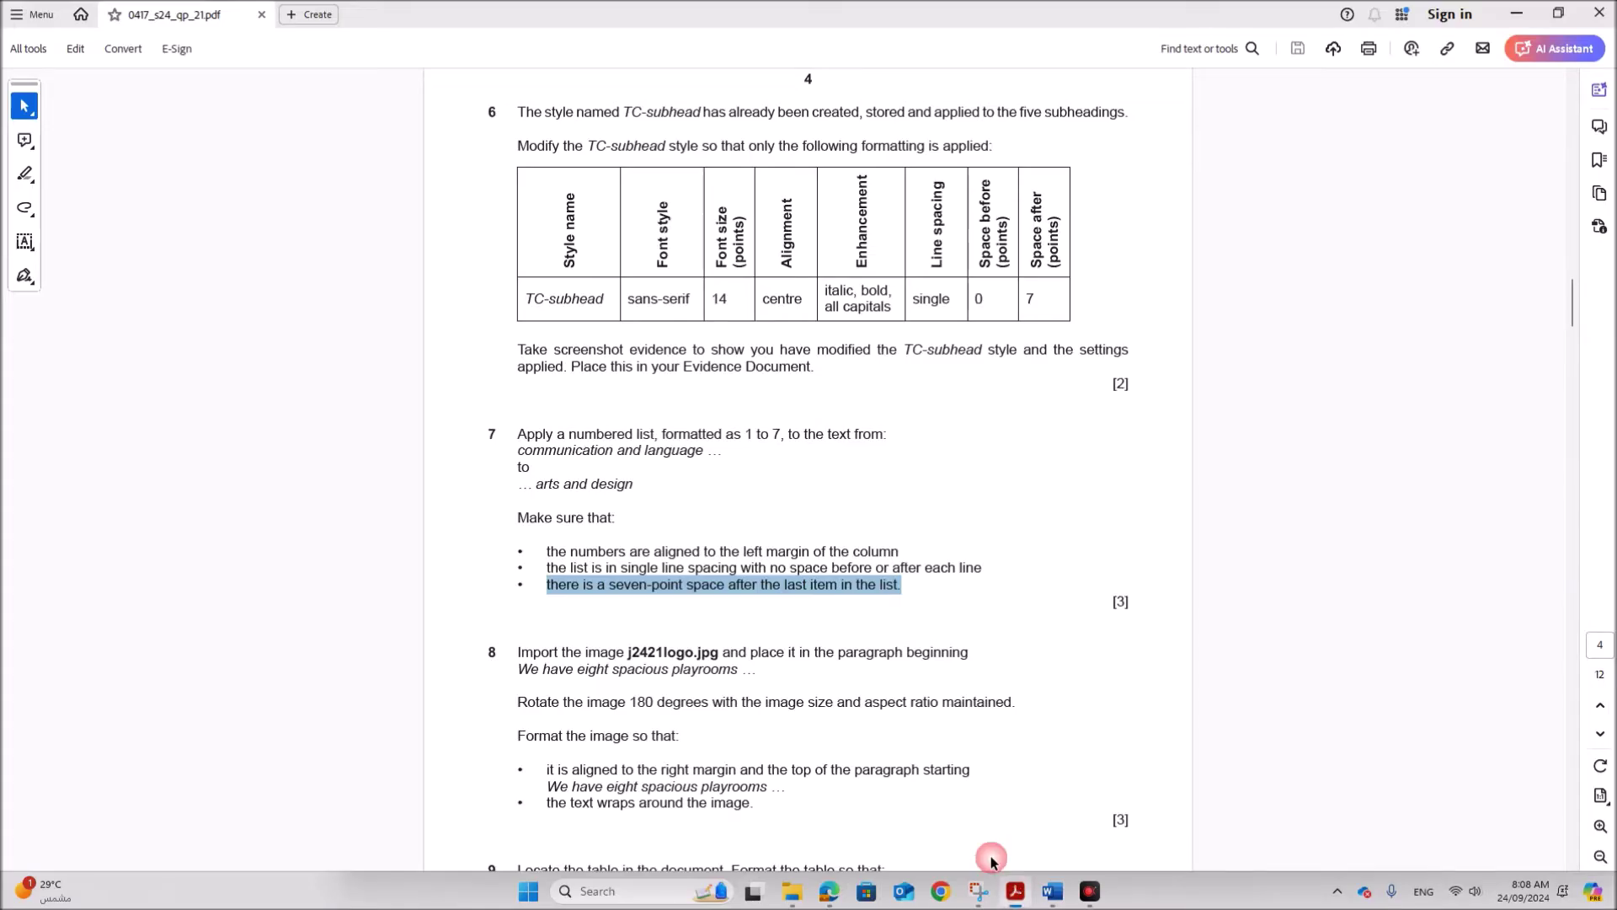
scroll(823, 659, "down", 2)
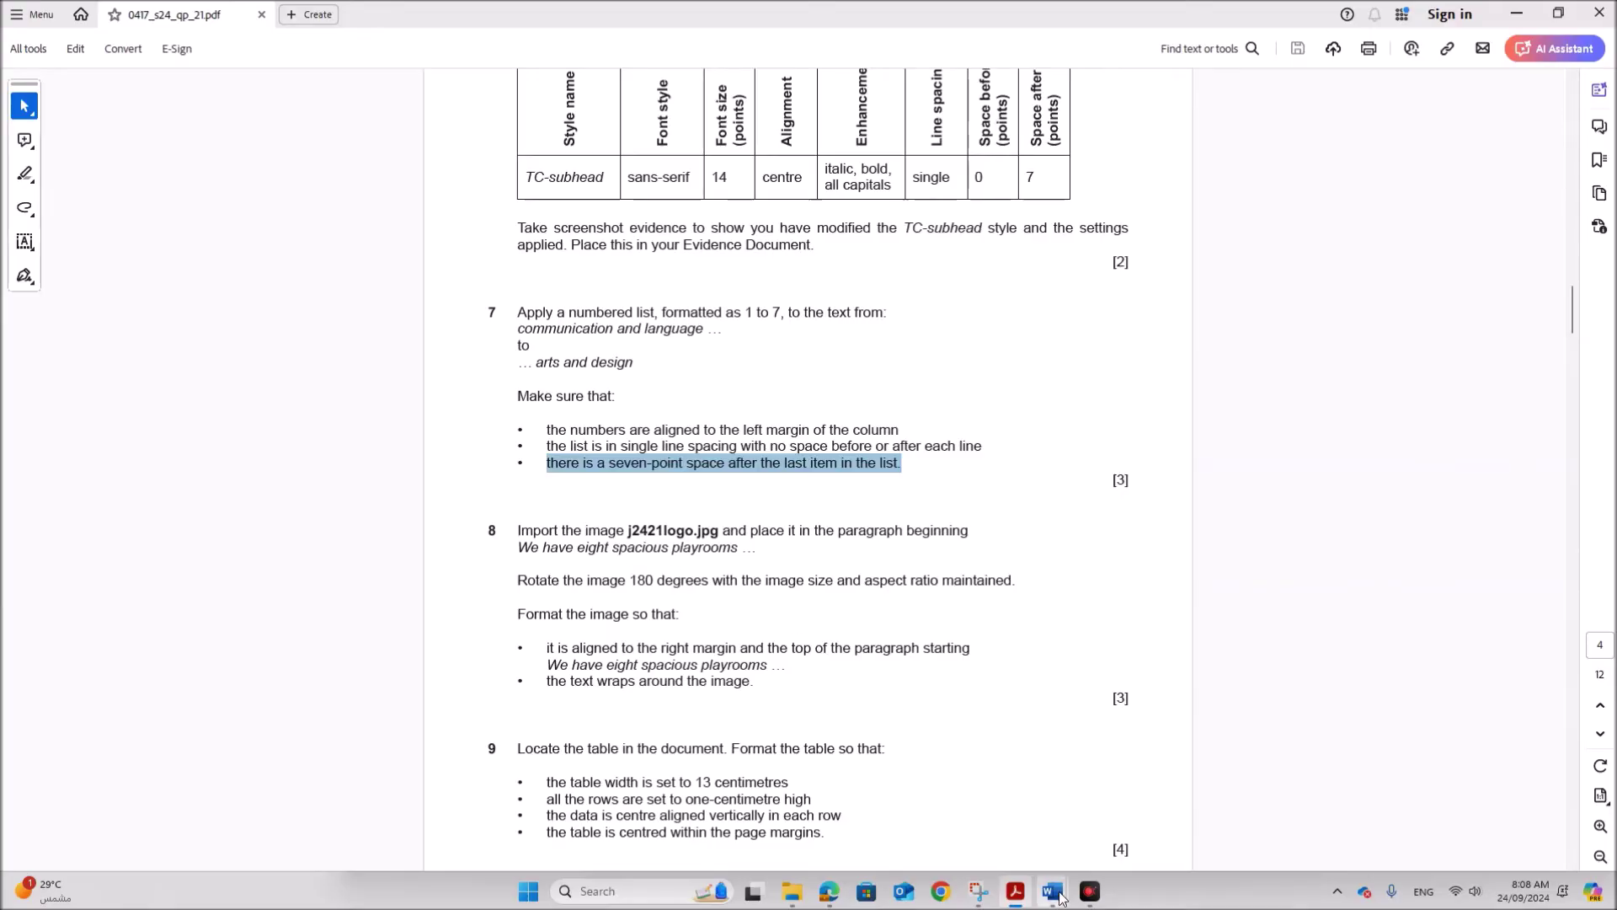
mouse_move(1059, 898)
left_click(1033, 829)
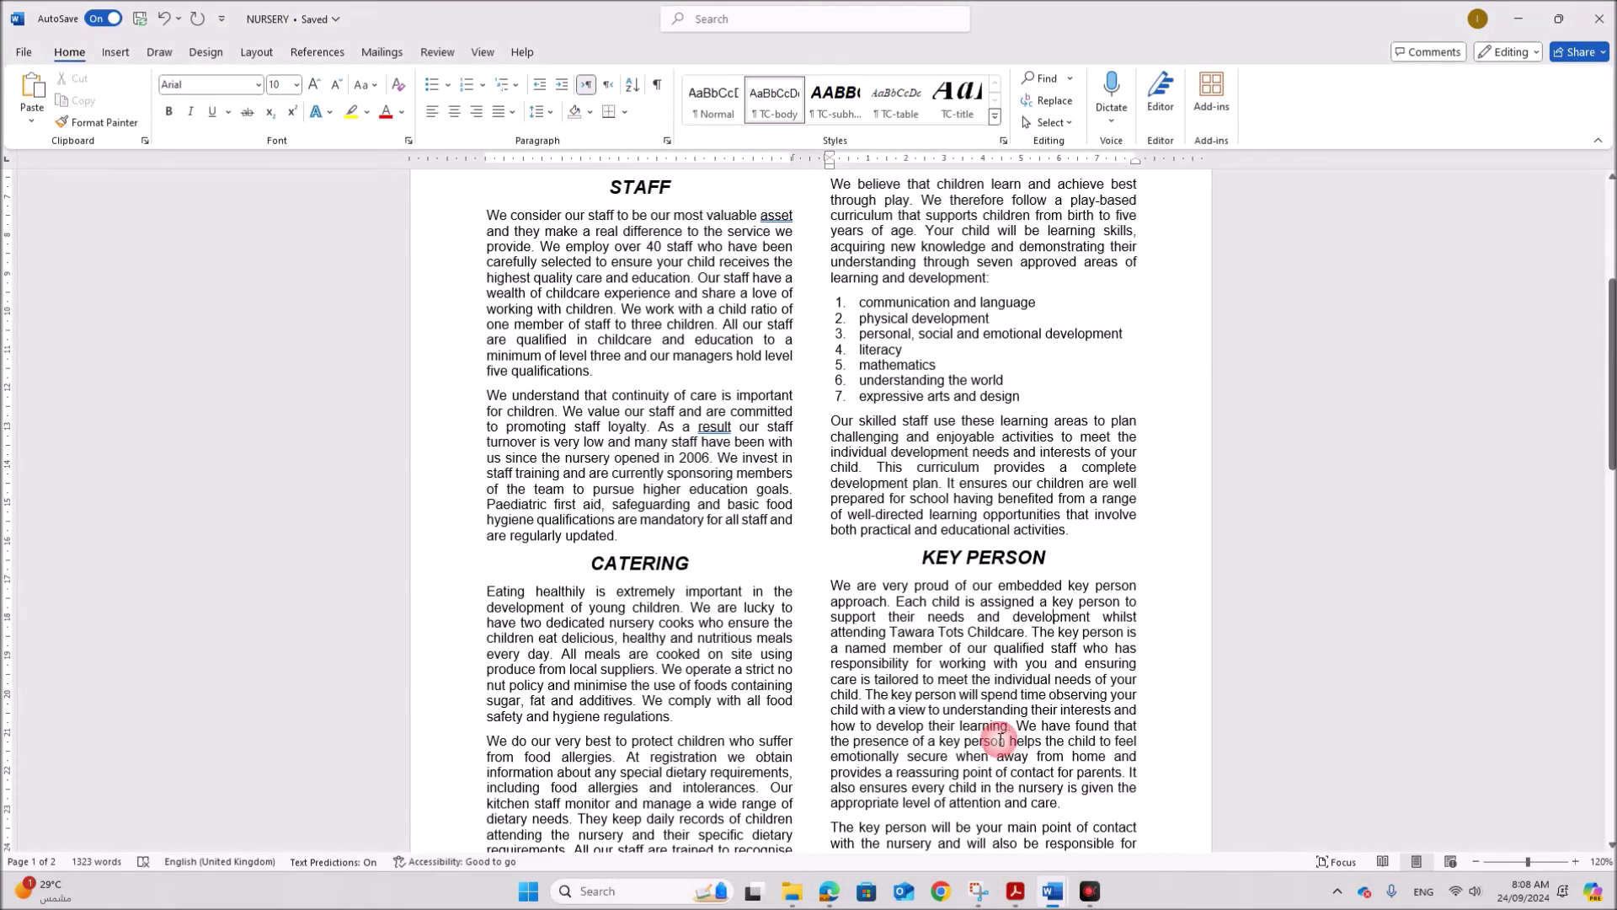
scroll(1011, 779, "up", 5)
scroll(1003, 779, "down", 2)
scroll(538, 452, "up", 2)
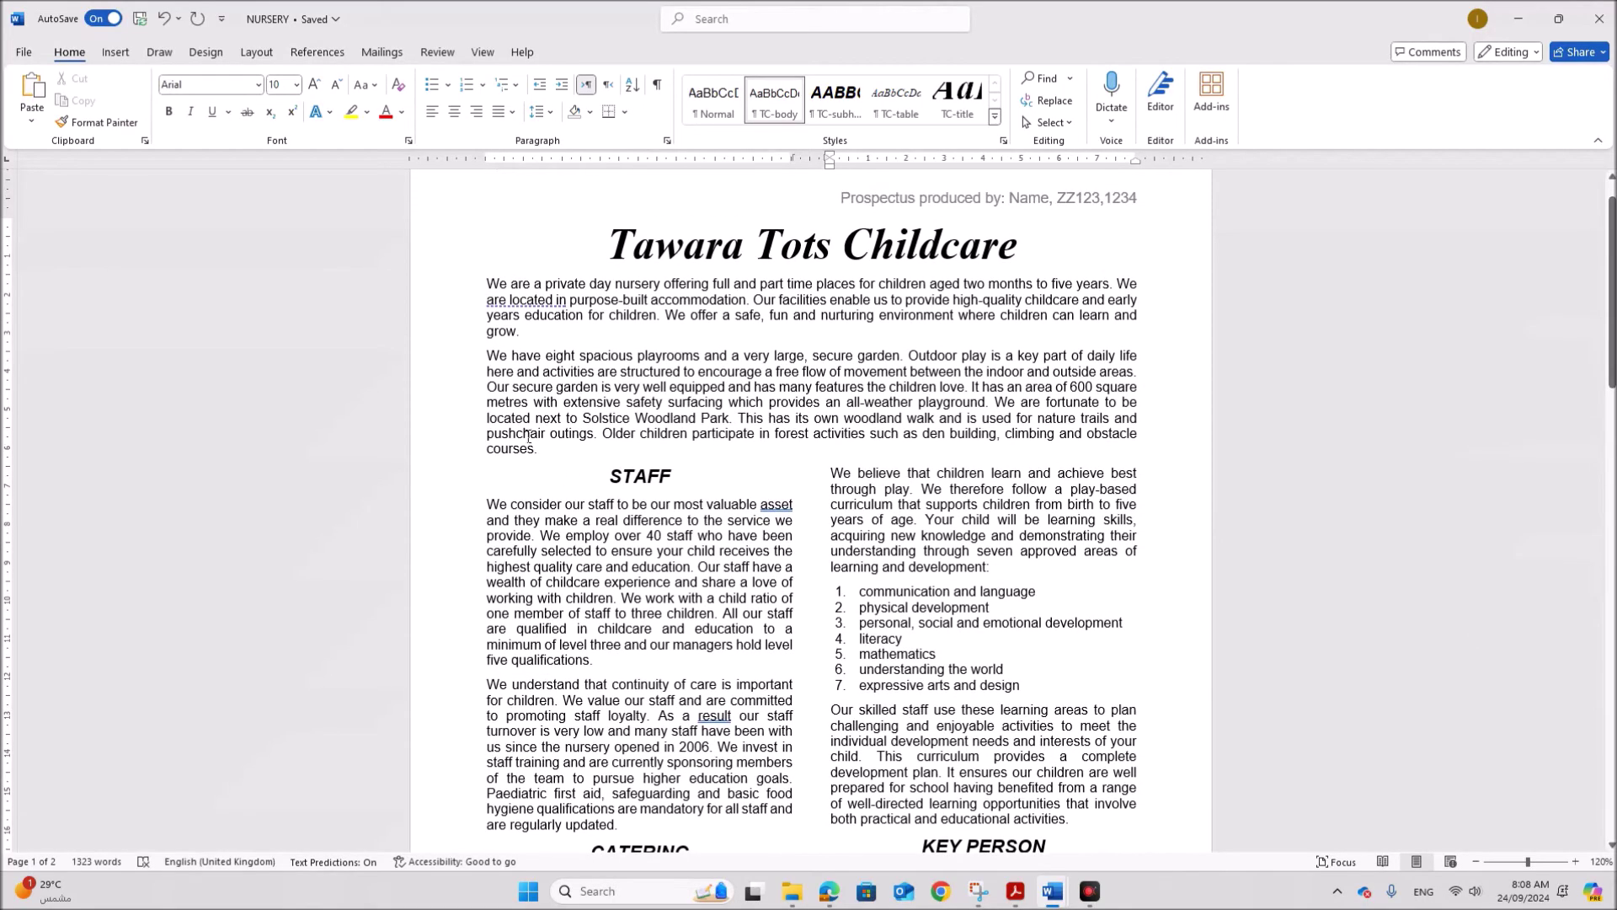
left_click(486, 354)
left_click_drag(485, 354, 637, 356)
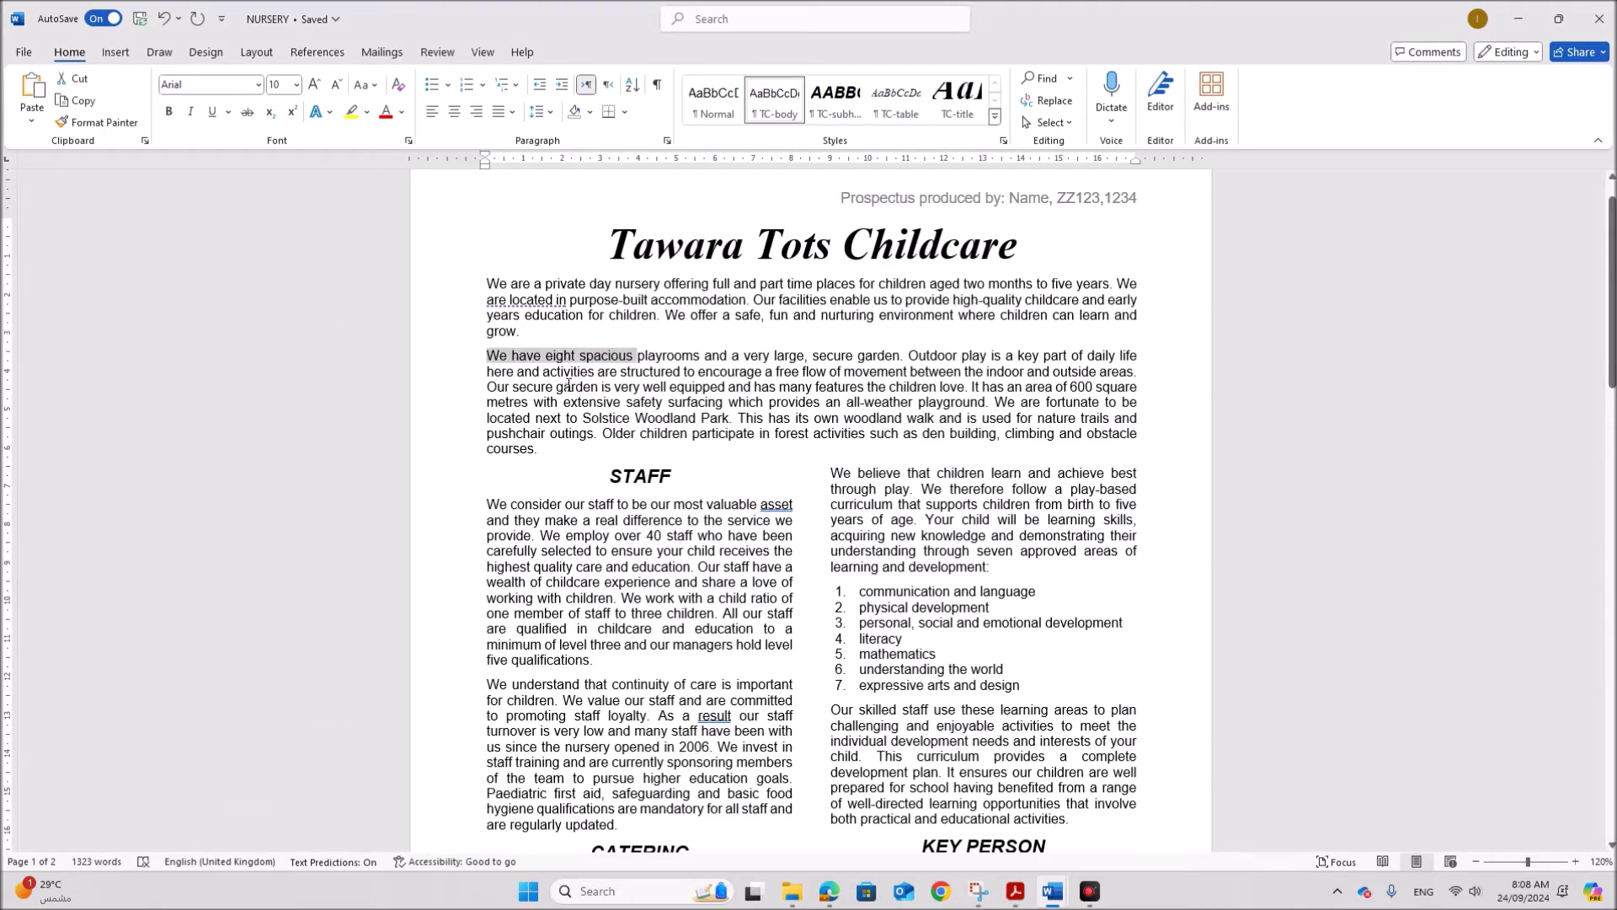
Insert the picture j2421logo at the start of the paragraph beginning "We have eight spacious playrooms" in NURSERY
left_click(490, 353)
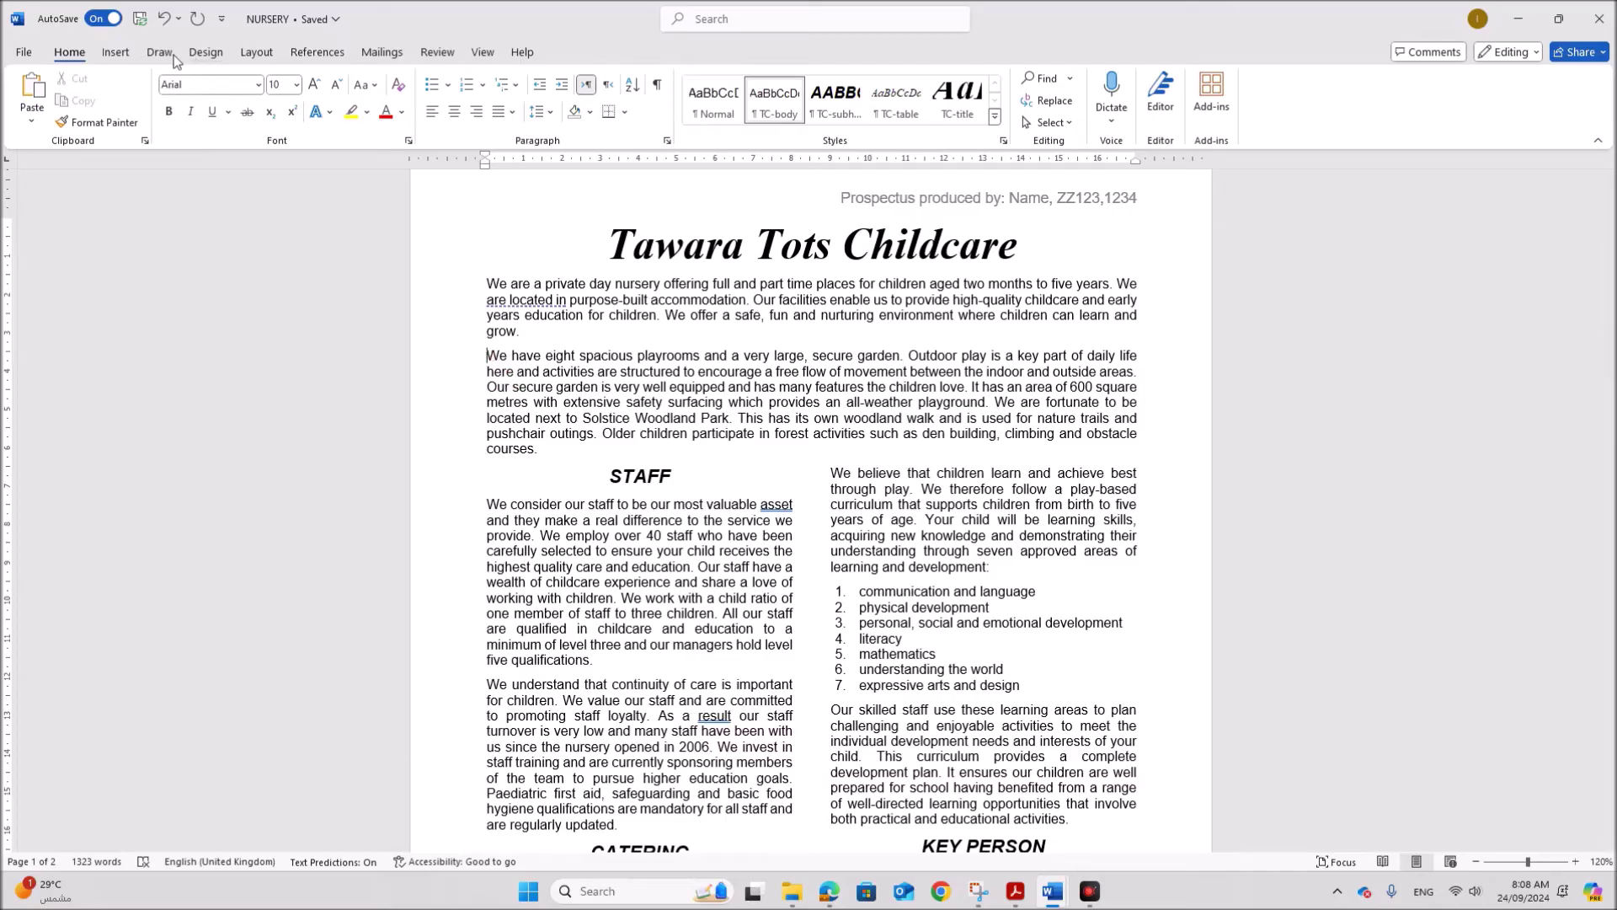
left_click(123, 53)
left_click(211, 118)
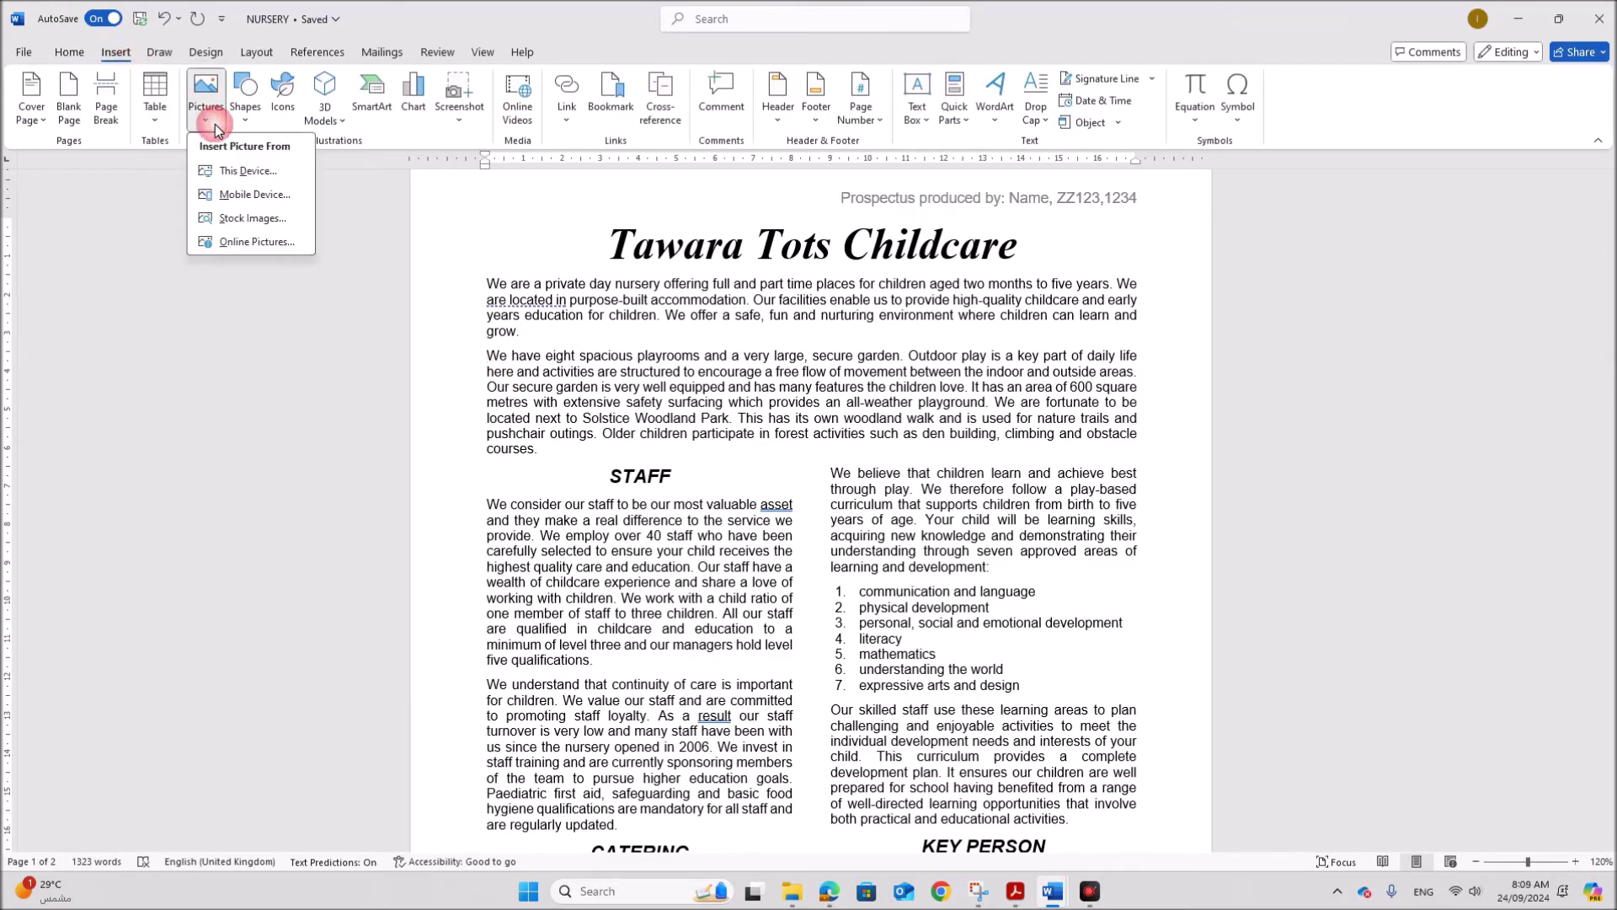
left_click(252, 171)
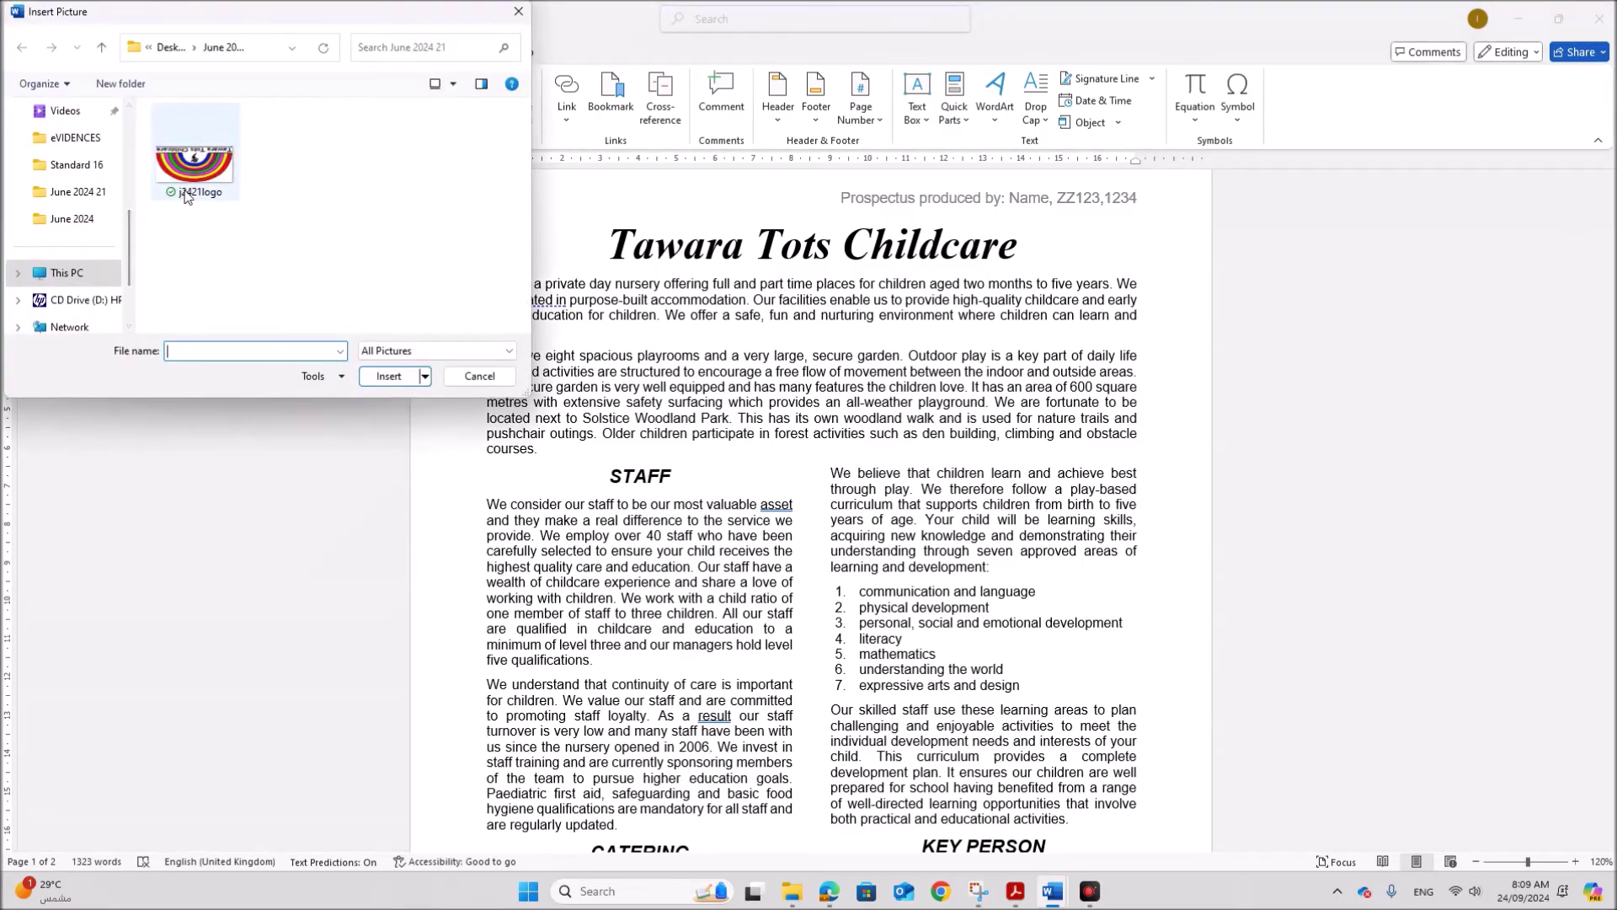
left_click(206, 198)
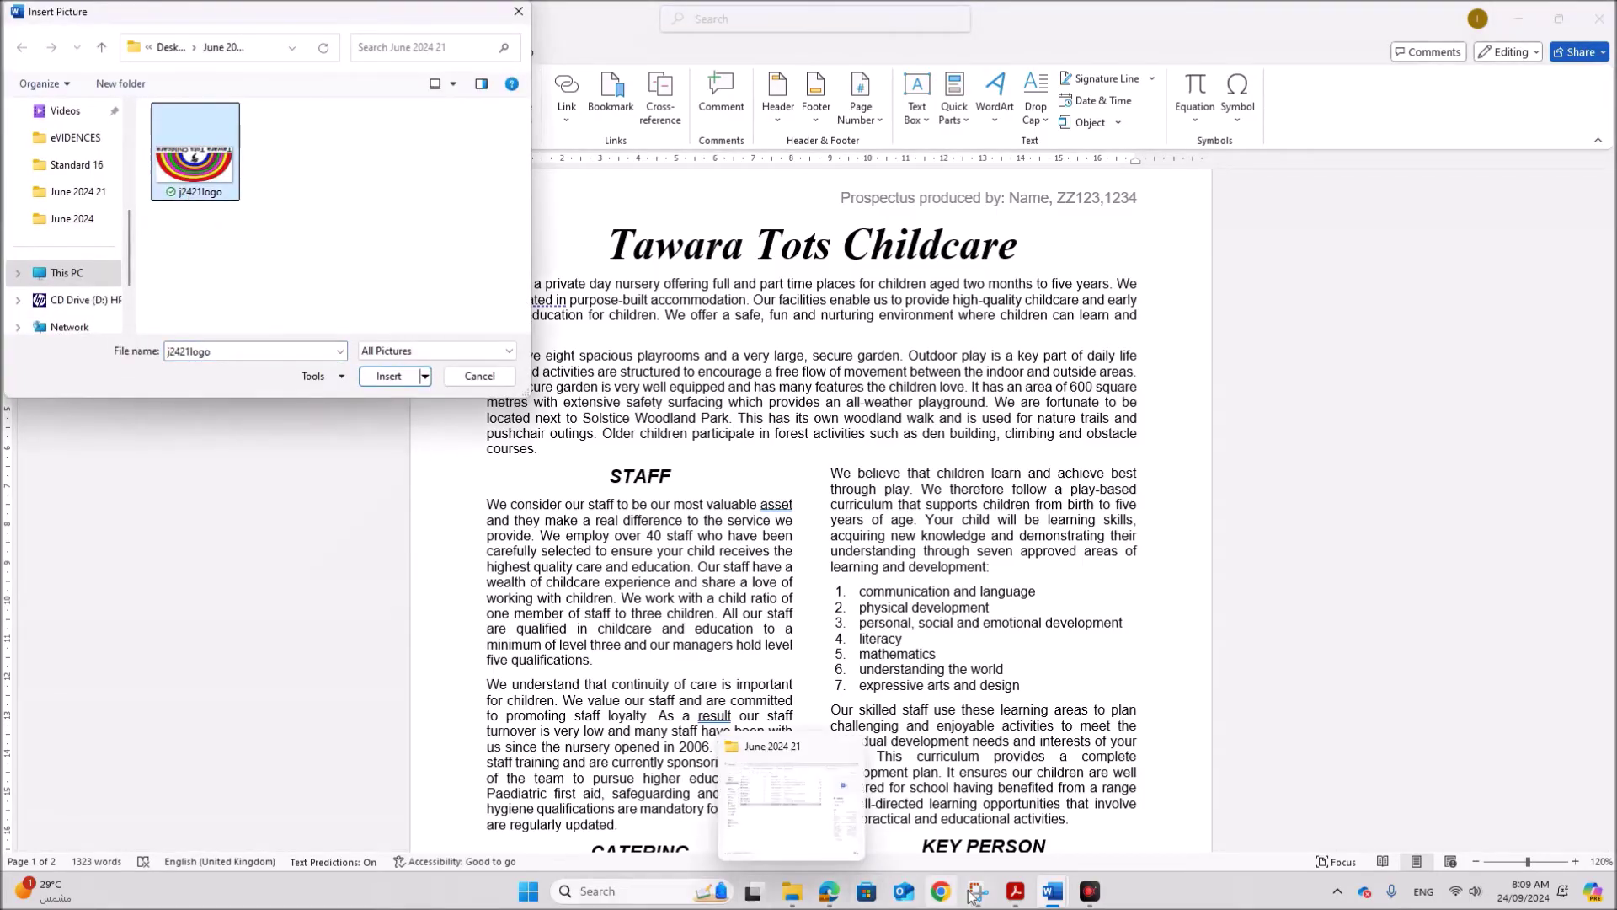
left_click(1015, 893)
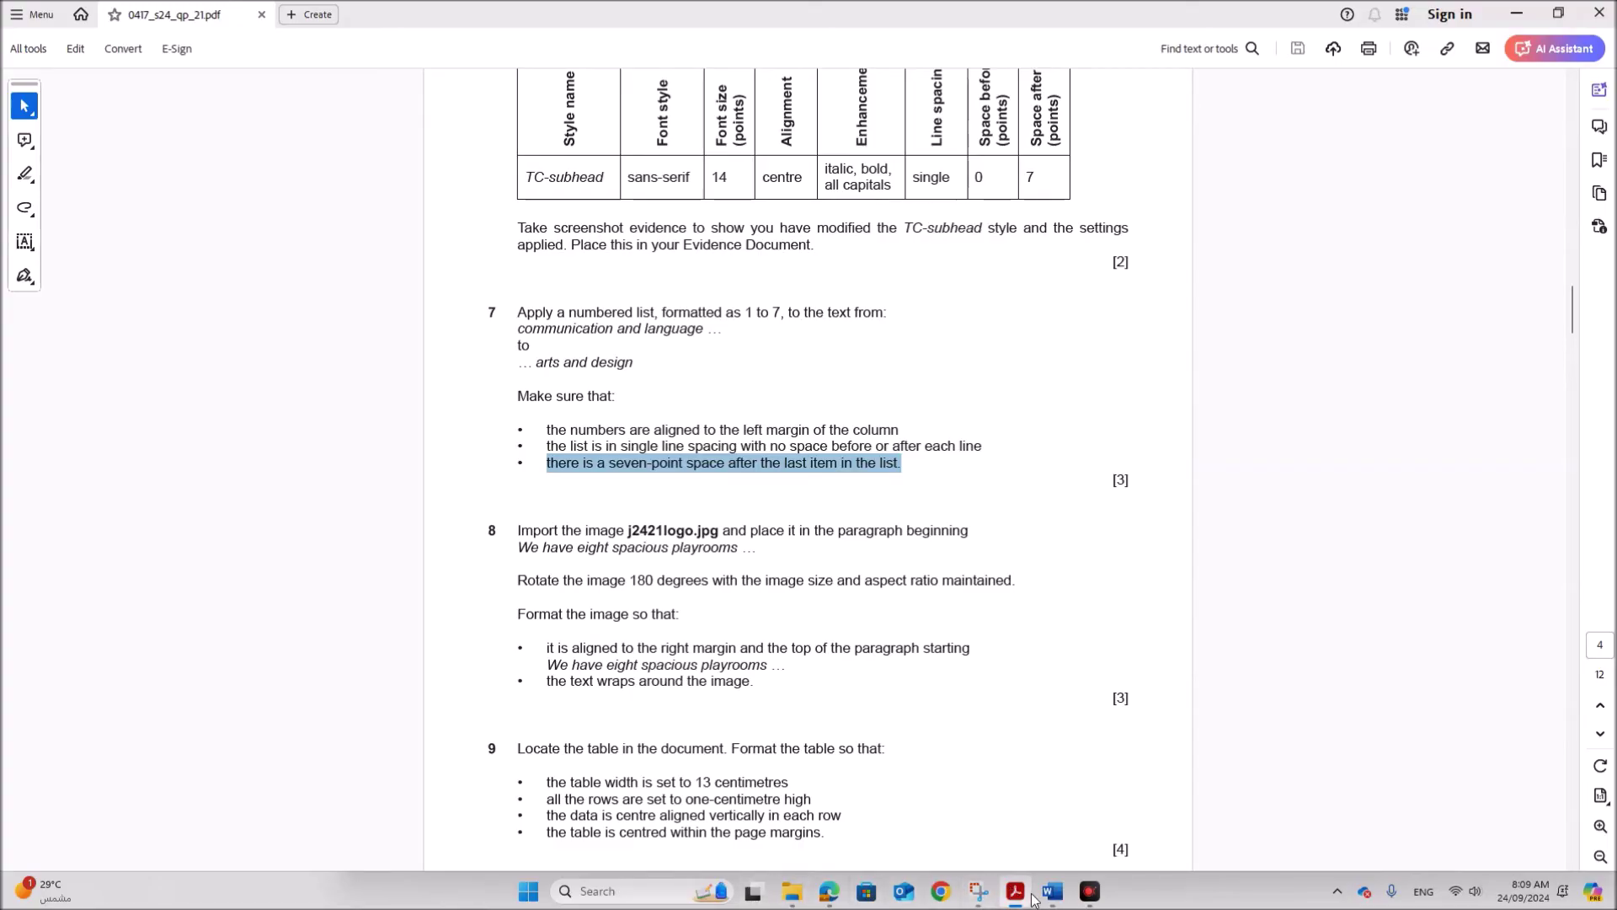
mouse_move(1049, 894)
left_click(943, 851)
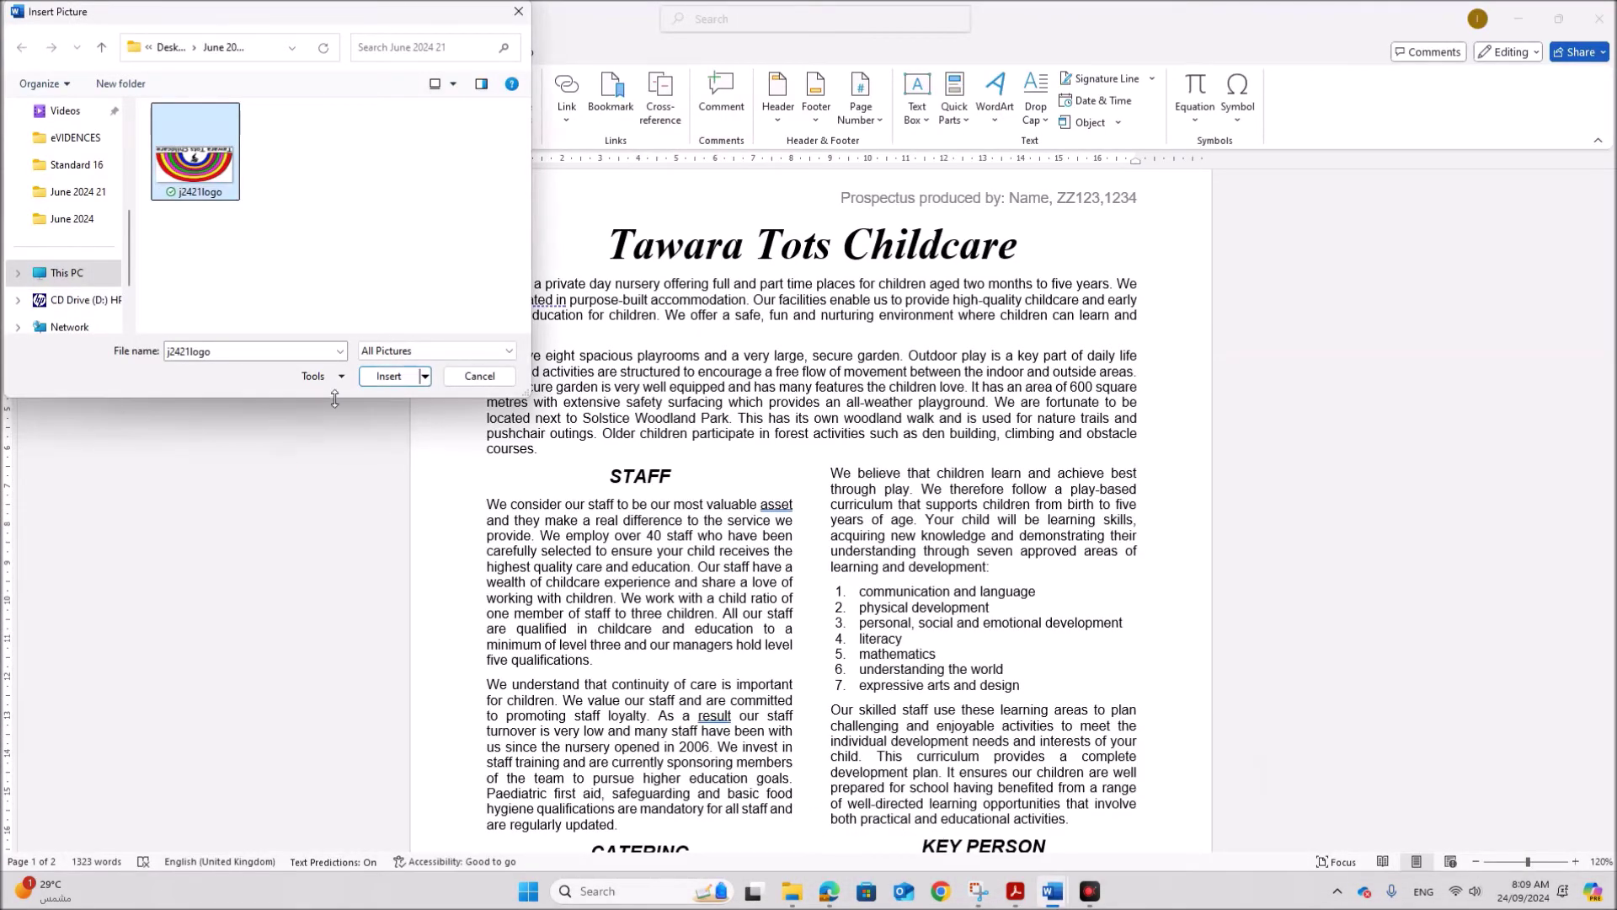
left_click(377, 381)
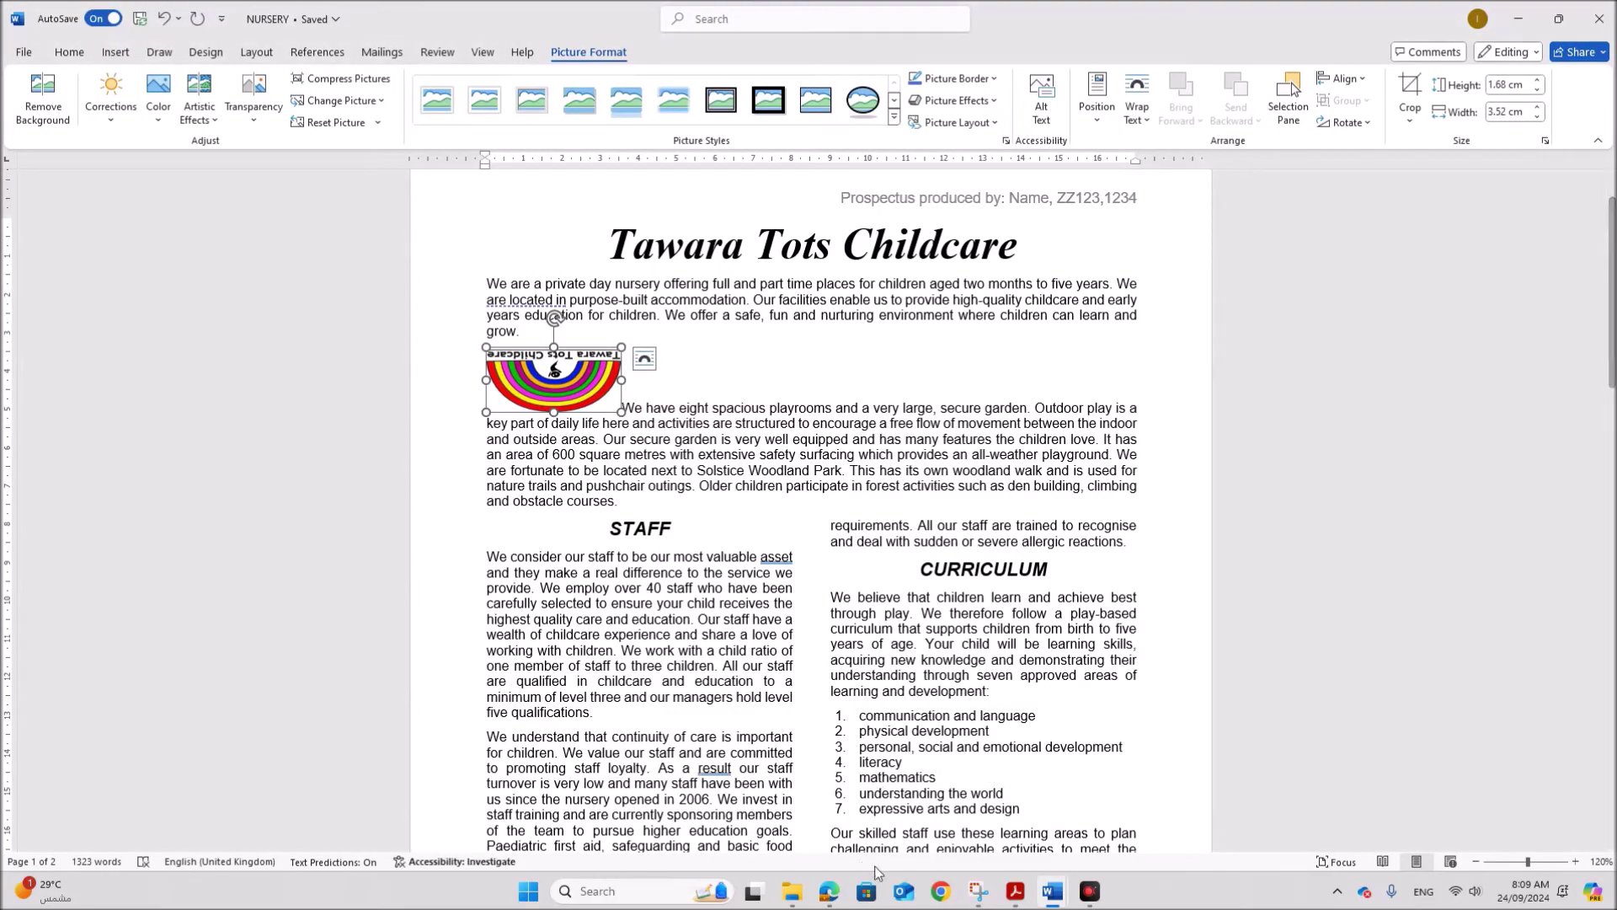
Check the image rotation requirement in Acrobat, and rotate the logo in NURSERY by 180° with its aspect ratio locked
left_click(1015, 891)
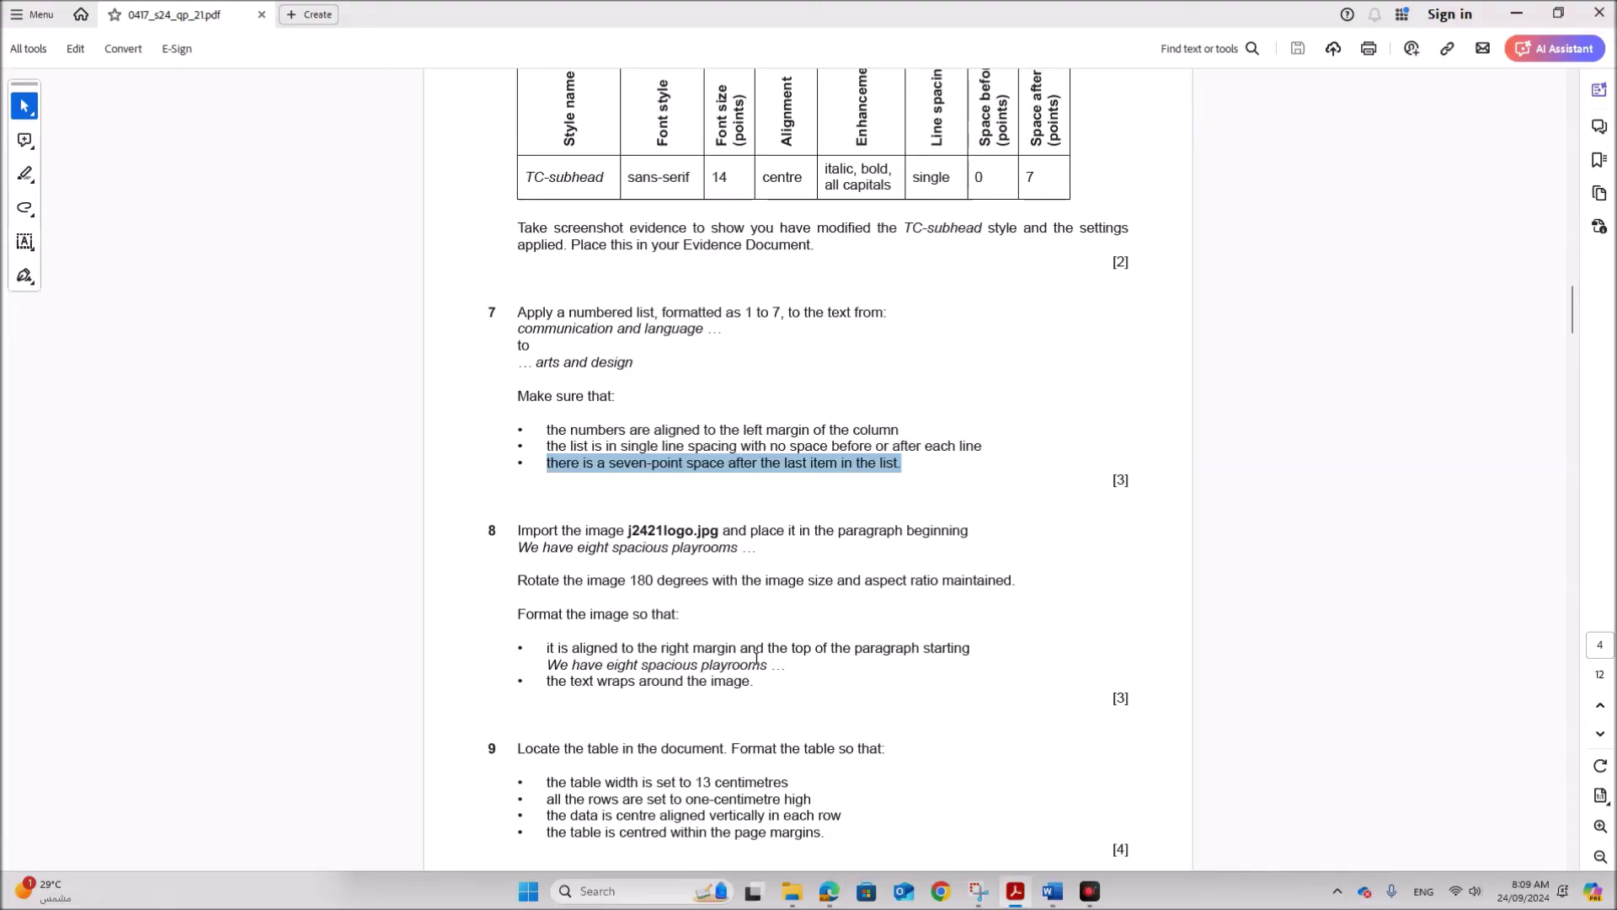
scroll(756, 658, "down", 1)
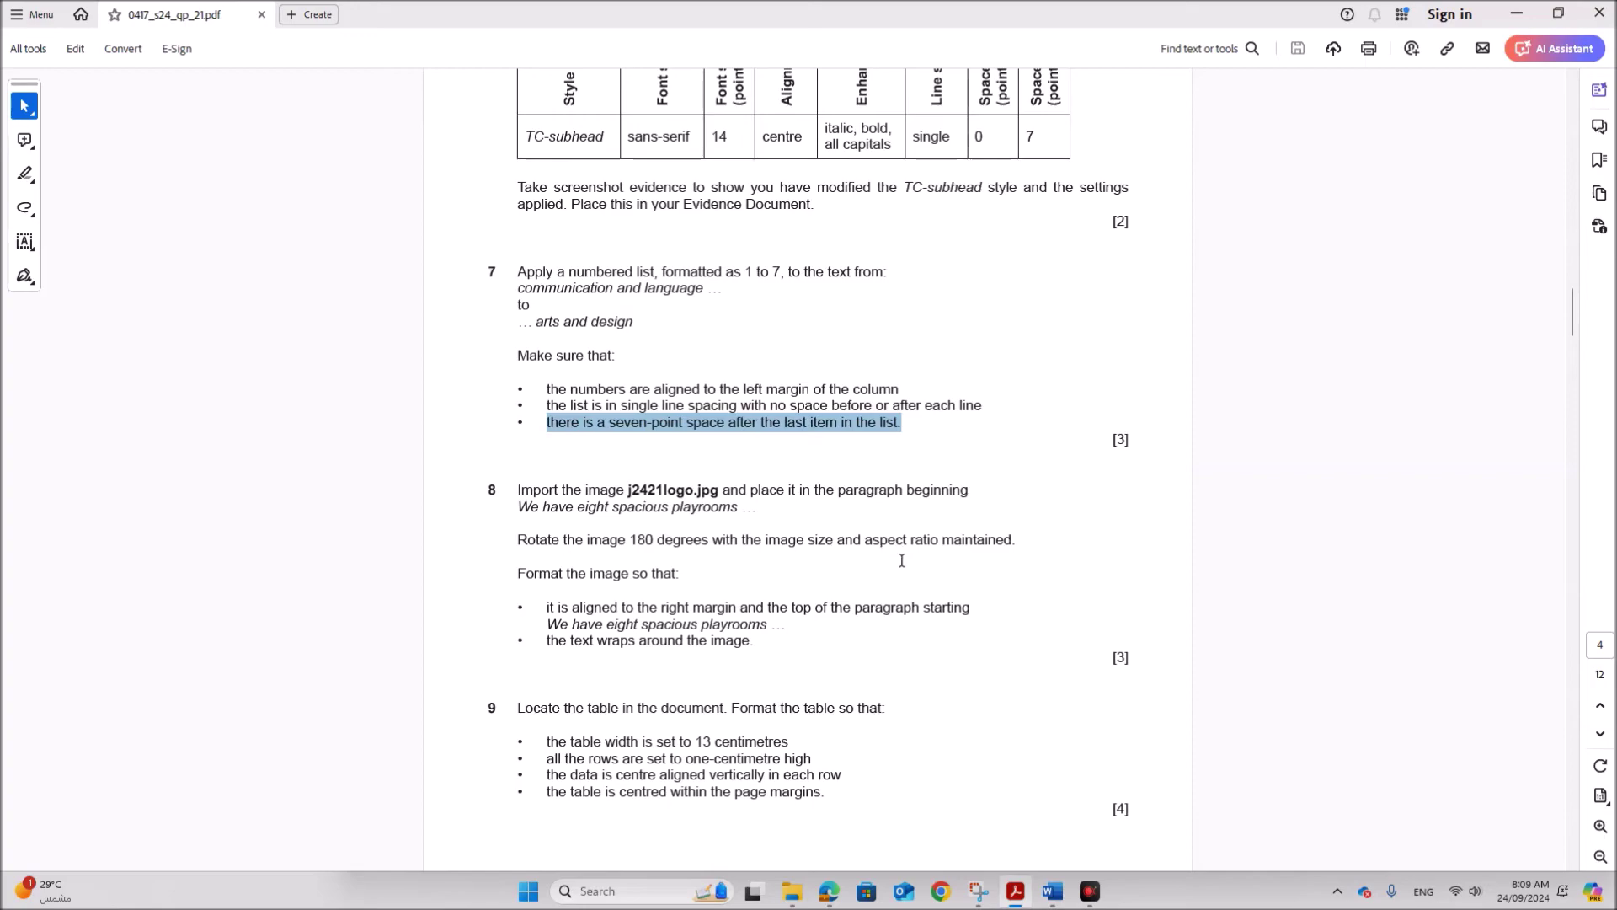
mouse_move(1049, 879)
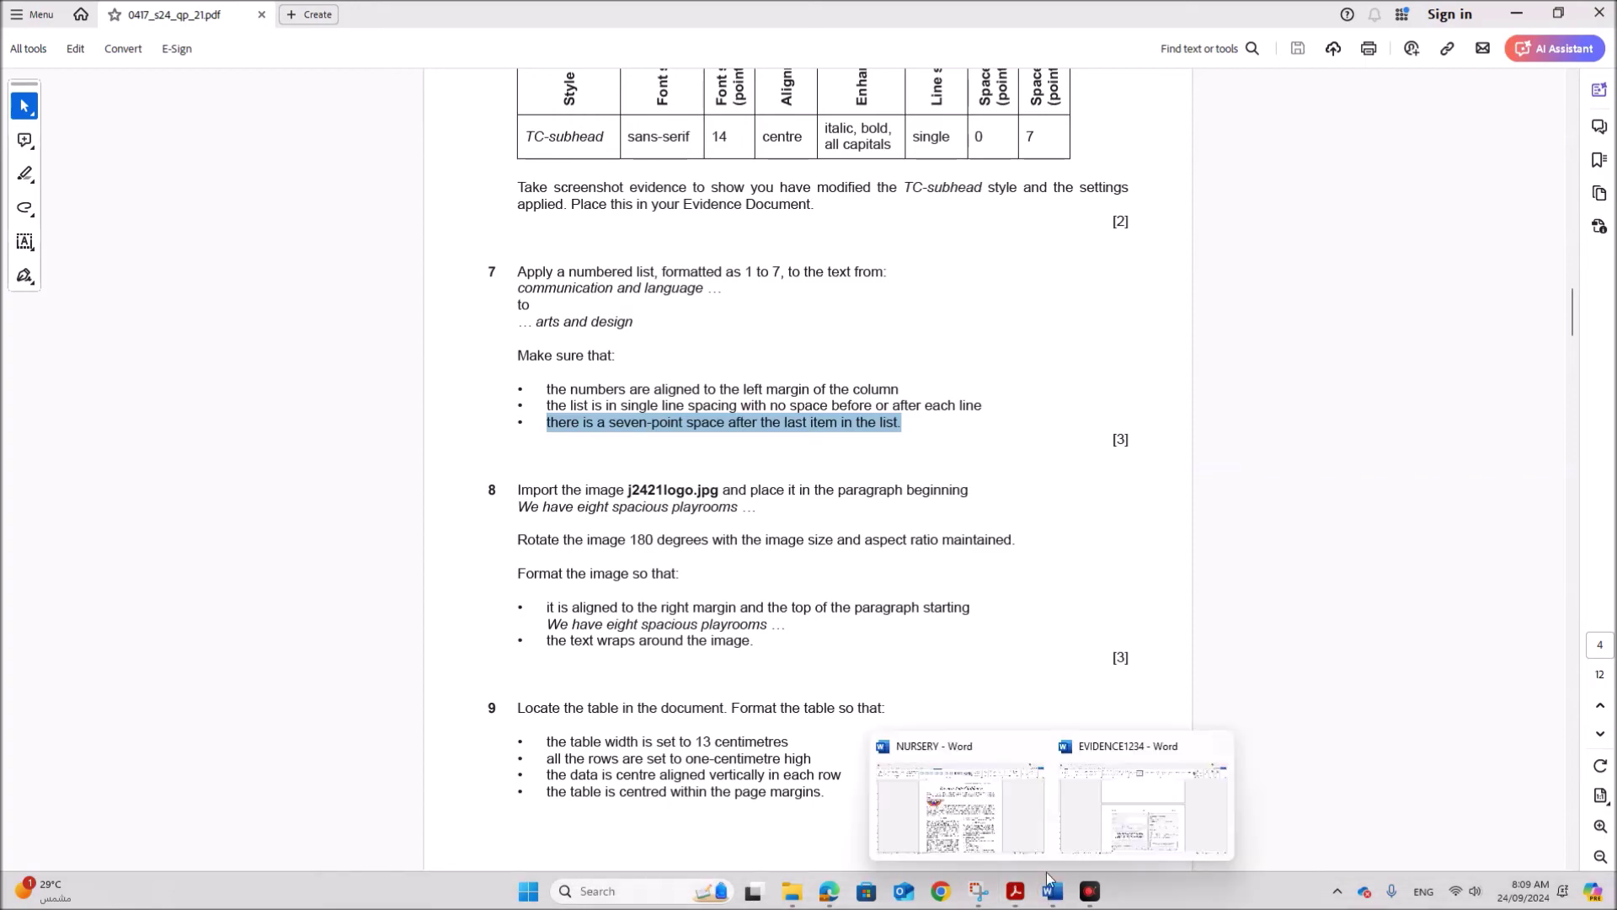
left_click(1017, 818)
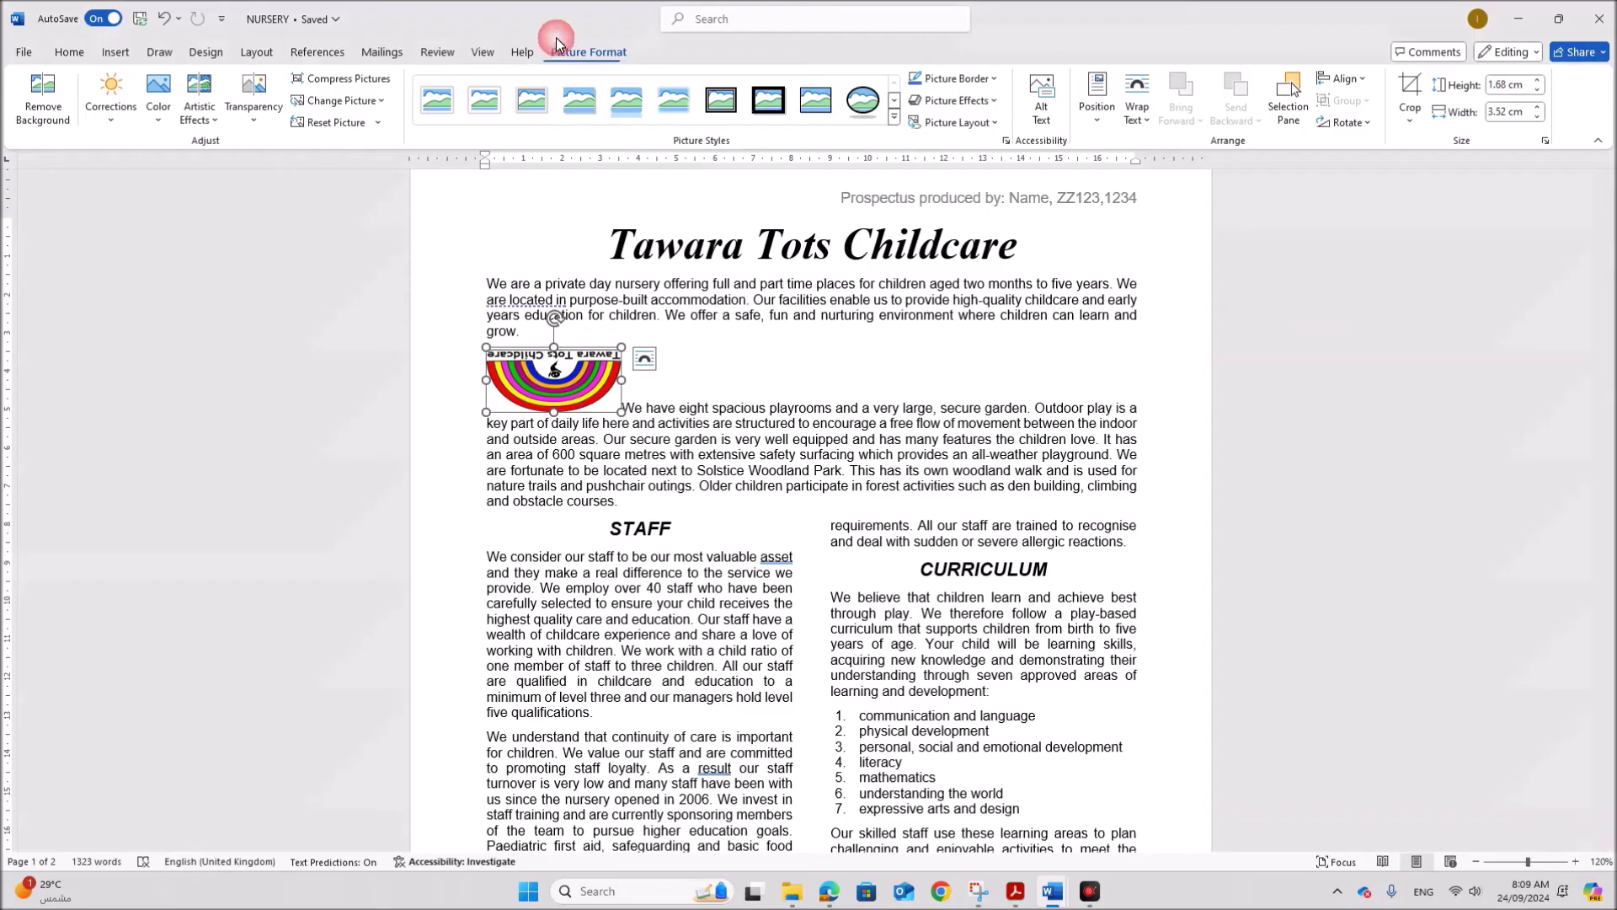
left_click(1370, 124)
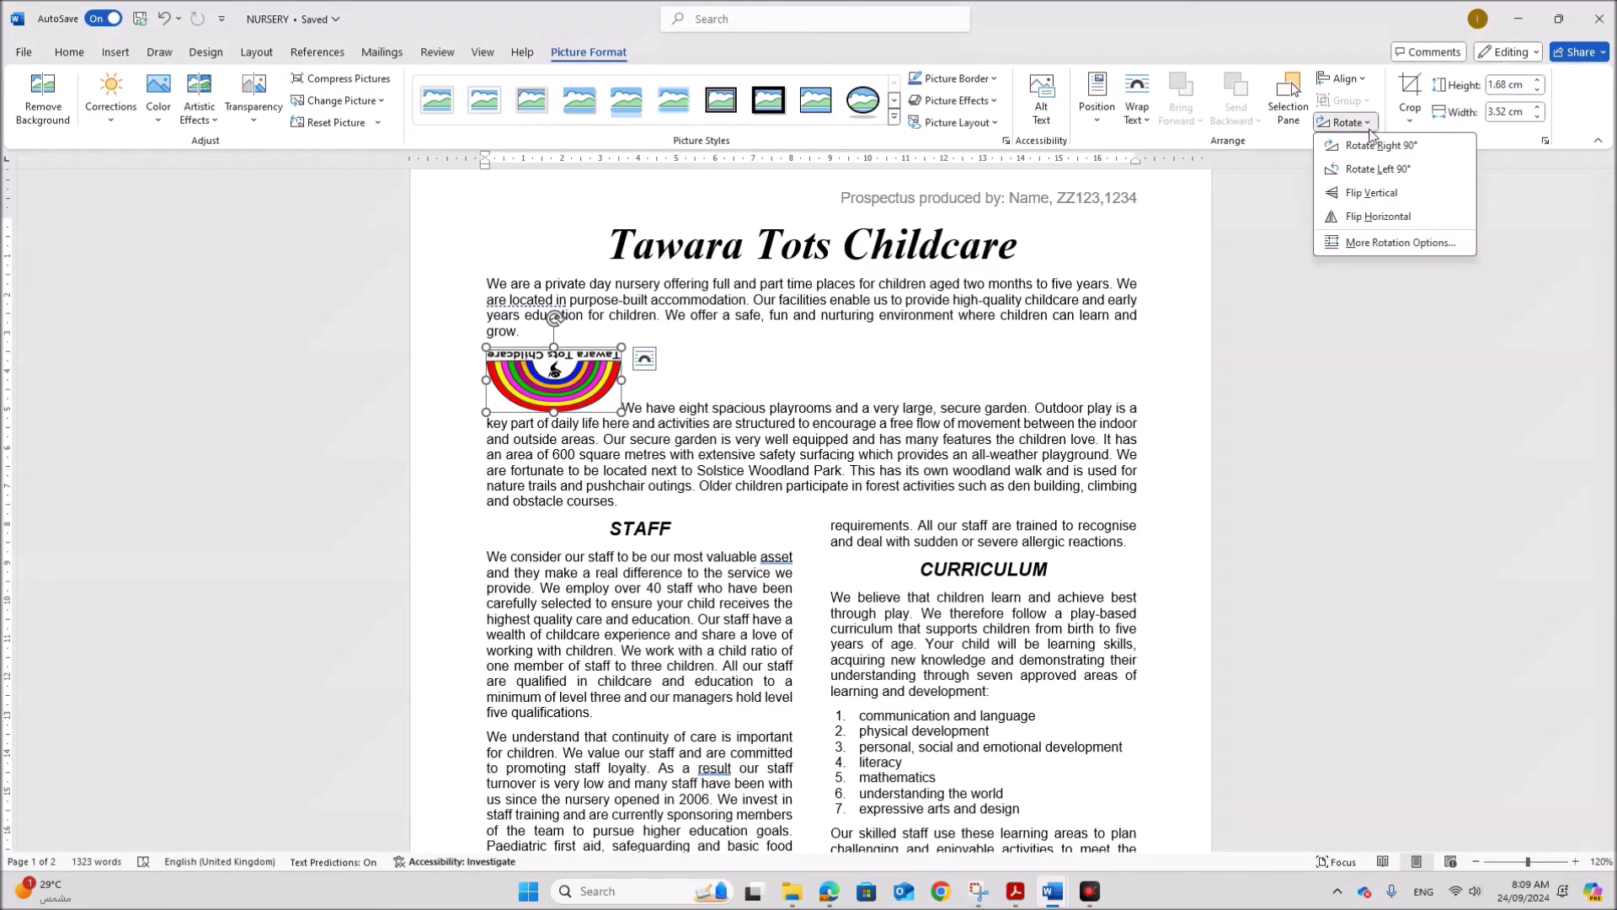
left_click(1378, 244)
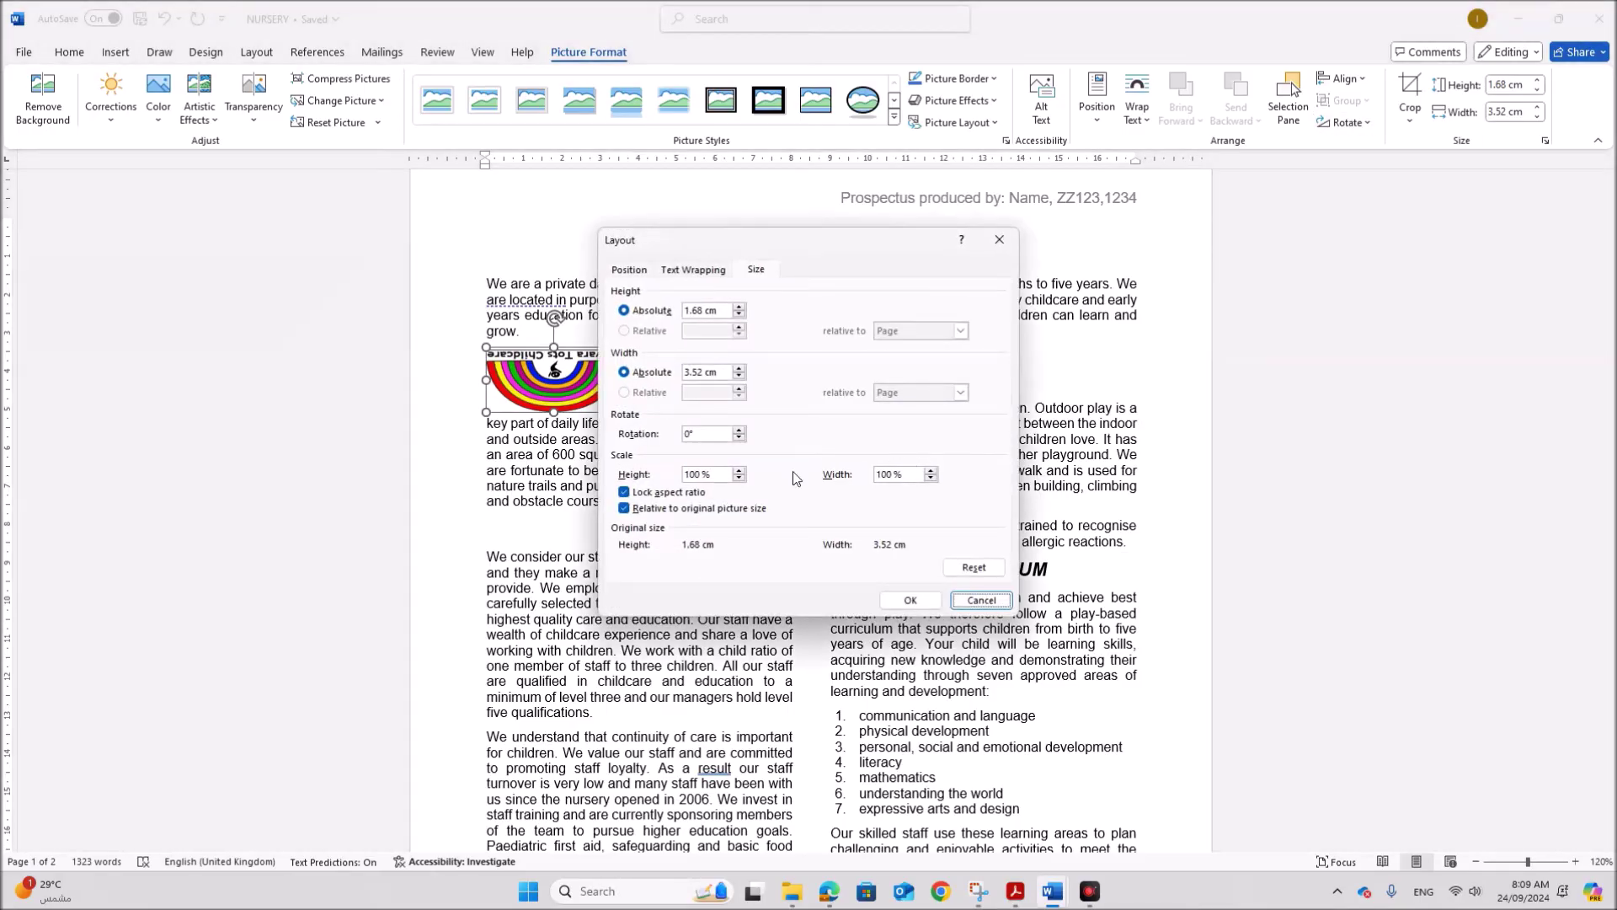
left_click_drag(700, 434, 648, 438)
type("18")
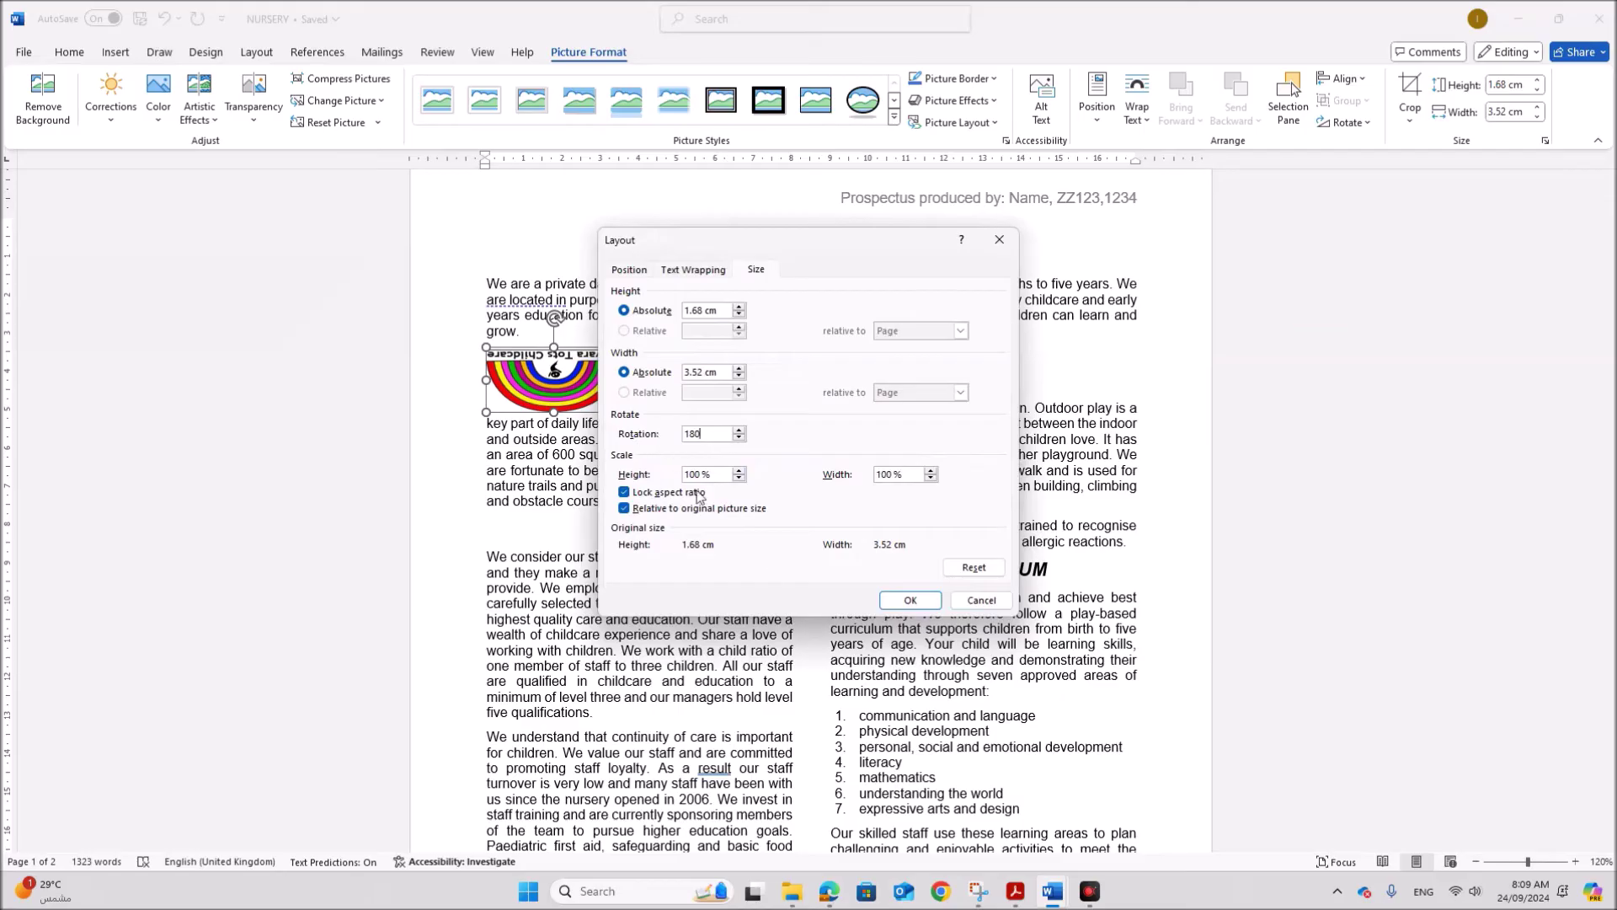
left_click(910, 600)
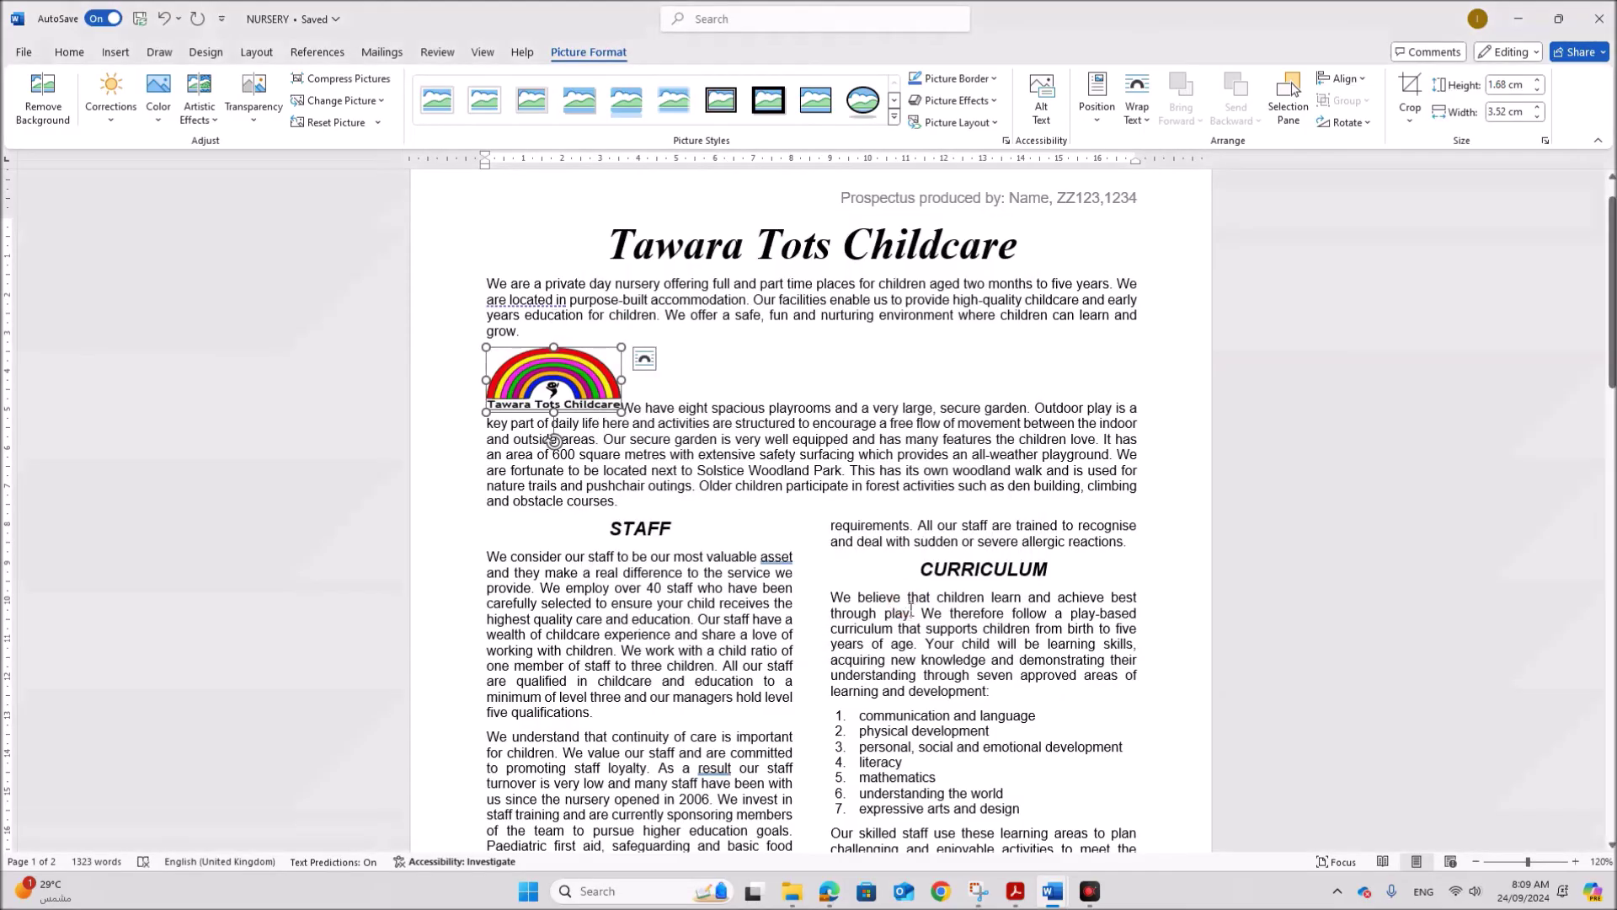
Read the task 8 alignment and text wrapping requirements for the image in Acrobat
left_click(1016, 891)
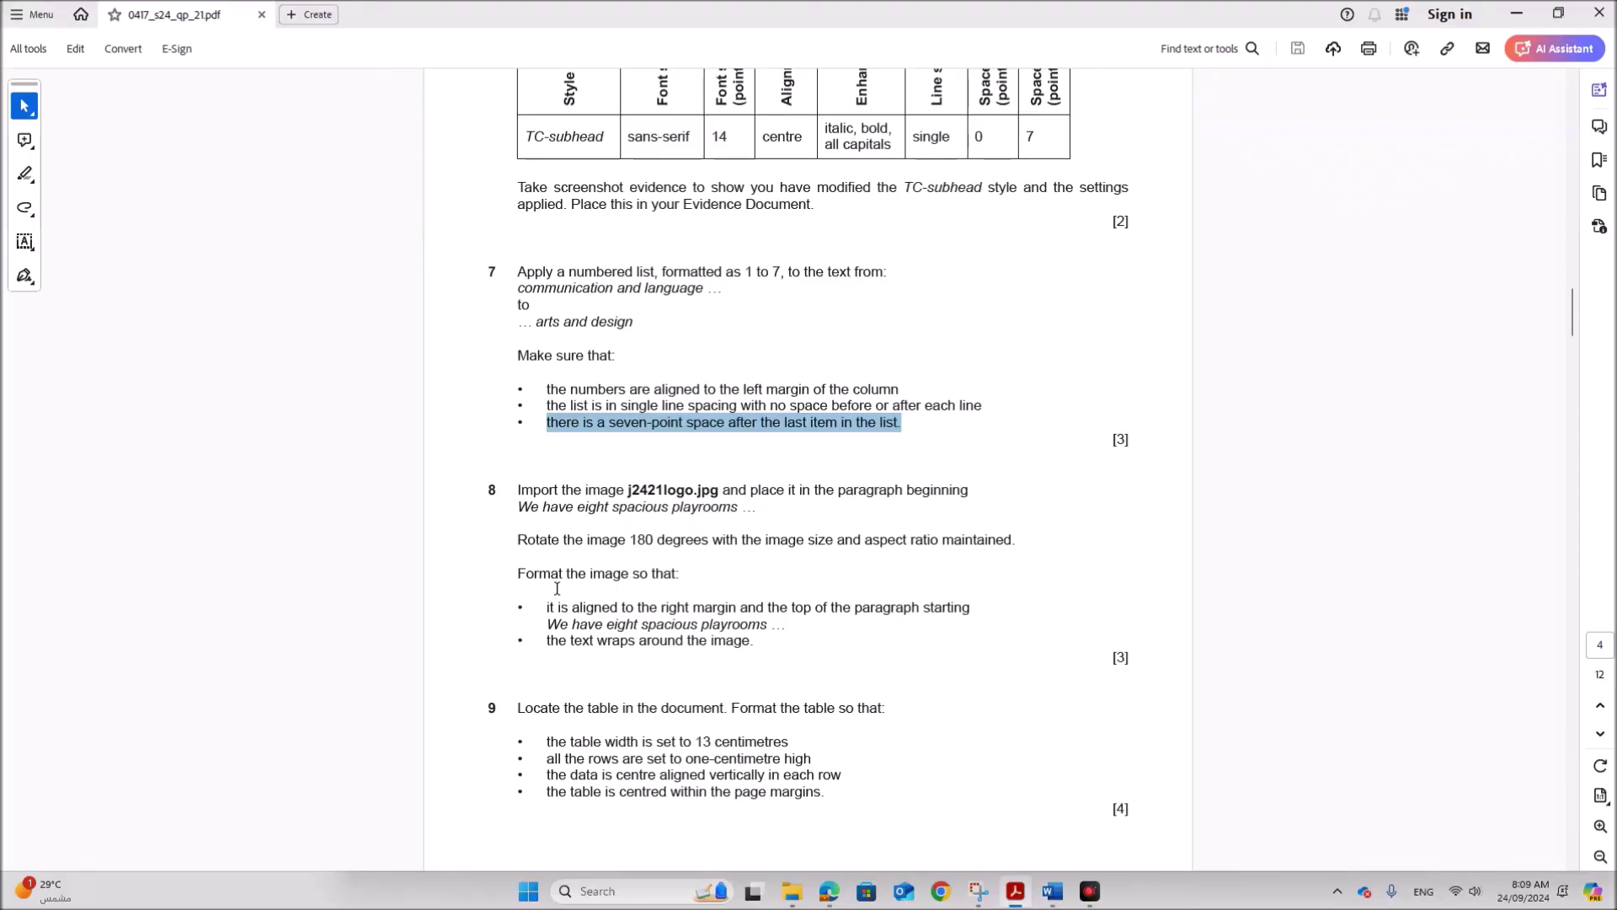
left_click_drag(518, 574, 677, 573)
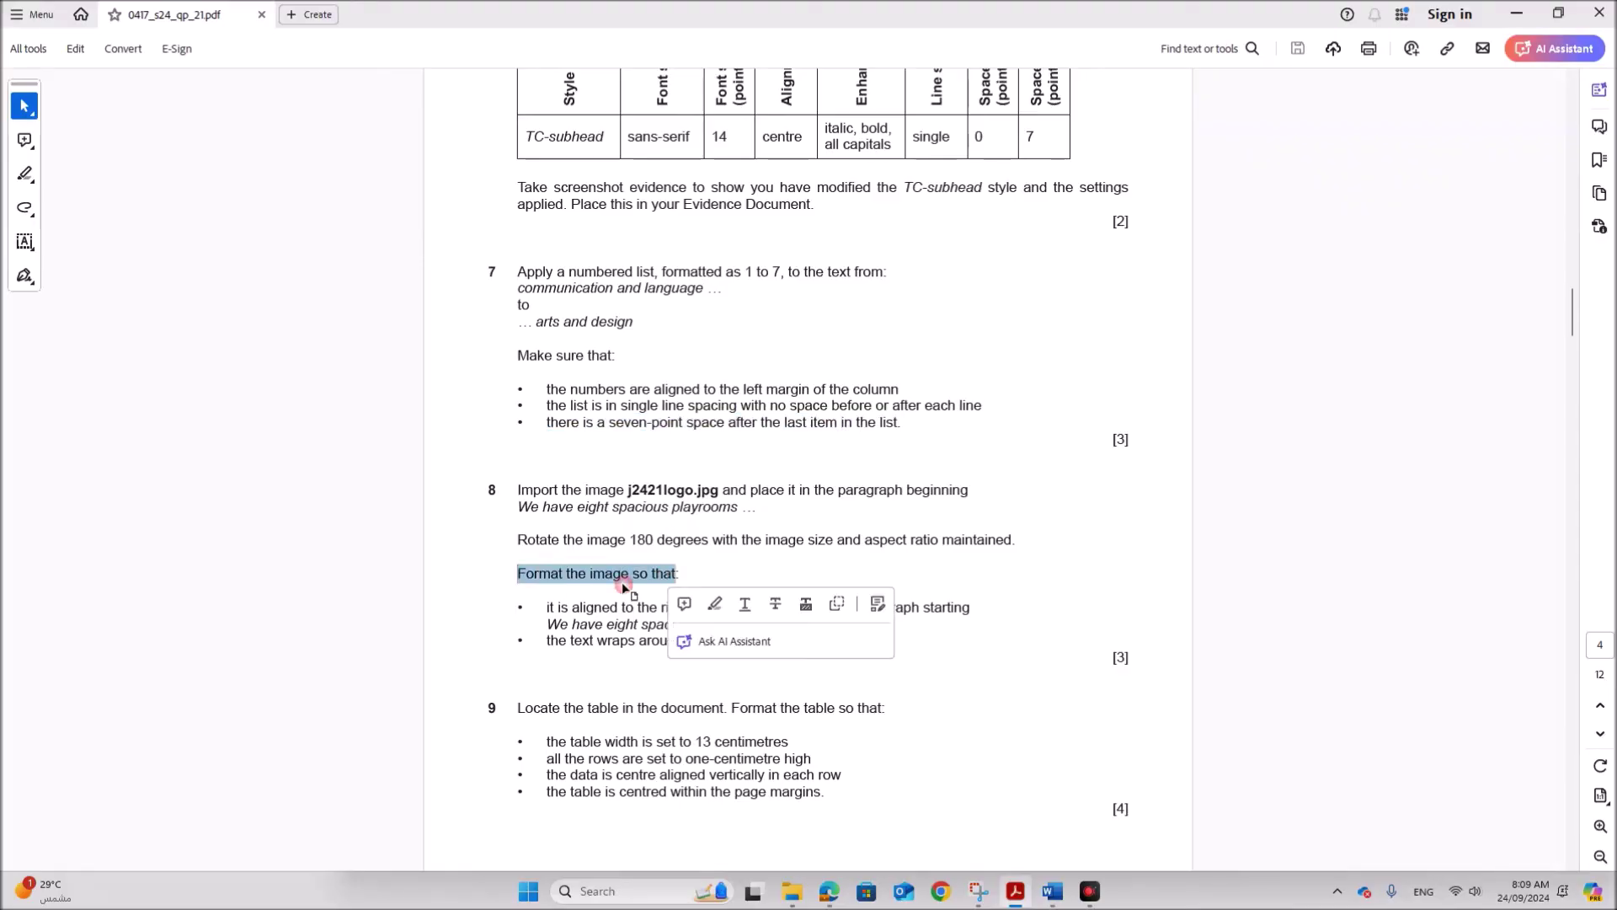
left_click(549, 606)
left_click_drag(549, 606, 786, 628)
left_click_drag(547, 641, 763, 642)
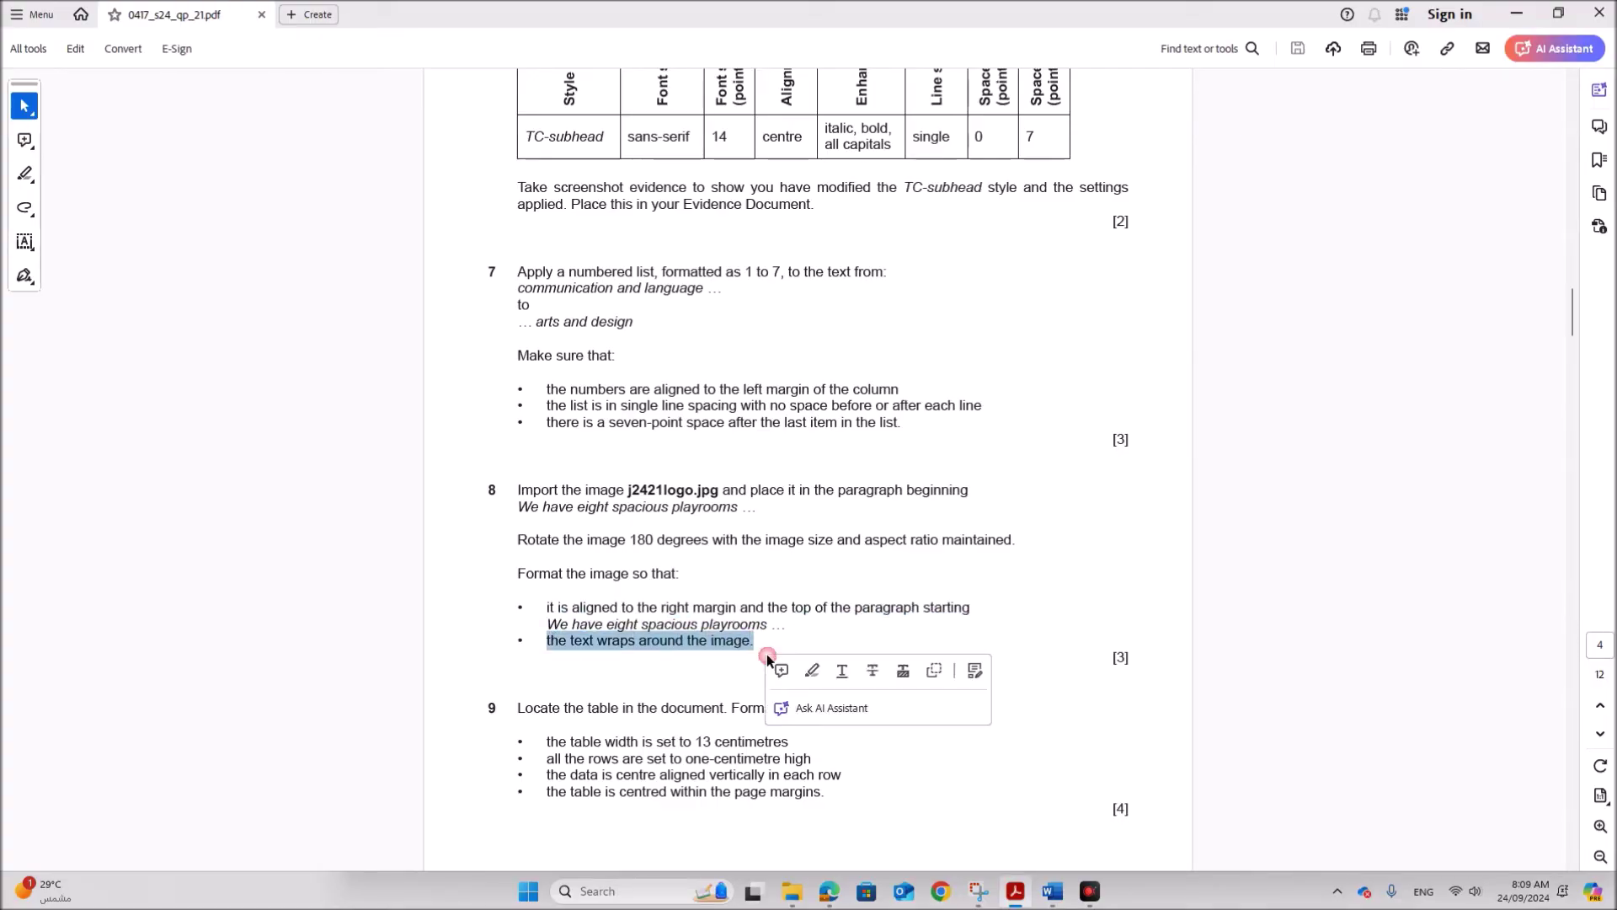
Apply square text wrapping to the logo in NURSERY, and align it with the right margin and the top of the playrooms paragraph
mouse_move(1052, 891)
left_click(898, 769)
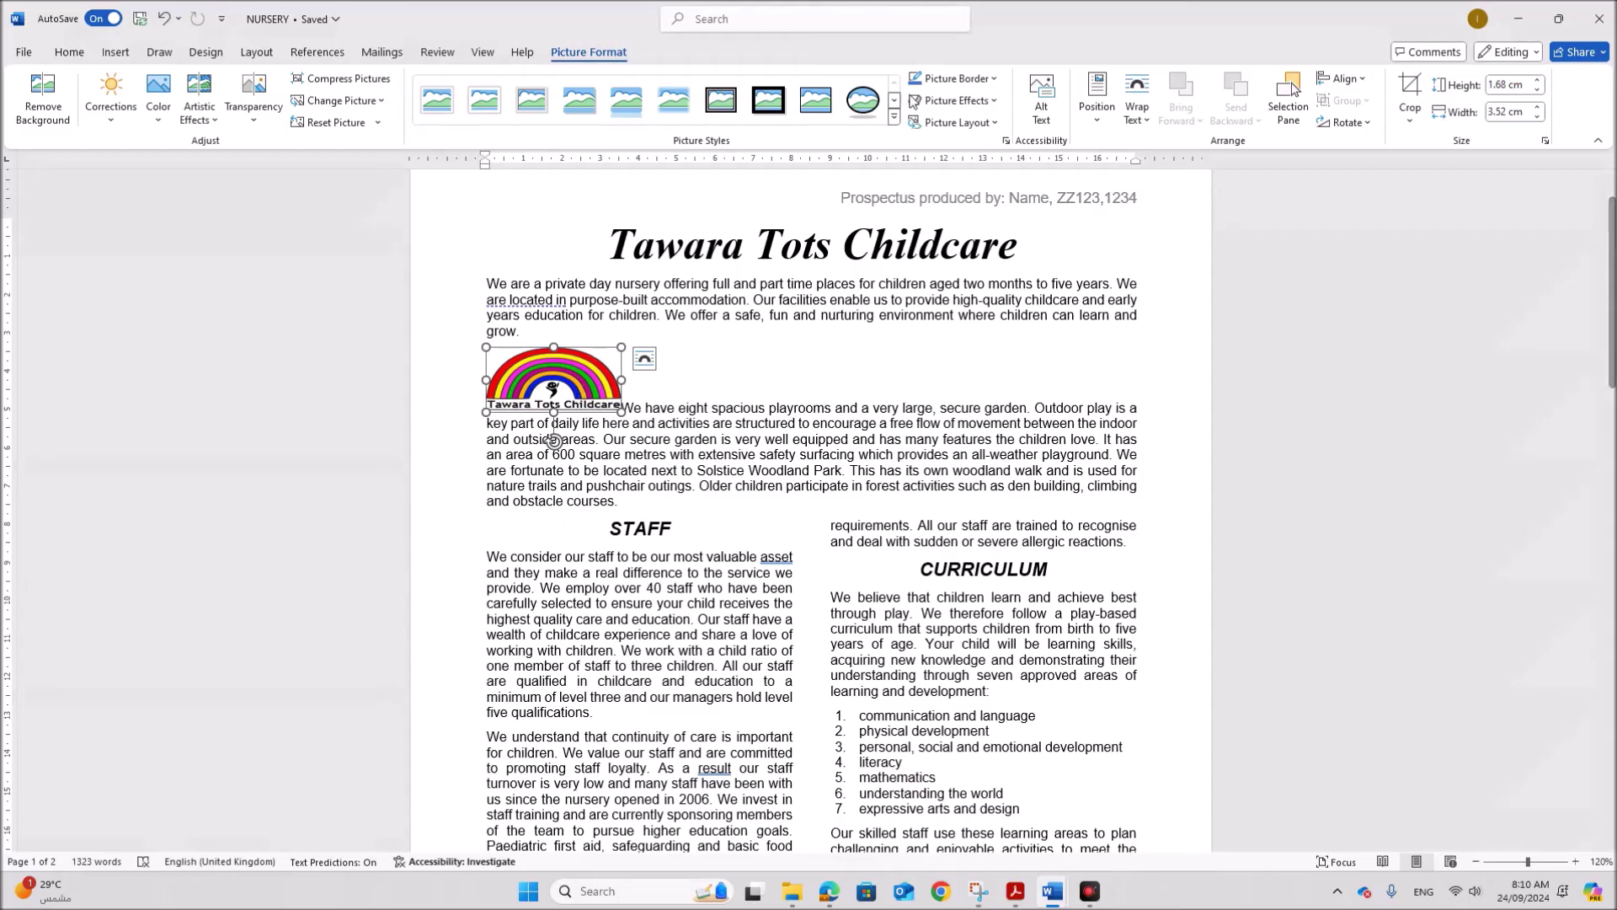
left_click(1135, 128)
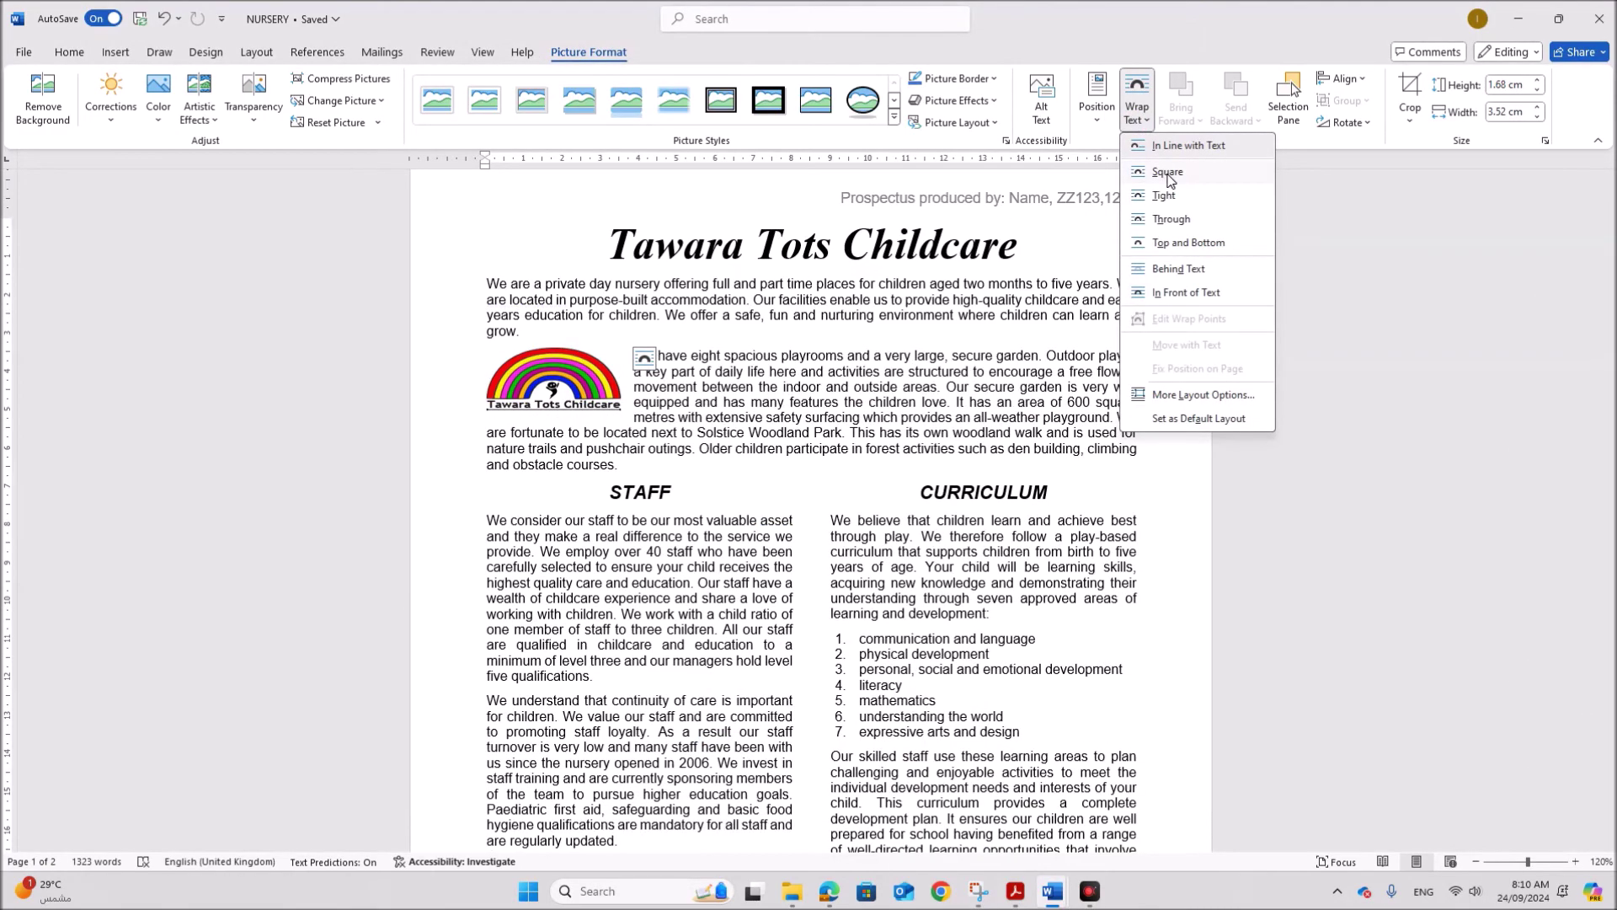
left_click(1171, 180)
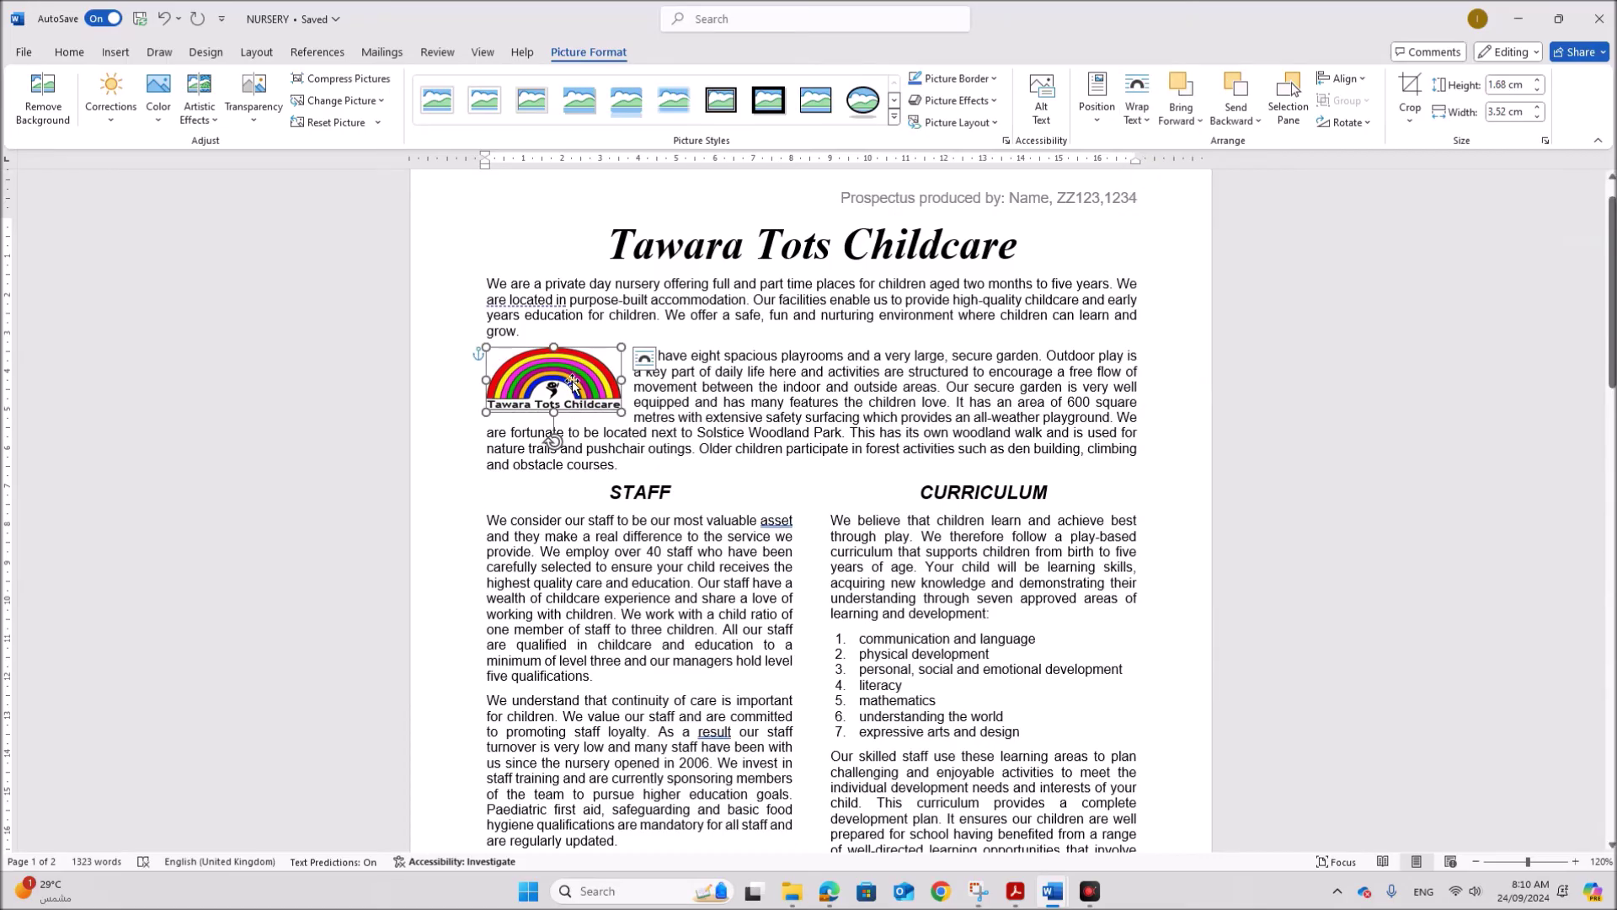
left_click_drag(573, 381, 1089, 379)
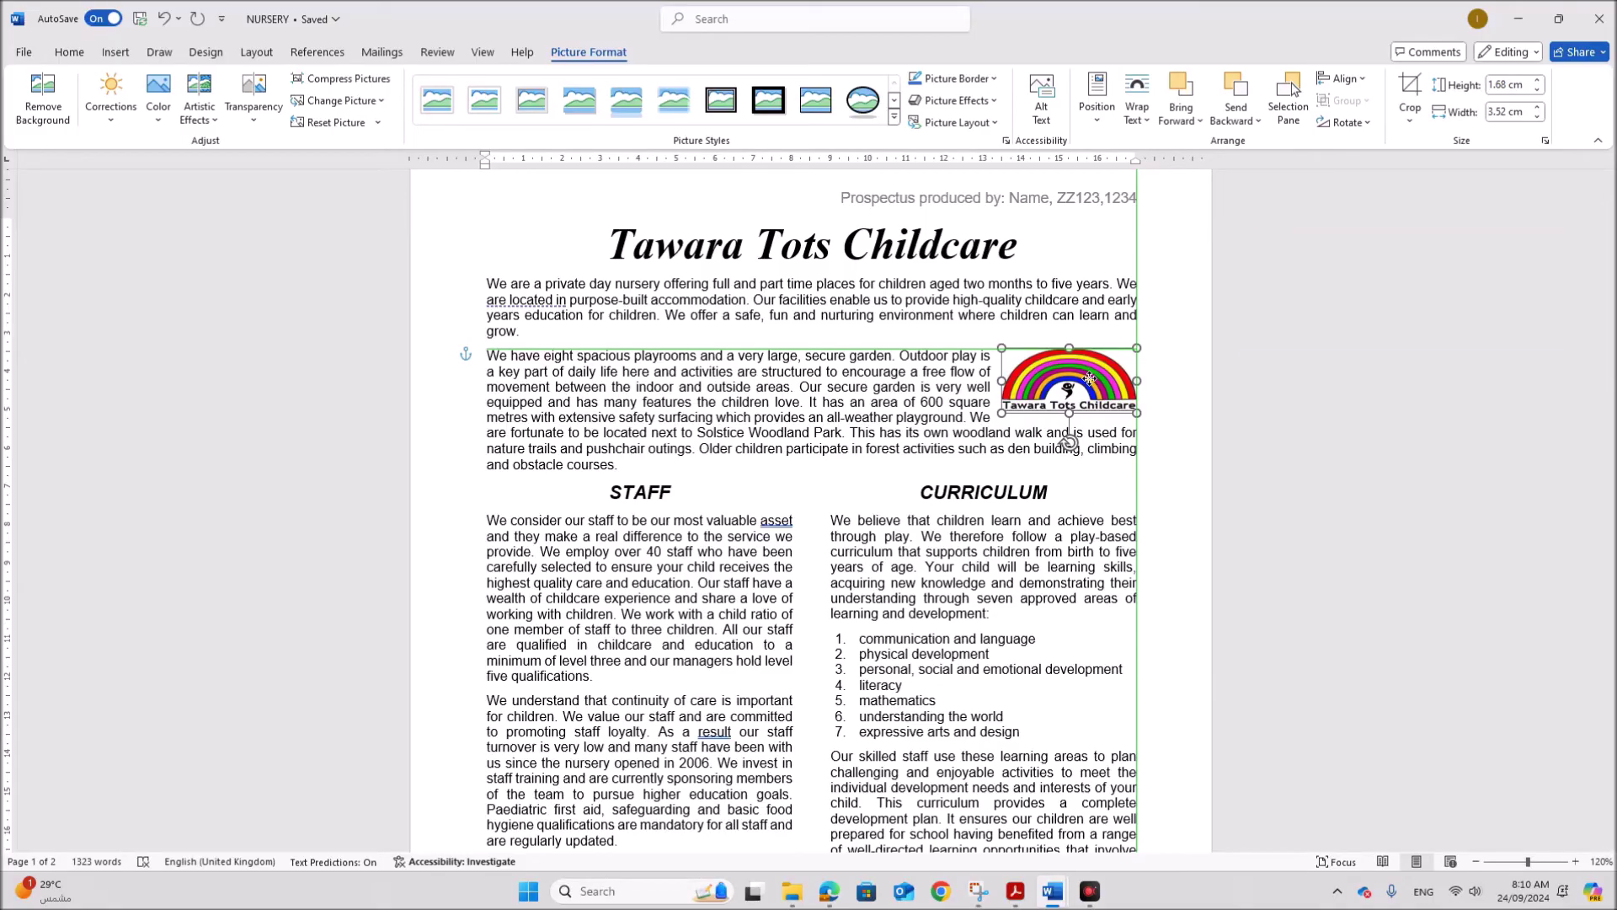
left_click(1114, 546)
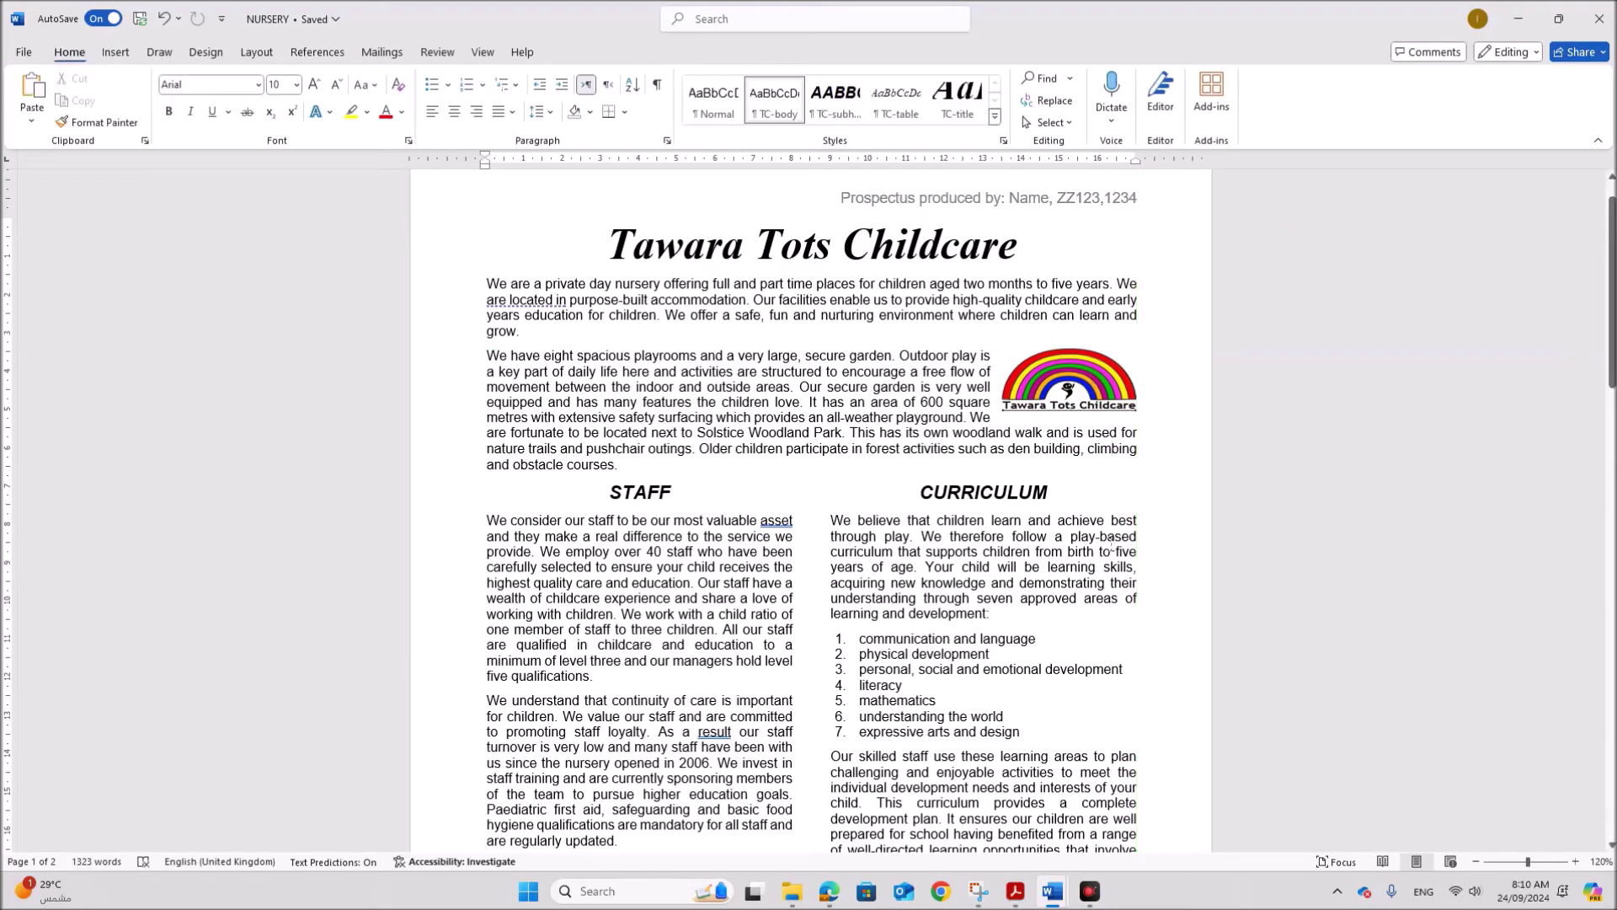
scroll(1112, 546, "down", 10)
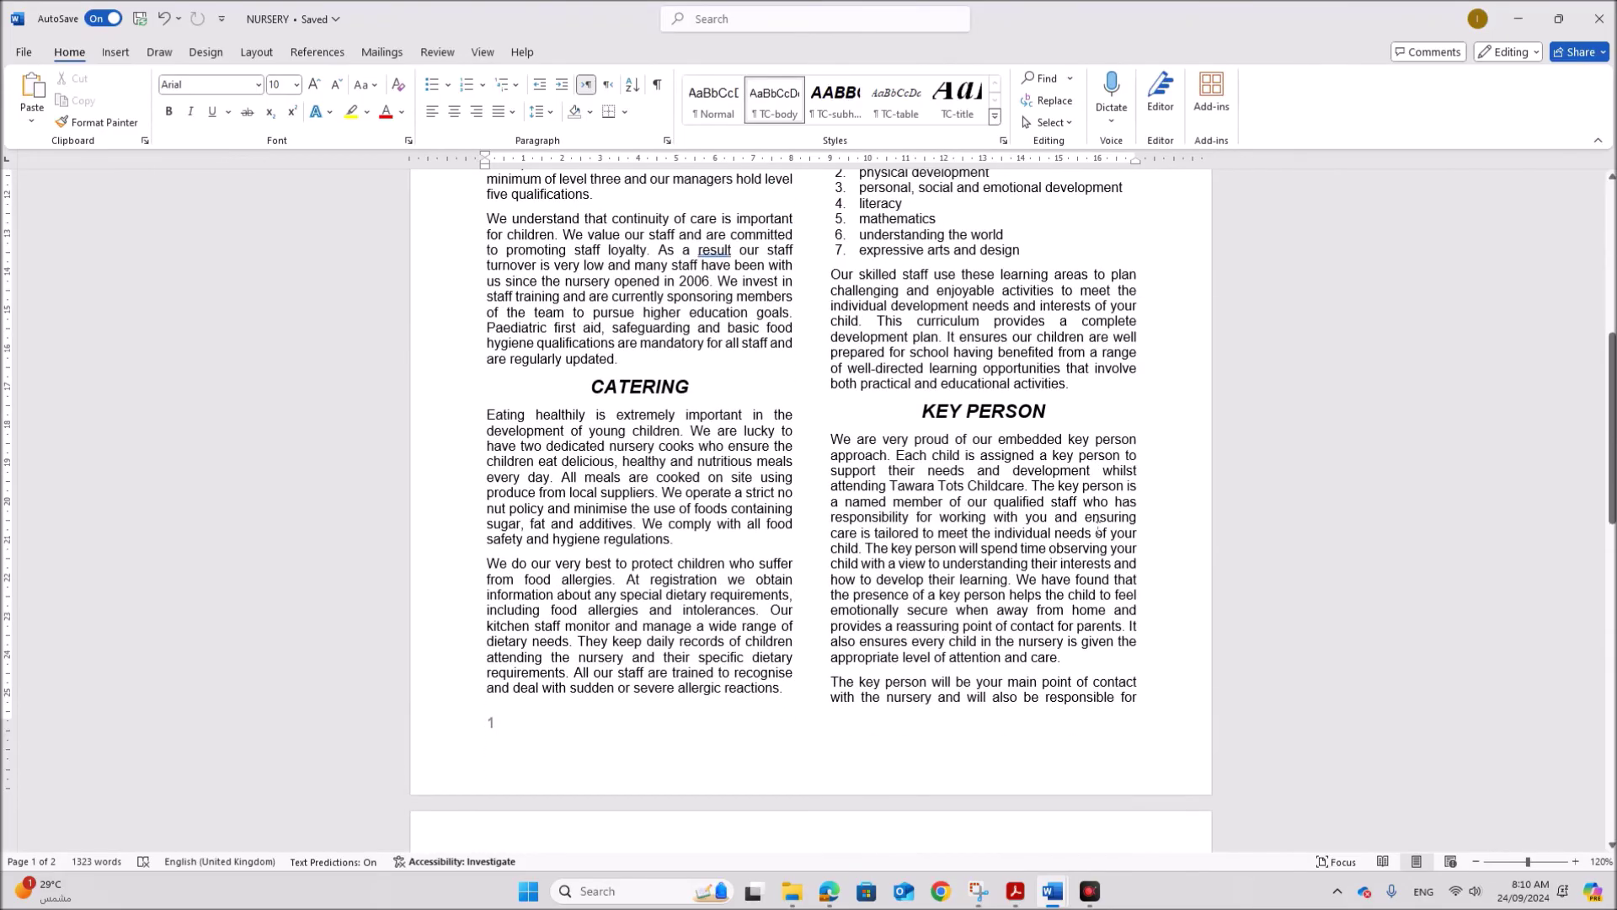
scroll(1097, 530, "up", 8)
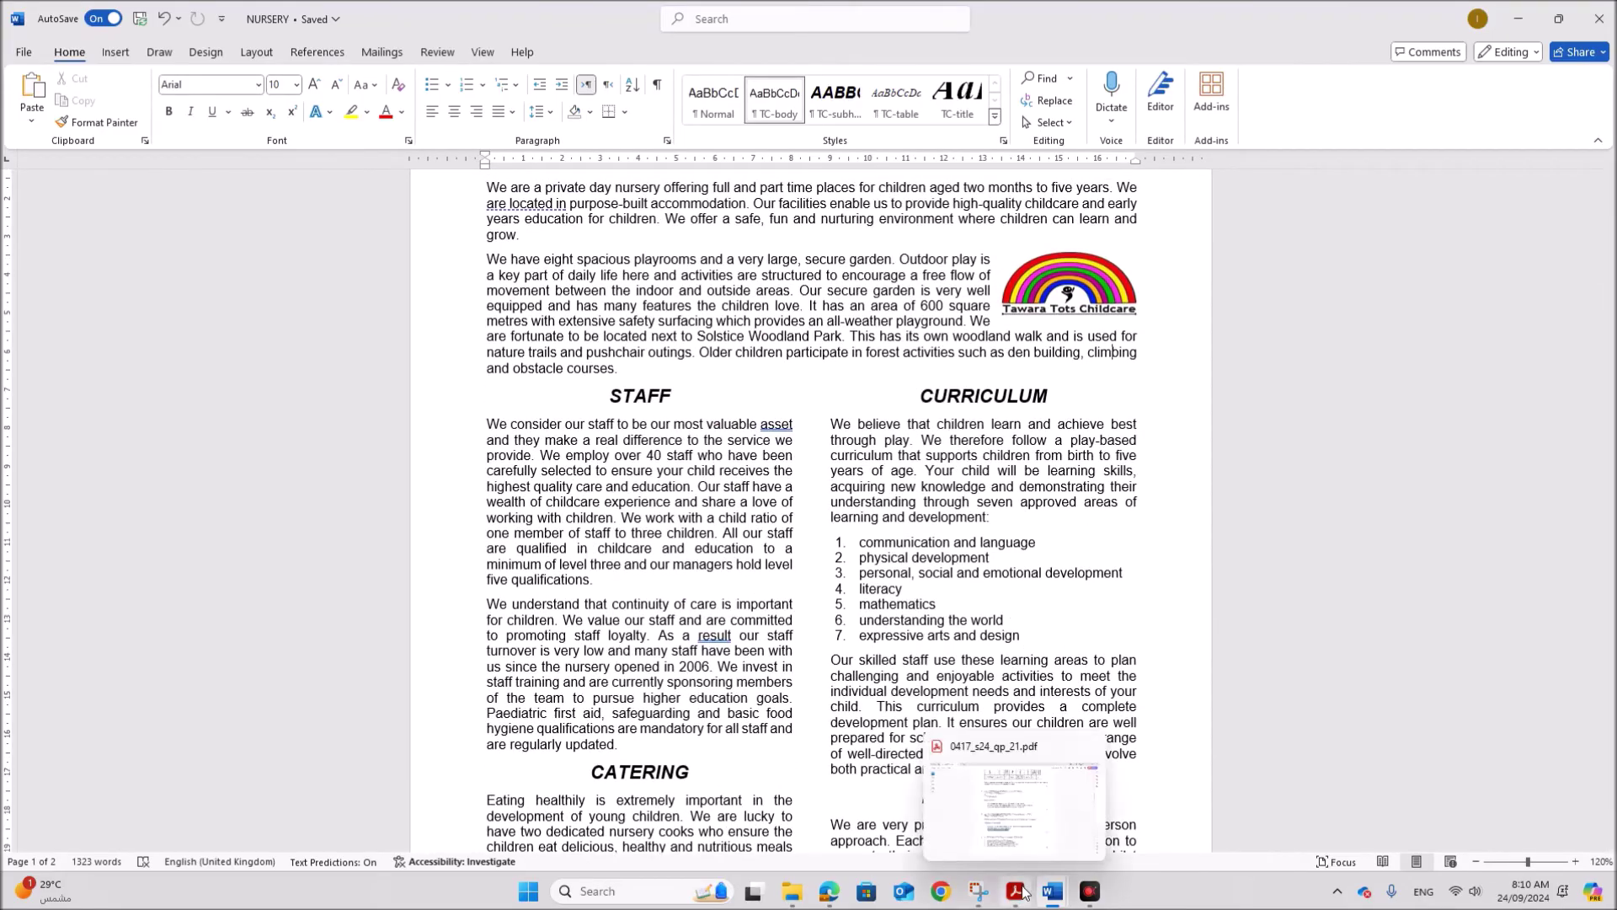
Read the task 9 table requirements in Acrobat, and select the whole sessions table in NURSERY
left_click(1022, 891)
scroll(956, 754, "down", 5)
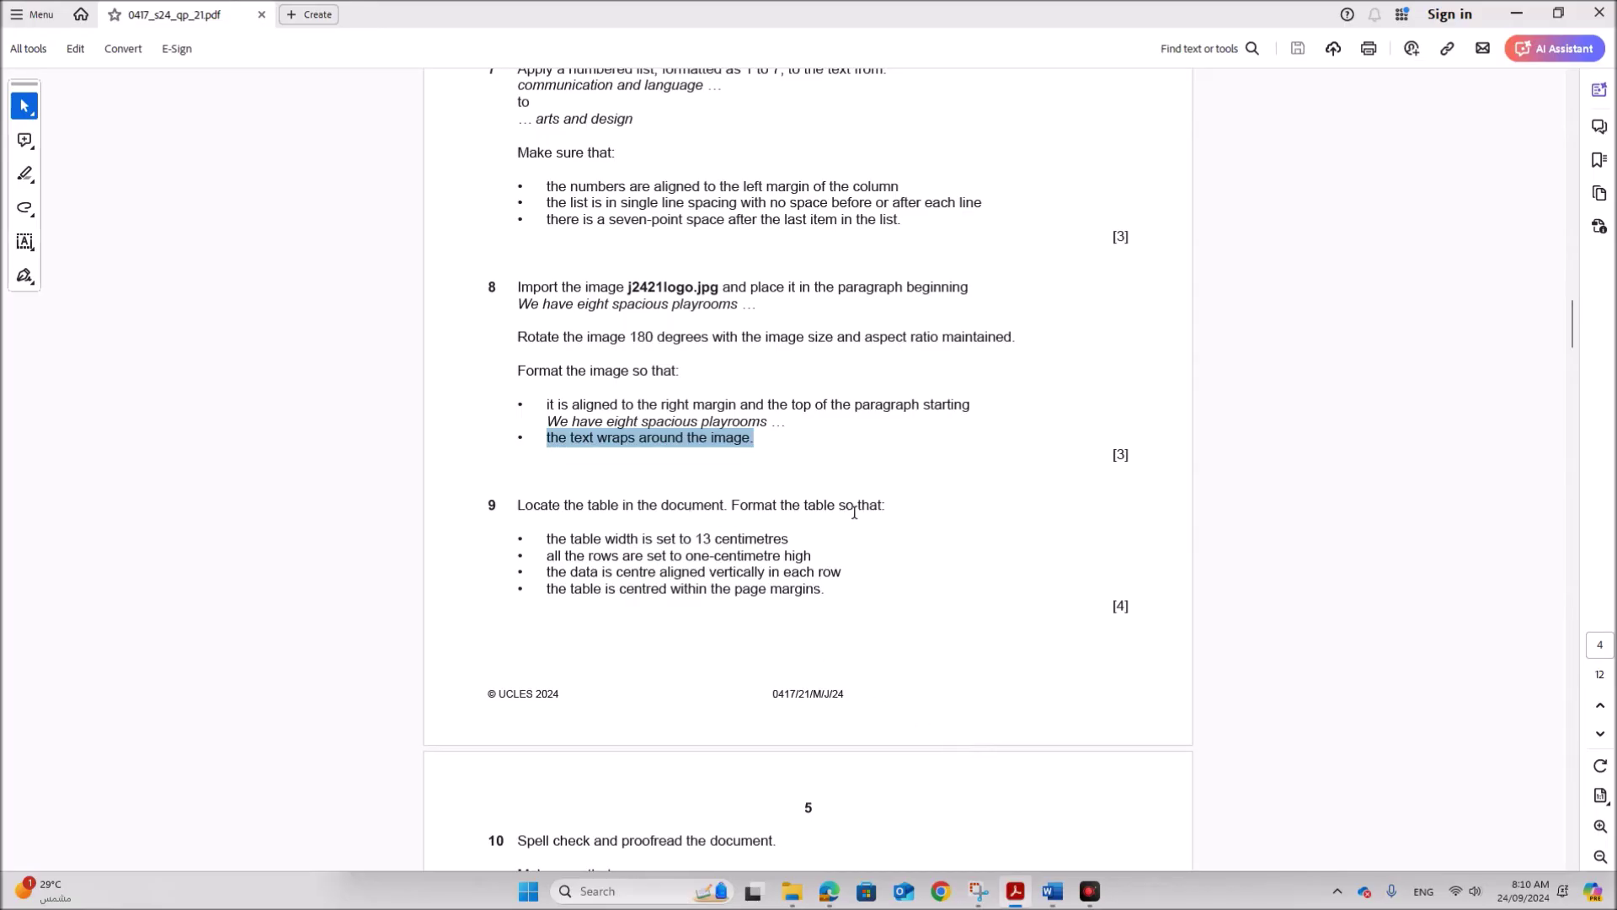
scroll(867, 588, "down", 2)
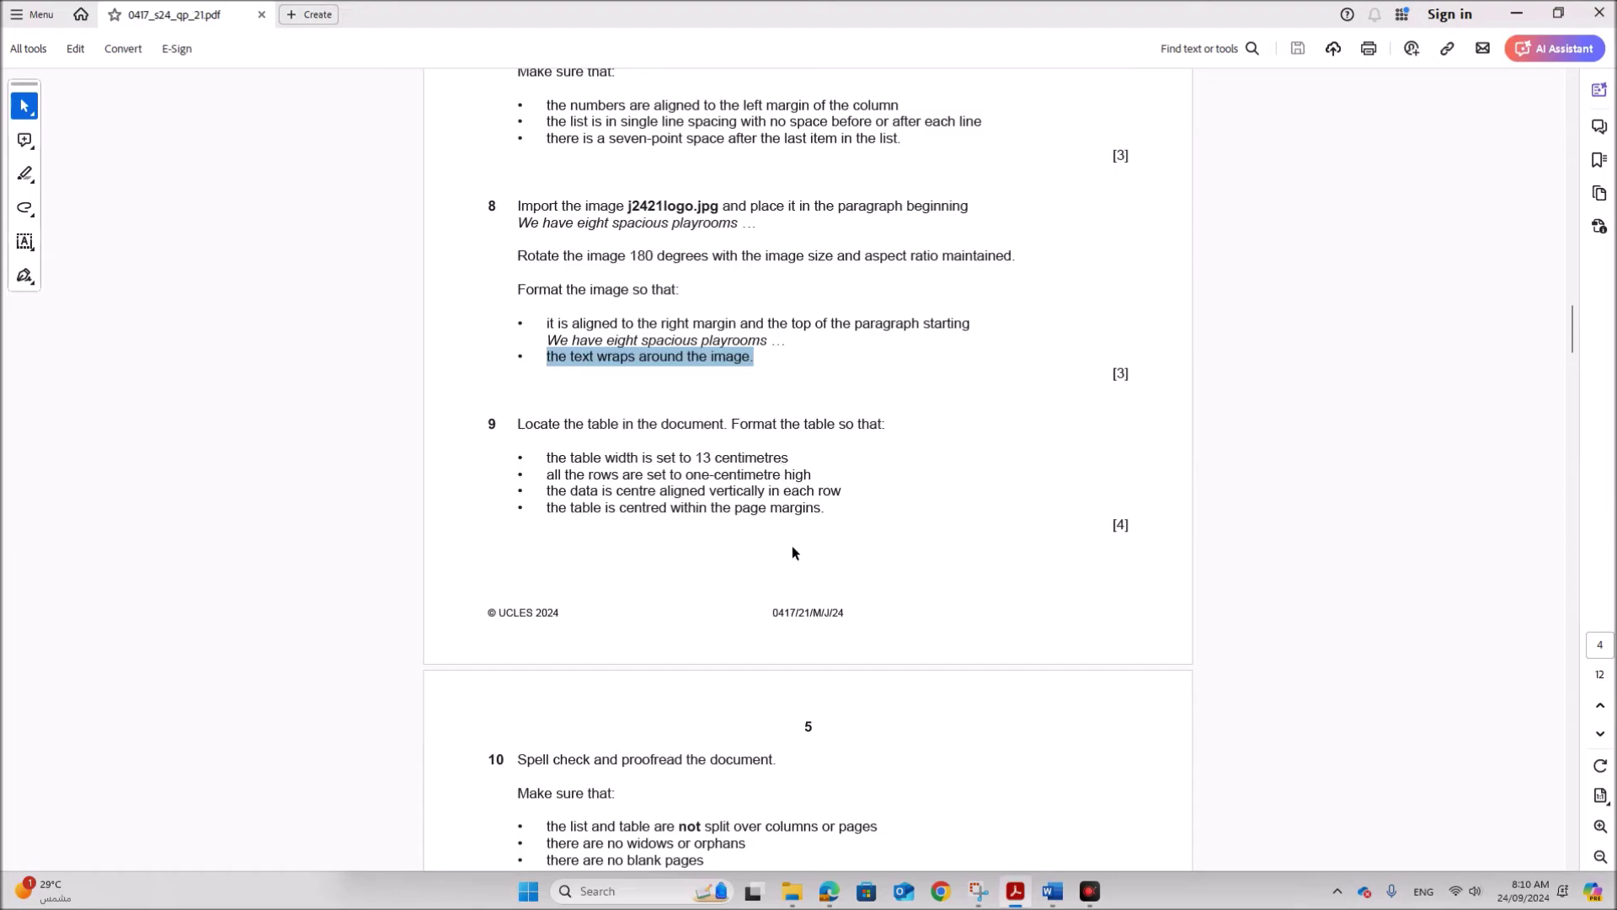
mouse_move(1052, 900)
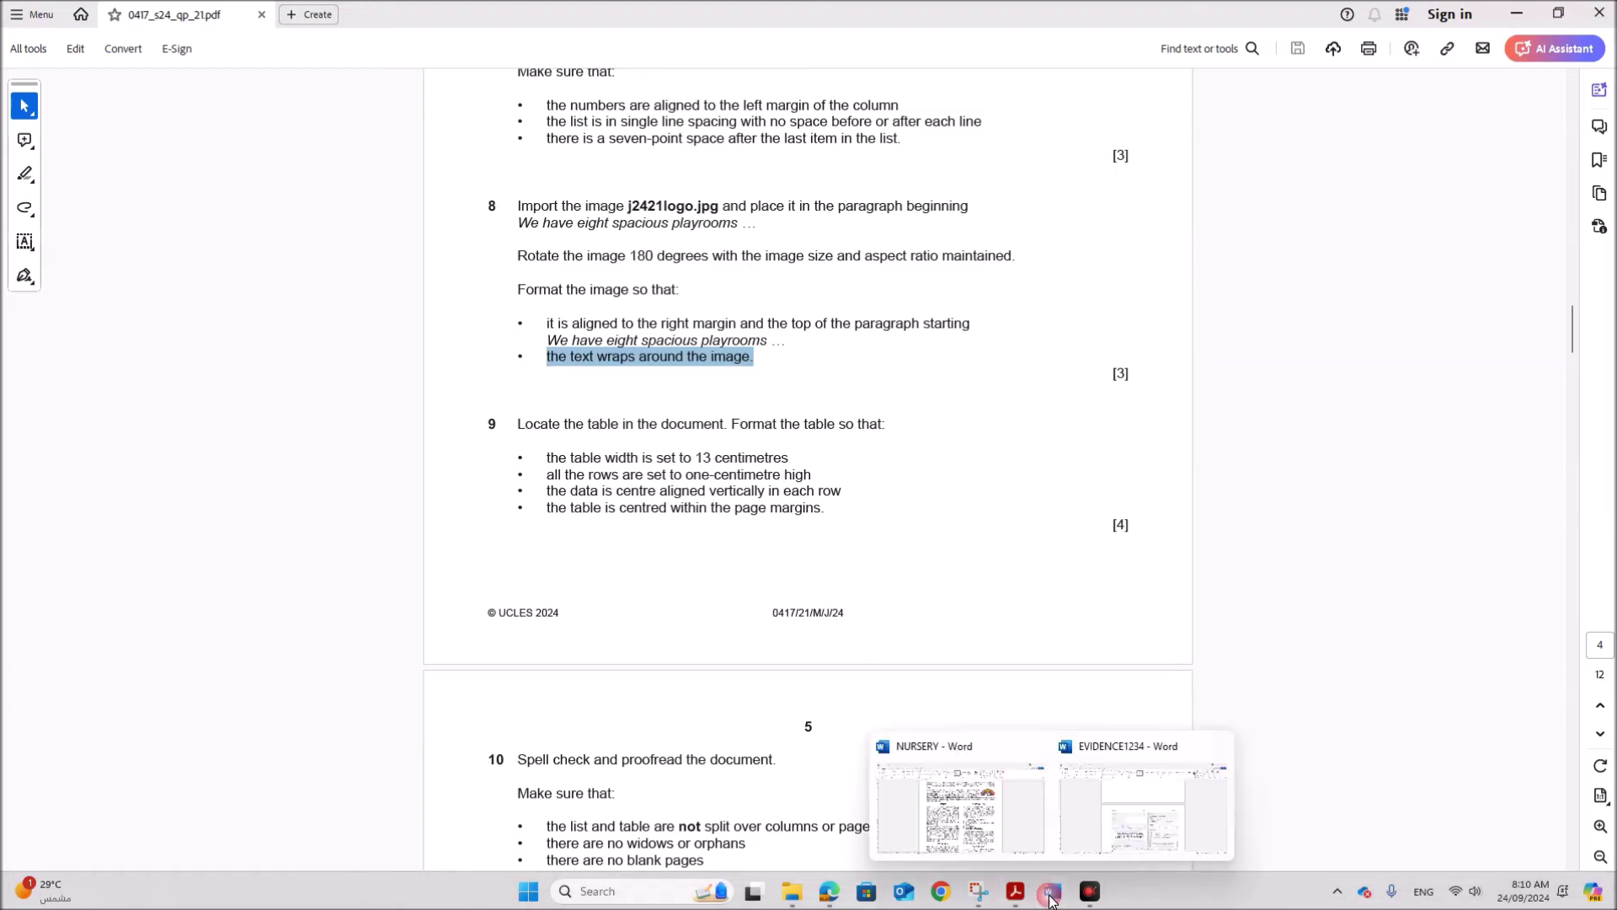
left_click(991, 839)
scroll(808, 704, "down", 13)
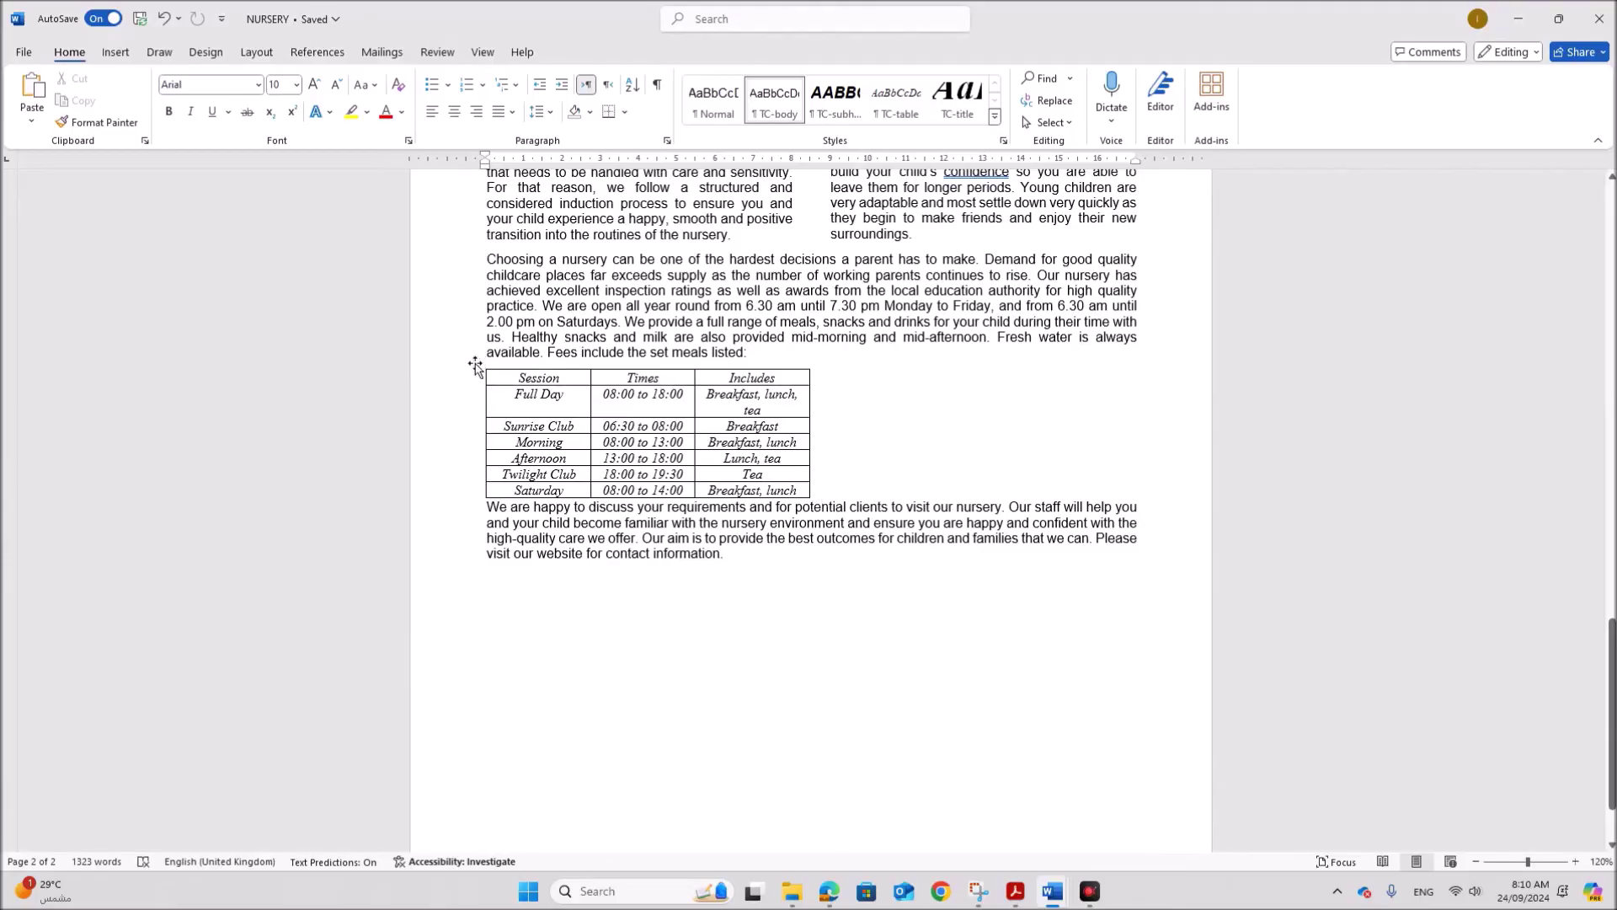
left_click(475, 353)
left_click(543, 406)
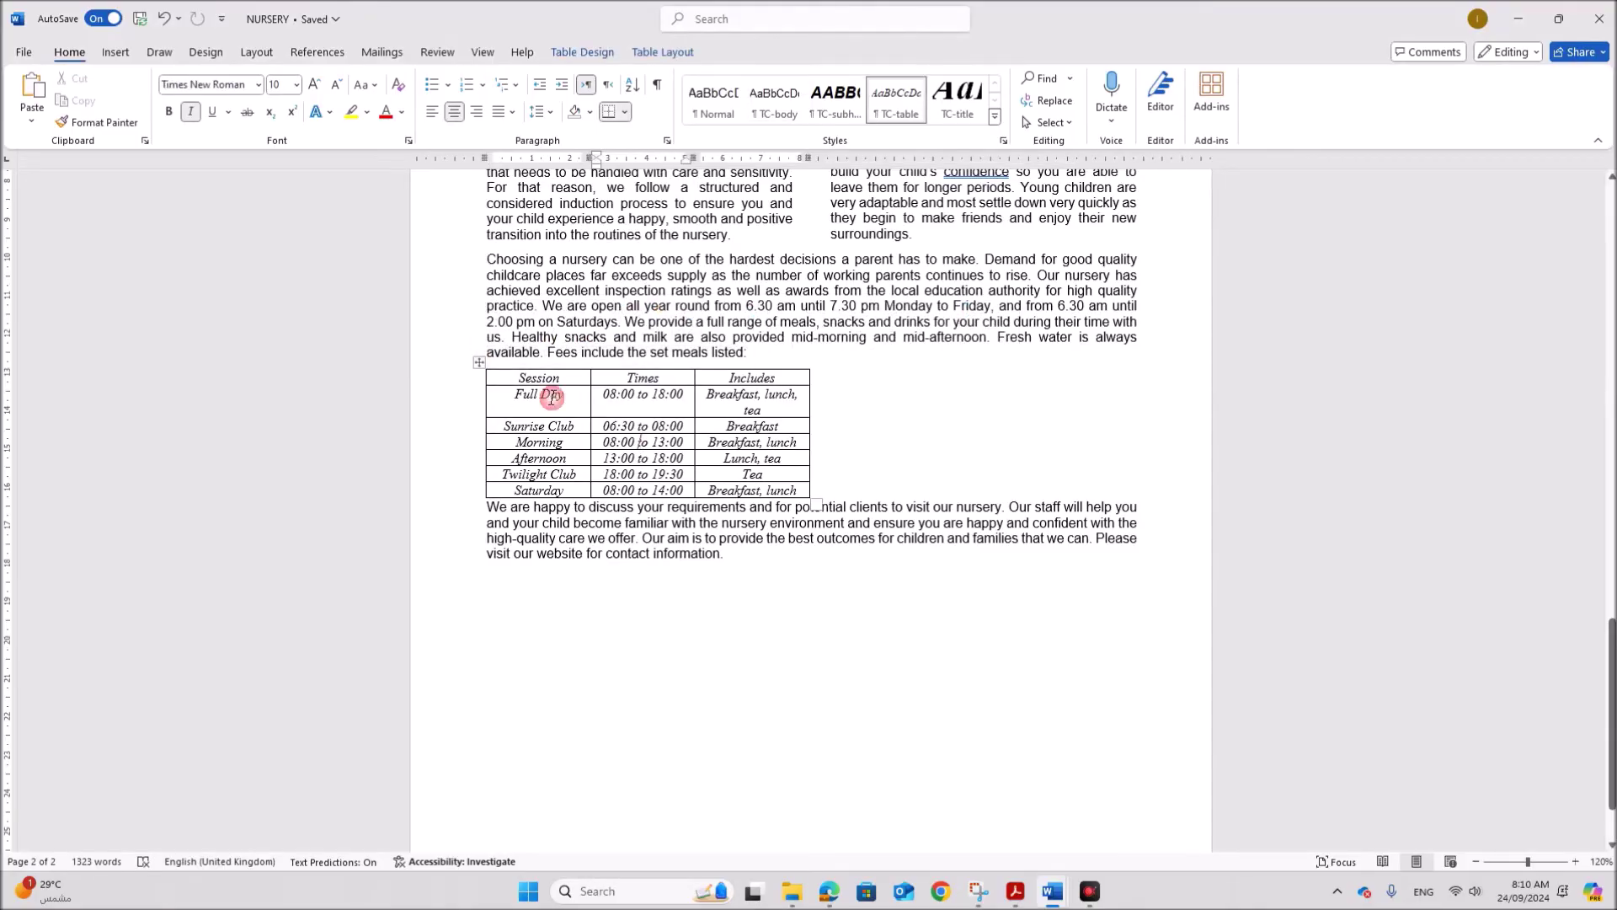
left_click(479, 362)
Check the table width requirement in Acrobat, and set the sessions table's preferred width to 13 cm in NURSERY
left_click(1015, 891)
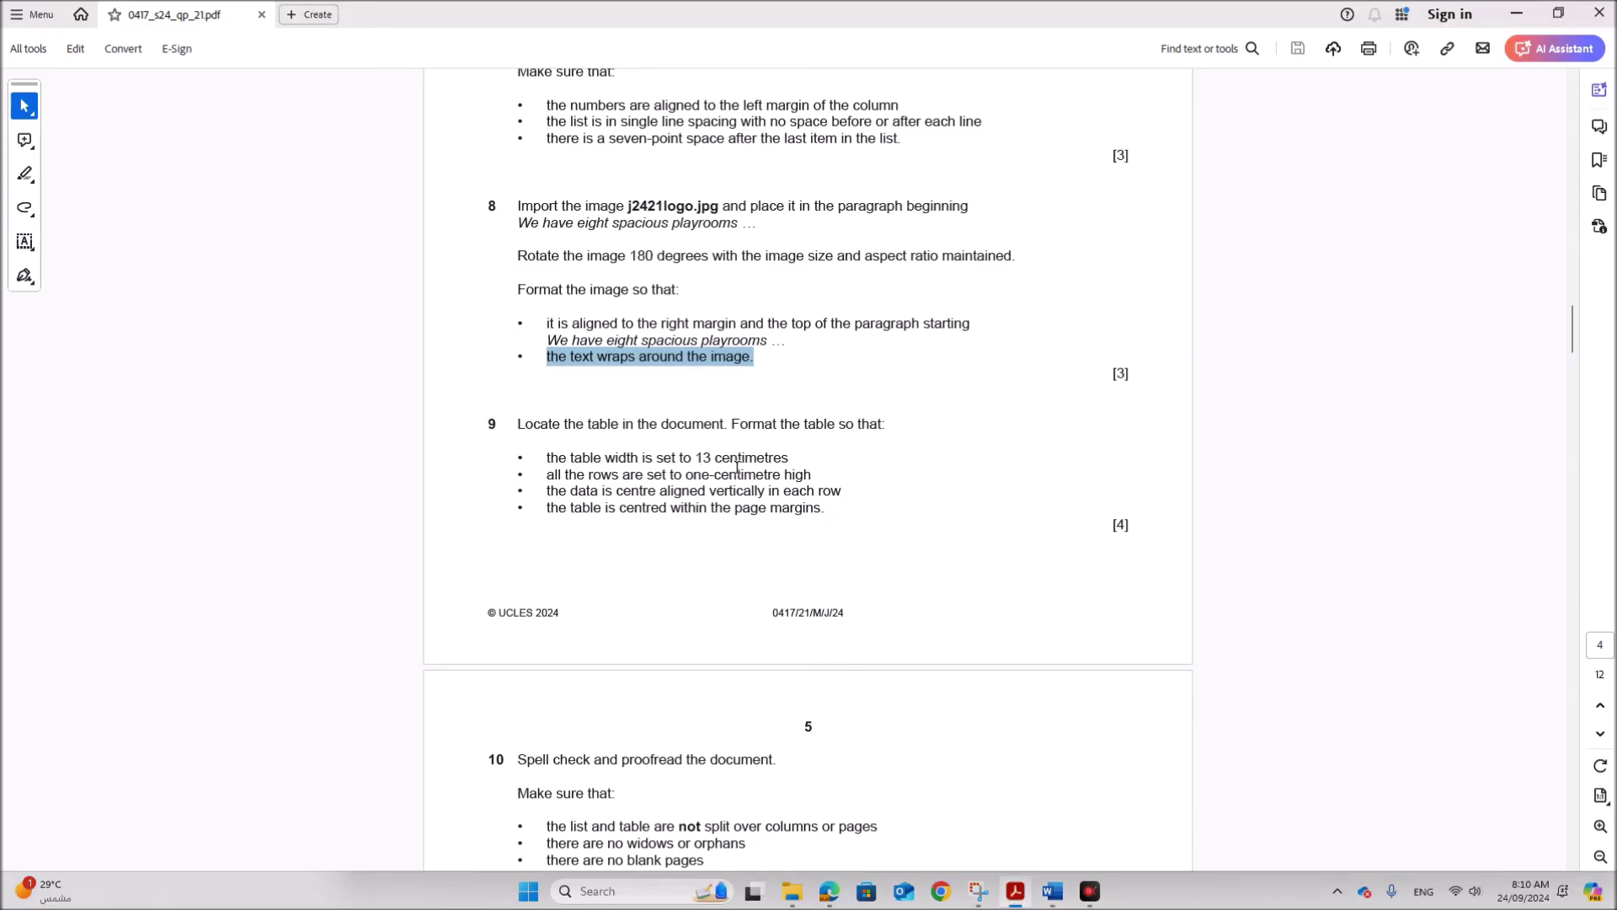
mouse_move(1052, 891)
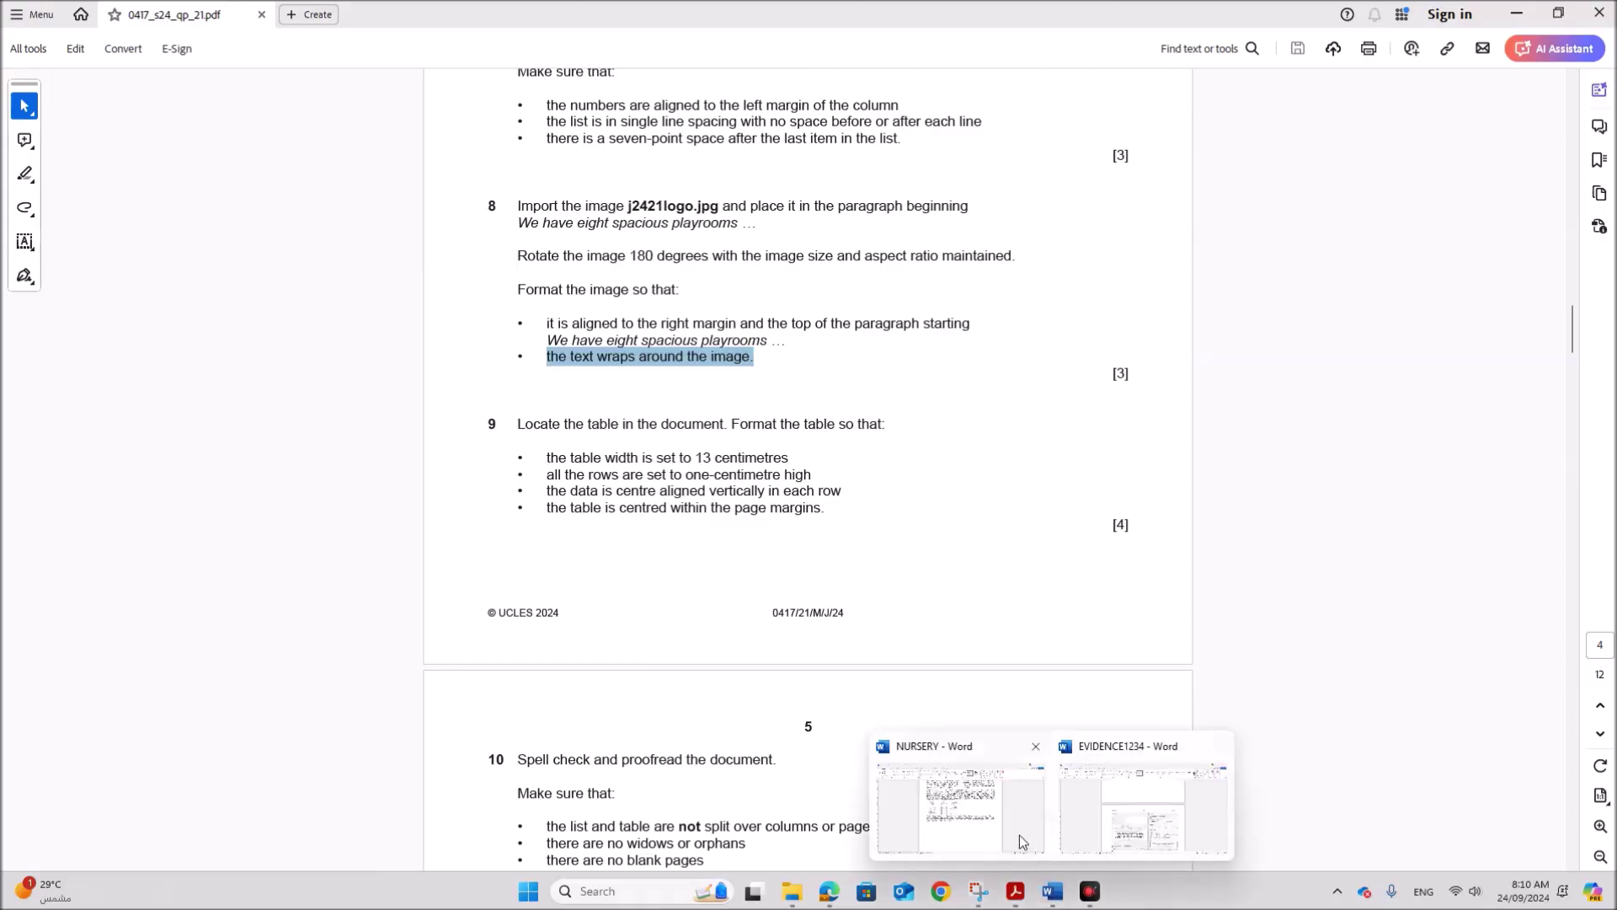
left_click(954, 799)
right_click(746, 481)
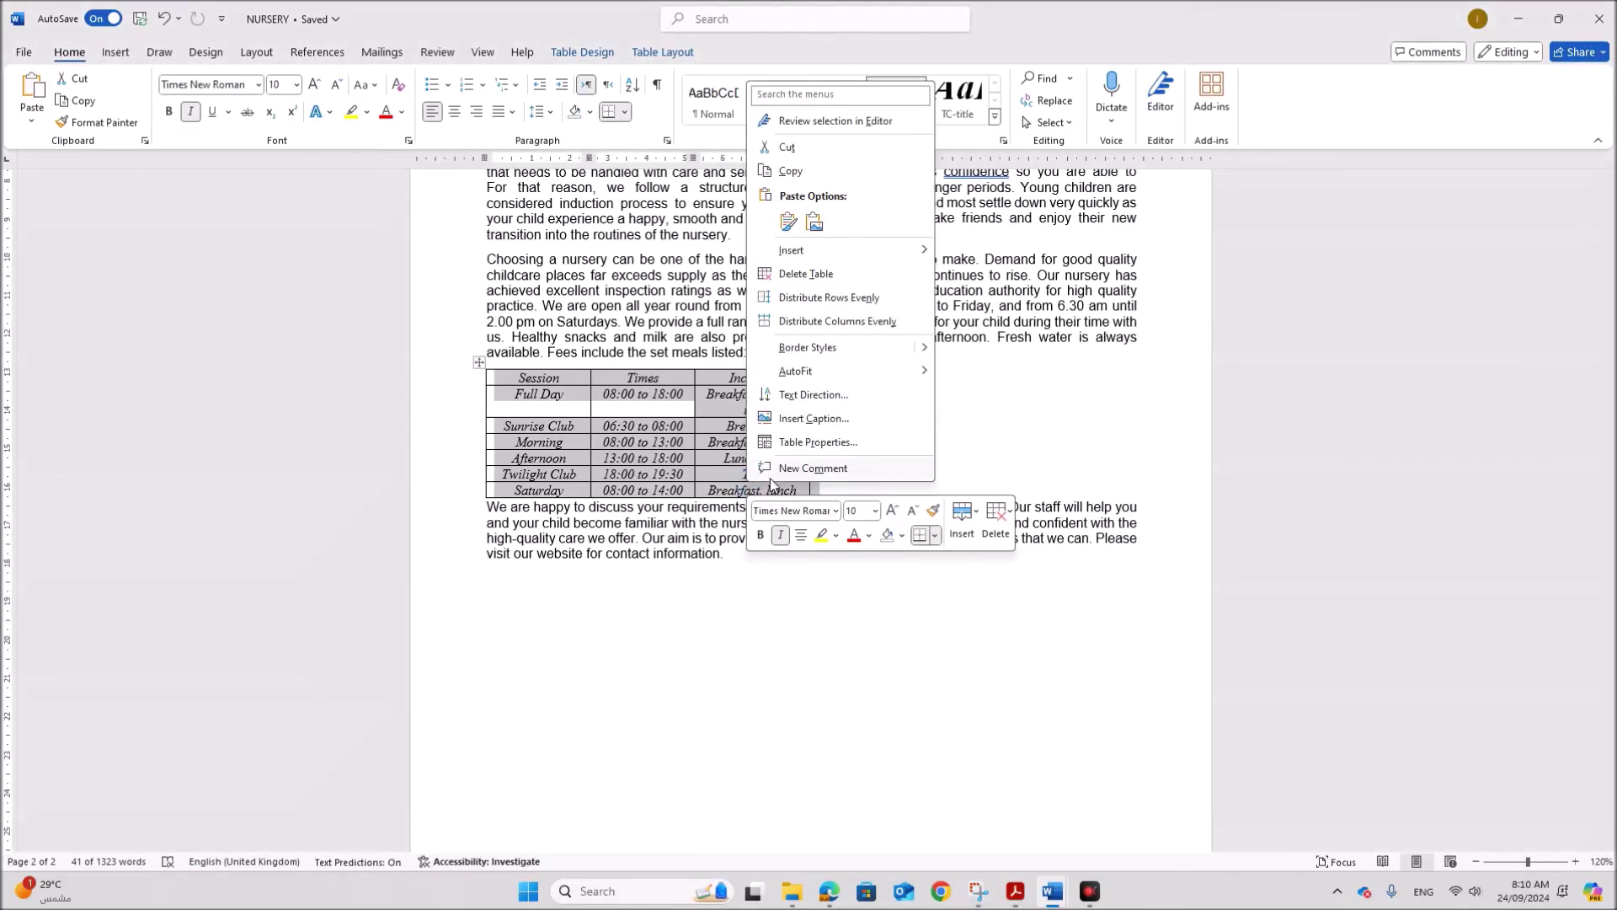
left_click(807, 442)
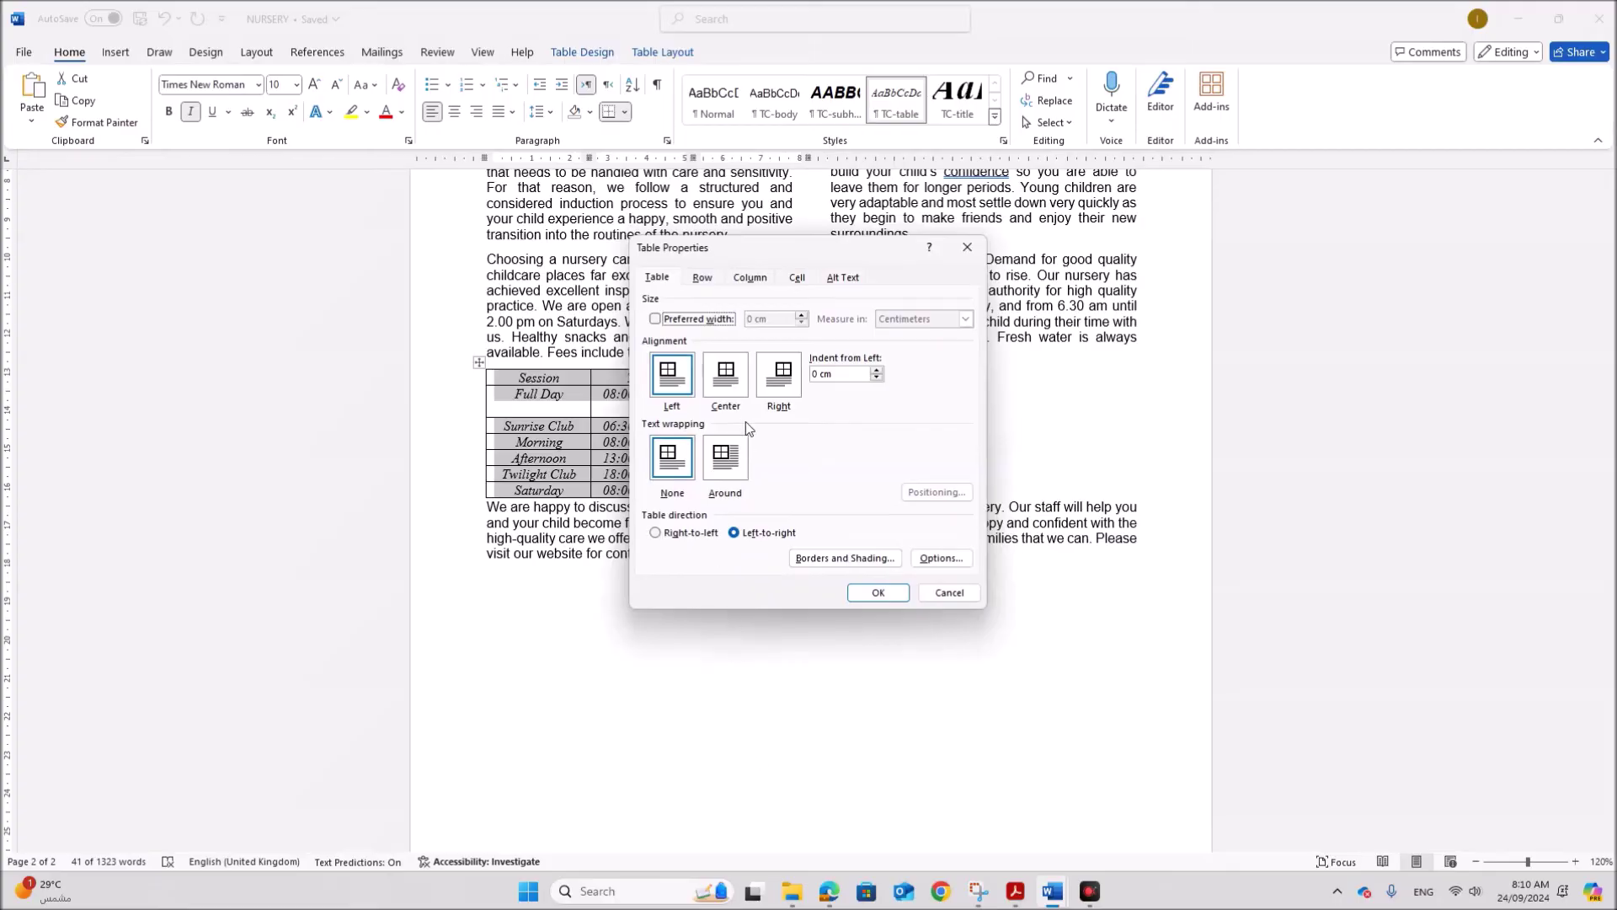
left_click(677, 323)
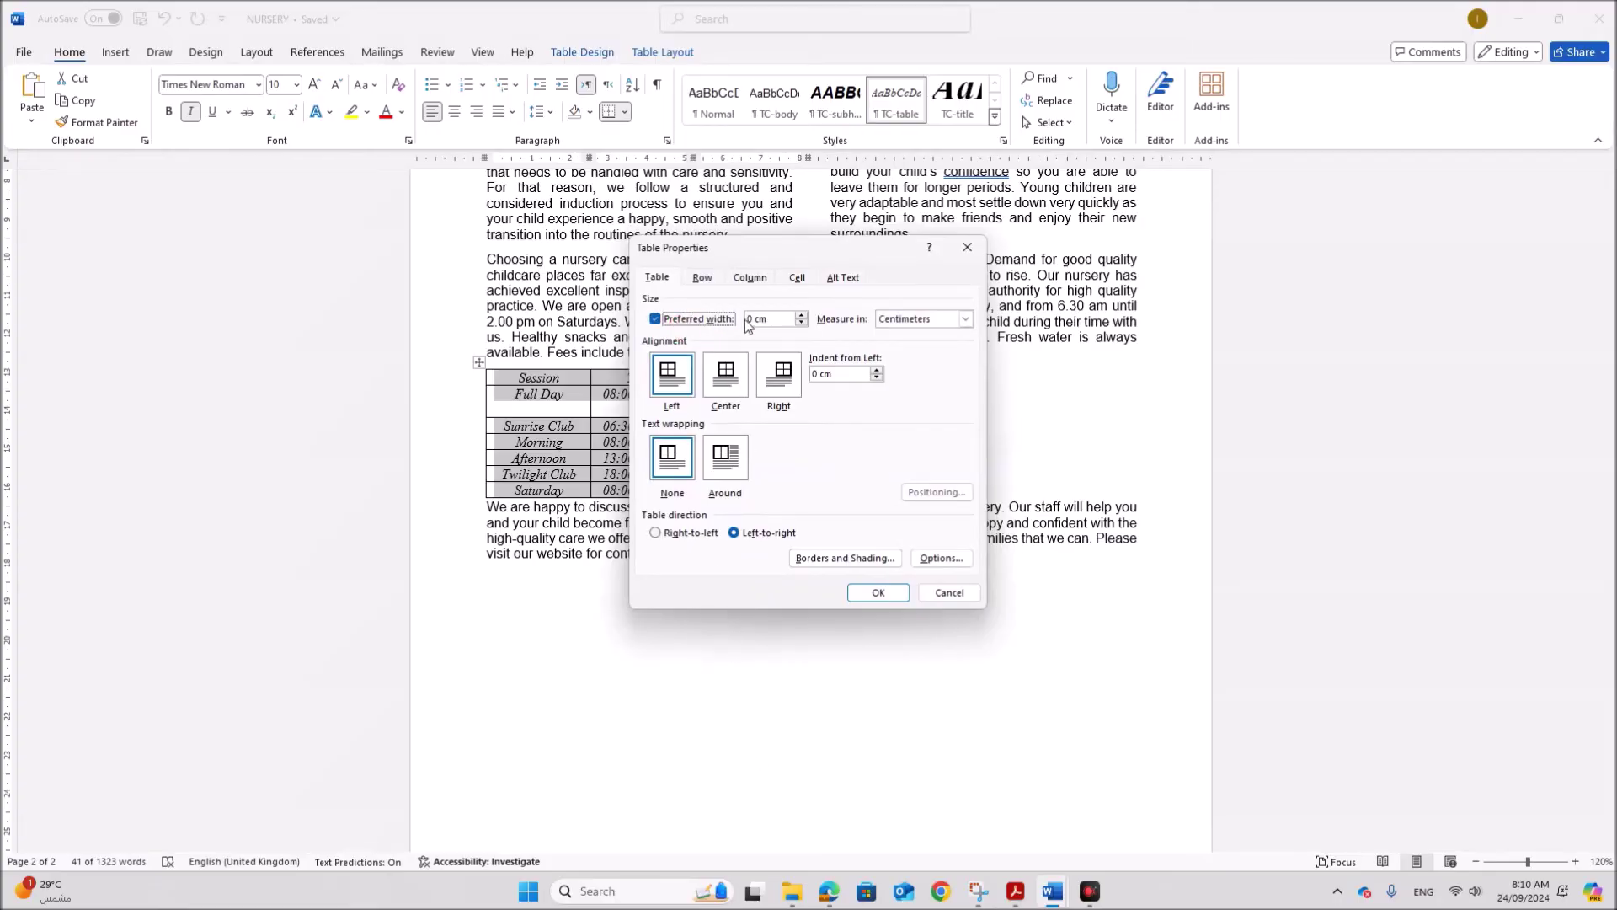
left_click_drag(754, 318, 744, 325)
type("13")
left_click(868, 592)
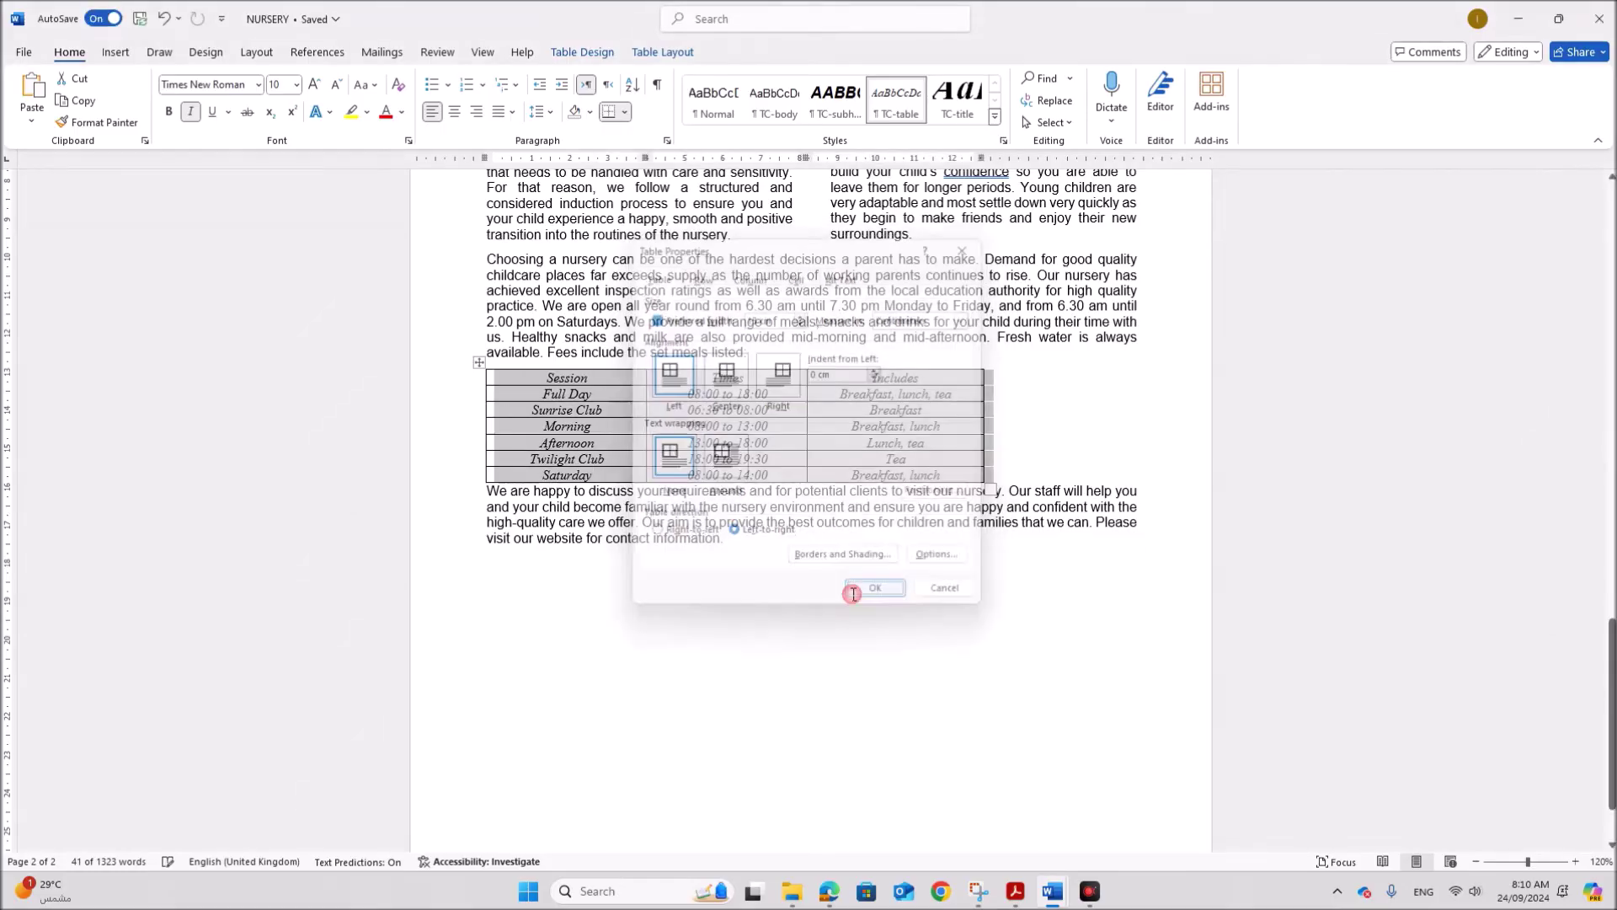
Check the row height requirement in Acrobat, and set all rows of the sessions table in NURSERY to exactly 1 cm high
left_click(1016, 891)
left_click_drag(550, 474, 793, 472)
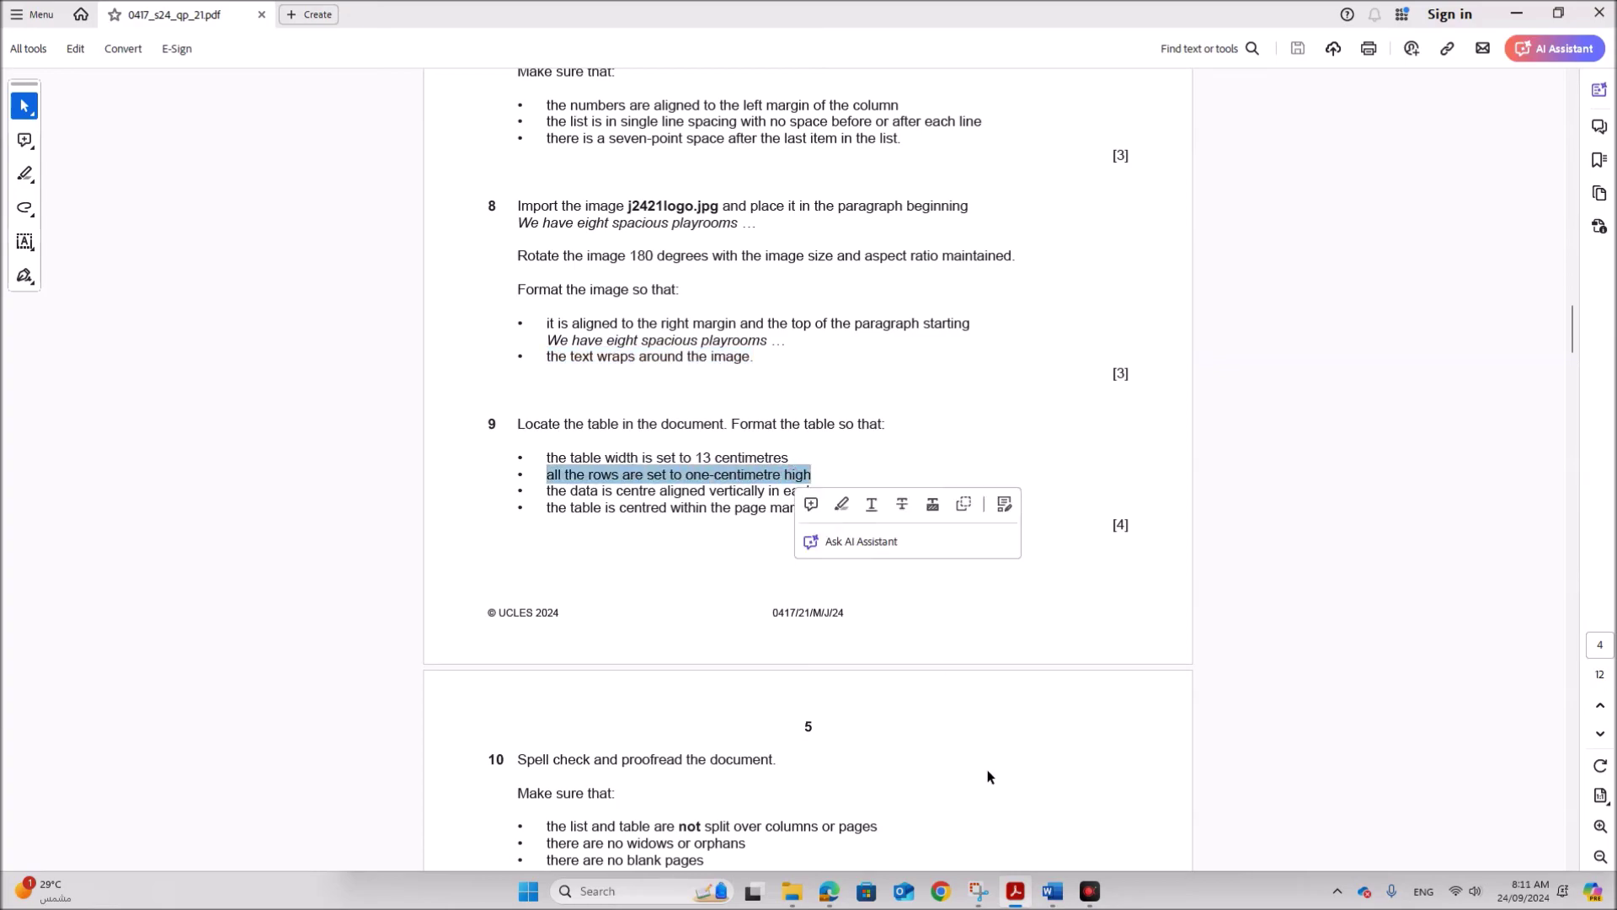
mouse_move(1052, 891)
left_click(1037, 832)
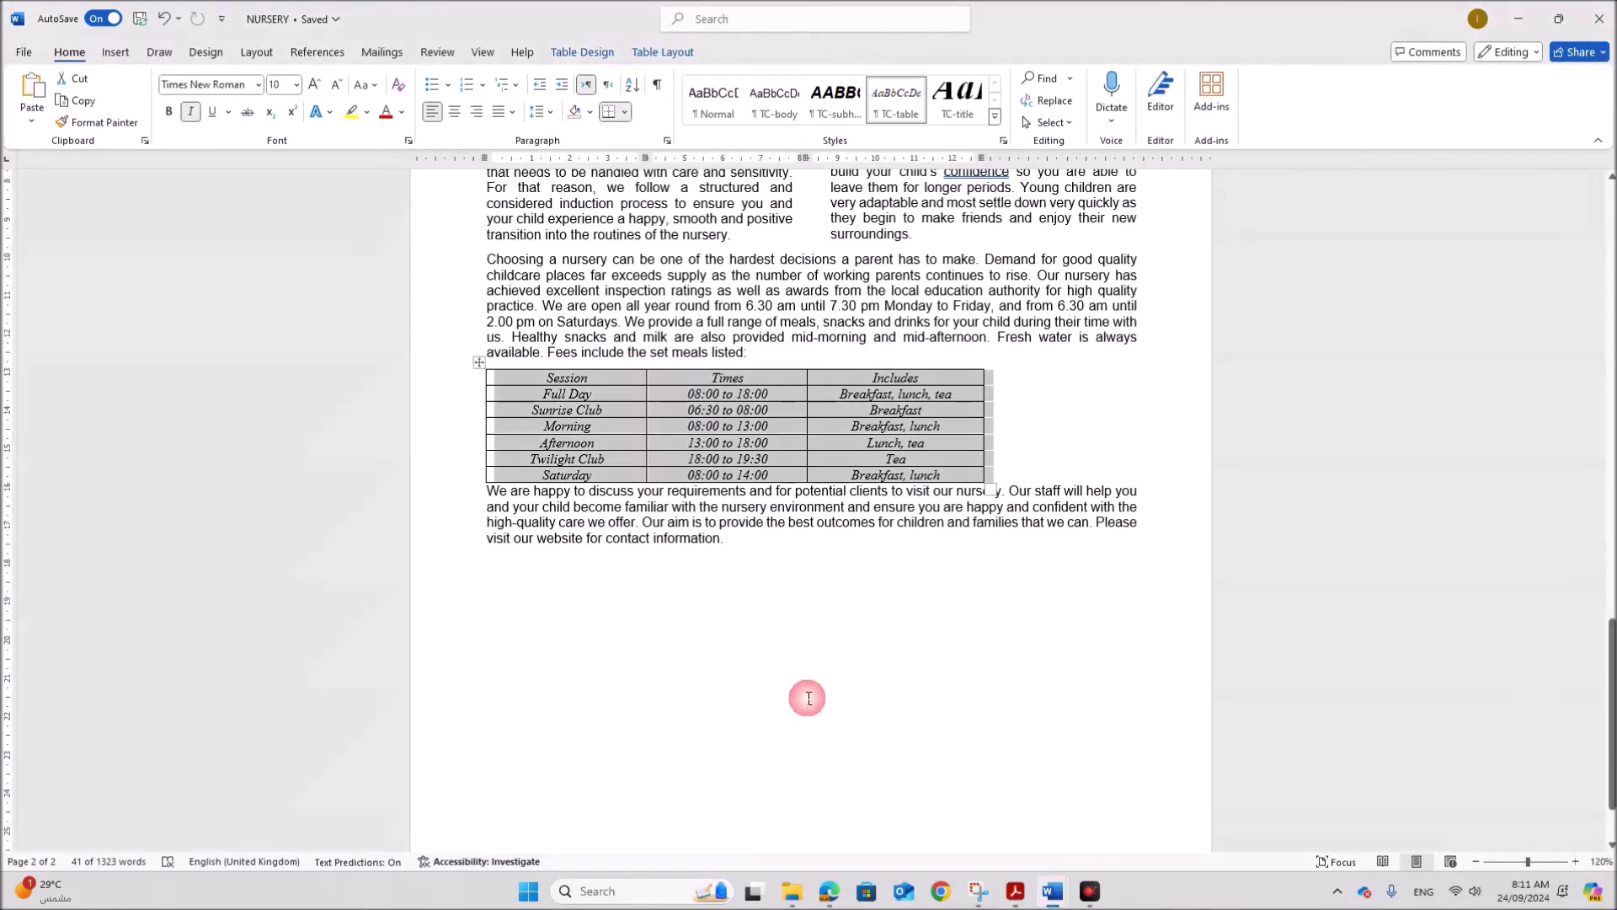
right_click(601, 424)
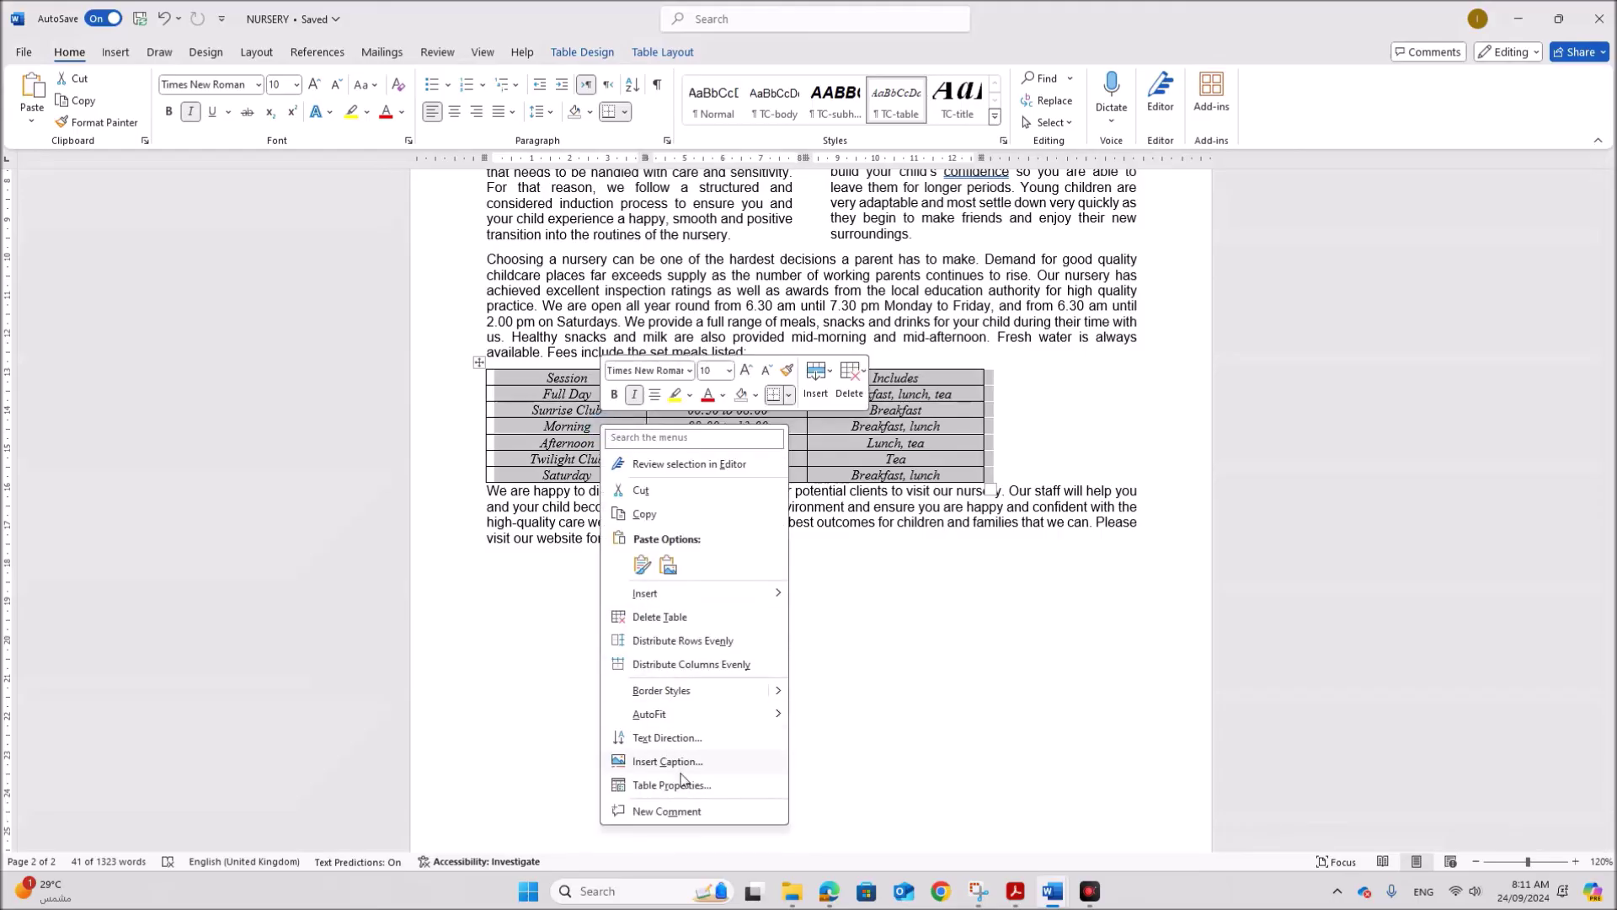
left_click(678, 786)
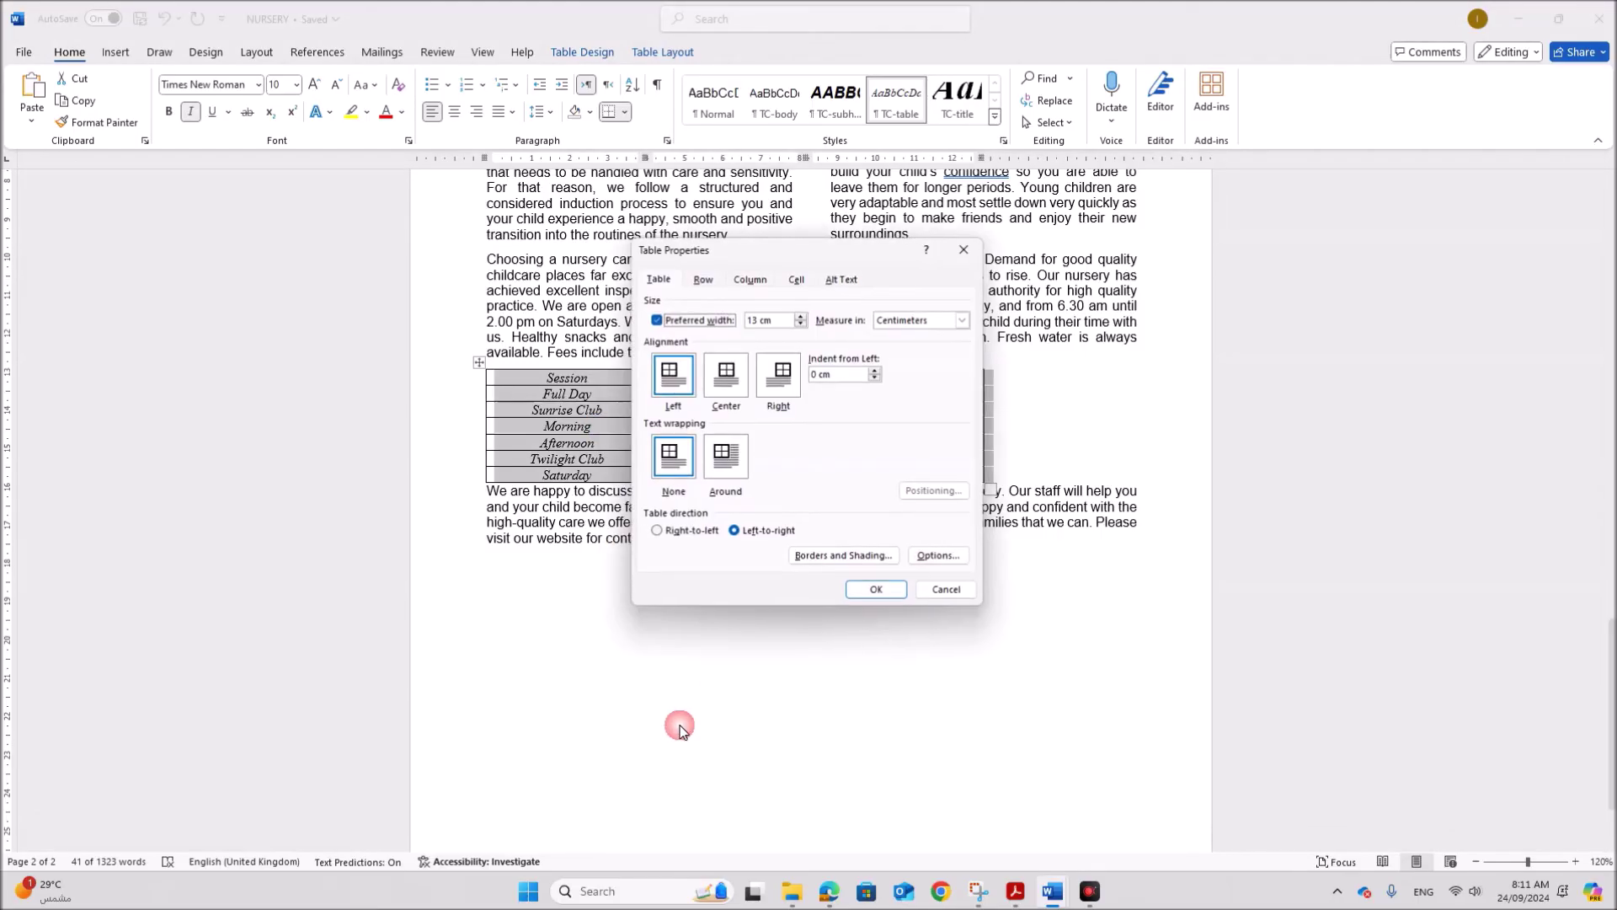
left_click(704, 277)
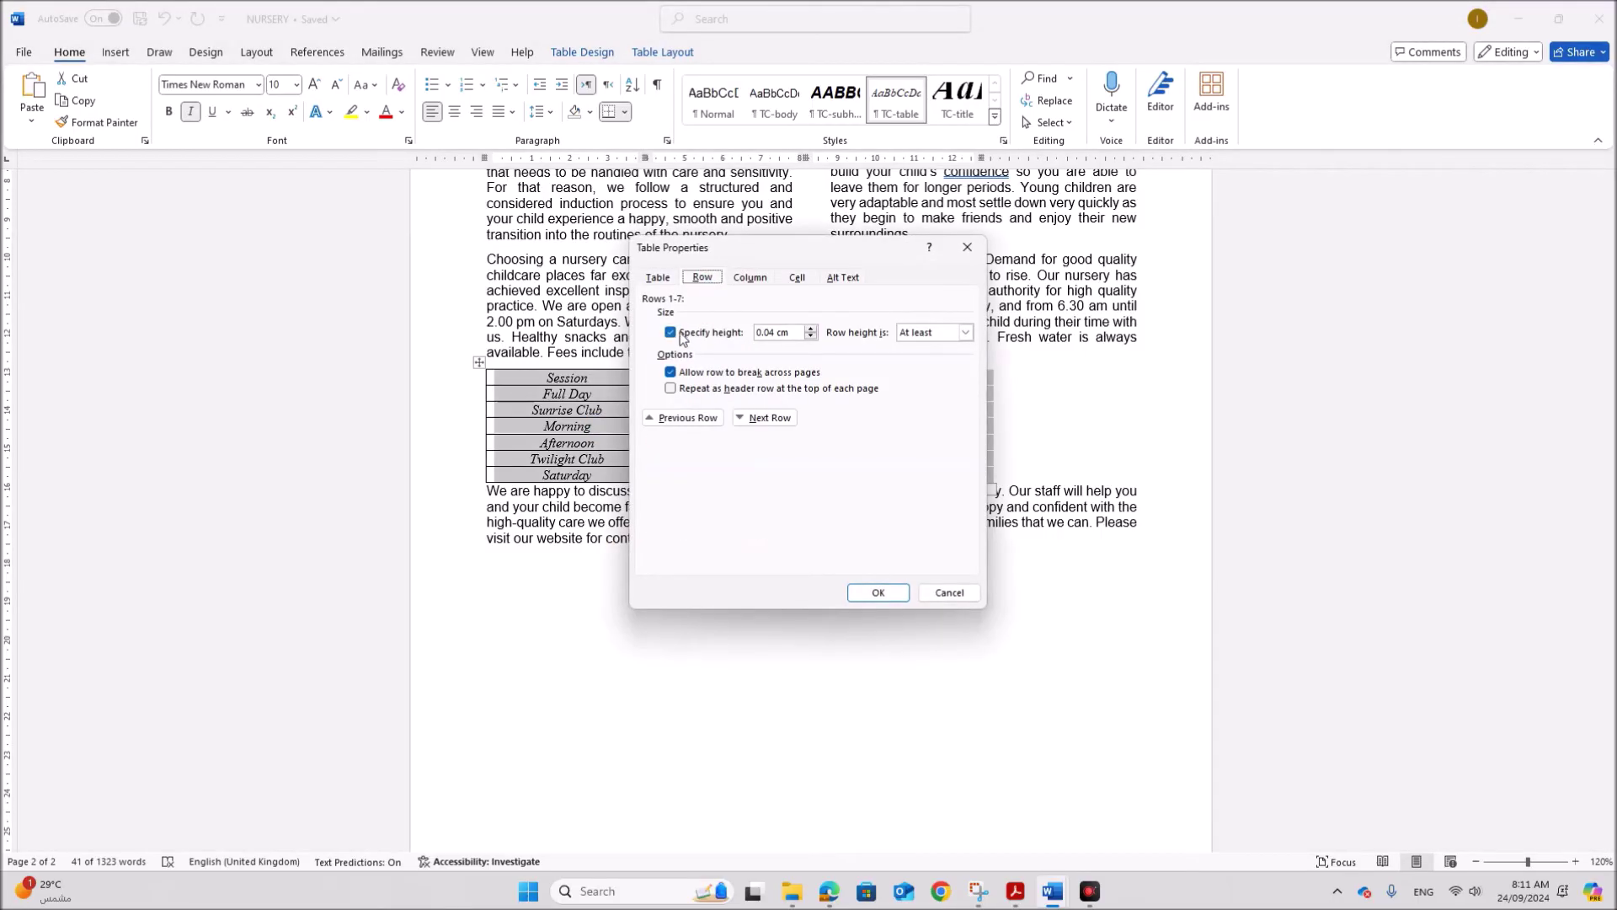
double_click(774, 331)
type("1")
left_click(965, 333)
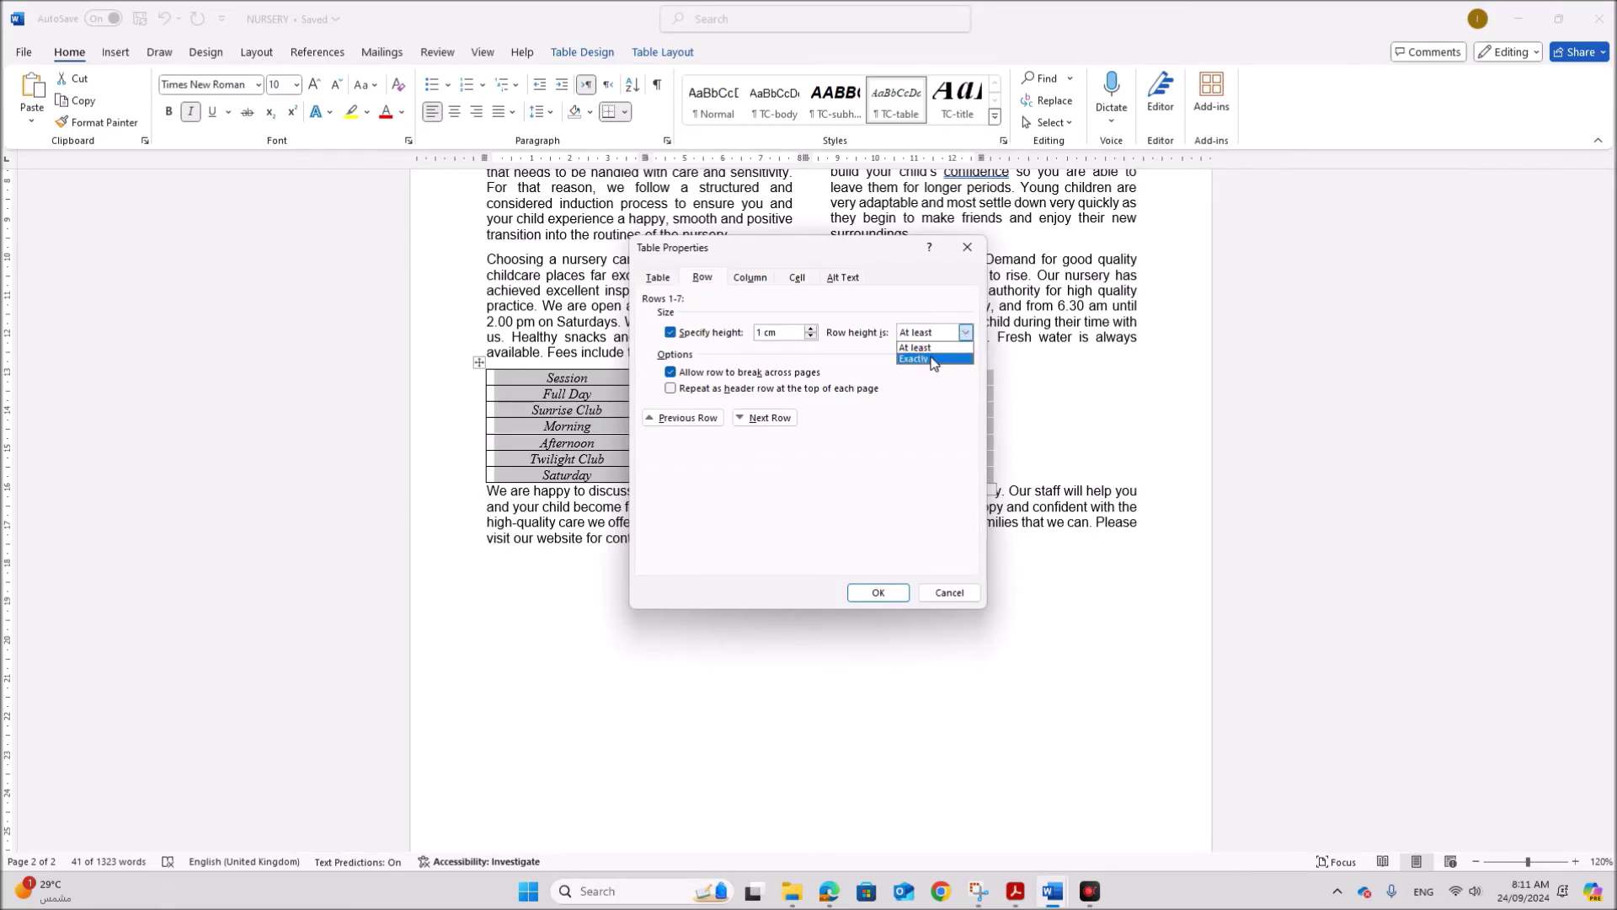
left_click(934, 360)
left_click(878, 592)
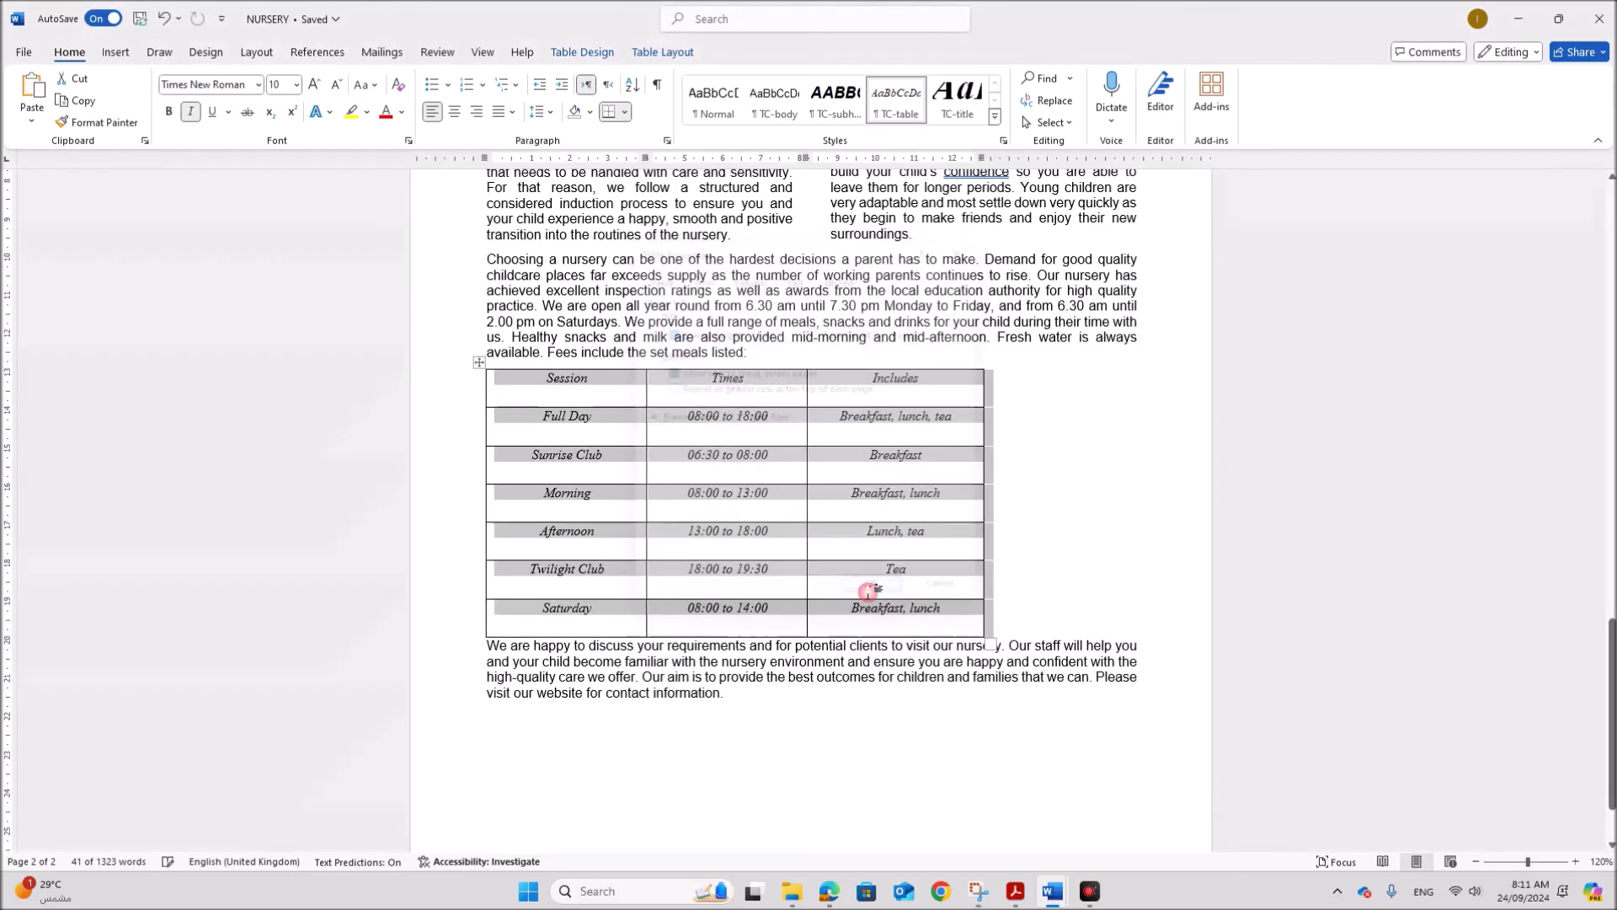
Check the cell alignment requirement in Acrobat, and centre the data vertically in every row of the NURSERY table
mouse_move(1015, 891)
left_click(991, 797)
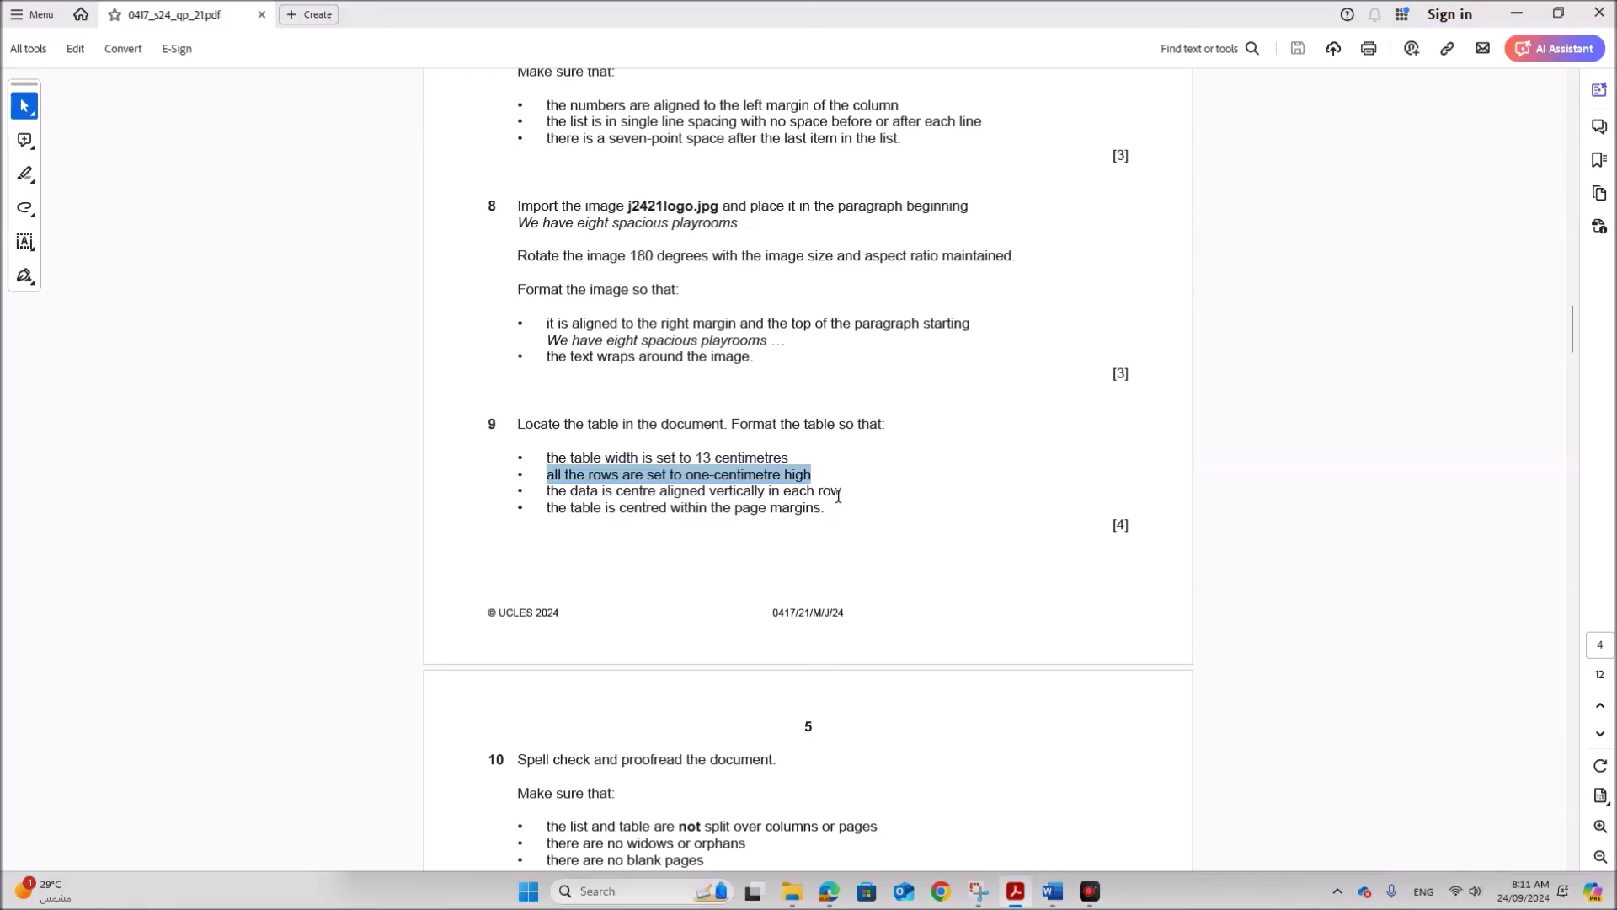
mouse_move(1045, 894)
left_click(994, 842)
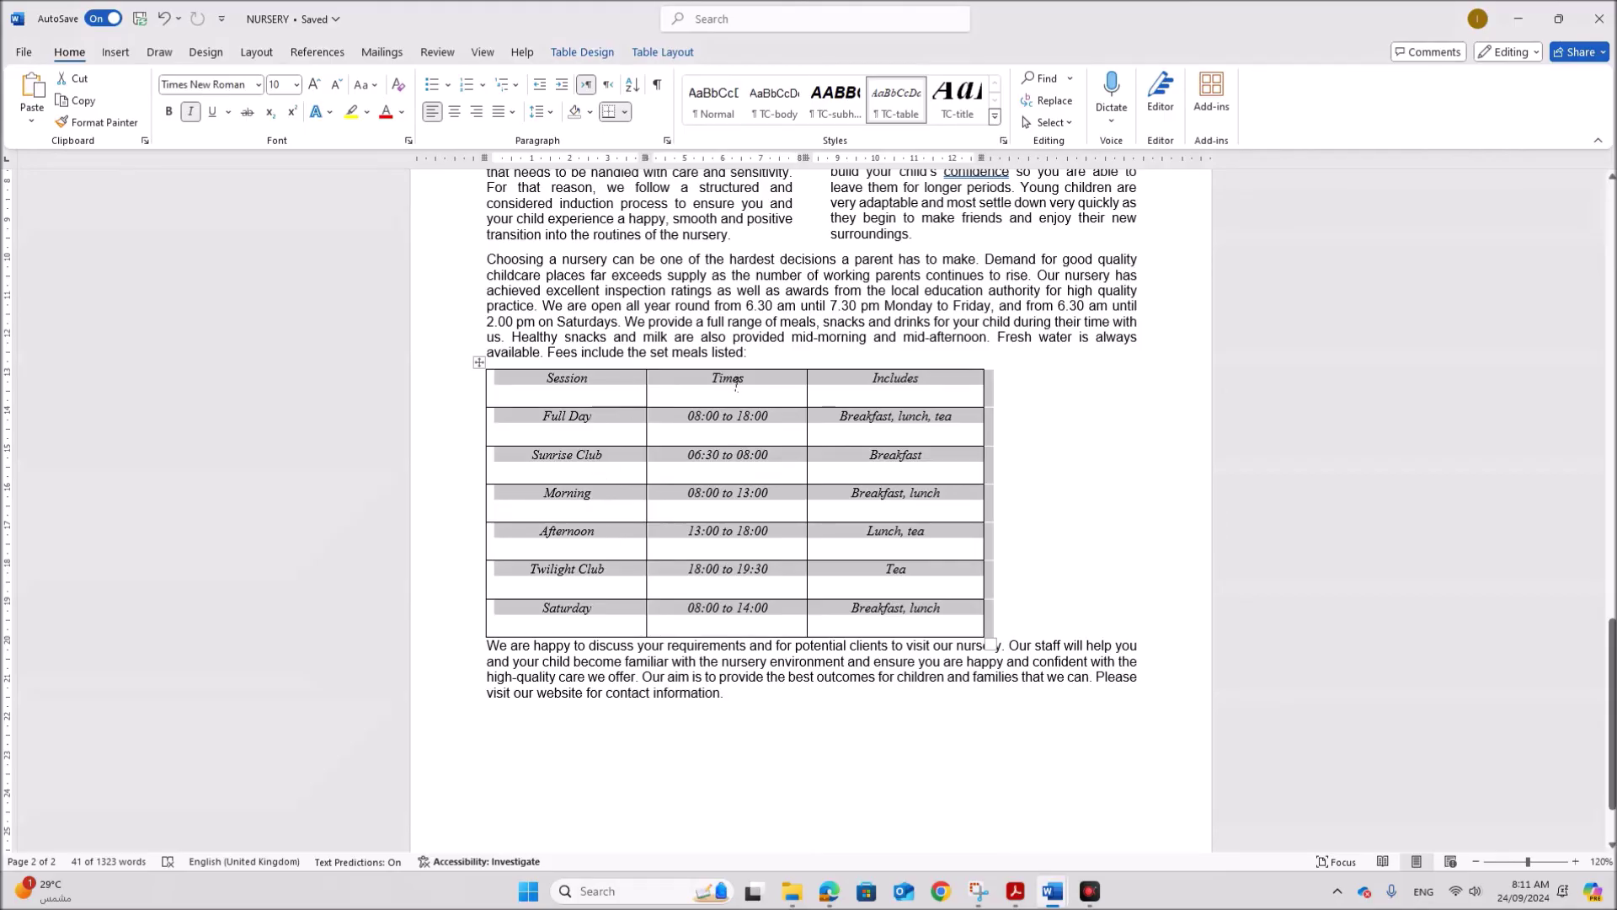
left_click(665, 53)
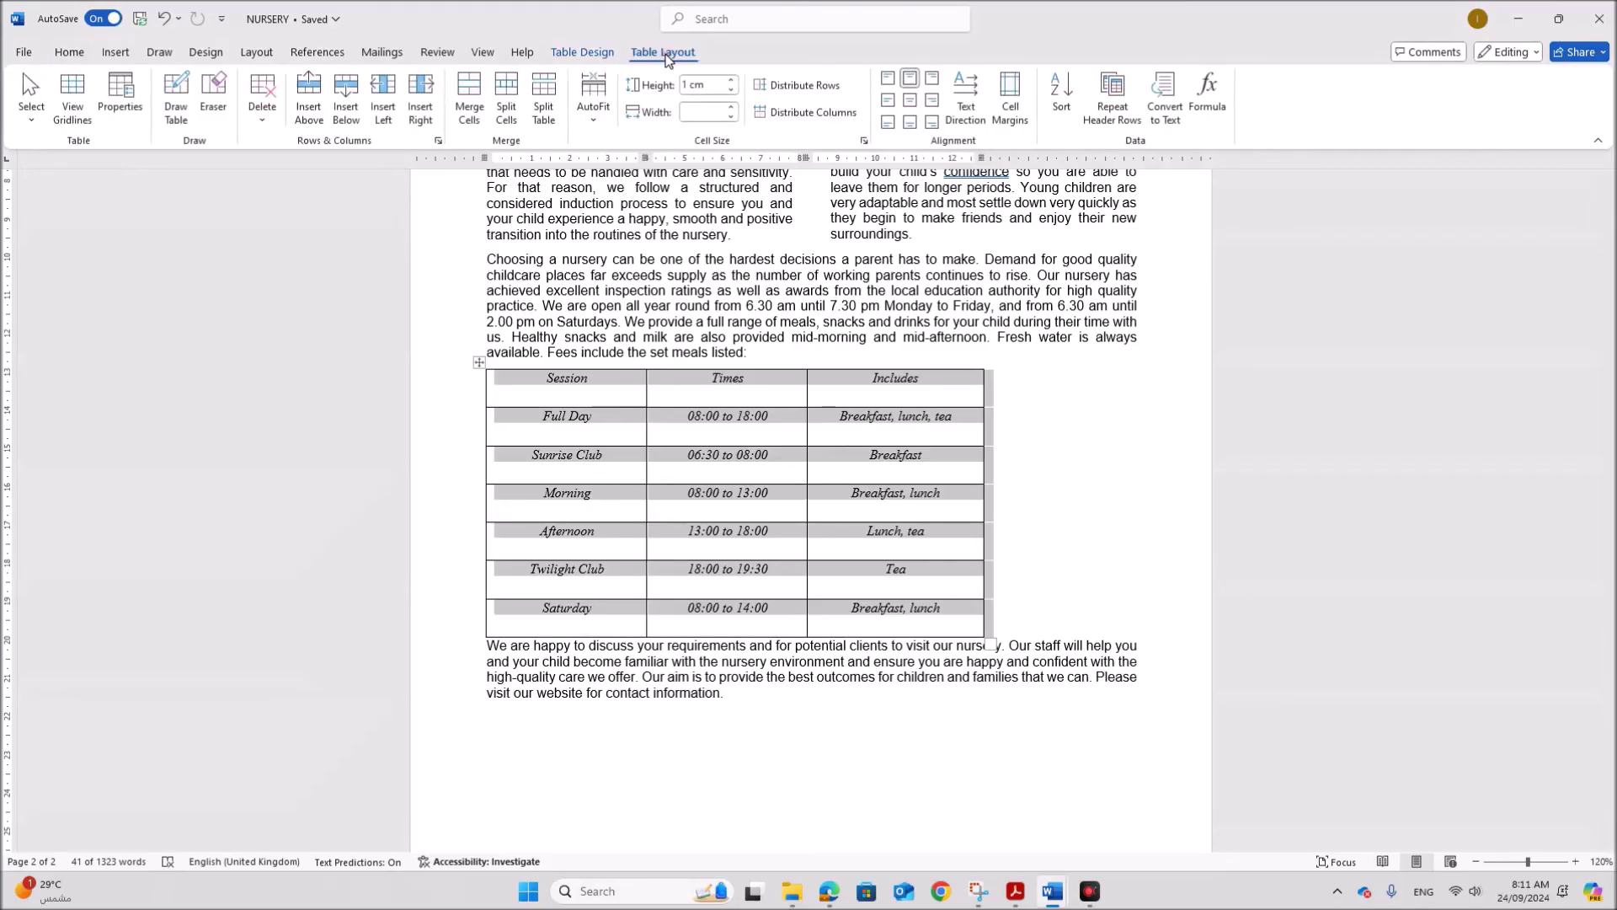
left_click(910, 102)
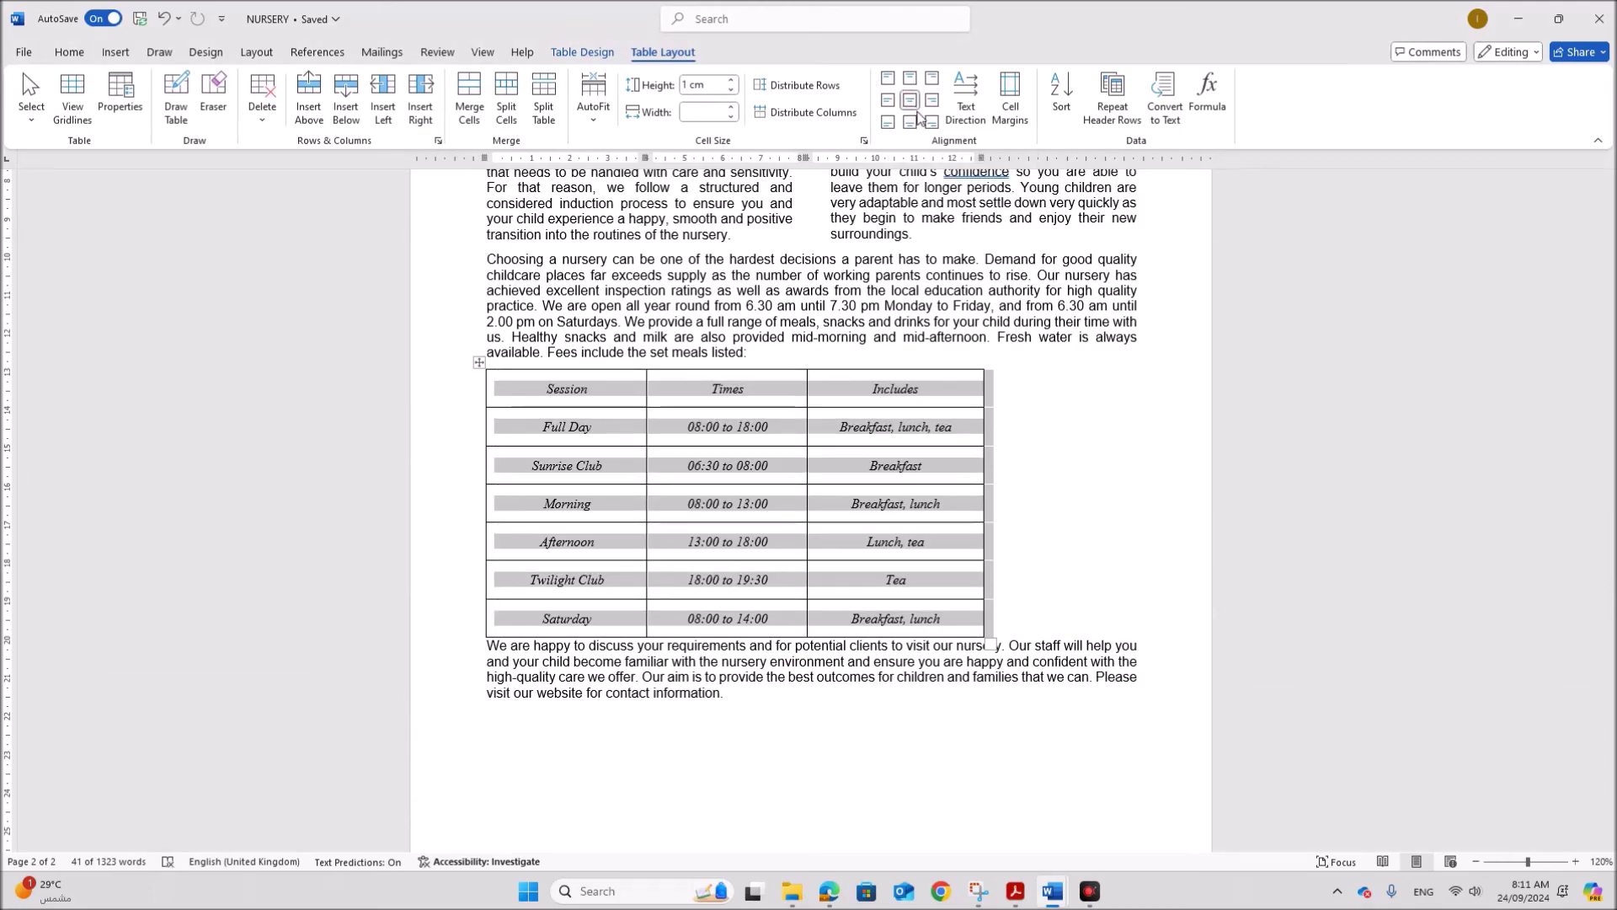
Check the table position requirement in Acrobat, and centre the sessions table within the page margins in NURSERY
mouse_move(1015, 892)
left_click(960, 813)
left_click_drag(546, 507, 821, 509)
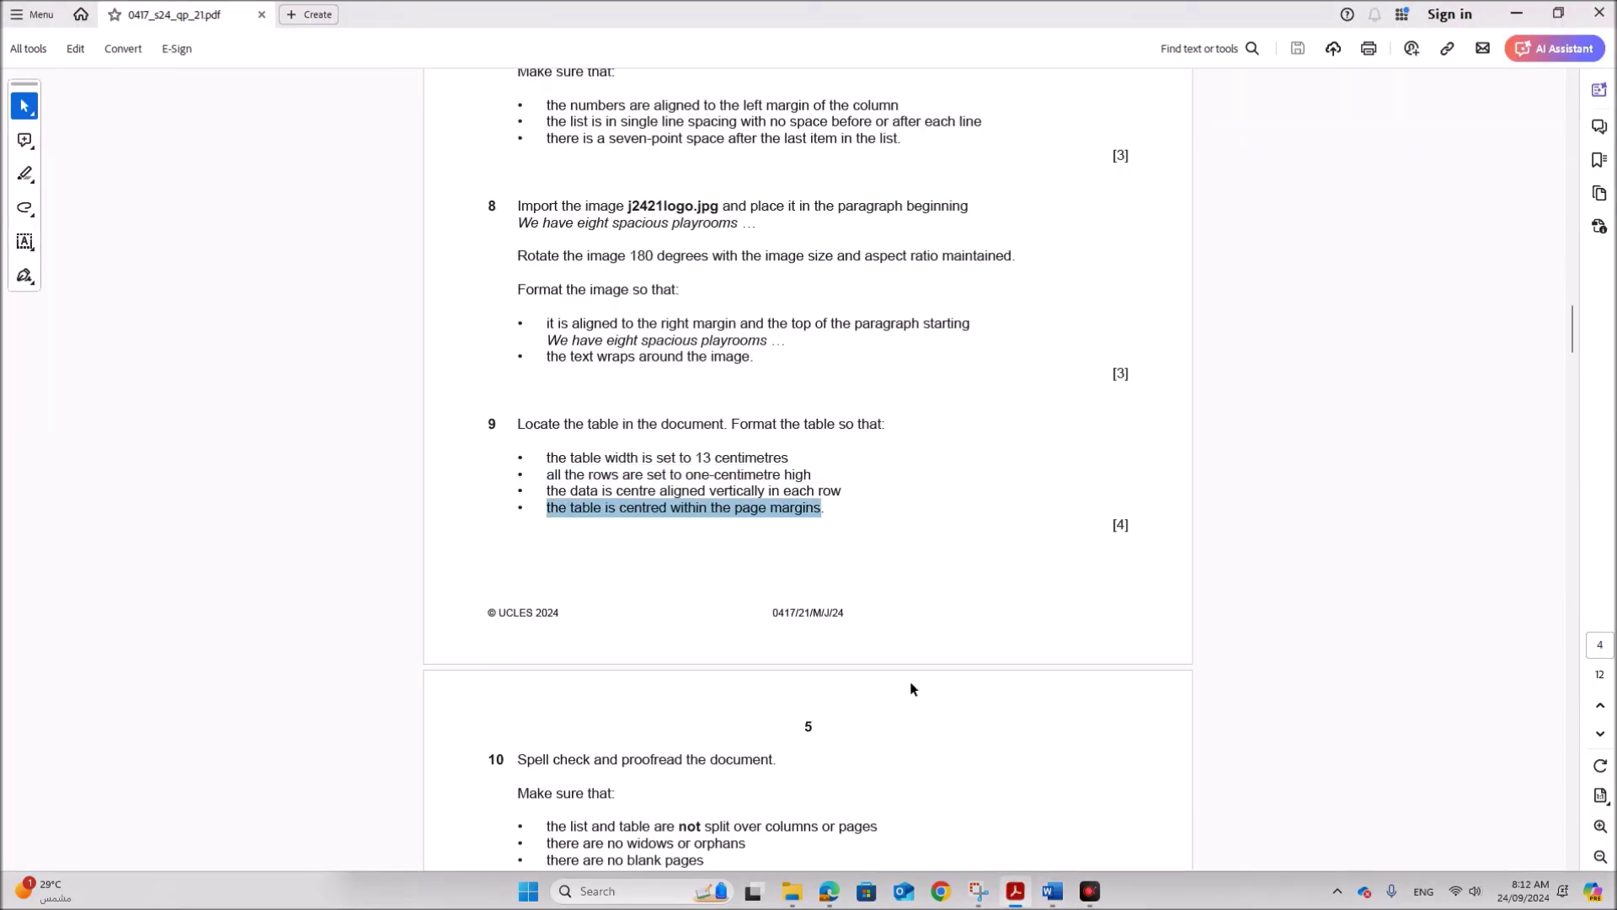
mouse_move(1052, 891)
left_click(965, 839)
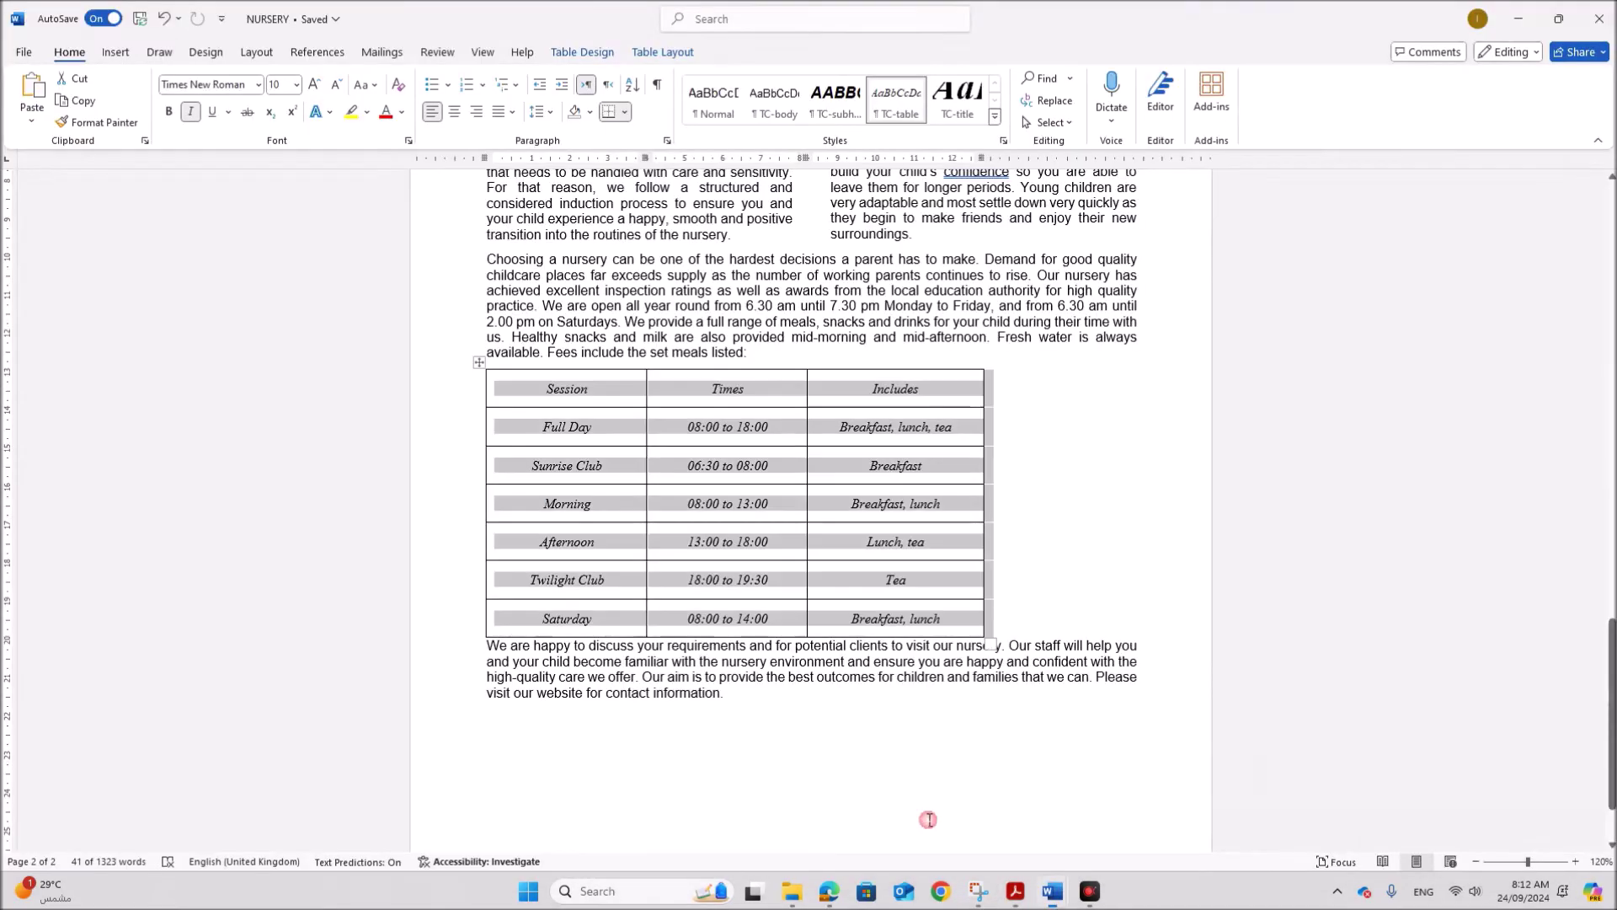
left_click(454, 111)
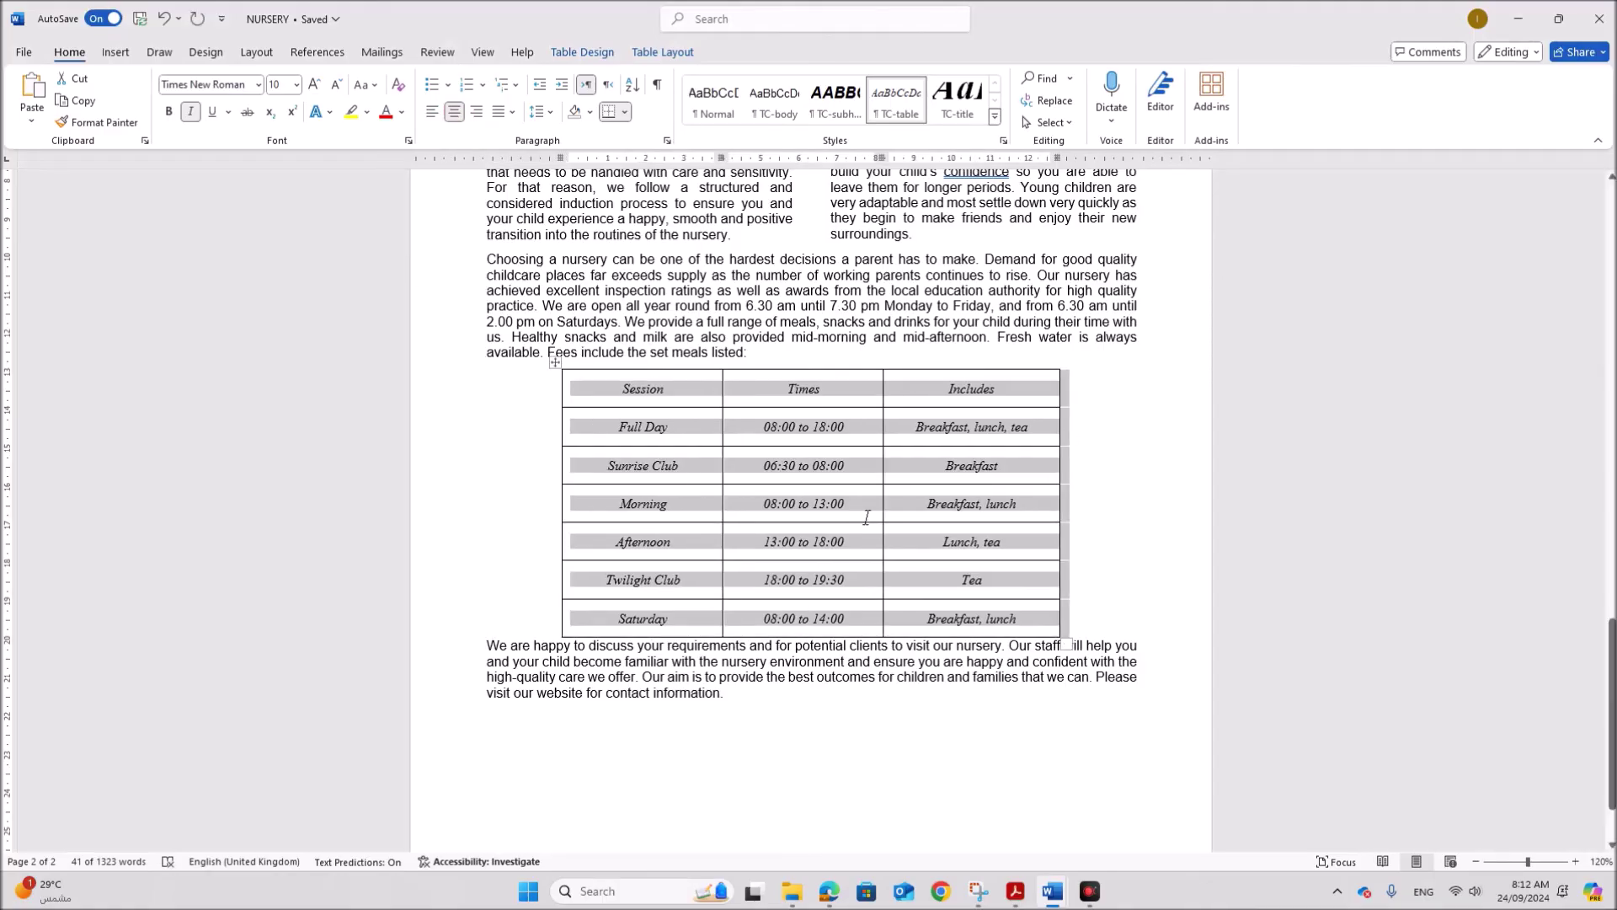
Read the task 10 instructions in Acrobat, and run a spelling and grammar check on NURSERY from the title
left_click(1022, 895)
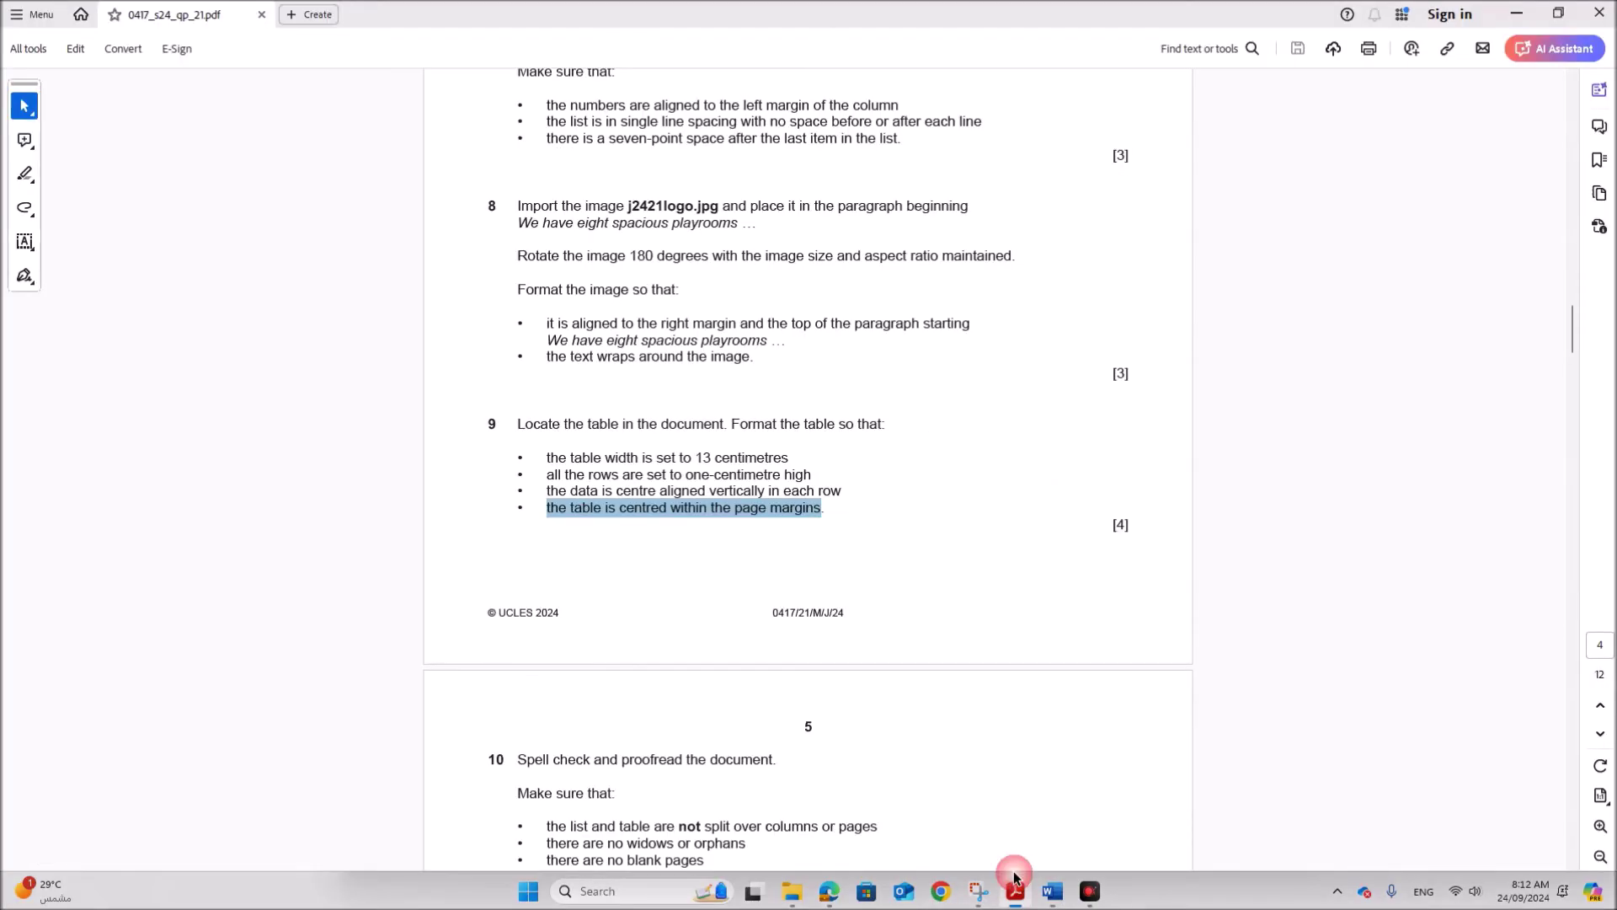
scroll(814, 704, "down", 3)
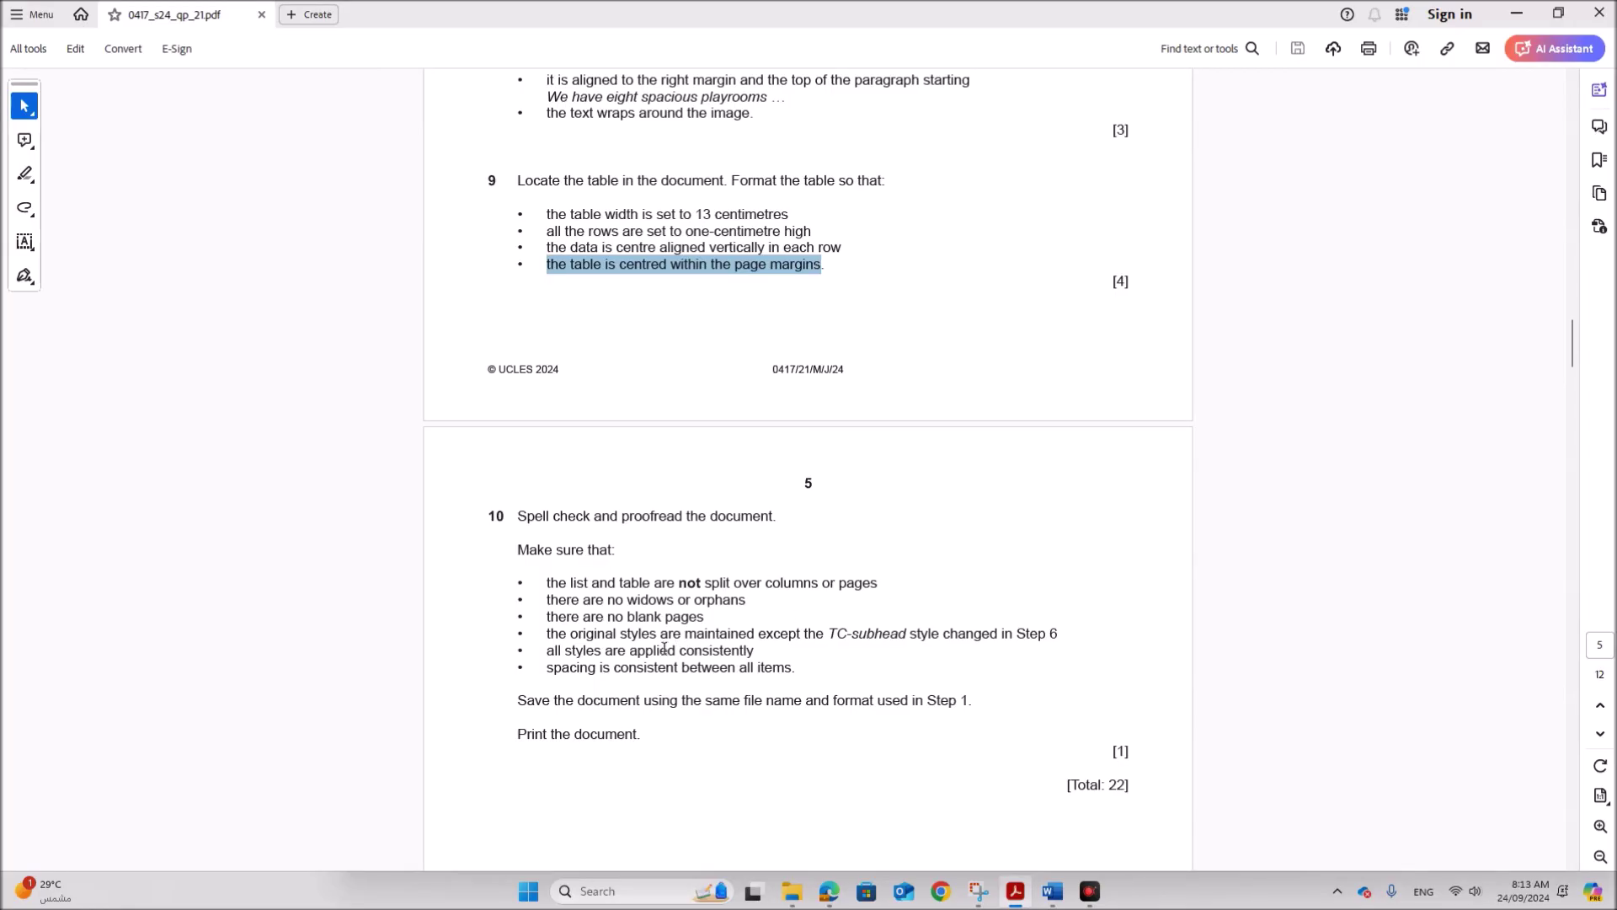
mouse_move(1046, 893)
left_click(1009, 840)
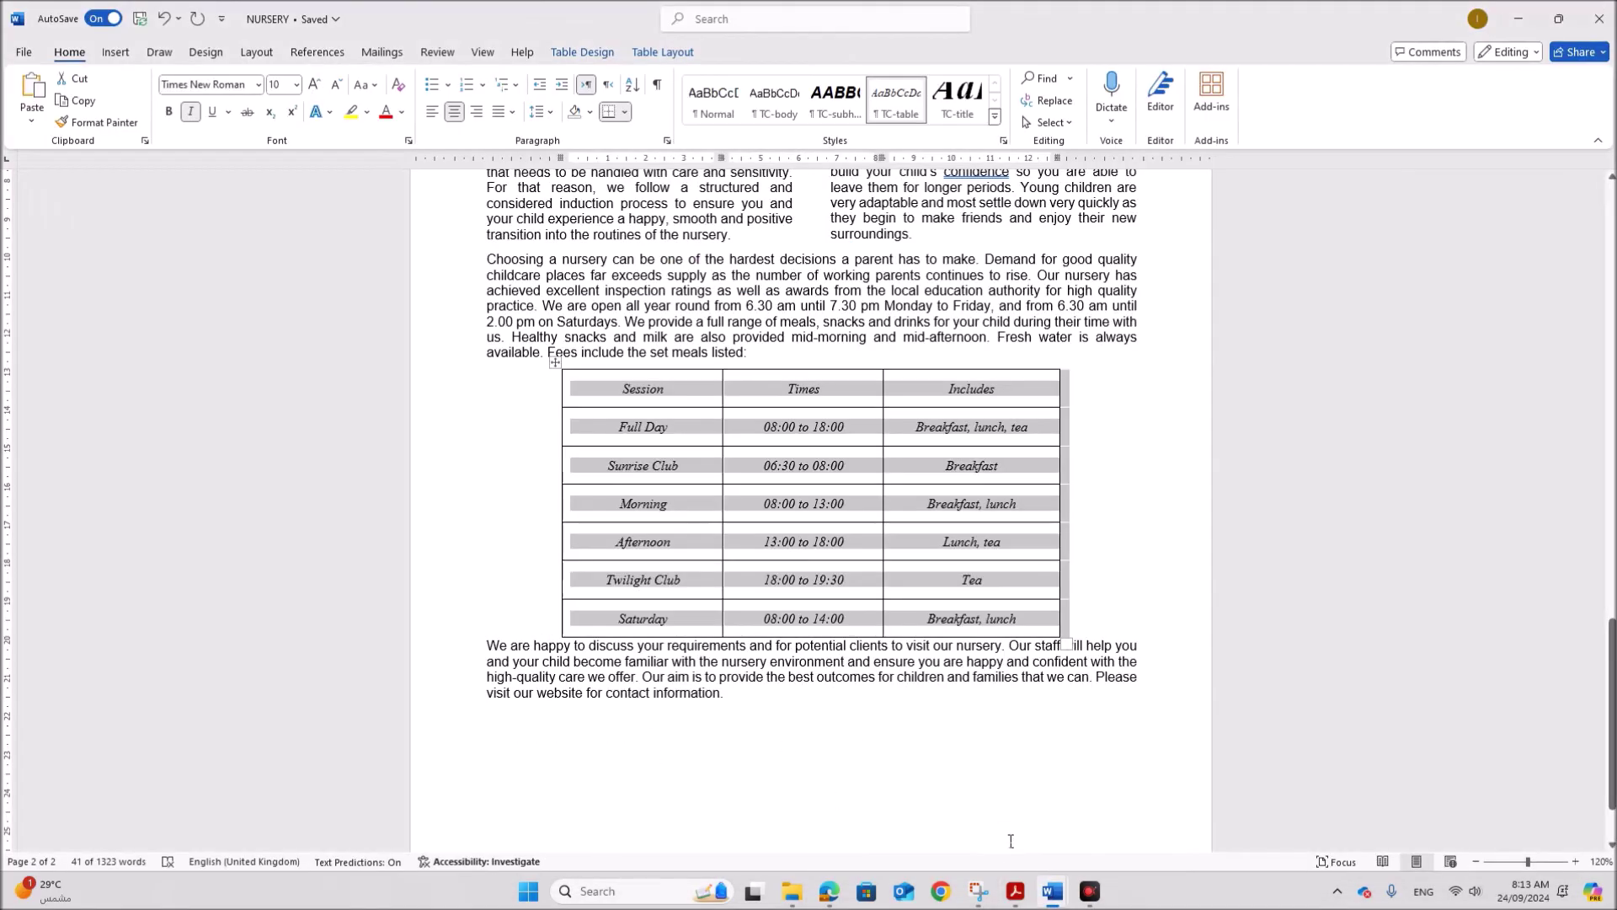
scroll(882, 665, "up", 20)
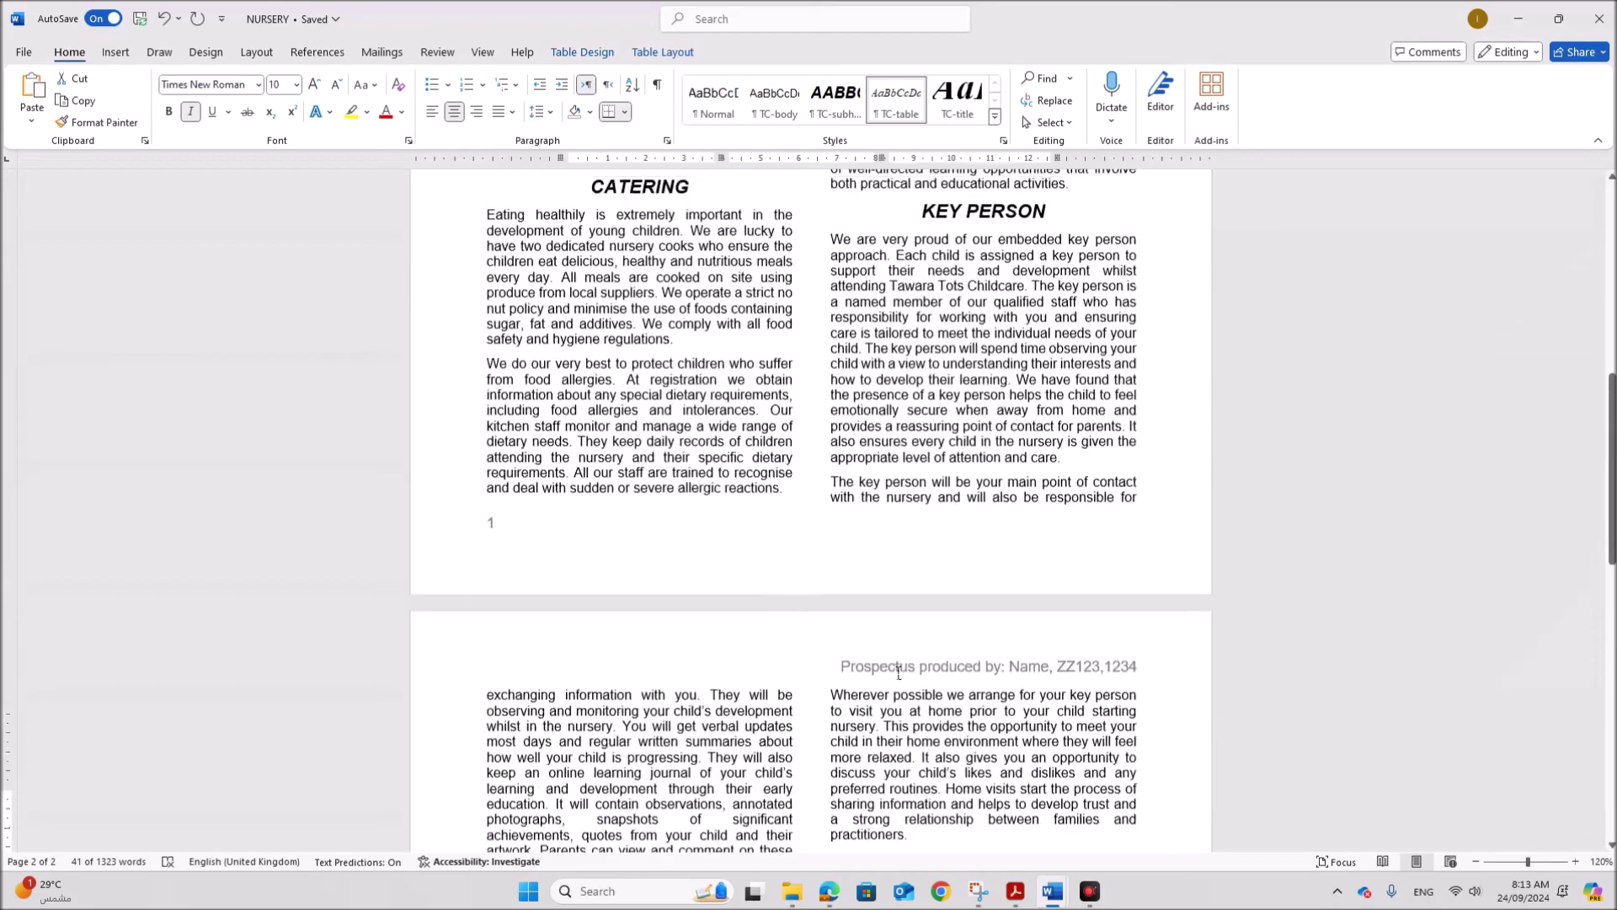
scroll(882, 666, "up", 2)
left_click(594, 289)
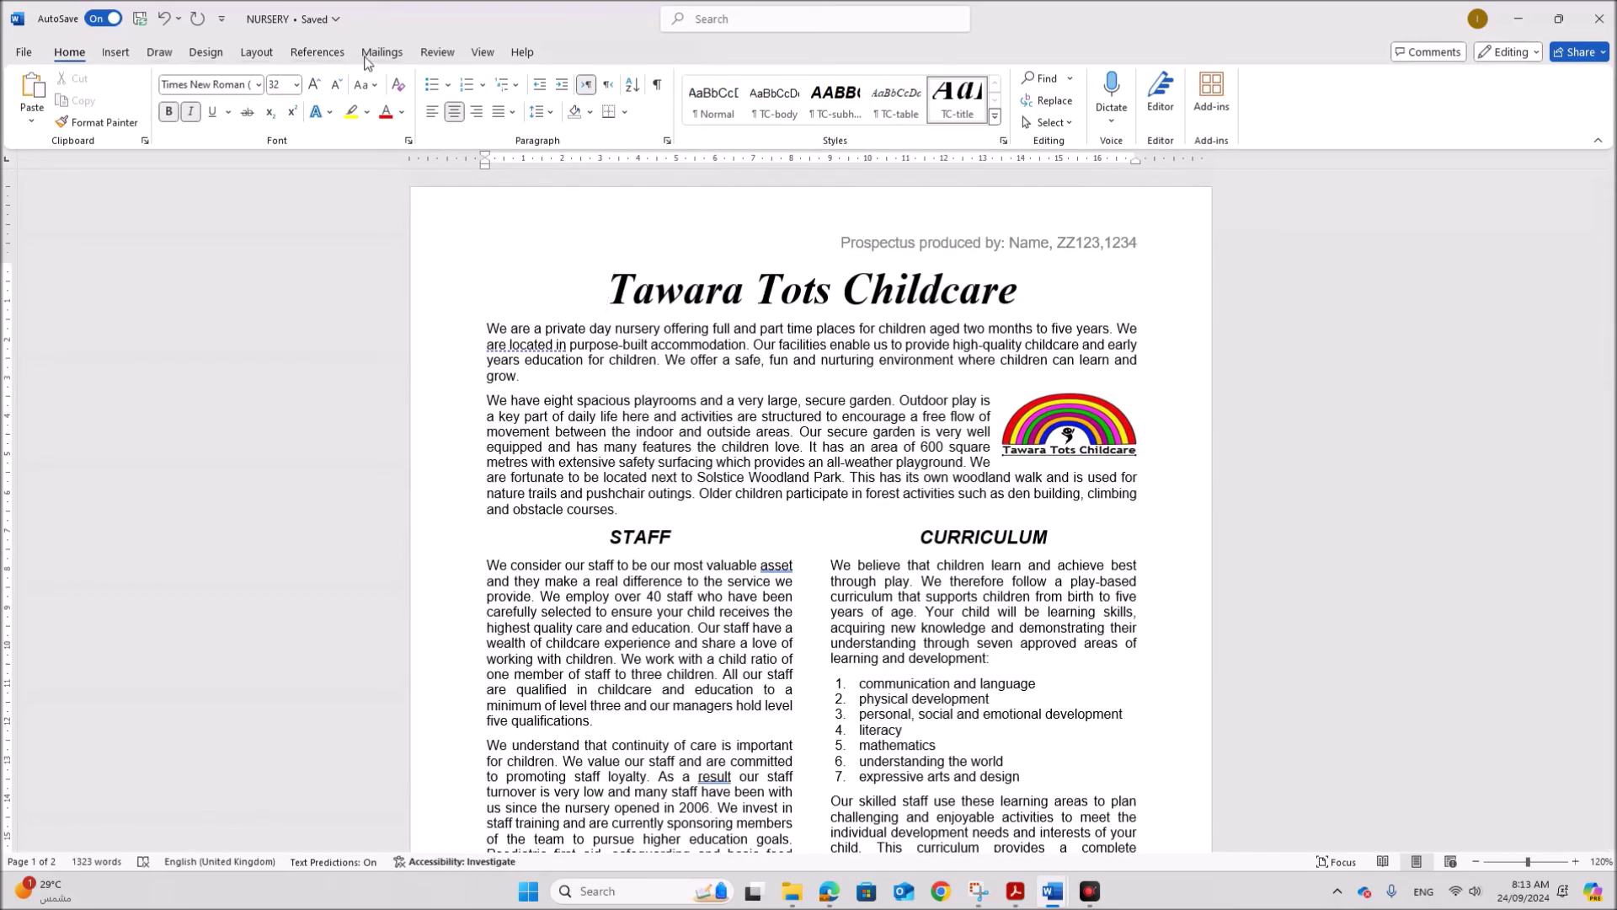
left_click(438, 53)
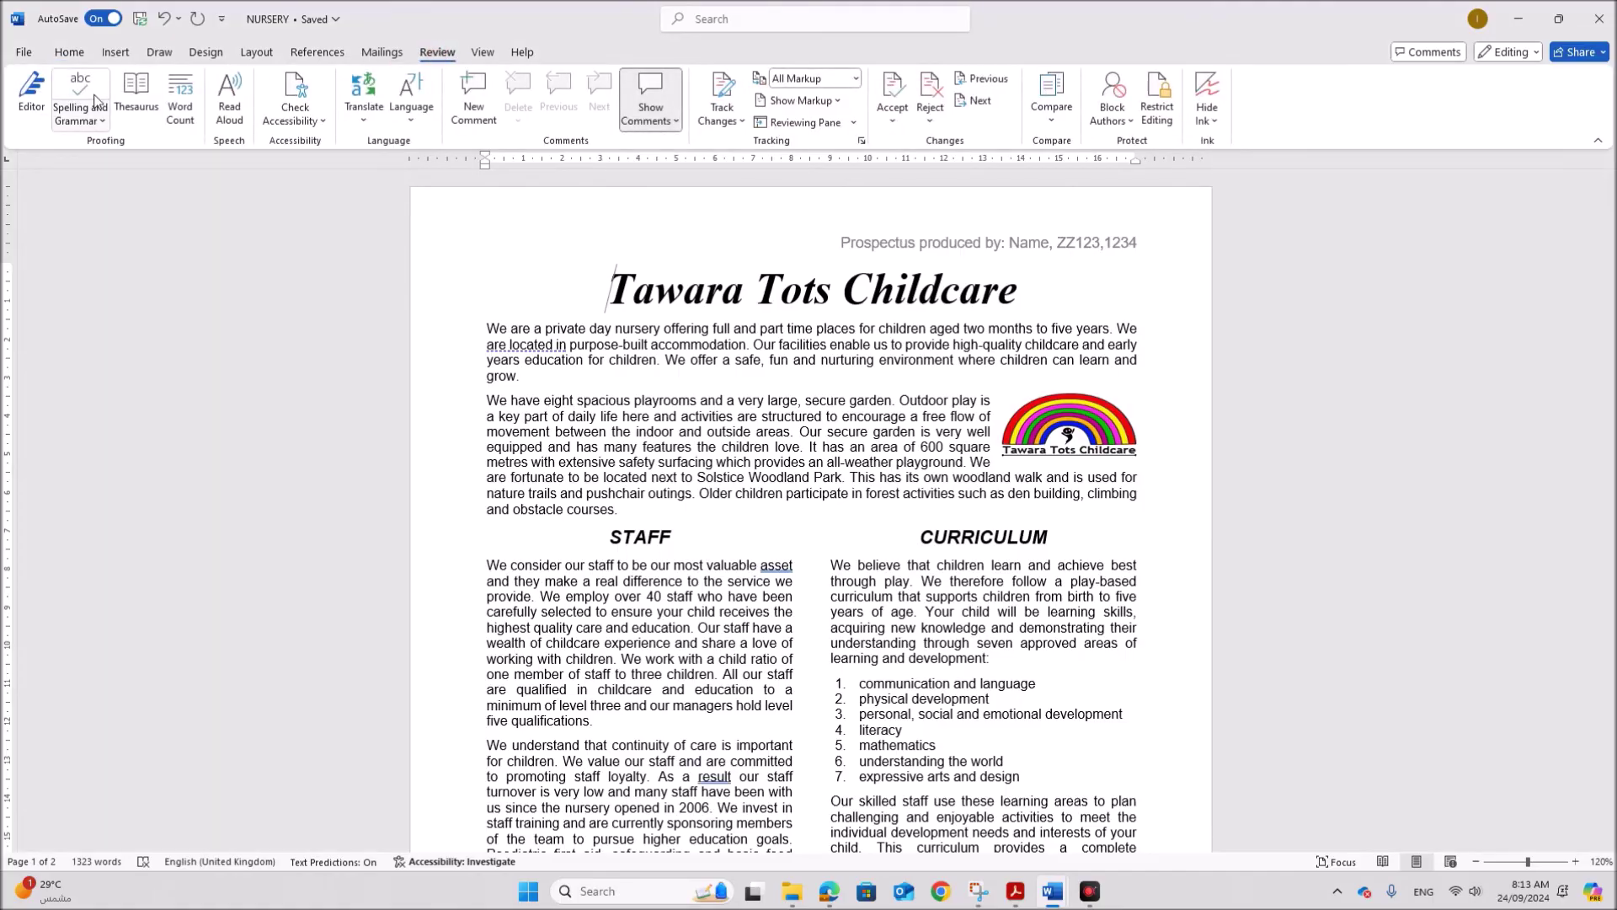
left_click(98, 100)
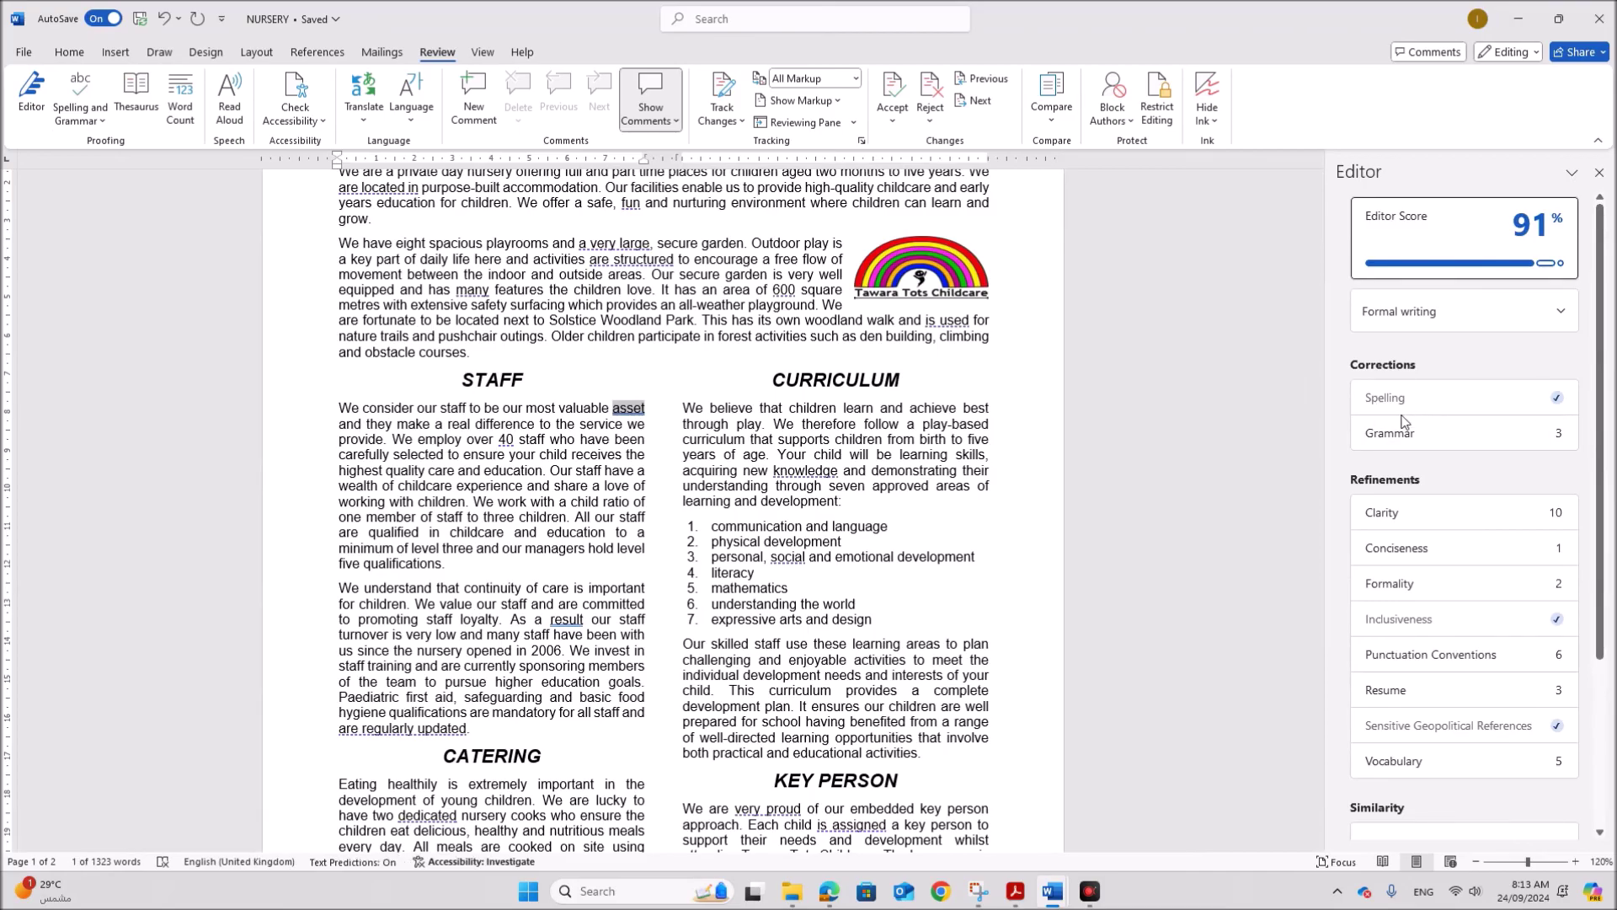
left_click(1600, 172)
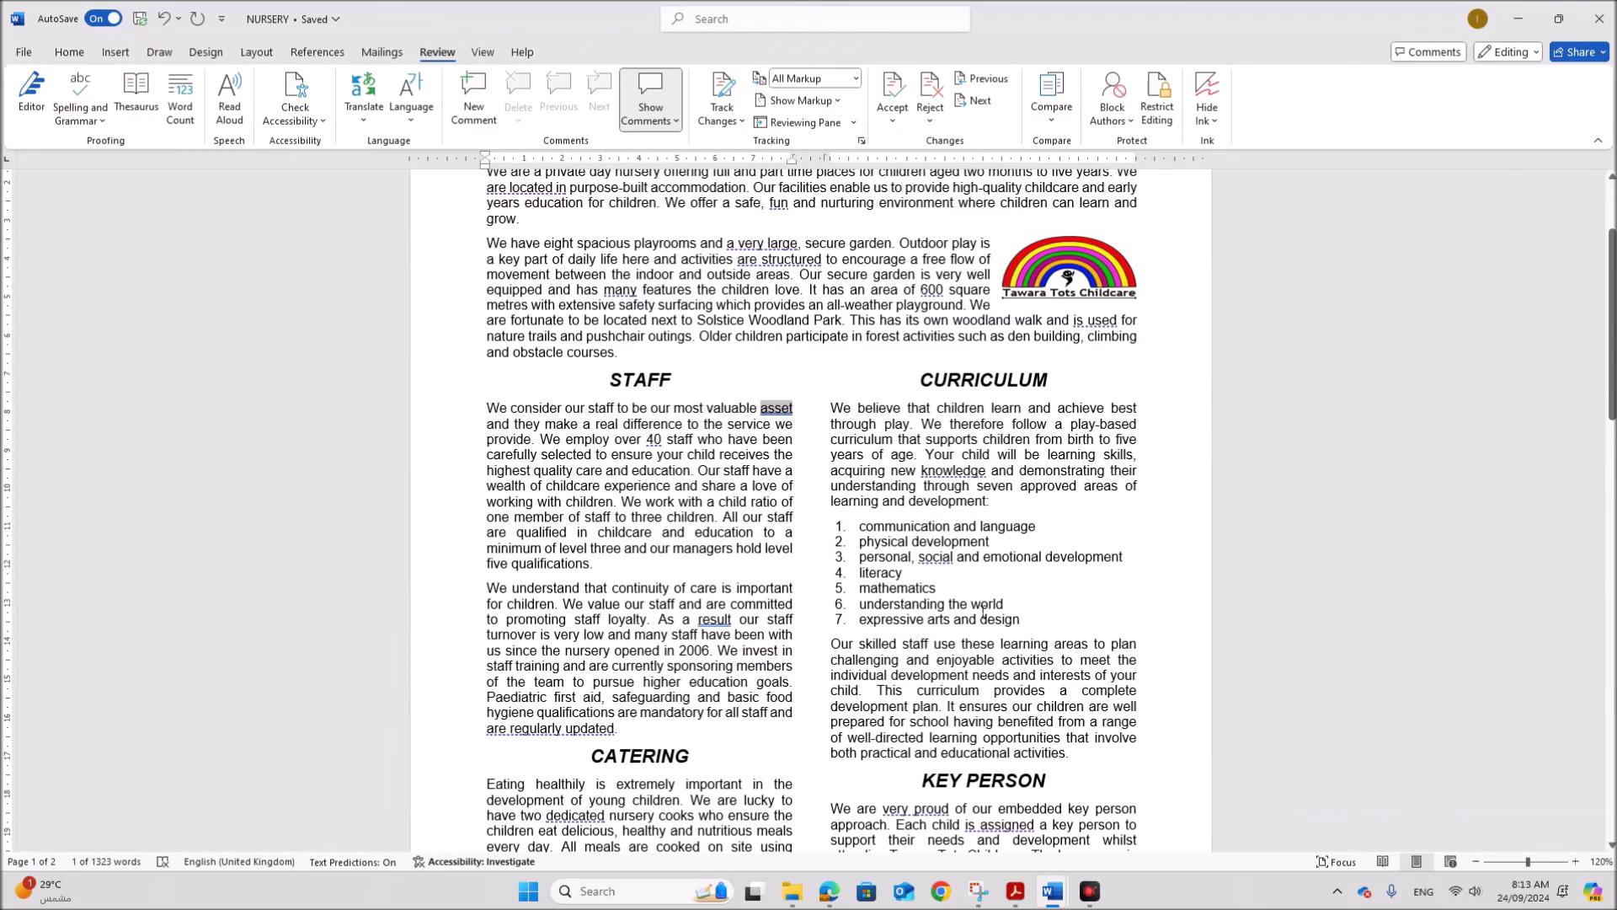
left_click(983, 603)
Review the task 10 proofreading requirements in Acrobat for split lists and tables, widows, orphans, blank pages and styles
mouse_move(1019, 895)
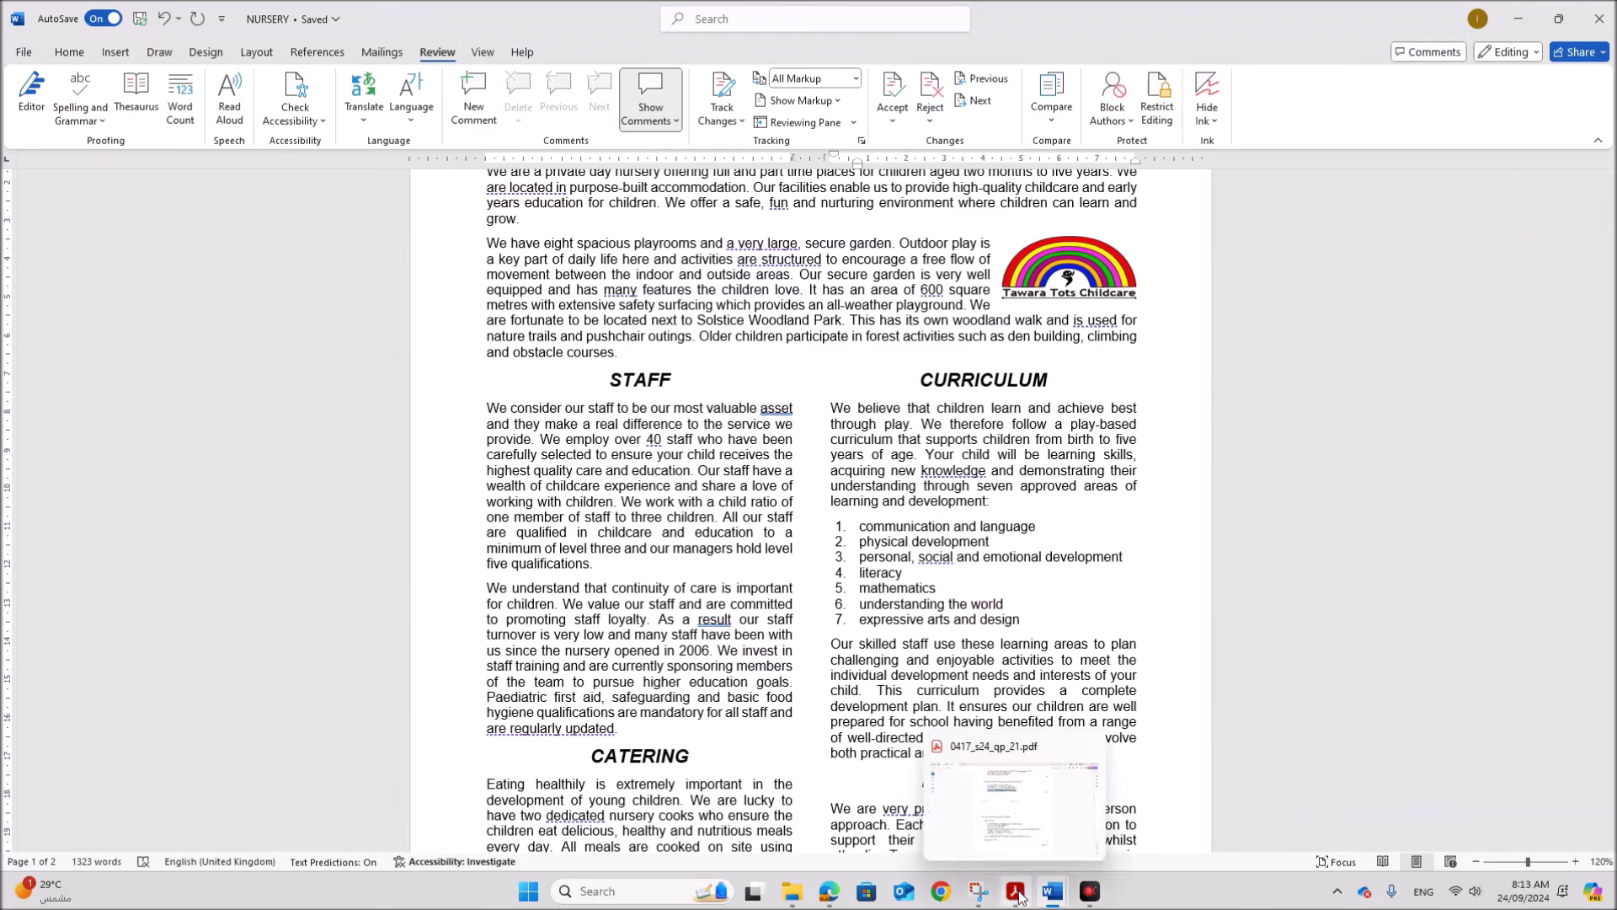
left_click(1016, 893)
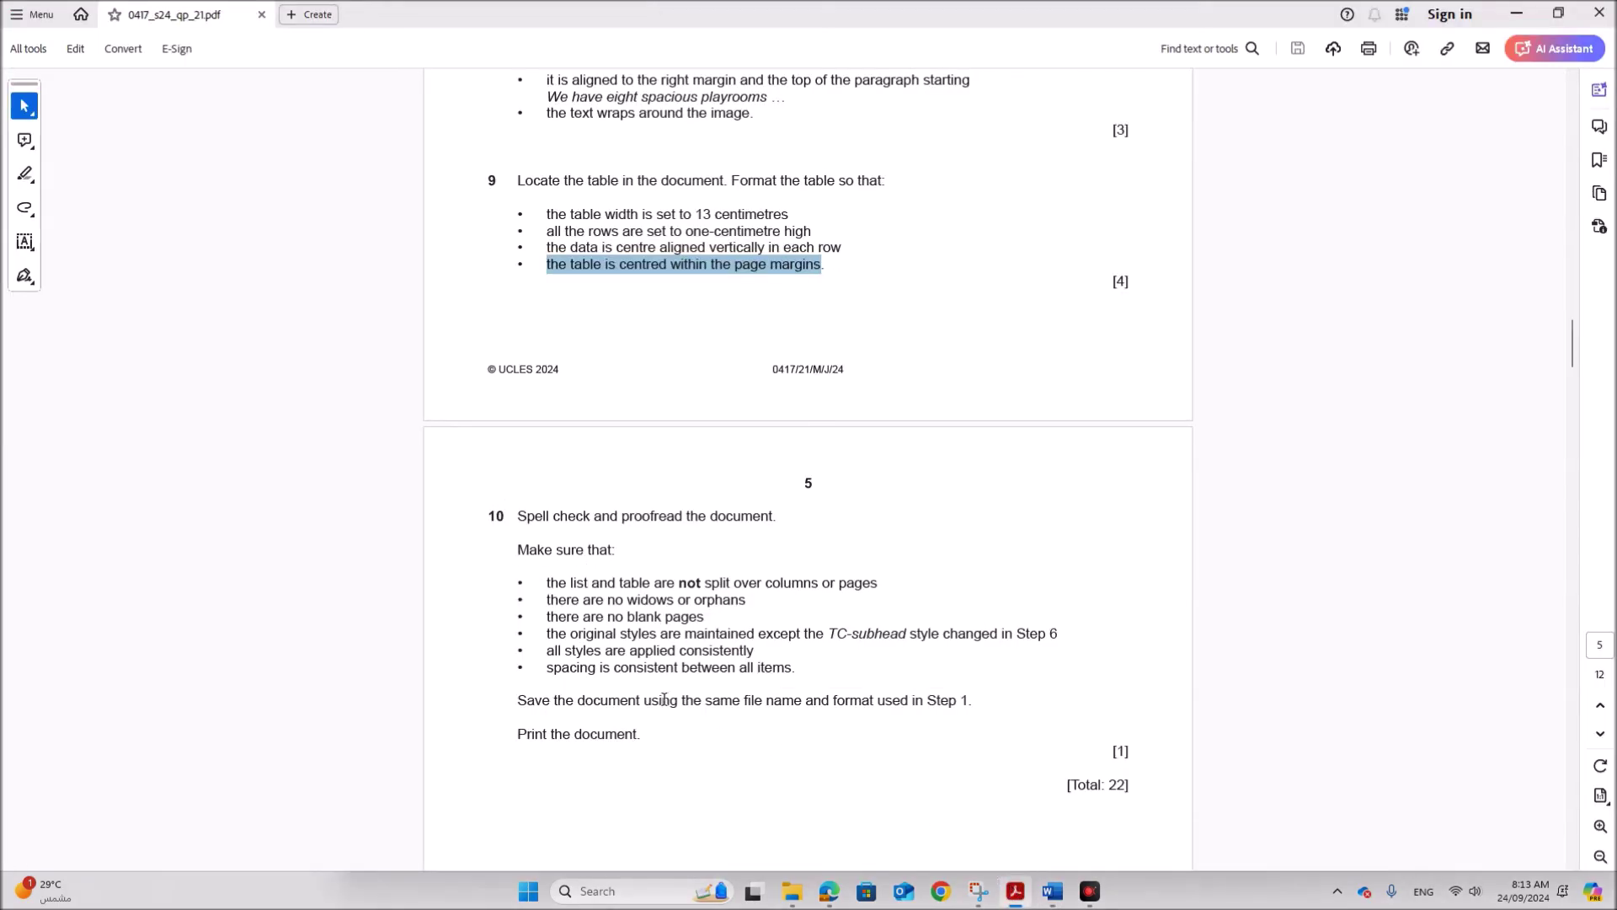
left_click_drag(548, 602, 731, 602)
left_click(615, 581)
left_click_drag(614, 581, 879, 583)
left_click_drag(555, 621, 752, 634)
left_click(605, 633)
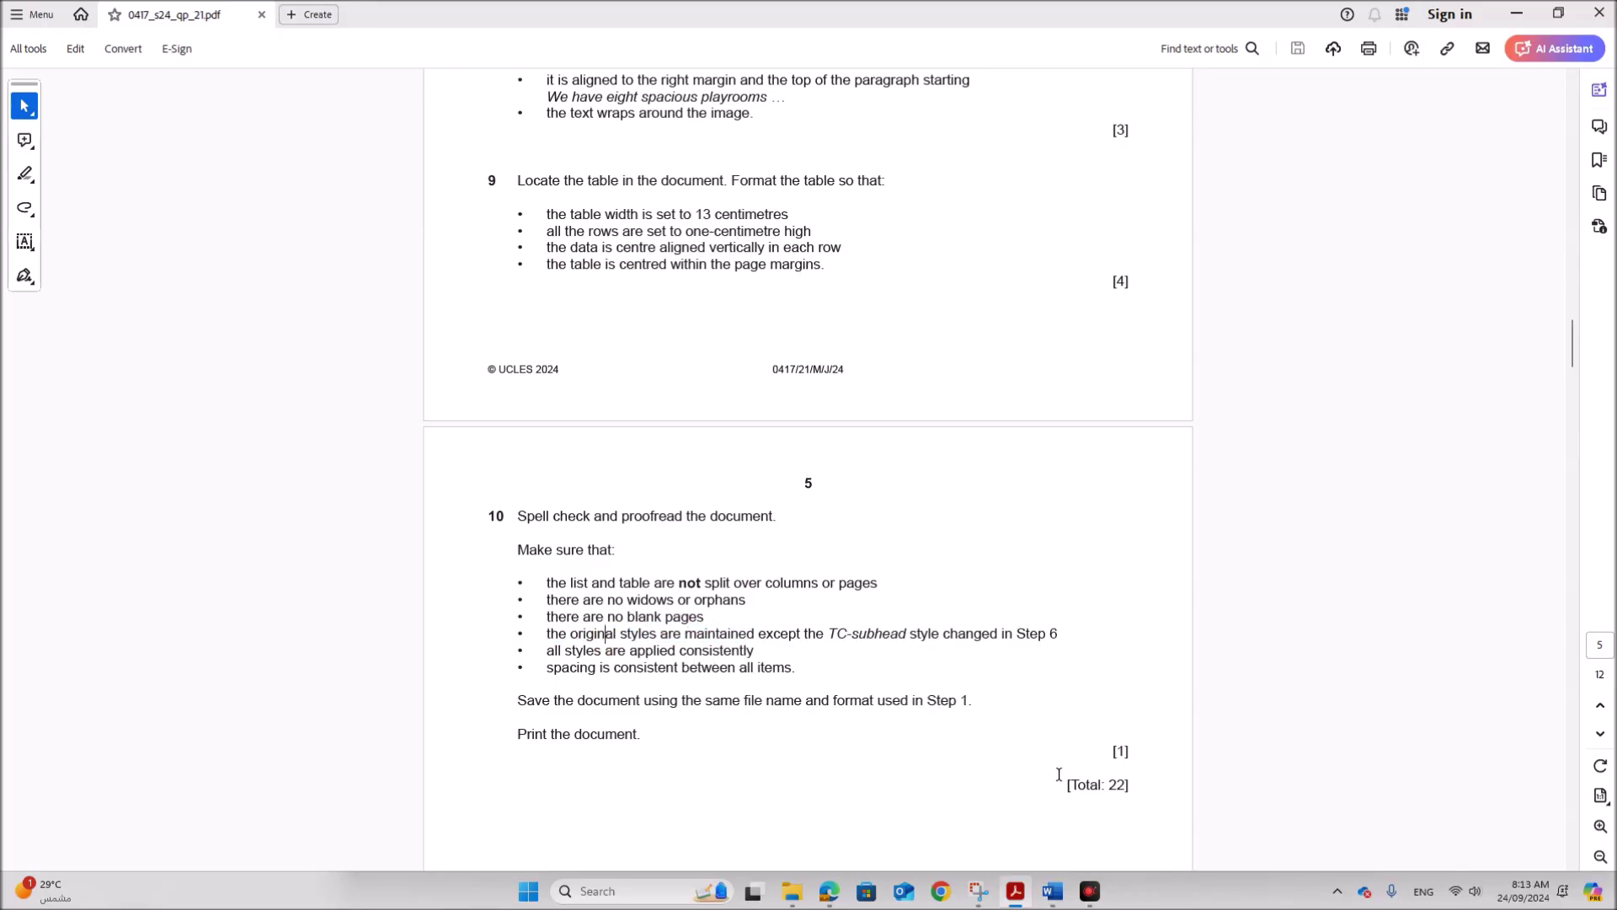
Proofread the layout of NURSERY, and insert a page break before the paragraph starting "The key person will be your main point of contact"
mouse_move(1053, 891)
left_click(969, 809)
scroll(986, 808, "up", 3)
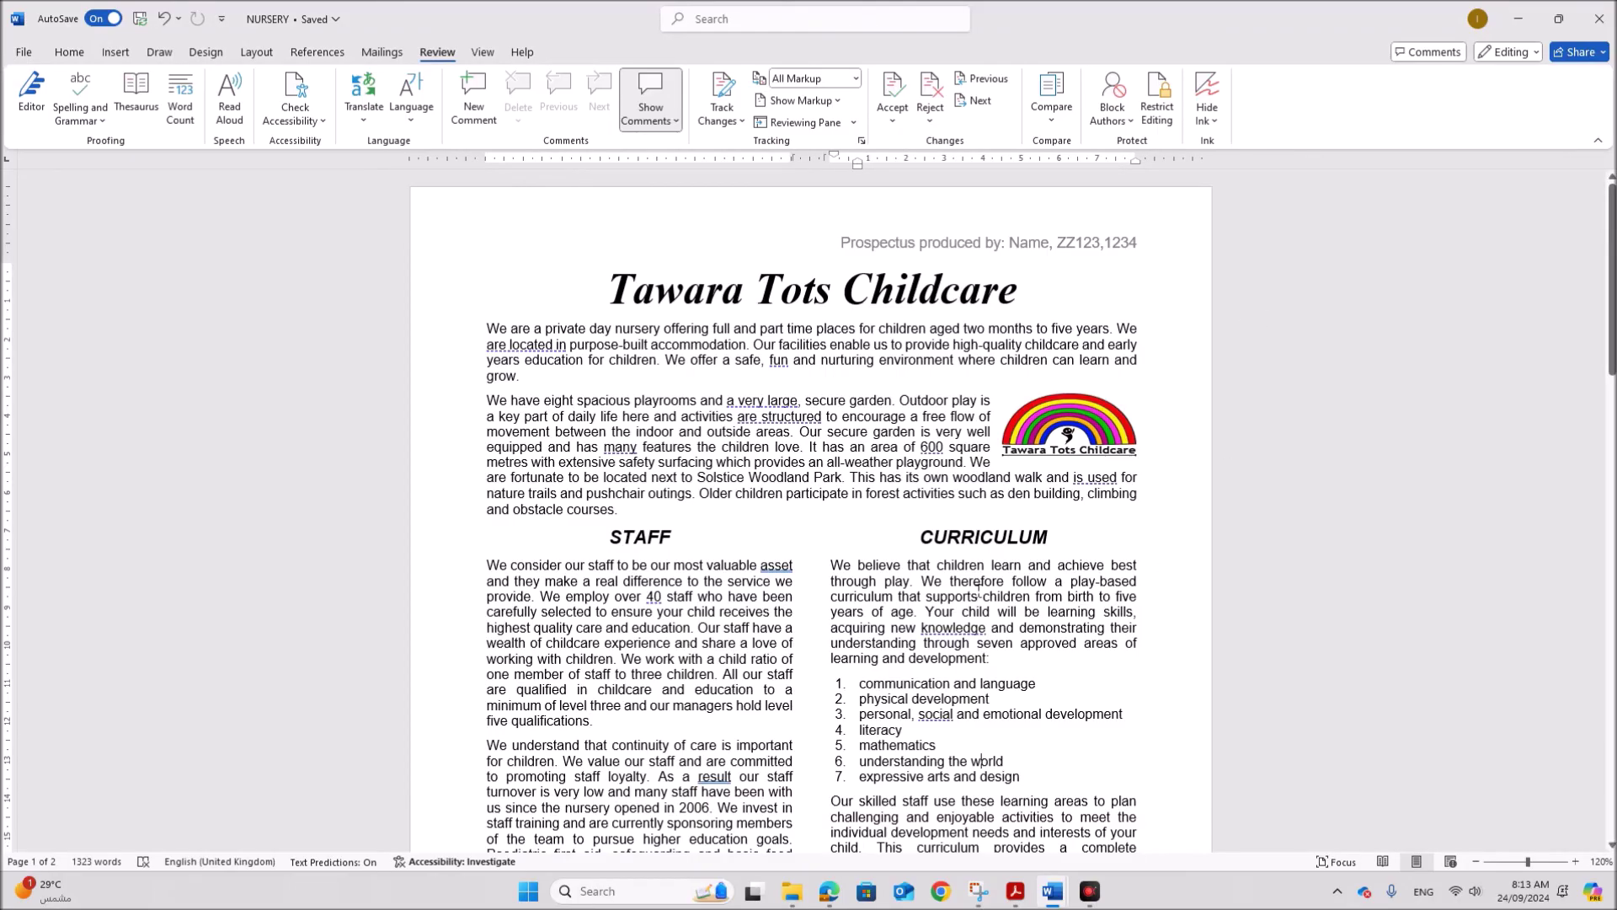
scroll(814, 663, "down", 5)
scroll(814, 663, "down", 6)
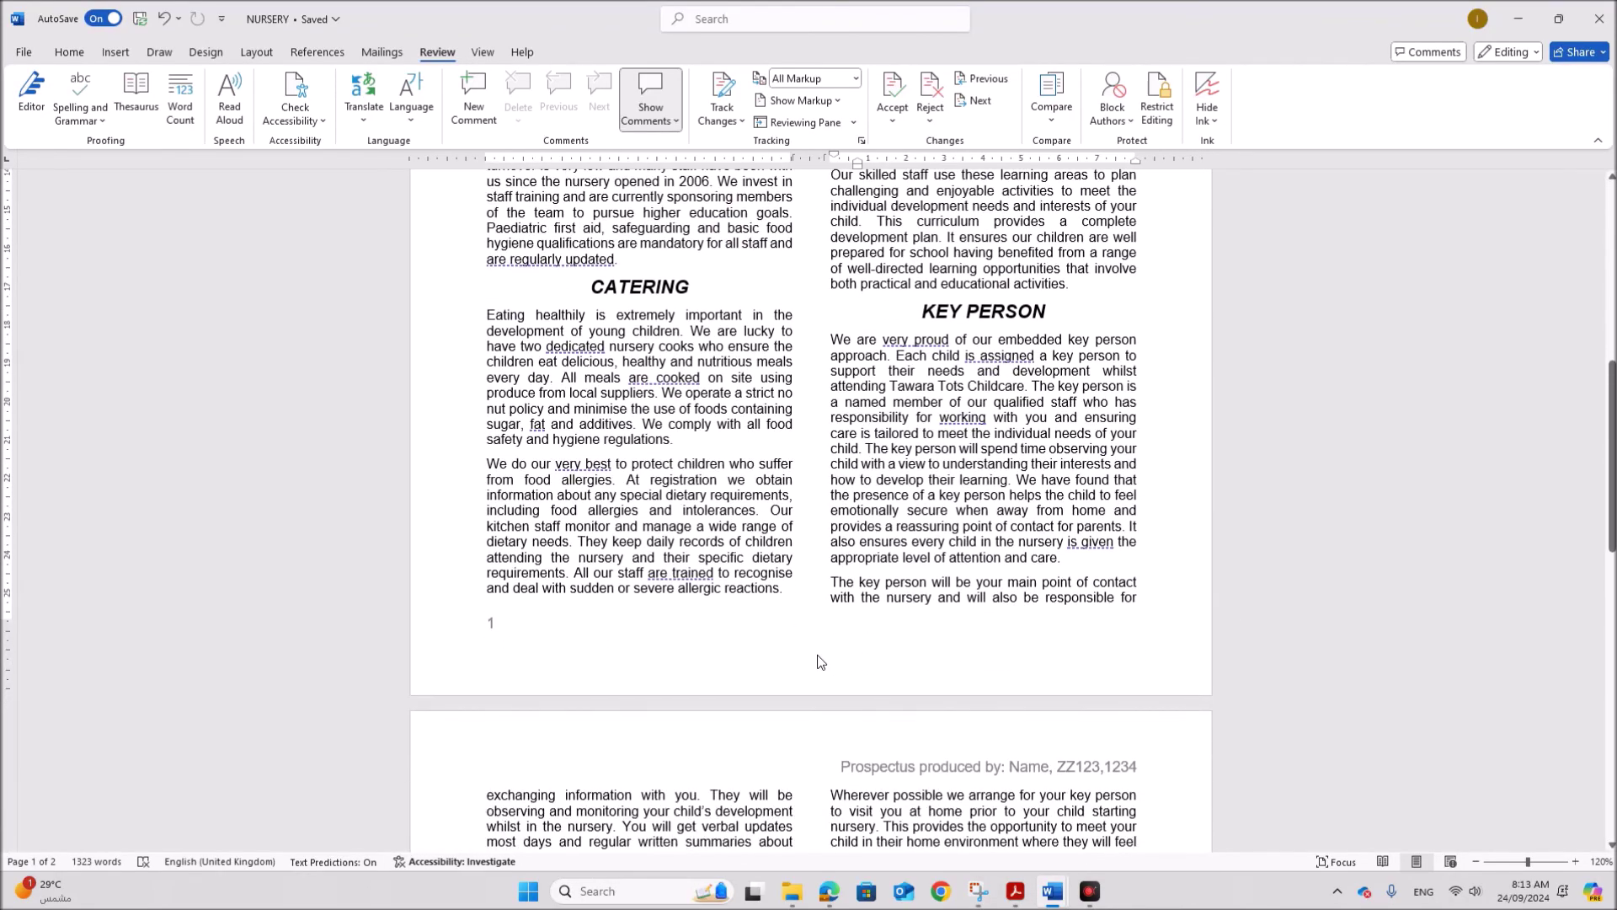
left_click(833, 581)
left_click(127, 54)
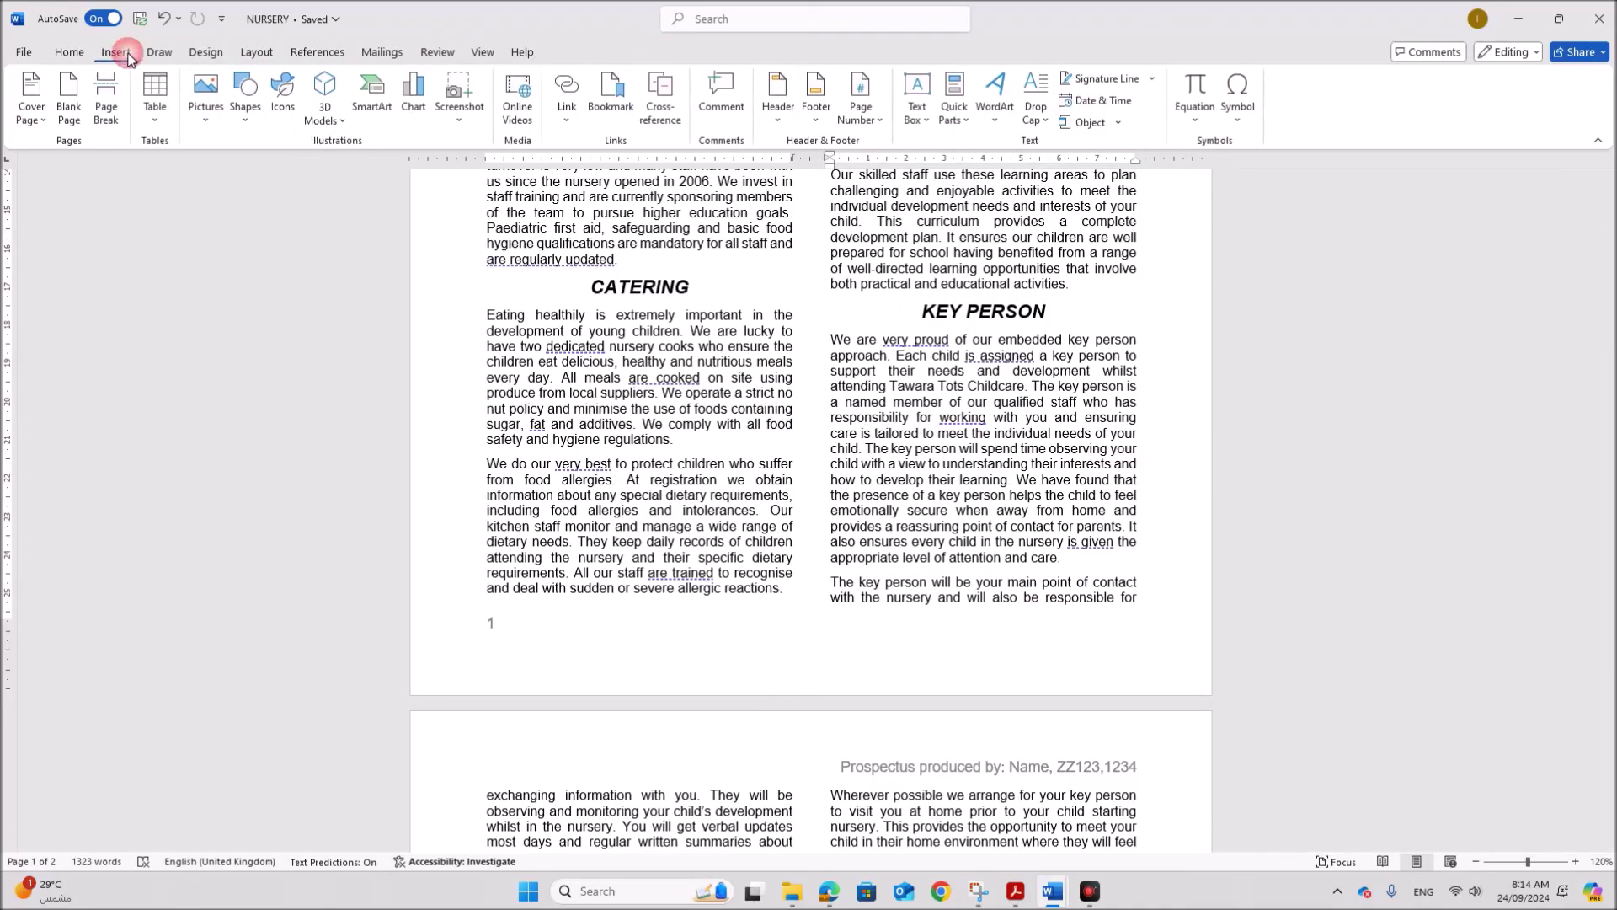
left_click(109, 105)
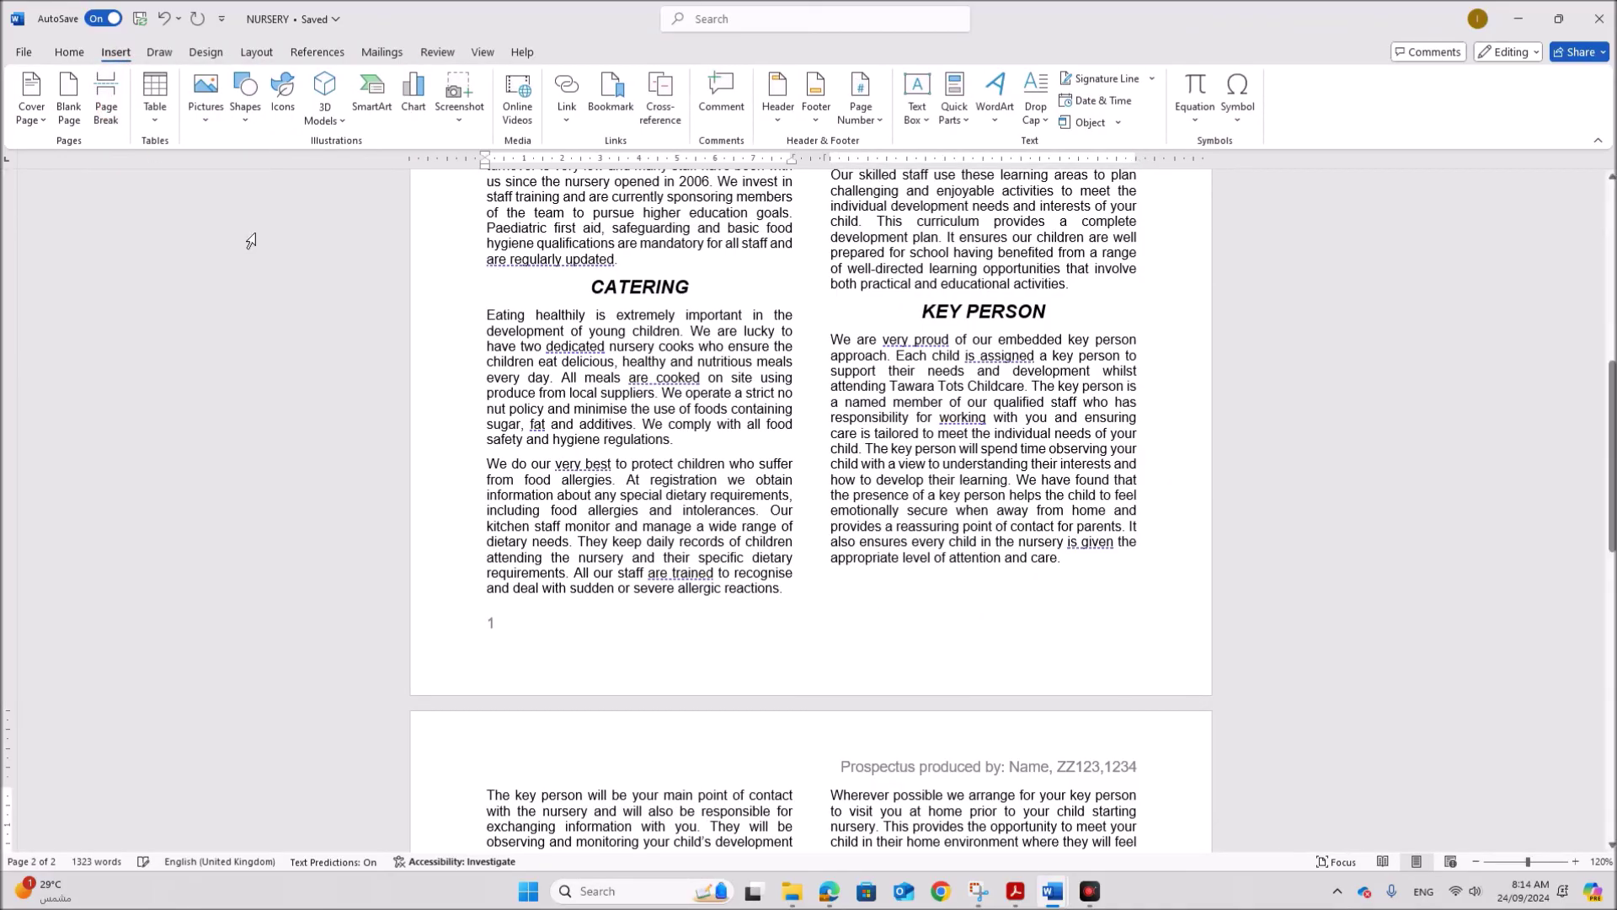
Review both pages of NURSERY for column breaks, list and table placement, and consistent spacing between items
scroll(576, 606, "down", 5)
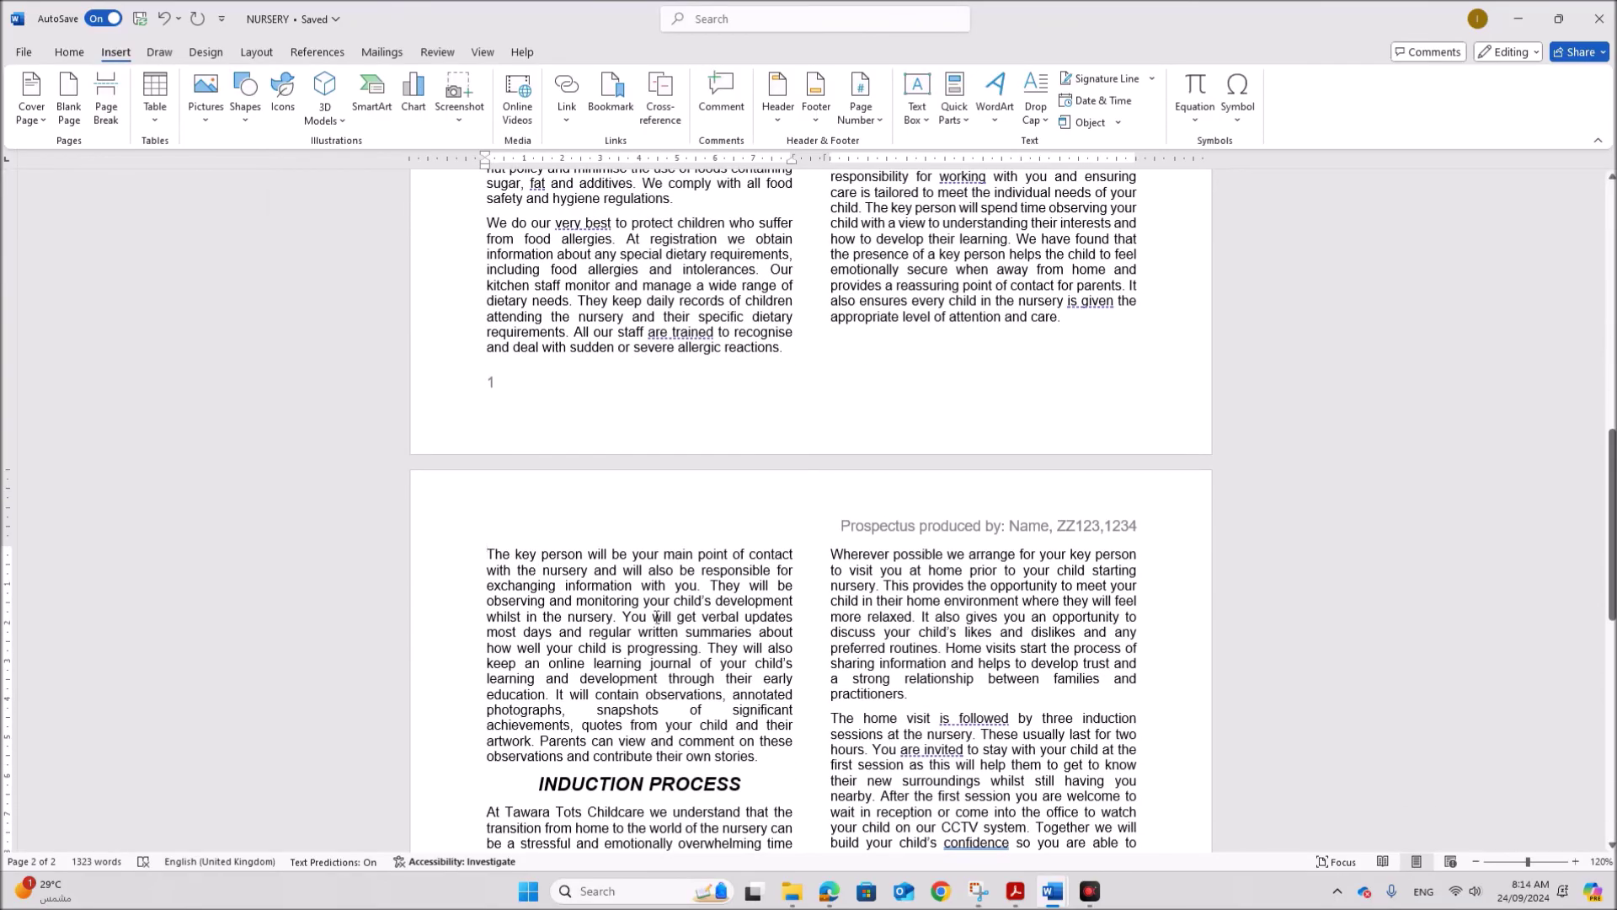
scroll(657, 614, "down", 12)
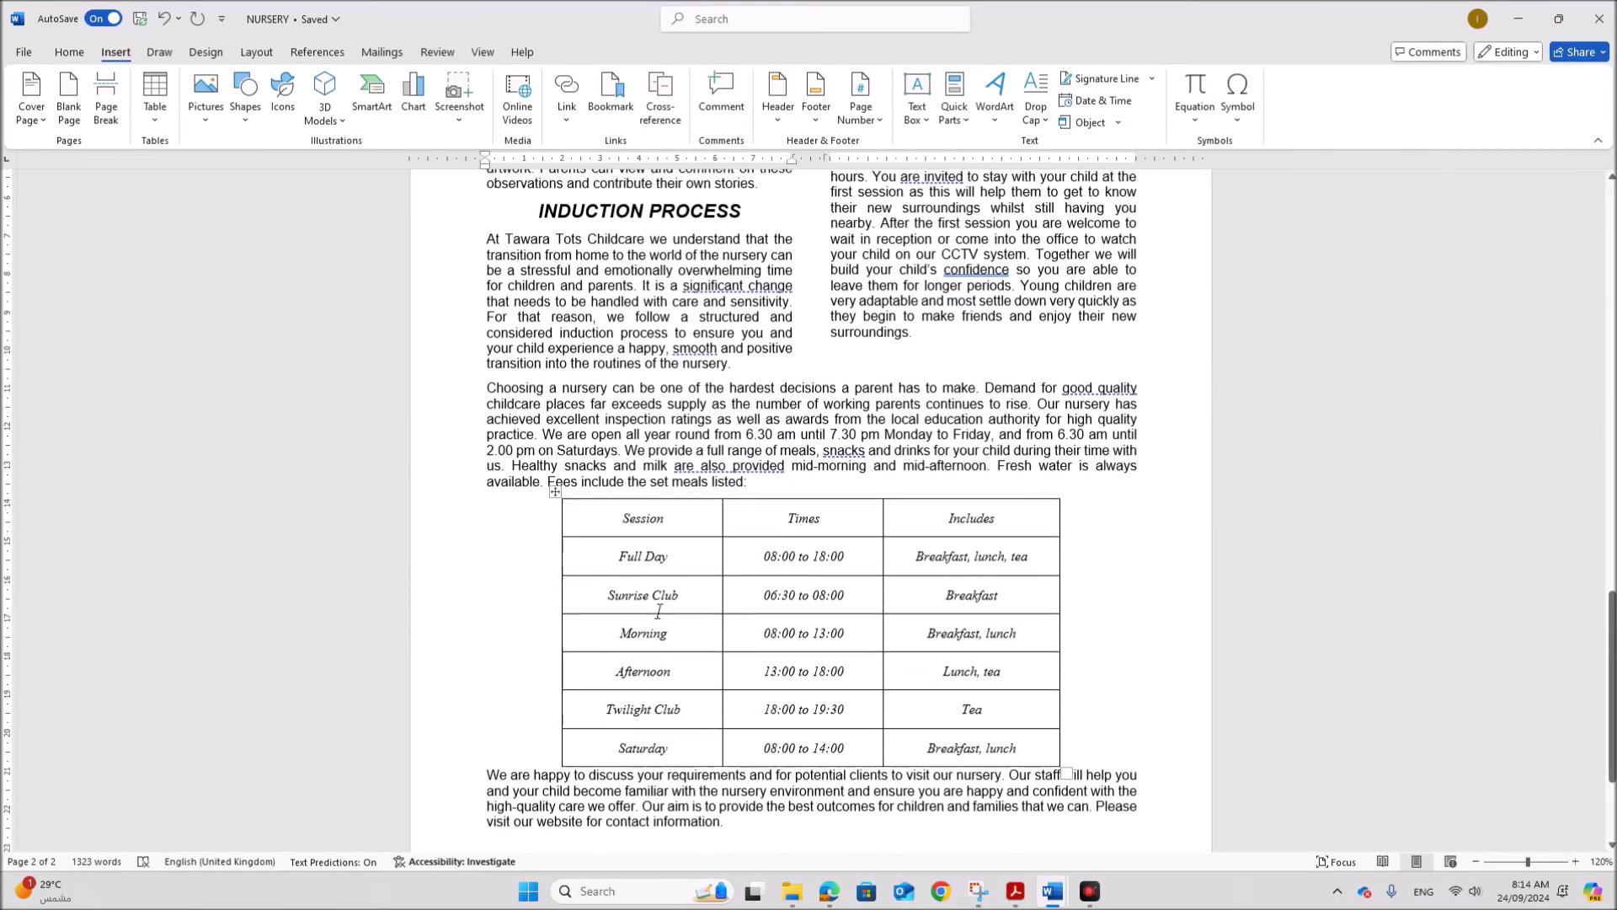
scroll(659, 611, "down", 4)
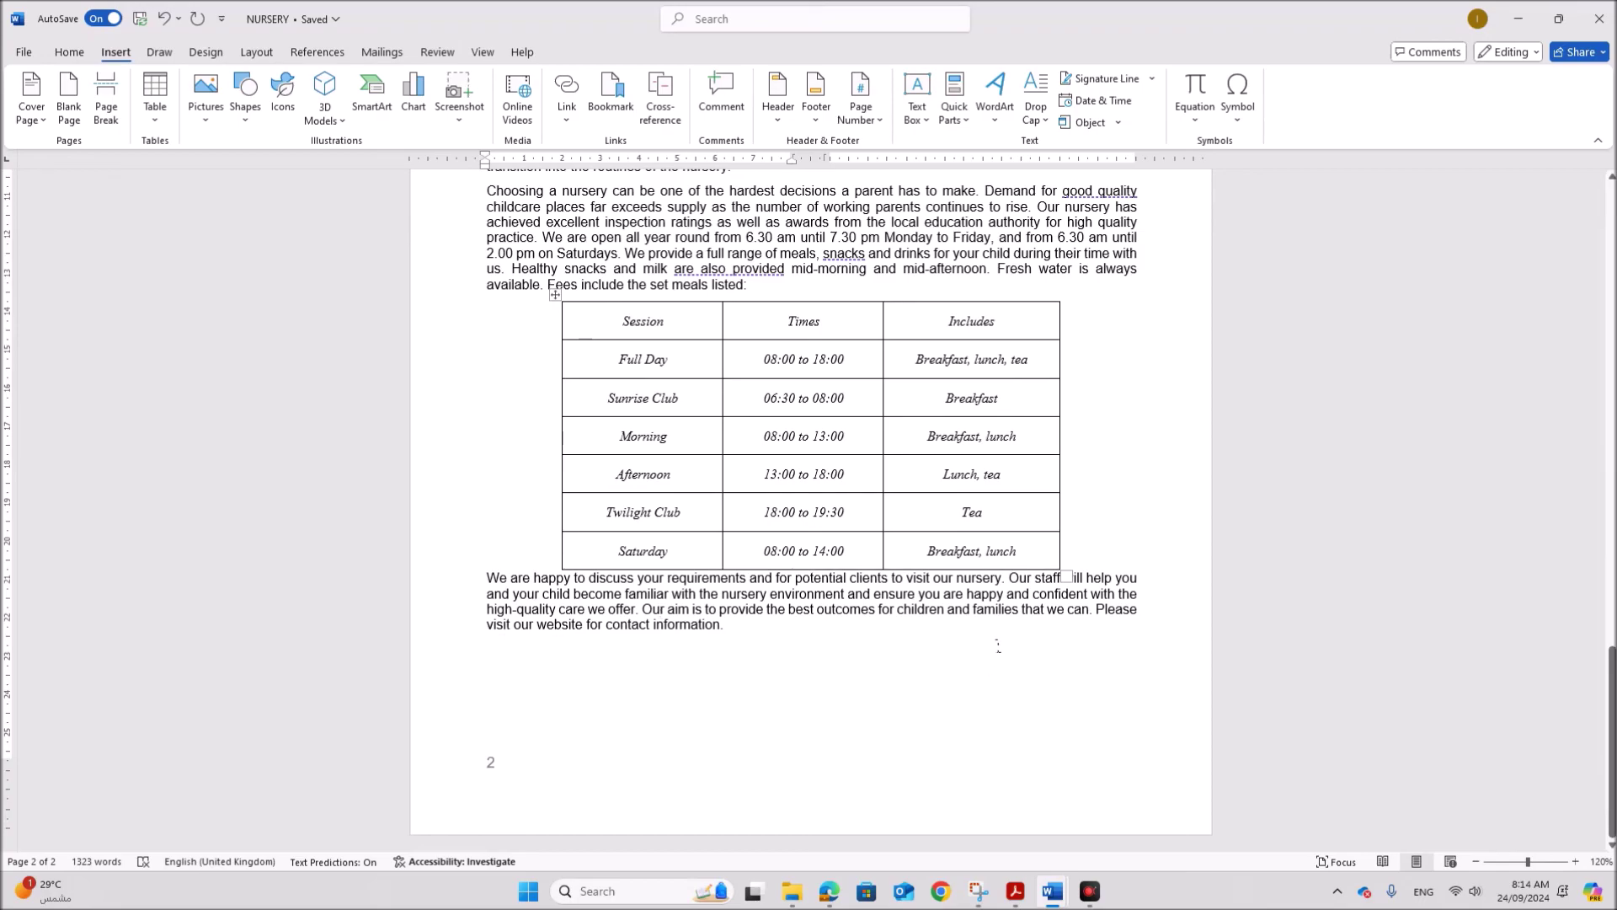
scroll(999, 640, "up", 20)
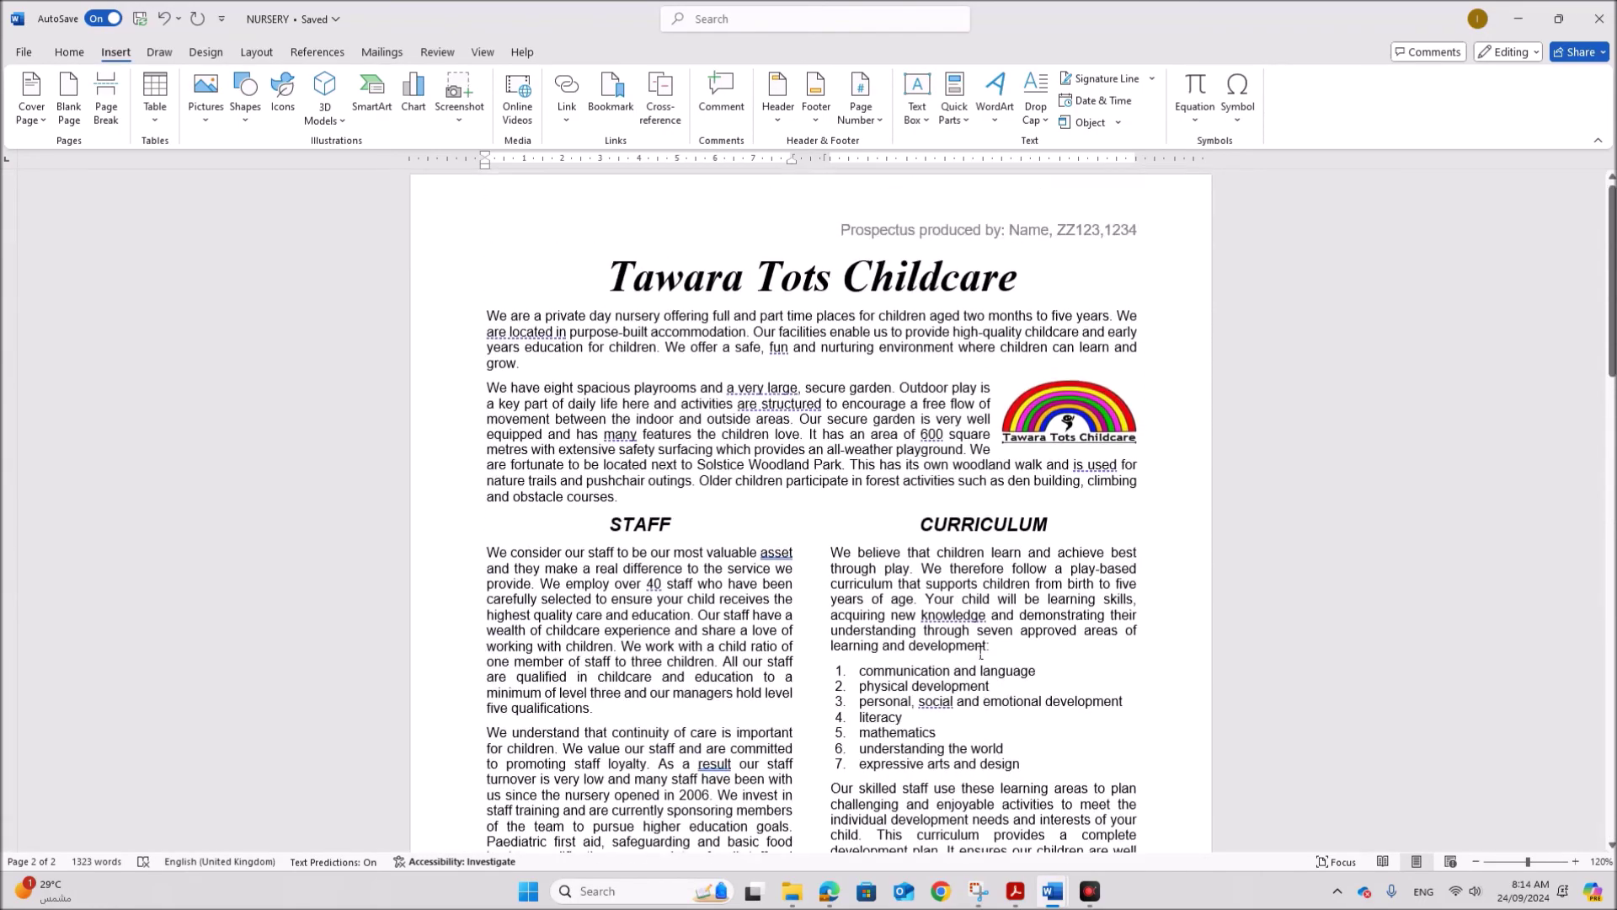
scroll(981, 654, "up", 1)
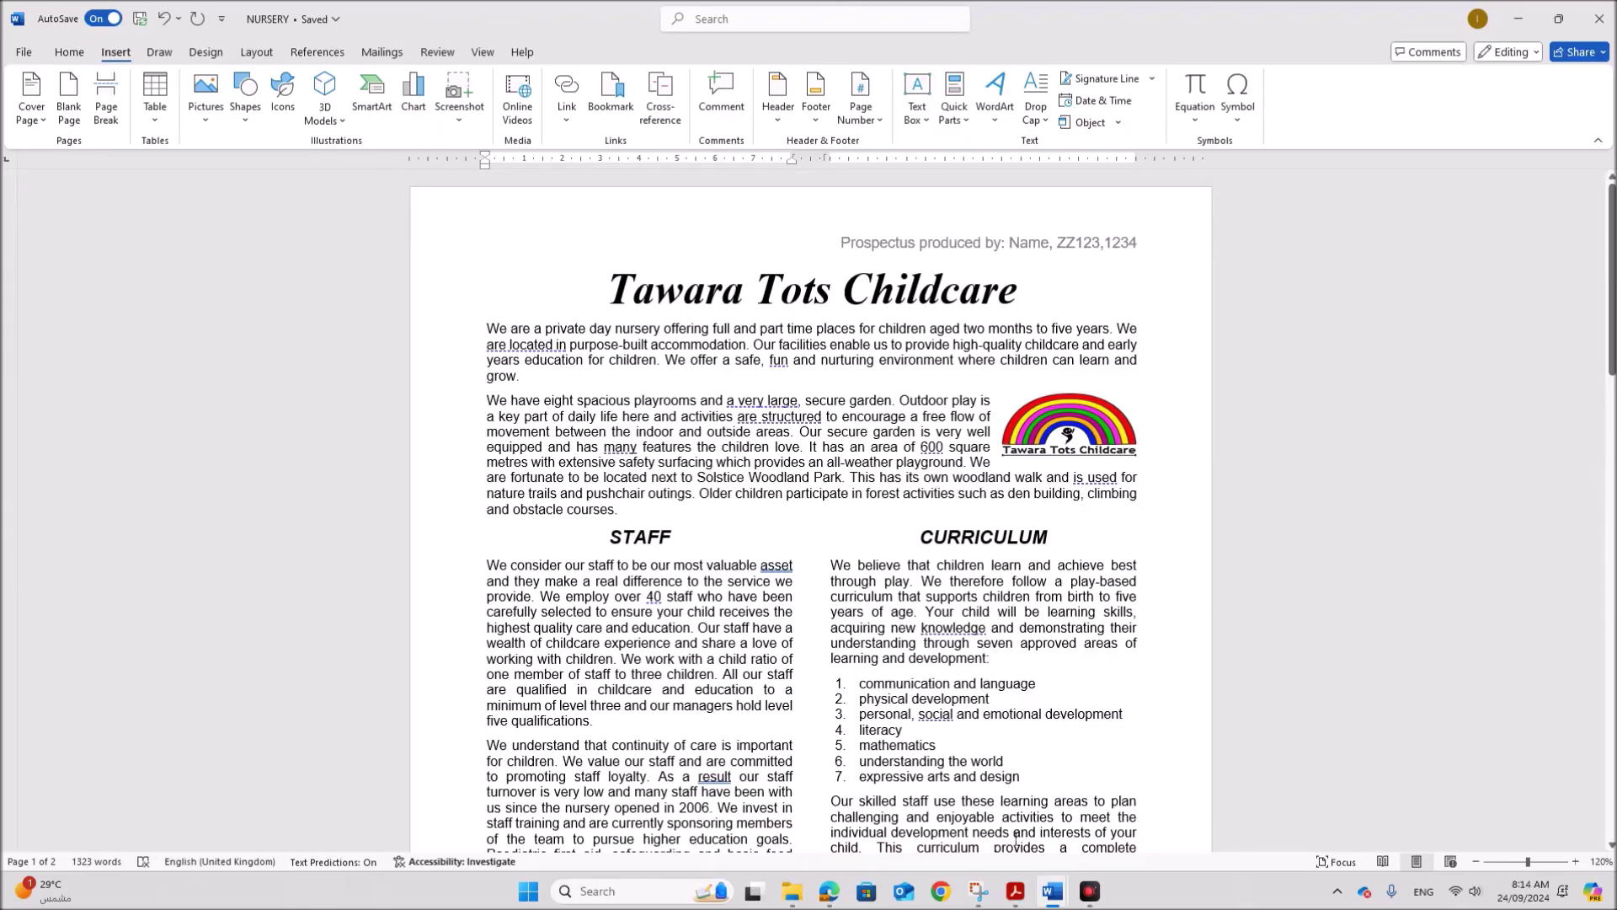
Switch to the question paper in Acrobat and recheck the task 10 proofreading, saving and printing requirements
left_click(1015, 891)
scroll(686, 665, "down", 6)
scroll(692, 669, "down", 6)
scroll(786, 691, "up", 2)
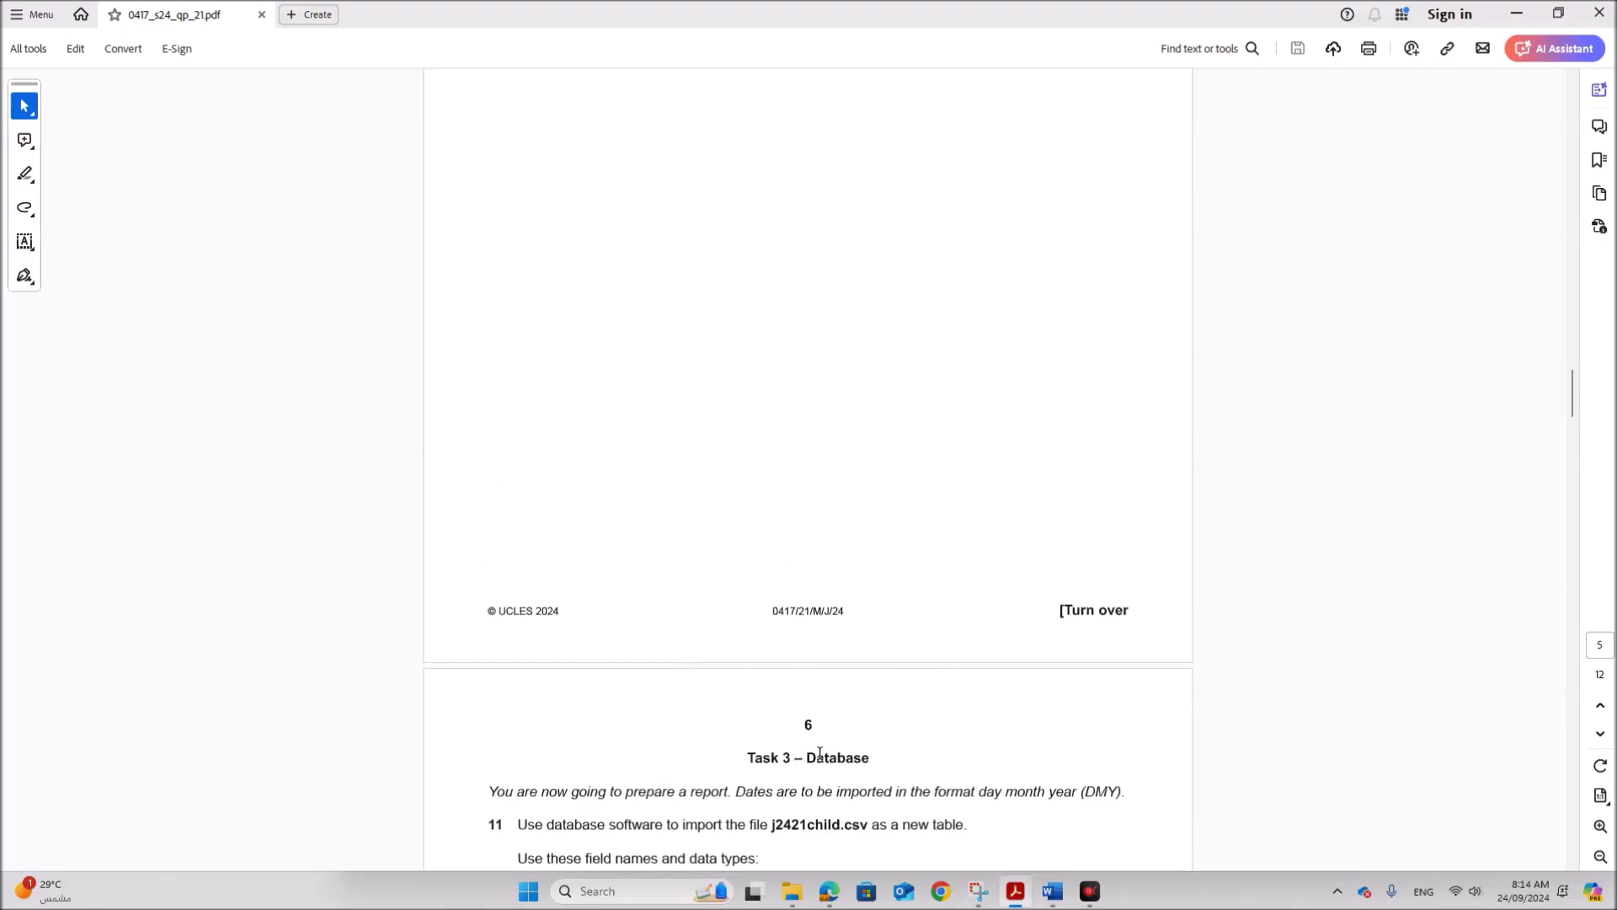
scroll(832, 652, "up", 8)
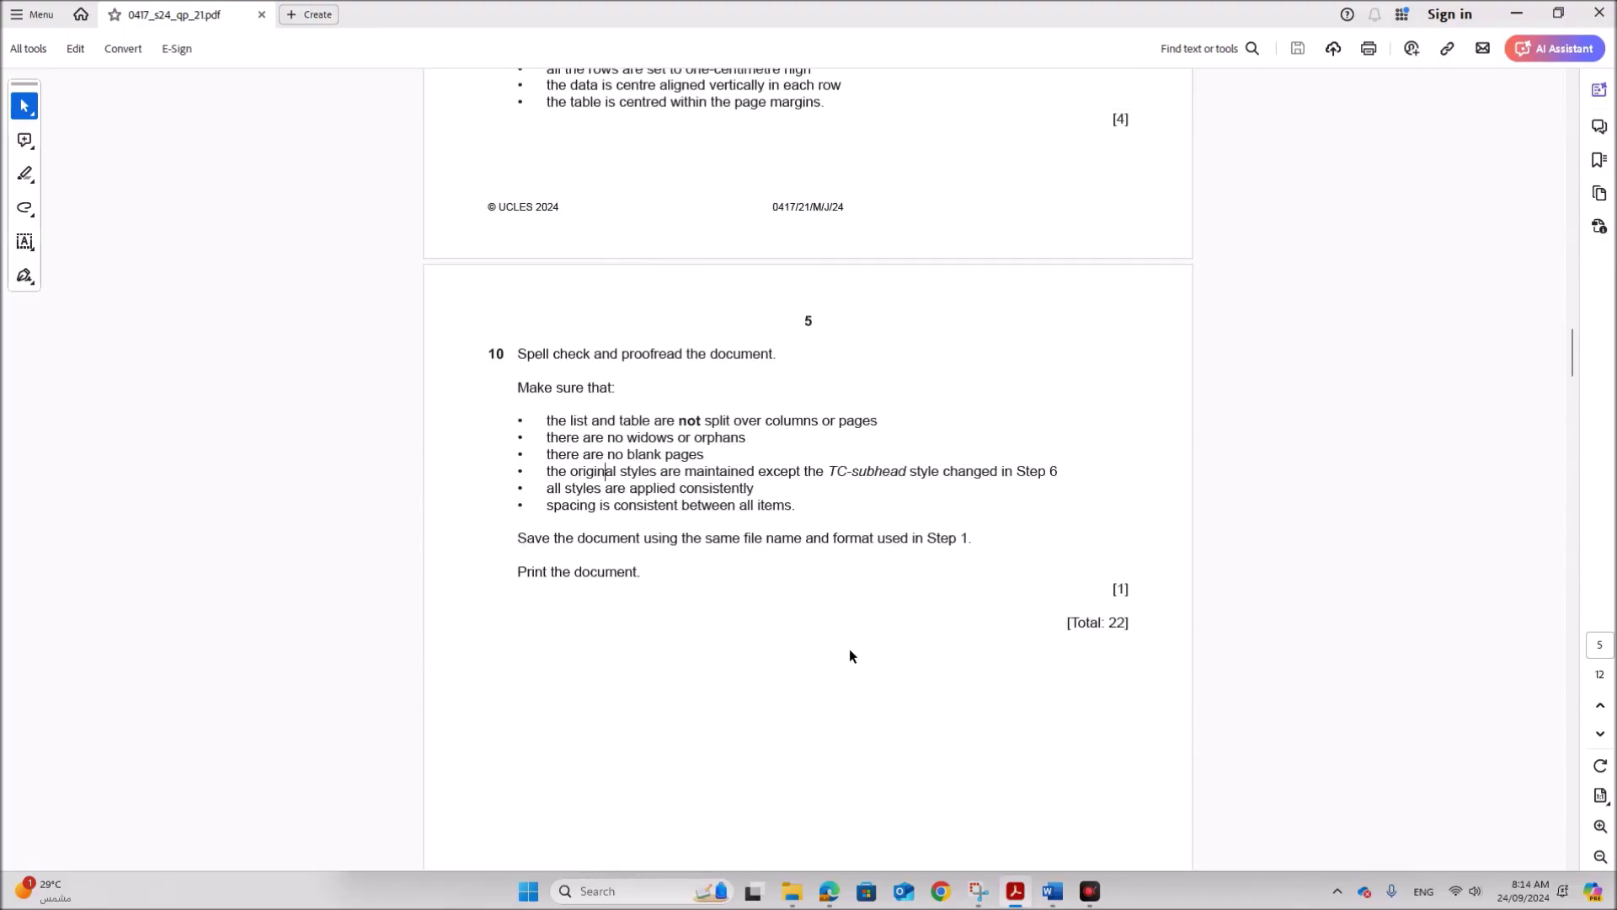
scroll(867, 628, "up", 3)
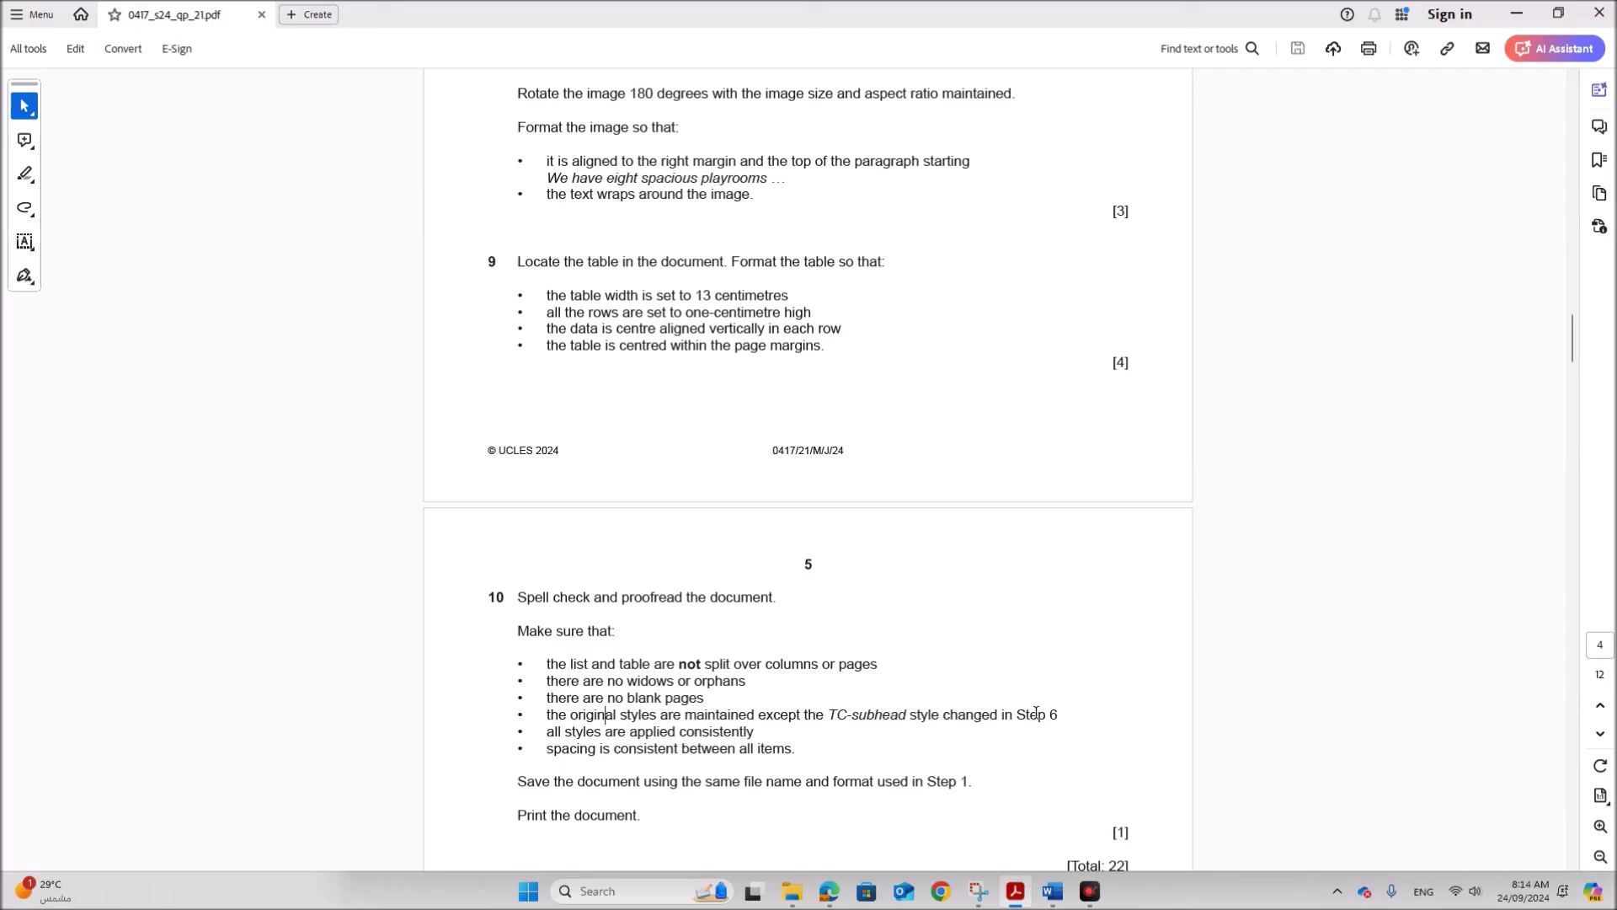
scroll(1011, 666, "down", 3)
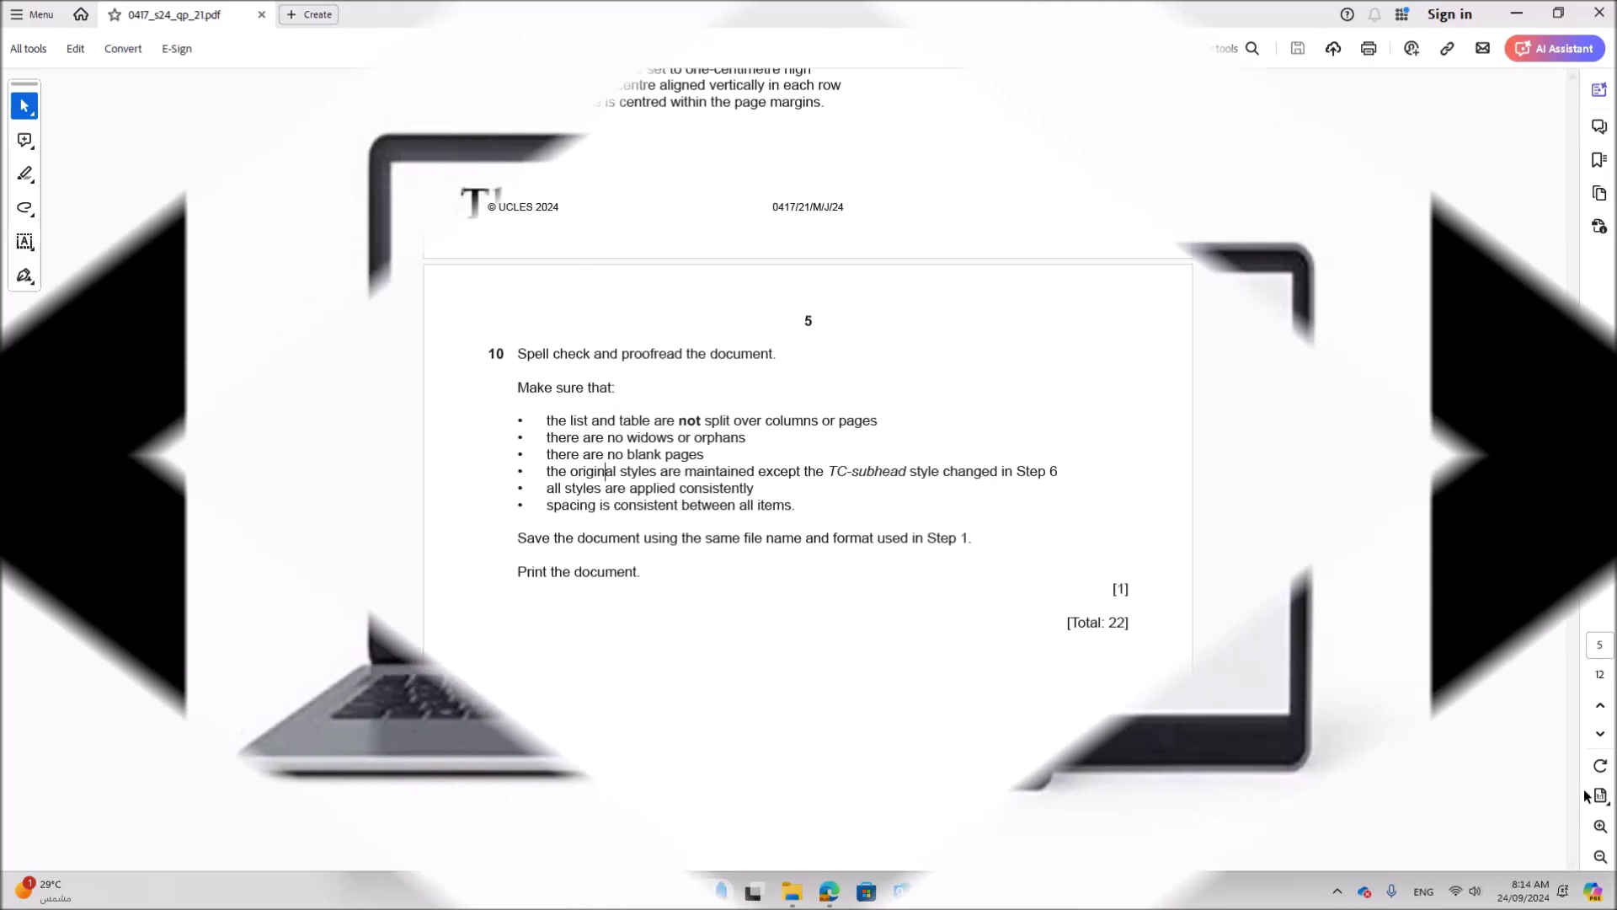